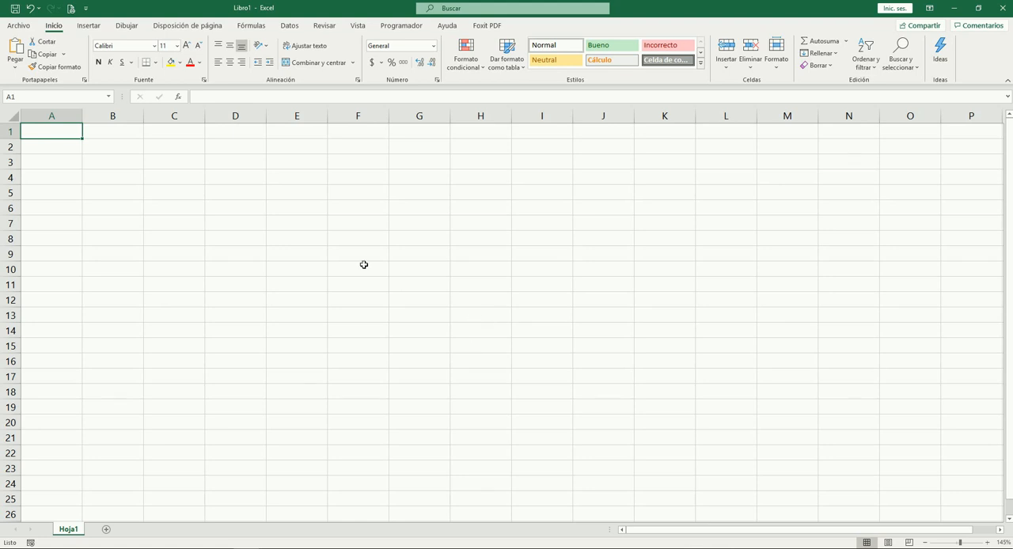
Enter the column headers "Apto" in A1 and "Residente" in B1
{"action": "scroll", "coordinate": [260, 246], "scroll_direction": "up", "scroll_amount": 1}
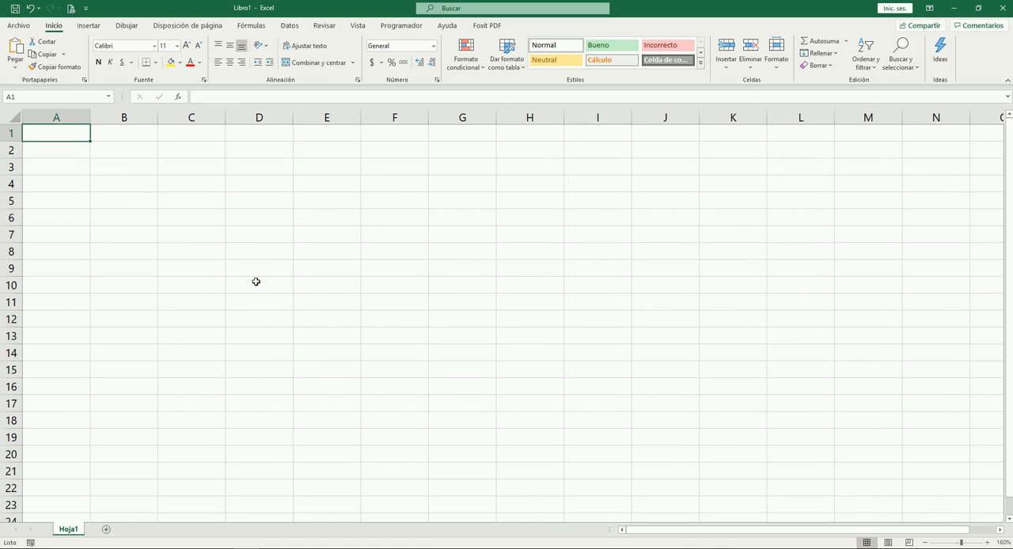
{"action": "type", "text": "Apto"}
{"action": "key", "text": "Tab"}
{"action": "type", "text": "Residente"}
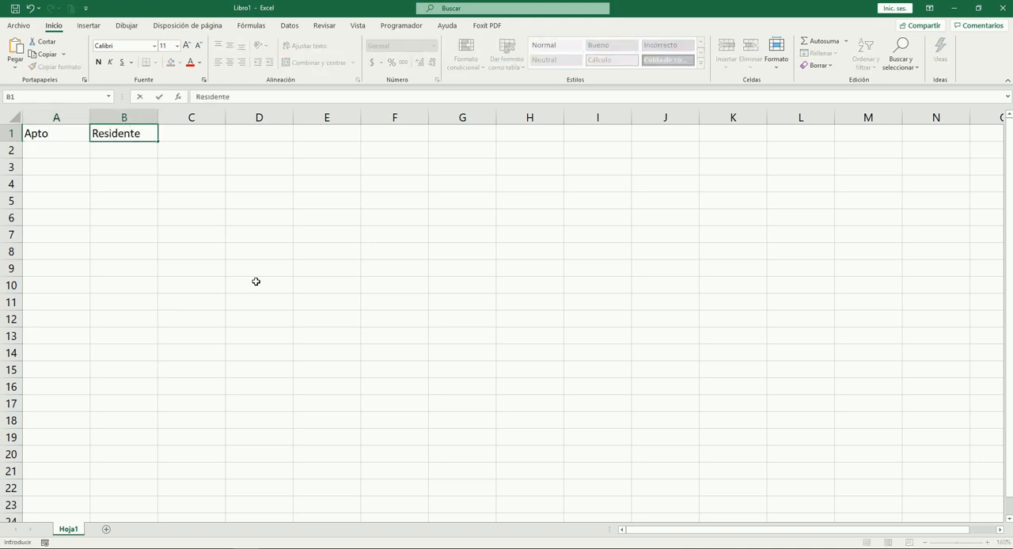
{"action": "key", "text": "Tab"}
{"action": "key", "text": "Return"}
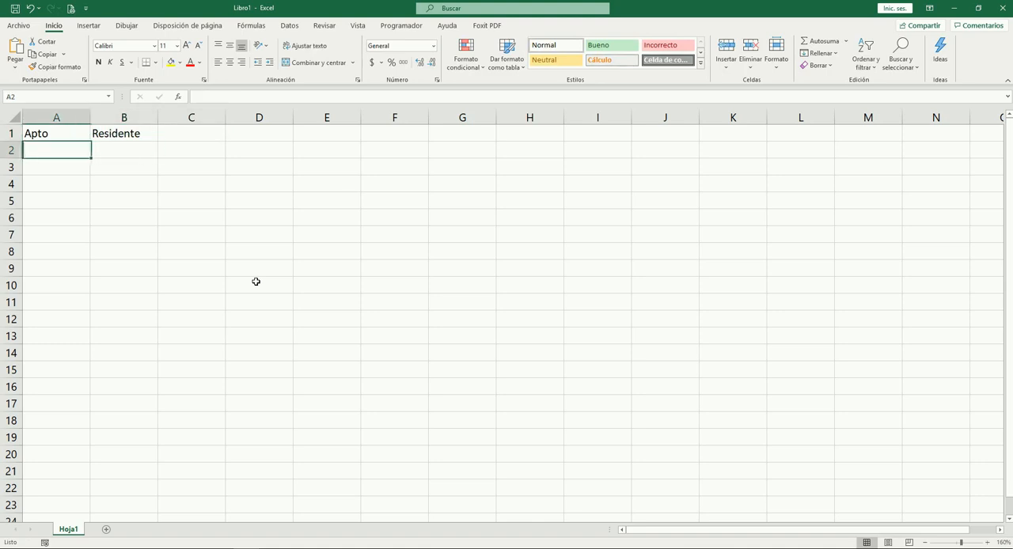
Fill A2:A7 with the apartment numbers 101, 102, 103, 201, 202 and 203
{"action": "type", "text": "101"}
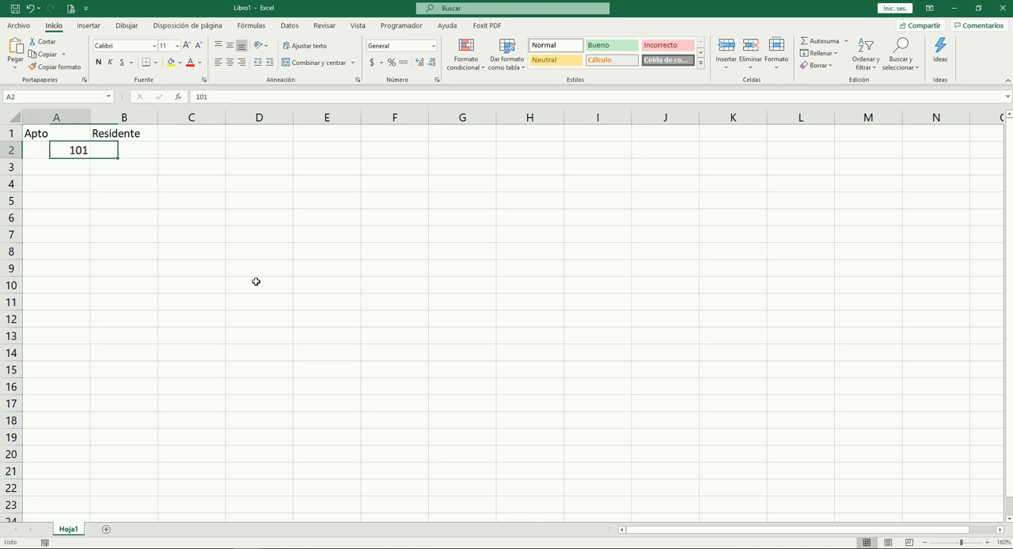
{"action": "key", "text": "Return"}
{"action": "type", "text": "102"}
{"action": "key", "text": "Return"}
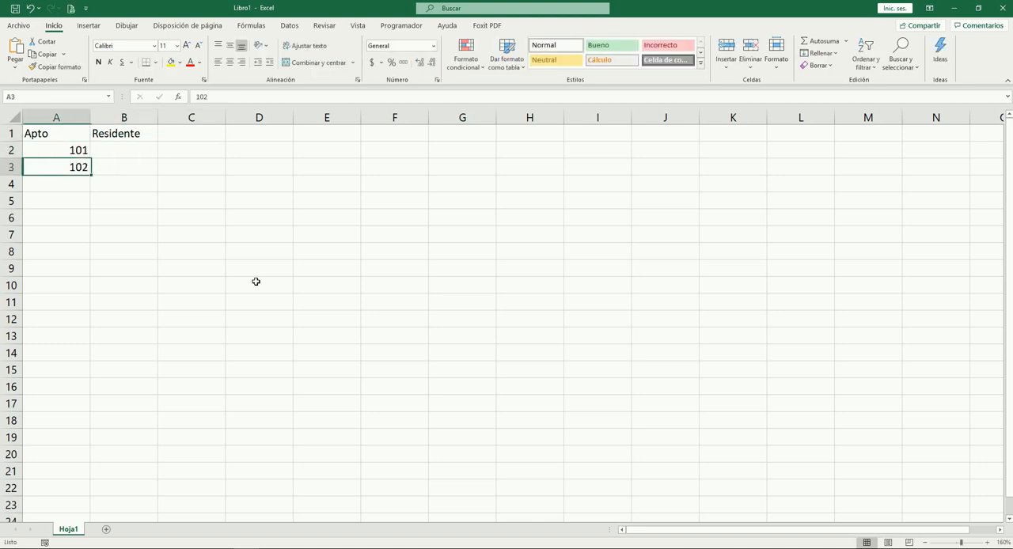
{"action": "type", "text": "103"}
{"action": "key", "text": "Return"}
{"action": "type", "text": "201"}
{"action": "key", "text": "Return"}
{"action": "type", "text": "202"}
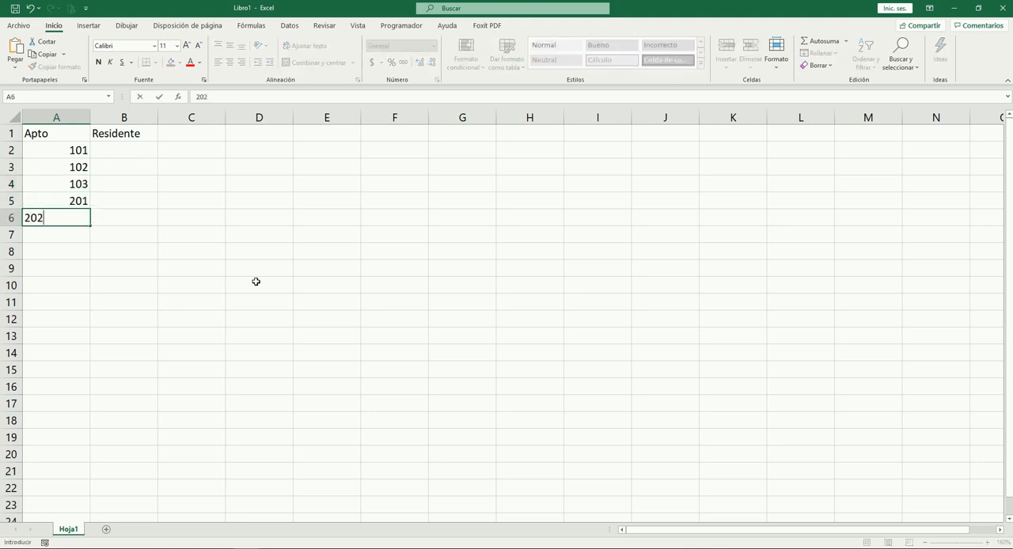
{"action": "key", "text": "Return"}
{"action": "type", "text": "203"}
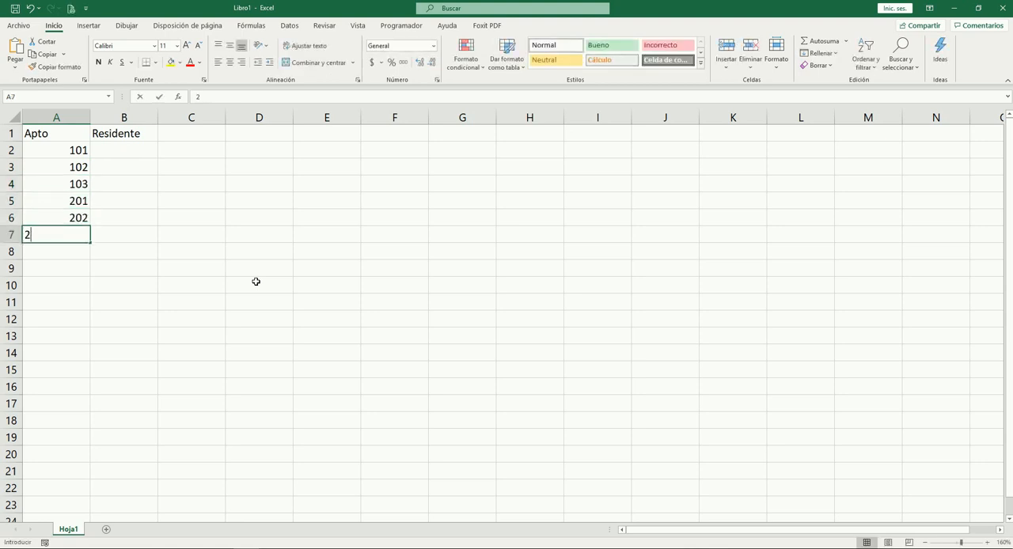
{"action": "key", "text": "Tab"}
Make the headers in A1:B1 bold and centre them horizontally
{"action": "key", "text": "Left"}
{"action": "key", "text": "Up"}
{"action": "key", "text": "Up"}
{"action": "key", "text": "Up"}
{"action": "key", "text": "Up"}
{"action": "key", "text": "Up"}
{"action": "key", "text": "Up"}
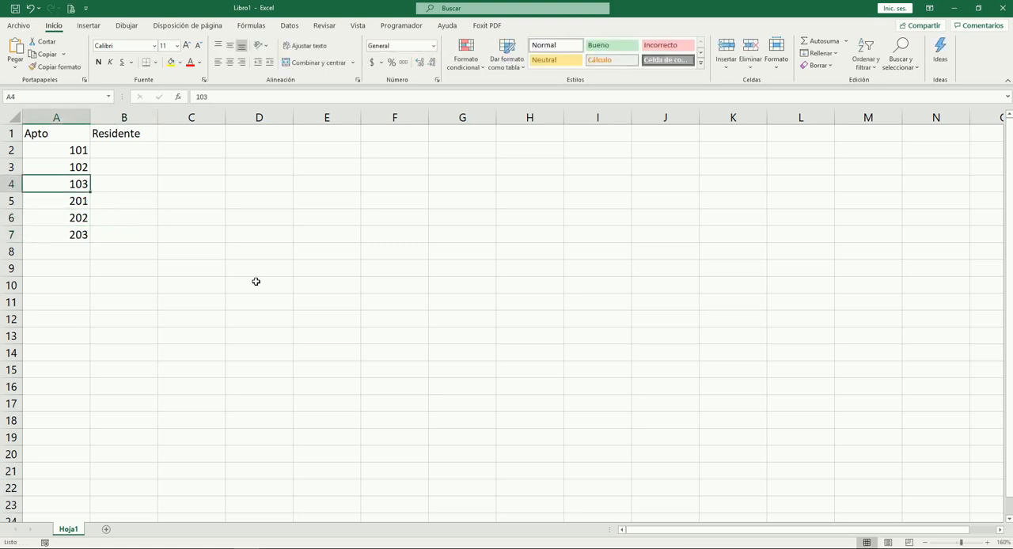
{"action": "key", "text": "Right"}
{"action": "key", "text": "Left"}
{"action": "key", "text": "shift+Right"}
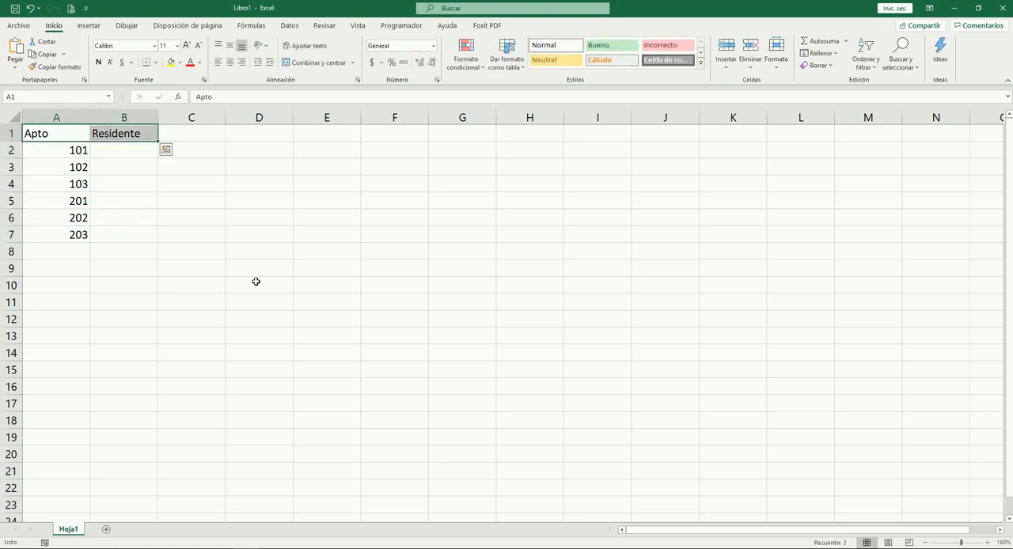
{"action": "key", "text": "ctrl+n"}
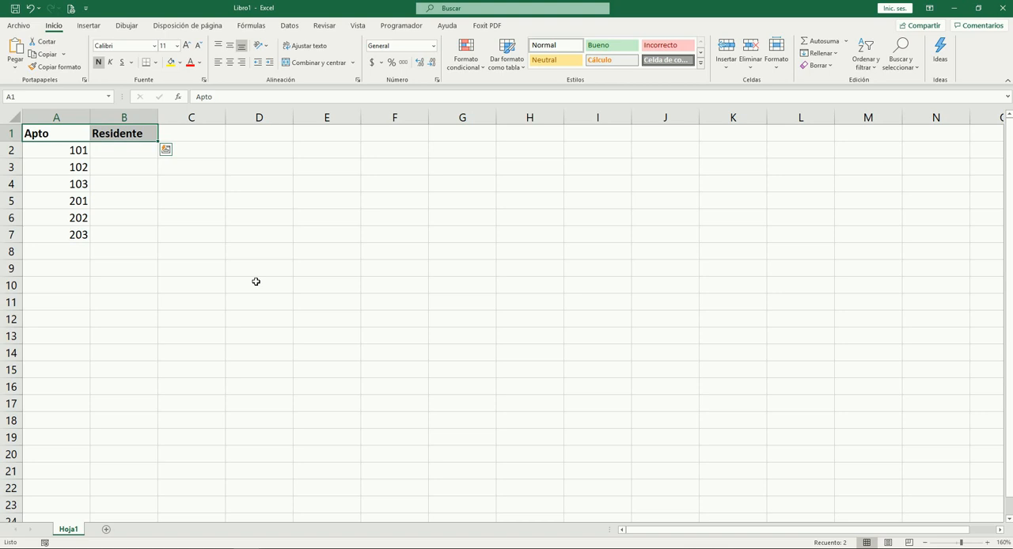
{"action": "key", "text": "alt"}
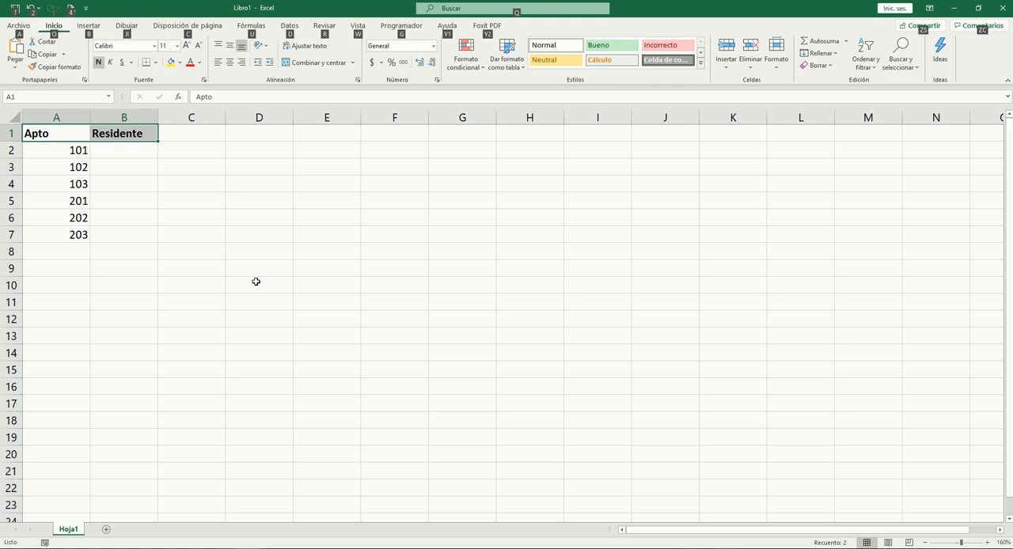
{"action": "key", "text": "o"}
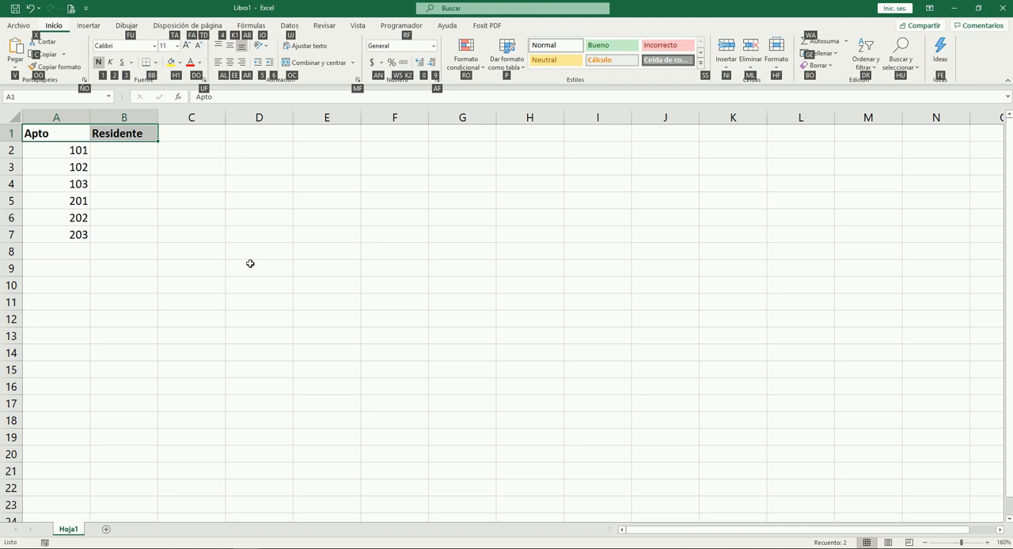
{"action": "key", "text": "e"}
{"action": "key", "text": "e"}
Centre the apartment numbers in A2:A7 horizontally
{"action": "key", "text": "Down"}
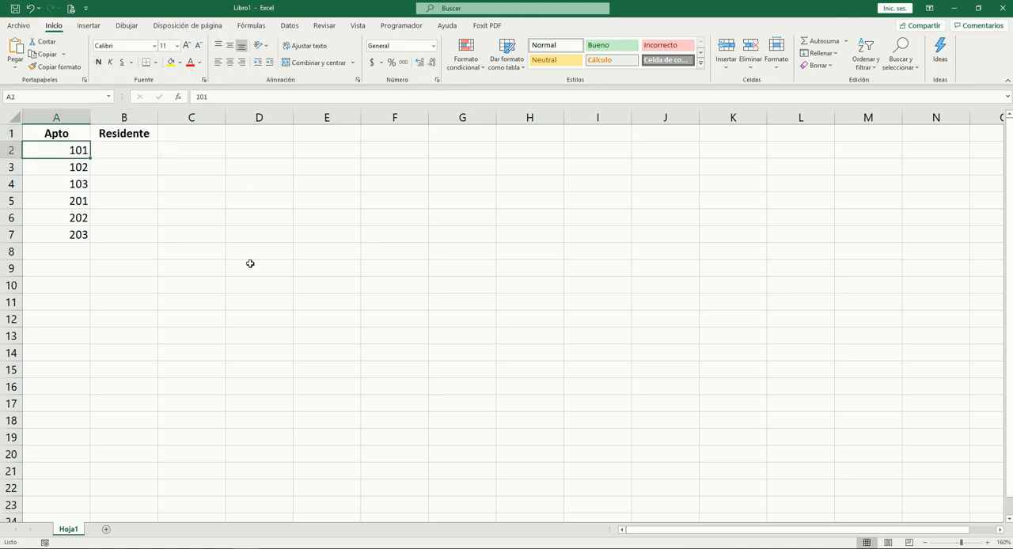
{"action": "key", "text": "ctrl+shift+Down"}
{"action": "key", "text": "alt+o"}
{"action": "key", "text": "e"}
{"action": "key", "text": "e"}
Widen column B and enter the full names of the residents of apartments 101, 102 and 103 in B2:B4
{"action": "key", "text": "Right"}
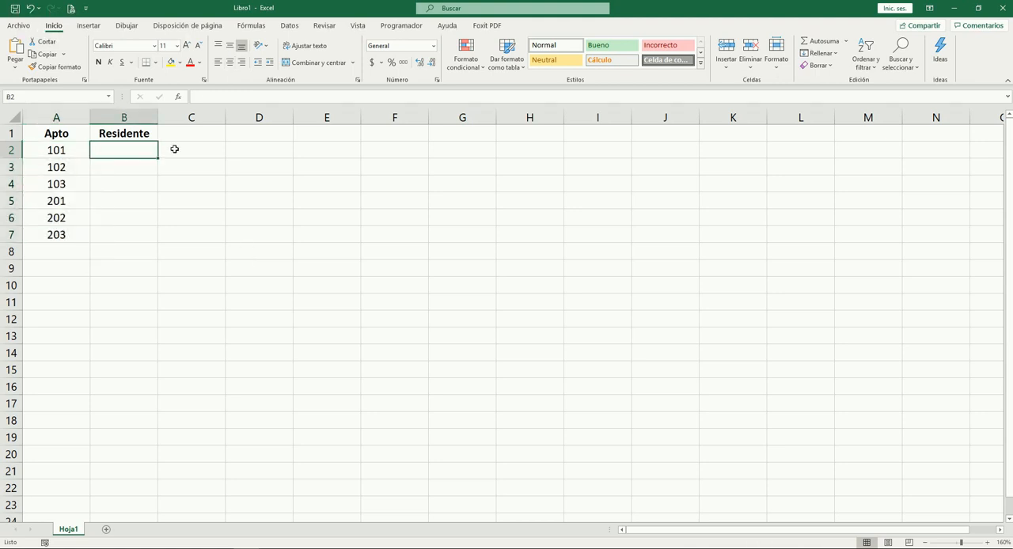
{"action": "left_click_drag", "start_coordinate": [157, 117], "coordinate": [187, 118]}
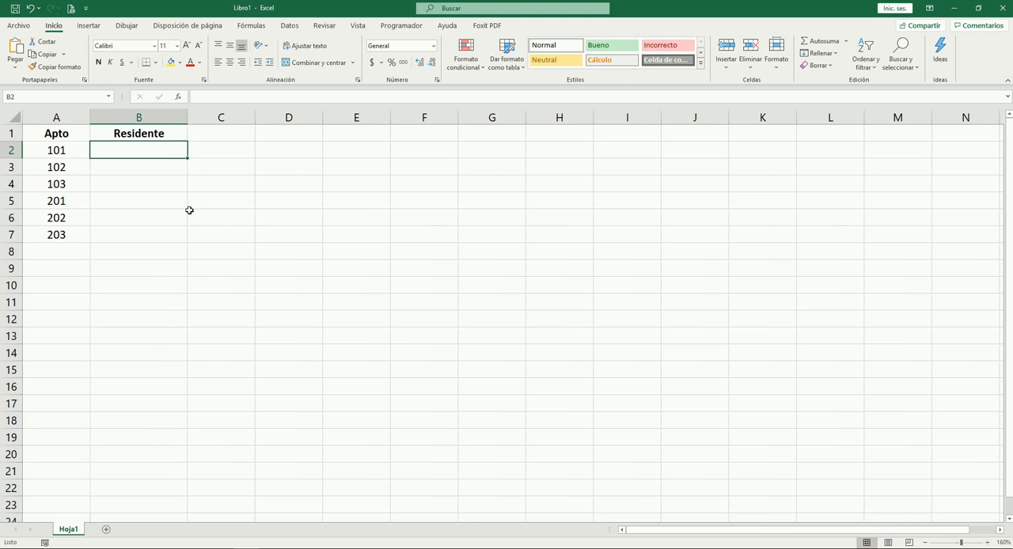
{"action": "key", "text": "Tab"}
{"action": "key", "text": "Return"}
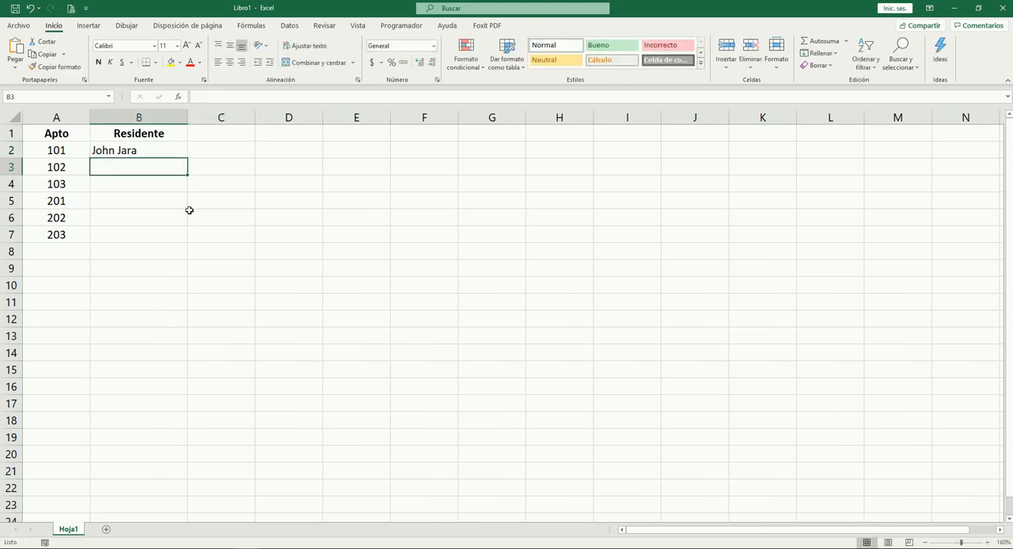
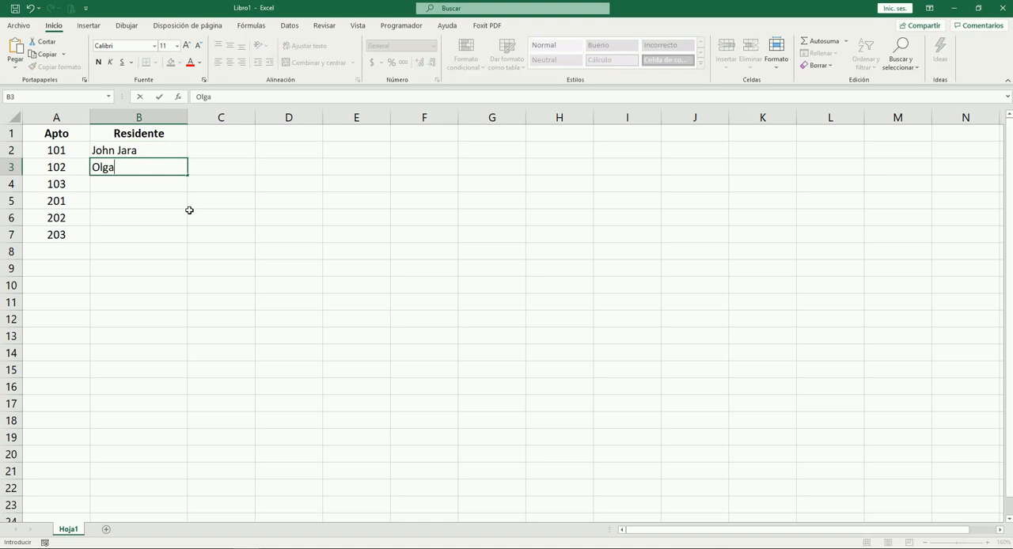
{"action": "key", "text": "Return"}
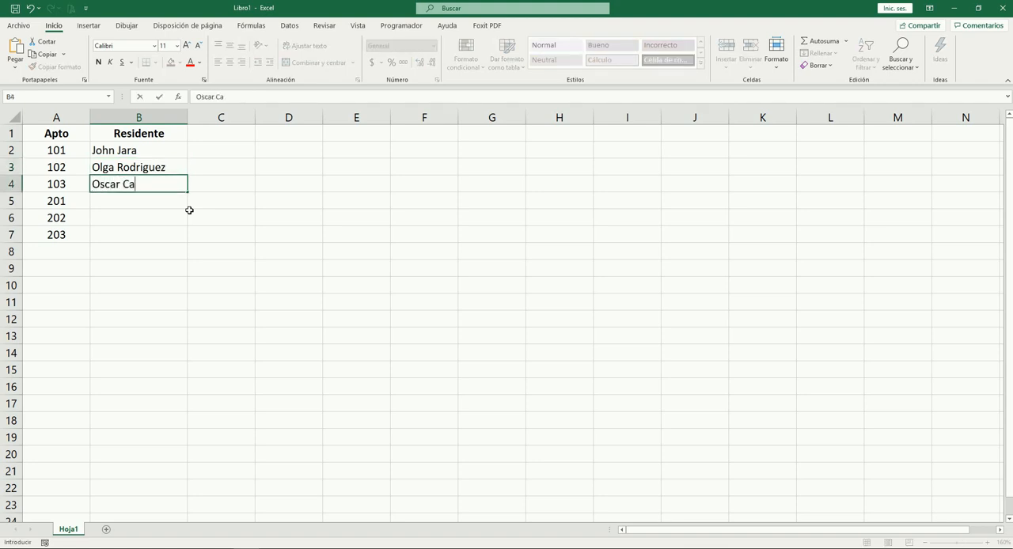
{"action": "key", "text": "Return"}
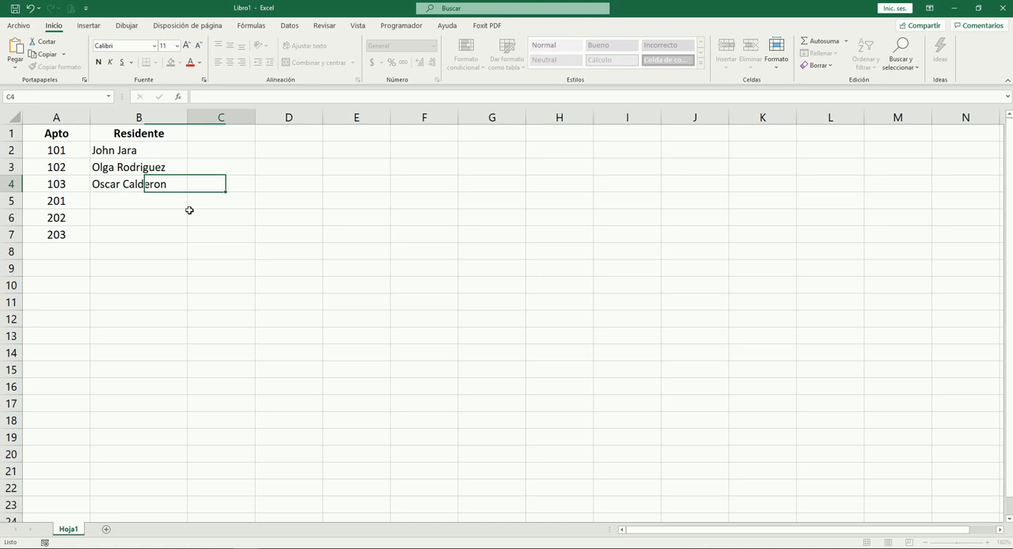
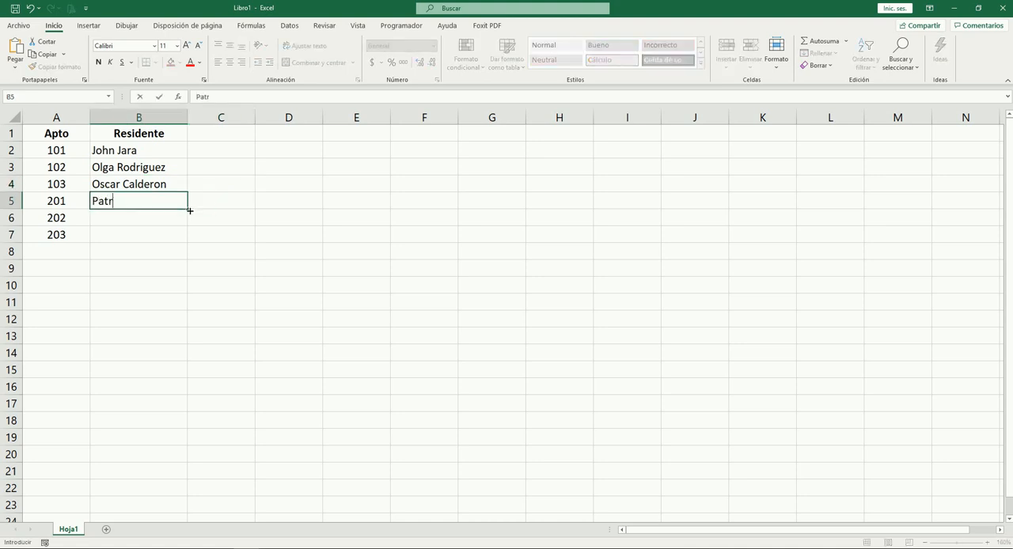
Enter the full names of the residents of apartments 201, 202 and 203 in B5:B7
{"action": "key", "text": "Return"}
{"action": "key", "text": "Return"}
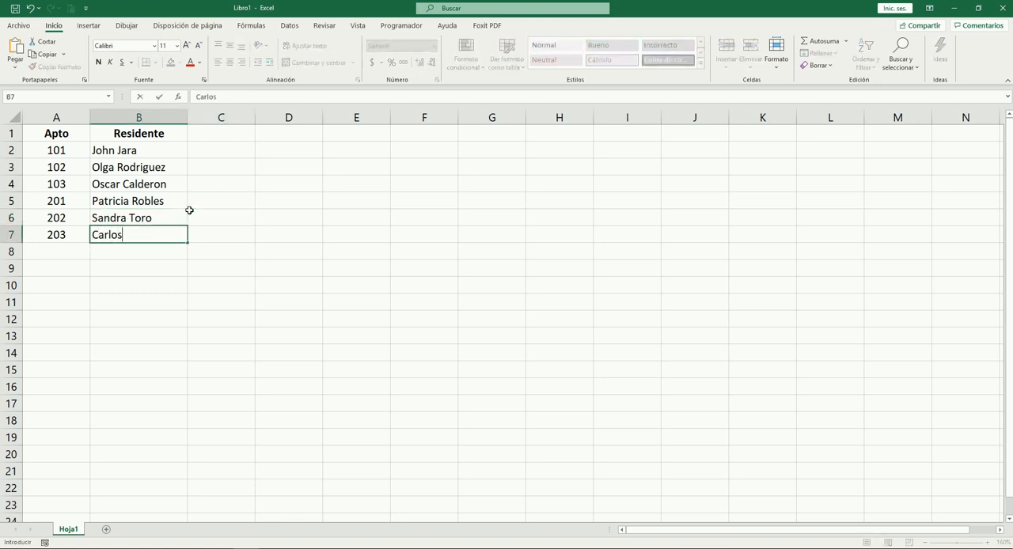
{"action": "key", "text": "Up"}
{"action": "key", "text": "Left"}
{"action": "key", "text": "Up"}
{"action": "key", "text": "Up"}
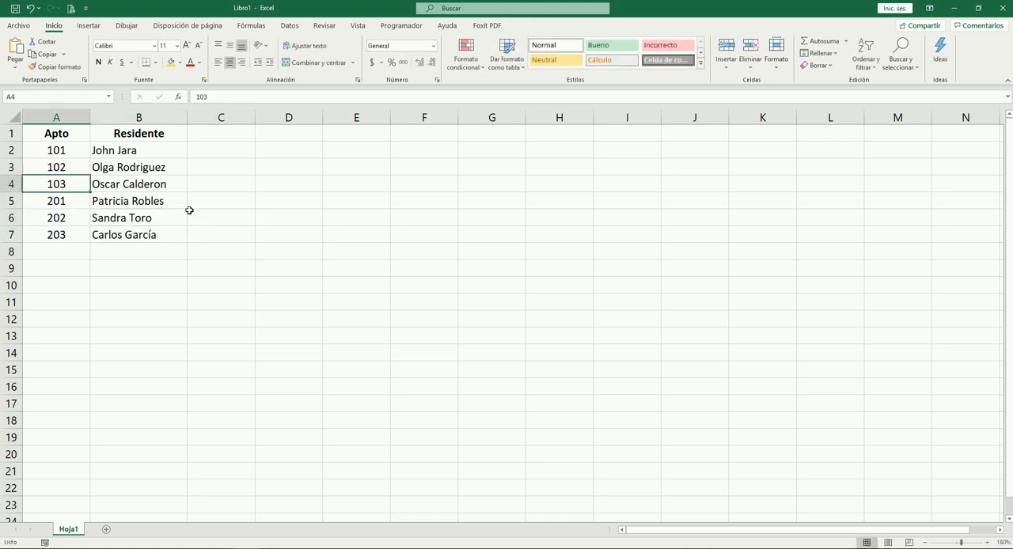
{"action": "scroll", "coordinate": [155, 241], "scroll_direction": "up", "scroll_amount": 1}
{"action": "left_click", "coordinate": [147, 158]}
{"action": "key", "text": "Down"}
{"action": "key", "text": "Left"}
{"action": "key", "text": "Right"}
{"action": "key", "text": "Down"}
{"action": "key", "text": "Down"}
{"action": "key", "text": "Down"}
{"action": "key", "text": "Down"}
{"action": "key", "text": "Down"}
{"action": "key", "text": "Up"}
{"action": "key", "text": "Up"}
{"action": "key", "text": "Up"}
{"action": "key", "text": "Up"}
{"action": "key", "text": "Up"}
{"action": "key", "text": "Up"}
{"action": "key", "text": "Up"}
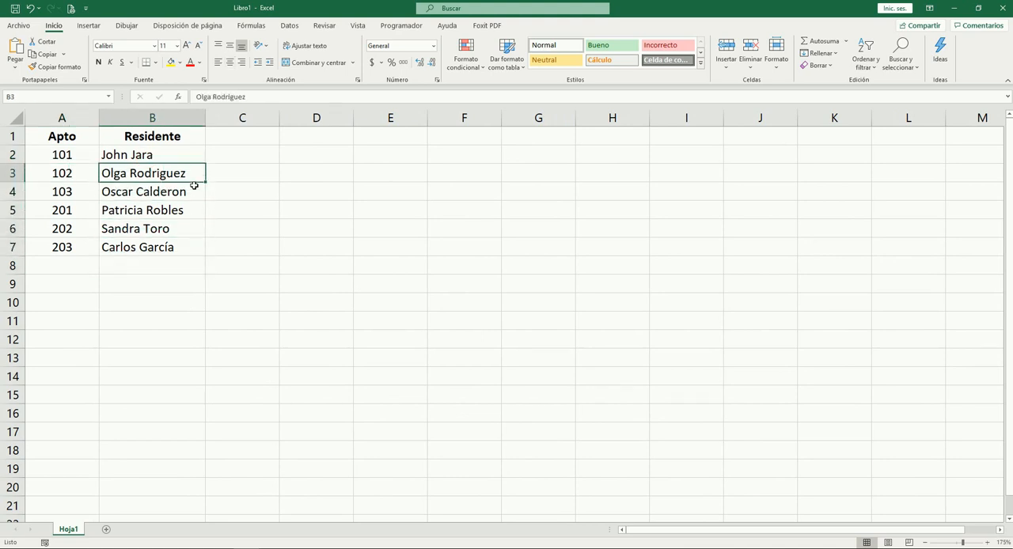
{"action": "key", "text": "Right"}
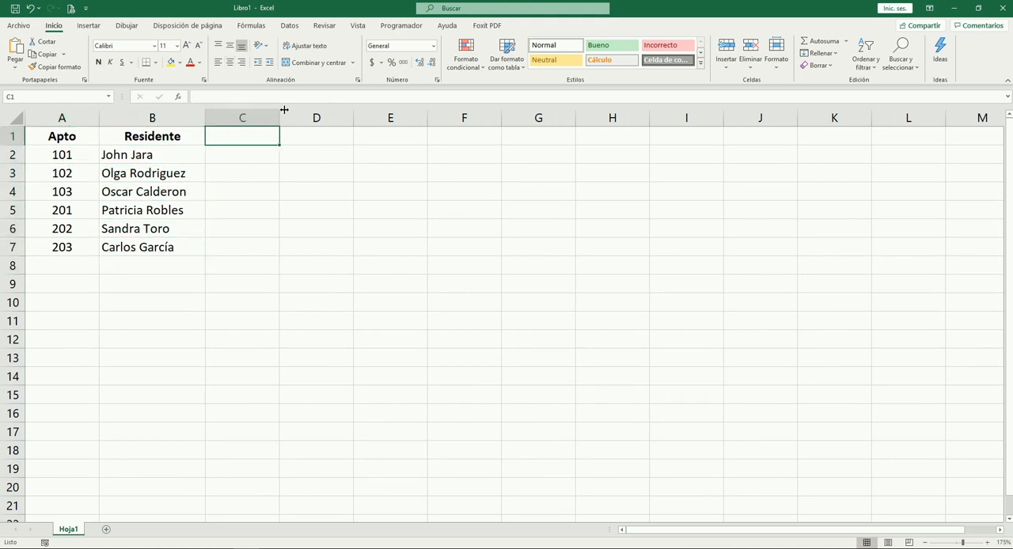
{"action": "key", "text": "Left"}
{"action": "key", "text": "Left"}
{"action": "key", "text": "Down"}
Add a third column header "Teléfono" in C1
{"action": "key", "text": "Right"}
{"action": "key", "text": "Right"}
{"action": "key", "text": "Up"}
{"action": "type", "text": "Tle"}
{"action": "key", "text": "BackSpace"}
{"action": "key", "text": "BackSpace"}
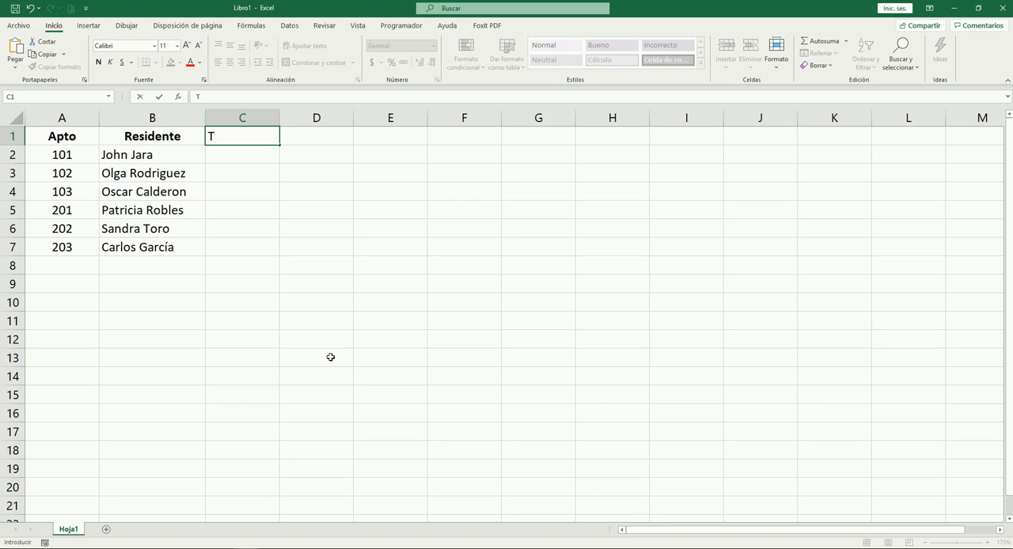
{"action": "type", "text": "eléfo"}
{"action": "key", "text": "BackSpace"}
{"action": "key", "text": "BackSpace"}
{"action": "key", "text": "BackSpace"}
{"action": "key", "text": "BackSpace"}
{"action": "type", "text": "léfono"}
{"action": "key", "text": "Tab"}
Make the "Teléfono" header in C1 bold and centre it horizontally
{"action": "key", "text": "Left"}
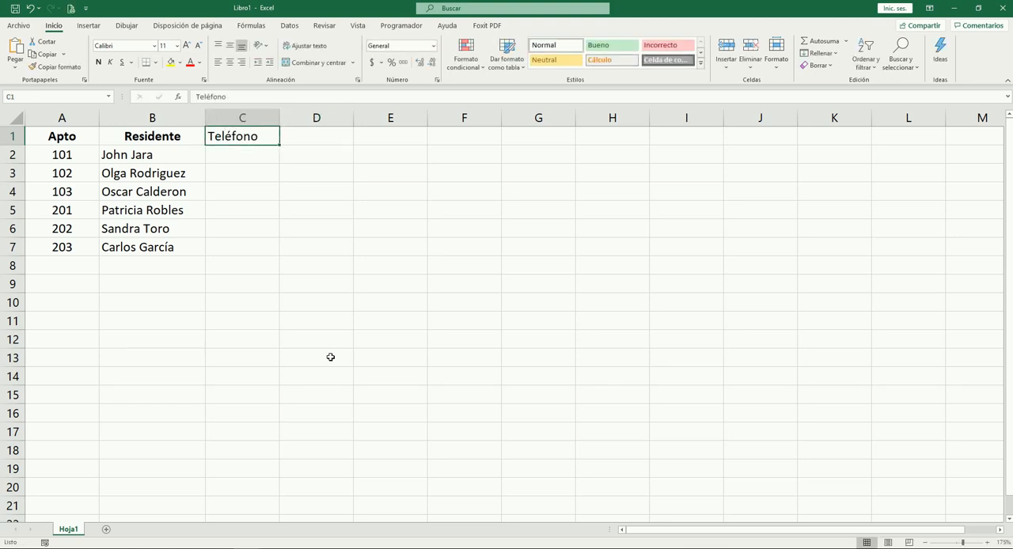
{"action": "key", "text": "ctrl+n"}
{"action": "key", "text": "alt"}
{"action": "key", "text": "h"}
{"action": "key", "text": "a"}
{"action": "key", "text": "c"}
{"action": "key", "text": "Return"}
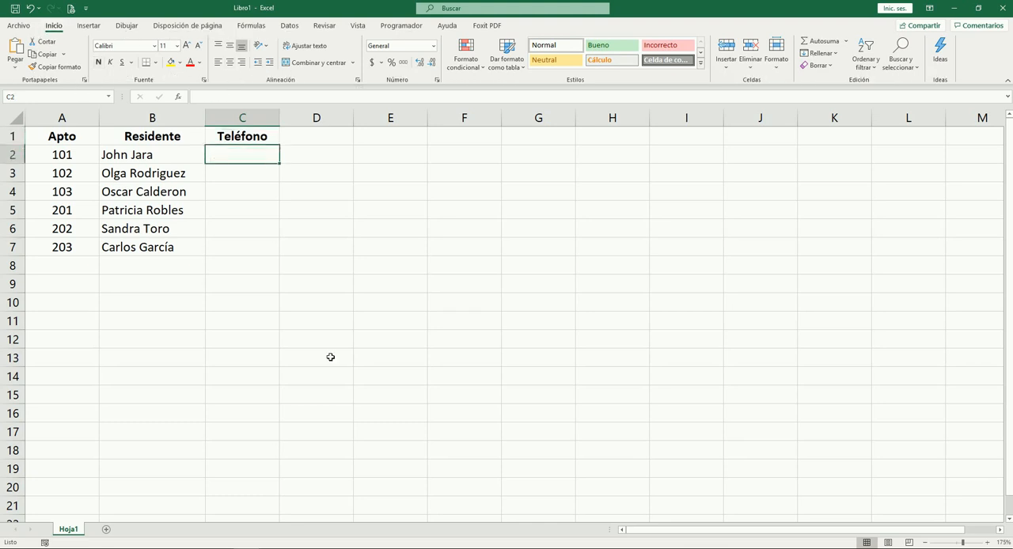
{"action": "key", "text": "shift+Down"}
{"action": "key", "text": "shift+Down"}
{"action": "key", "text": "shift+Down"}
{"action": "key", "text": "shift+Down"}
{"action": "key", "text": "shift+Down"}
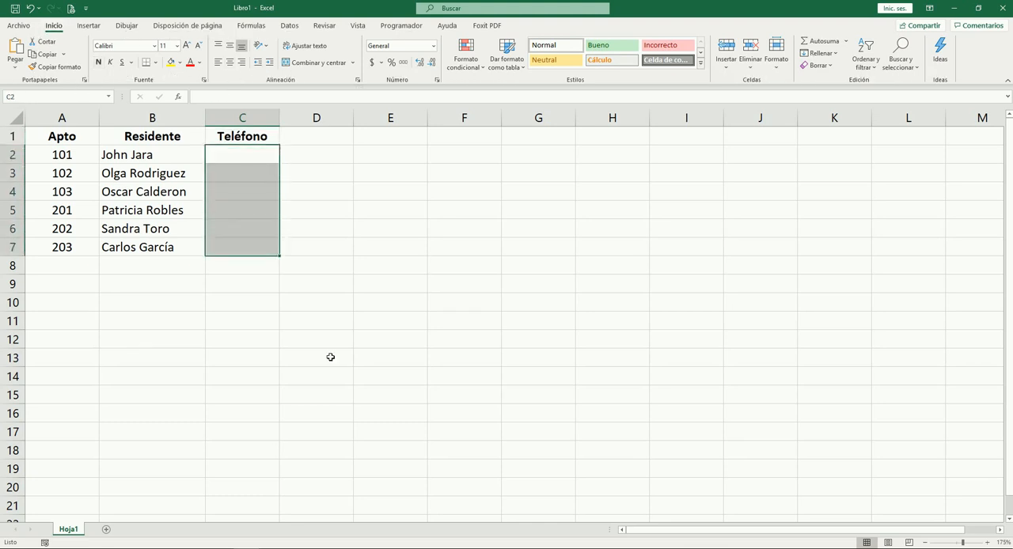
{"action": "type", "text": "=al"}
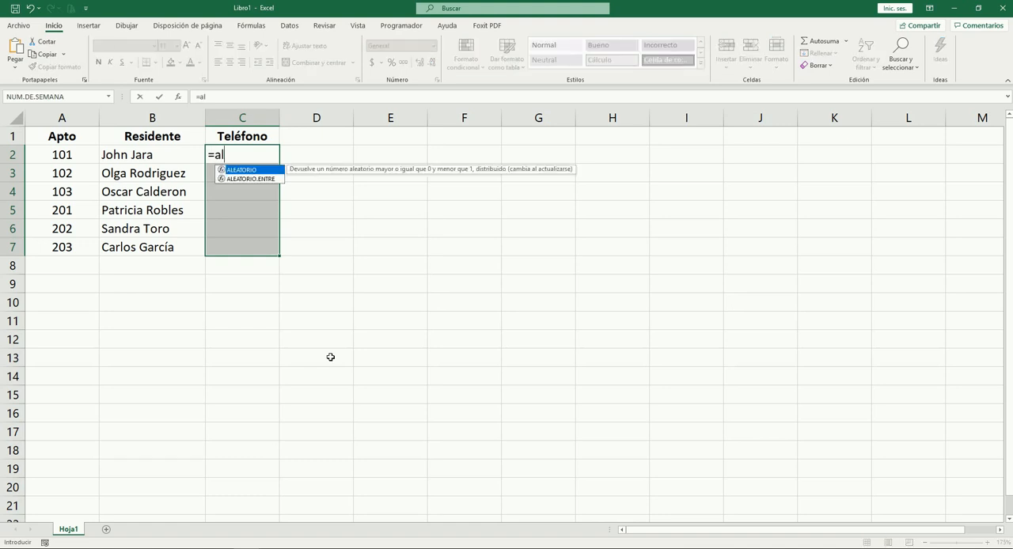
{"action": "key", "text": "Down"}
{"action": "key", "text": "Tab"}
{"action": "type", "text": "300"}
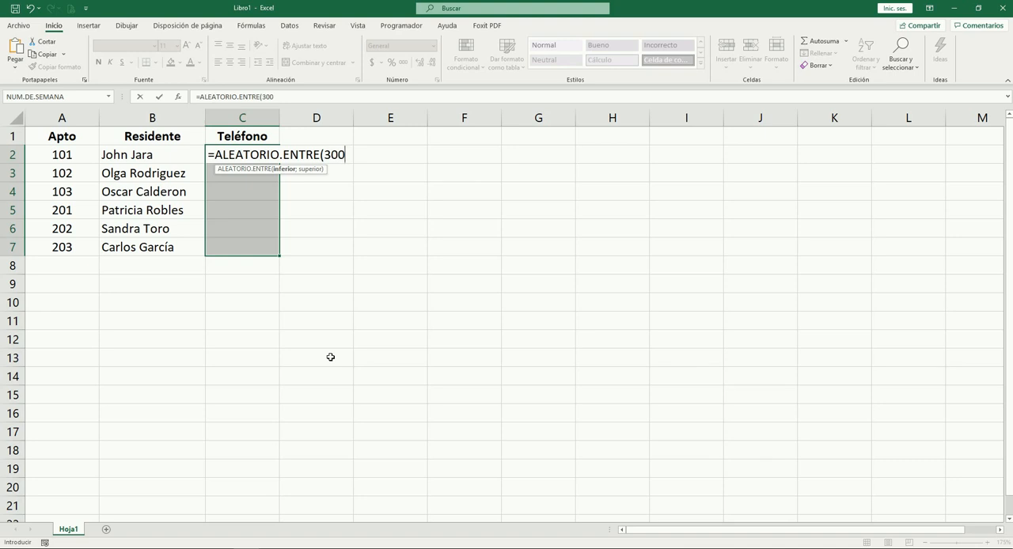
{"action": "type", "text": "0000000;"}
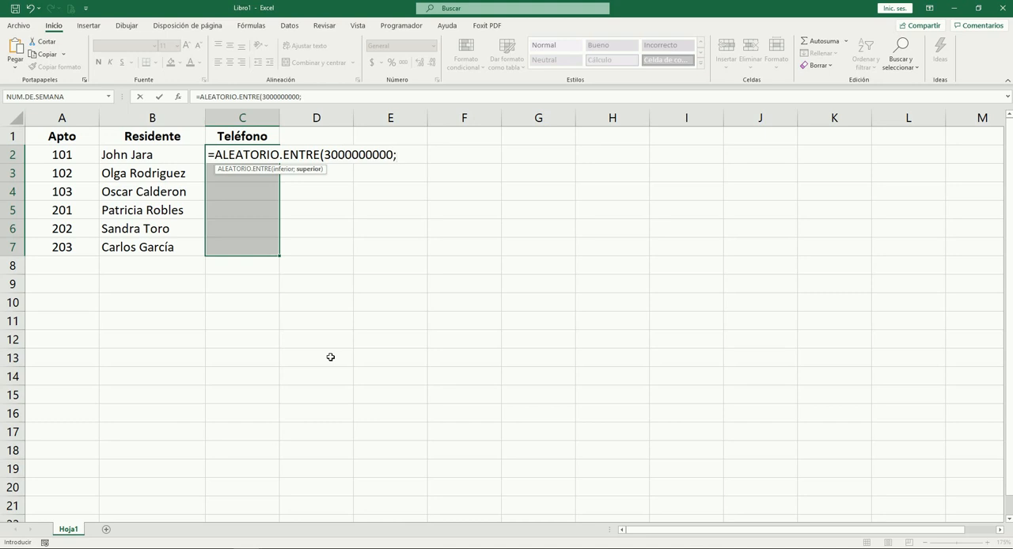
{"action": "type", "text": "3020000000"}
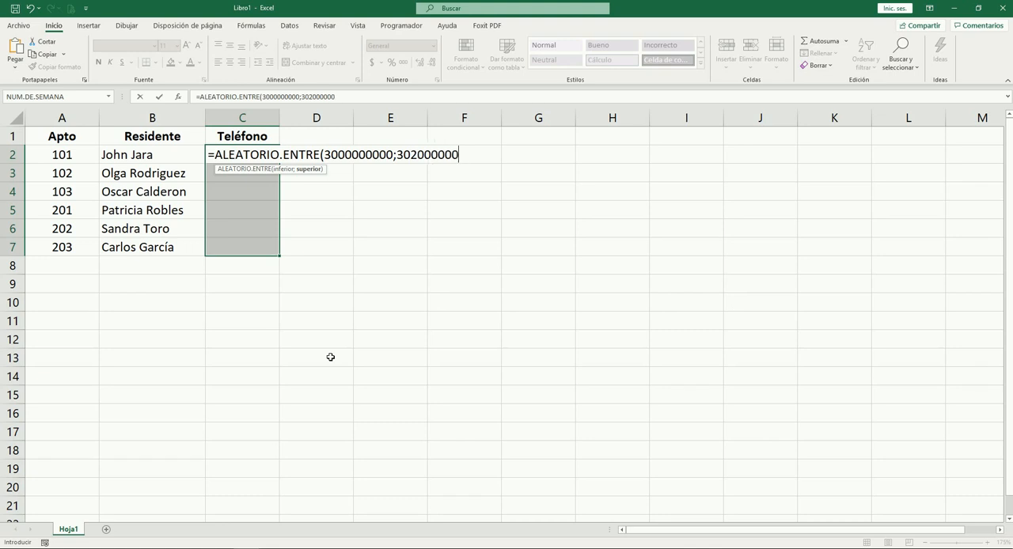
{"action": "type", "text": ")"}
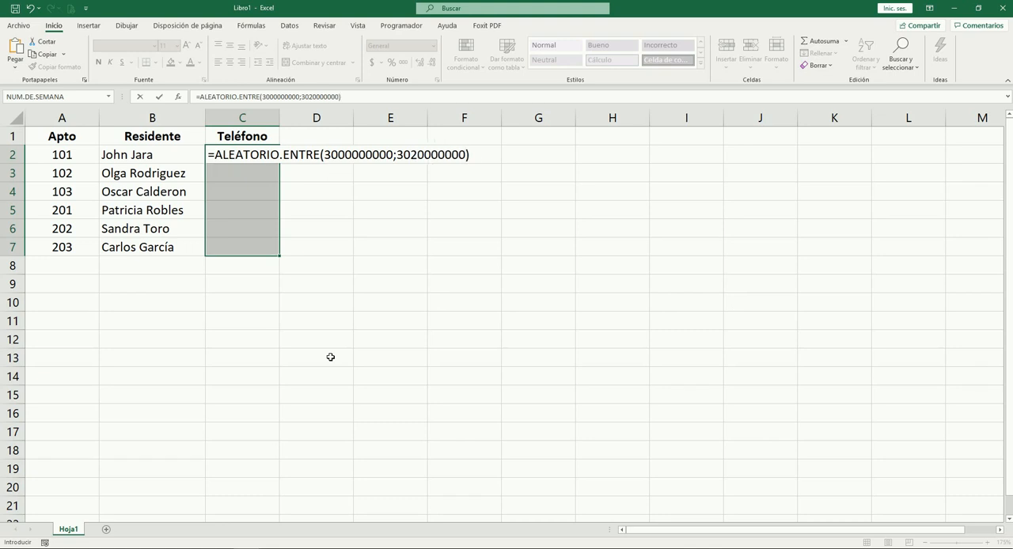
{"action": "key", "text": "ctrl+Return"}
{"action": "key", "text": "Down"}
{"action": "key", "text": "Down"}
{"action": "key", "text": "Down"}
{"action": "key", "text": "Down"}
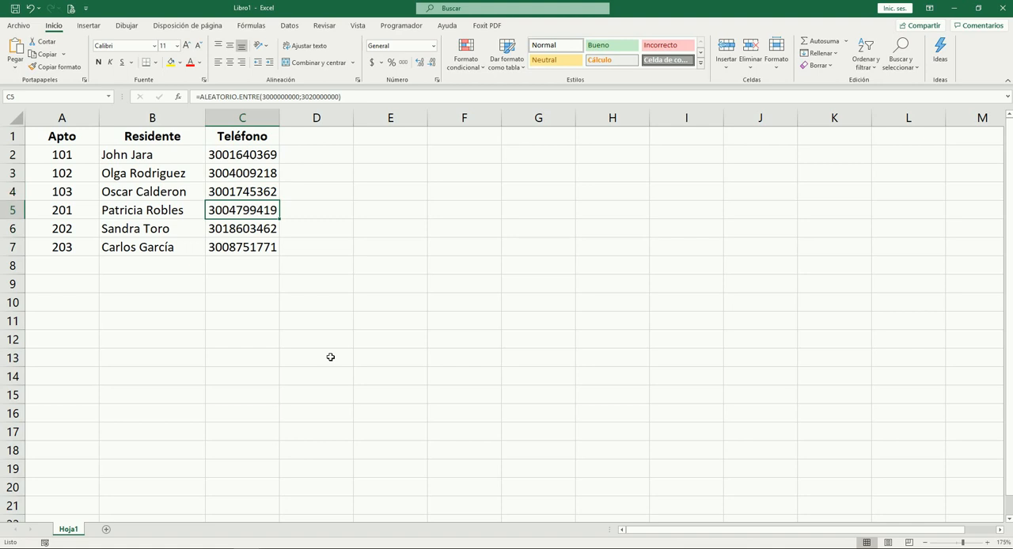
{"action": "key", "text": "Up"}
{"action": "key", "text": "Up"}
{"action": "key", "text": "Up"}
{"action": "key", "text": "Up"}
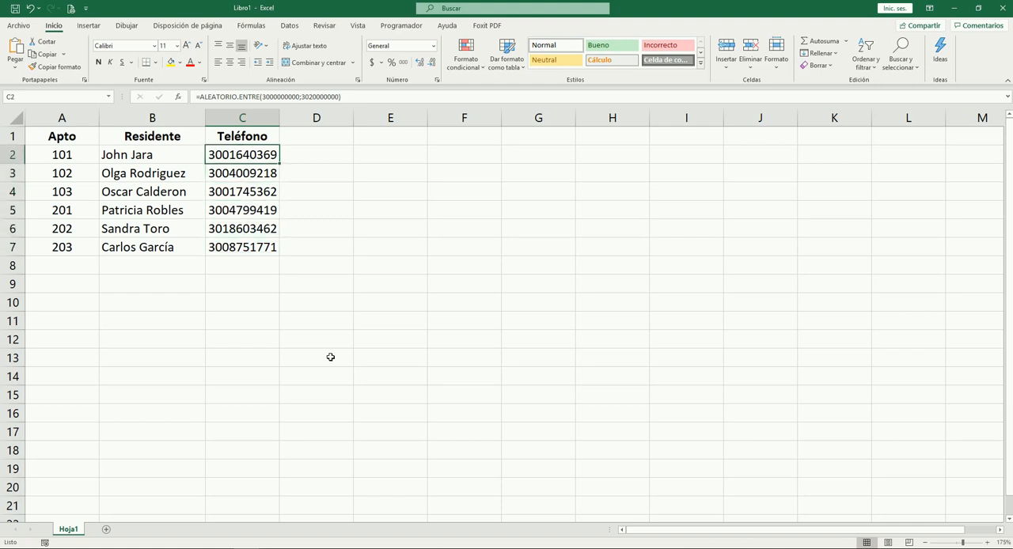
{"action": "key", "text": "Down"}
{"action": "key", "text": "Down"}
{"action": "key", "text": "Down"}
{"action": "key", "text": "Down"}
{"action": "key", "text": "Down"}
{"action": "key", "text": "Up"}
{"action": "key", "text": "Up"}
{"action": "key", "text": "Up"}
{"action": "key", "text": "Up"}
{"action": "key", "text": "Up"}
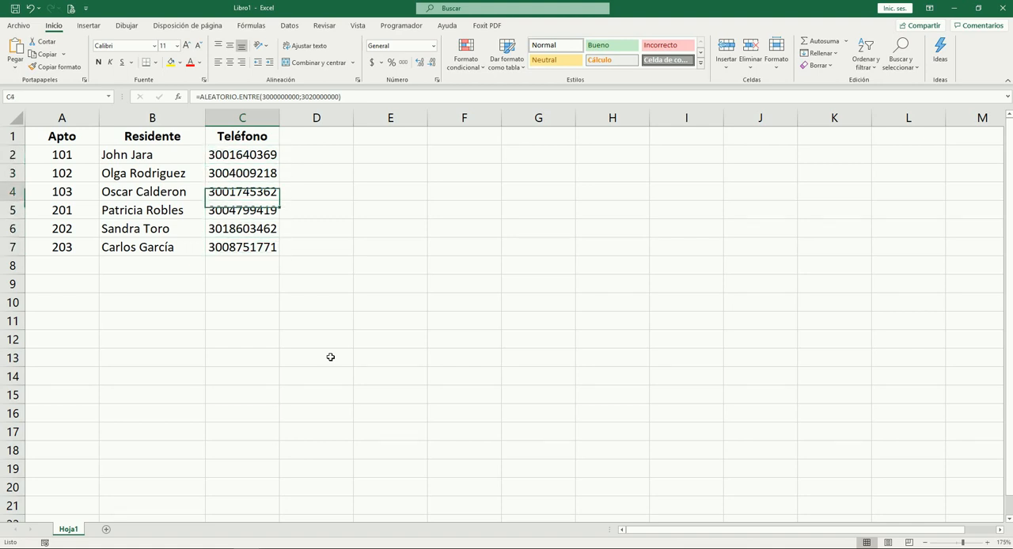
{"action": "key", "text": "Down"}
{"action": "key", "text": "Down"}
{"action": "key", "text": "Down"}
{"action": "key", "text": "Down"}
{"action": "key", "text": "Up"}
{"action": "key", "text": "Up"}
{"action": "key", "text": "Up"}
{"action": "key", "text": "Up"}
{"action": "key", "text": "Down"}
{"action": "key", "text": "Down"}
{"action": "key", "text": "Down"}
{"action": "key", "text": "Down"}
{"action": "key", "text": "Down"}
{"action": "key", "text": "Up"}
{"action": "key", "text": "Up"}
{"action": "key", "text": "Up"}
{"action": "key", "text": "Up"}
{"action": "key", "text": "Up"}
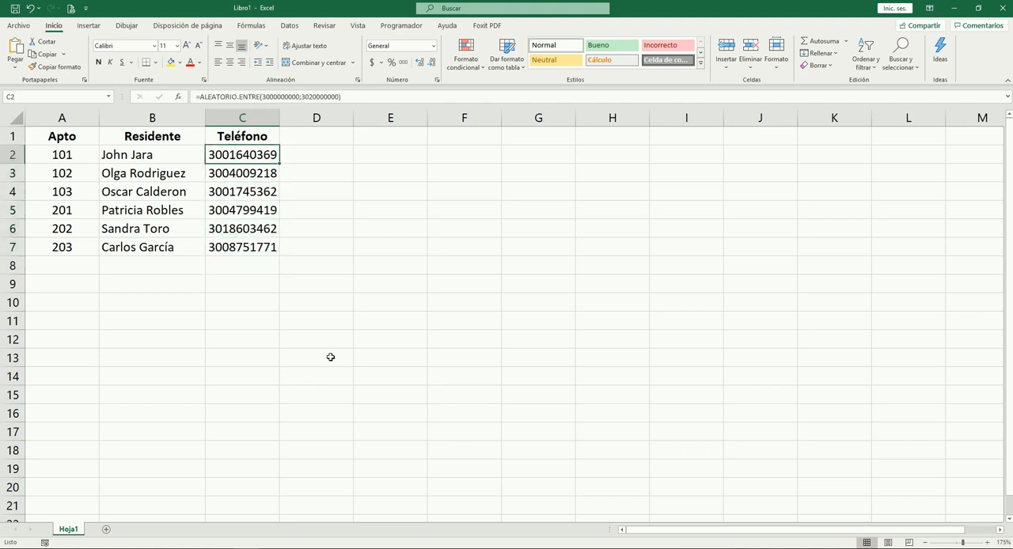
Replace the random-number formulas in C2:C7 with their static values
{"action": "key", "text": "ctrl+shift+Down"}
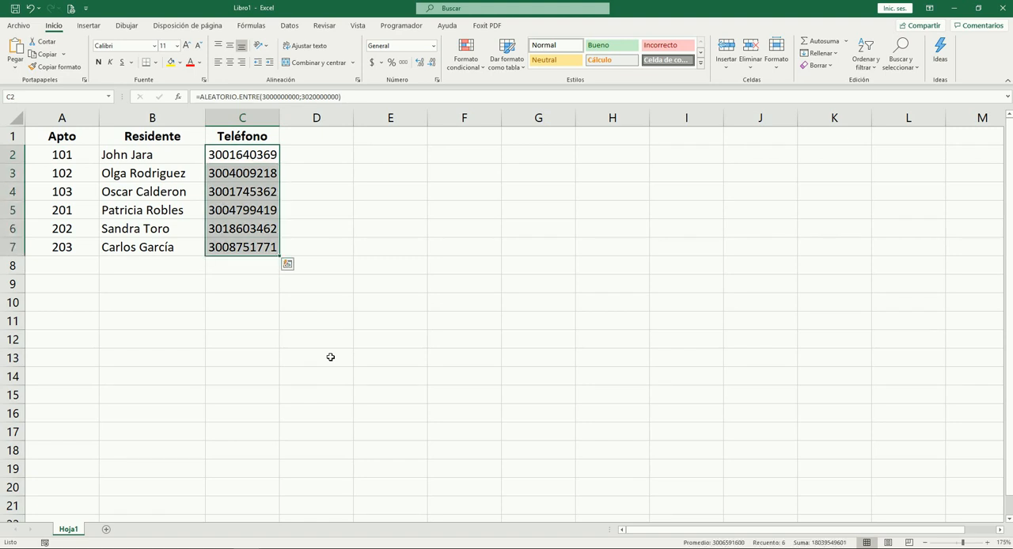
{"action": "key", "text": "ctrl+c"}
{"action": "key", "text": "alt"}
{"action": "key", "text": "o"}
{"action": "key", "text": "v"}
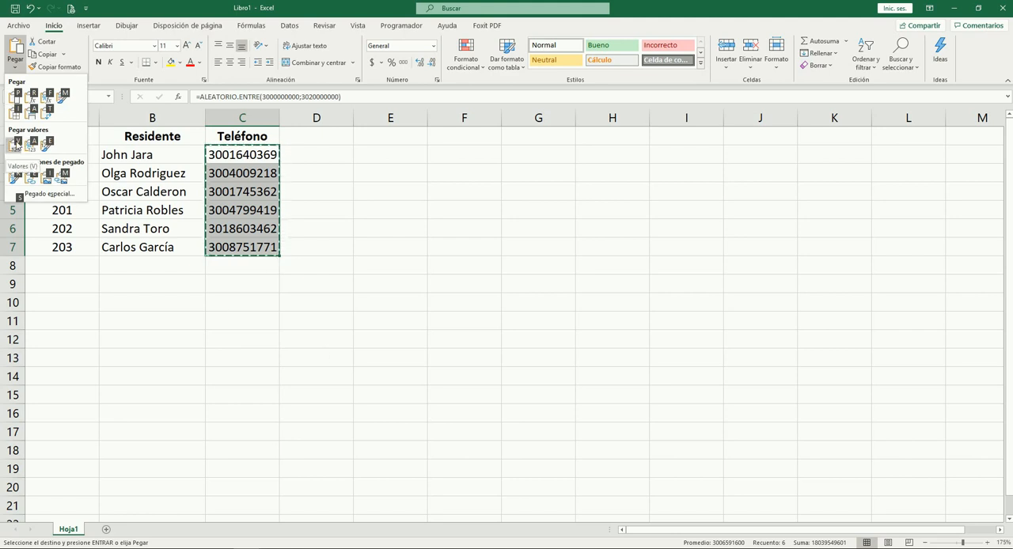
{"action": "key", "text": "v"}
{"action": "key", "text": "Escape"}
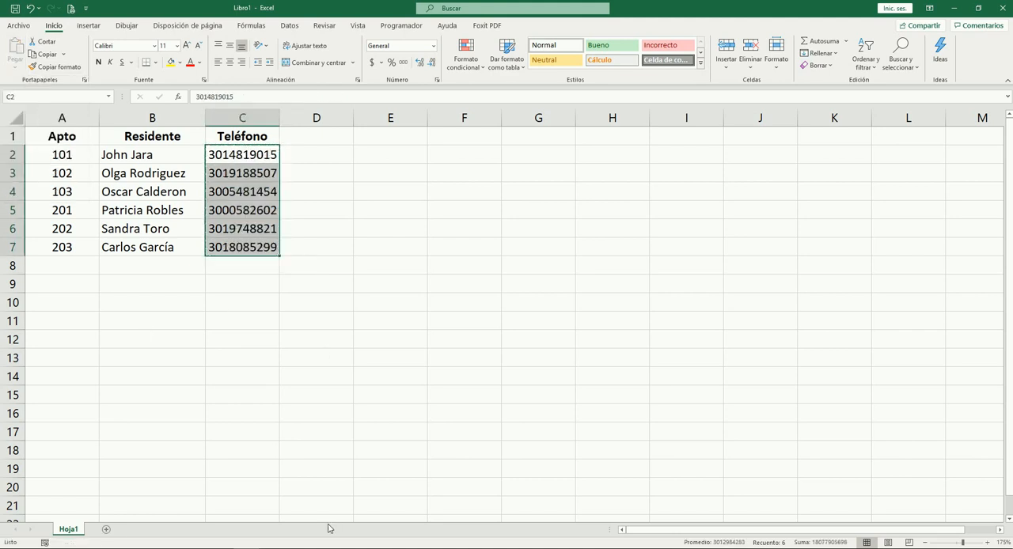
{"action": "key", "text": "Down"}
{"action": "key", "text": "Up"}
{"action": "key", "text": "Up"}
{"action": "key", "text": "Down"}
{"action": "key", "text": "Down"}
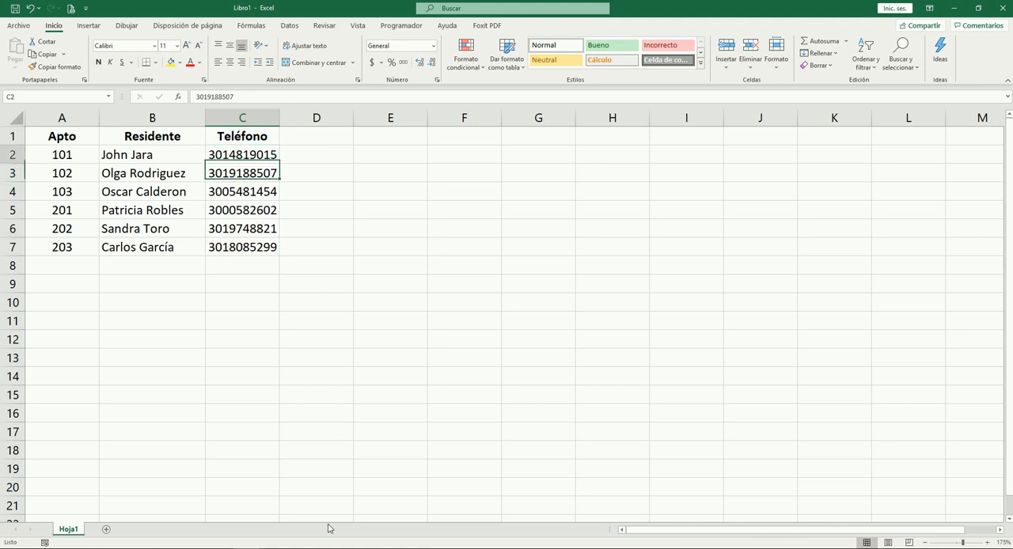
{"action": "key", "text": "Up"}
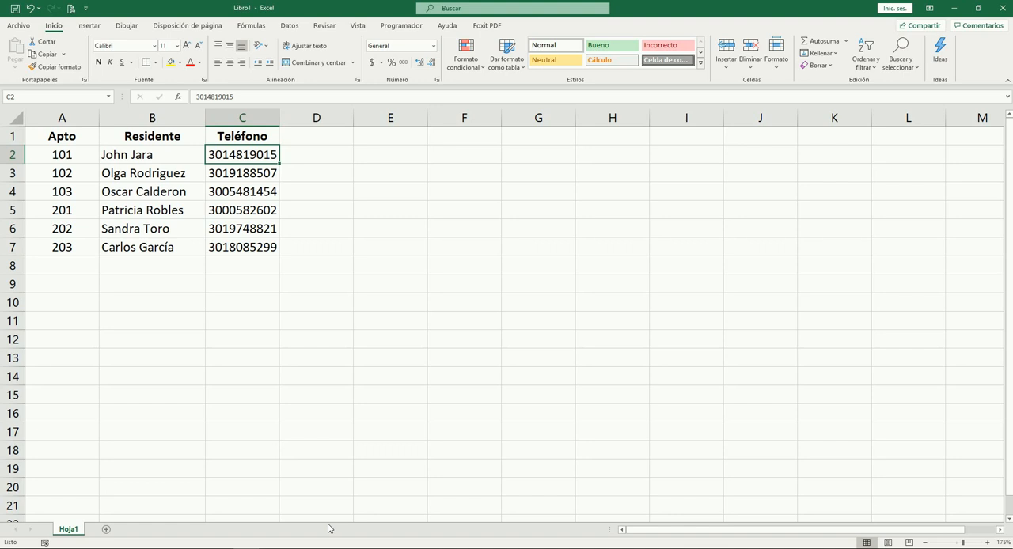
{"action": "key", "text": "Down"}
{"action": "key", "text": "Down"}
{"action": "key", "text": "Up"}
{"action": "key", "text": "Up"}
{"action": "key", "text": "Up"}
Apply the custom number format (###) ###-#### to the phone numbers in C2:C7
{"action": "key", "text": "Down"}
{"action": "key", "text": "shift+Down"}
{"action": "key", "text": "shift+Down"}
{"action": "key", "text": "shift+Down"}
{"action": "key", "text": "shift+Down"}
{"action": "key", "text": "shift+Down"}
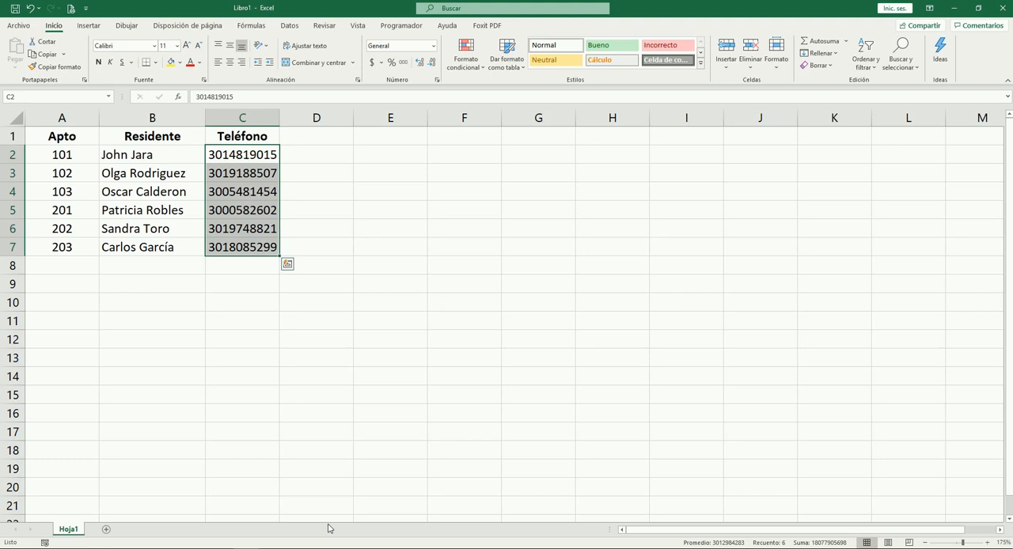
{"action": "key", "text": "ctrl+1"}
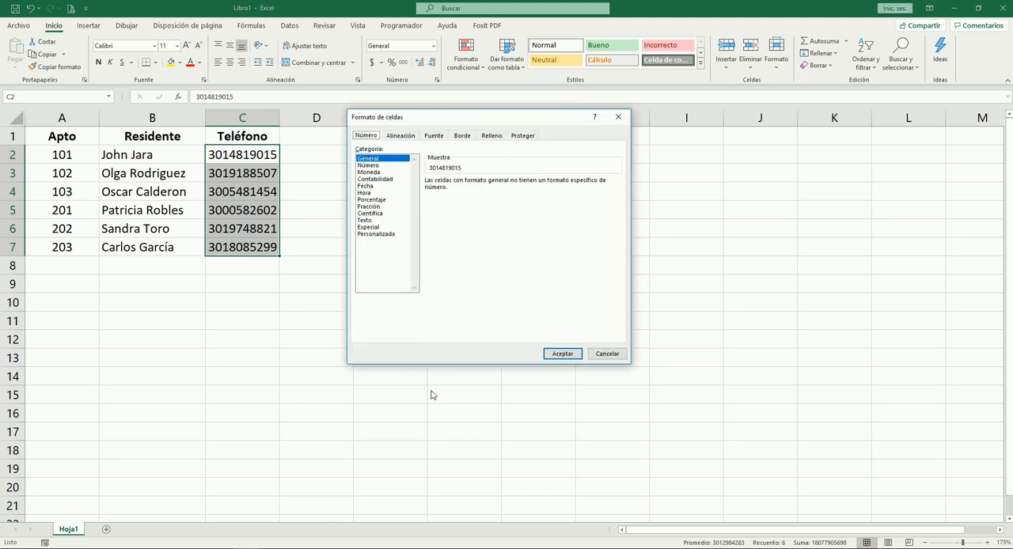
{"action": "left_click_drag", "start_coordinate": [420, 119], "coordinate": [398, 126]}
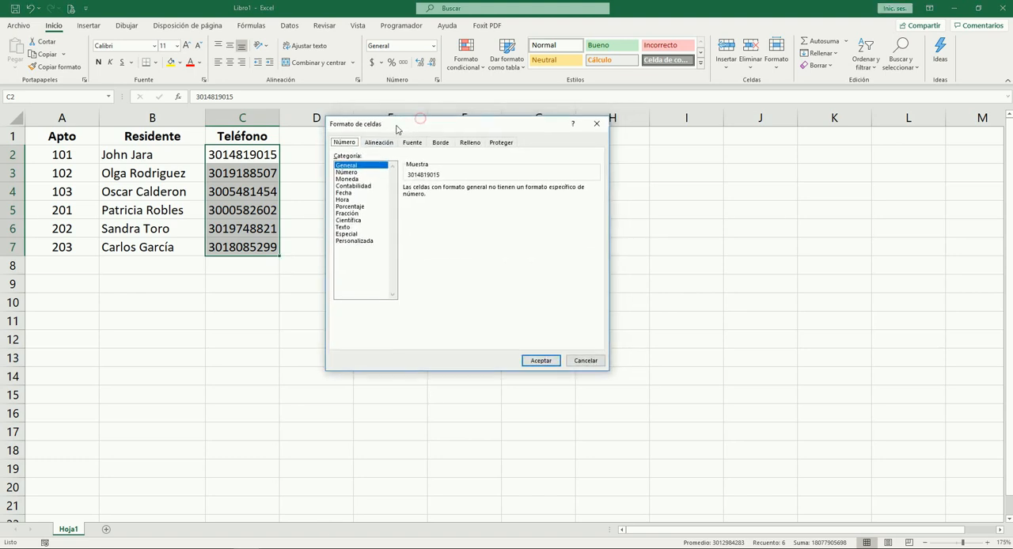
{"action": "left_click", "coordinate": [353, 242]}
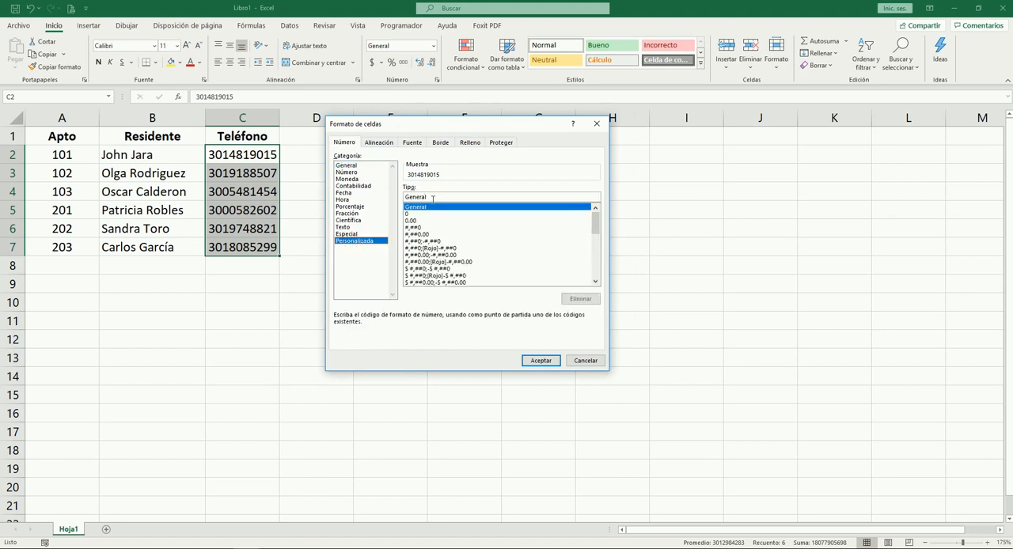
{"action": "left_click", "coordinate": [433, 198]}
{"action": "key", "text": "BackSpace"}
{"action": "key", "text": "BackSpace"}
{"action": "key", "text": "BackSpace"}
{"action": "key", "text": "BackSpace"}
{"action": "key", "text": "BackSpace"}
{"action": "key", "text": "BackSpace"}
{"action": "key", "text": "BackSpace"}
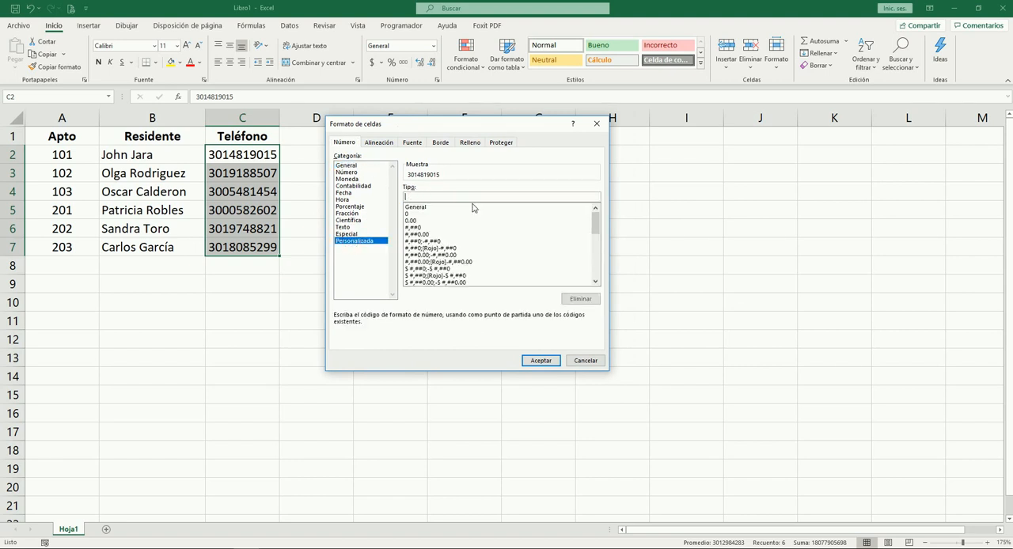
{"action": "type", "text": "(###) ###-####"}
{"action": "left_click", "coordinate": [539, 365]}
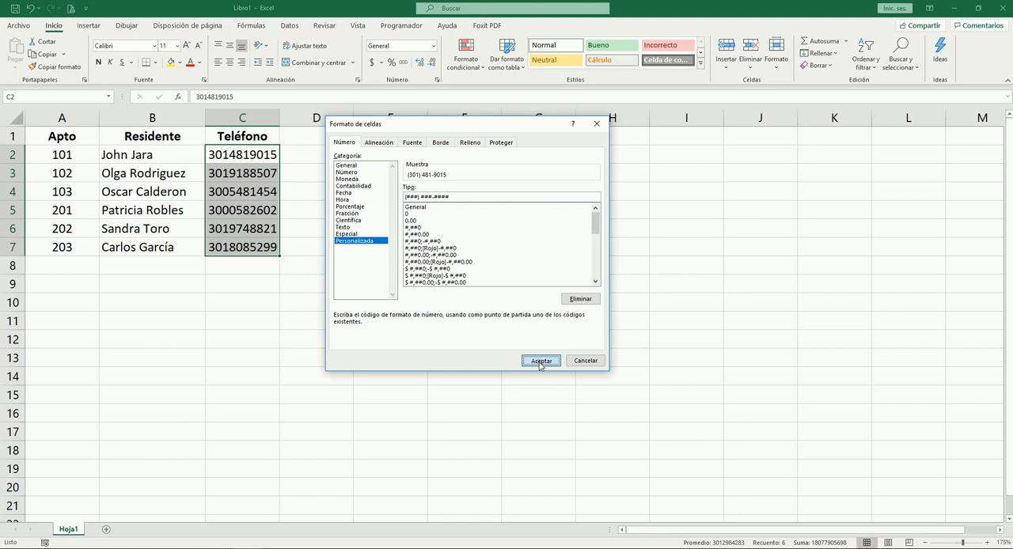
Compare the formatted phone numbers in column C with the underlying values stored in the cells
{"action": "left_click", "coordinate": [289, 279]}
{"action": "key", "text": "Up"}
{"action": "key", "text": "Up"}
{"action": "key", "text": "Up"}
{"action": "key", "text": "Up"}
{"action": "key", "text": "Up"}
{"action": "key", "text": "Up"}
{"action": "key", "text": "Up"}
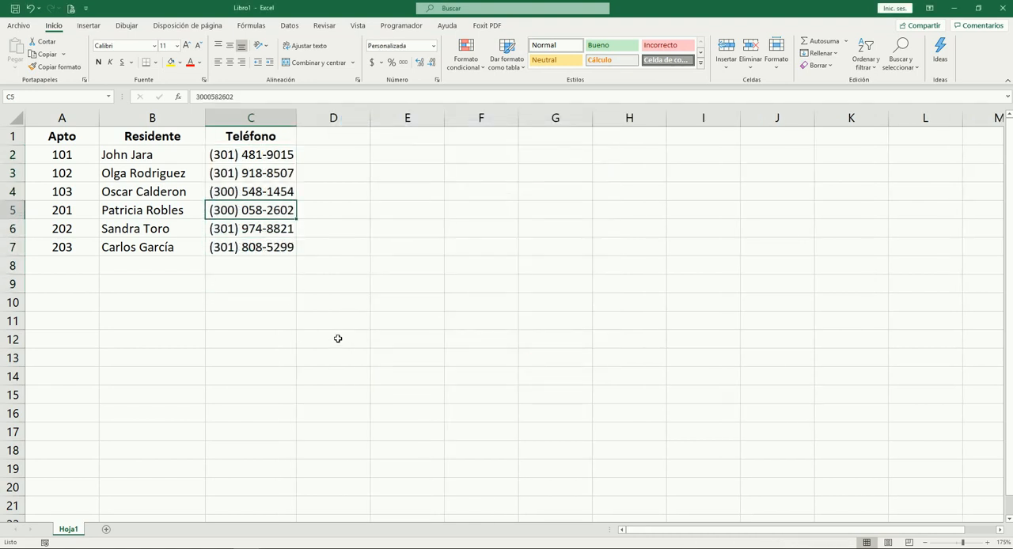
{"action": "key", "text": "Down"}
{"action": "key", "text": "Down"}
{"action": "key", "text": "Down"}
{"action": "left_click", "coordinate": [208, 97]}
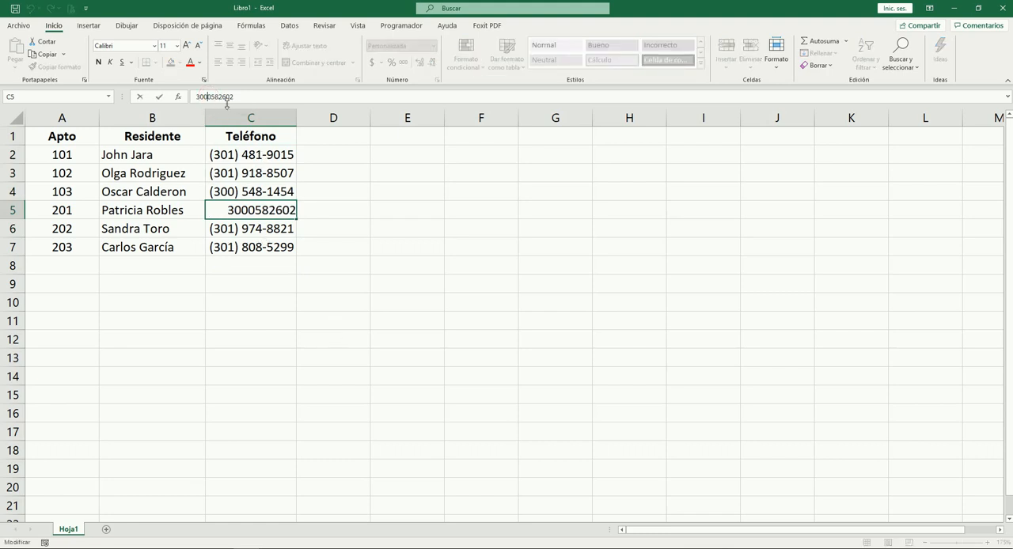
{"action": "key", "text": "Escape"}
{"action": "left_click", "coordinate": [247, 171]}
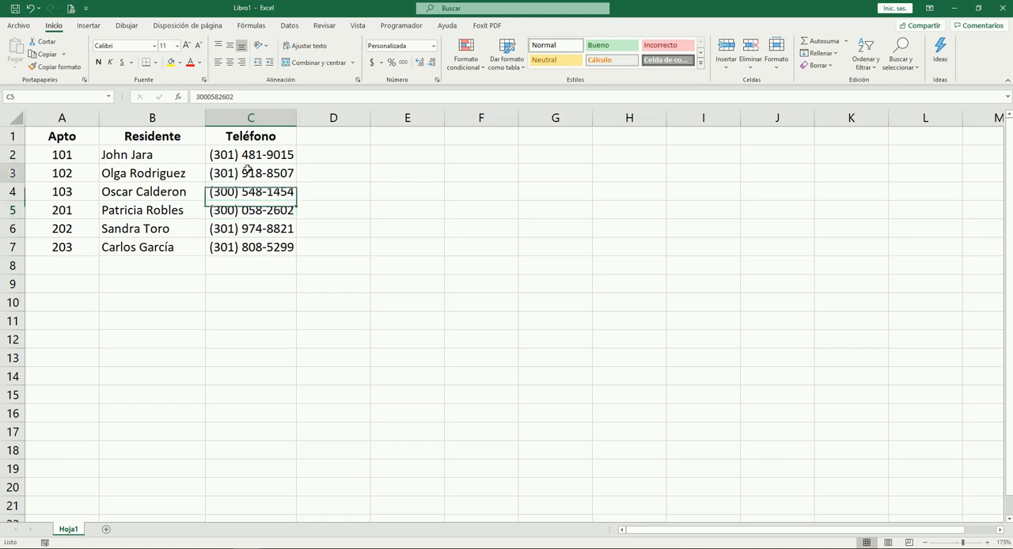
{"action": "left_click", "coordinate": [243, 225]}
{"action": "left_click", "coordinate": [257, 247]}
{"action": "key", "text": "Up"}
{"action": "key", "text": "Up"}
{"action": "key", "text": "Up"}
{"action": "key", "text": "Up"}
{"action": "key", "text": "Up"}
{"action": "key", "text": "Down"}
{"action": "key", "text": "Down"}
{"action": "key", "text": "Down"}
{"action": "key", "text": "Down"}
{"action": "key", "text": "Down"}
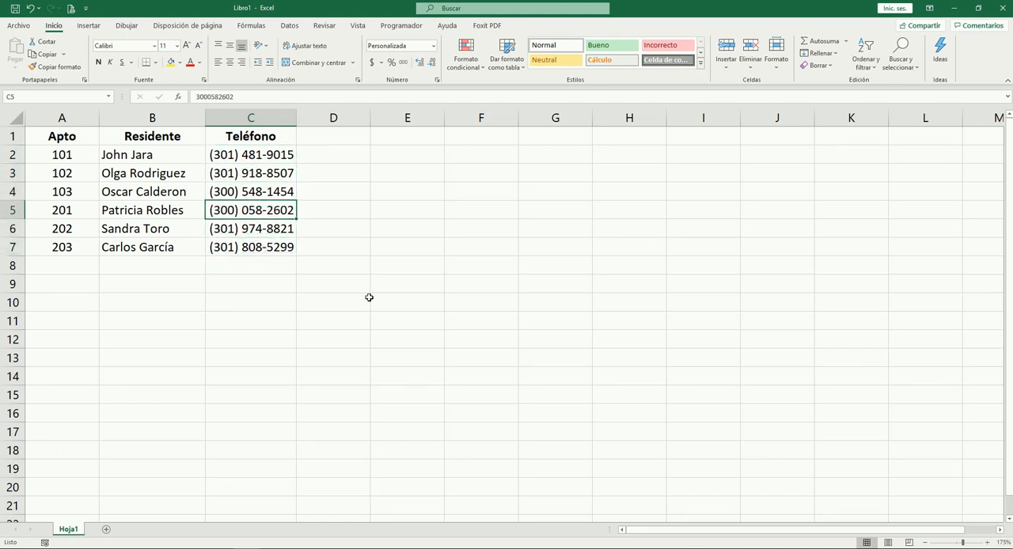
{"action": "key", "text": "Up"}
{"action": "key", "text": "Up"}
{"action": "key", "text": "Up"}
{"action": "key", "text": "Up"}
{"action": "key", "text": "Up"}
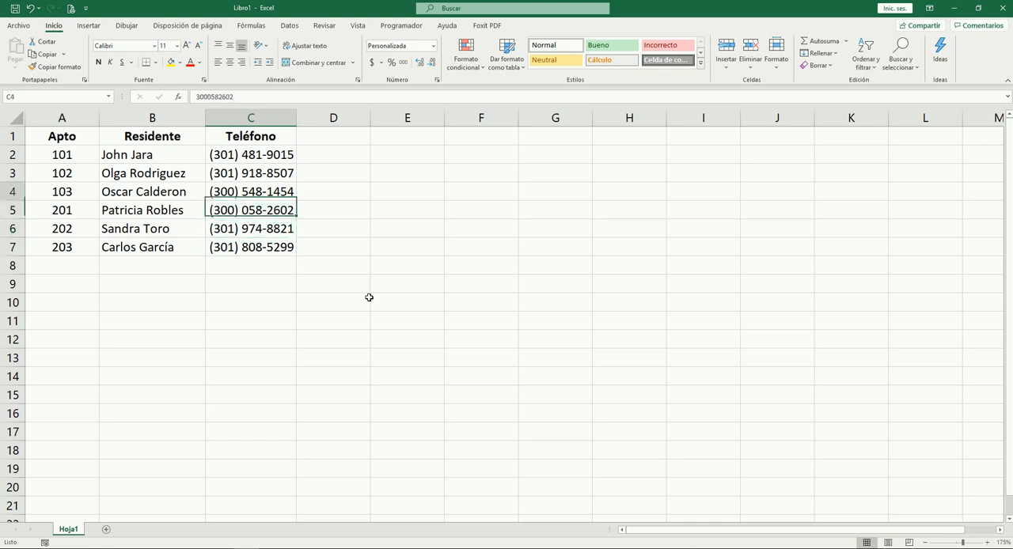
{"action": "key", "text": "Right"}
{"action": "key", "text": "Right"}
{"action": "type", "text": "4"}
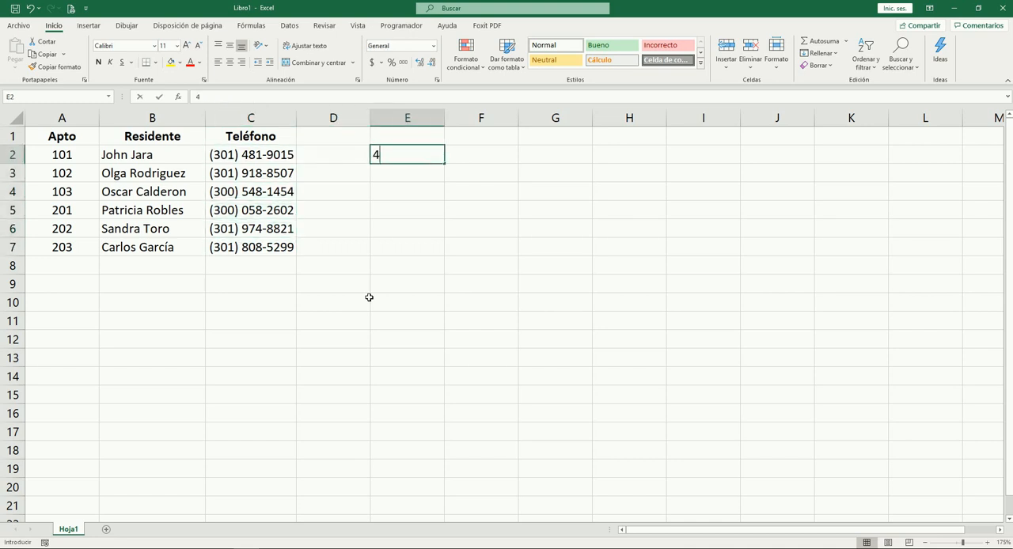
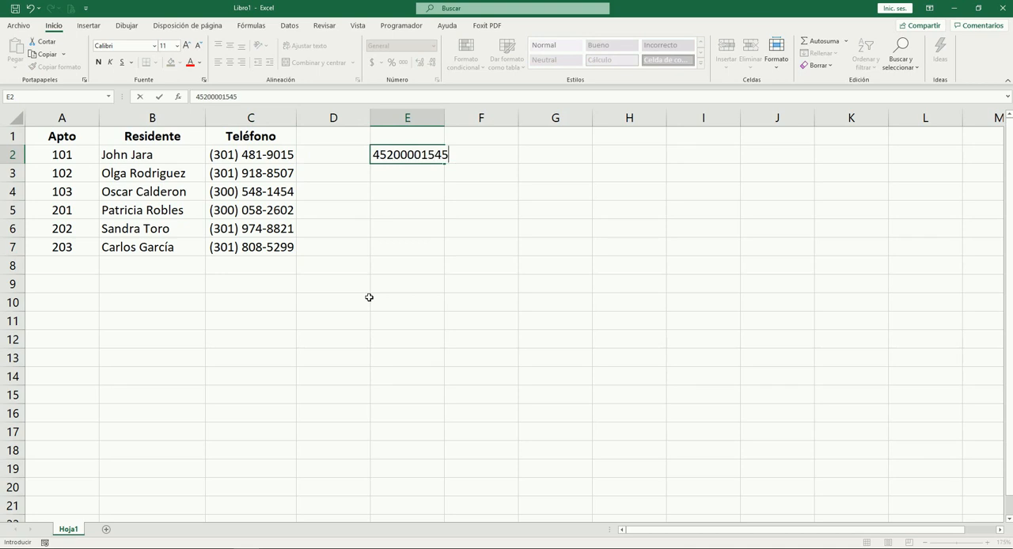
{"action": "key", "text": "ctrl+Return"}
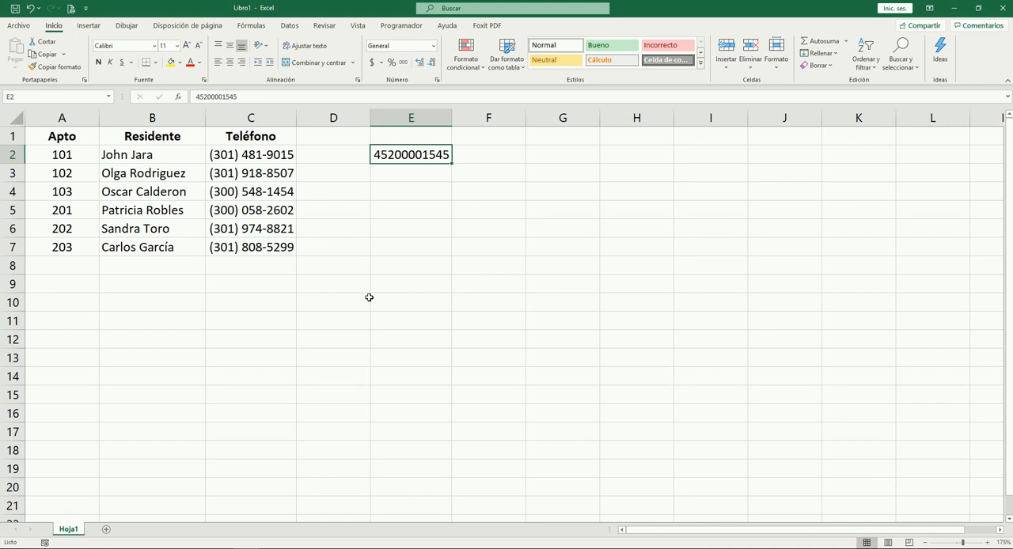
{"action": "key", "text": "ctrl+m"}
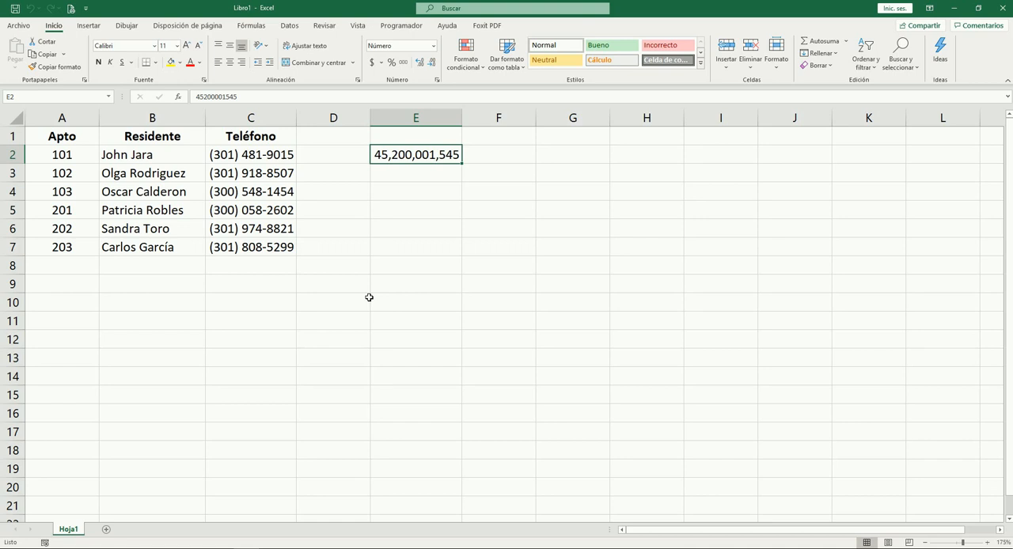
Delete column E to clear the sample number and its formatting
{"action": "key", "text": "Down"}
{"action": "key", "text": "Up"}
{"action": "key", "text": "ctrl+shift+Down"}
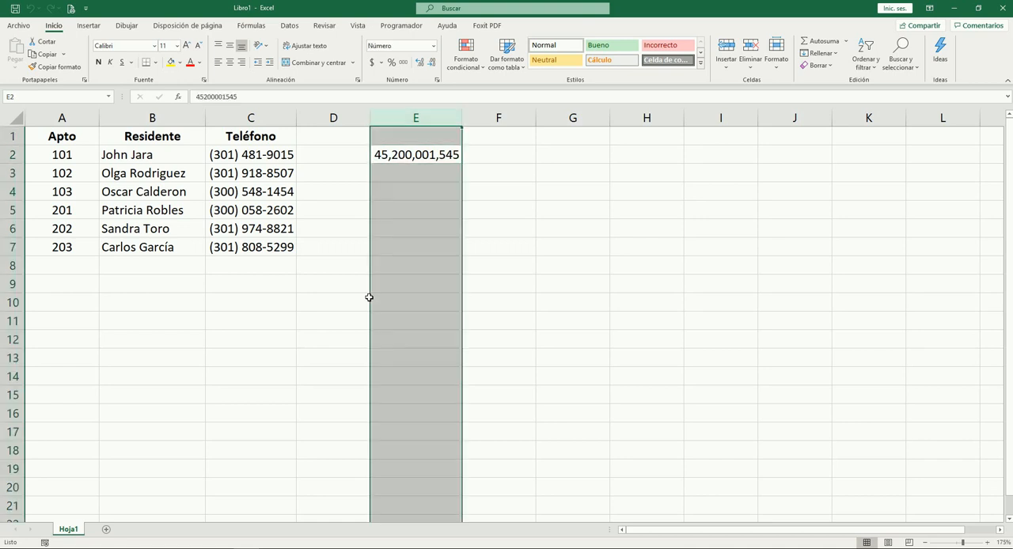
{"action": "key", "text": "ctrl+z"}
{"action": "key", "text": "ctrl+z"}
{"action": "key", "text": "ctrl+z"}
{"action": "key", "text": "ctrl+z"}
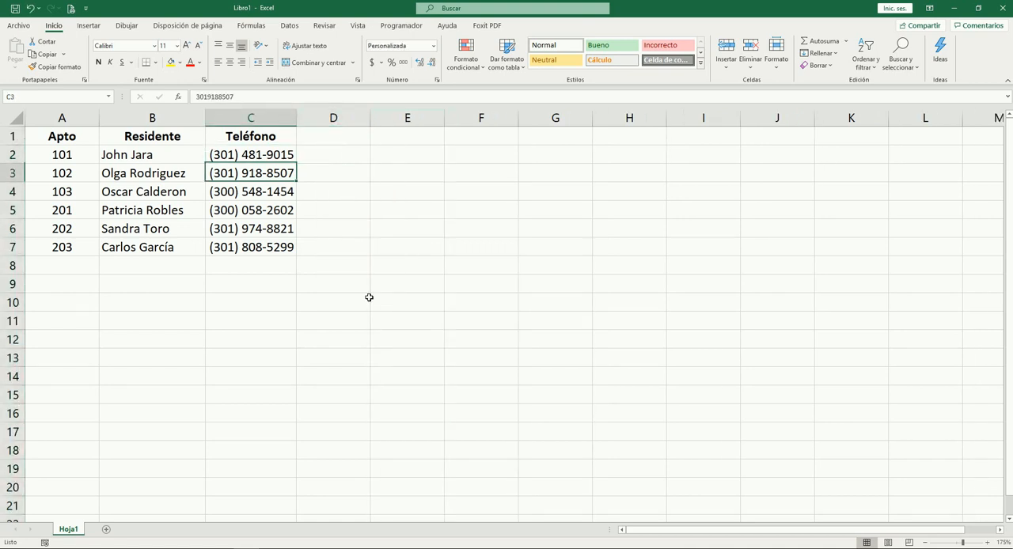
{"action": "key", "text": "Right"}
{"action": "key", "text": "Right"}
{"action": "key", "text": "Down"}
{"action": "key", "text": "Left"}
{"action": "key", "text": "Down"}
{"action": "key", "text": "Down"}
{"action": "key", "text": "Down"}
{"action": "key", "text": "Down"}
{"action": "key", "text": "Down"}
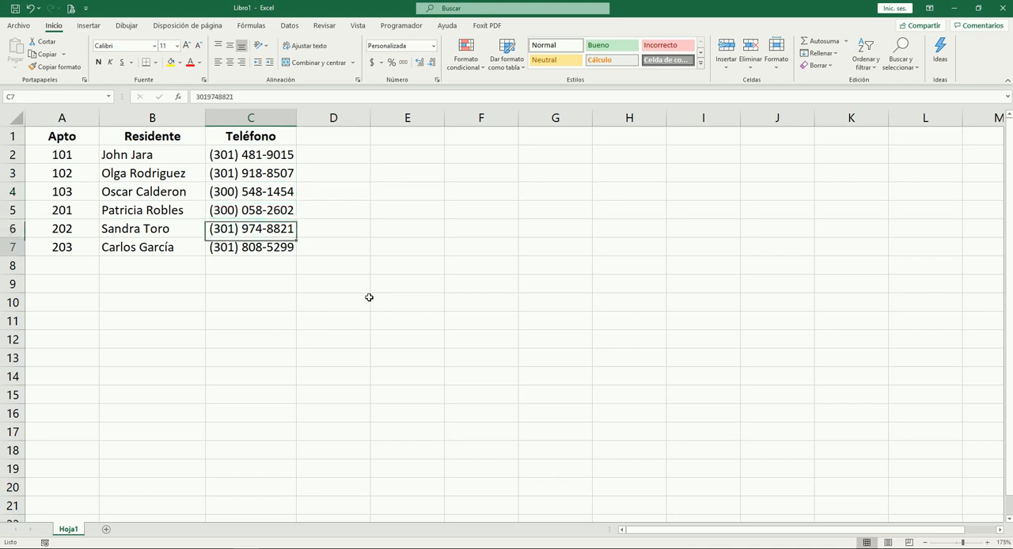
{"action": "key", "text": "Up"}
{"action": "key", "text": "Up"}
{"action": "key", "text": "Up"}
{"action": "key", "text": "Up"}
{"action": "key", "text": "Up"}
{"action": "key", "text": "Up"}
{"action": "key", "text": "Up"}
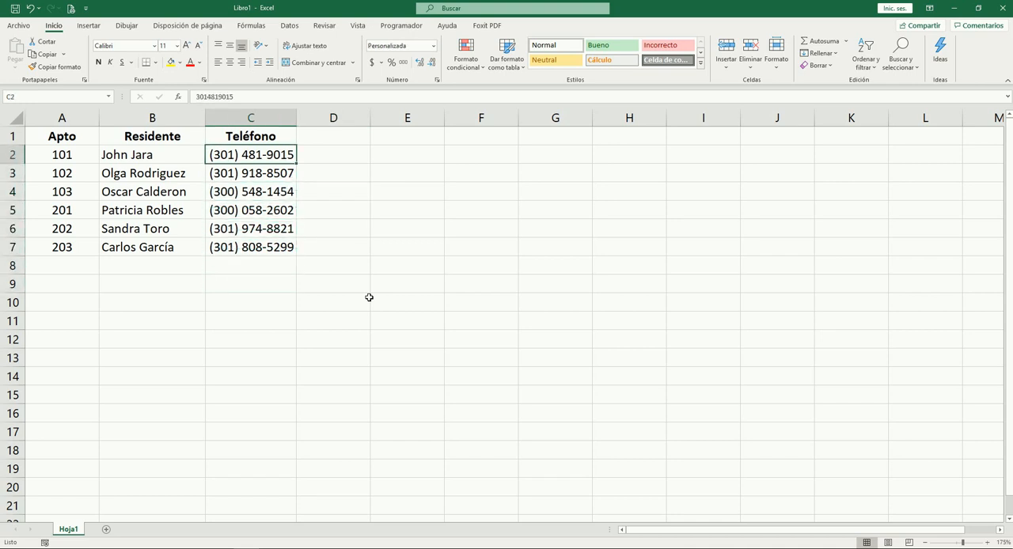
{"action": "key", "text": "Down"}
{"action": "key", "text": "Down"}
{"action": "key", "text": "Down"}
{"action": "key", "text": "Down"}
{"action": "key", "text": "Down"}
{"action": "key", "text": "Down"}
{"action": "key", "text": "Up"}
{"action": "key", "text": "Up"}
{"action": "key", "text": "Up"}
{"action": "key", "text": "Up"}
{"action": "key", "text": "Up"}
{"action": "key", "text": "Up"}
{"action": "key", "text": "Down"}
{"action": "key", "text": "Down"}
{"action": "key", "text": "Down"}
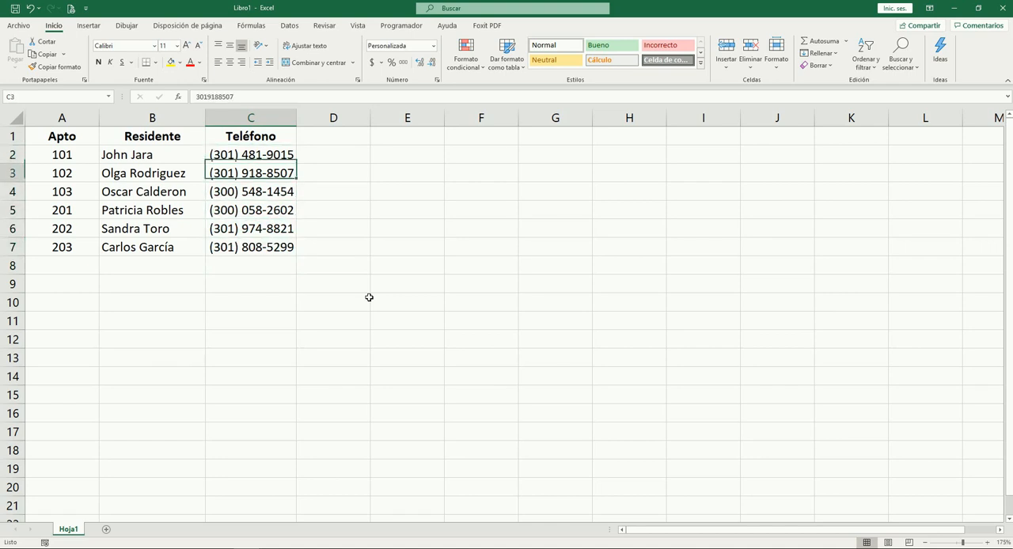
{"action": "key", "text": "Down"}
{"action": "key", "text": "Down"}
{"action": "key", "text": "Up"}
{"action": "key", "text": "Up"}
{"action": "key", "text": "Up"}
{"action": "key", "text": "Up"}
{"action": "key", "text": "Up"}
{"action": "key", "text": "Up"}
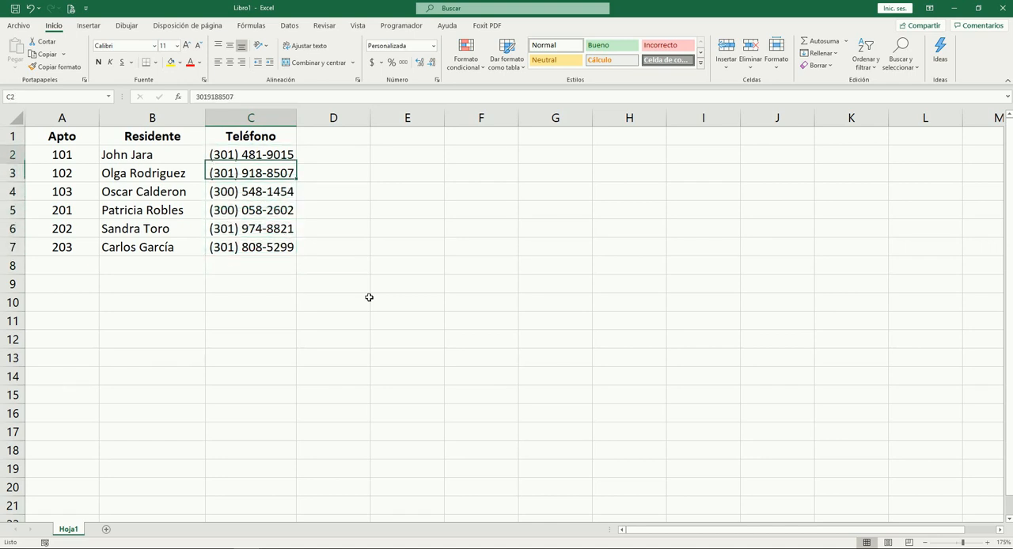
{"action": "key", "text": "Right"}
{"action": "key", "text": "Down"}
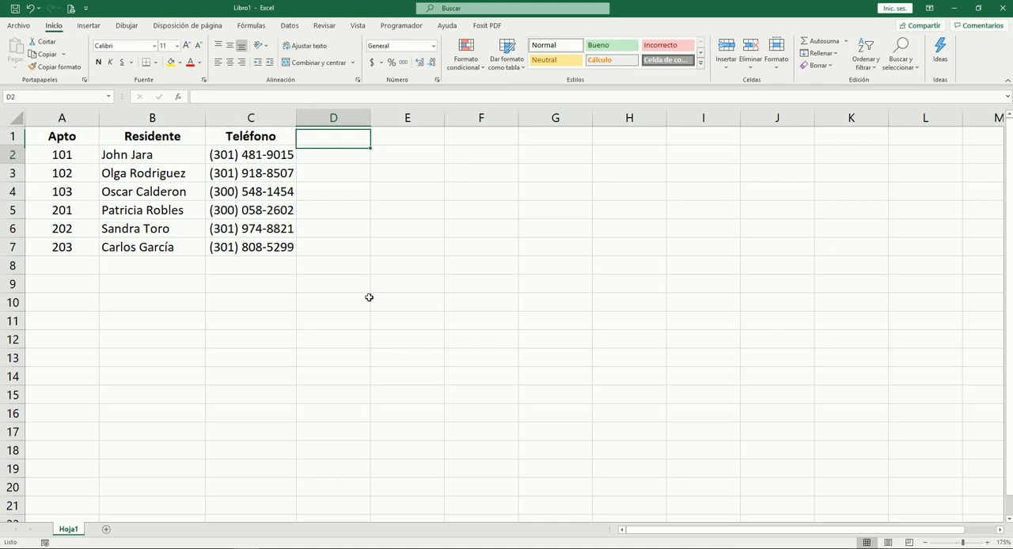
{"action": "key", "text": "Left"}
{"action": "key", "text": "Down"}
{"action": "key", "text": "Down"}
{"action": "key", "text": "Down"}
{"action": "key", "text": "Up"}
{"action": "key", "text": "Up"}
{"action": "key", "text": "Up"}
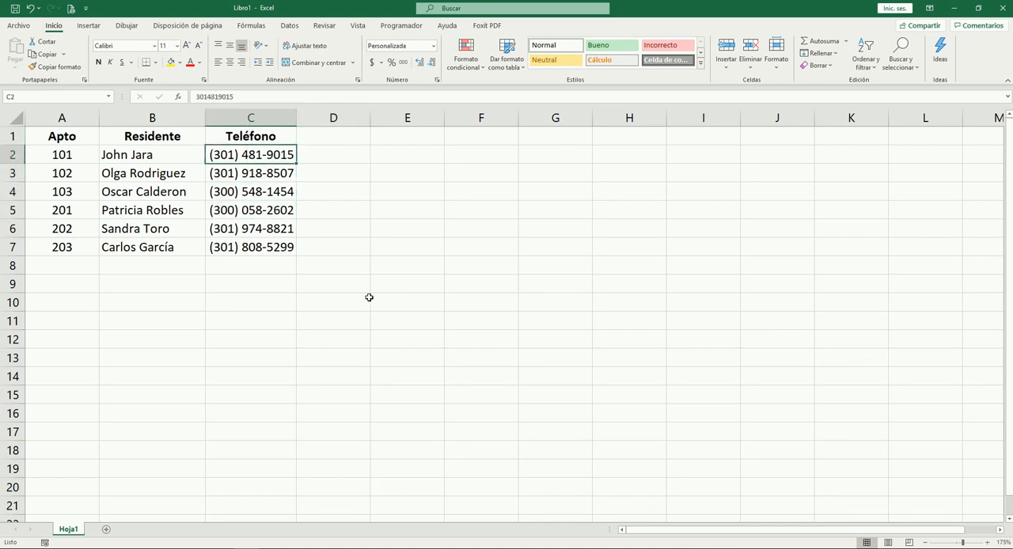
{"action": "key", "text": "Up"}
{"action": "key", "text": "Right"}
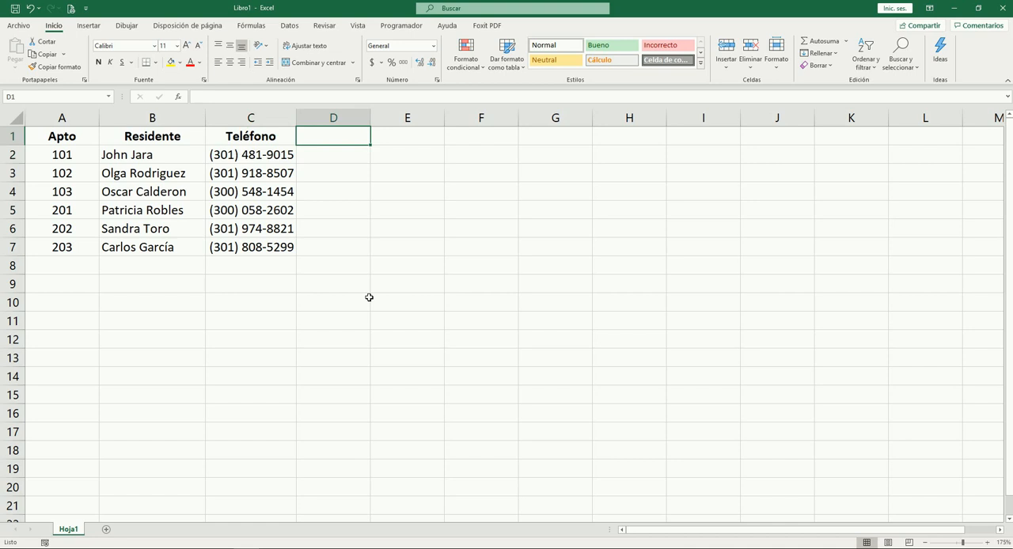
{"action": "key", "text": "Left"}
{"action": "key", "text": "Down"}
{"action": "key", "text": "Left"}
{"action": "key", "text": "Down"}
{"action": "key", "text": "Up"}
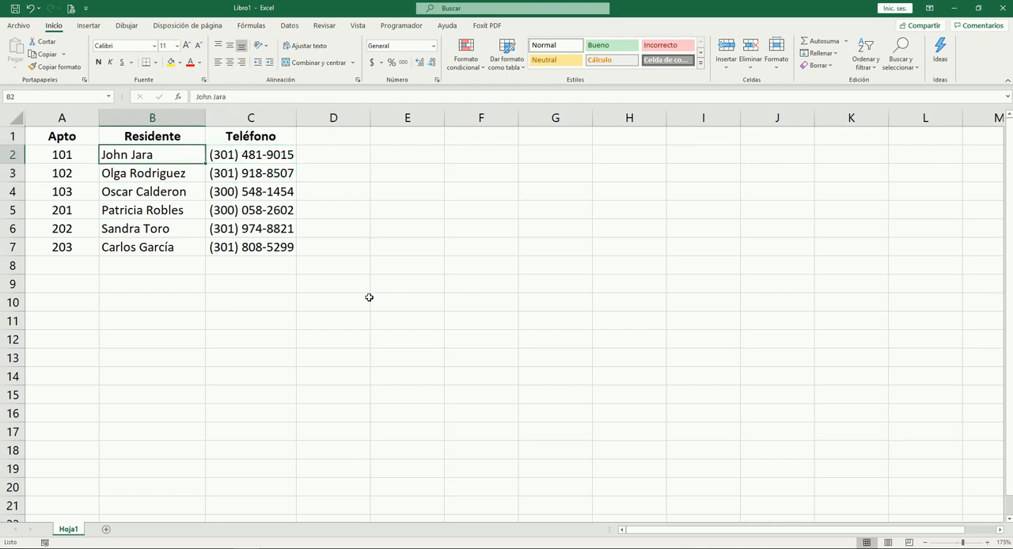
{"action": "key", "text": "Right"}
{"action": "key", "text": "Right"}
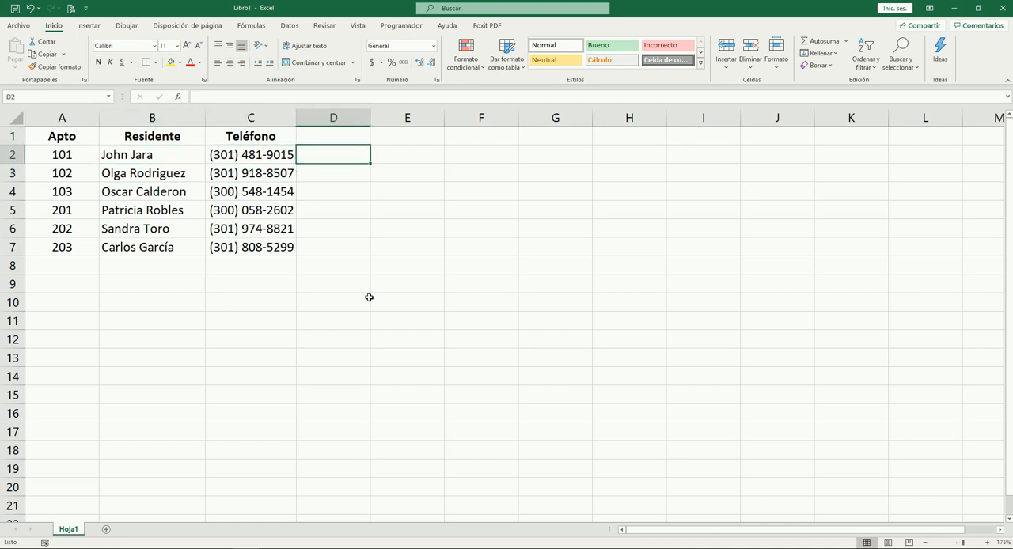
{"action": "key", "text": "Left"}
{"action": "key", "text": "Left"}
{"action": "key", "text": "Left"}
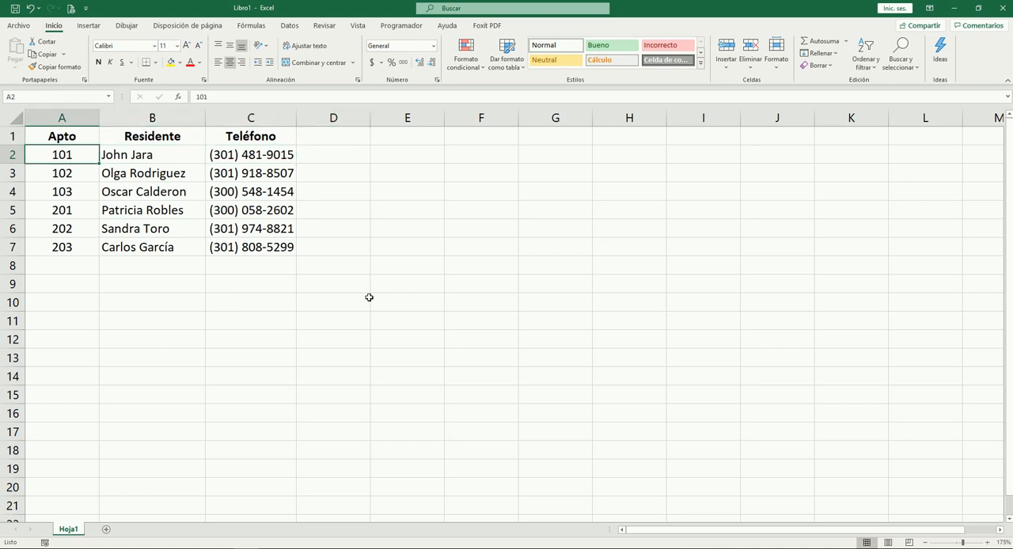
{"action": "key", "text": "Right"}
{"action": "key", "text": "Right"}
{"action": "key", "text": "Right"}
{"action": "key", "text": "Right"}
{"action": "key", "text": "Right"}
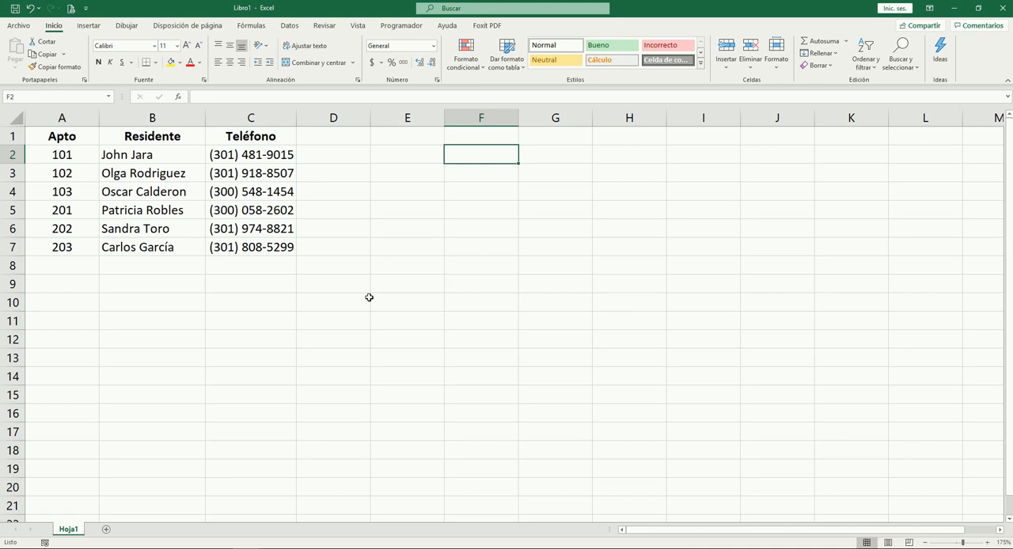
{"action": "key", "text": "Left"}
{"action": "key", "text": "Left"}
{"action": "key", "text": "Down"}
{"action": "key", "text": "Left"}
{"action": "key", "text": "Up"}
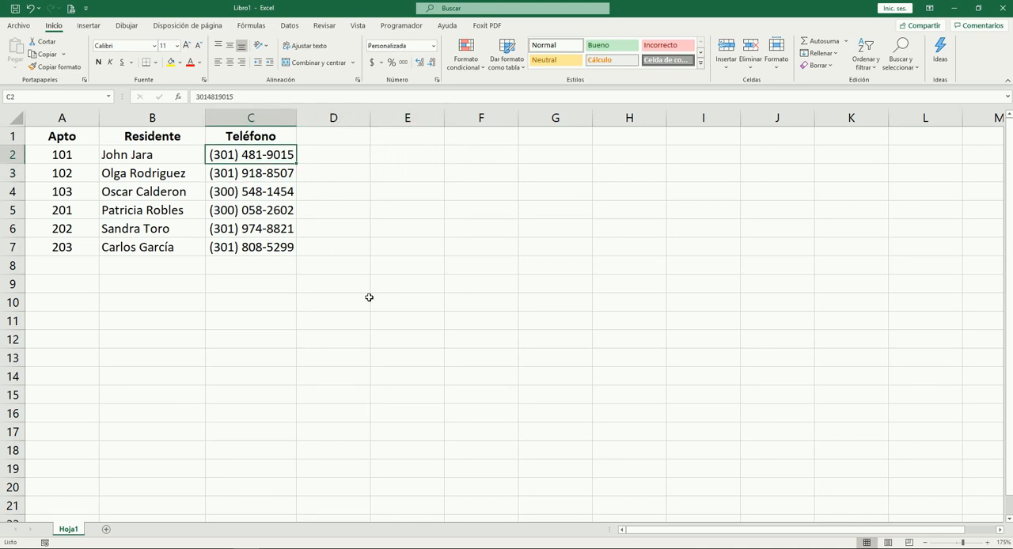
{"action": "key", "text": "Down"}
{"action": "key", "text": "Down"}
{"action": "key", "text": "Left"}
{"action": "key", "text": "Up"}
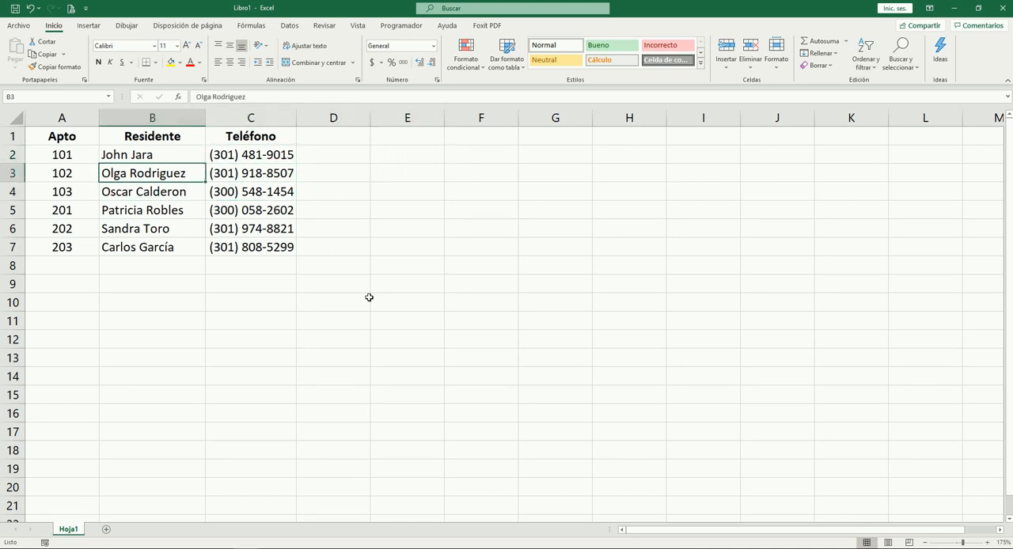
{"action": "key", "text": "Left"}
{"action": "key", "text": "Right"}
{"action": "key", "text": "Right"}
{"action": "key", "text": "Down"}
{"action": "key", "text": "Down"}
{"action": "key", "text": "Up"}
{"action": "key", "text": "Up"}
{"action": "key", "text": "shift+Down"}
{"action": "key", "text": "ctrl+5"}
{"action": "key", "text": "ctrl+5"}
{"action": "key", "text": "Up"}
{"action": "key", "text": "Left"}
{"action": "key", "text": "Down"}
{"action": "key", "text": "Down"}
{"action": "key", "text": "Down"}
{"action": "key", "text": "Down"}
{"action": "key", "text": "Down"}
{"action": "key", "text": "Right"}
{"action": "key", "text": "Left"}
{"action": "key", "text": "Left"}
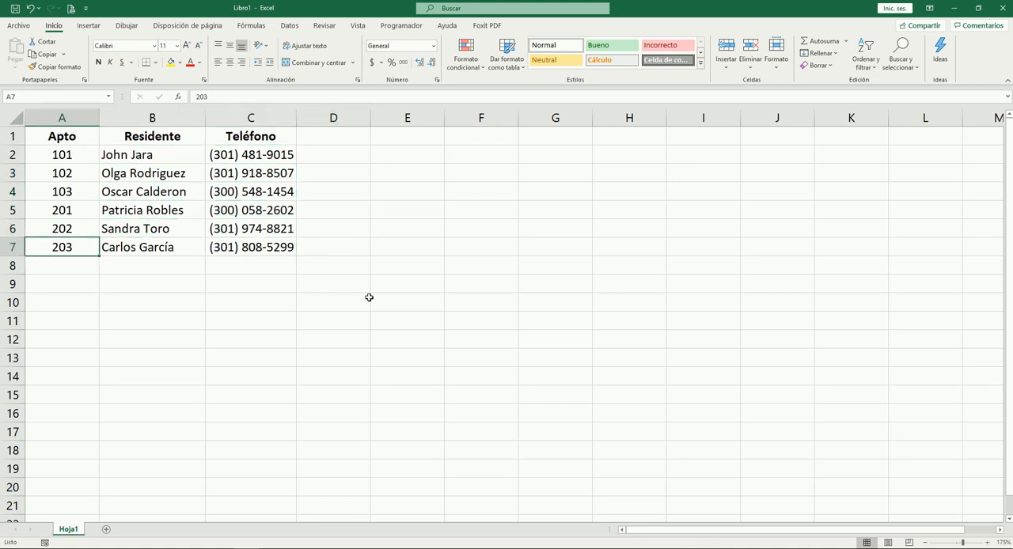
{"action": "key", "text": "Up"}
{"action": "key", "text": "Up"}
{"action": "key", "text": "Up"}
{"action": "key", "text": "Up"}
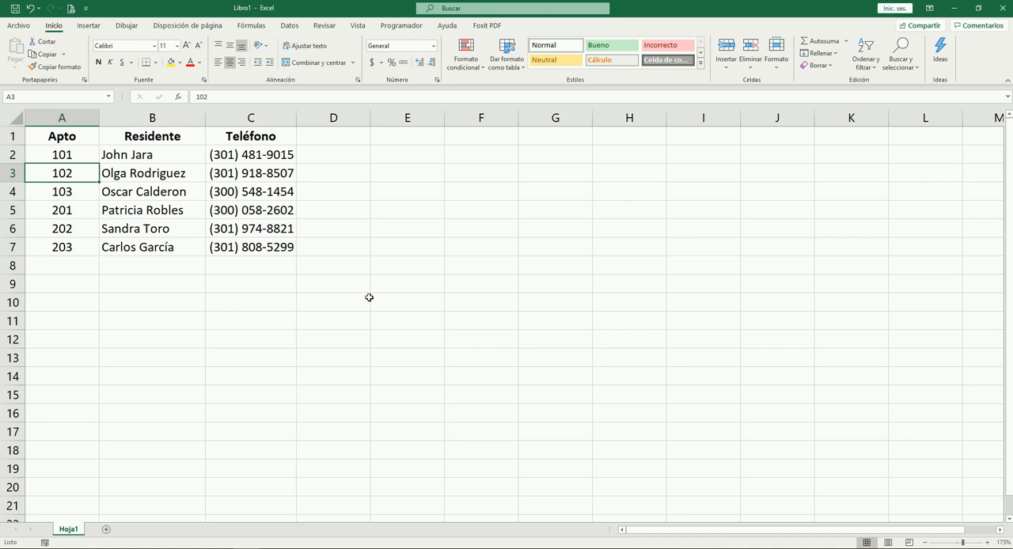
{"action": "key", "text": "Right"}
{"action": "key", "text": "Right"}
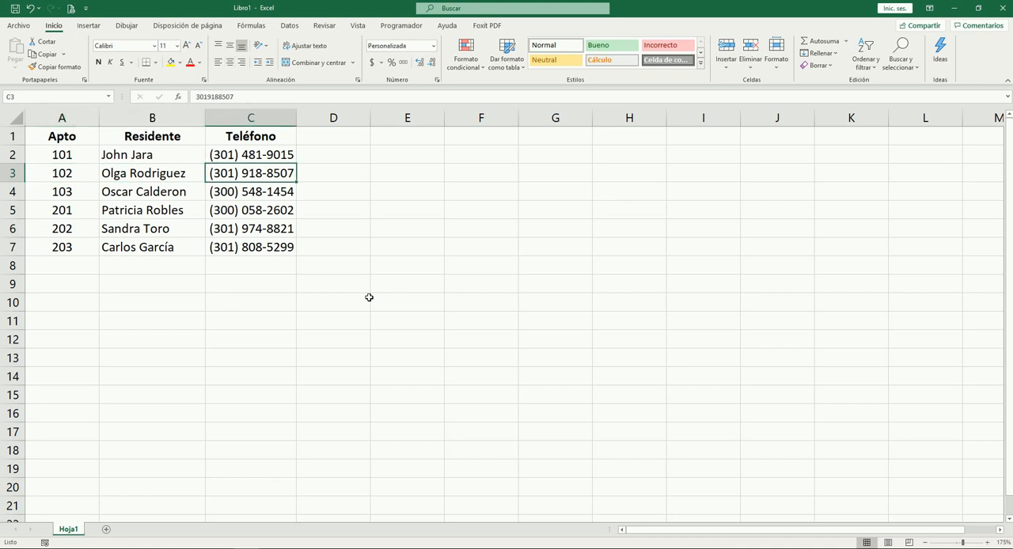
{"action": "key", "text": "Down"}
{"action": "key", "text": "Left"}
{"action": "key", "text": "Up"}
{"action": "key", "text": "Up"}
{"action": "key", "text": "Left"}
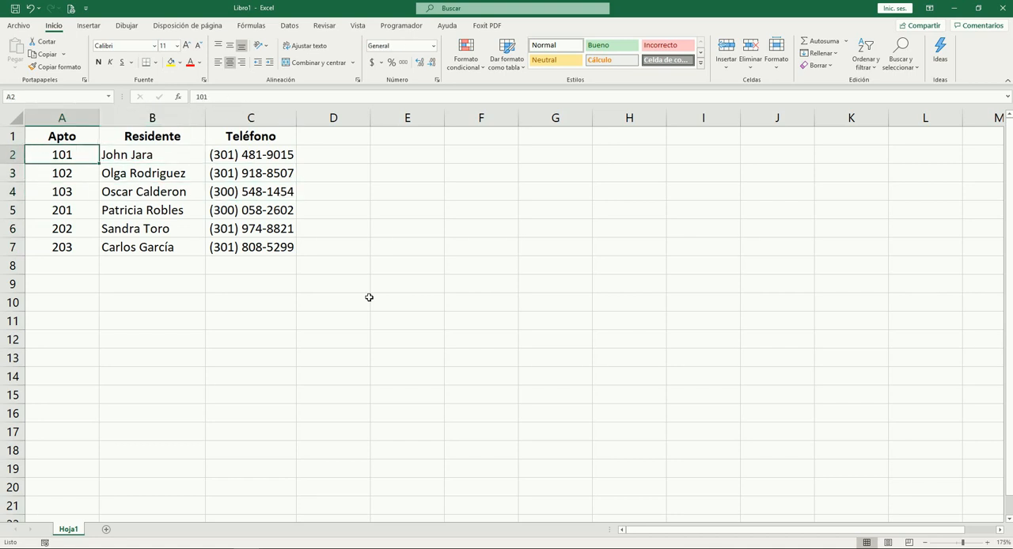
{"action": "key", "text": "Down"}
{"action": "key", "text": "Down"}
{"action": "key", "text": "Down"}
{"action": "key", "text": "Down"}
{"action": "key", "text": "Down"}
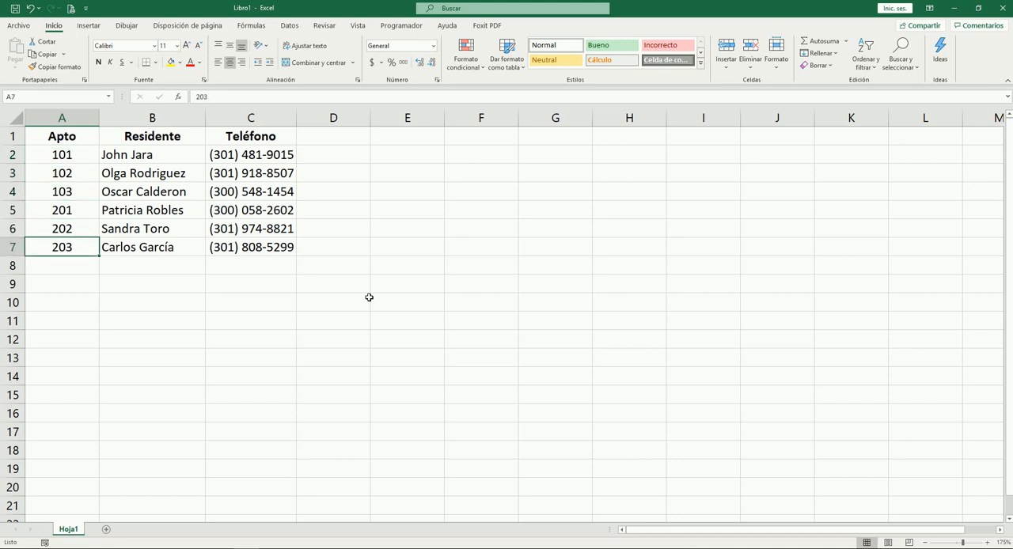
{"action": "key", "text": "Up"}
{"action": "key", "text": "Up"}
{"action": "key", "text": "Up"}
{"action": "key", "text": "Up"}
{"action": "key", "text": "Up"}
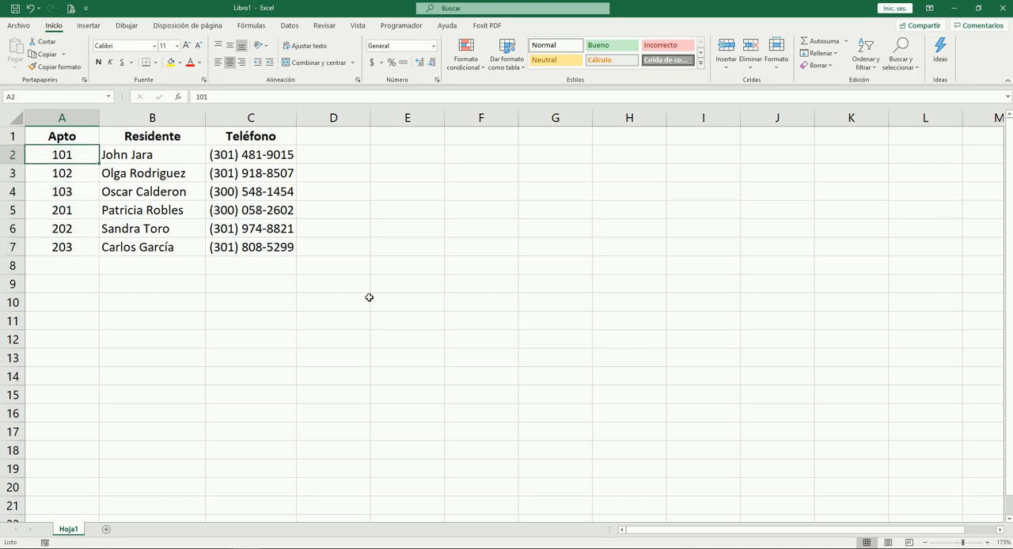
Examine the records of apartments 101, 102 and 202 row by row, from apartment number through resident to phone number
{"action": "key", "text": "shift+Right"}
{"action": "key", "text": "shift+Right"}
{"action": "key", "text": "shift+Right"}
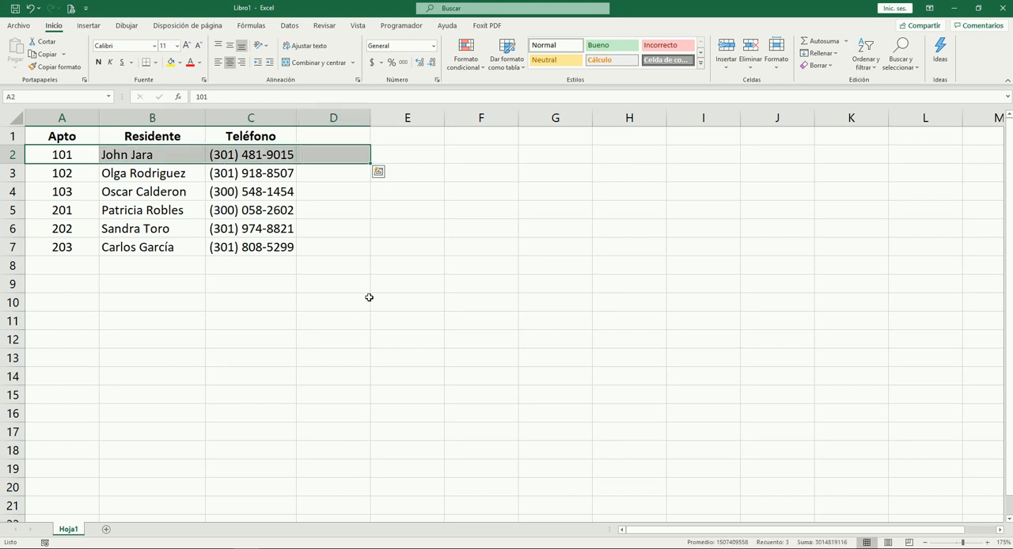
{"action": "key", "text": "shift+Left"}
{"action": "key", "text": "shift+Left"}
{"action": "key", "text": "shift+Left"}
{"action": "key", "text": "Down"}
{"action": "key", "text": "Down"}
{"action": "key", "text": "Up"}
{"action": "key", "text": "Up"}
{"action": "key", "text": "Up"}
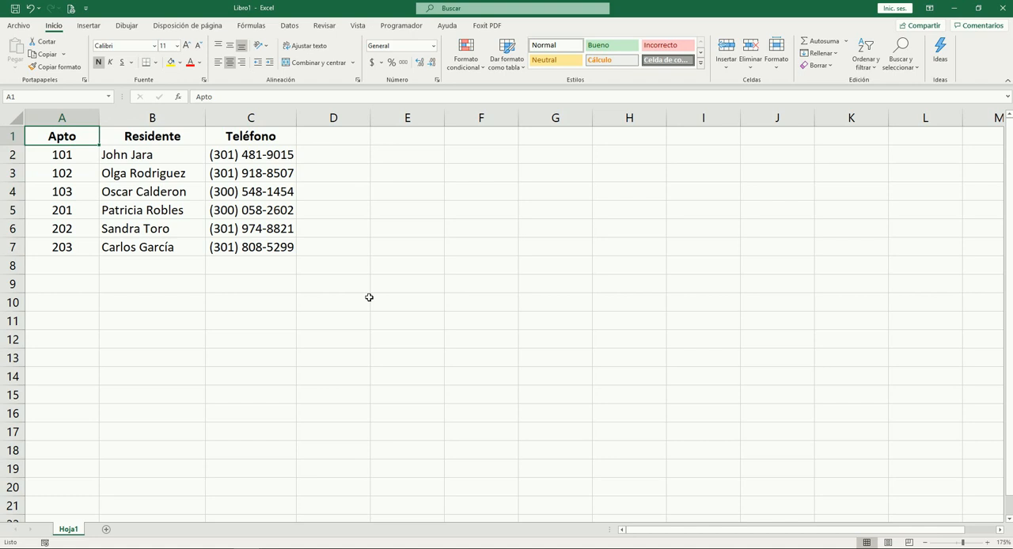
{"action": "key", "text": "Down"}
{"action": "key", "text": "shift+Right"}
{"action": "key", "text": "shift+Right"}
{"action": "key", "text": "shift+Right"}
{"action": "key", "text": "shift+Left"}
{"action": "key", "text": "shift+Left"}
{"action": "key", "text": "shift+Right"}
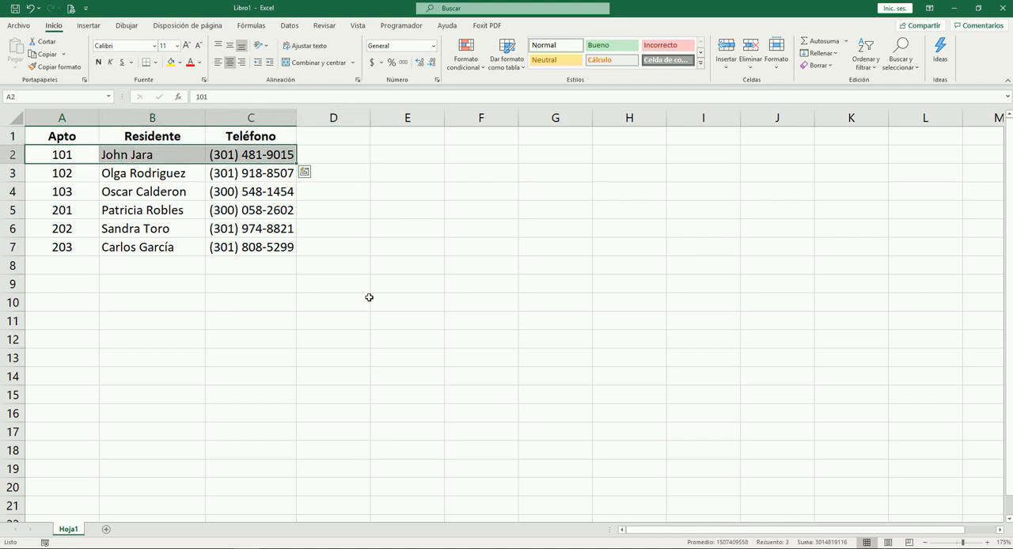
{"action": "key", "text": "shift+Right"}
{"action": "key", "text": "shift+Right"}
{"action": "key", "text": "shift+Right"}
{"action": "key", "text": "shift+Right"}
{"action": "key", "text": "shift+Right"}
{"action": "key", "text": "shift+Left"}
{"action": "key", "text": "shift+Left"}
{"action": "key", "text": "shift+Left"}
{"action": "key", "text": "shift+Left"}
{"action": "key", "text": "shift+Left"}
{"action": "key", "text": "shift+Left"}
{"action": "key", "text": "shift+Left"}
{"action": "key", "text": "Down"}
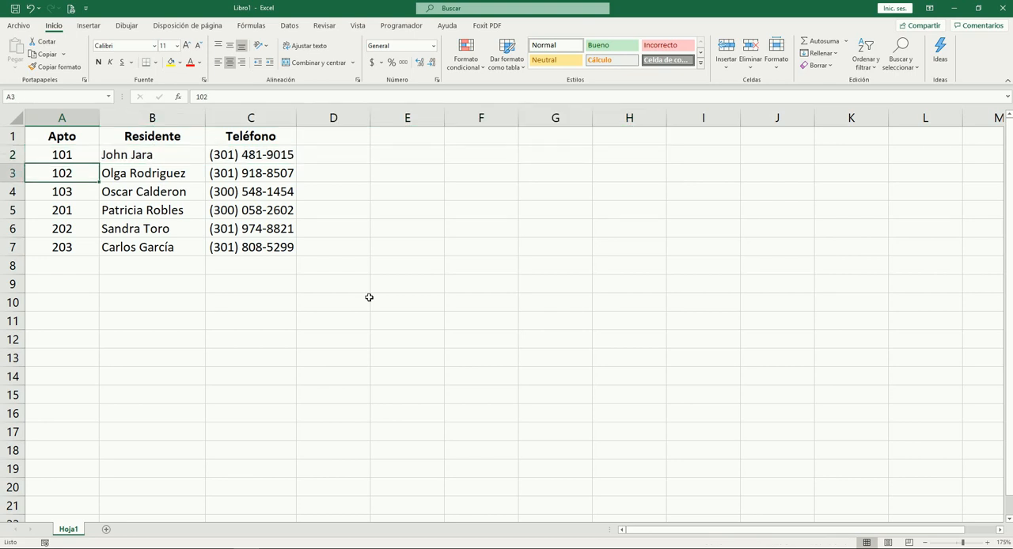
{"action": "key", "text": "shift+Right"}
{"action": "key", "text": "shift+Right"}
{"action": "key", "text": "shift+Right"}
{"action": "key", "text": "shift+Right"}
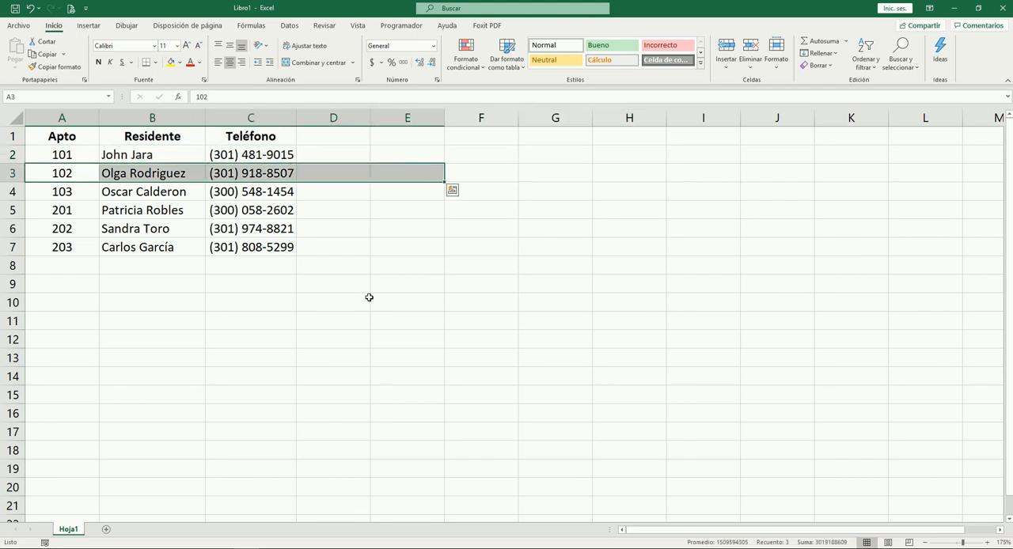
{"action": "key", "text": "shift+Left"}
{"action": "key", "text": "shift+Left"}
{"action": "key", "text": "shift+Left"}
{"action": "key", "text": "shift+Left"}
{"action": "key", "text": "Down"}
{"action": "key", "text": "Right"}
{"action": "key", "text": "Left"}
{"action": "key", "text": "Down"}
{"action": "key", "text": "Down"}
{"action": "key", "text": "Down"}
{"action": "key", "text": "Up"}
{"action": "key", "text": "Up"}
{"action": "key", "text": "Up"}
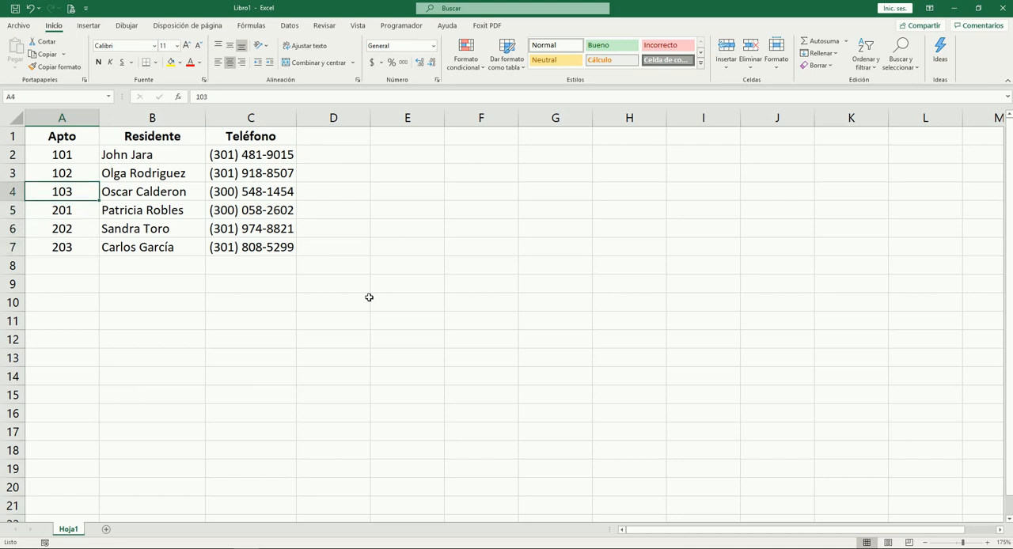
{"action": "key", "text": "Down"}
{"action": "key", "text": "Down"}
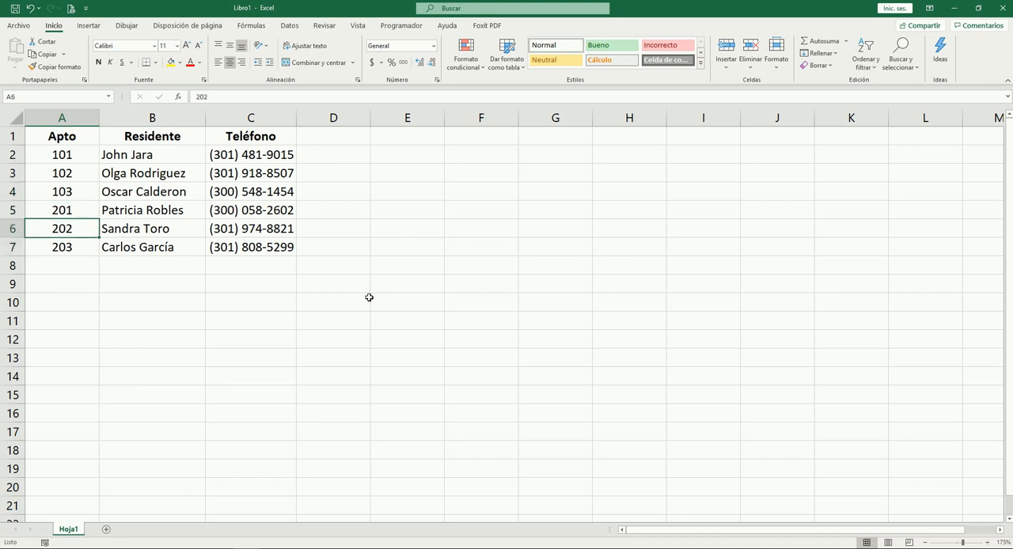
{"action": "key", "text": "shift+Right"}
{"action": "key", "text": "shift+Right"}
{"action": "key", "text": "shift+Right"}
{"action": "key", "text": "shift+Right"}
{"action": "key", "text": "shift+Right"}
{"action": "key", "text": "shift+Right"}
{"action": "key", "text": "shift+Right"}
{"action": "key", "text": "shift+Right"}
{"action": "key", "text": "shift+Right"}
{"action": "key", "text": "shift+Left"}
{"action": "key", "text": "shift+Left"}
{"action": "key", "text": "shift+Left"}
{"action": "key", "text": "shift+Left"}
{"action": "key", "text": "shift+Left"}
{"action": "key", "text": "shift+Left"}
{"action": "key", "text": "shift+Left"}
{"action": "key", "text": "shift+Left"}
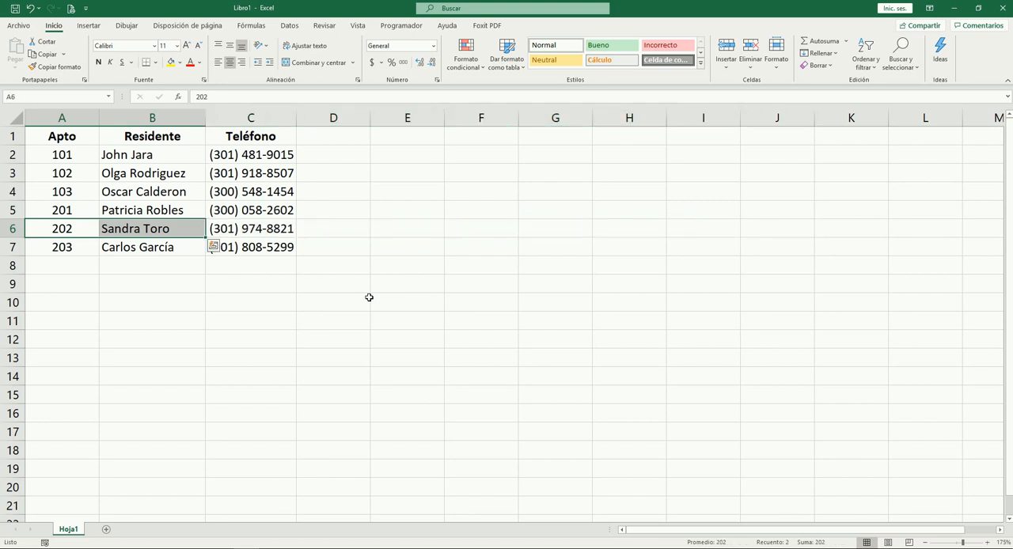
{"action": "key", "text": "shift+Right"}
{"action": "key", "text": "shift+Right"}
{"action": "key", "text": "shift+Left"}
{"action": "key", "text": "Right"}
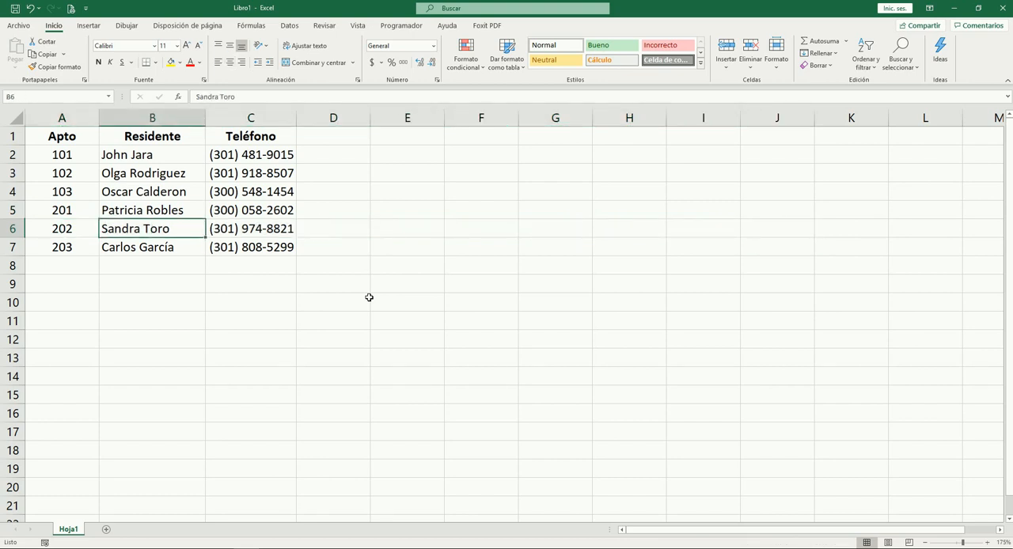
{"action": "key", "text": "Up"}
{"action": "key", "text": "Down"}
{"action": "key", "text": "Down"}
{"action": "key", "text": "Down"}
{"action": "key", "text": "Down"}
{"action": "key", "text": "Down"}
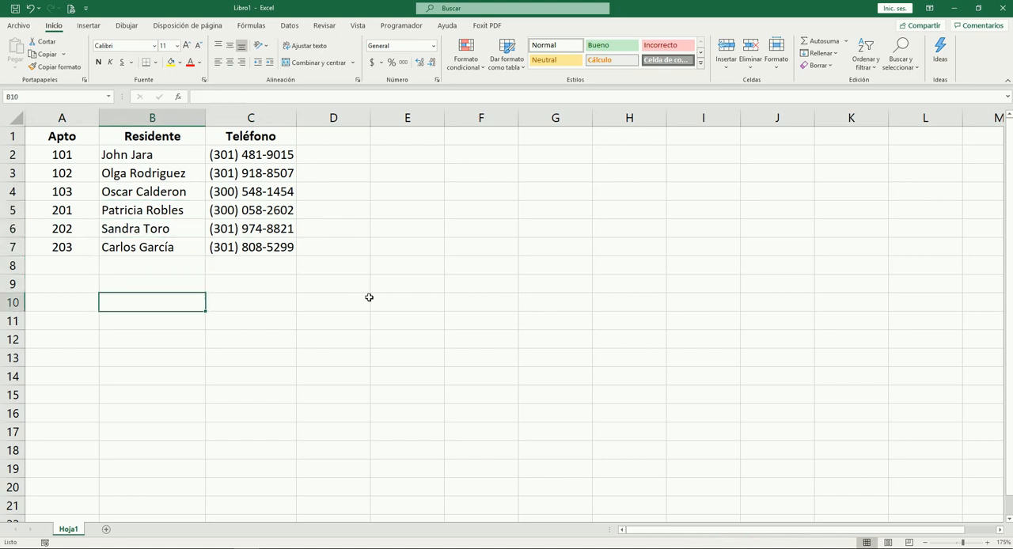
{"action": "key", "text": "Up"}
{"action": "key", "text": "Up"}
{"action": "key", "text": "Up"}
{"action": "key", "text": "Up"}
{"action": "key", "text": "Down"}
{"action": "key", "text": "Up"}
{"action": "key", "text": "Down"}
{"action": "key", "text": "Down"}
{"action": "key", "text": "Down"}
{"action": "key", "text": "Down"}
{"action": "key", "text": "Up"}
{"action": "key", "text": "Up"}
{"action": "key", "text": "Up"}
{"action": "key", "text": "Down"}
{"action": "key", "text": "Left"}
{"action": "key", "text": "Up"}
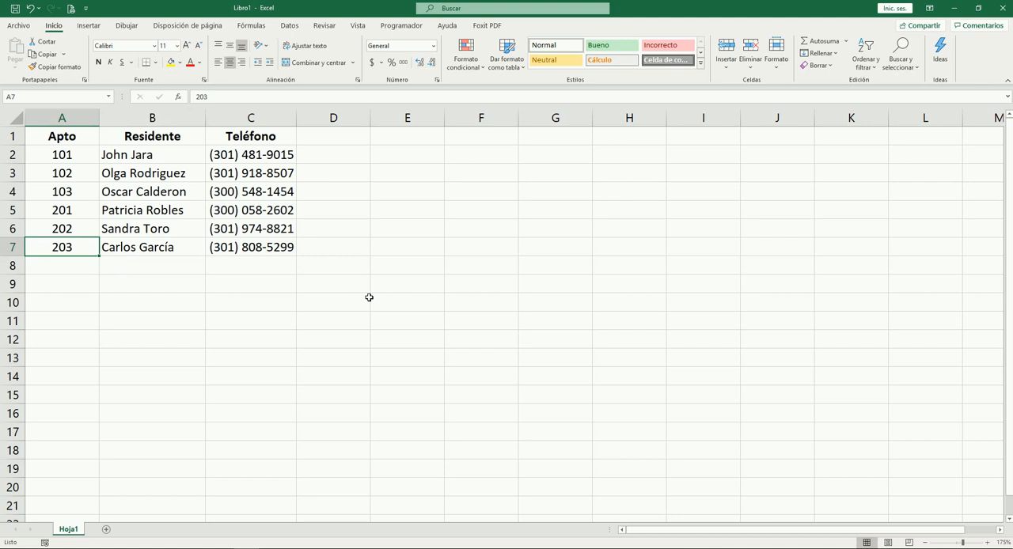
{"action": "key", "text": "Right"}
{"action": "key", "text": "Down"}
{"action": "key", "text": "Up"}
{"action": "key", "text": "Up"}
{"action": "key", "text": "Down"}
{"action": "key", "text": "Down"}
{"action": "key", "text": "Down"}
{"action": "key", "text": "Down"}
{"action": "key", "text": "Up"}
{"action": "key", "text": "Up"}
{"action": "key", "text": "Up"}
{"action": "key", "text": "Up"}
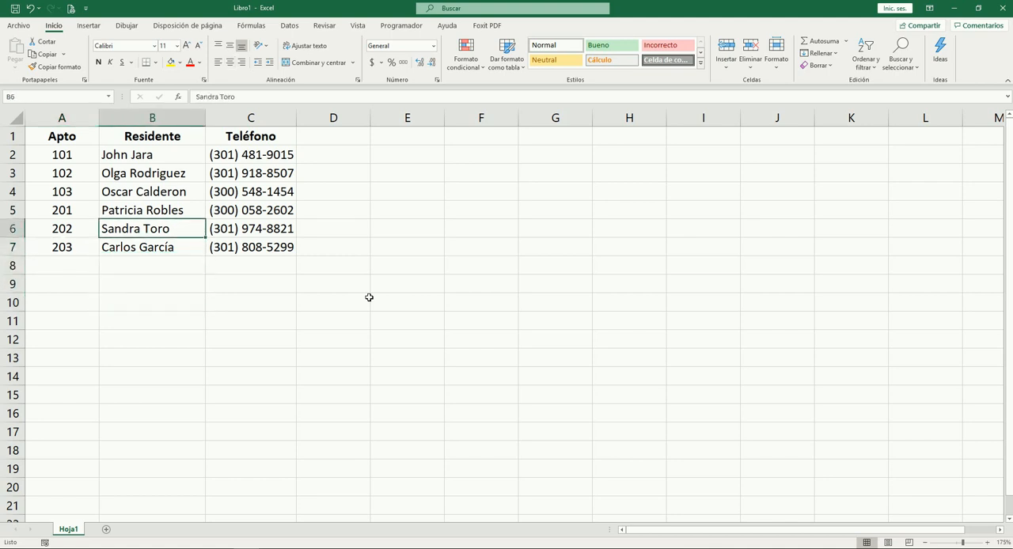
{"action": "key", "text": "Left"}
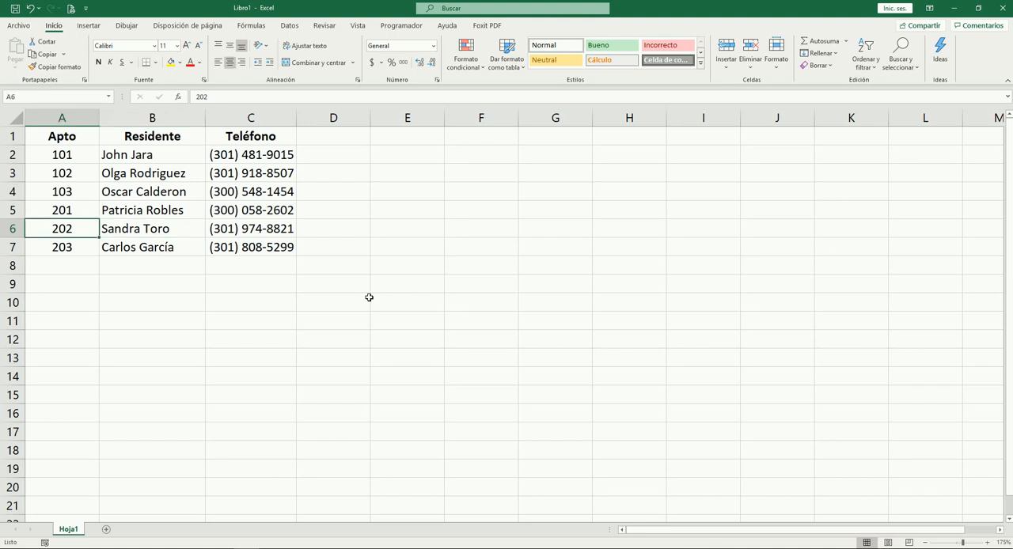
{"action": "key", "text": "Up"}
{"action": "key", "text": "Up"}
{"action": "key", "text": "Up"}
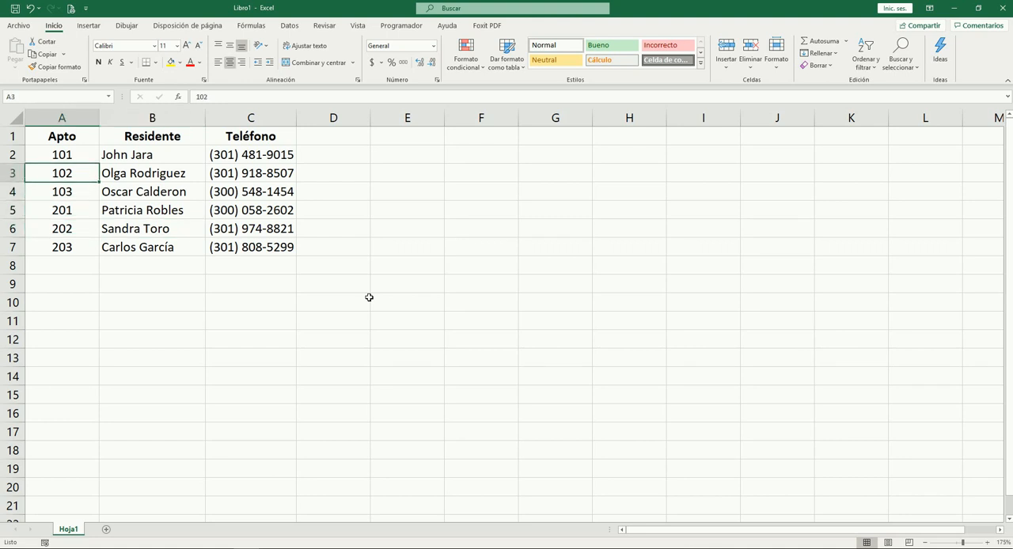
{"action": "key", "text": "Right"}
{"action": "key", "text": "Left"}
{"action": "key", "text": "Up"}
{"action": "key", "text": "Right"}
{"action": "key", "text": "Left"}
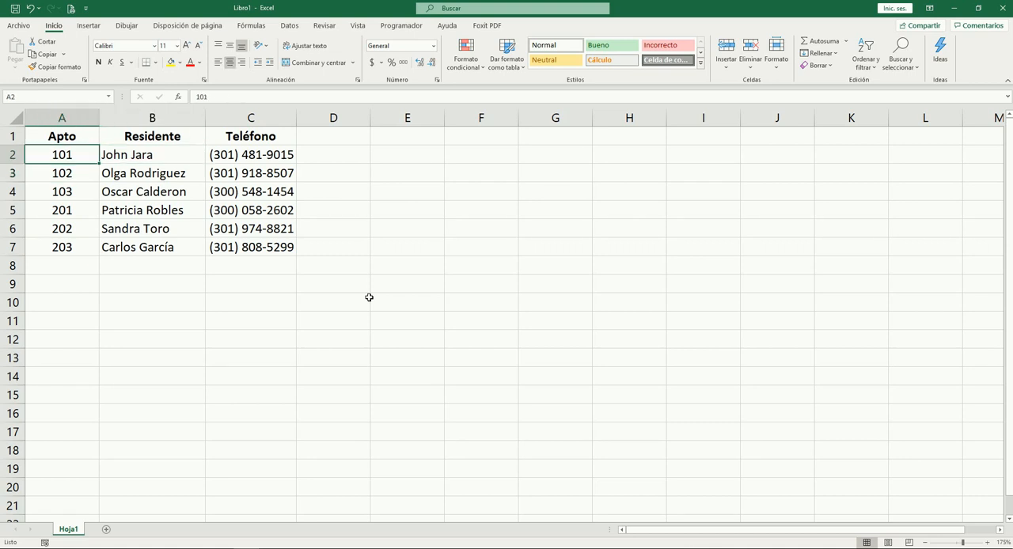
Insert a new column between Apto and Residente and give it the header "Bloque"
{"action": "key", "text": "Right"}
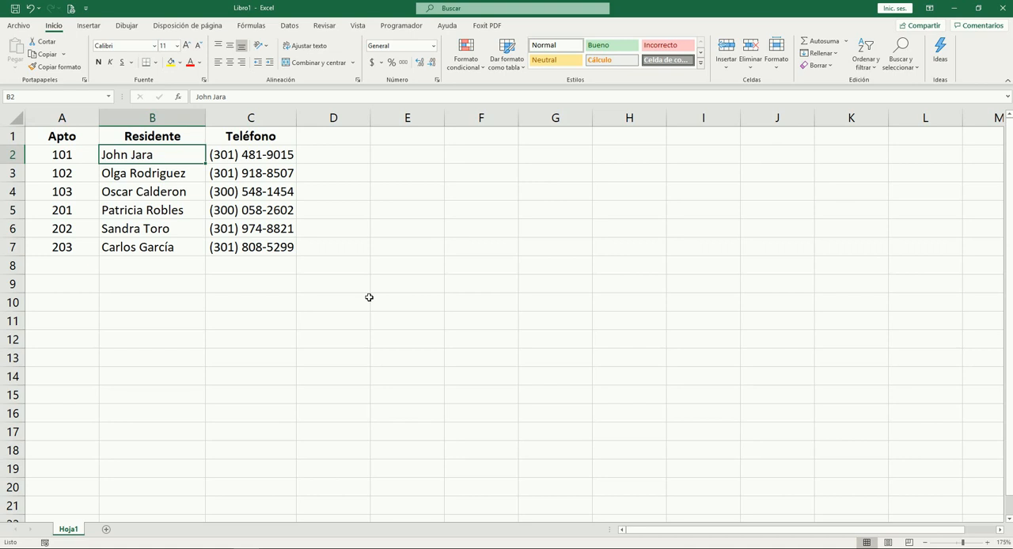
{"action": "key", "text": "Up"}
{"action": "key", "text": "Down"}
{"action": "key", "text": "Down"}
{"action": "key", "text": "Down"}
{"action": "key", "text": "Down"}
{"action": "key", "text": "Up"}
{"action": "key", "text": "Up"}
{"action": "key", "text": "Up"}
{"action": "key", "text": "Up"}
{"action": "key", "text": "ctrl+space"}
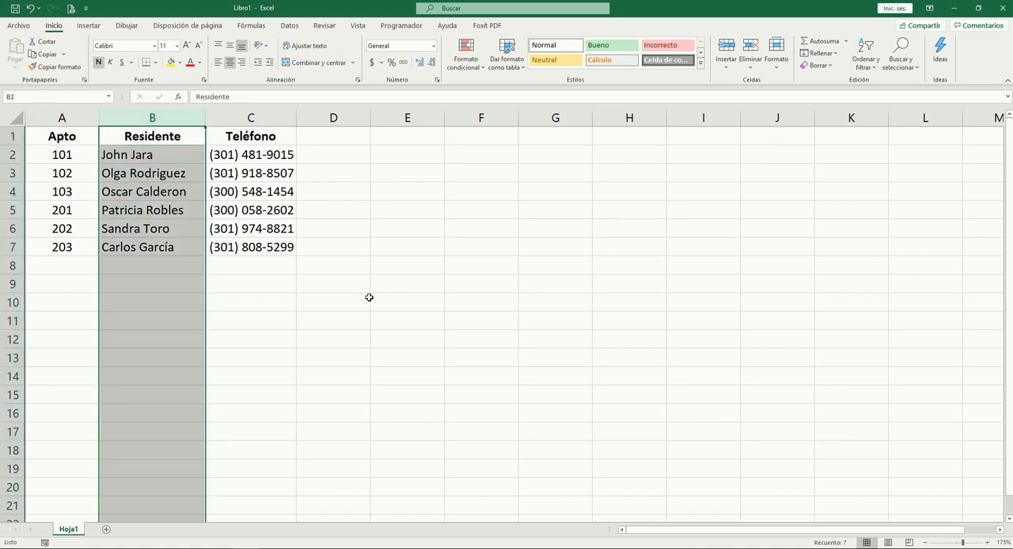
{"action": "key", "text": "ctrl+plus"}
{"action": "type", "text": "Bloque"}
{"action": "key", "text": "Tab"}
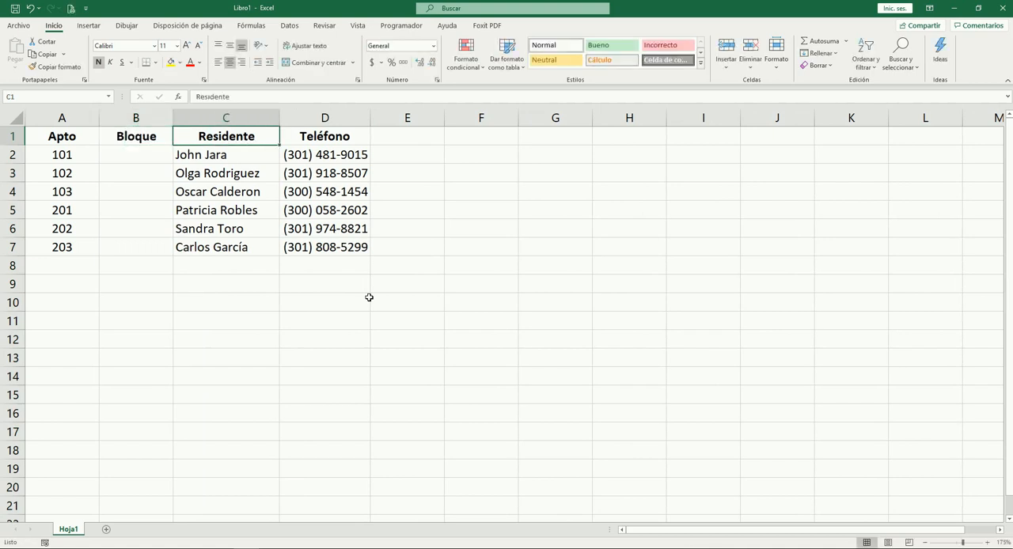
Enter block A for each of the six apartments in B2:B7
{"action": "key", "text": "Return"}
{"action": "type", "text": "A"}
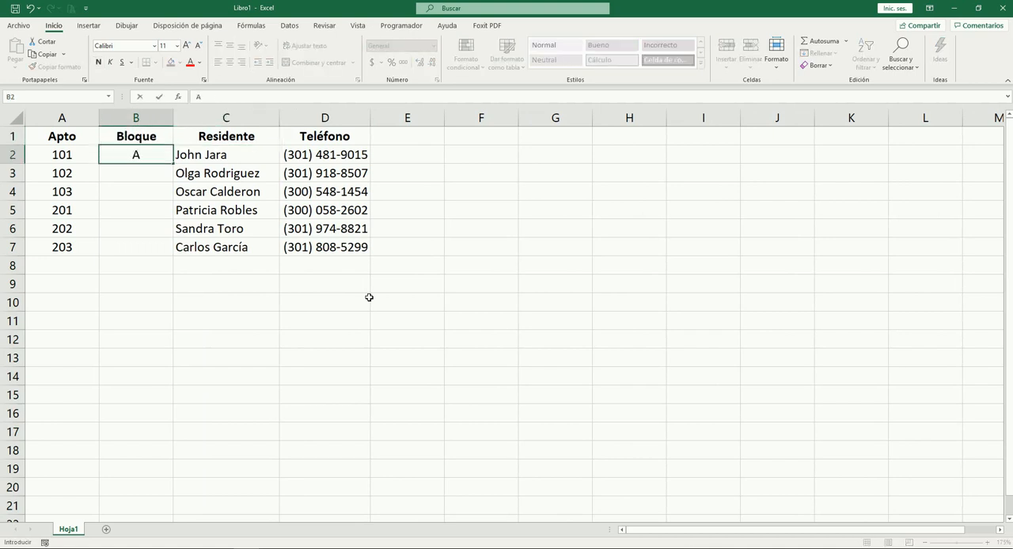
{"action": "key", "text": "Return"}
{"action": "type", "text": "A"}
{"action": "key", "text": "Return"}
{"action": "type", "text": "A"}
{"action": "key", "text": "Return"}
{"action": "type", "text": "A"}
{"action": "key", "text": "Return"}
{"action": "type", "text": "A"}
{"action": "key", "text": "Return"}
{"action": "type", "text": "A"}
{"action": "key", "text": "Return"}
Copy the six apartment numbers in A2:A7 to the rows directly below, starting at A8
{"action": "key", "text": "Up"}
{"action": "key", "text": "Left"}
{"action": "key", "text": "Up"}
{"action": "key", "text": "ctrl+Up"}
{"action": "key", "text": "Down"}
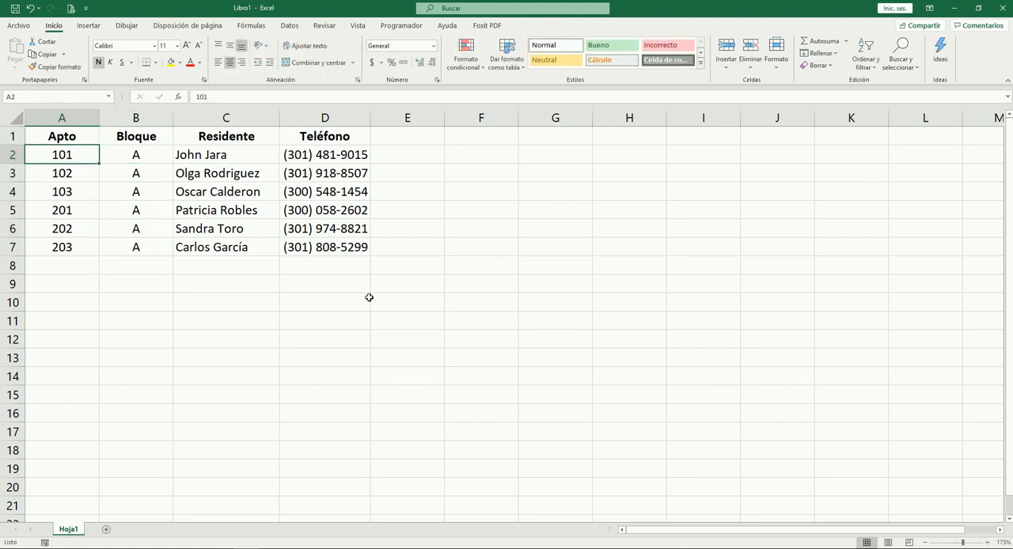
{"action": "key", "text": "shift+Right"}
{"action": "key", "text": "shift+Down"}
{"action": "key", "text": "shift+Down"}
{"action": "key", "text": "shift+Down"}
{"action": "key", "text": "shift+Left"}
{"action": "key", "text": "shift+Down"}
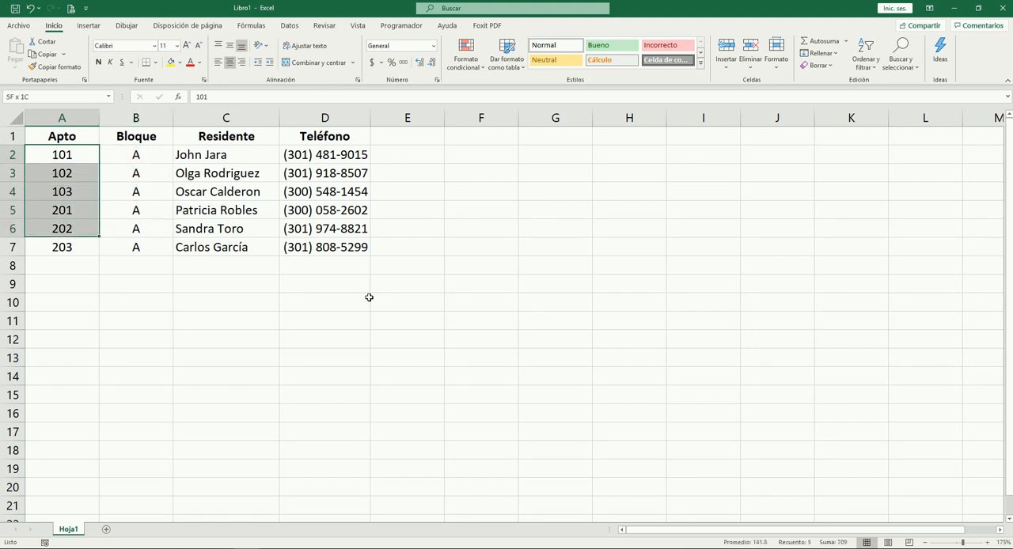
Enter block B in B8 and copy it down through B13 for the repeated apartments
{"action": "key", "text": "shift+Down"}
{"action": "key", "text": "ctrl+c"}
{"action": "key", "text": "ctrl+Down"}
{"action": "key", "text": "Down"}
{"action": "key", "text": "Return"}
{"action": "key", "text": "Right"}
{"action": "type", "text": "B"}
{"action": "key", "text": "Right"}
{"action": "key", "text": "Left"}
{"action": "key", "text": "ctrl+c"}
{"action": "key", "text": "Down"}
{"action": "key", "text": "shift+Down"}
{"action": "key", "text": "shift+Down"}
{"action": "key", "text": "shift+Down"}
{"action": "key", "text": "shift+Down"}
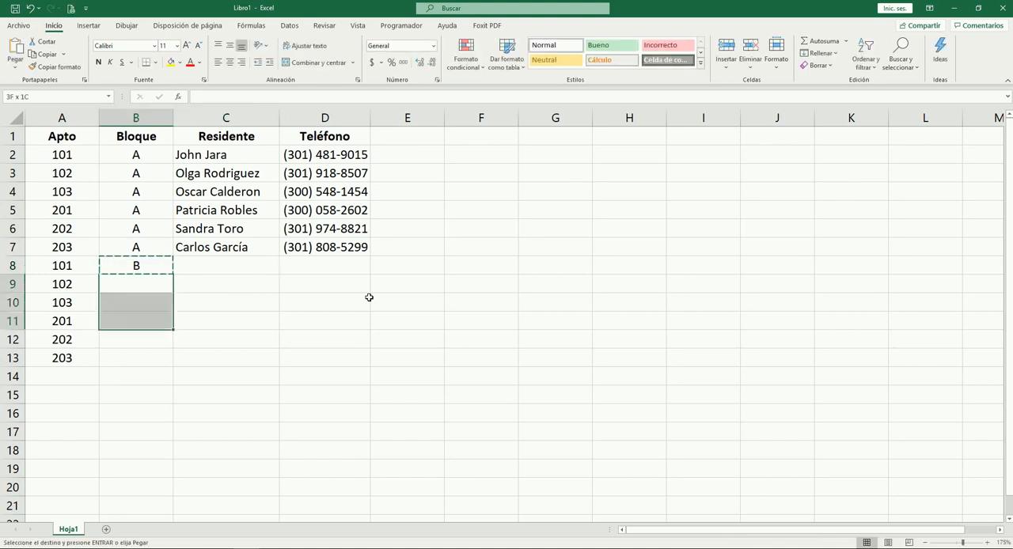
{"action": "key", "text": "Return"}
{"action": "key", "text": "Up"}
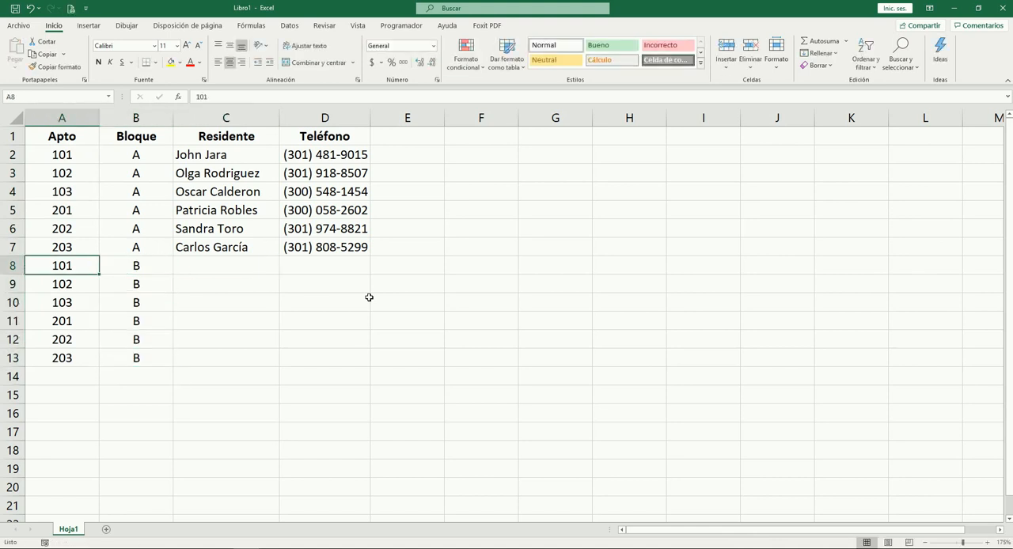
Compare the two entries for apartment 101 and their blocks in columns A and B
{"action": "key", "text": "Left"}
{"action": "key", "text": "Up"}
{"action": "key", "text": "Up"}
{"action": "key", "text": "Up"}
{"action": "key", "text": "Up"}
{"action": "key", "text": "Up"}
{"action": "key", "text": "Up"}
{"action": "key", "text": "Right"}
{"action": "key", "text": "Left"}
{"action": "key", "text": "Right"}
{"action": "key", "text": "Down"}
{"action": "key", "text": "Down"}
{"action": "key", "text": "Down"}
{"action": "key", "text": "Down"}
{"action": "key", "text": "Down"}
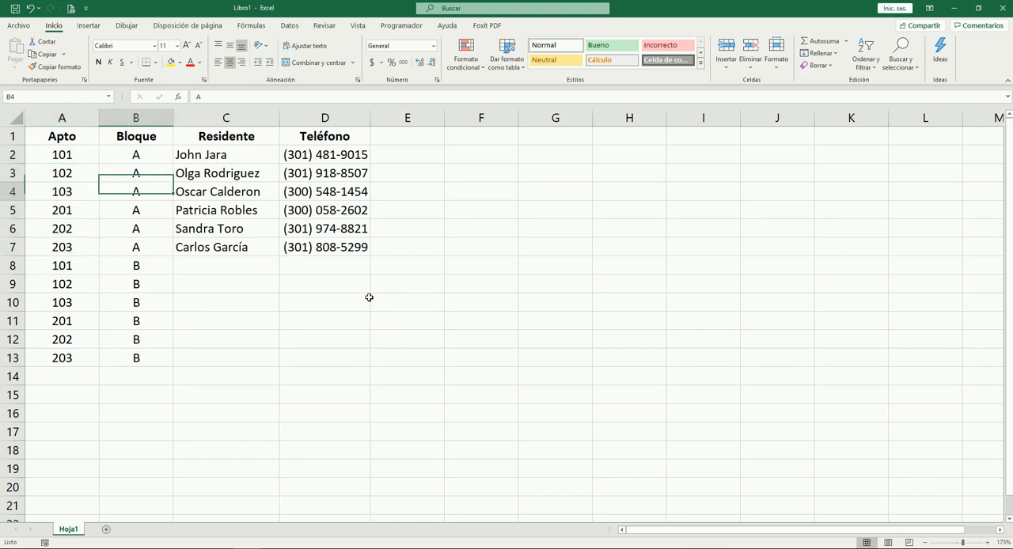
{"action": "key", "text": "Down"}
{"action": "key", "text": "Left"}
{"action": "key", "text": "Right"}
{"action": "key", "text": "Left"}
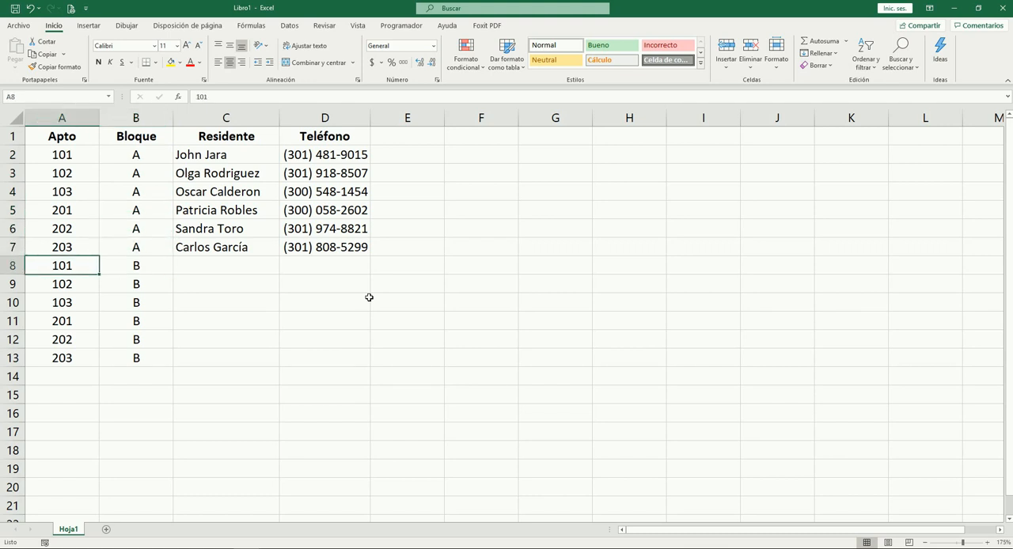
{"action": "key", "text": "Up"}
{"action": "key", "text": "Up"}
{"action": "key", "text": "Up"}
{"action": "key", "text": "Up"}
{"action": "key", "text": "Up"}
{"action": "key", "text": "Up"}
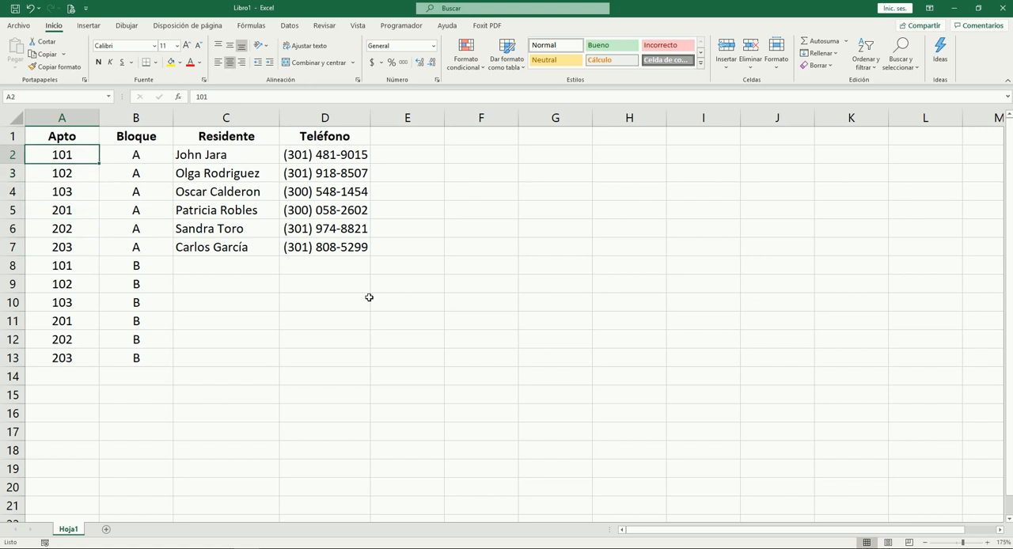
{"action": "key", "text": "Down"}
{"action": "key", "text": "Down"}
{"action": "key", "text": "Down"}
{"action": "key", "text": "Down"}
{"action": "key", "text": "Down"}
{"action": "key", "text": "Down"}
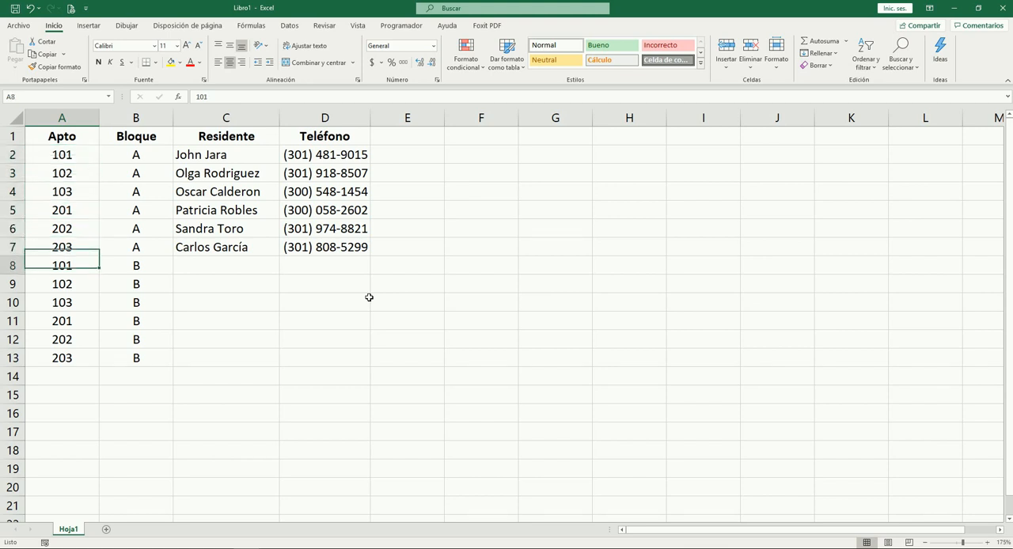
{"action": "key", "text": "Right"}
{"action": "key", "text": "Left"}
{"action": "key", "text": "Right"}
{"action": "key", "text": "Left"}
{"action": "key", "text": "Right"}
{"action": "key", "text": "Left"}
{"action": "key", "text": "Right"}
{"action": "key", "text": "Left"}
Insert a new column before Apto and give it the header "Llave"
{"action": "key", "text": "ctrl+space"}
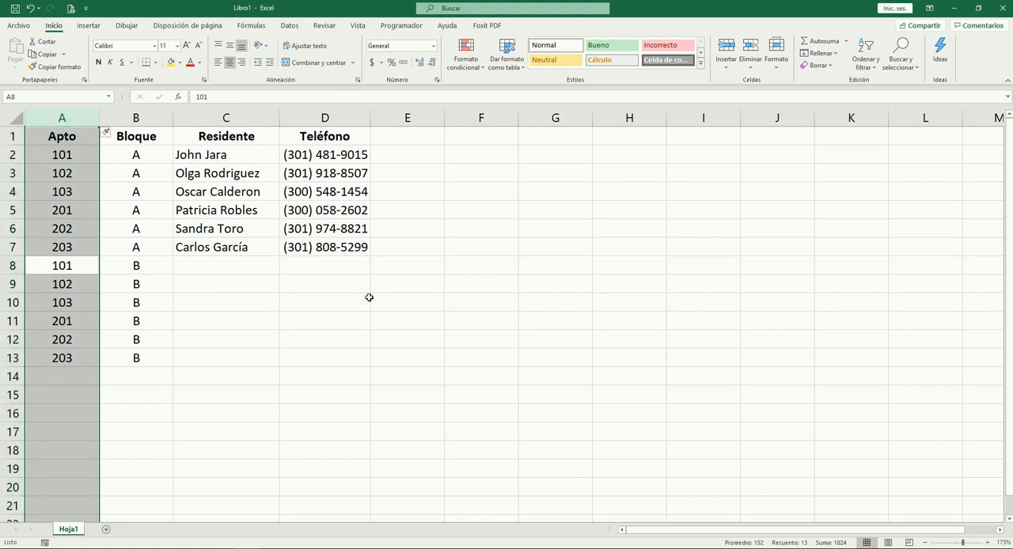
{"action": "key", "text": "ctrl+plus"}
{"action": "key", "text": "Up"}
{"action": "key", "text": "Up"}
{"action": "type", "text": "Ll"}
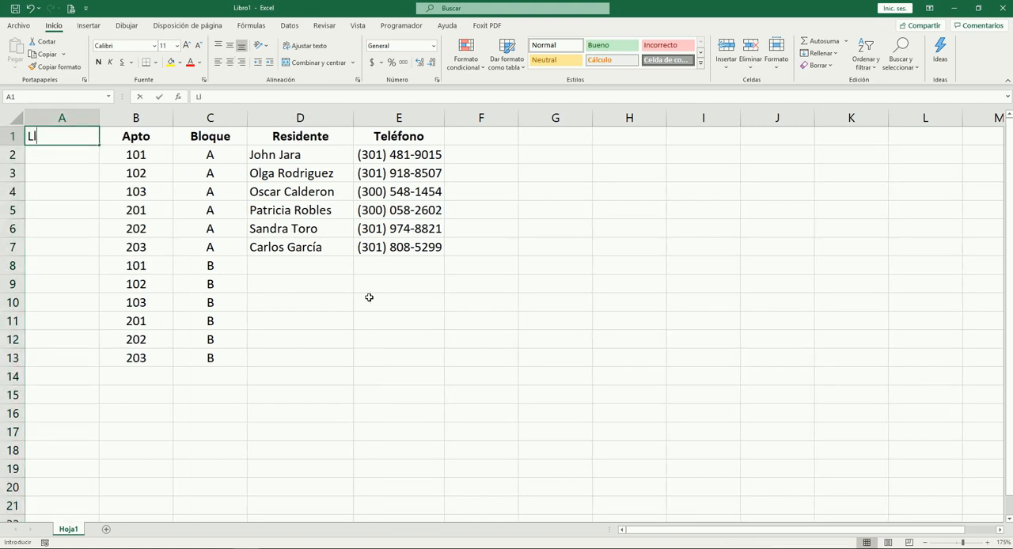
{"action": "type", "text": "ave"}
{"action": "key", "text": "Return"}
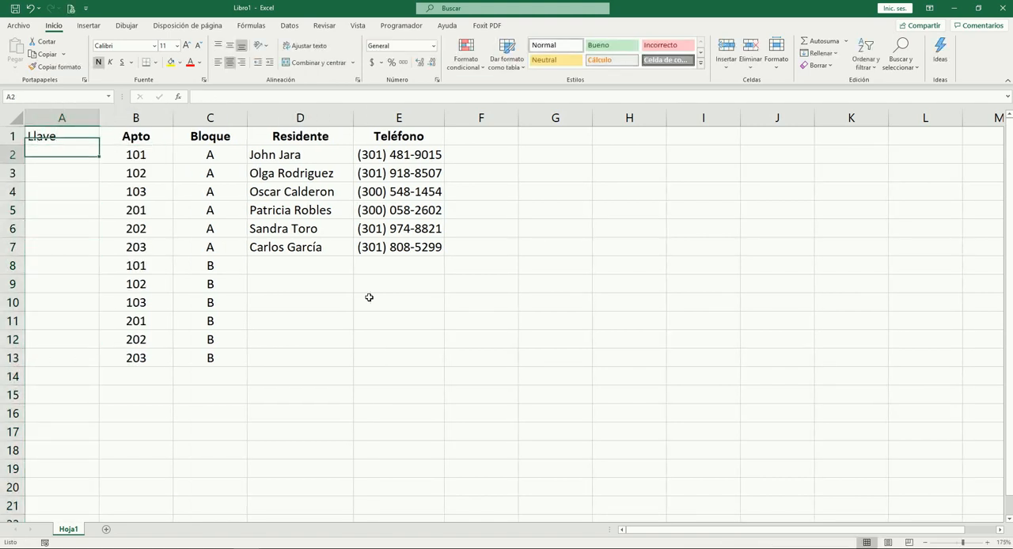
Enter the formula =B2&"-"&C2 in A2 to join the apartment number and block with a hyphen
{"action": "type", "text": "="}
{"action": "key", "text": "Right"}
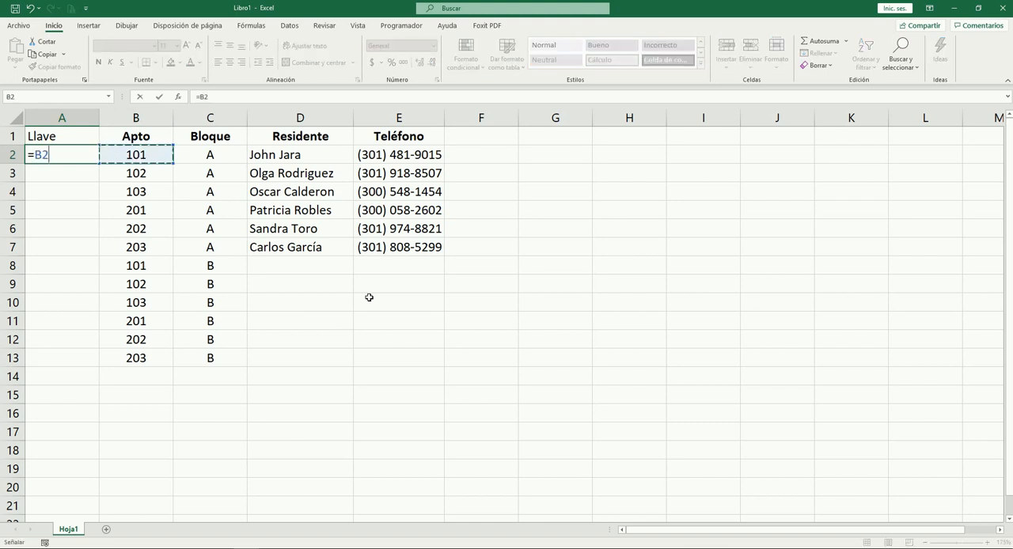
{"action": "type", "text": "&"}
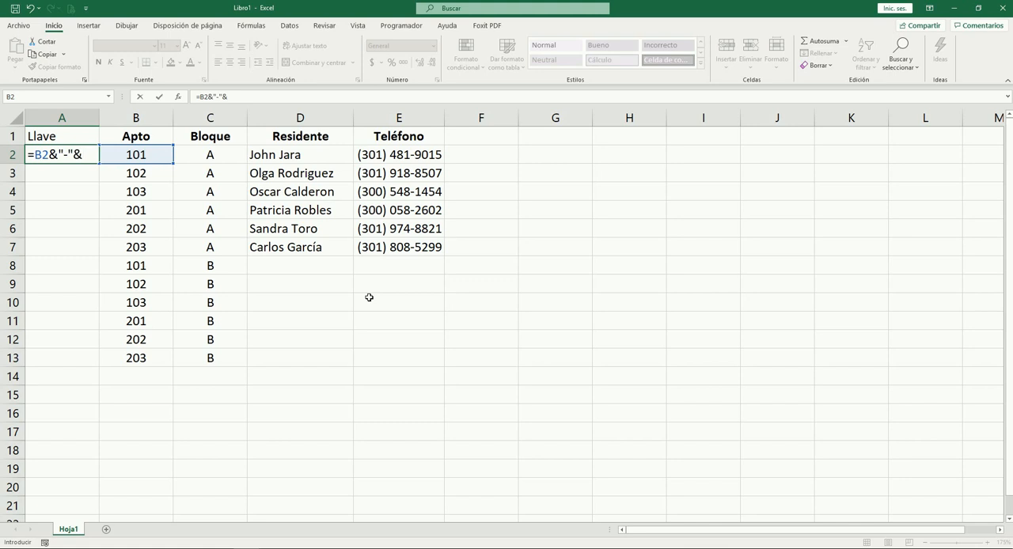
{"action": "type", "text": "\"-\"&"}
{"action": "key", "text": "Right"}
{"action": "key", "text": "Right"}
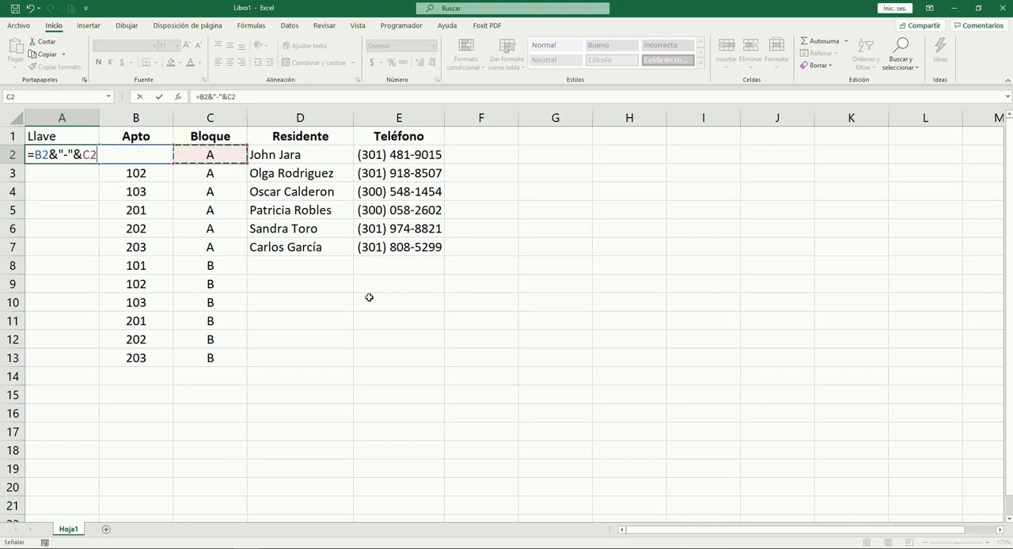
{"action": "key", "text": "ctrl+Return"}
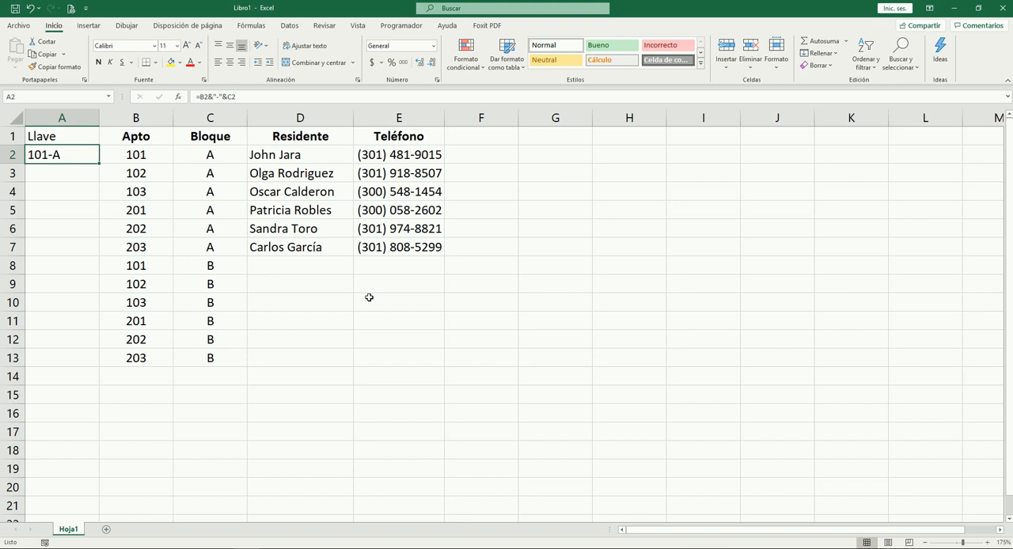
Copy the key formula from A2 down to A3:A13
{"action": "key", "text": "ctrl+c"}
{"action": "key", "text": "Down"}
{"action": "key", "text": "shift+Down"}
{"action": "key", "text": "shift+Down"}
{"action": "key", "text": "shift+Down"}
{"action": "key", "text": "shift+Down"}
{"action": "key", "text": "shift+Down"}
{"action": "key", "text": "shift+Down"}
{"action": "key", "text": "shift+Down"}
{"action": "key", "text": "shift+Down"}
{"action": "key", "text": "shift+Down"}
{"action": "key", "text": "shift+Down"}
{"action": "key", "text": "ctrl+v"}
{"action": "key", "text": "Escape"}
Make the Llave header in A1 bold and center it
{"action": "key", "text": "ctrl+Home"}
{"action": "key", "text": "Down"}
{"action": "key", "text": "Down"}
{"action": "key", "text": "Down"}
{"action": "key", "text": "Down"}
{"action": "key", "text": "Down"}
{"action": "key", "text": "Down"}
{"action": "key", "text": "Down"}
{"action": "key", "text": "Down"}
{"action": "key", "text": "Down"}
{"action": "key", "text": "Up"}
{"action": "key", "text": "Up"}
{"action": "key", "text": "ctrl+Home"}
{"action": "key", "text": "ctrl+n"}
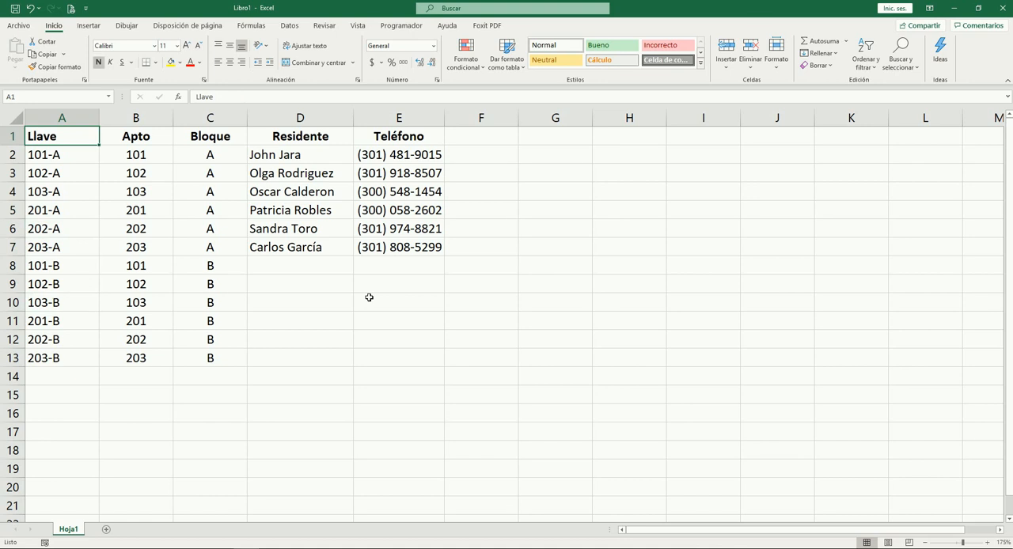
{"action": "key", "text": "alt+o"}
{"action": "key", "text": "a"}
{"action": "key", "text": "c"}
Center the contents of the whole Llave column horizontally
{"action": "key", "text": "Down"}
{"action": "key", "text": "Down"}
{"action": "key", "text": "Down"}
{"action": "key", "text": "Up"}
{"action": "key", "text": "Up"}
{"action": "key", "text": "ctrl+space"}
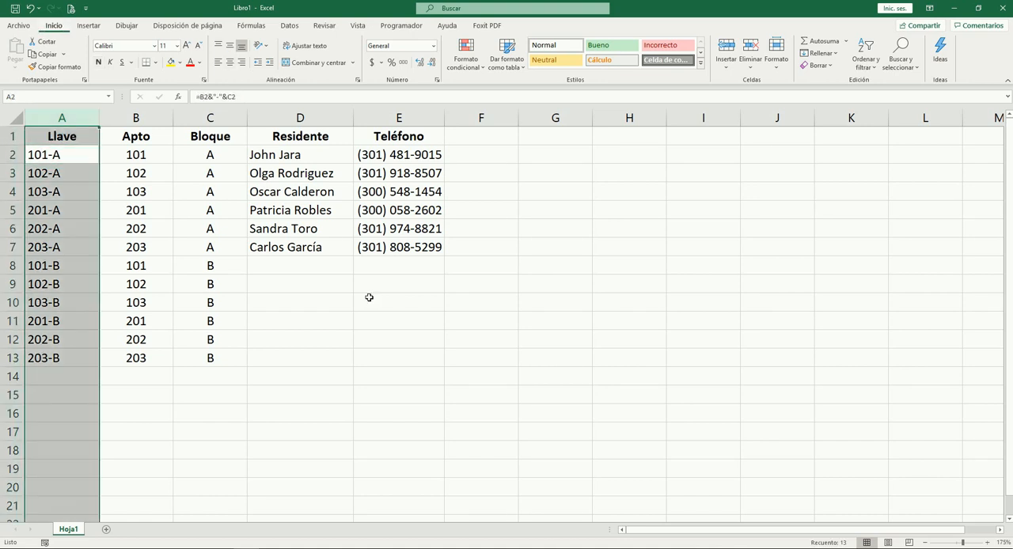
{"action": "key", "text": "alt+o"}
{"action": "key", "text": "a"}
{"action": "key", "text": "c"}
Examine the combined keys in the Llave column for apartments in both blocks
{"action": "key", "text": "Down"}
{"action": "key", "text": "Down"}
{"action": "key", "text": "Down"}
{"action": "key", "text": "Down"}
{"action": "key", "text": "Down"}
{"action": "key", "text": "Down"}
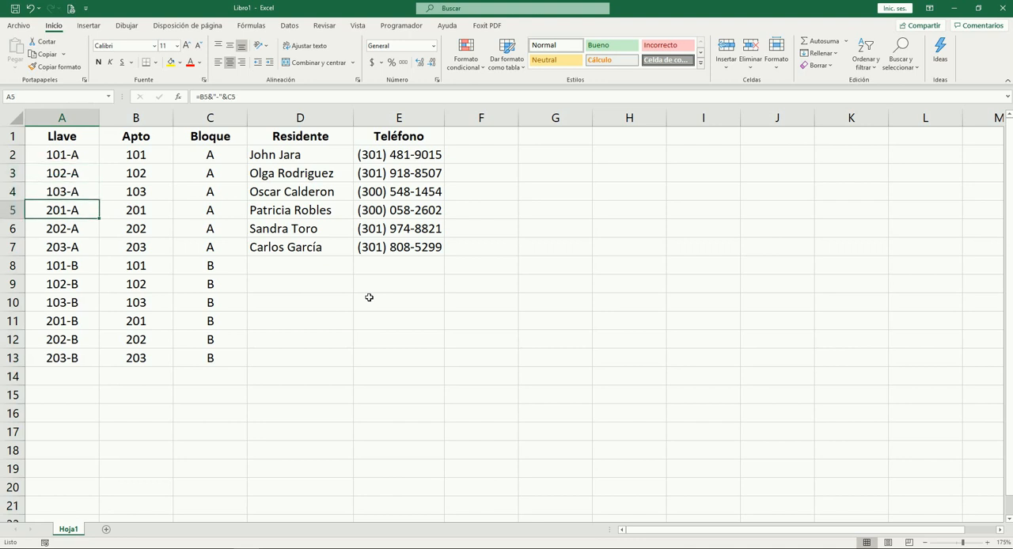
{"action": "key", "text": "Up"}
{"action": "key", "text": "Up"}
{"action": "key", "text": "Up"}
{"action": "key", "text": "Up"}
{"action": "key", "text": "Up"}
{"action": "key", "text": "Up"}
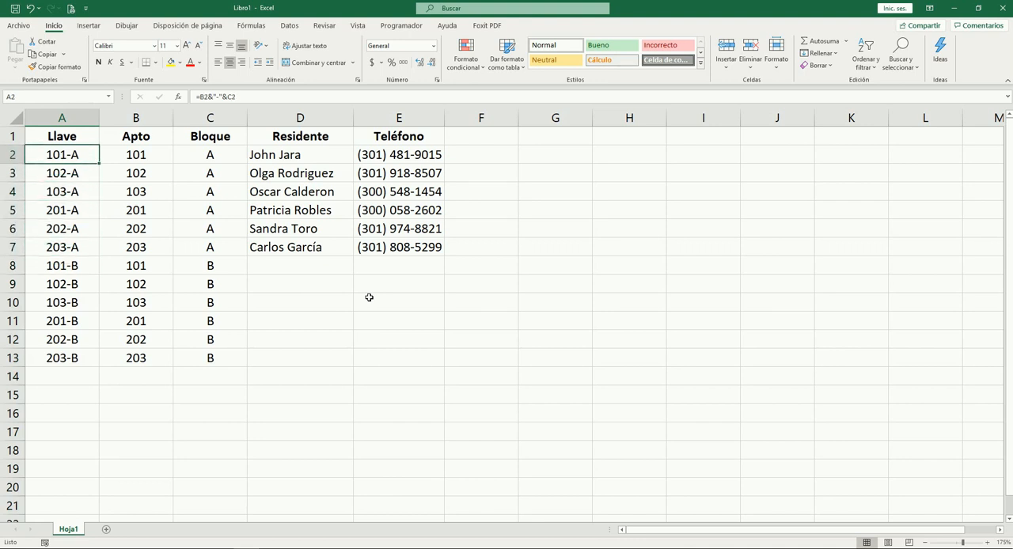
{"action": "key", "text": "Down"}
{"action": "key", "text": "Down"}
{"action": "key", "text": "Down"}
{"action": "key", "text": "Down"}
{"action": "key", "text": "Down"}
{"action": "key", "text": "Down"}
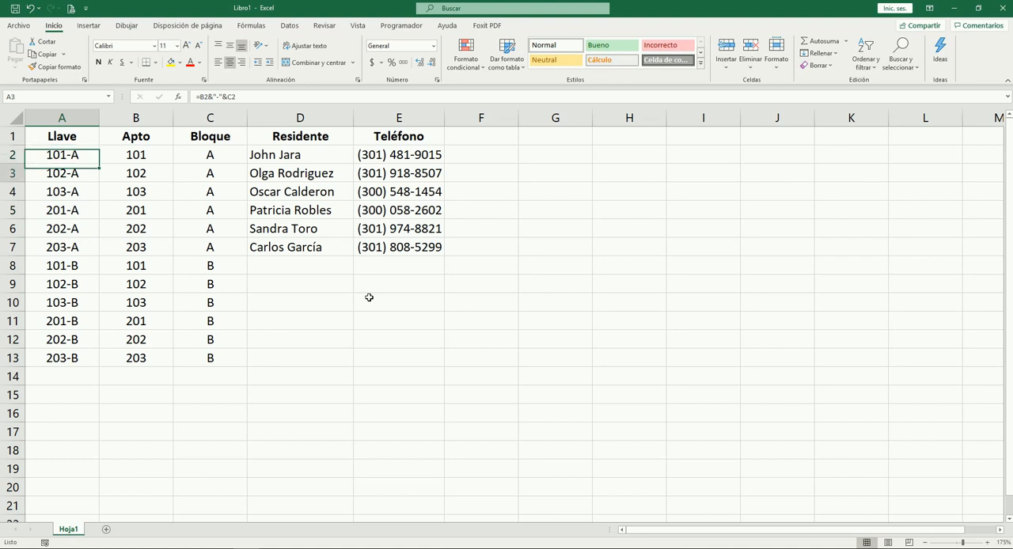
Examine the record of apartment 101 in block B, from its key and block across to the resident and phone cells
{"action": "key", "text": "Right"}
{"action": "key", "text": "Right"}
{"action": "key", "text": "Left"}
{"action": "key", "text": "Left"}
{"action": "key", "text": "Right"}
{"action": "key", "text": "Right"}
{"action": "key", "text": "Right"}
{"action": "key", "text": "Right"}
{"action": "key", "text": "Right"}
{"action": "key", "text": "Left"}
{"action": "key", "text": "Left"}
{"action": "key", "text": "Left"}
{"action": "key", "text": "Right"}
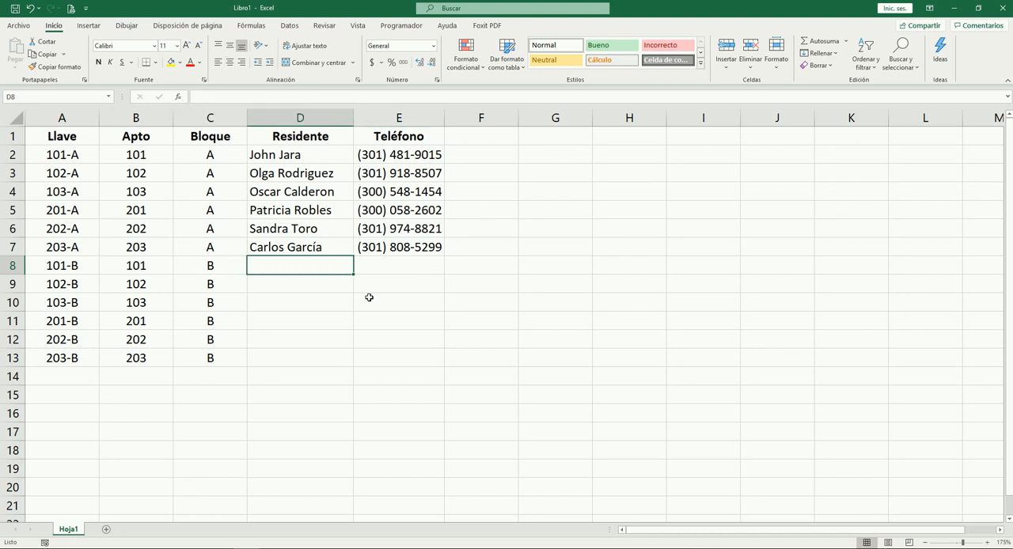
{"action": "key", "text": "Right"}
{"action": "key", "text": "Up"}
{"action": "key", "text": "Up"}
{"action": "key", "text": "Down"}
{"action": "key", "text": "Down"}
{"action": "key", "text": "Right"}
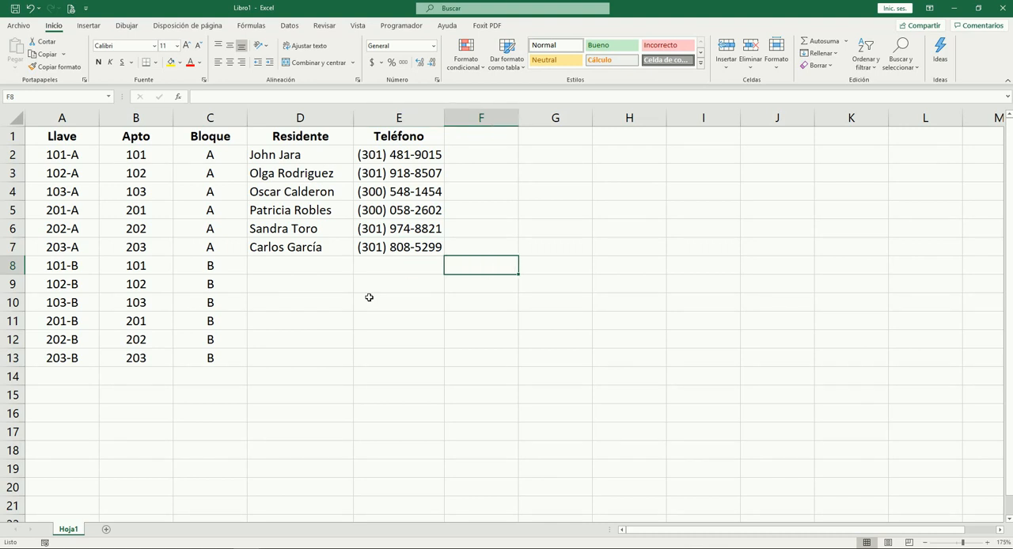
{"action": "key", "text": "Right"}
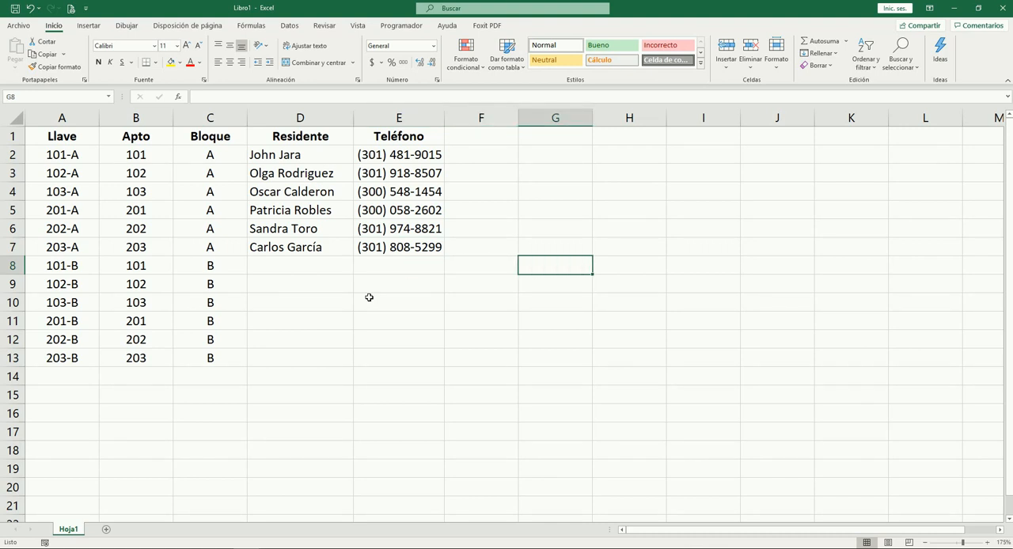
{"action": "key", "text": "Right"}
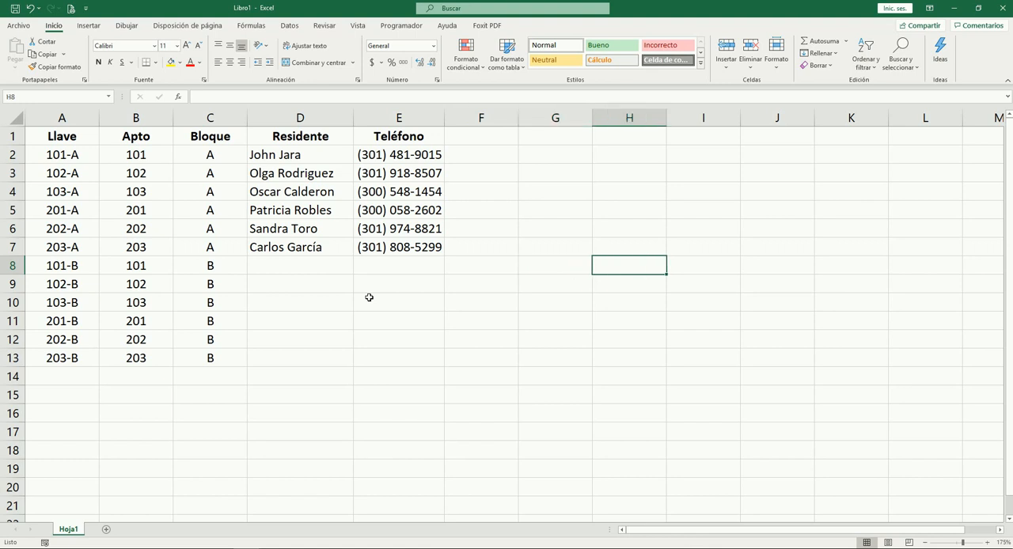
Examine the apartment table's cells from the Teléfono column back across to the Llave column
{"action": "key", "text": "Right"}
{"action": "key", "text": "Left"}
{"action": "key", "text": "Left"}
{"action": "key", "text": "Up"}
{"action": "key", "text": "ctrl+Up"}
{"action": "key", "text": "Left"}
{"action": "key", "text": "Right"}
{"action": "key", "text": "Right"}
{"action": "key", "text": "Right"}
{"action": "key", "text": "Right"}
{"action": "key", "text": "Left"}
{"action": "key", "text": "Left"}
{"action": "key", "text": "Left"}
{"action": "key", "text": "Left"}
{"action": "key", "text": "Left"}
{"action": "key", "text": "Left"}
{"action": "key", "text": "Left"}
{"action": "key", "text": "Left"}
{"action": "key", "text": "Left"}
Delete the entire Llave and Bloque columns from the apartment table
{"action": "key", "text": "Down"}
{"action": "key", "text": "Down"}
{"action": "key", "text": "ctrl+space"}
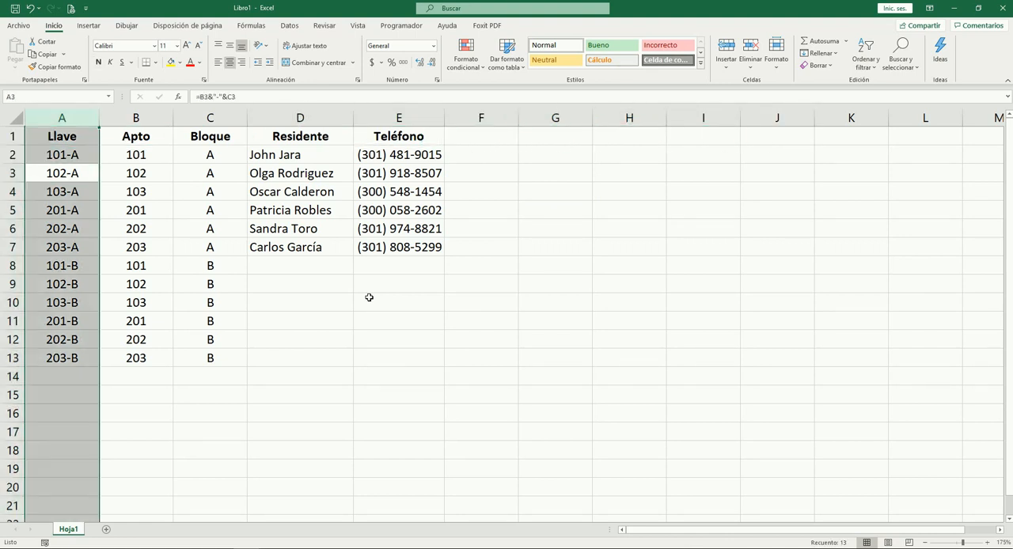
{"action": "key", "text": "ctrl+minus"}
{"action": "key", "text": "Right"}
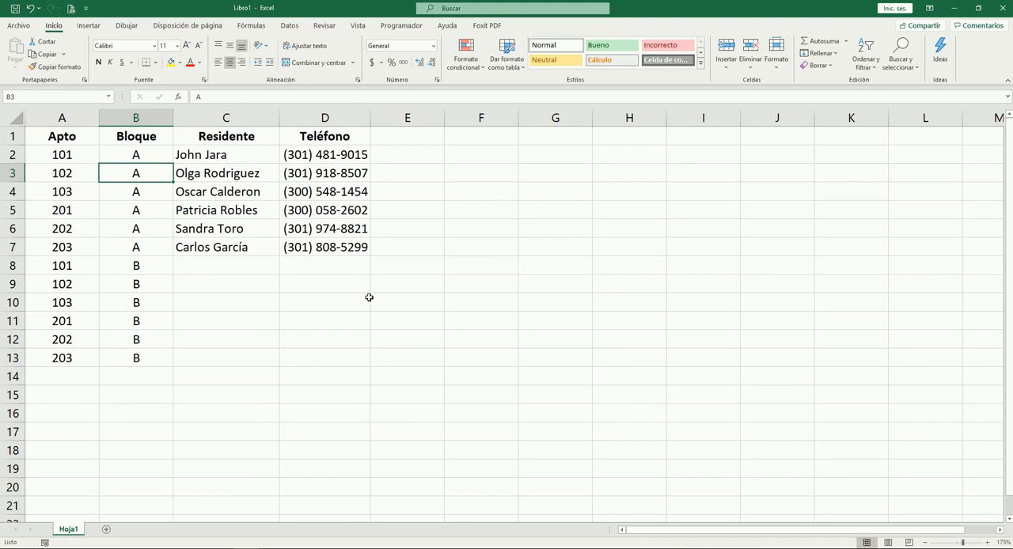
{"action": "key", "text": "ctrl+space"}
{"action": "key", "text": "ctrl+minus"}
Clear the repeated apartment numbers in A8:A13
{"action": "key", "text": "Left"}
{"action": "key", "text": "Down"}
{"action": "key", "text": "Down"}
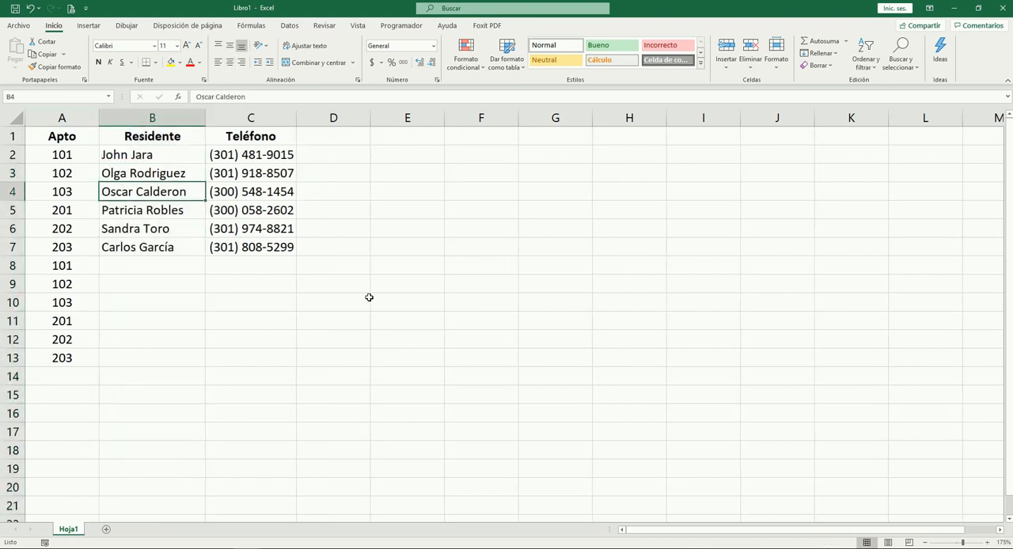
{"action": "key", "text": "Down"}
{"action": "key", "text": "Down"}
{"action": "key", "text": "Down"}
{"action": "key", "text": "shift+Down"}
{"action": "key", "text": "shift+Down"}
{"action": "key", "text": "shift+Down"}
{"action": "key", "text": "shift+Down"}
{"action": "key", "text": "shift+Down"}
{"action": "key", "text": "Delete"}
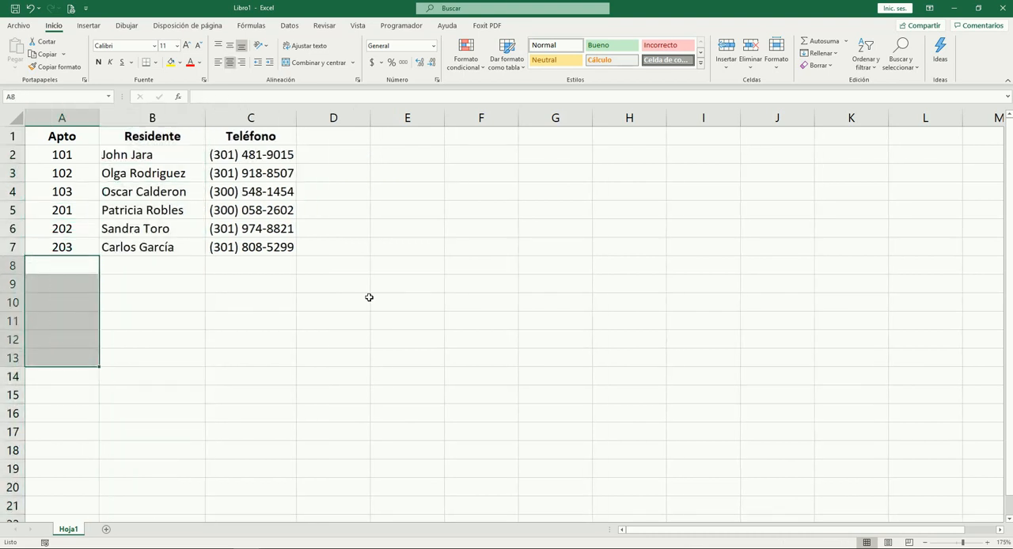
Examine the remaining apartment, resident and phone records in the reduced table
{"action": "key", "text": "Up"}
{"action": "key", "text": "Up"}
{"action": "key", "text": "Up"}
{"action": "key", "text": "Up"}
{"action": "key", "text": "Up"}
{"action": "key", "text": "Up"}
{"action": "key", "text": "Up"}
{"action": "key", "text": "Right"}
{"action": "key", "text": "Right"}
{"action": "key", "text": "Down"}
{"action": "key", "text": "Left"}
{"action": "key", "text": "Down"}
{"action": "key", "text": "Down"}
{"action": "key", "text": "Down"}
{"action": "key", "text": "Down"}
{"action": "key", "text": "Down"}
{"action": "key", "text": "Up"}
{"action": "key", "text": "Up"}
{"action": "key", "text": "Up"}
{"action": "key", "text": "Up"}
{"action": "key", "text": "Up"}
{"action": "key", "text": "Up"}
{"action": "key", "text": "Left"}
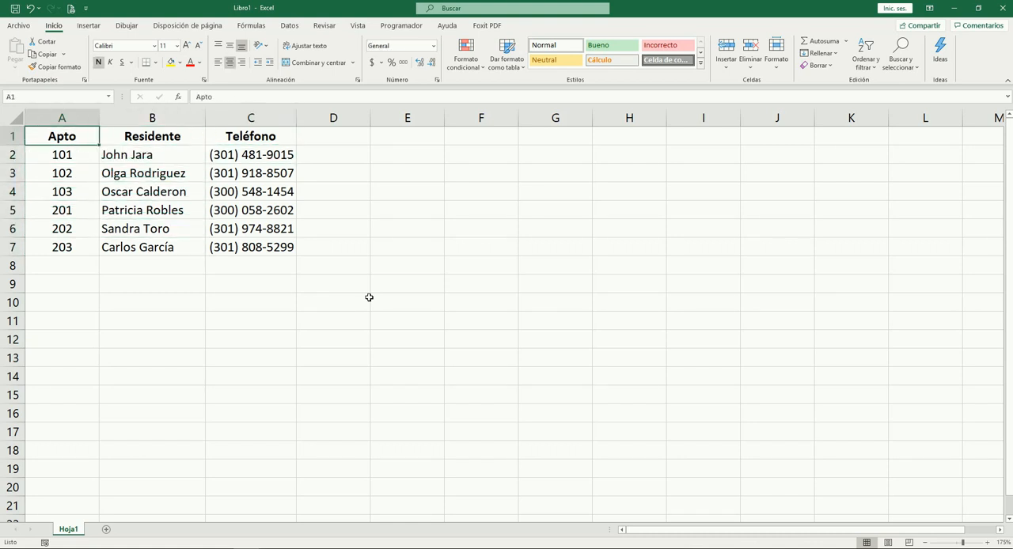
Examine the full range from the Apto header to the last phone number as one data block
{"action": "key", "text": "ctrl+shift+Down"}
{"action": "key", "text": "ctrl+shift+Right"}
{"action": "key", "text": "Down"}
{"action": "key", "text": "Right"}
{"action": "key", "text": "Right"}
{"action": "key", "text": "Right"}
{"action": "key", "text": "Left"}
{"action": "key", "text": "Down"}
{"action": "key", "text": "Down"}
{"action": "key", "text": "Down"}
{"action": "key", "text": "Down"}
{"action": "key", "text": "Down"}
{"action": "key", "text": "Up"}
{"action": "key", "text": "Up"}
{"action": "key", "text": "Up"}
Create a pivot table on a new worksheet from the range Hoja1!$A$1:$C$7
{"action": "left_click", "coordinate": [172, 193]}
{"action": "left_click", "coordinate": [228, 232]}
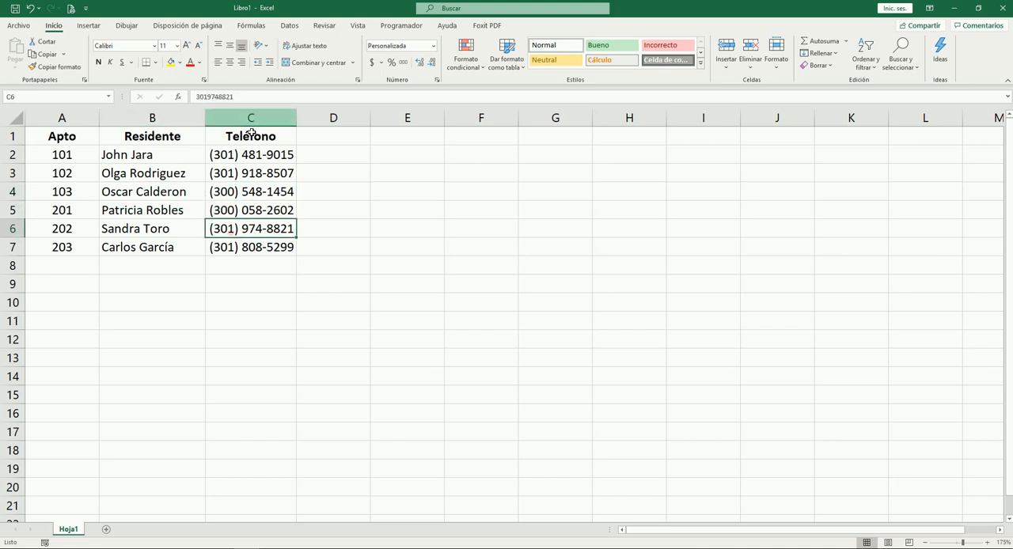
{"action": "left_click", "coordinate": [89, 25]}
{"action": "left_click", "coordinate": [18, 54]}
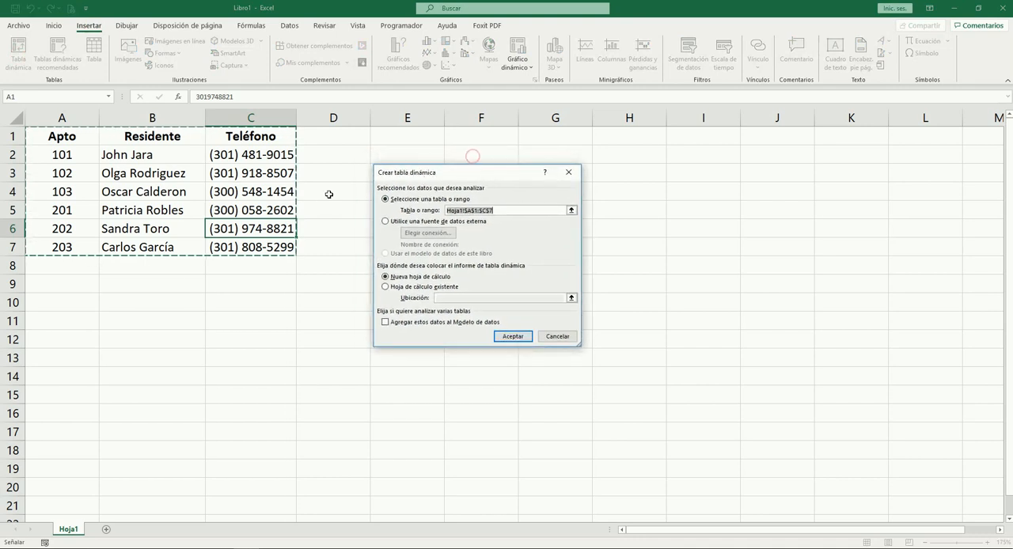
{"action": "left_click", "coordinate": [513, 336]}
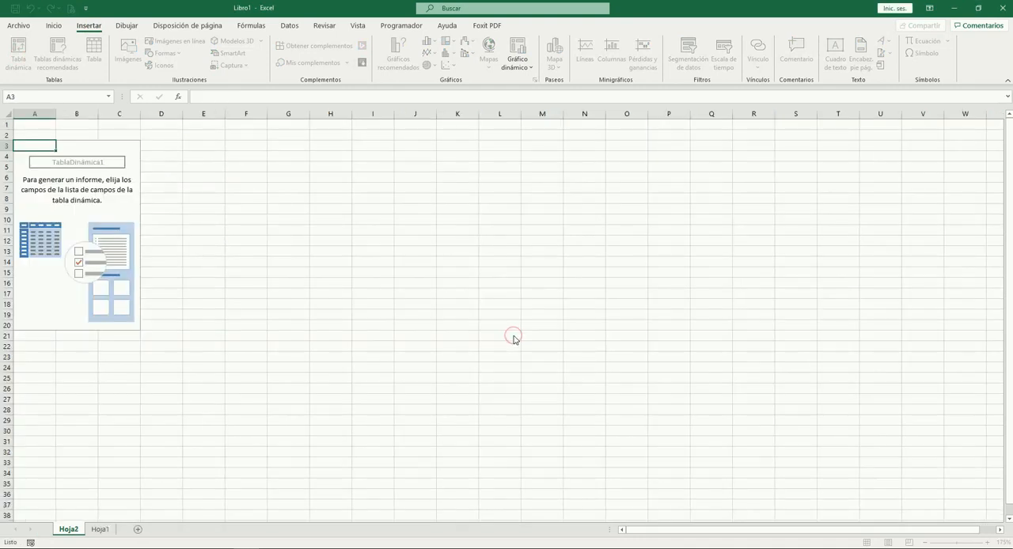
Lay out the pivot table with Apto as rows, Residente as columns and Teléfono as values
{"action": "left_click_drag", "start_coordinate": [855, 178], "coordinate": [876, 453]}
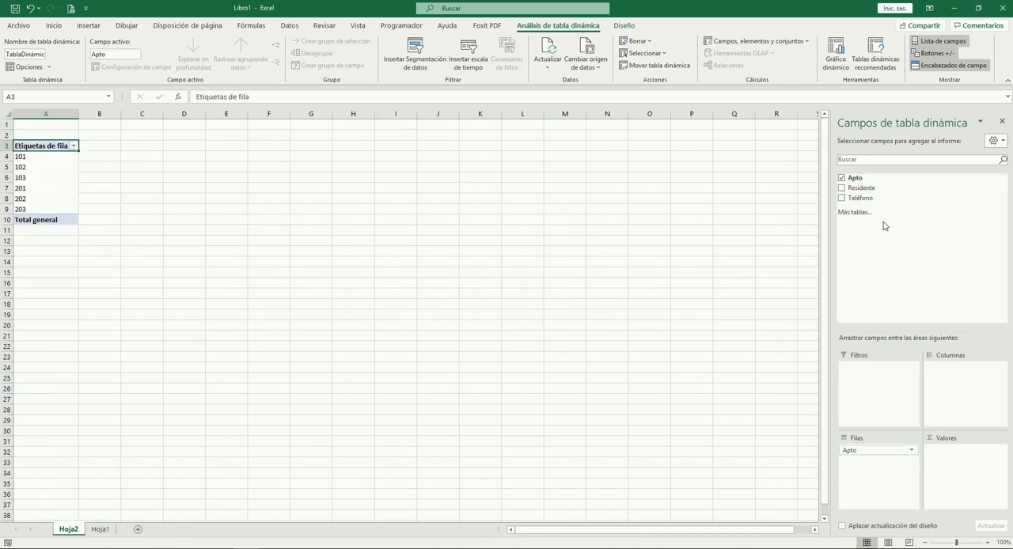
{"action": "left_click_drag", "start_coordinate": [861, 188], "coordinate": [957, 378]}
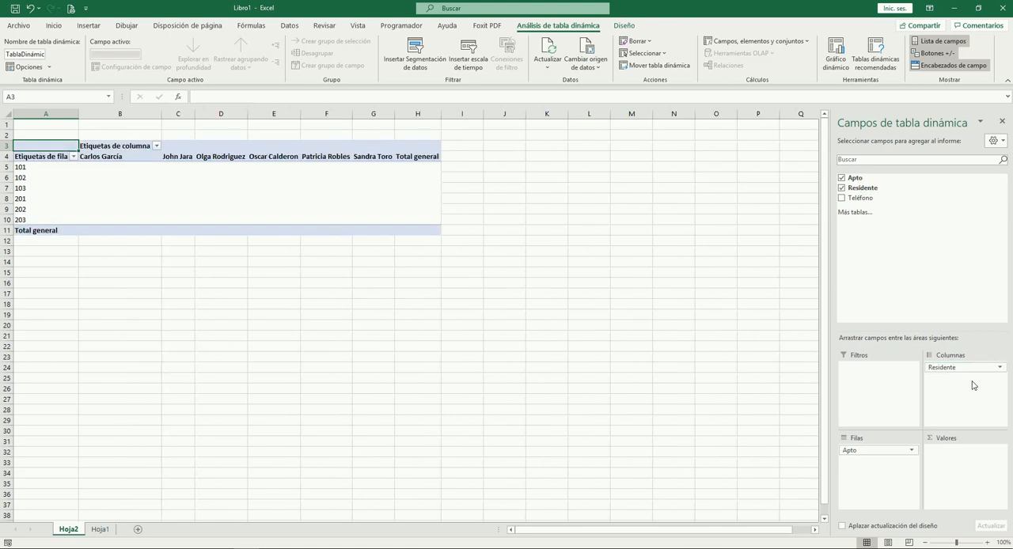
{"action": "left_click_drag", "start_coordinate": [866, 201], "coordinate": [951, 454]}
{"action": "left_click", "coordinate": [275, 308]}
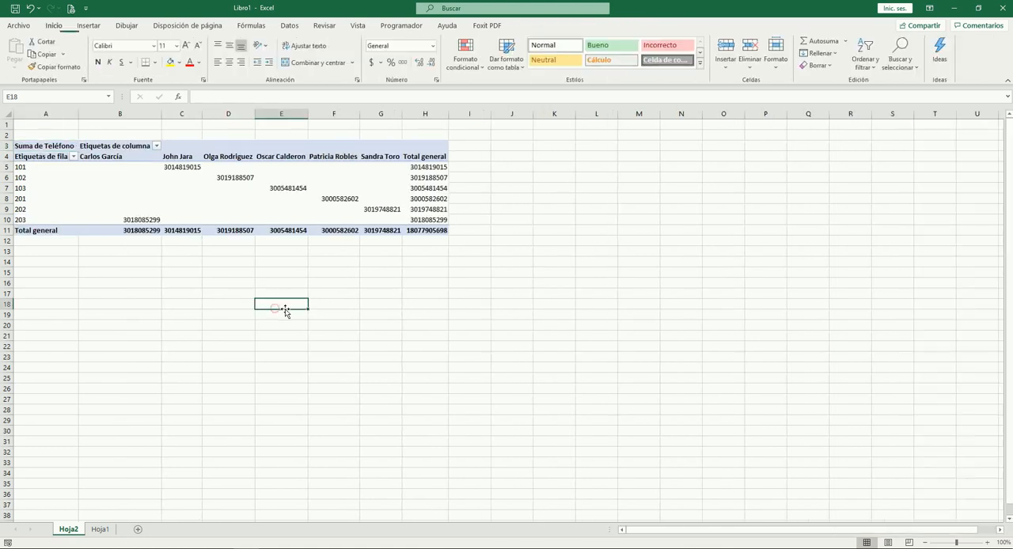
Resize pivot table columns B through H to one uniform width that fits the phone numbers
{"action": "scroll", "coordinate": [278, 318], "scroll_direction": "up", "scroll_amount": 4}
{"action": "mouse_move", "coordinate": [231, 119]}
{"action": "left_mouse_down"}
{"action": "mouse_move", "coordinate": [660, 127]}
{"action": "mouse_move", "coordinate": [650, 219]}
{"action": "left_mouse_up"}
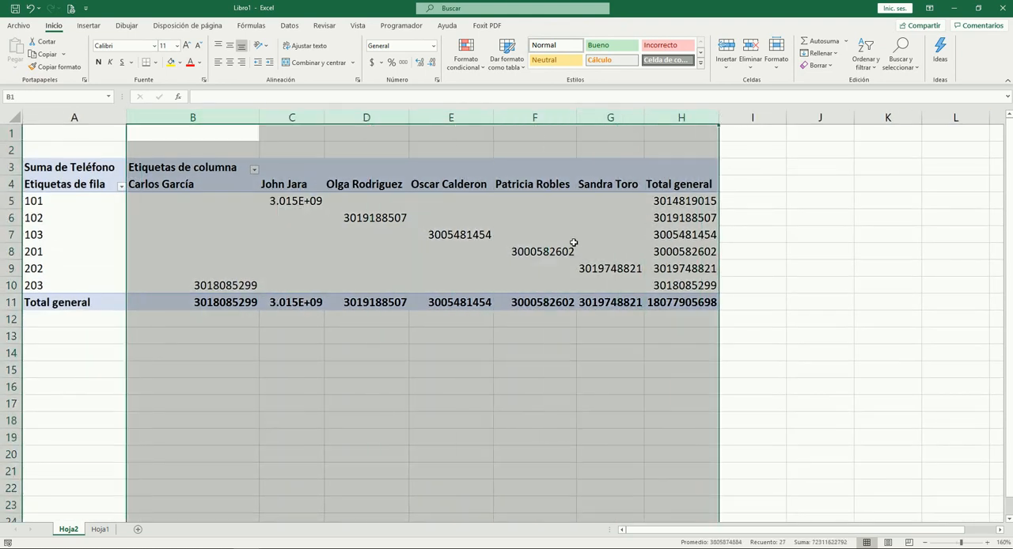
{"action": "left_click_drag", "start_coordinate": [261, 116], "coordinate": [245, 119]}
{"action": "left_click_drag", "start_coordinate": [243, 250], "coordinate": [240, 251]}
{"action": "left_click", "coordinate": [252, 386]}
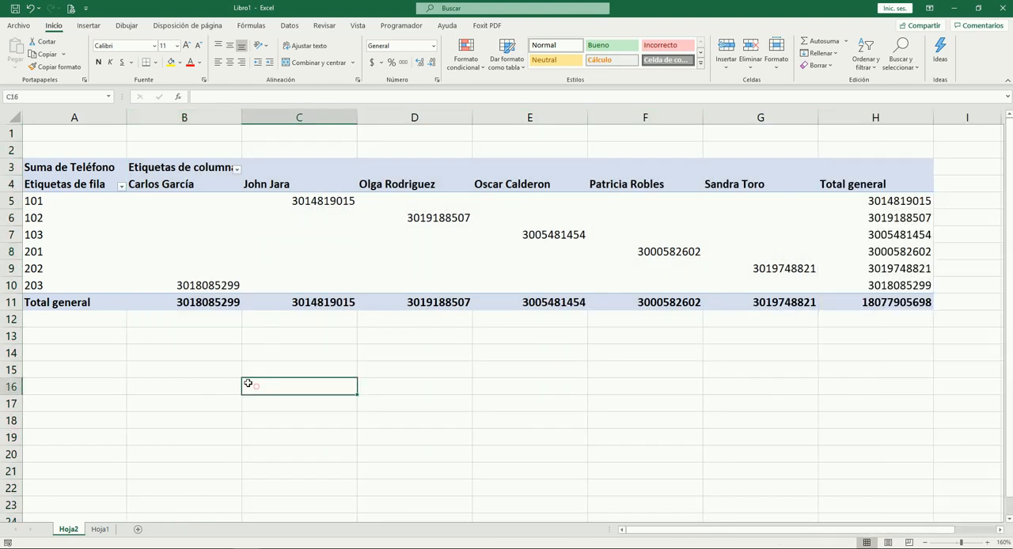
Review the source table of apartments, residents and phones on Hoja1
{"action": "left_click", "coordinate": [101, 529]}
{"action": "left_click_drag", "start_coordinate": [88, 136], "coordinate": [255, 243]}
{"action": "left_click", "coordinate": [324, 299]}
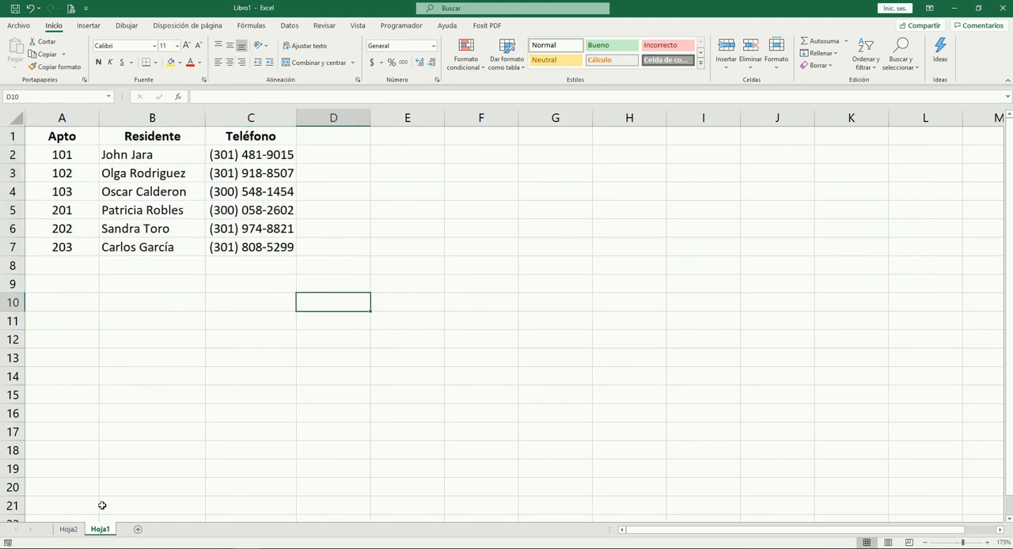
{"action": "left_click_drag", "start_coordinate": [63, 138], "coordinate": [259, 247]}
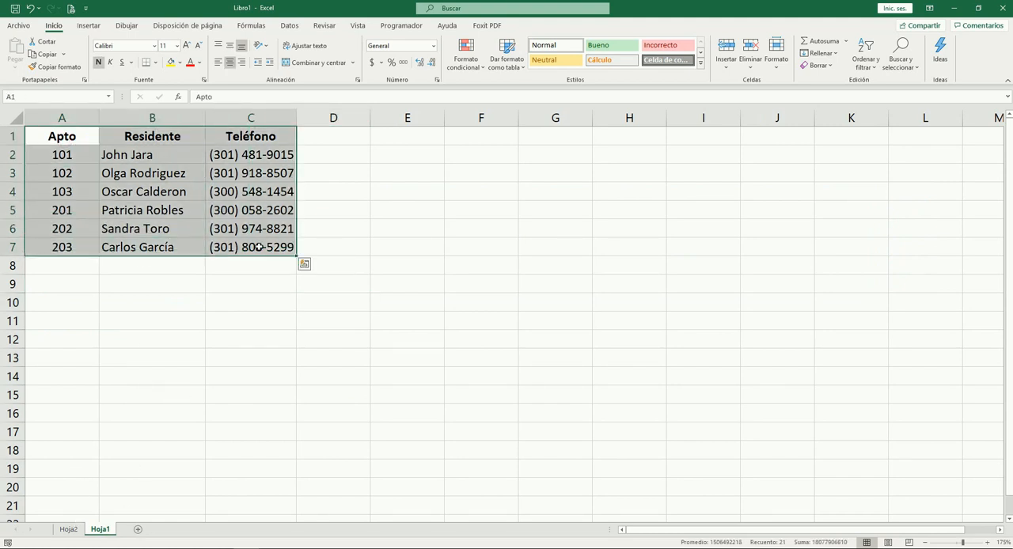
{"action": "left_click", "coordinate": [252, 319]}
Trace apartment 201 across the pivot table on Hoja2 to its phone number and the matching resident header
{"action": "left_click", "coordinate": [67, 530]}
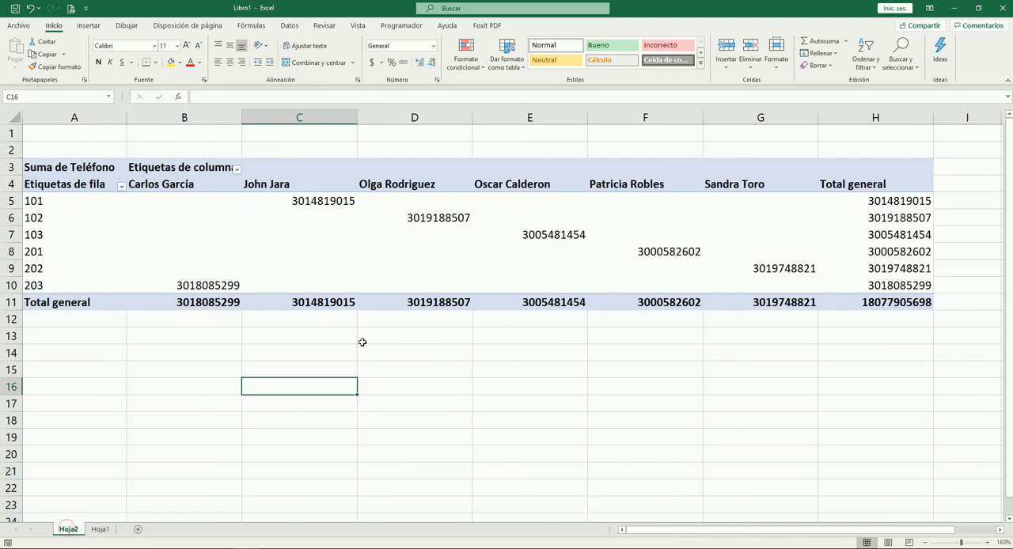
{"action": "left_click", "coordinate": [34, 252]}
{"action": "left_click", "coordinate": [86, 355]}
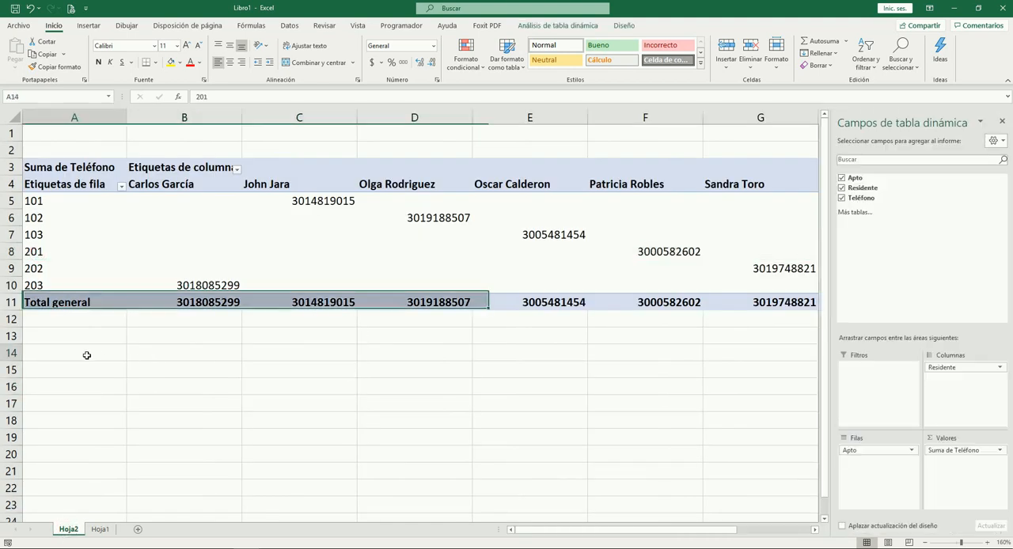
{"action": "left_click", "coordinate": [53, 252]}
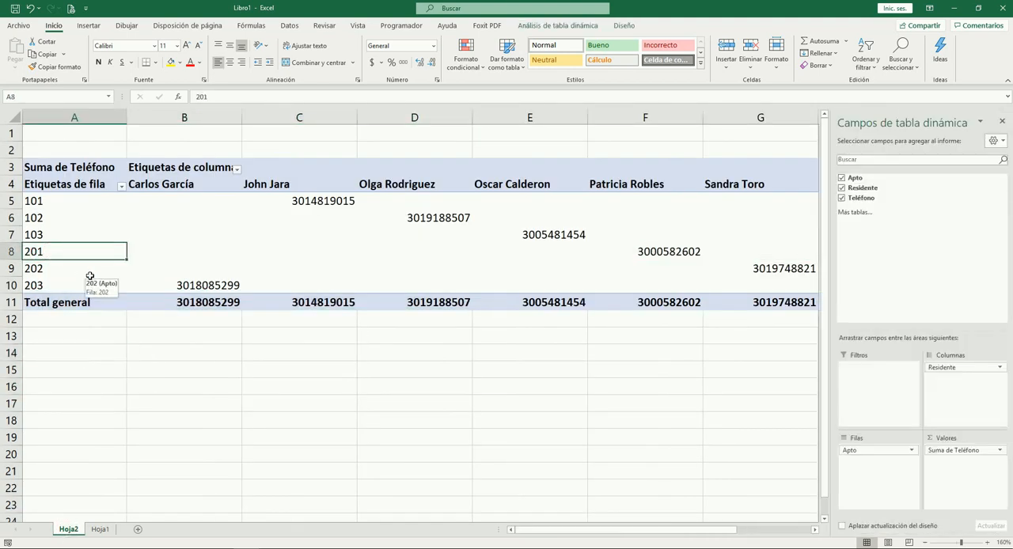
{"action": "key", "text": "Right"}
{"action": "key", "text": "Right"}
{"action": "key", "text": "Right"}
{"action": "key", "text": "Right"}
{"action": "key", "text": "Right"}
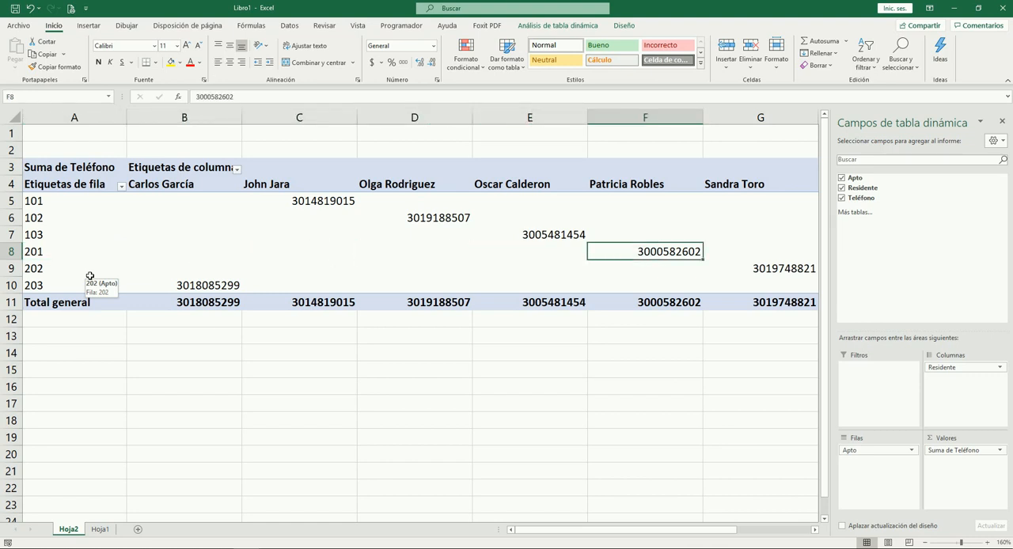
{"action": "key", "text": "Up"}
{"action": "key", "text": "Up"}
{"action": "key", "text": "Up"}
{"action": "key", "text": "Up"}
{"action": "key", "text": "Down"}
{"action": "key", "text": "Down"}
{"action": "key", "text": "Down"}
{"action": "key", "text": "Down"}
Rearrange the pivot table so Residente is in the rows and Apto is in the columns
{"action": "left_click_drag", "start_coordinate": [934, 367], "coordinate": [866, 463]}
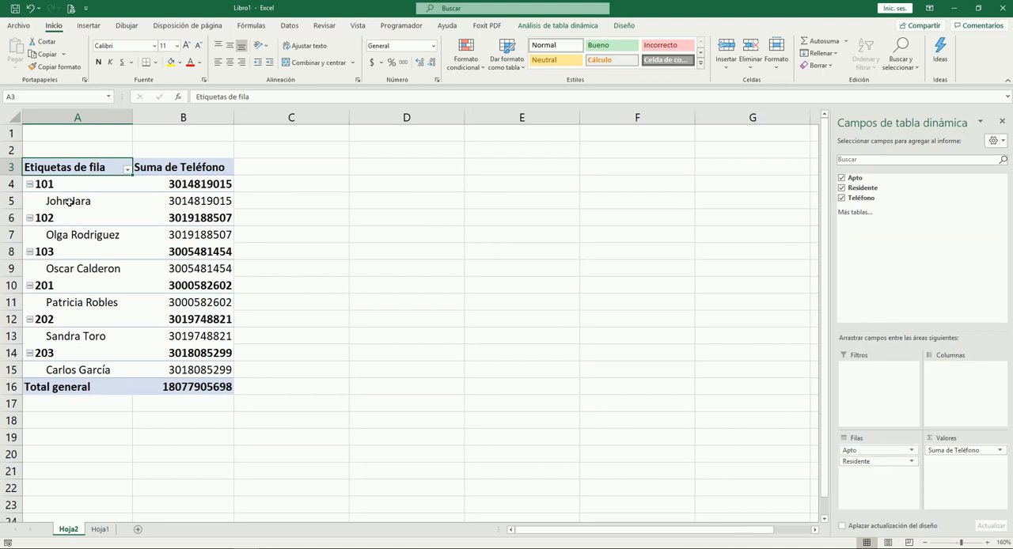
{"action": "left_click", "coordinate": [207, 198]}
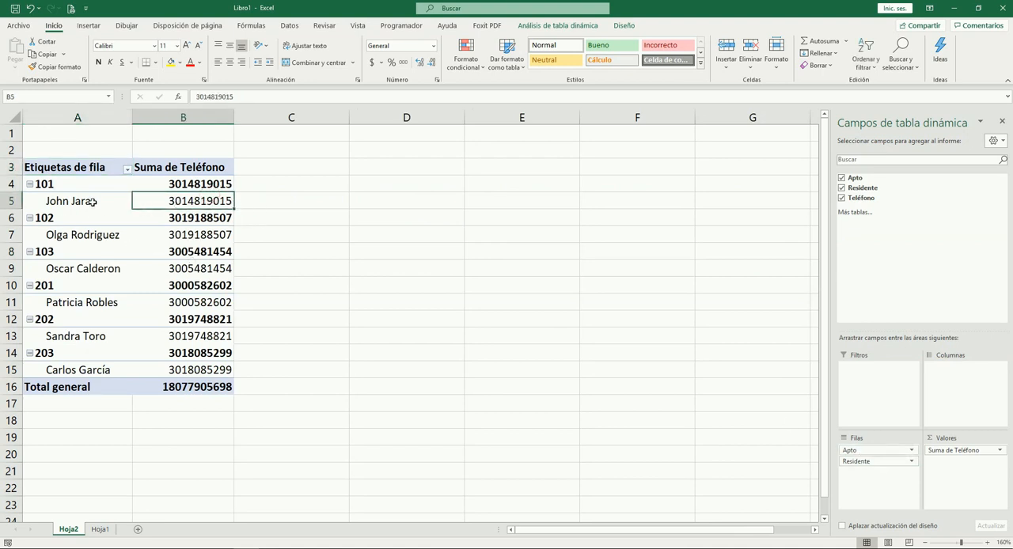
{"action": "left_click_drag", "start_coordinate": [866, 445], "coordinate": [946, 395]}
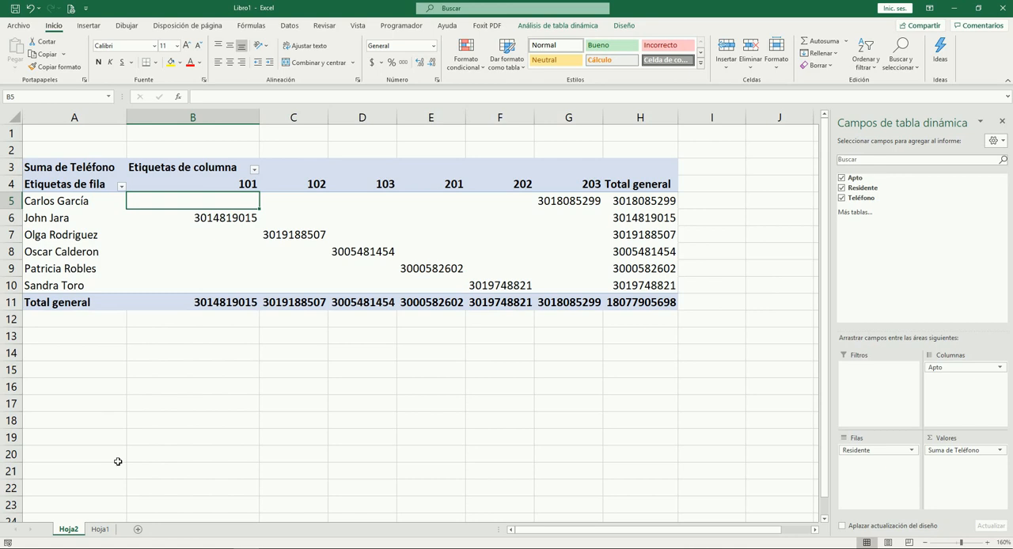
Review the records of apartments 101 to 103 in the source table on Hoja1
{"action": "left_click", "coordinate": [97, 530]}
{"action": "left_click_drag", "start_coordinate": [75, 156], "coordinate": [261, 174]}
{"action": "left_click", "coordinate": [262, 204]}
{"action": "left_click", "coordinate": [77, 188]}
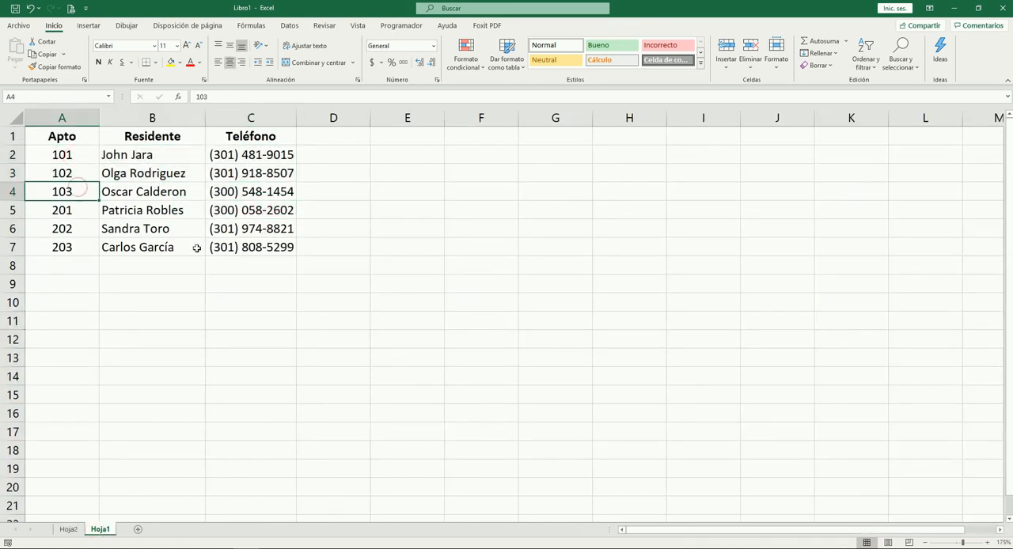
Delete the Hoja2 worksheet that holds the pivot table
{"action": "left_click", "coordinate": [70, 529]}
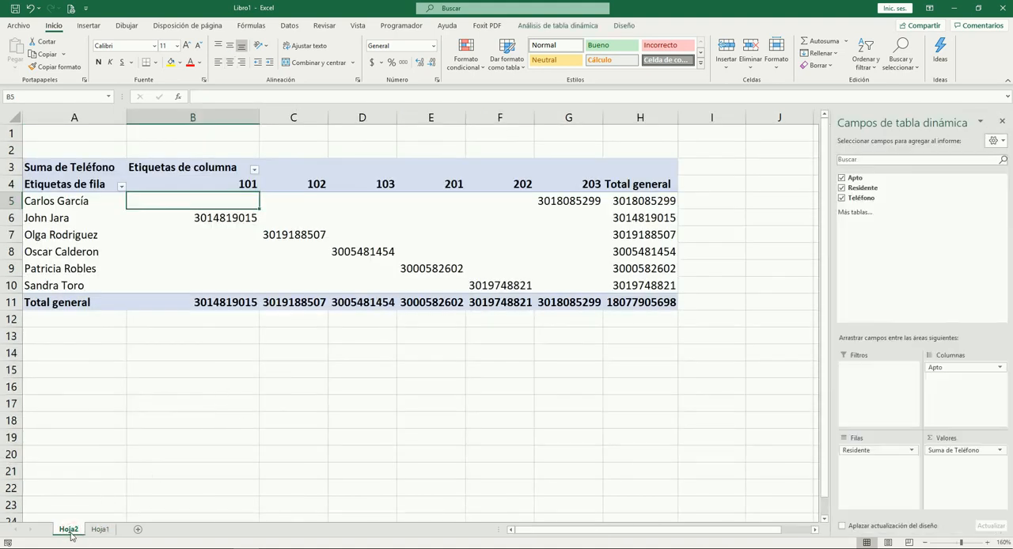
{"action": "right_click", "coordinate": [70, 531]}
{"action": "left_click", "coordinate": [105, 404]}
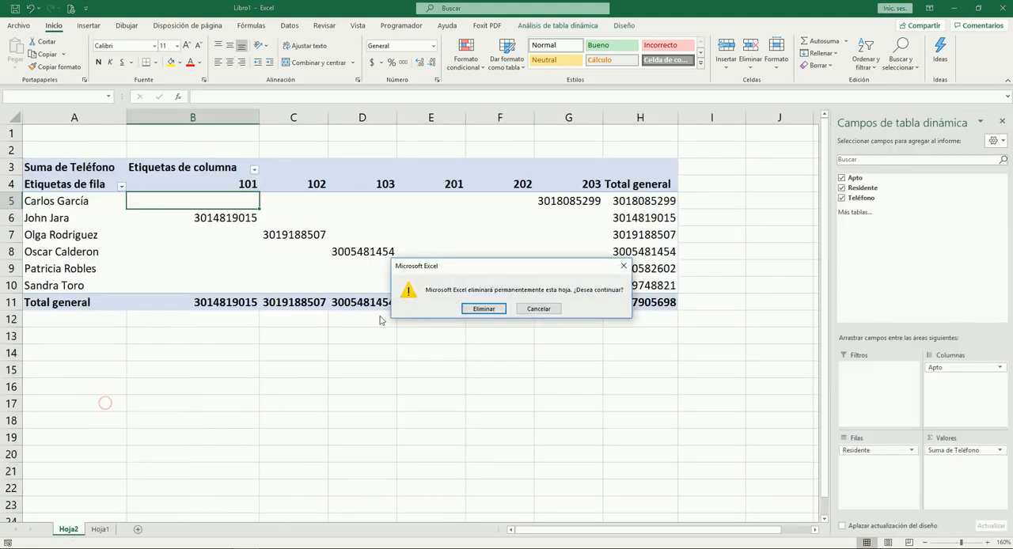
{"action": "left_click", "coordinate": [483, 308]}
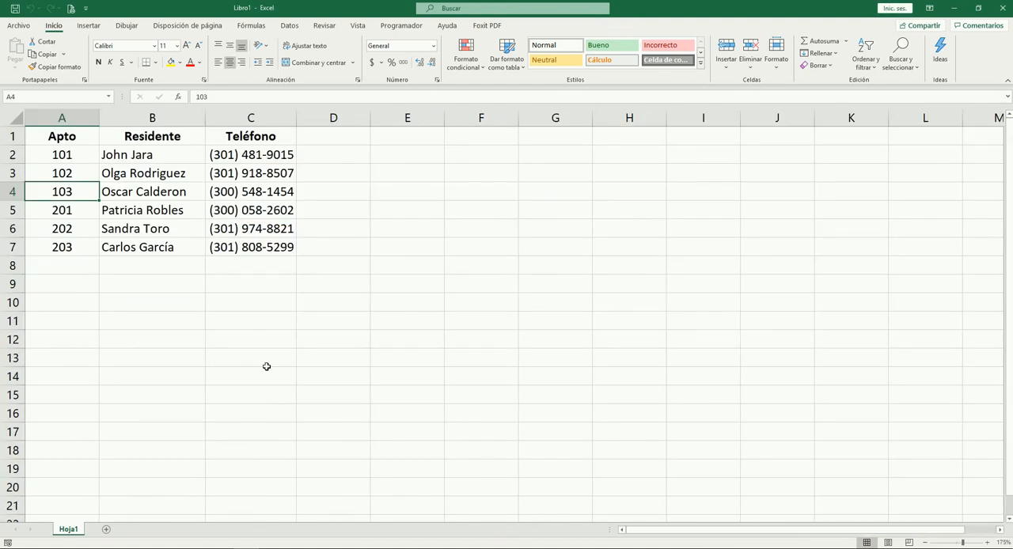
Examine the Residente and Teléfono entries, ending at apartment 101
{"action": "left_click", "coordinate": [111, 157]}
{"action": "key", "text": "Down"}
{"action": "key", "text": "Down"}
{"action": "key", "text": "Down"}
{"action": "key", "text": "Down"}
{"action": "key", "text": "Down"}
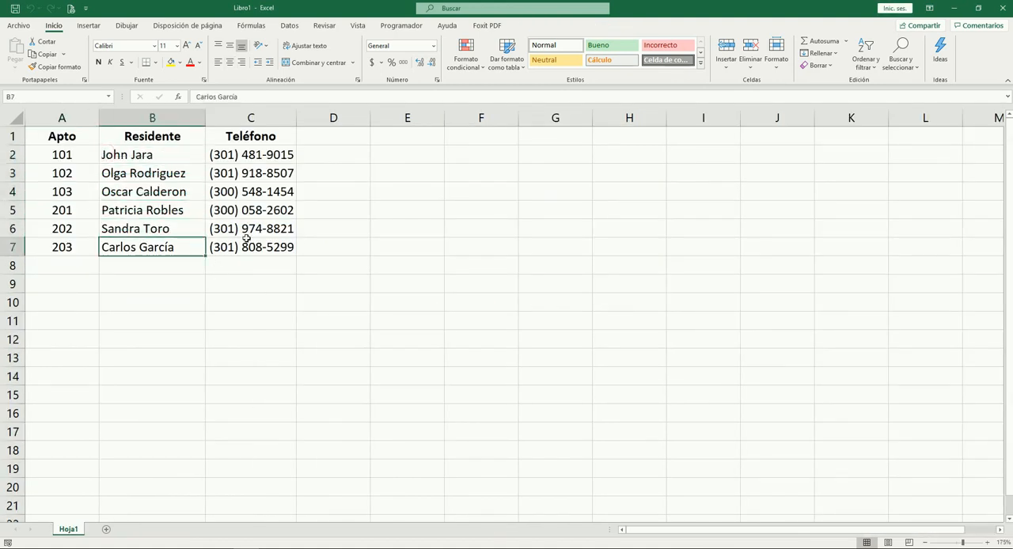
{"action": "key", "text": "Right"}
{"action": "key", "text": "Up"}
{"action": "key", "text": "Up"}
{"action": "key", "text": "Up"}
{"action": "key", "text": "Up"}
{"action": "key", "text": "Up"}
{"action": "key", "text": "Up"}
{"action": "key", "text": "Left"}
{"action": "key", "text": "Left"}
{"action": "key", "text": "Down"}
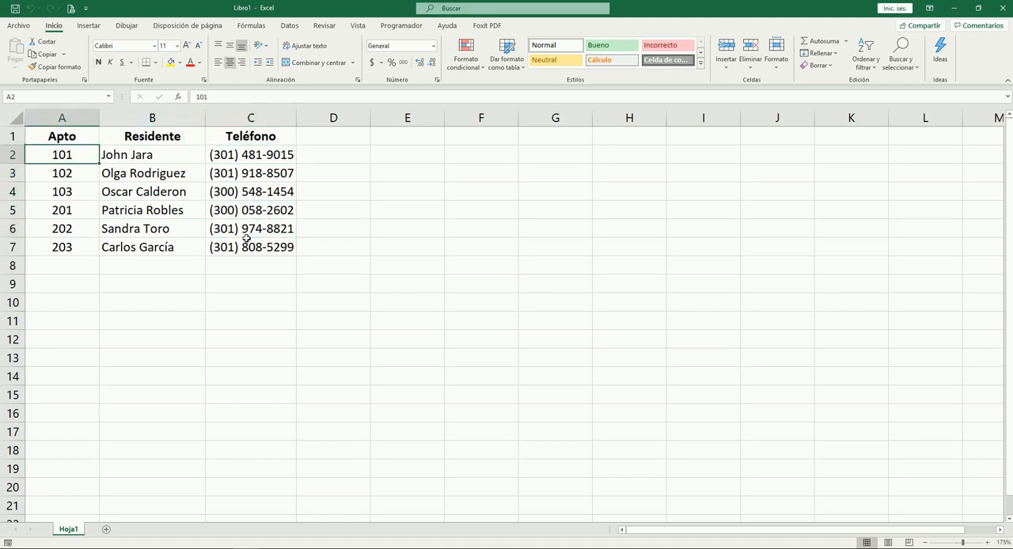
Add a new worksheet and rename Hoja1 as Apartamento
{"action": "left_click", "coordinate": [107, 531]}
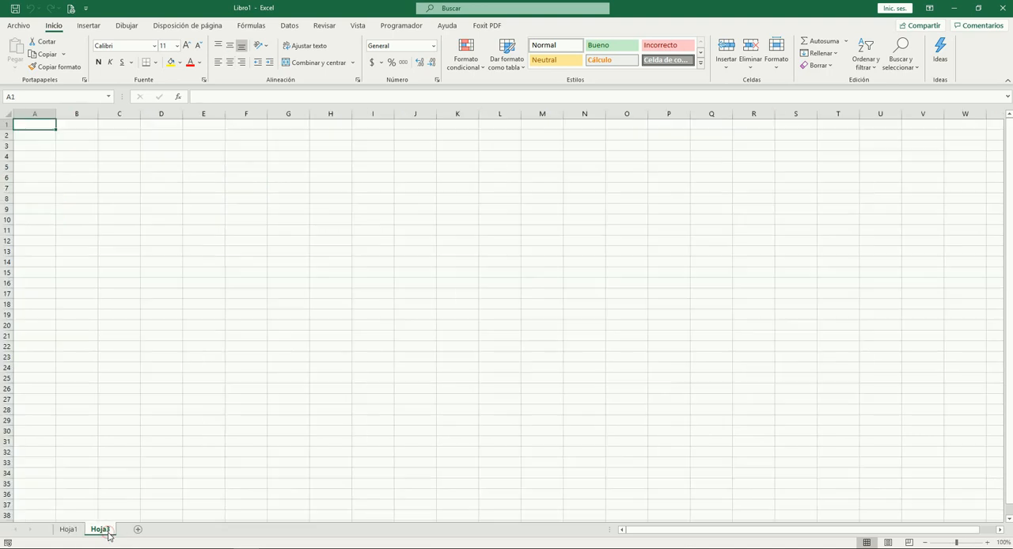
{"action": "scroll", "coordinate": [211, 382], "scroll_direction": "up", "scroll_amount": 4, "text": "ctrl"}
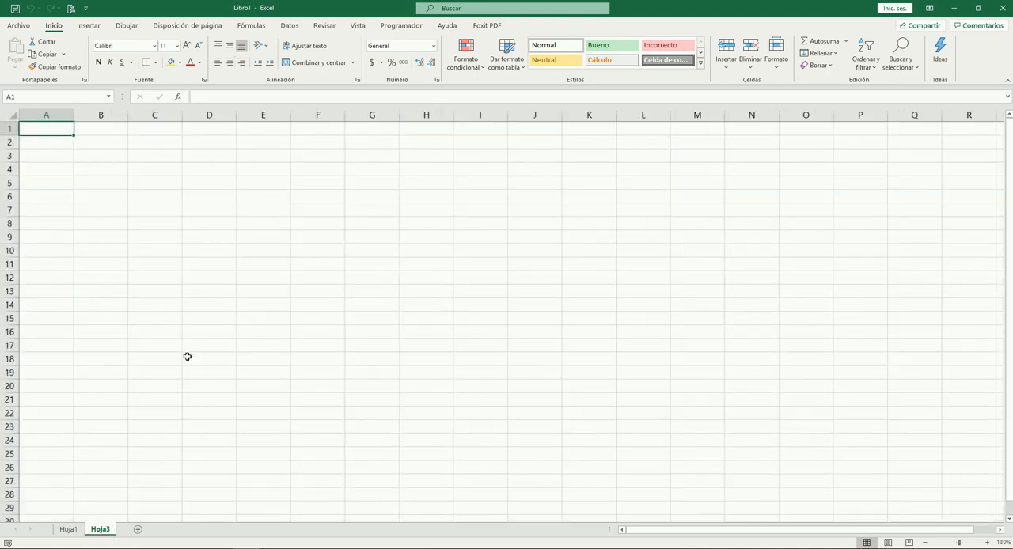
{"action": "left_click", "coordinate": [68, 530]}
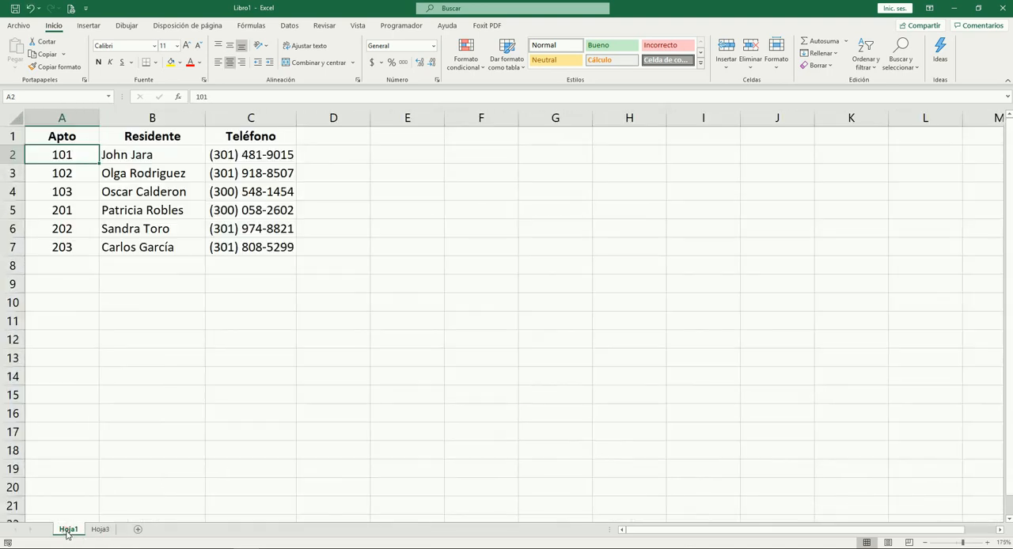
{"action": "type", "text": "Apa"}
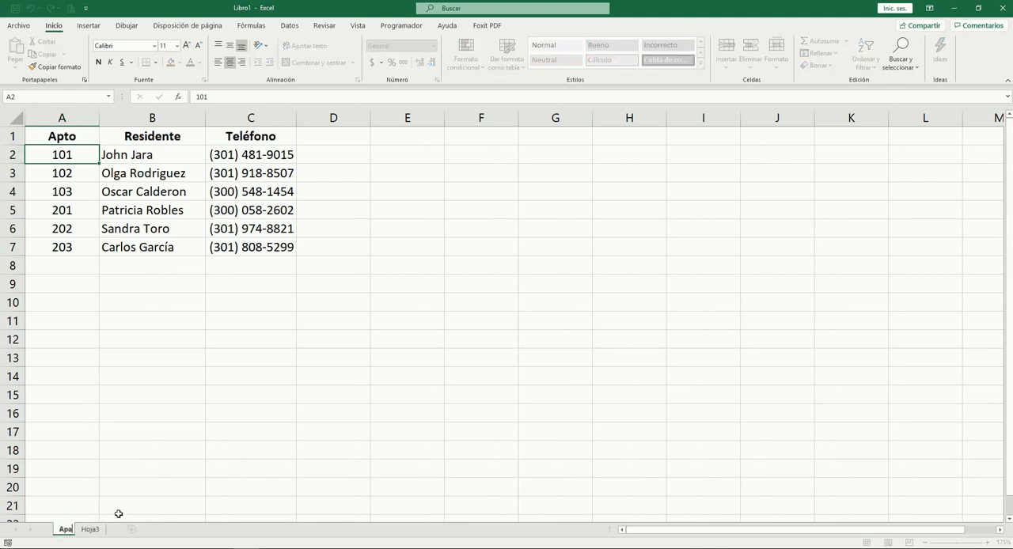
{"action": "type", "text": "rtamento"}
{"action": "key", "text": "Return"}
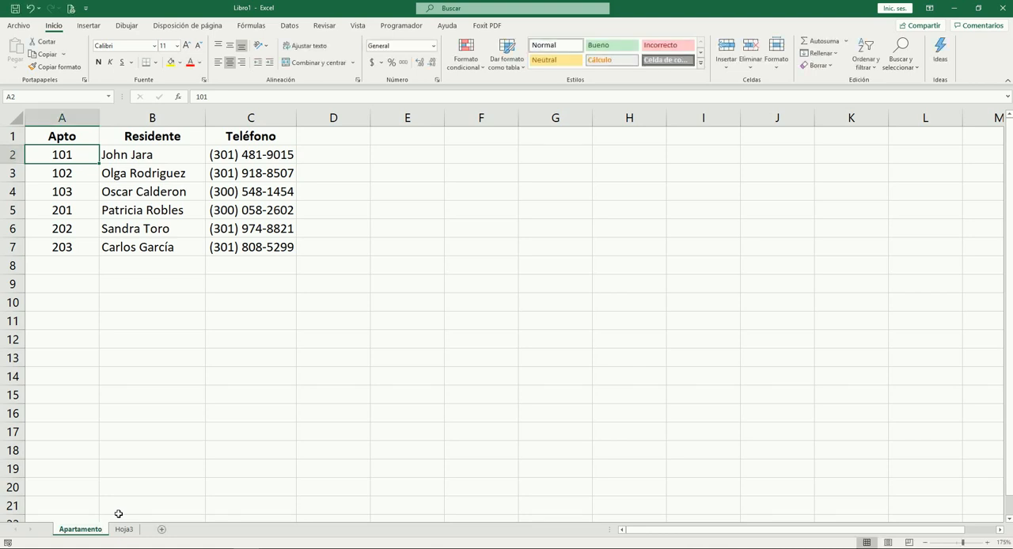
Enter the headers Fecha and Apto in cells A1 and B1 of Hoja3
{"action": "left_click", "coordinate": [123, 528]}
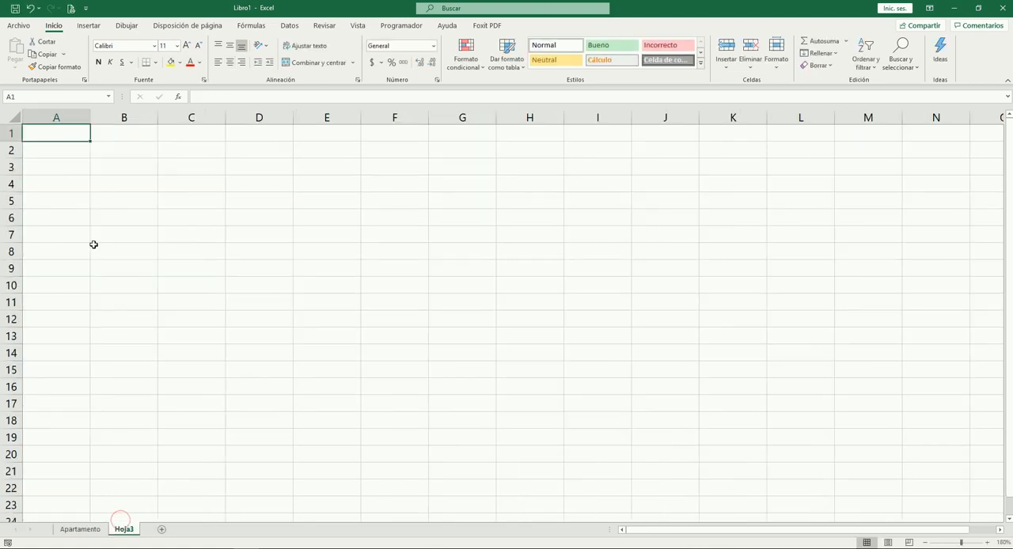
{"action": "type", "text": "Fecha"}
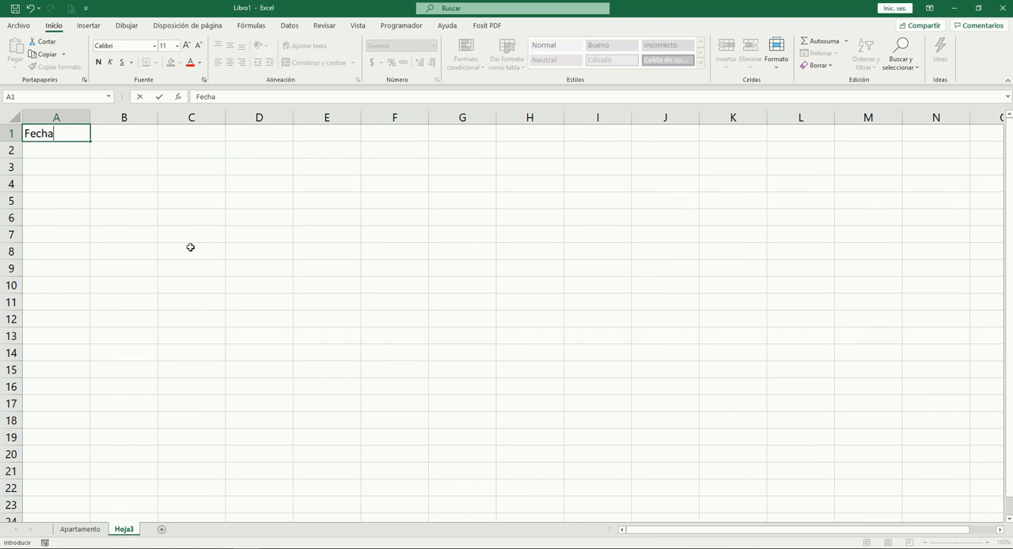
{"action": "key", "text": "Tab"}
{"action": "type", "text": "A"}
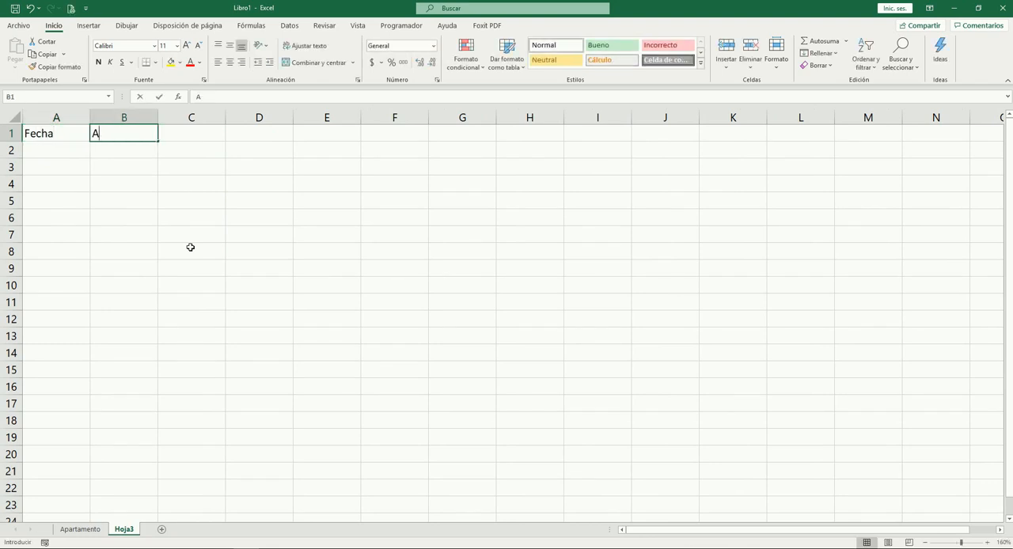
{"action": "key", "text": "Return"}
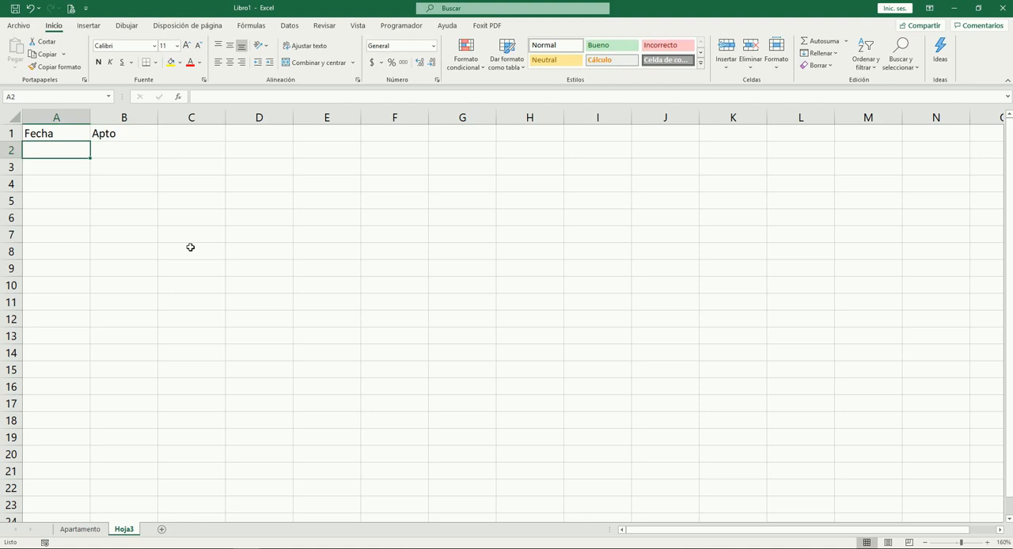
Fill in the first record in row 2 with the date 01/01/2020 and apartment 101
{"action": "type", "text": "01/01"}
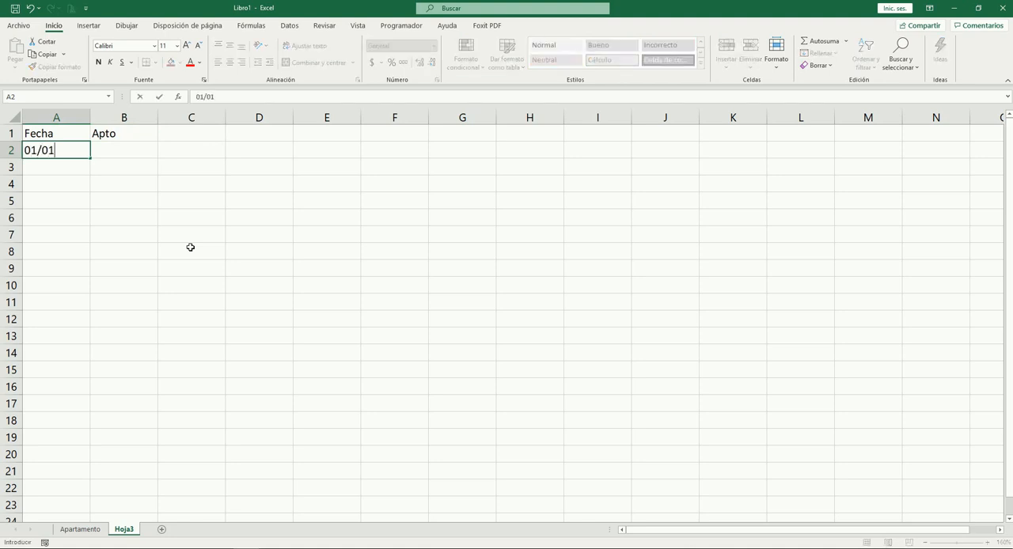
{"action": "type", "text": "/2020"}
{"action": "key", "text": "Tab"}
{"action": "type", "text": "101"}
{"action": "key", "text": "Tab"}
Add the header Valor in C1 and enter 125000 in C2, formatted with a thousands separator
{"action": "key", "text": "Up"}
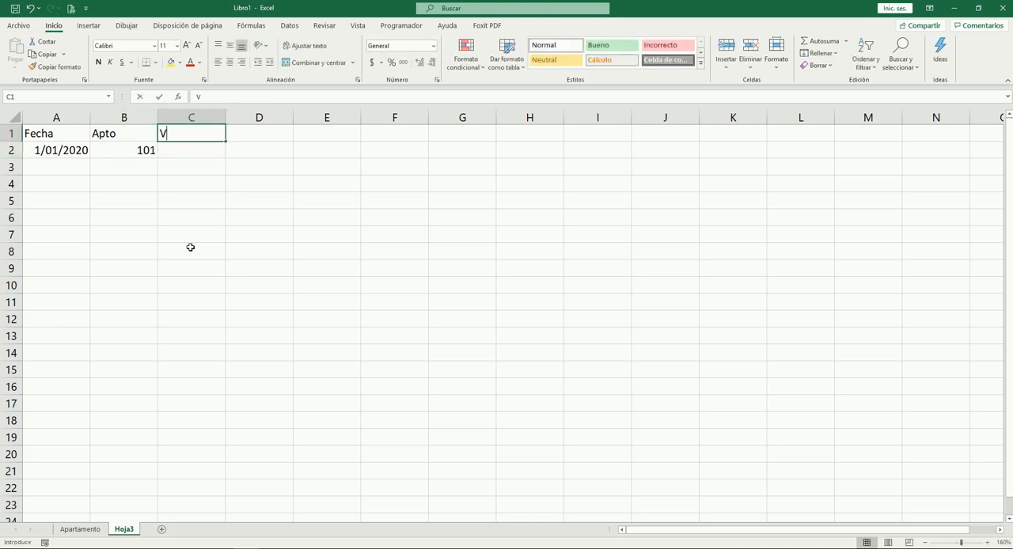
{"action": "type", "text": "Valor"}
{"action": "key", "text": "Tab"}
{"action": "key", "text": "Return"}
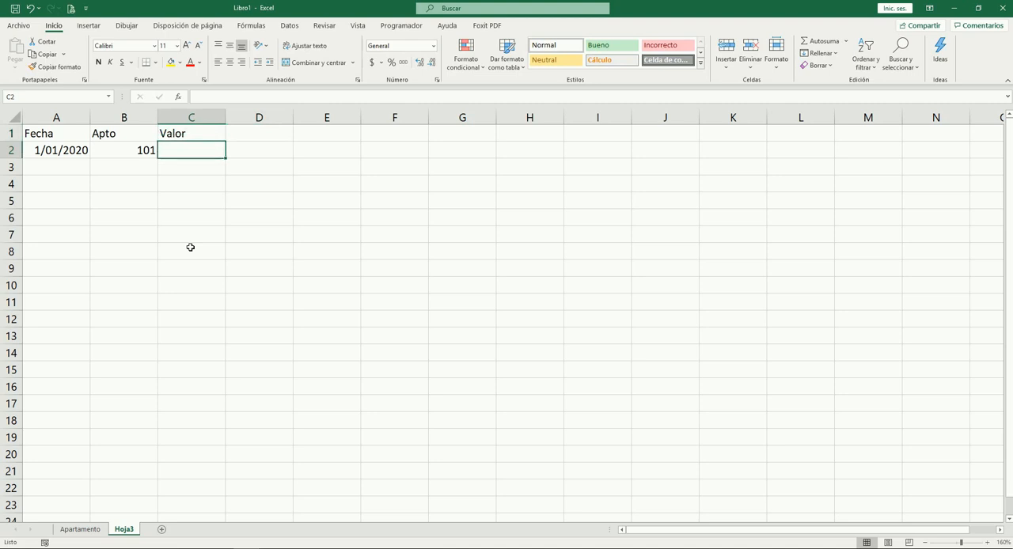
{"action": "type", "text": "125000"}
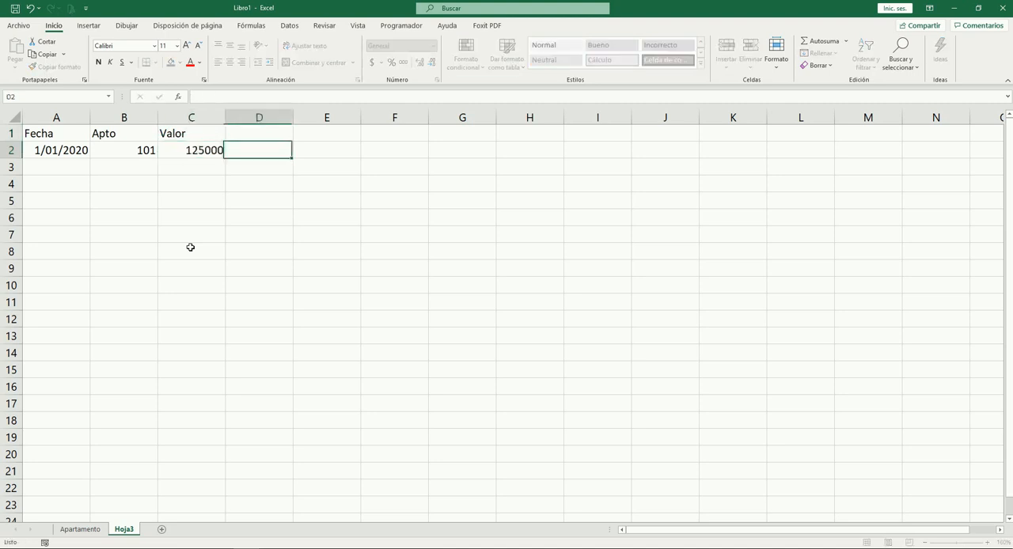
{"action": "key", "text": "Left"}
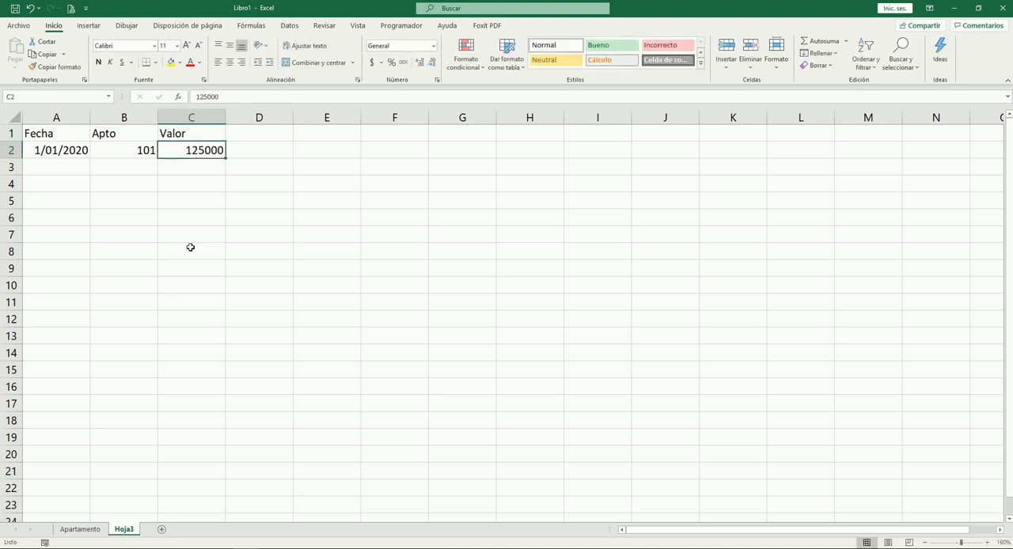
{"action": "key", "text": "ctrl+m"}
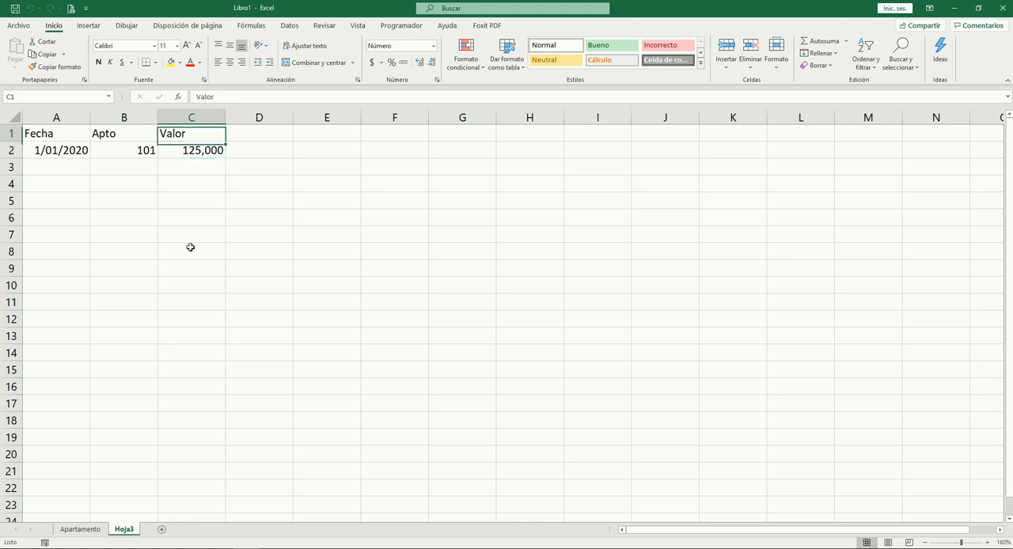
Enter a second record in row 3 with 02/02/2020, apartment 101 and 60000, formatting the amount with a thousands separator
{"action": "key", "text": "Left"}
{"action": "key", "text": "Down"}
{"action": "key", "text": "Left"}
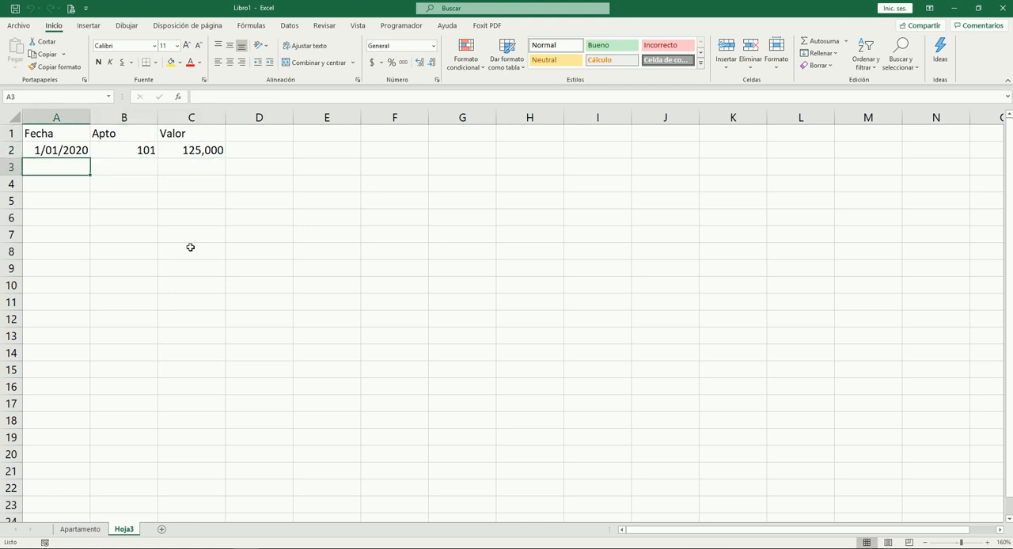
{"action": "type", "text": "02/02"}
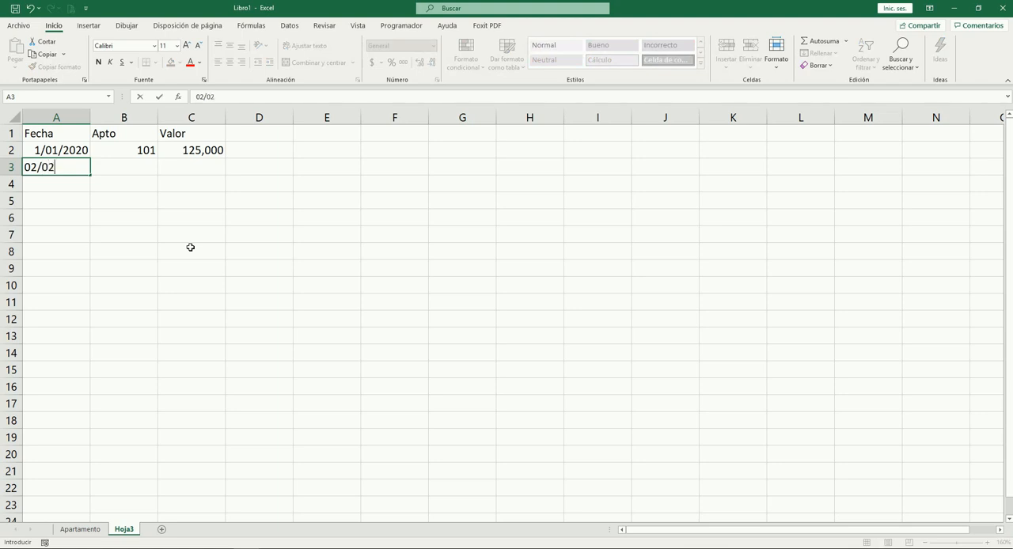
{"action": "type", "text": "/2020"}
{"action": "key", "text": "Tab"}
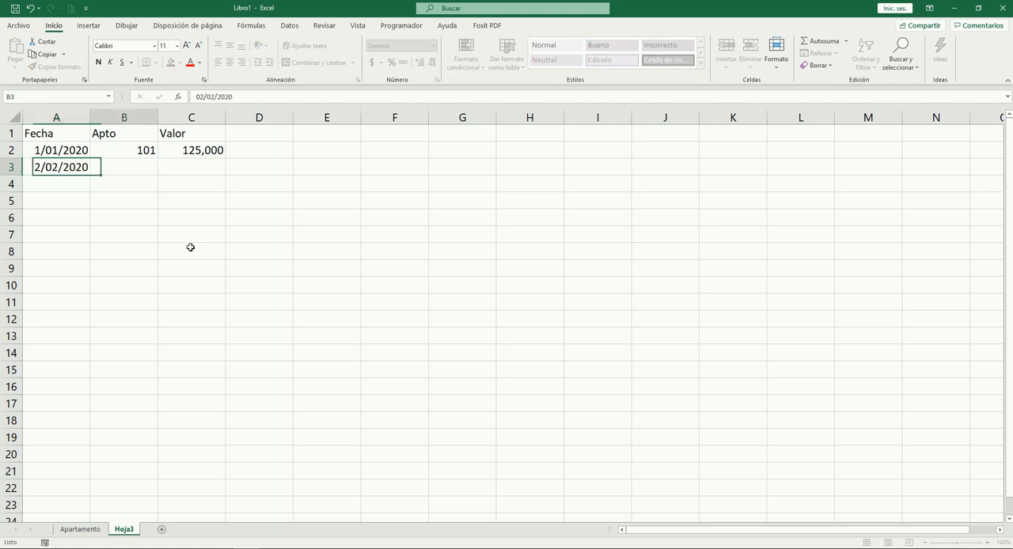
{"action": "type", "text": "101"}
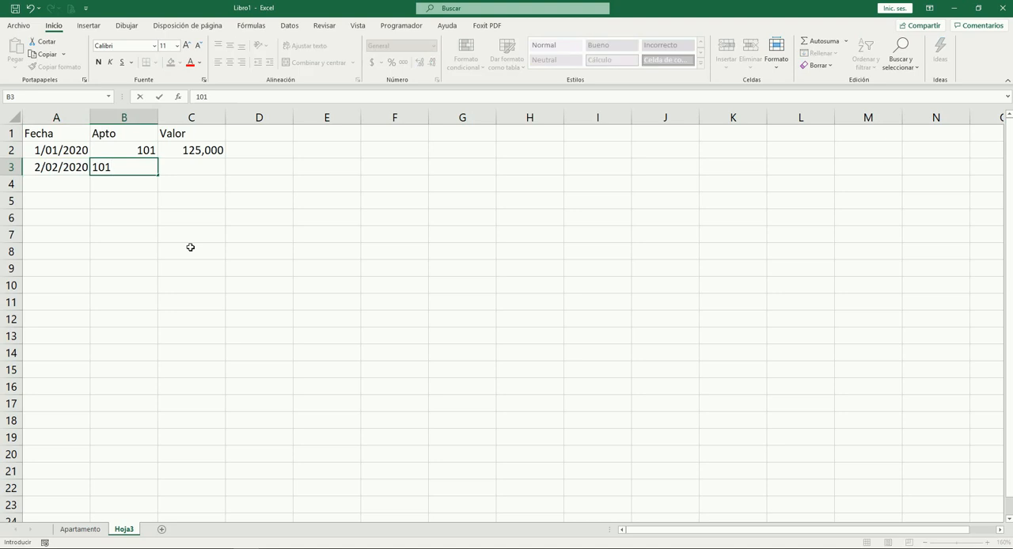
{"action": "key", "text": "Tab"}
{"action": "type", "text": "60000"}
{"action": "key", "text": "Tab"}
{"action": "key", "text": "Left"}
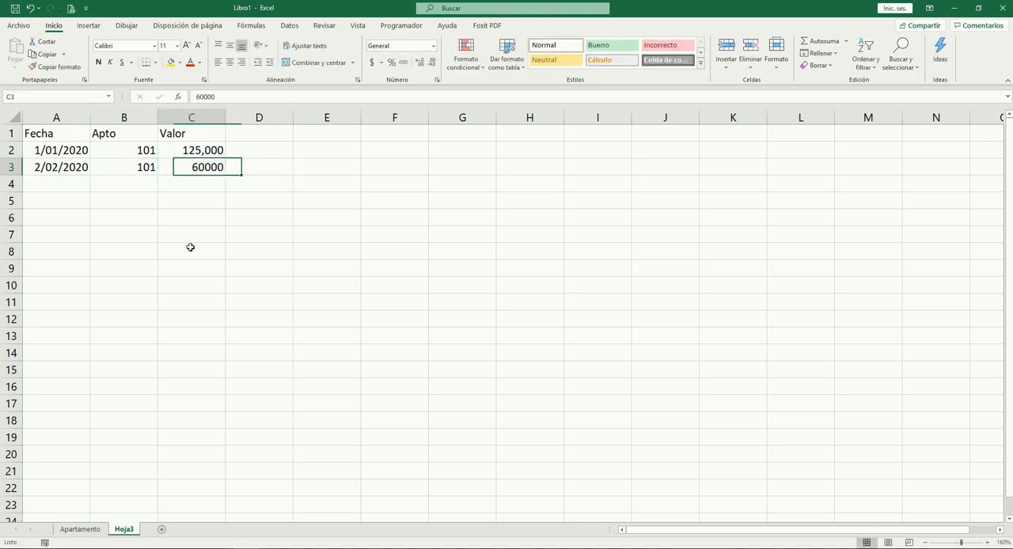
{"action": "key", "text": "ctrl+shift+1"}
Examine the dates, apartment numbers and amounts of the two records in rows 2 and 3
{"action": "key", "text": "Up"}
{"action": "key", "text": "Up"}
{"action": "key", "text": "Down"}
{"action": "key", "text": "Left"}
{"action": "key", "text": "Left"}
{"action": "key", "text": "shift+Right"}
{"action": "key", "text": "shift+Right"}
{"action": "key", "text": "shift+Down"}
{"action": "key", "text": "Down"}
{"action": "key", "text": "Right"}
{"action": "key", "text": "Right"}
{"action": "key", "text": "Left"}
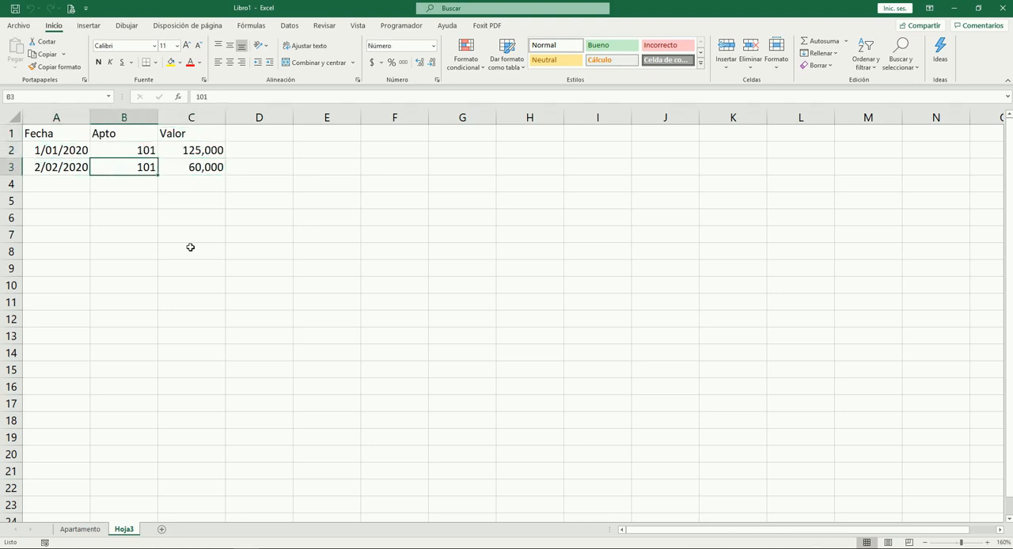
{"action": "key", "text": "Left"}
{"action": "key", "text": "Up"}
{"action": "key", "text": "Down"}
{"action": "key", "text": "Up"}
{"action": "key", "text": "Right"}
{"action": "key", "text": "Right"}
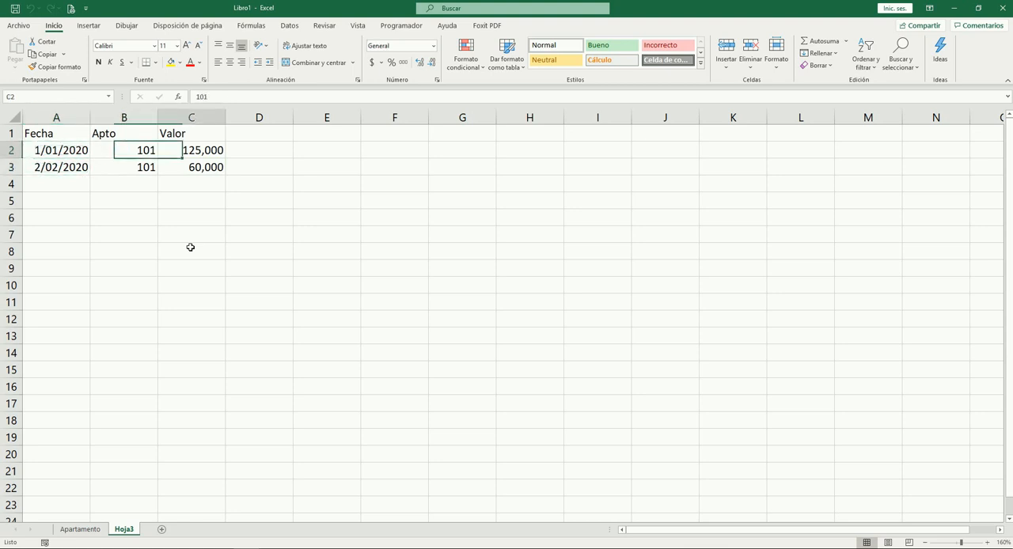
{"action": "key", "text": "Left"}
{"action": "key", "text": "Right"}
{"action": "key", "text": "Left"}
{"action": "key", "text": "Down"}
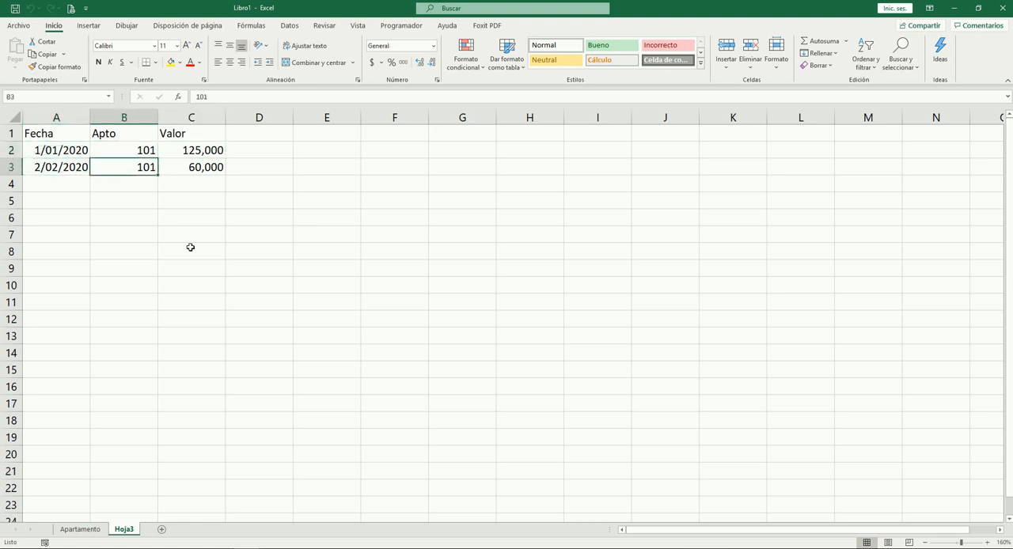
{"action": "key", "text": "Up"}
{"action": "key", "text": "Left"}
{"action": "key", "text": "Right"}
{"action": "key", "text": "Right"}
{"action": "key", "text": "Right"}
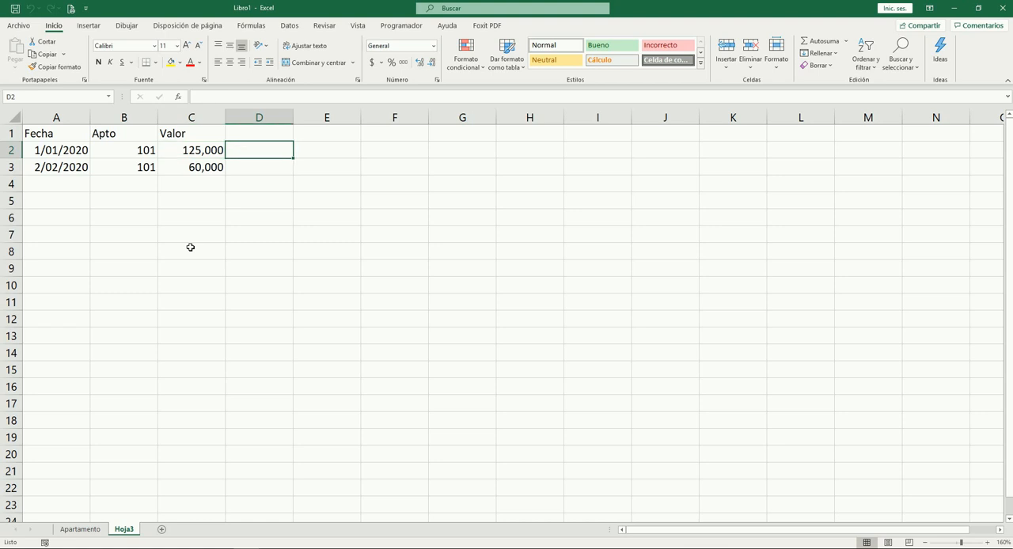
{"action": "key", "text": "Left"}
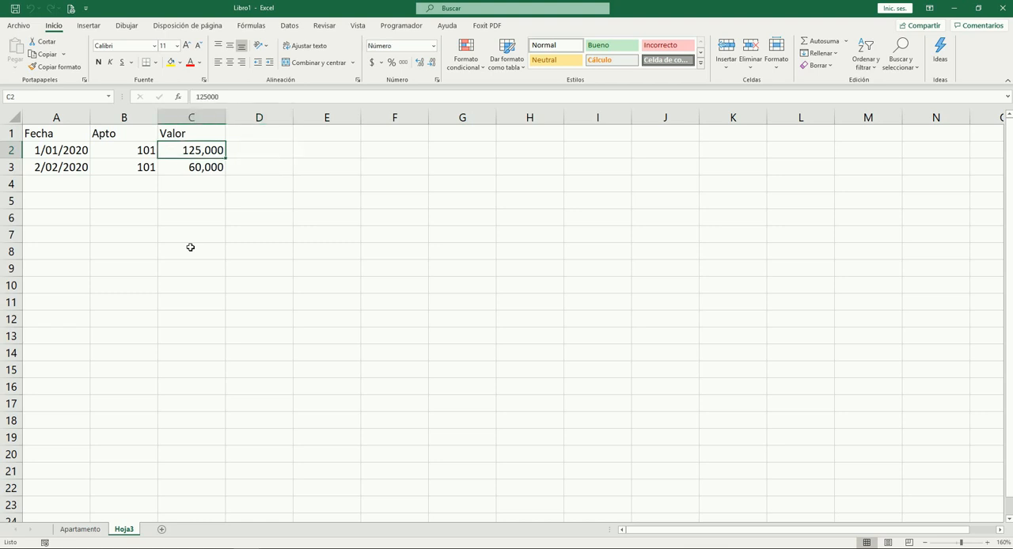
{"action": "key", "text": "Down"}
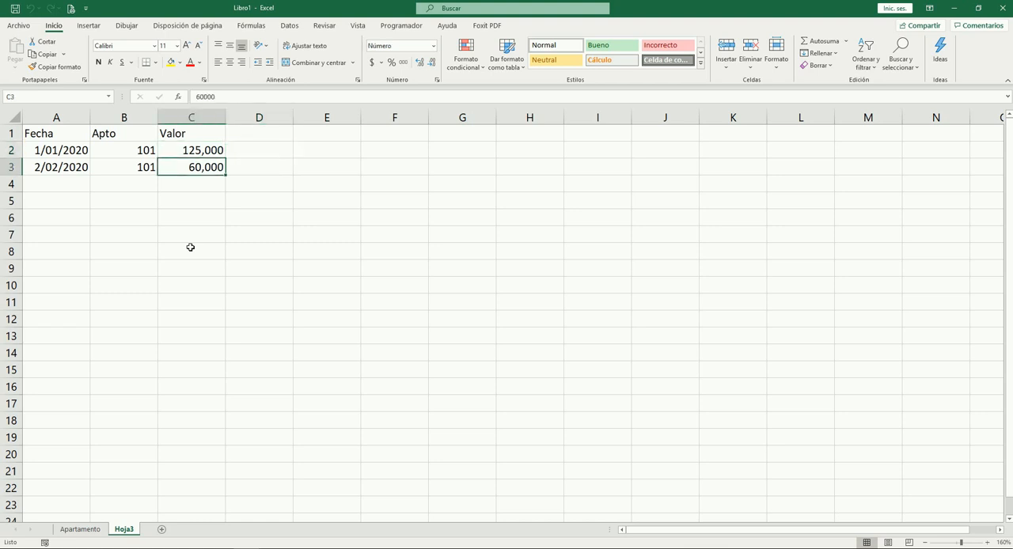
{"action": "key", "text": "Left"}
{"action": "key", "text": "Up"}
{"action": "key", "text": "Down"}
{"action": "key", "text": "Up"}
{"action": "key", "text": "Down"}
{"action": "key", "text": "Right"}
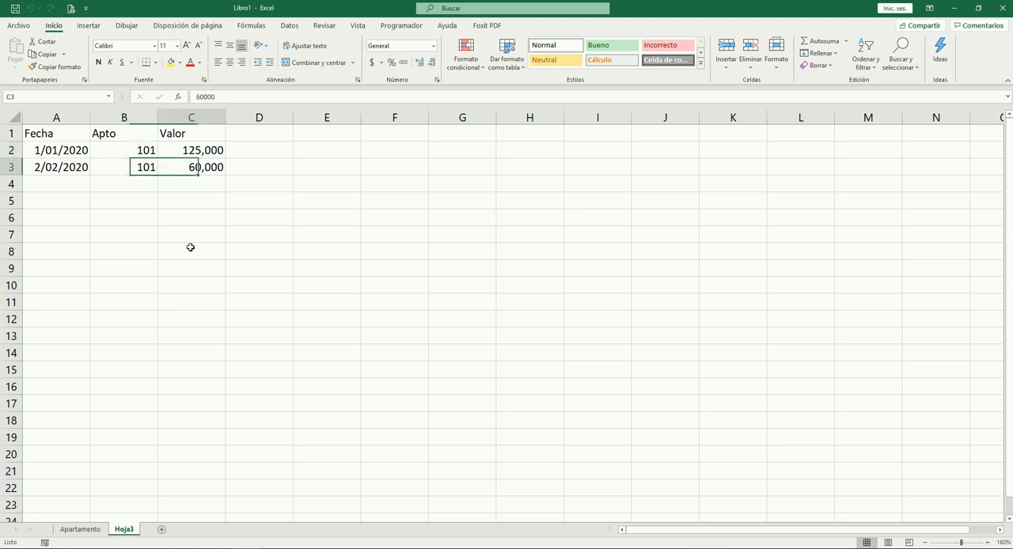
{"action": "key", "text": "Up"}
{"action": "key", "text": "Left"}
{"action": "key", "text": "Left"}
{"action": "key", "text": "Right"}
{"action": "key", "text": "Right"}
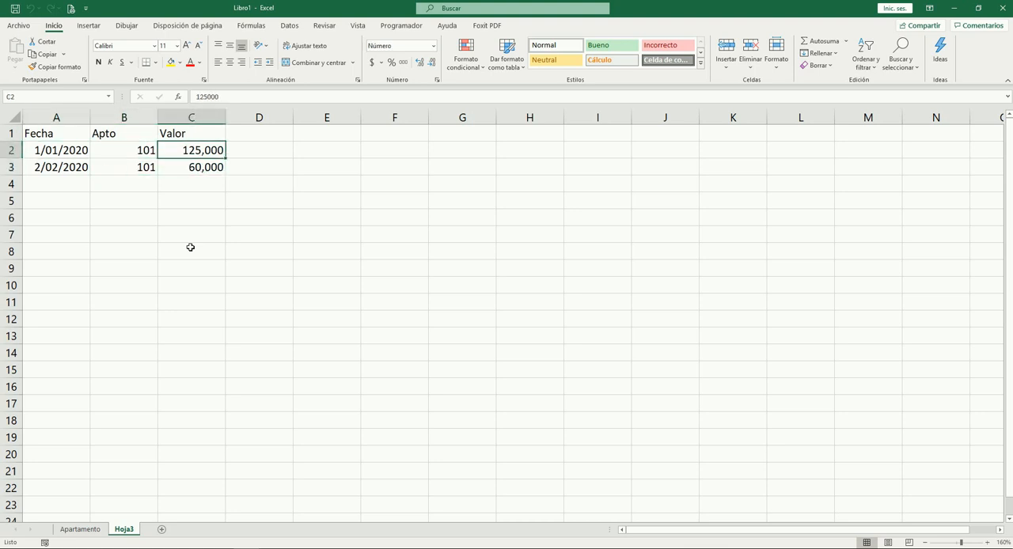
{"action": "key", "text": "Right"}
{"action": "key", "text": "Left"}
{"action": "key", "text": "Left"}
{"action": "key", "text": "Down"}
{"action": "key", "text": "Left"}
{"action": "key", "text": "Down"}
{"action": "key", "text": "Down"}
{"action": "key", "text": "Down"}
{"action": "key", "text": "Up"}
Insert a blank column before the Valor column
{"action": "key", "text": "Up"}
{"action": "key", "text": "Right"}
{"action": "key", "text": "Right"}
{"action": "key", "text": "Up"}
{"action": "key", "text": "Up"}
{"action": "key", "text": "Up"}
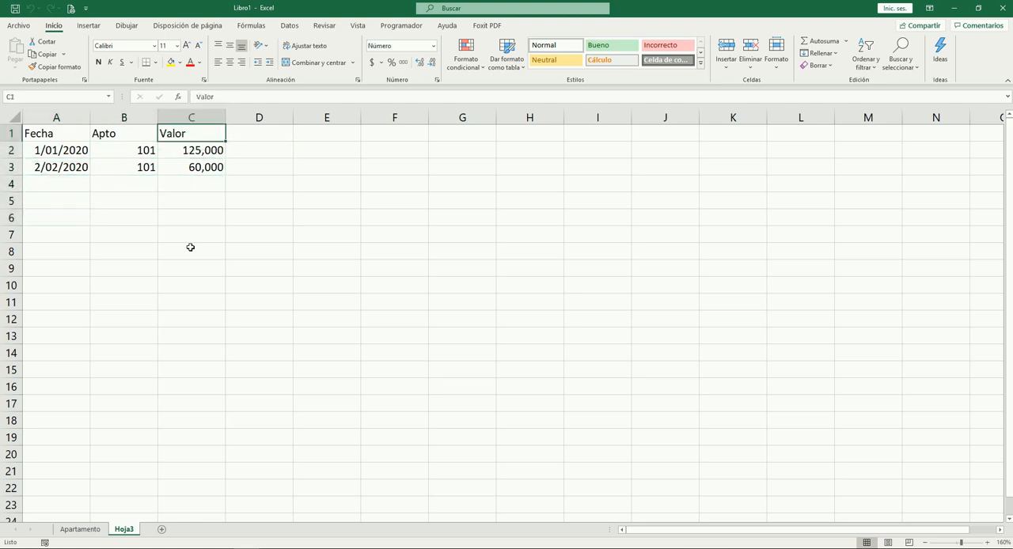
{"action": "key", "text": "ctrl+space"}
{"action": "key", "text": "ctrl+plus"}
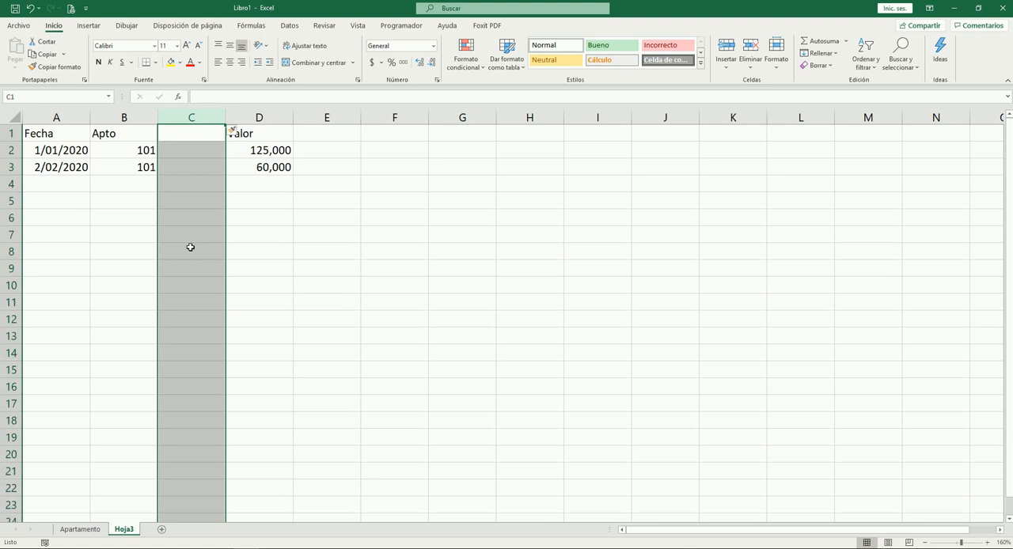
Review the Apto entries of the two records in column B
{"action": "key", "text": "Left"}
{"action": "key", "text": "Down"}
{"action": "key", "text": "Down"}
{"action": "key", "text": "Up"}
{"action": "key", "text": "Up"}
{"action": "key", "text": "Down"}
{"action": "key", "text": "Down"}
{"action": "key", "text": "Up"}
Enter the header Concepto in cell C1 of the blank column
{"action": "key", "text": "Right"}
{"action": "key", "text": "Up"}
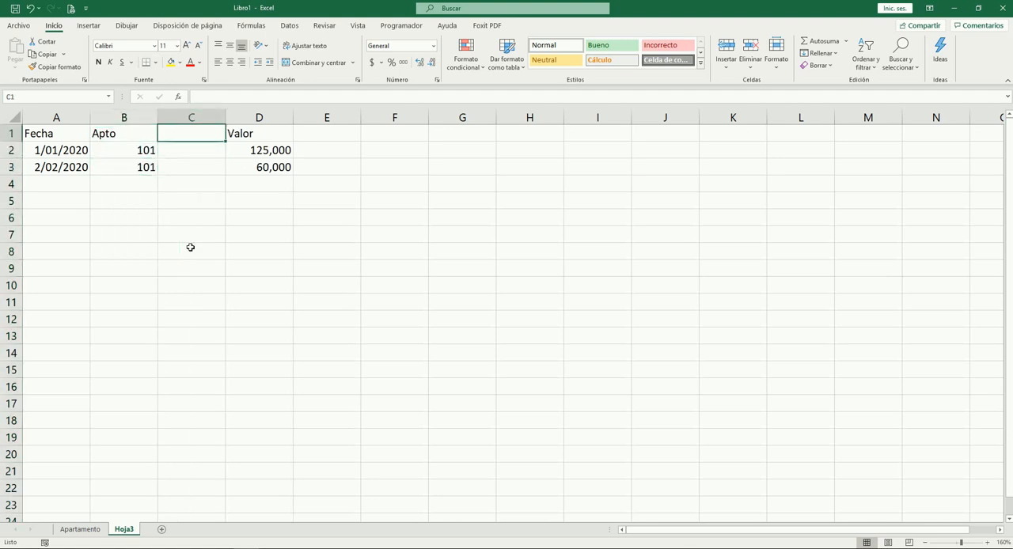
{"action": "key", "text": "Down"}
{"action": "key", "text": "Down"}
{"action": "key", "text": "Up"}
{"action": "key", "text": "Up"}
{"action": "type", "text": "Concep"}
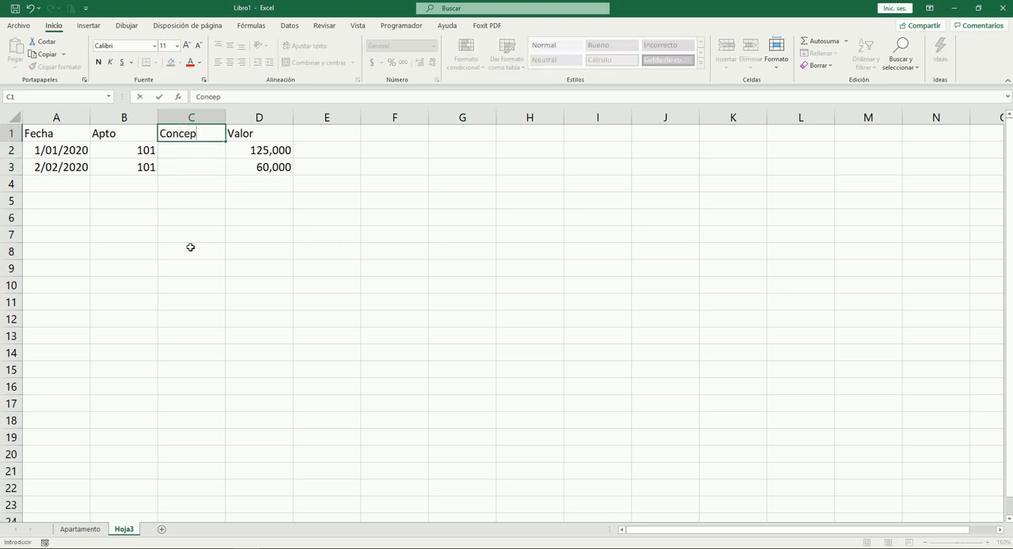
{"action": "type", "text": "to"}
{"action": "key", "text": "Tab"}
{"action": "key", "text": "Left"}
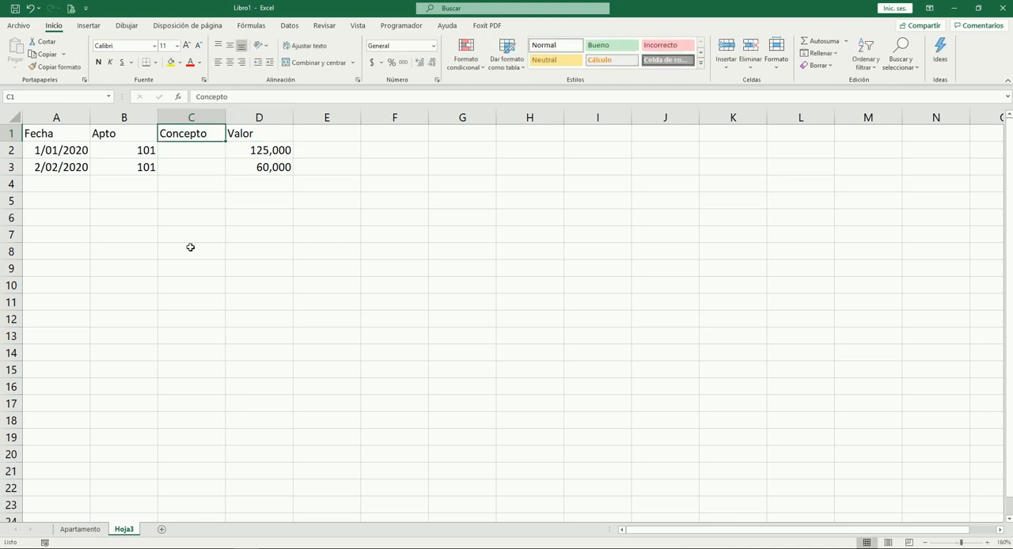
{"action": "key", "text": "ctrl+q"}
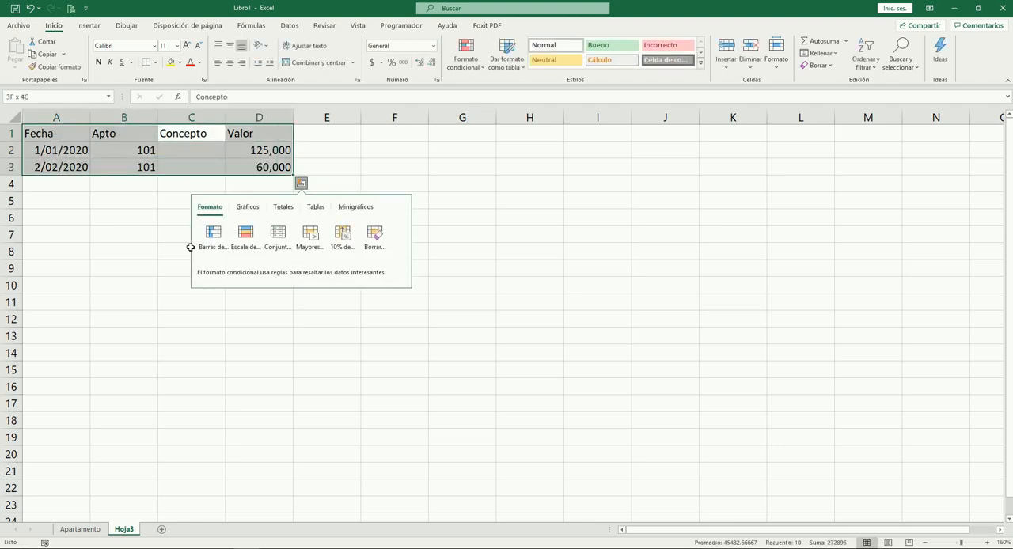
{"action": "key", "text": "Escape"}
{"action": "key", "text": "Down"}
{"action": "key", "text": "Down"}
{"action": "key", "text": "Down"}
{"action": "key", "text": "Up"}
{"action": "key", "text": "Up"}
{"action": "key", "text": "Up"}
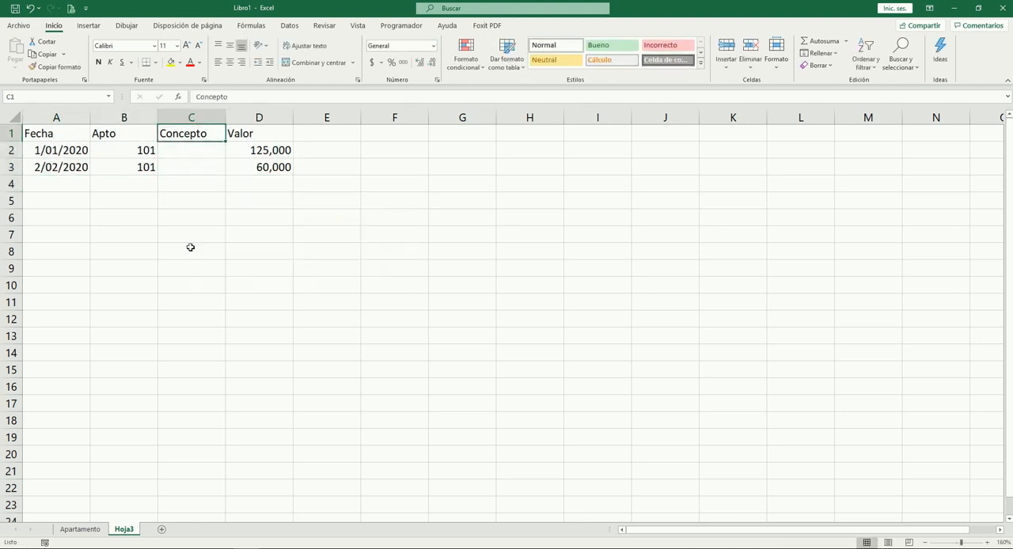
{"action": "key", "text": "Down"}
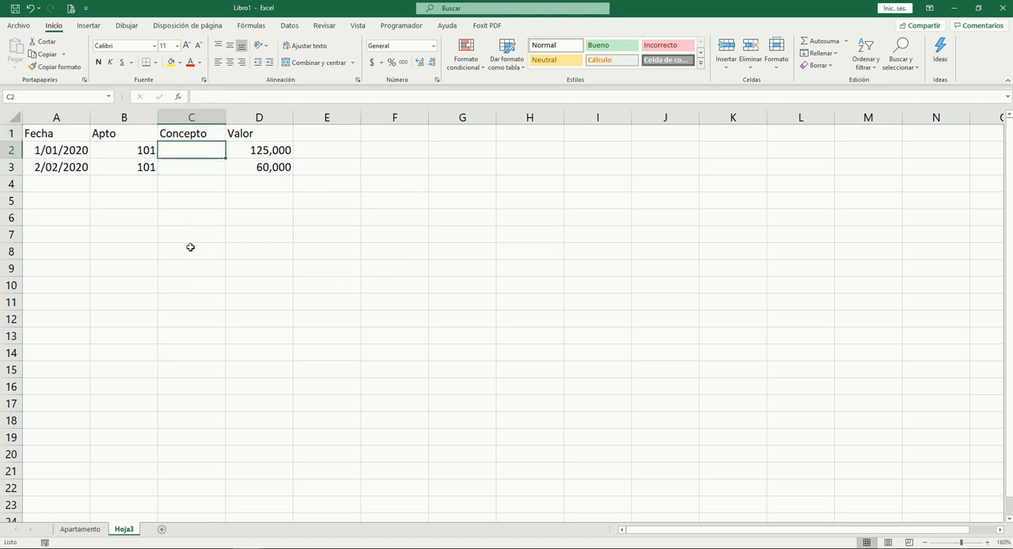
Add a new worksheet and rename it Concepto
{"action": "left_click", "coordinate": [161, 532]}
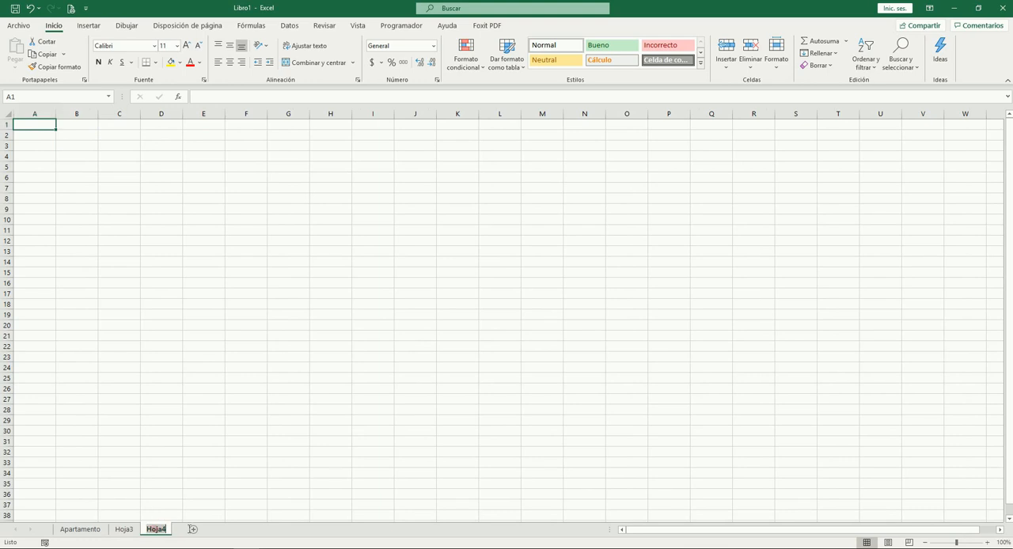
{"action": "double_click", "coordinate": [155, 529]}
{"action": "type", "text": "Co"}
{"action": "type", "text": "ne"}
{"action": "type", "text": "epto"}
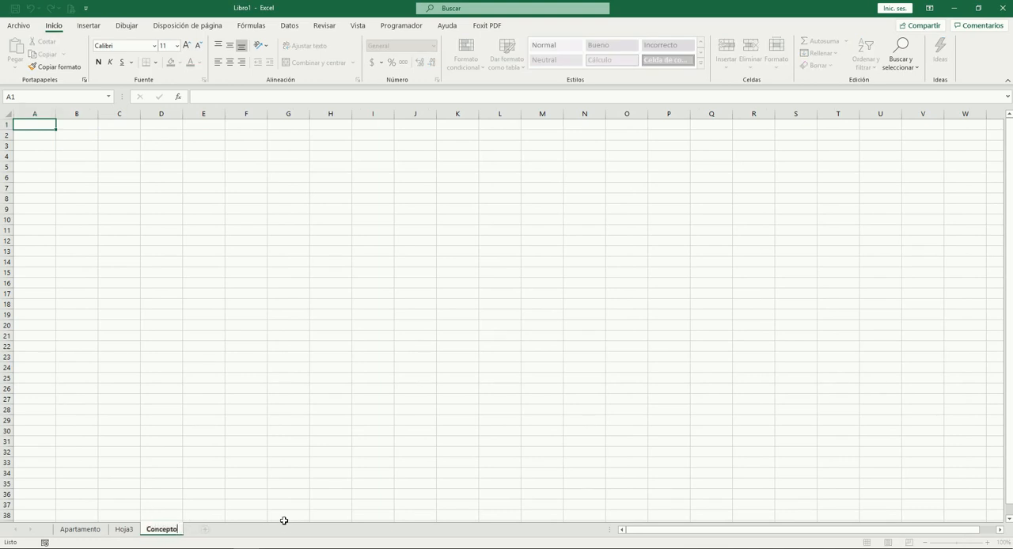
{"action": "key", "text": "Return"}
Enter the headers Código in A1 and Descripción in B1 of the Concepto sheet
{"action": "scroll", "coordinate": [127, 369], "scroll_direction": "up", "scroll_amount": 7, "text": "ctrl"}
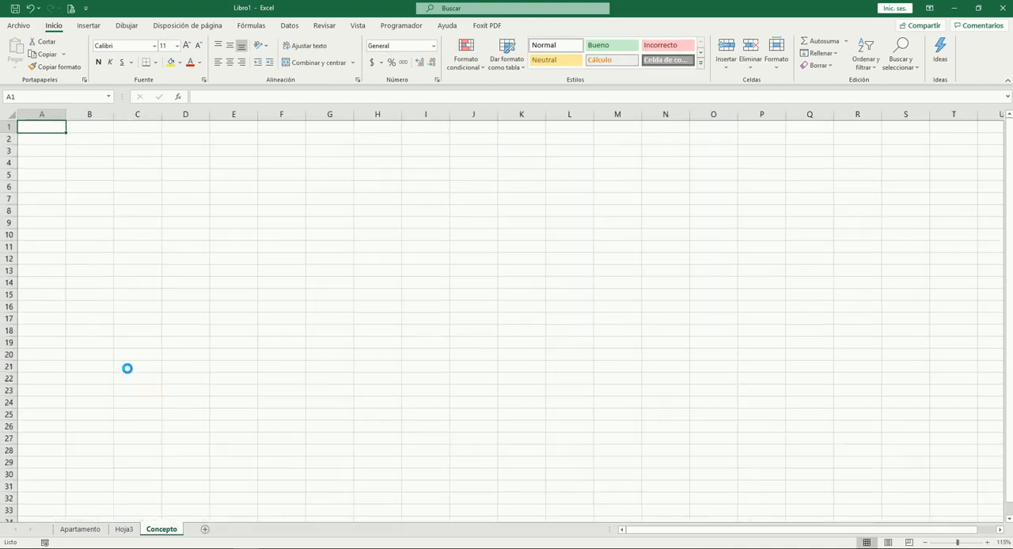
{"action": "type", "text": "Co"}
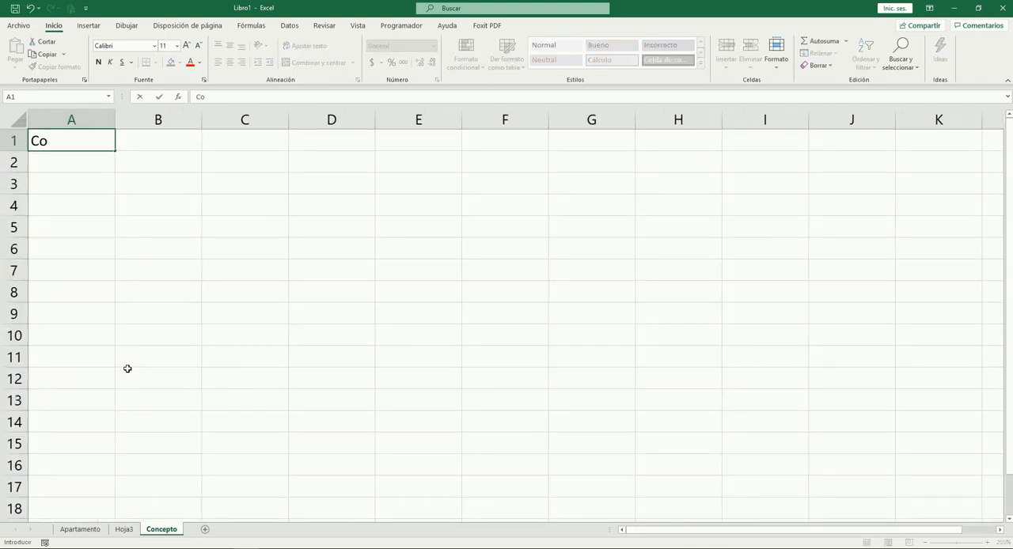
{"action": "type", "text": "ódigo"}
{"action": "key", "text": "Tab"}
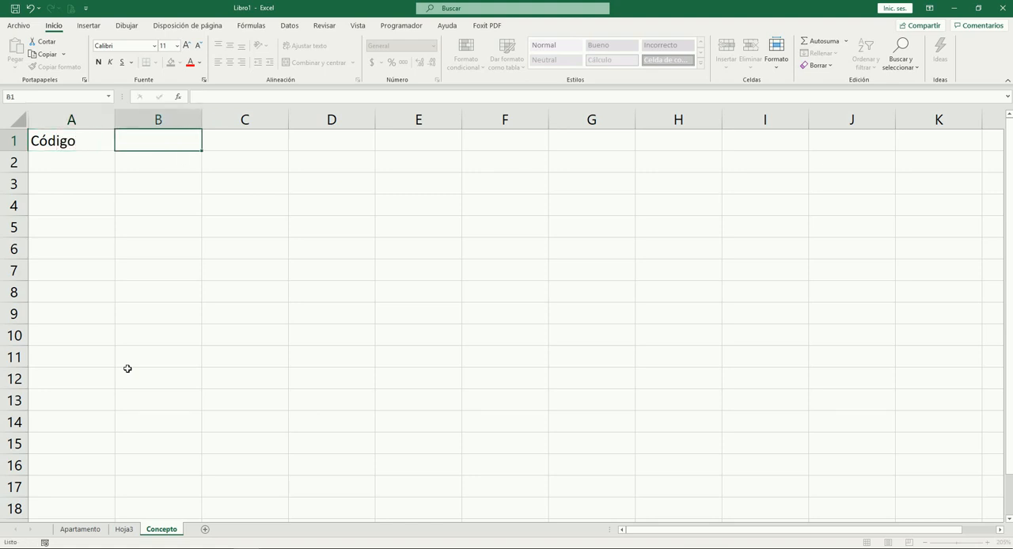
{"action": "type", "text": "Descripción"}
{"action": "key", "text": "Tab"}
{"action": "key", "text": "Return"}
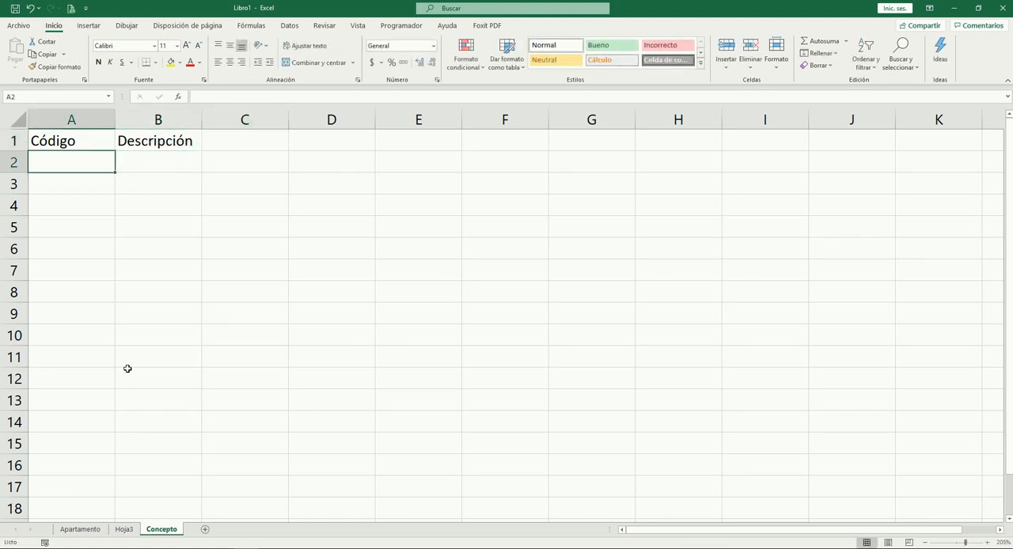
Add the first concept in row 2 with code 101 and description Pago administración
{"action": "type", "text": "101"}
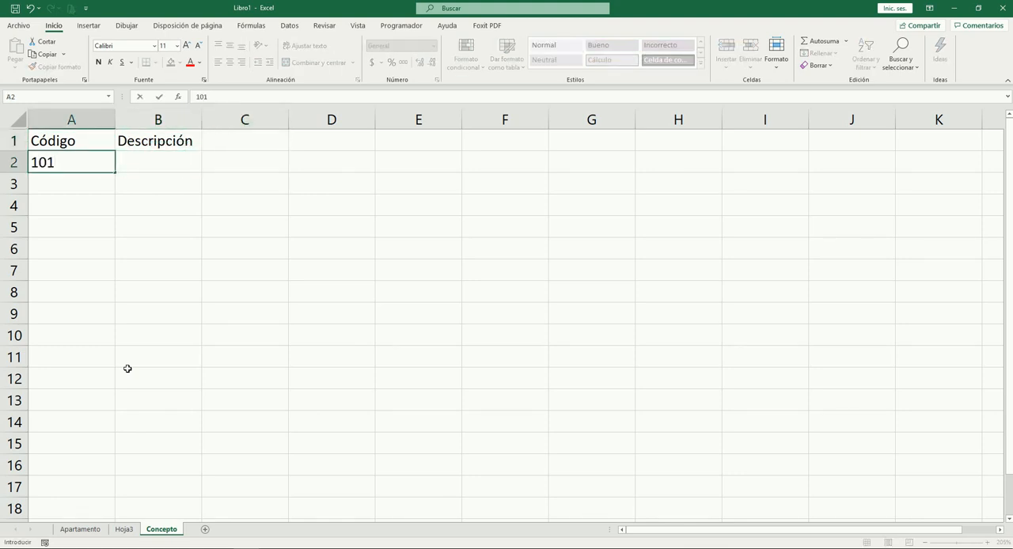
{"action": "key", "text": "Tab"}
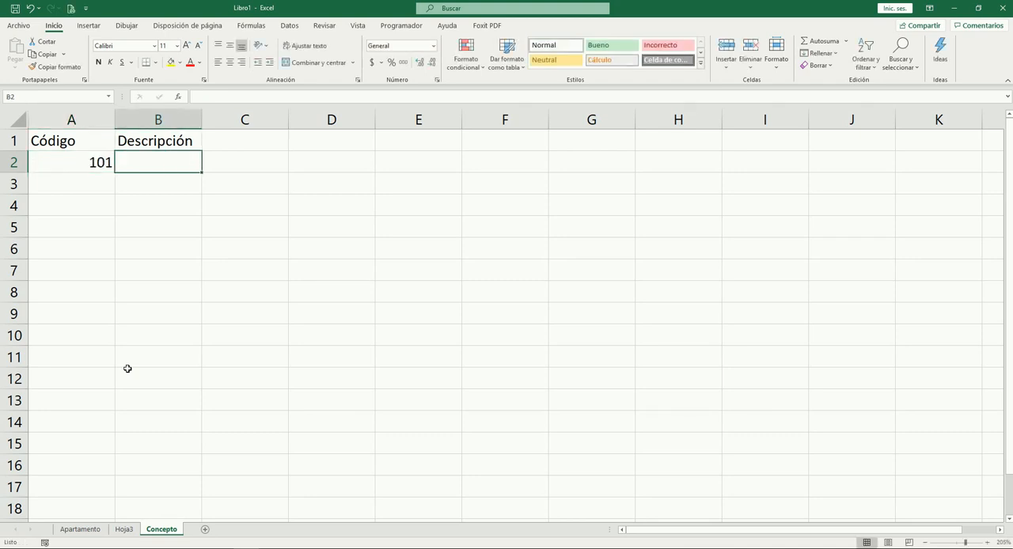
{"action": "key", "text": "Left"}
{"action": "key", "text": "Up"}
{"action": "key", "text": "Down"}
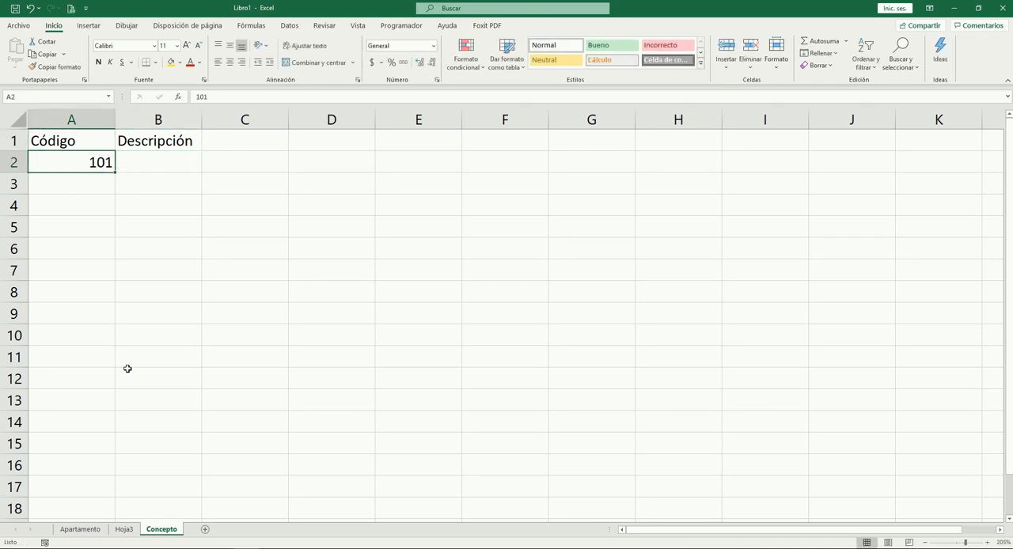
{"action": "key", "text": "Right"}
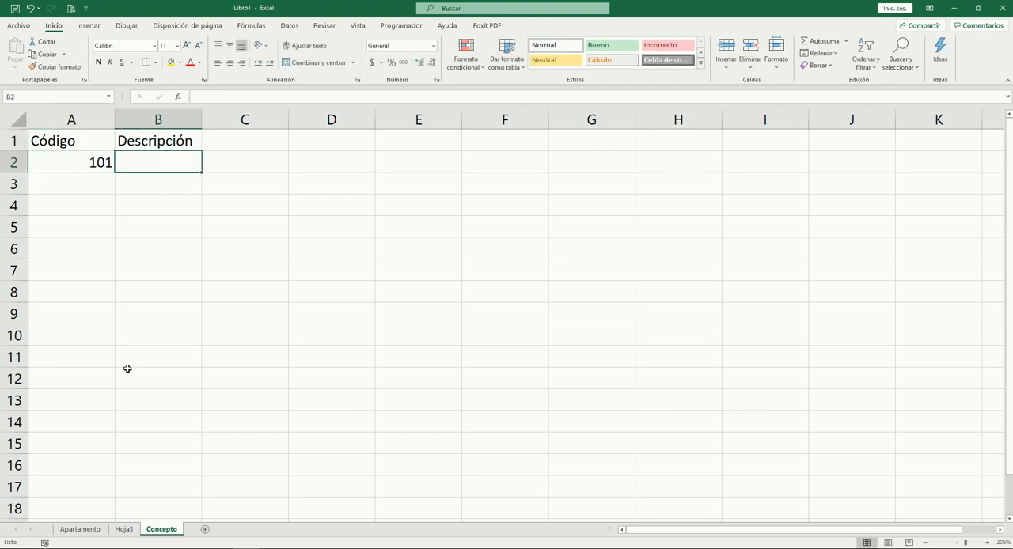
{"action": "type", "text": "Pago admnis"}
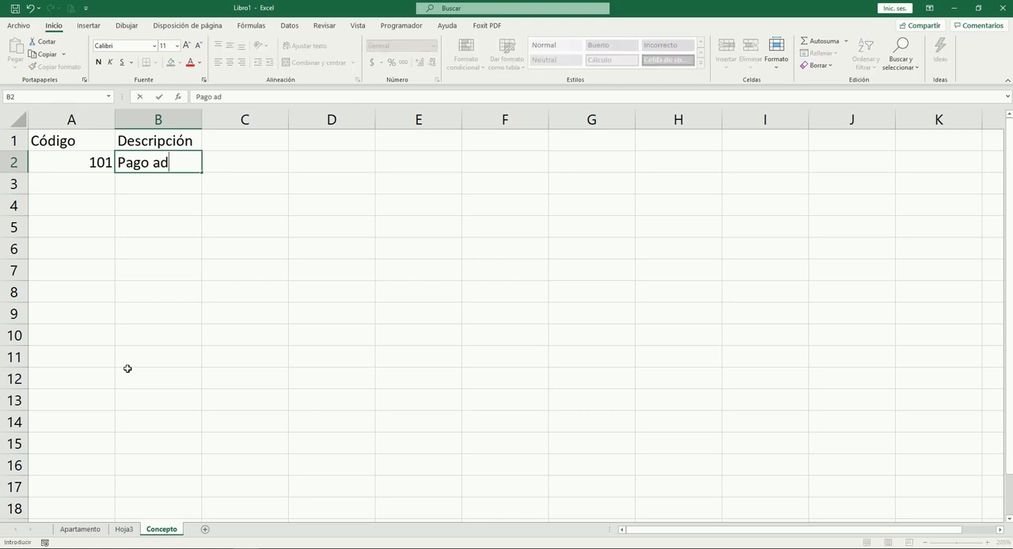
{"action": "key", "text": "BackSpace"}
{"action": "key", "text": "BackSpace"}
{"action": "key", "text": "BackSpace"}
{"action": "type", "text": "inistraci"}
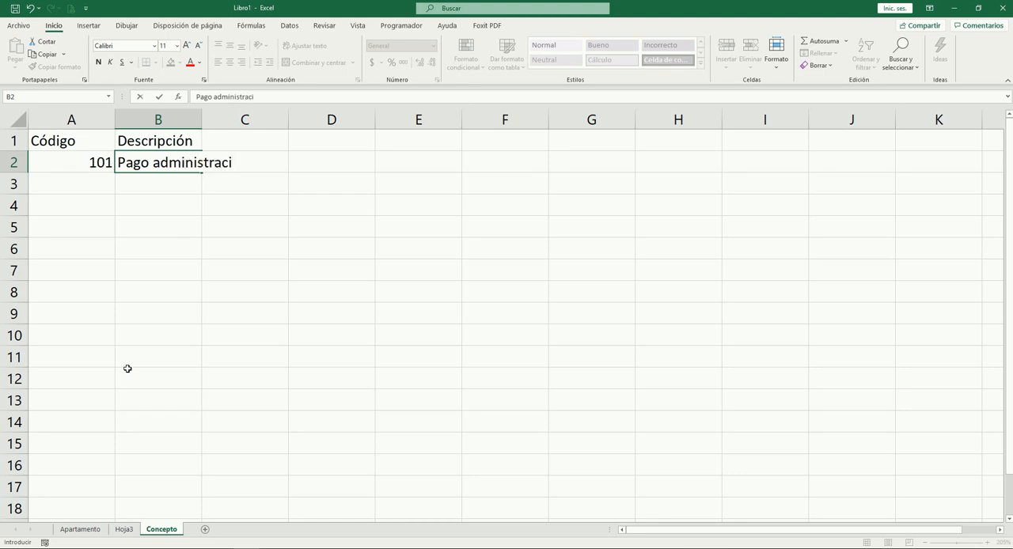
{"action": "type", "text": "ón"}
{"action": "key", "text": "Tab"}
{"action": "key", "text": "Return"}
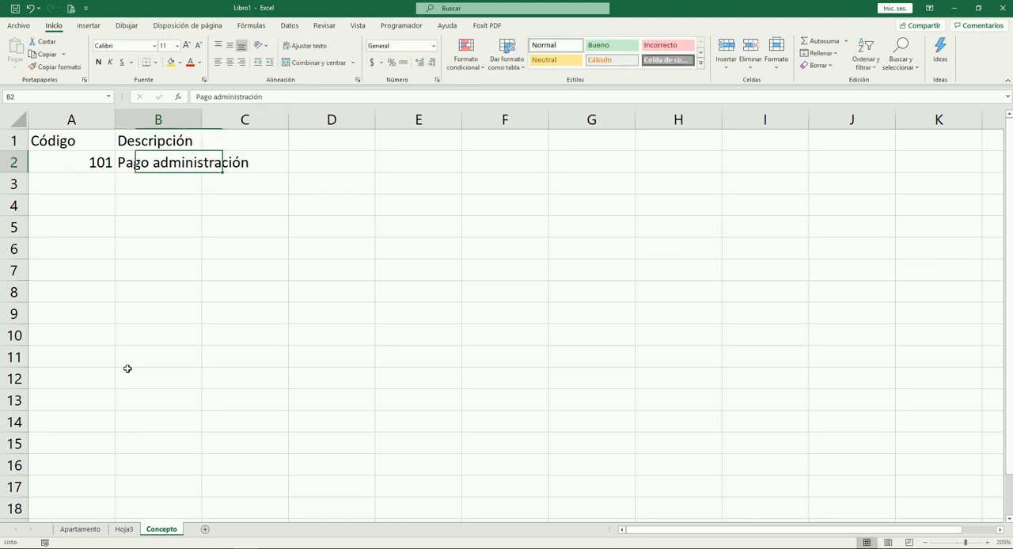
Add the second concept in row 3 with code 102 and description Pago parqueadero
{"action": "type", "text": "102"}
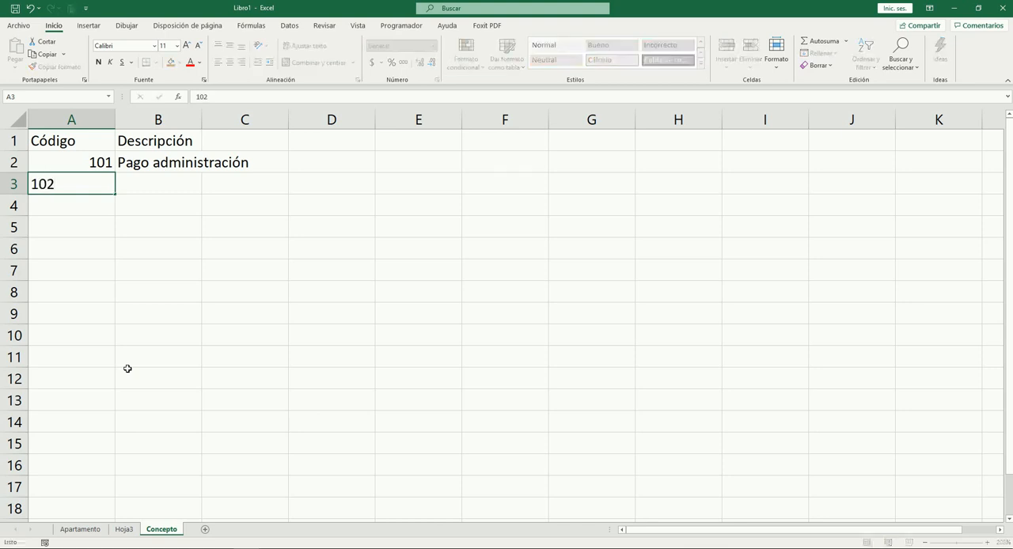
{"action": "key", "text": "Tab"}
{"action": "type", "text": "Pago "}
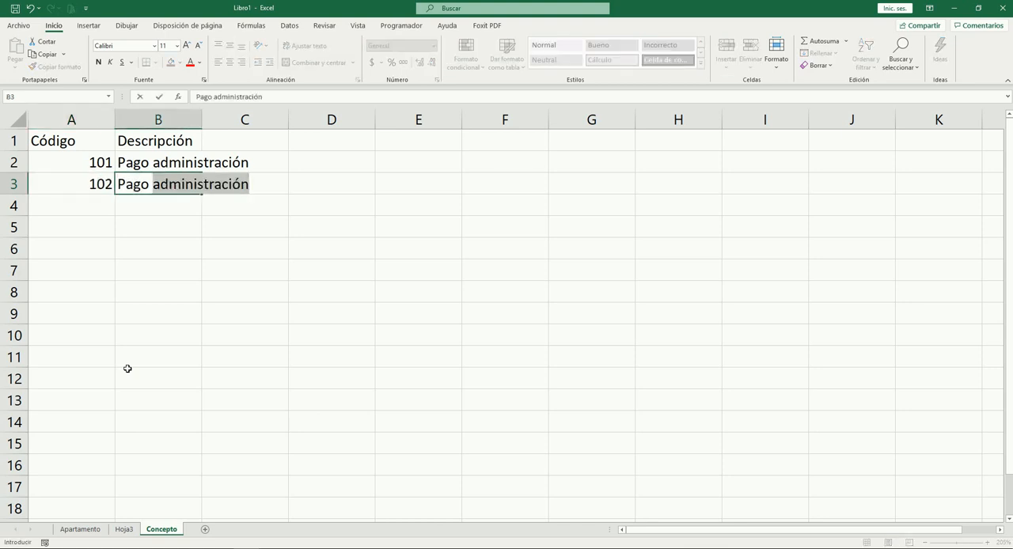
{"action": "type", "text": "parqueadero"}
{"action": "key", "text": "Return"}
{"action": "key", "text": "Left"}
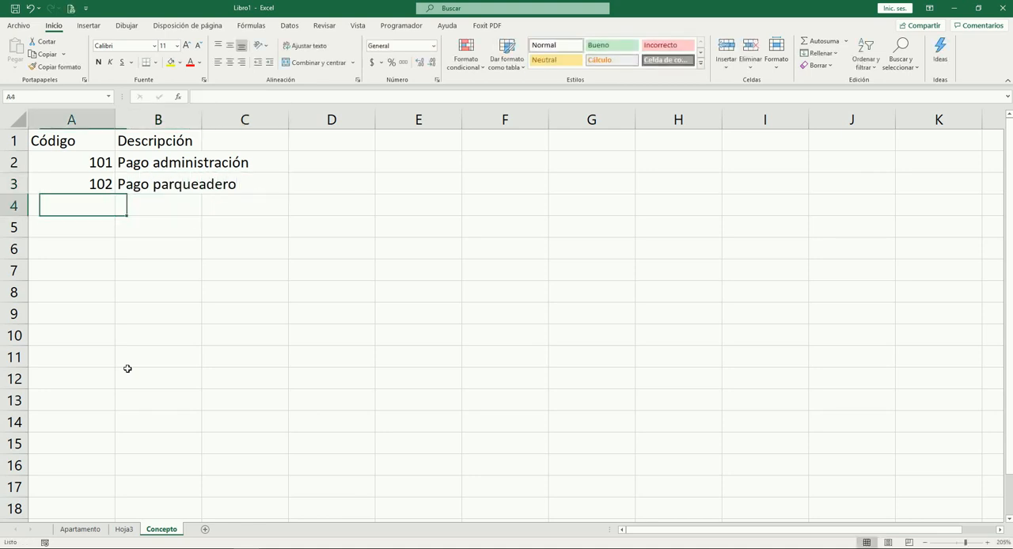
Enter the code 103 in cell A4 and center the contents of the whole Código column
{"action": "type", "text": "103"}
{"action": "key", "text": "Tab"}
{"action": "key", "text": "Left"}
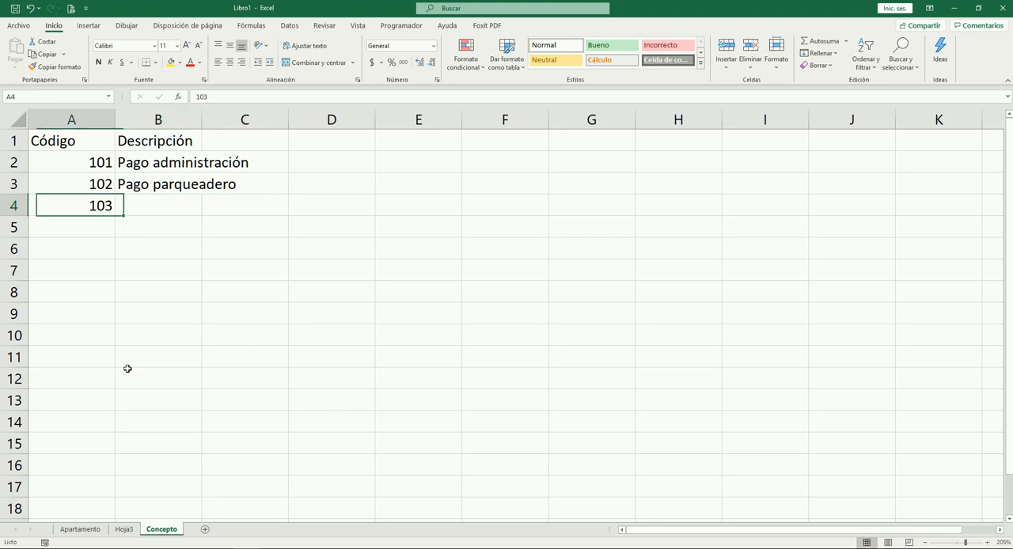
{"action": "key", "text": "ctrl+space"}
{"action": "key", "text": "alt+o"}
{"action": "key", "text": "a"}
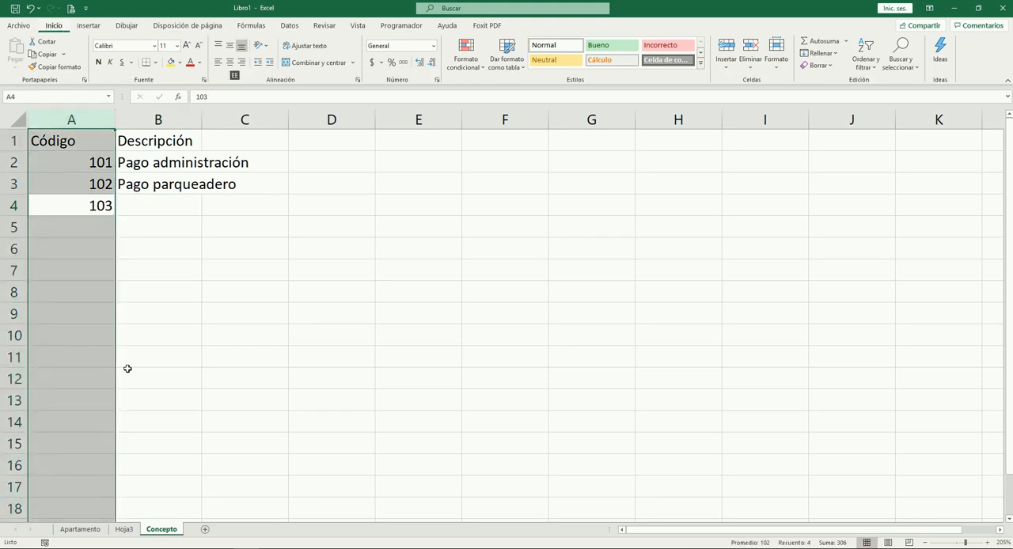
{"action": "key", "text": "c"}
Make the headers Código and Descripción in A1:B1 bold
{"action": "key", "text": "Right"}
{"action": "key", "text": "Up"}
{"action": "key", "text": "Up"}
Autofit the width of the Descripción column to its contents
{"action": "key", "text": "Up"}
{"action": "key", "text": "shift+Left"}
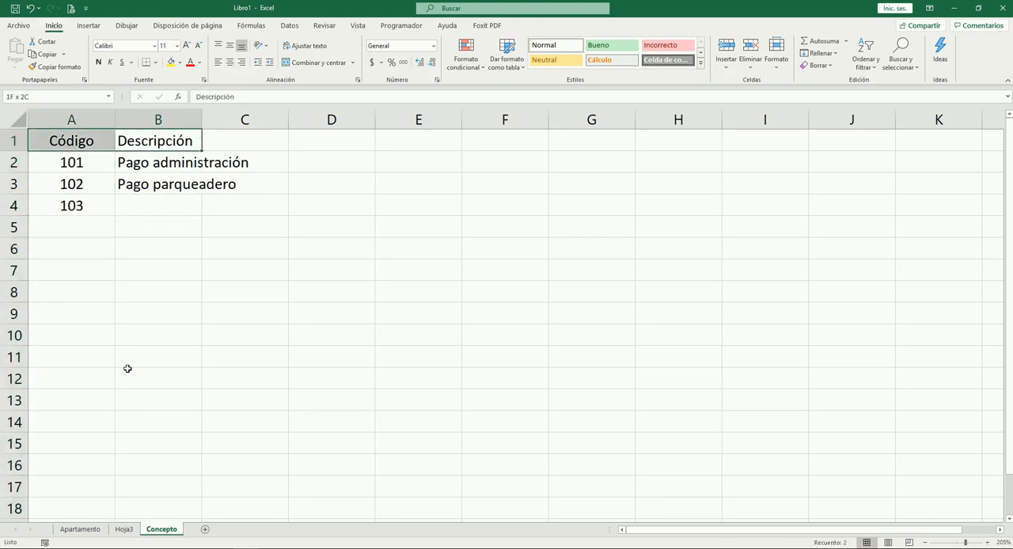
{"action": "key", "text": "ctrl+n"}
{"action": "key", "text": "Down"}
{"action": "key", "text": "Right"}
{"action": "key", "text": "Down"}
{"action": "key", "text": "Up"}
{"action": "key", "text": "Left"}
{"action": "key", "text": "ctrl+space"}
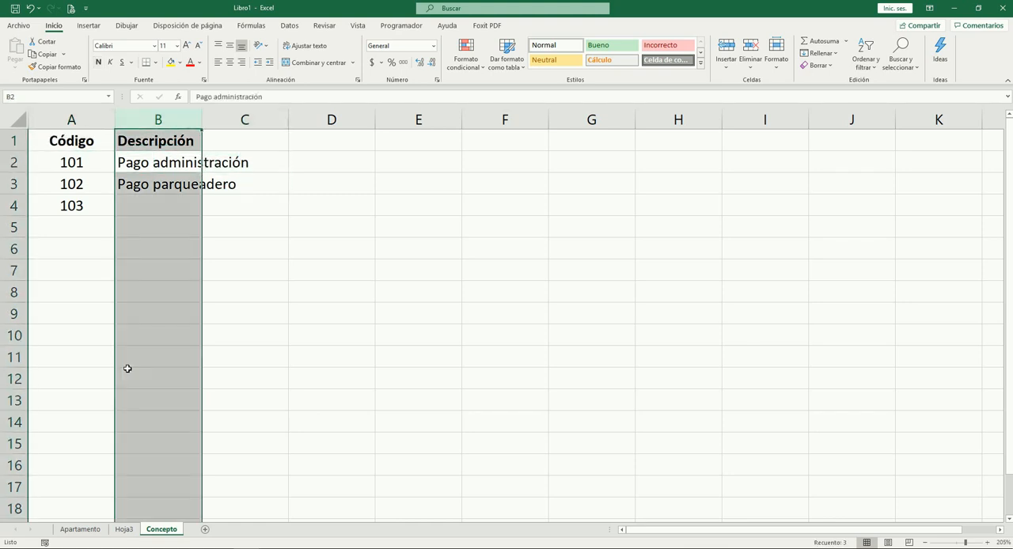
{"action": "key", "text": "alt+f"}
{"action": "key", "text": "c"}
{"action": "key", "text": "a"}
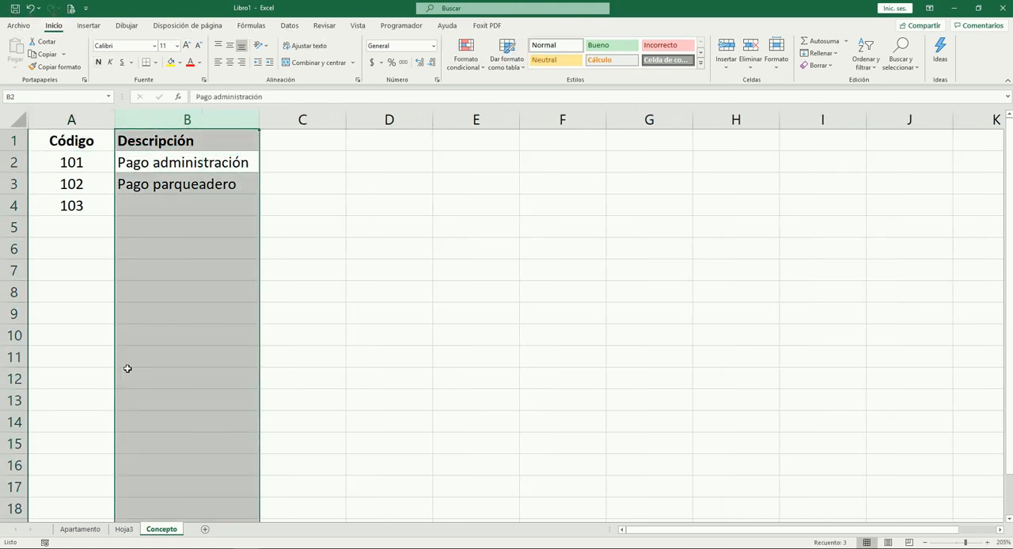
Review the descriptions of the first concepts in column B
{"action": "key", "text": "Down"}
{"action": "key", "text": "Down"}
{"action": "key", "text": "Up"}
{"action": "key", "text": "Up"}
{"action": "key", "text": "Down"}
{"action": "key", "text": "Up"}
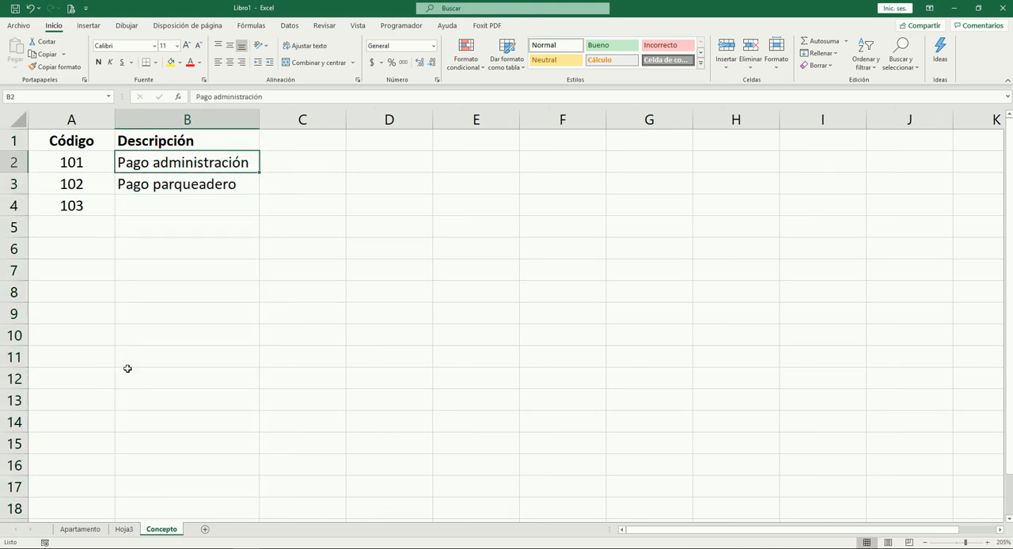
{"action": "key", "text": "Down"}
{"action": "key", "text": "Up"}
{"action": "key", "text": "Up"}
{"action": "key", "text": "Down"}
{"action": "key", "text": "Down"}
{"action": "key", "text": "Down"}
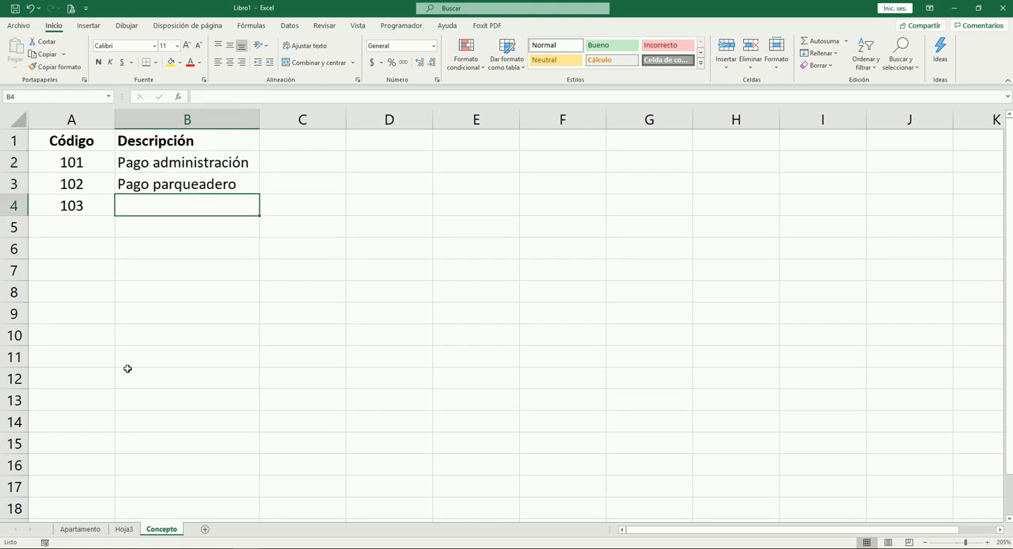
Enter Cuota Extraordinaria in cell B4 as the description of code 103
{"action": "type", "text": "Cu"}
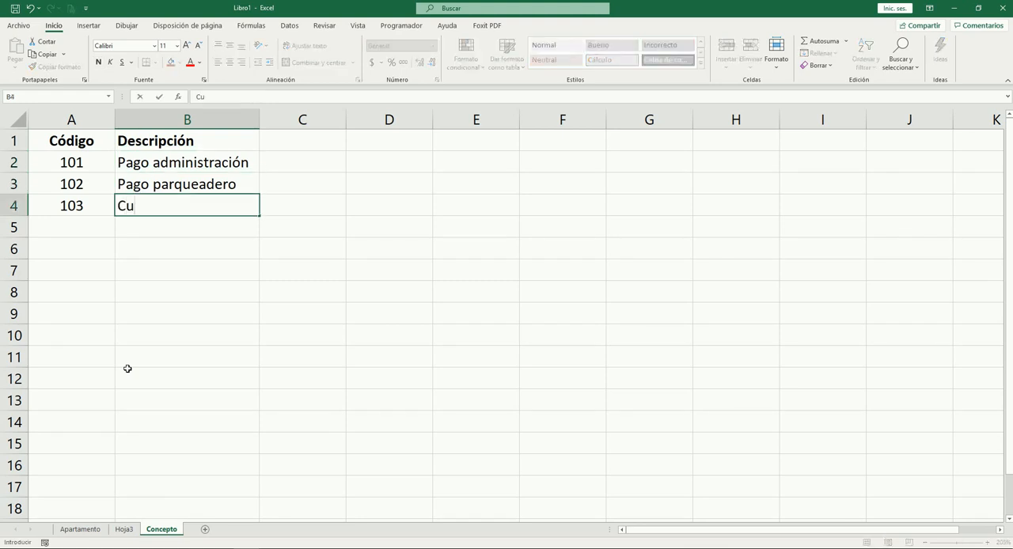
{"action": "type", "text": "ota Extraordi"}
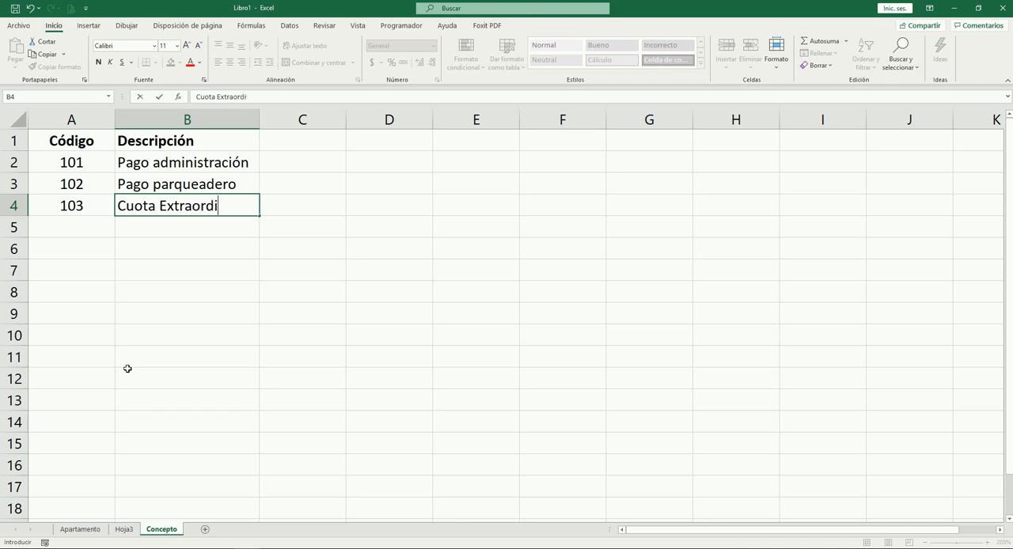
{"action": "type", "text": "naria"}
{"action": "key", "text": "Return"}
Add a concept in row 5 with code 104 and description Pago de multo
{"action": "type", "text": "10"}
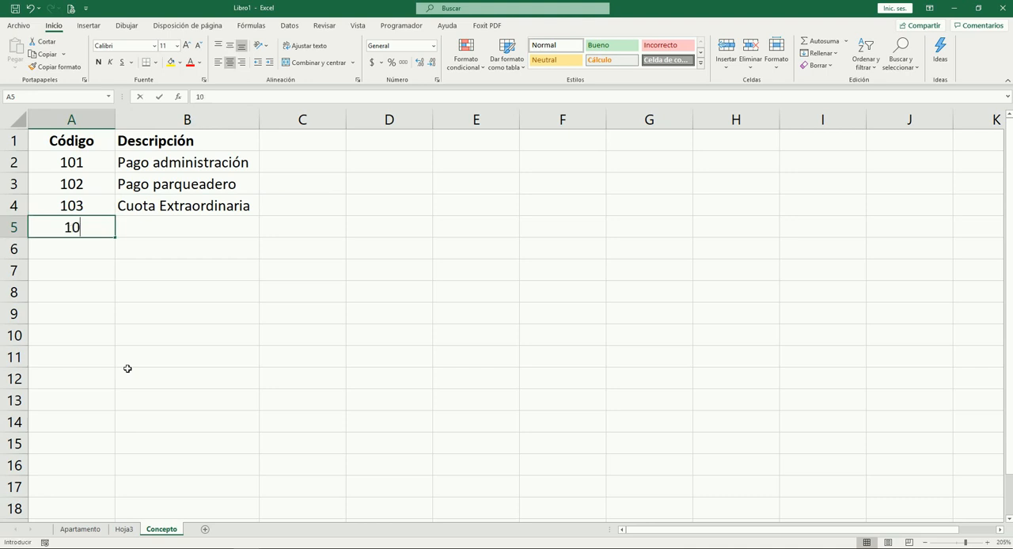
{"action": "type", "text": "4"}
{"action": "key", "text": "Tab"}
{"action": "type", "text": "Pago de mu"}
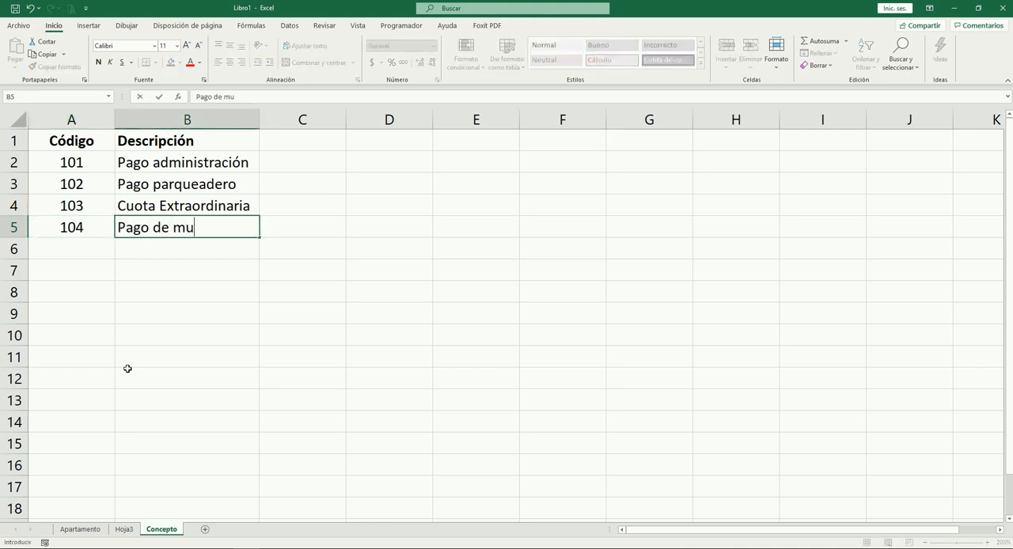
{"action": "type", "text": "lto"}
{"action": "key", "text": "shift+Tab"}
Review the group of concepts with codes 101 to 104 in rows 2 to 5
{"action": "key", "text": "shift+Up"}
{"action": "key", "text": "shift+Up"}
{"action": "key", "text": "shift+Up"}
{"action": "key", "text": "shift+Right"}
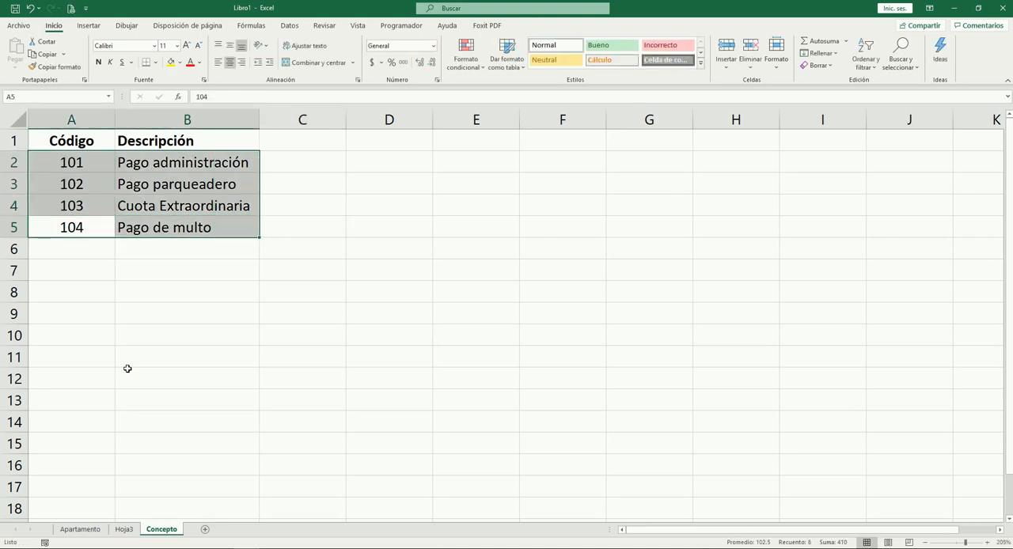
{"action": "key", "text": "Down"}
{"action": "key", "text": "Down"}
{"action": "key", "text": "Up"}
{"action": "key", "text": "Up"}
{"action": "key", "text": "Up"}
{"action": "key", "text": "Up"}
{"action": "key", "text": "Up"}
{"action": "key", "text": "Down"}
{"action": "key", "text": "Down"}
{"action": "key", "text": "Down"}
{"action": "key", "text": "Up"}
{"action": "key", "text": "Up"}
{"action": "key", "text": "Up"}
{"action": "key", "text": "Down"}
{"action": "key", "text": "Down"}
{"action": "key", "text": "Down"}
{"action": "key", "text": "Down"}
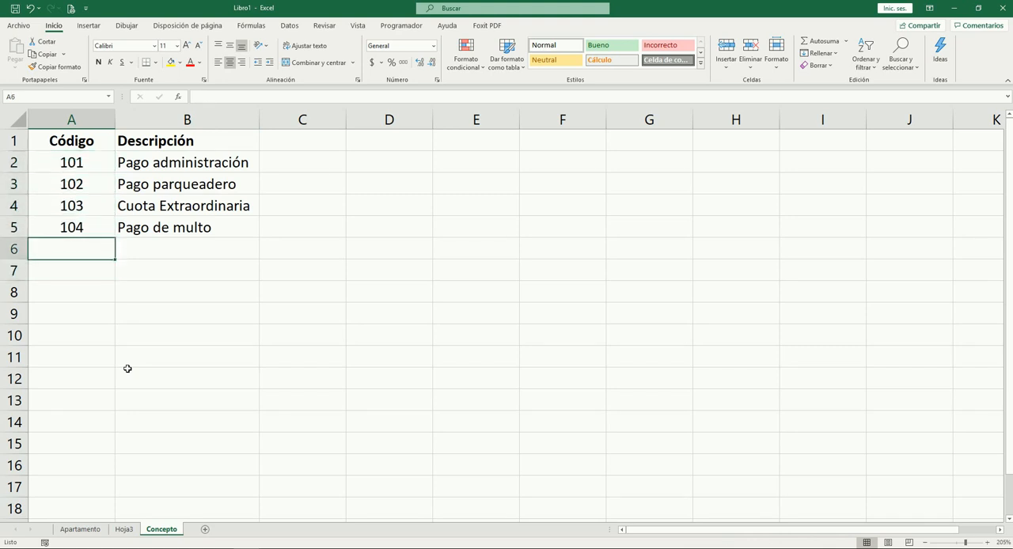
Add a concept in row 6 with code 201 and description Servicio de energía
{"action": "type", "text": "201"}
{"action": "key", "text": "Tab"}
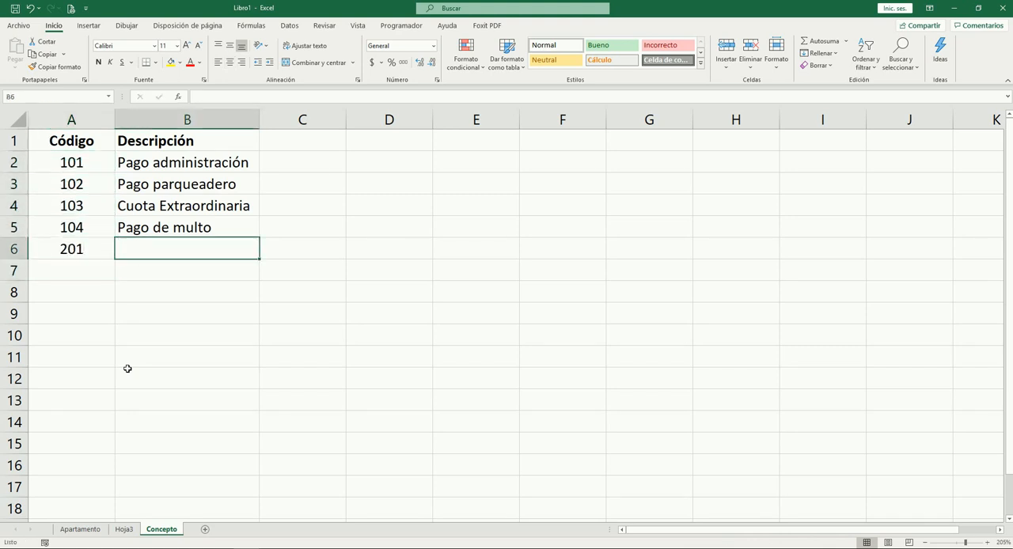
{"action": "type", "text": "Servicio "}
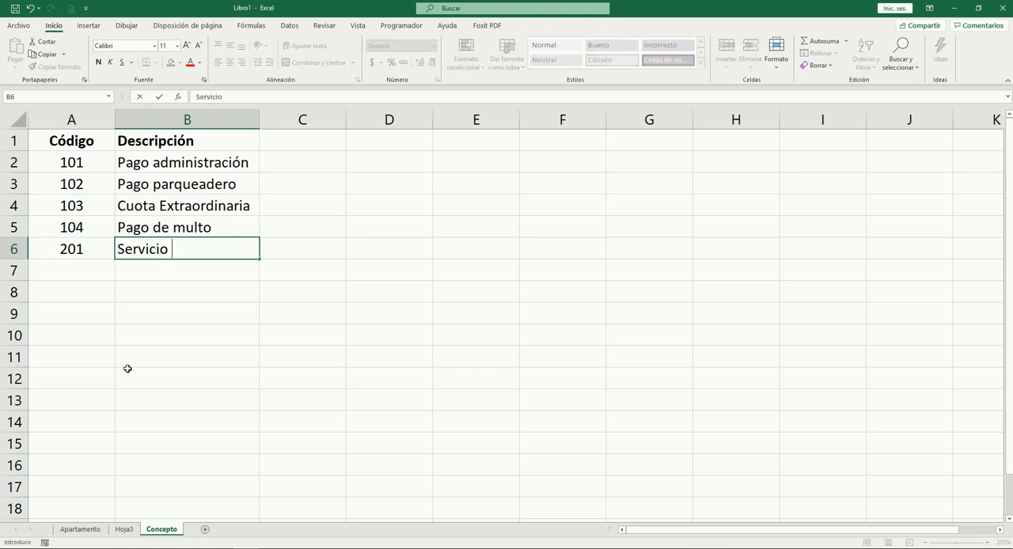
{"action": "type", "text": "de energ"}
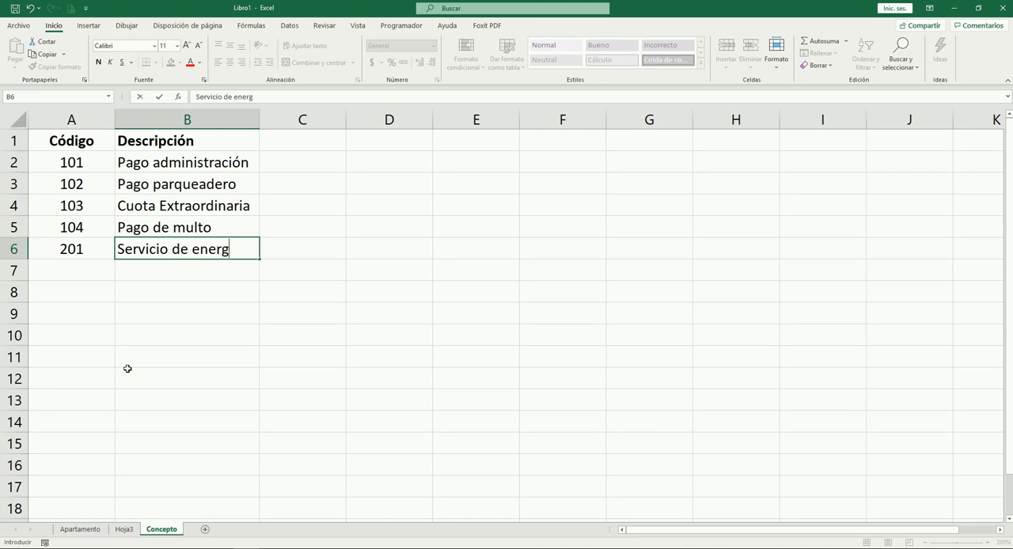
{"action": "type", "text": "ía"}
{"action": "key", "text": "Tab"}
{"action": "key", "text": "Left"}
{"action": "key", "text": "Left"}
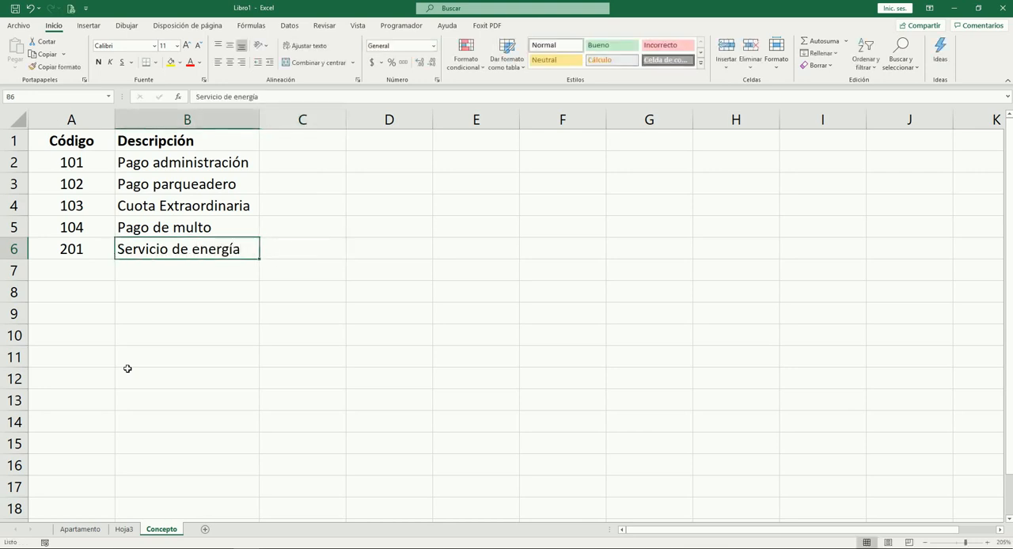
Enter the code 202 in cell A7 of the Código column
{"action": "key", "text": "Down"}
{"action": "type", "text": "202"}
{"action": "key", "text": "Tab"}
{"action": "key", "text": "Left"}
Review the codes in column A, comparing the 100 series with the 200 series
{"action": "key", "text": "Up"}
{"action": "key", "text": "Up"}
{"action": "key", "text": "Up"}
{"action": "key", "text": "Up"}
{"action": "key", "text": "Up"}
{"action": "key", "text": "Up"}
{"action": "key", "text": "Down"}
{"action": "key", "text": "Down"}
{"action": "key", "text": "Down"}
{"action": "key", "text": "Down"}
{"action": "key", "text": "Down"}
{"action": "key", "text": "Up"}
{"action": "key", "text": "Up"}
{"action": "key", "text": "Down"}
{"action": "key", "text": "Down"}
{"action": "key", "text": "Down"}
Copy the description Servicio de energía from cell B6 into B7 beside code 202
{"action": "key", "text": "Down"}
{"action": "key", "text": "Up"}
{"action": "key", "text": "Up"}
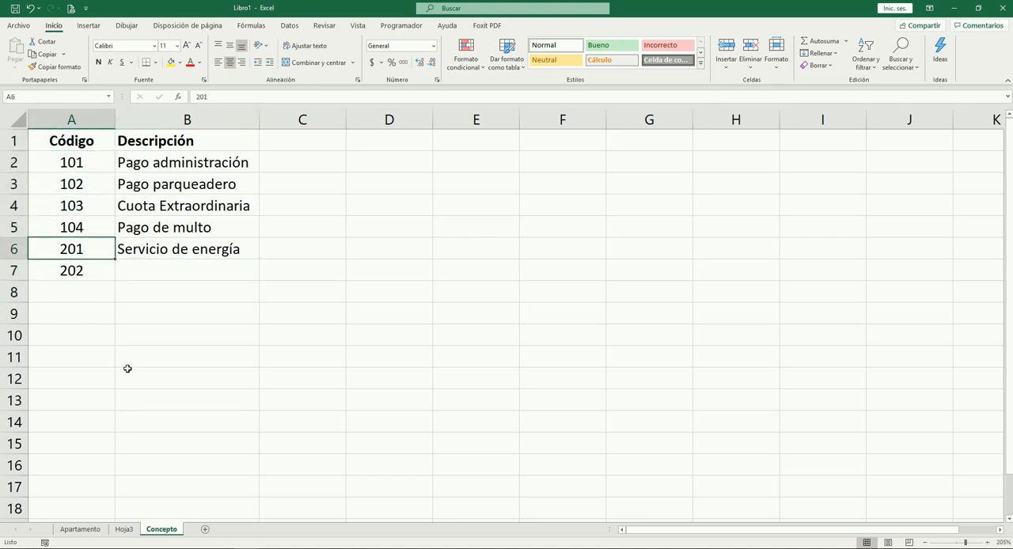
{"action": "key", "text": "Down"}
{"action": "key", "text": "Right"}
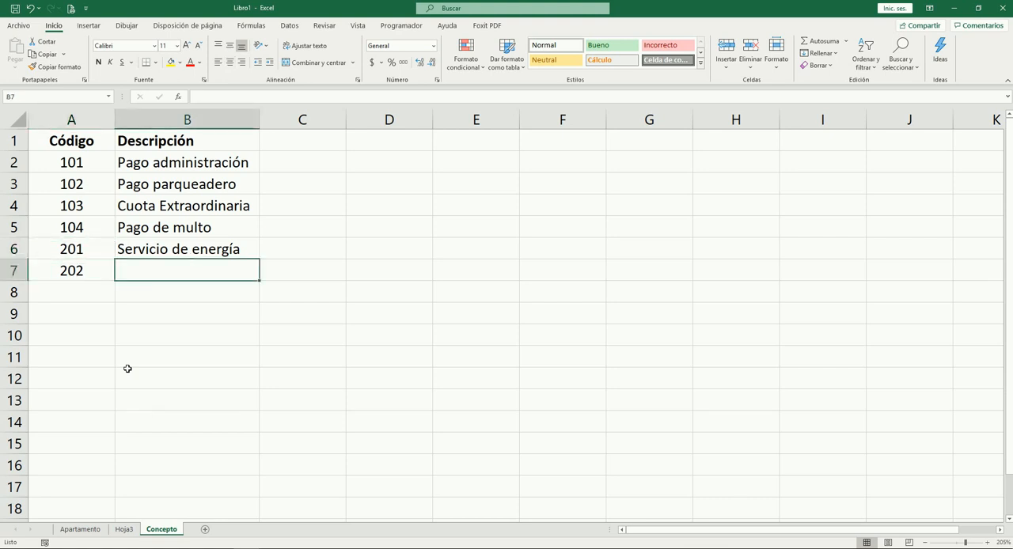
{"action": "key", "text": "Up"}
{"action": "key", "text": "ctrl+c"}
{"action": "key", "text": "Down"}
{"action": "key", "text": "Return"}
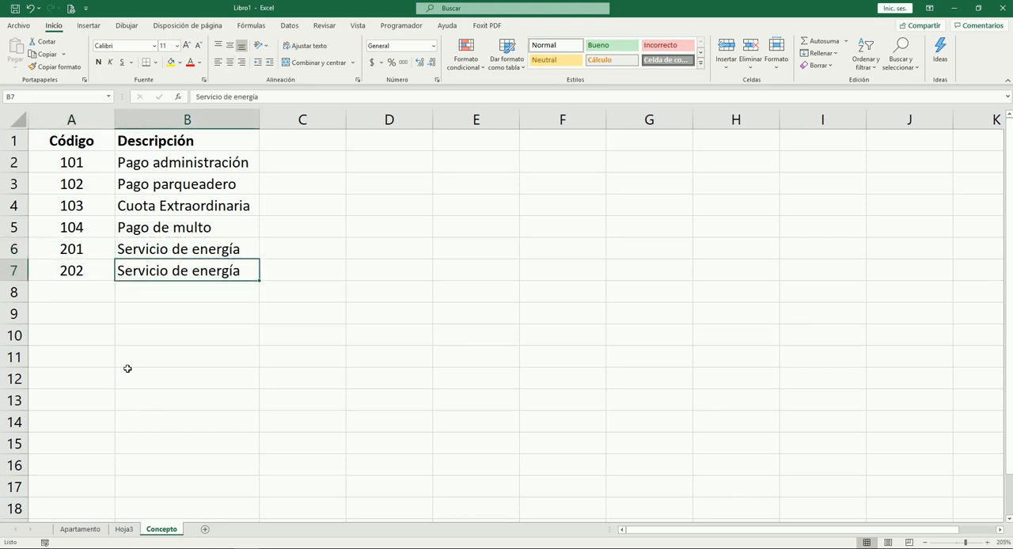
Change the description in cell B7 to Servicio de alcantarillado
{"action": "key", "text": "BackSpace"}
{"action": "key", "text": "BackSpace"}
{"action": "key", "text": "BackSpace"}
{"action": "key", "text": "BackSpace"}
{"action": "key", "text": "BackSpace"}
{"action": "key", "text": "BackSpace"}
{"action": "key", "text": "BackSpace"}
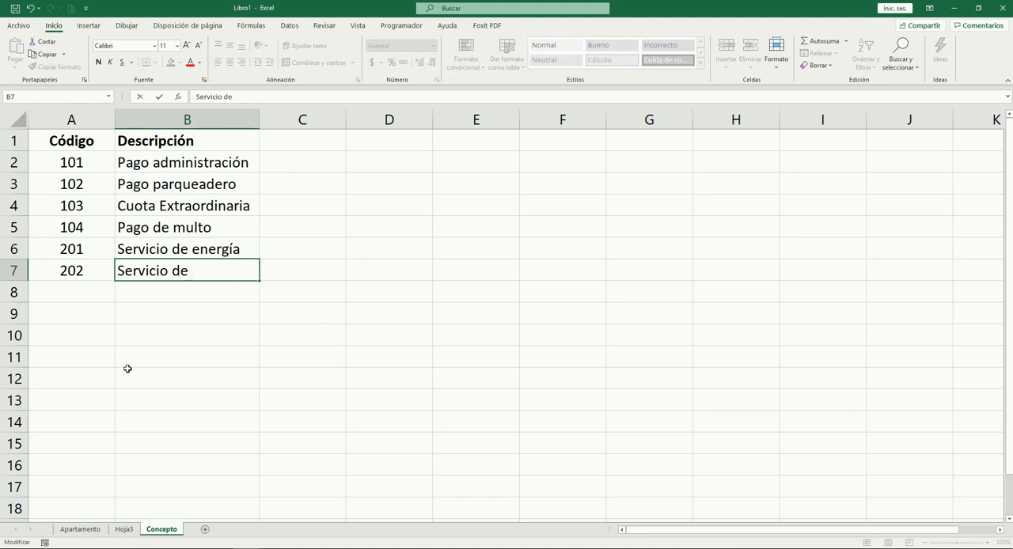
{"action": "type", "text": "alcantar"}
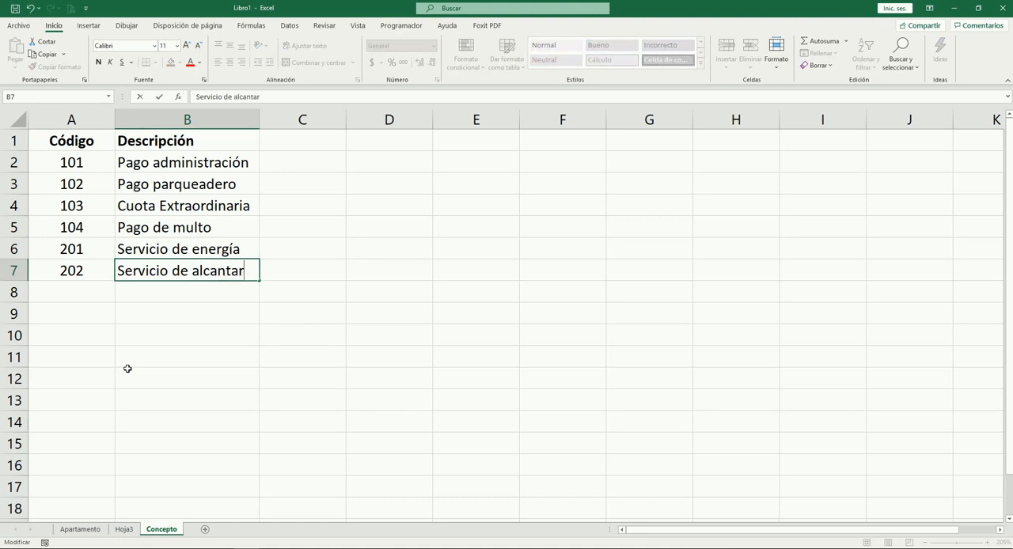
{"action": "type", "text": "illado"}
{"action": "key", "text": "Tab"}
Autofit the width of column B to the description in cell B7
{"action": "key", "text": "Left"}
{"action": "key", "text": "alt+t"}
{"action": "key", "text": "c"}
{"action": "key", "text": "a"}
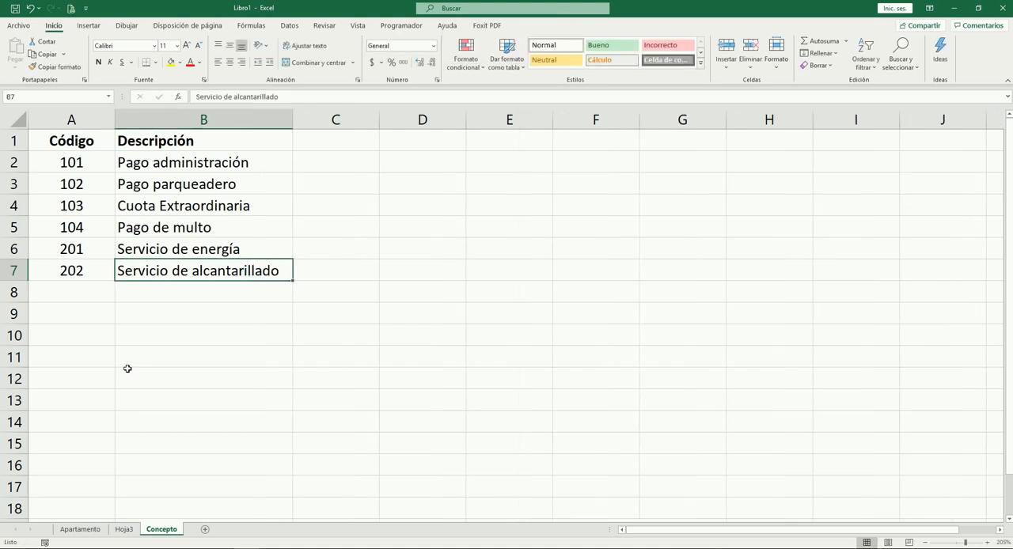
Add a concept in row 8 with code 203 and description Pago aseo
{"action": "key", "text": "Down"}
{"action": "key", "text": "Left"}
{"action": "type", "text": "203"}
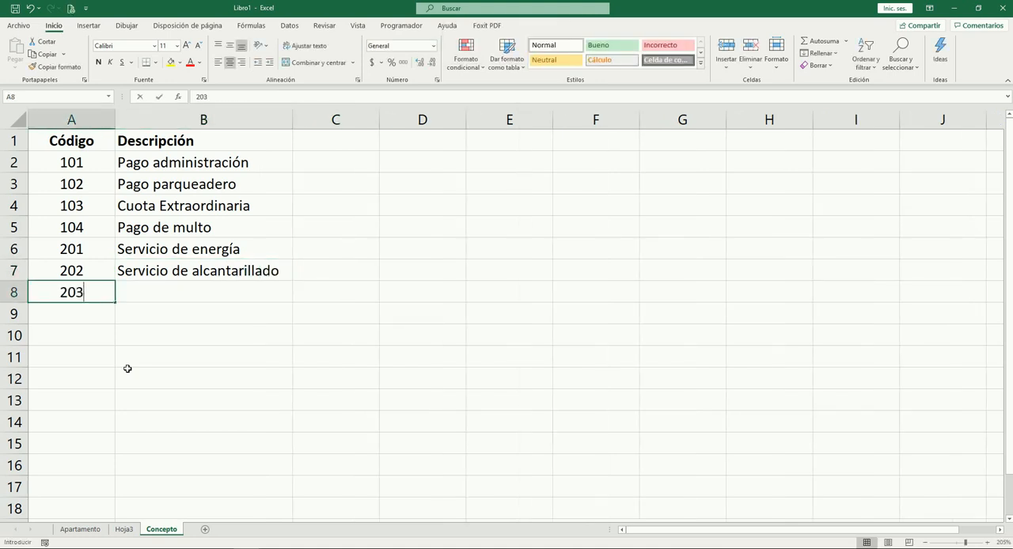
{"action": "key", "text": "Tab"}
{"action": "type", "text": "P"}
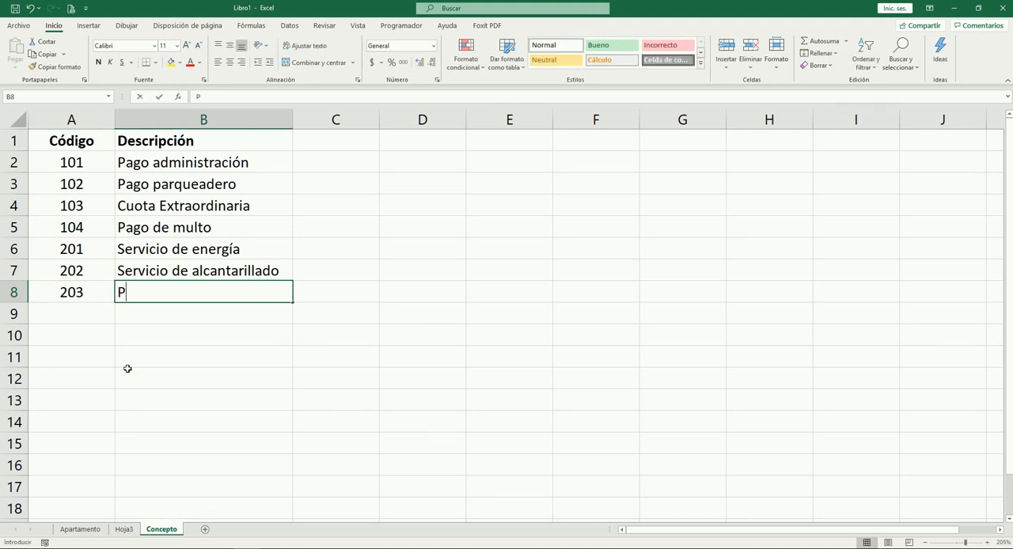
{"action": "type", "text": "ago aseo"}
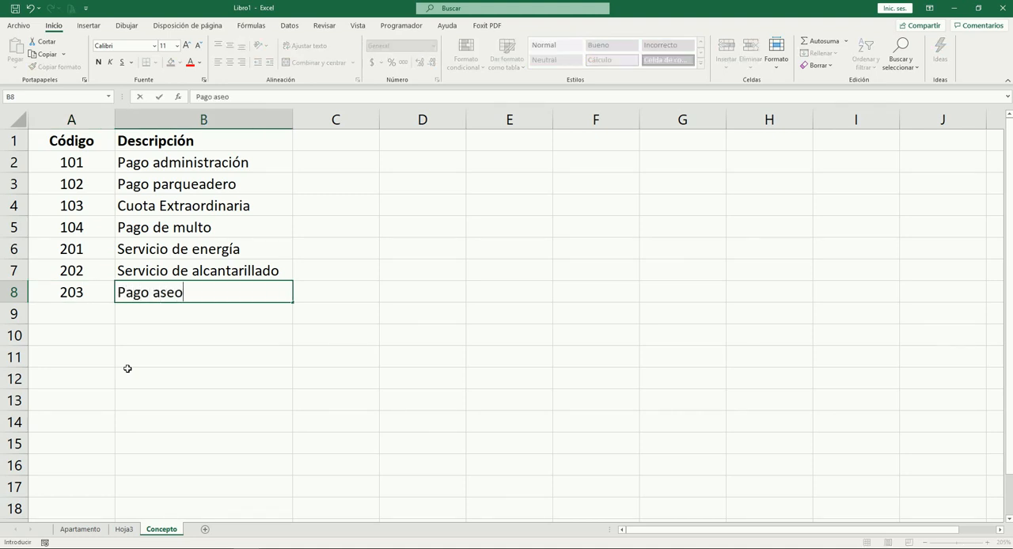
{"action": "key", "text": "Tab"}
{"action": "key", "text": "Return"}
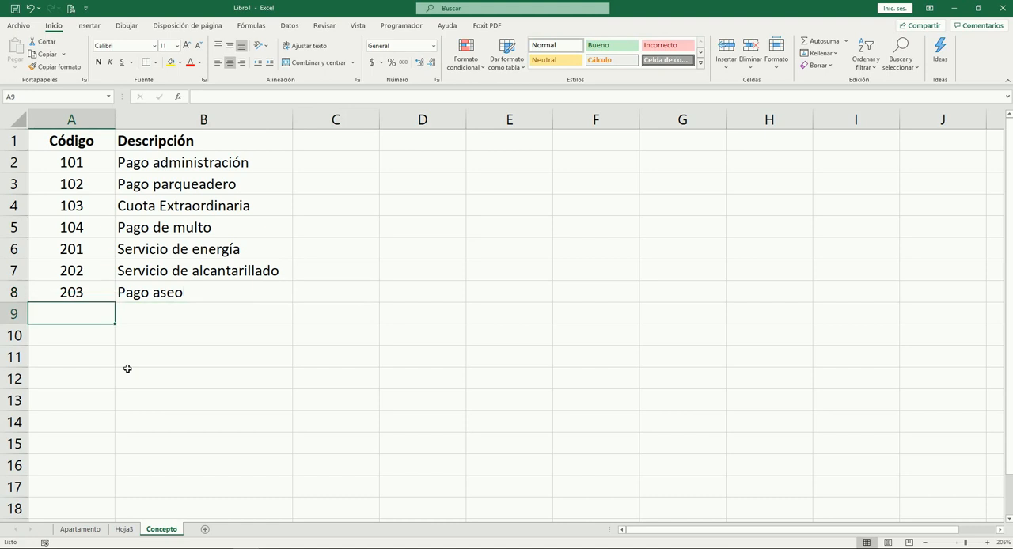
Add a concept in row 9 with code 204 and description Pago arreglos locativos
{"action": "type", "text": "204"}
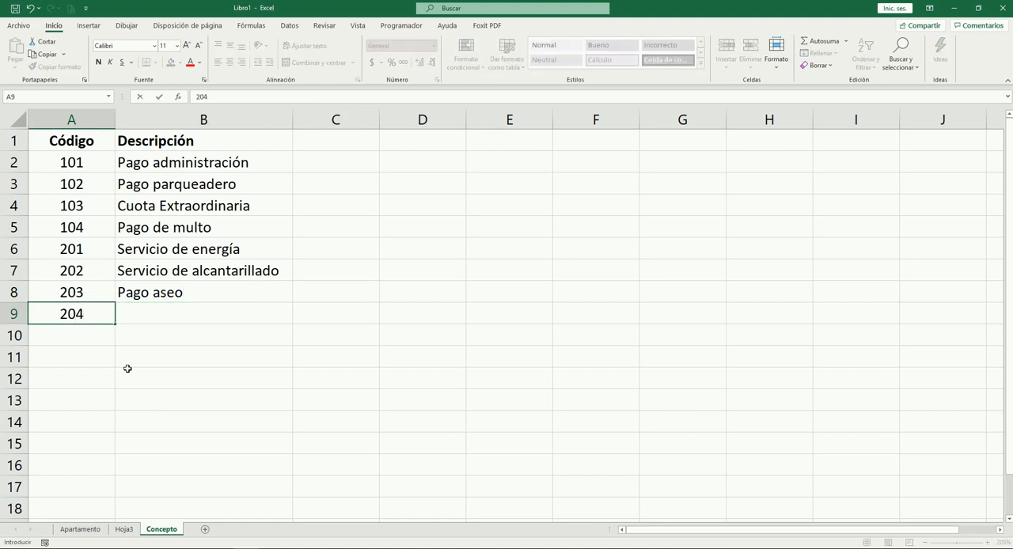
{"action": "key", "text": "Tab"}
{"action": "type", "text": "P"}
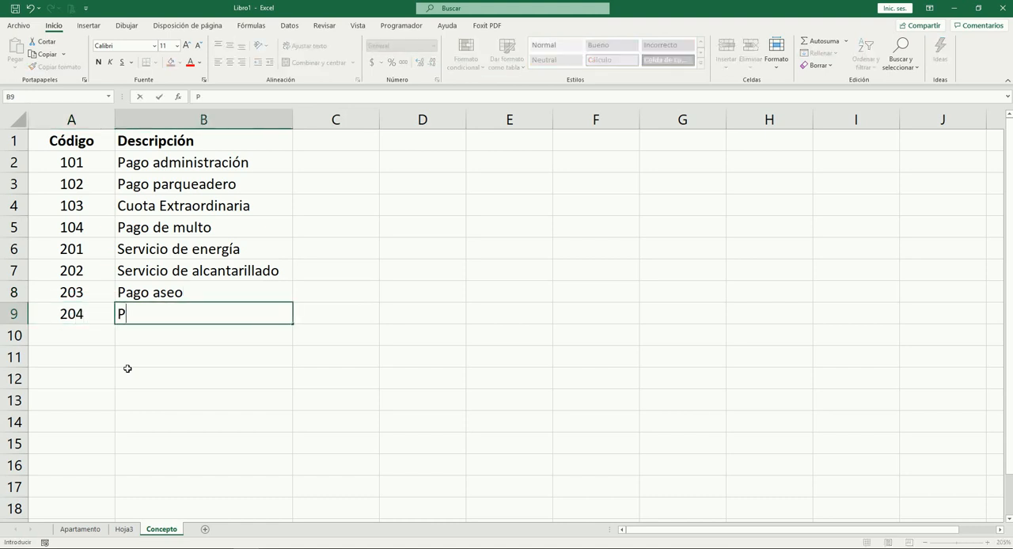
{"action": "type", "text": "ago arre"}
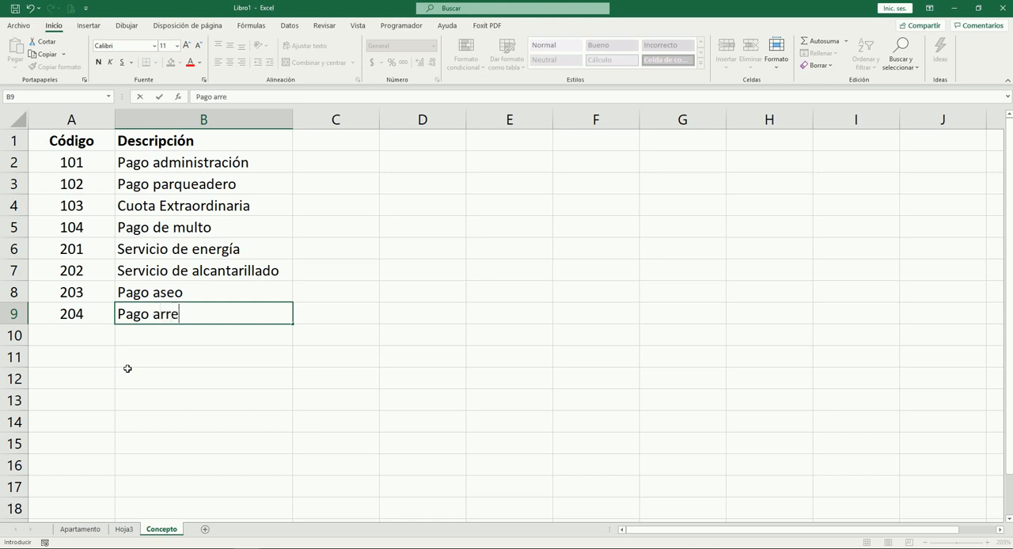
{"action": "type", "text": "glos loc"}
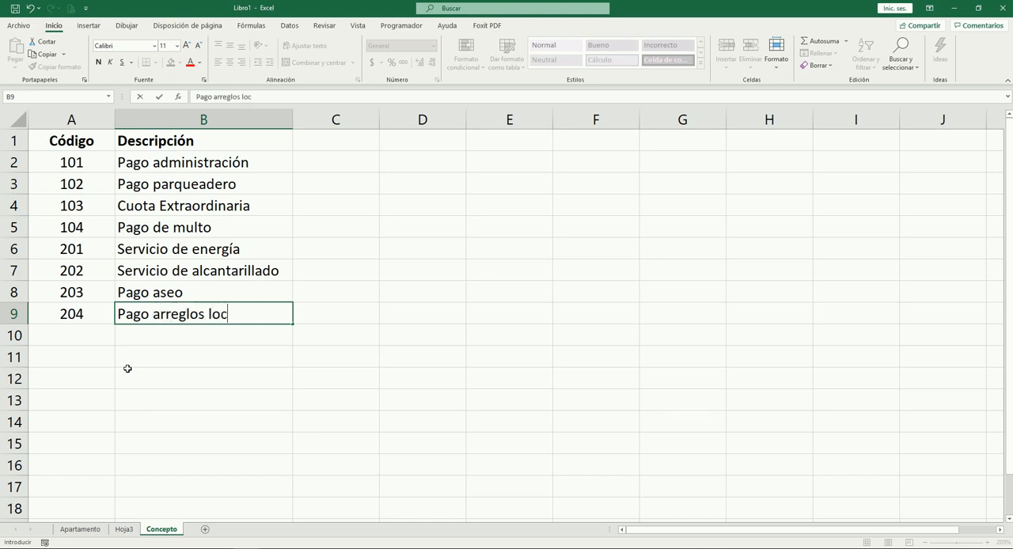
{"action": "type", "text": "ativos"}
{"action": "key", "text": "Tab"}
{"action": "key", "text": "shift+Tab"}
{"action": "key", "text": "Up"}
{"action": "key", "text": "Up"}
{"action": "key", "text": "Up"}
{"action": "key", "text": "Up"}
{"action": "key", "text": "Up"}
{"action": "key", "text": "Up"}
{"action": "key", "text": "Up"}
{"action": "key", "text": "Up"}
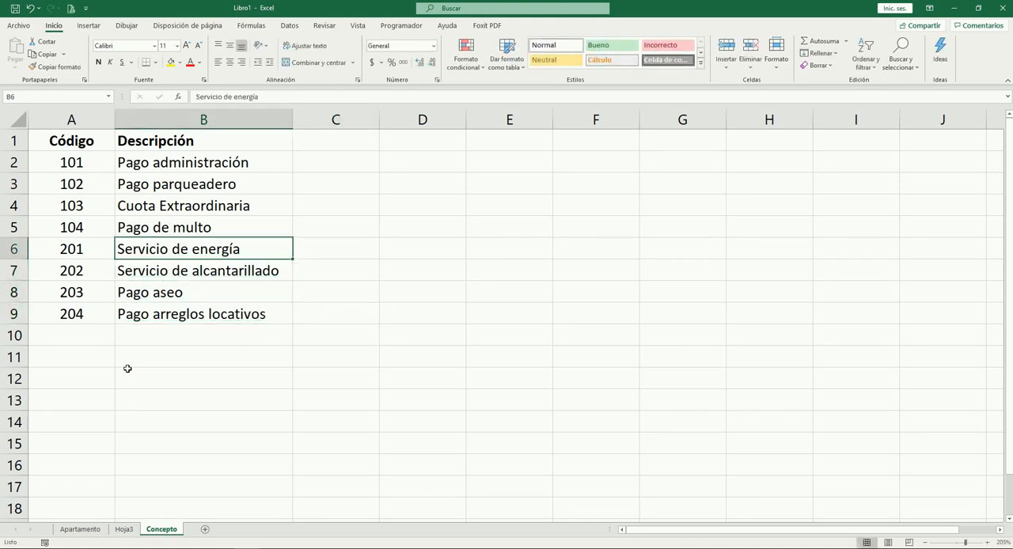
{"action": "left_click", "coordinate": [329, 328]}
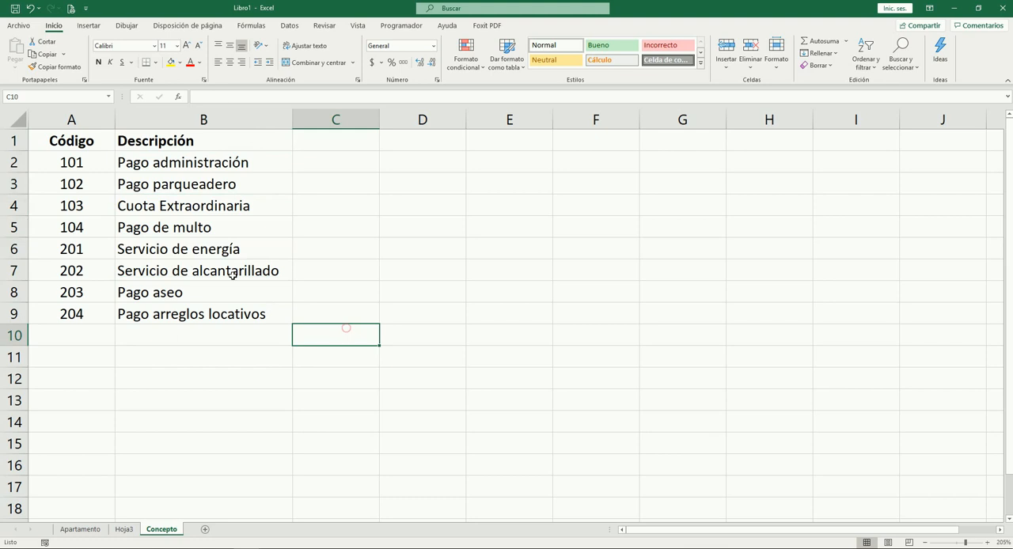
{"action": "left_click", "coordinate": [94, 187]}
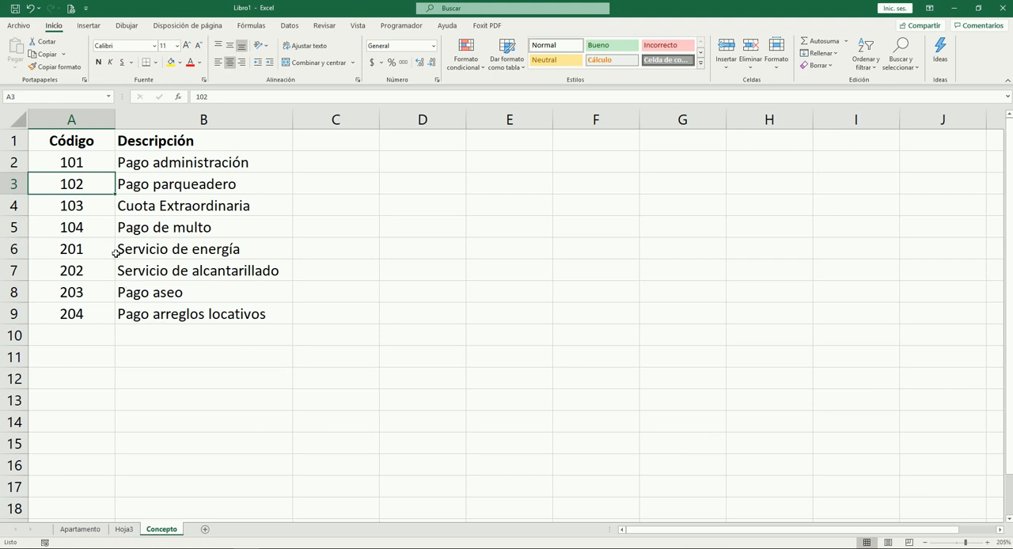
Review the concept codes and their descriptions in rows 2 to 9 of the Concepto sheet
{"action": "left_click", "coordinate": [147, 253]}
{"action": "left_click", "coordinate": [161, 269]}
{"action": "left_click", "coordinate": [177, 292]}
{"action": "left_click", "coordinate": [199, 314]}
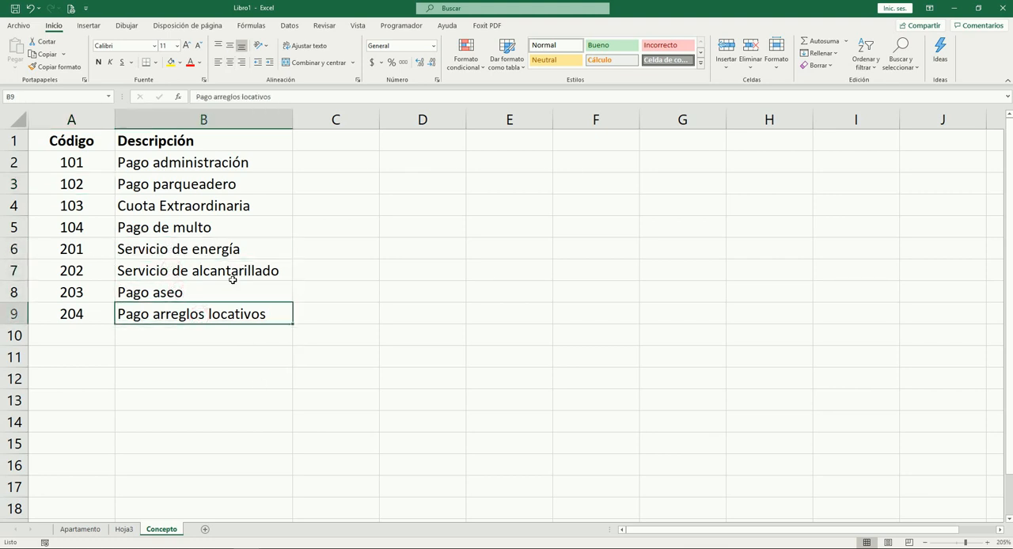
{"action": "left_click_drag", "start_coordinate": [93, 148], "coordinate": [187, 308]}
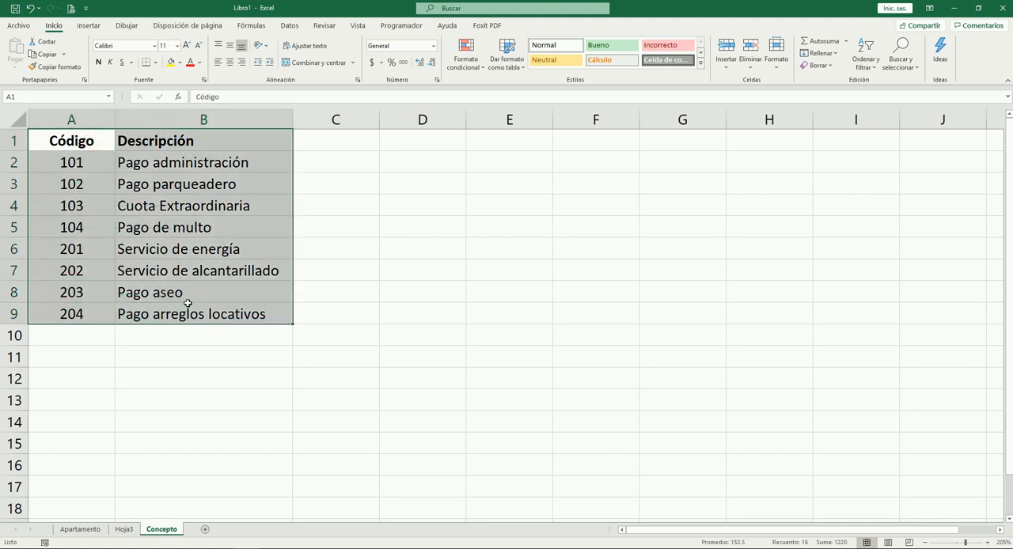
{"action": "left_click", "coordinate": [265, 391]}
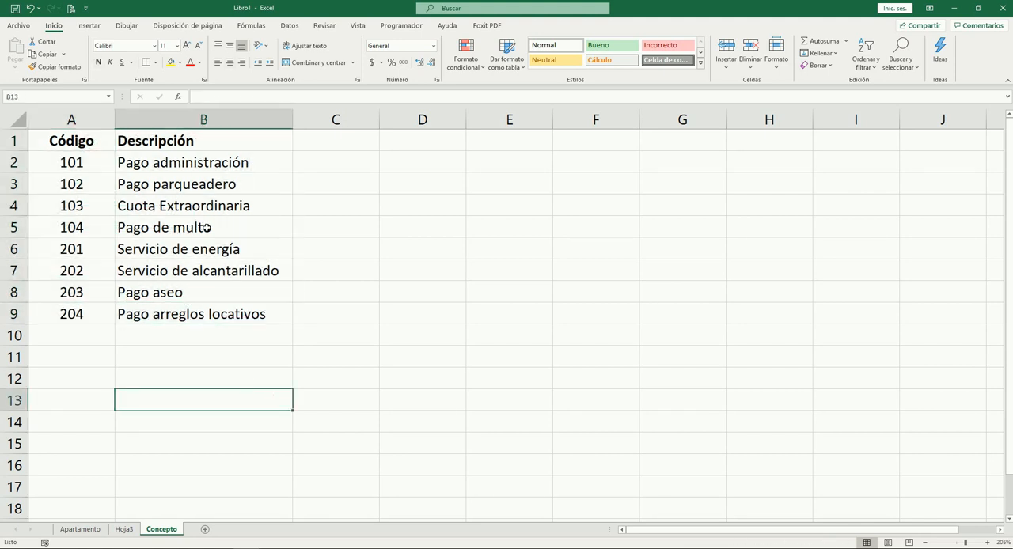
{"action": "left_click", "coordinate": [85, 159]}
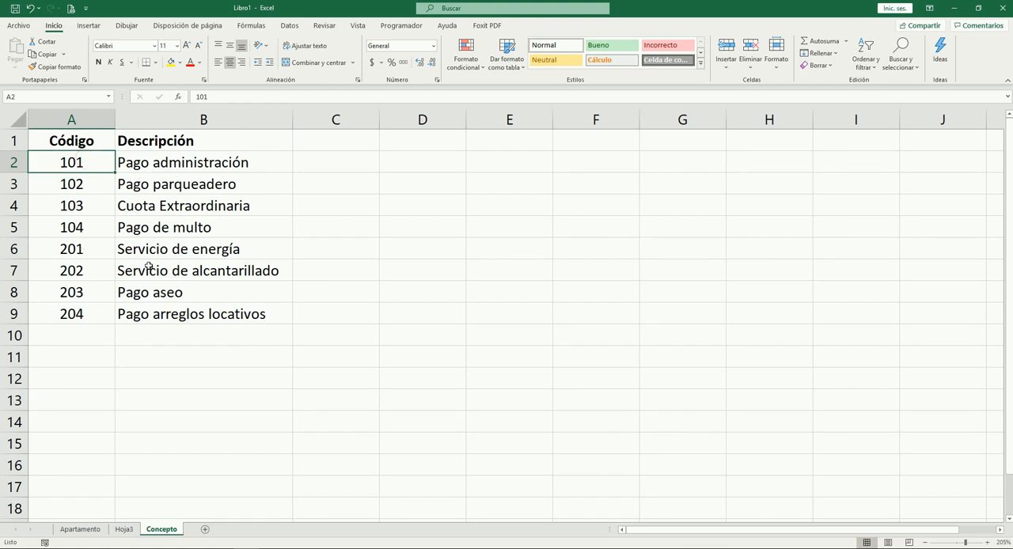
{"action": "left_click", "coordinate": [314, 162]}
{"action": "left_click", "coordinate": [329, 270]}
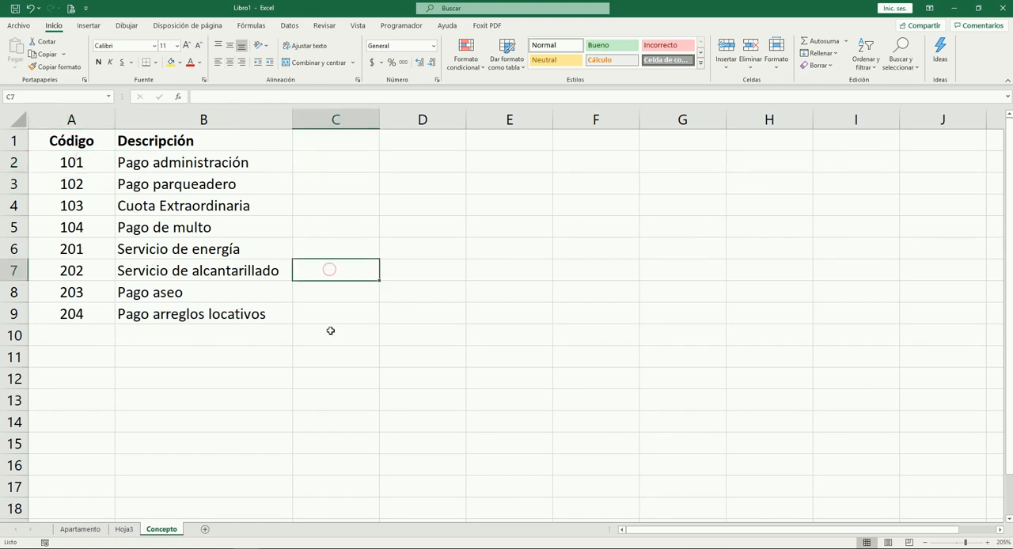
{"action": "left_click", "coordinate": [329, 331]}
{"action": "left_click", "coordinate": [154, 163]}
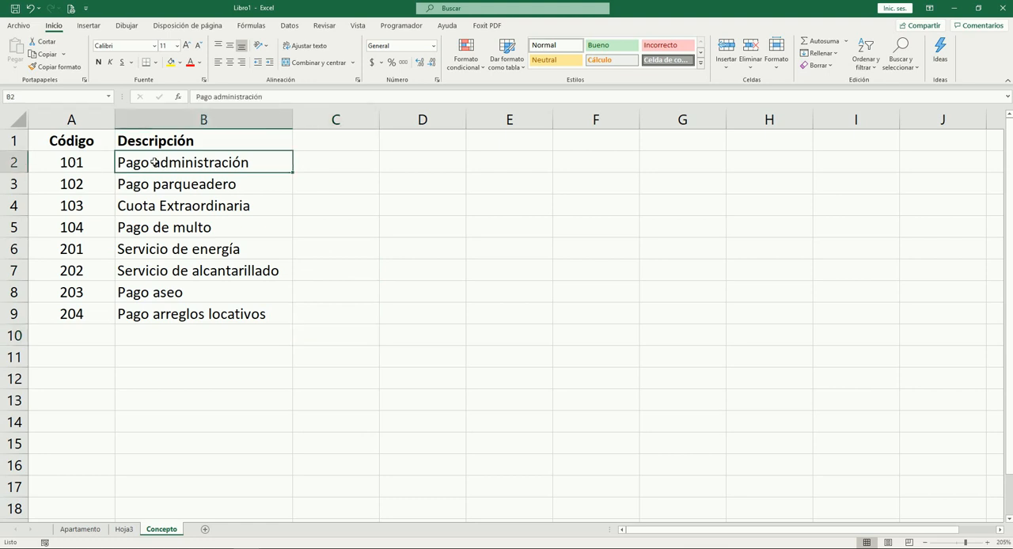
{"action": "left_click", "coordinate": [82, 182]}
{"action": "left_click", "coordinate": [74, 161]}
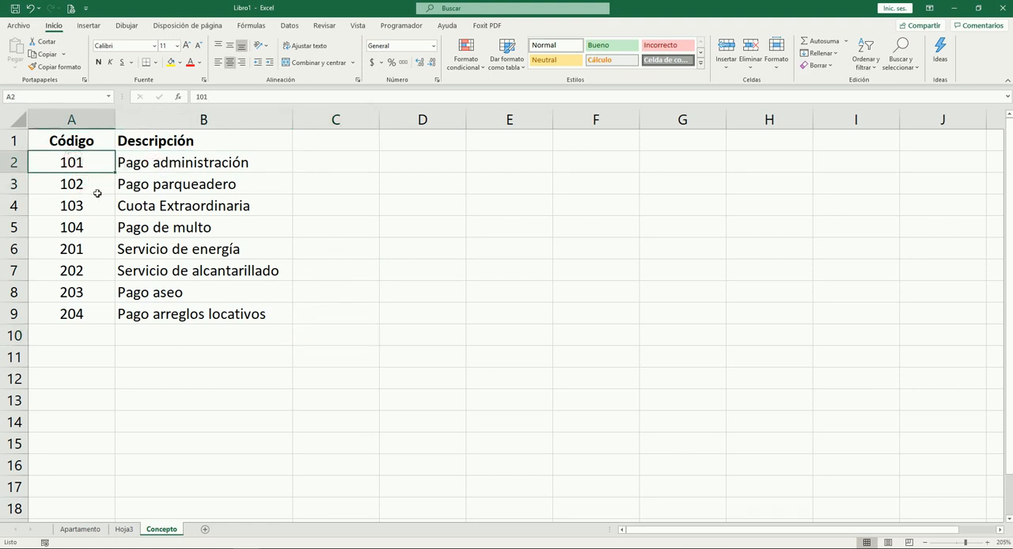
{"action": "left_click", "coordinate": [97, 187]}
{"action": "left_click", "coordinate": [90, 206]}
{"action": "left_click", "coordinate": [90, 227]}
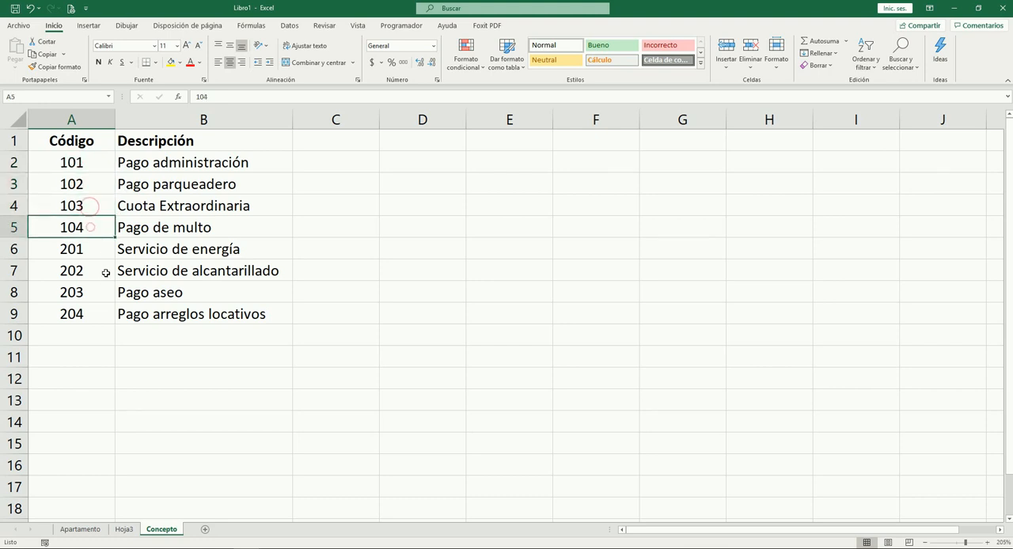
Center the Descripción header in cell B1 of the Concepto sheet
{"action": "left_click", "coordinate": [221, 170]}
{"action": "left_click", "coordinate": [201, 142]}
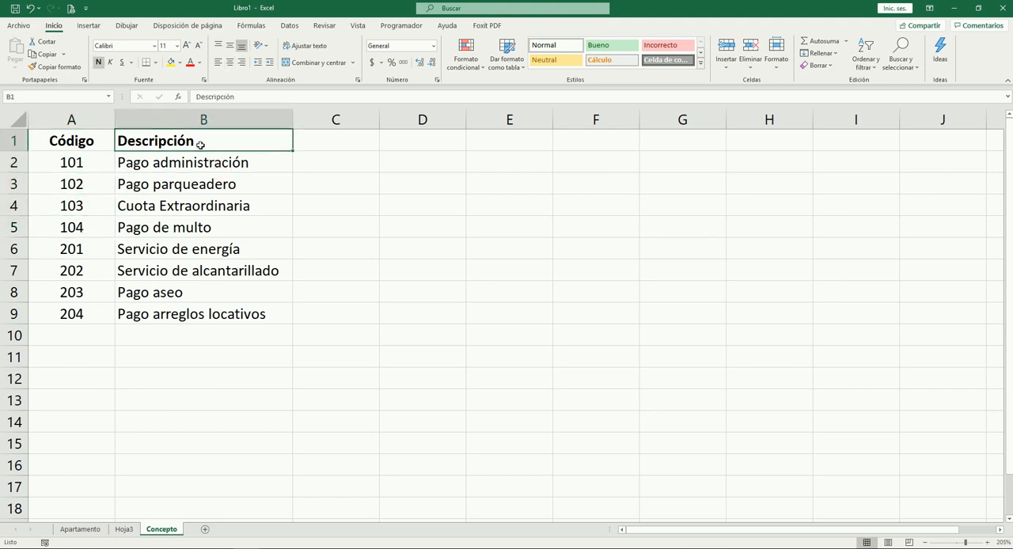
{"action": "left_click", "coordinate": [231, 64]}
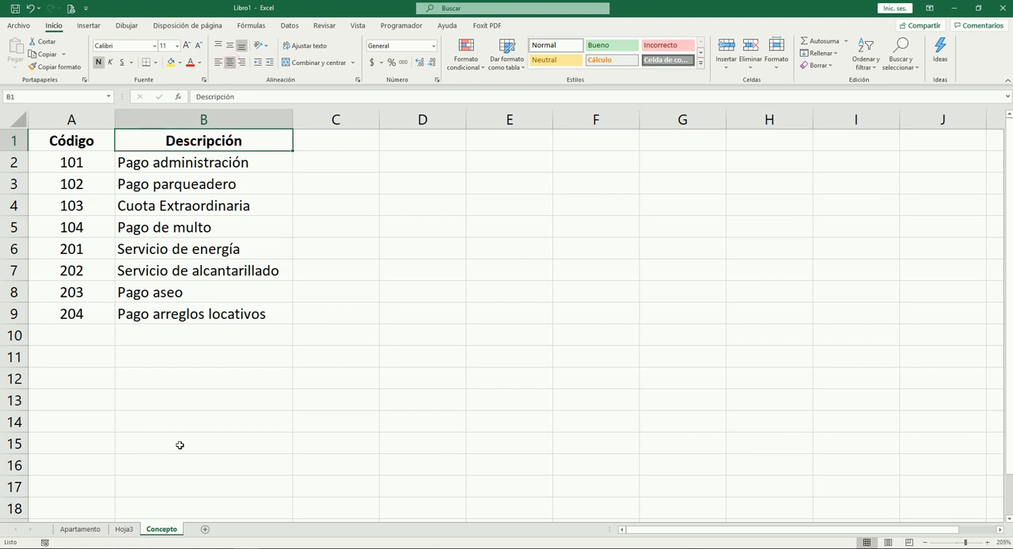
Move the Hoja3 sheet after the Concepto sheet so that it is last in the workbook
{"action": "left_click", "coordinate": [125, 530]}
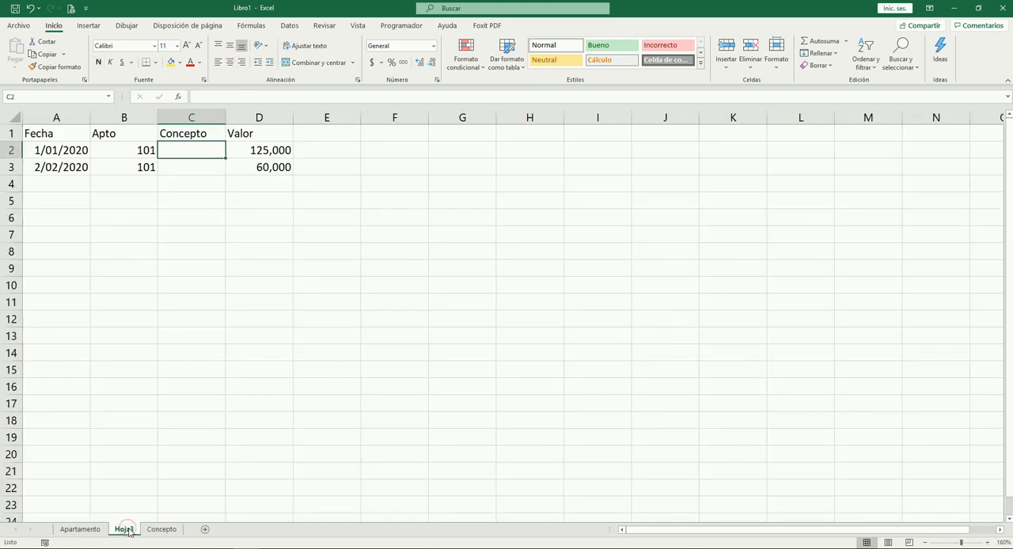
{"action": "left_click_drag", "start_coordinate": [188, 530], "coordinate": [189, 534]}
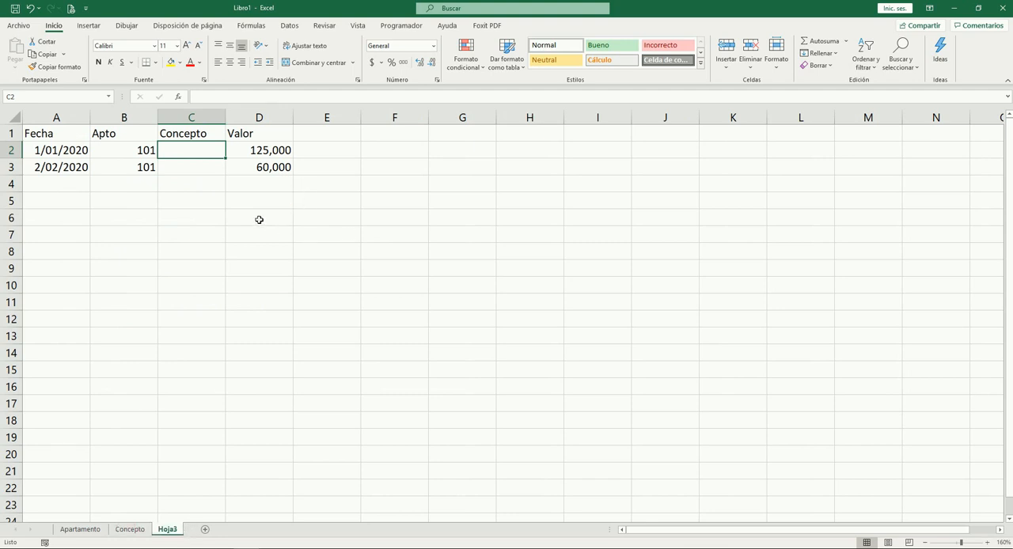
{"action": "left_click", "coordinate": [68, 184]}
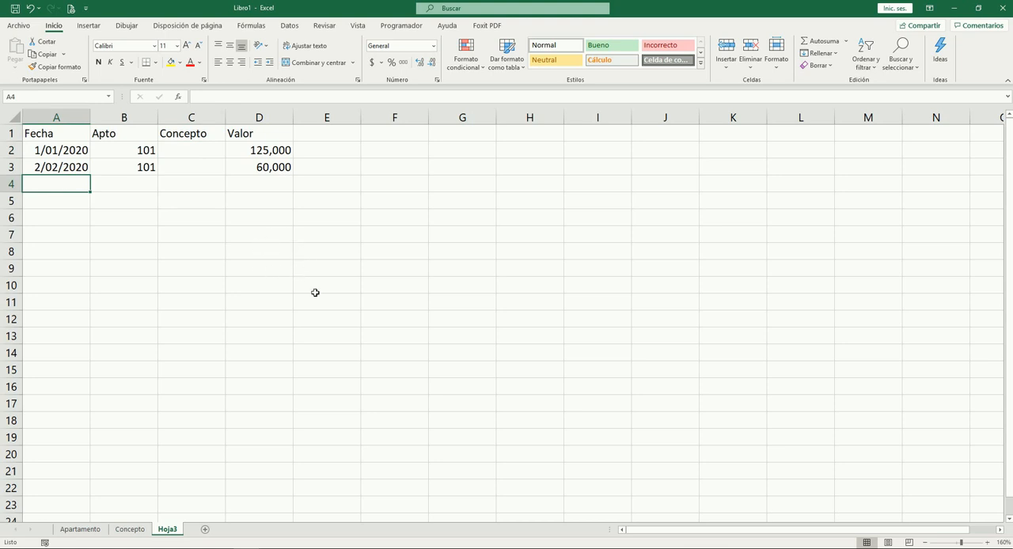
{"action": "left_click", "coordinate": [80, 529]}
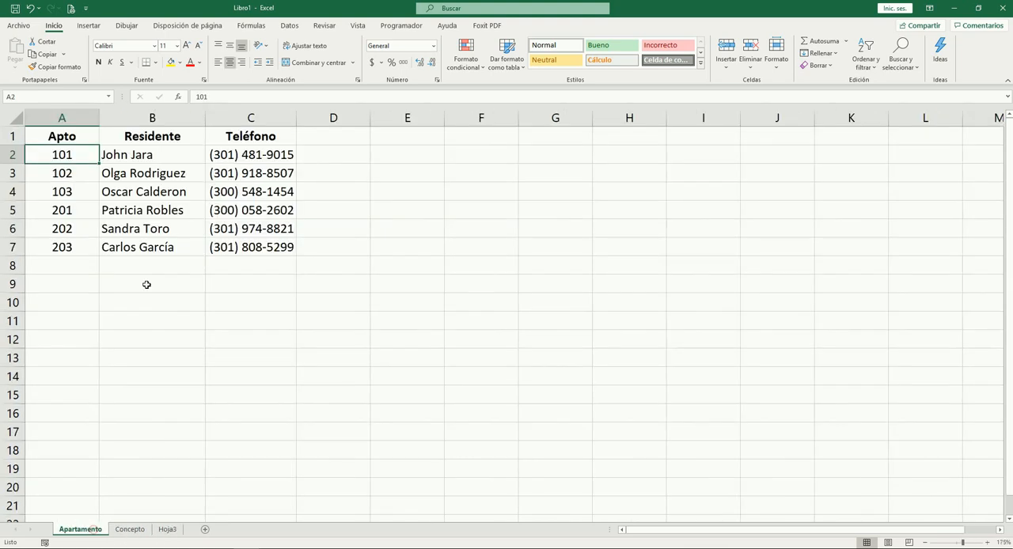
{"action": "left_click", "coordinate": [133, 531]}
{"action": "left_click", "coordinate": [166, 530]}
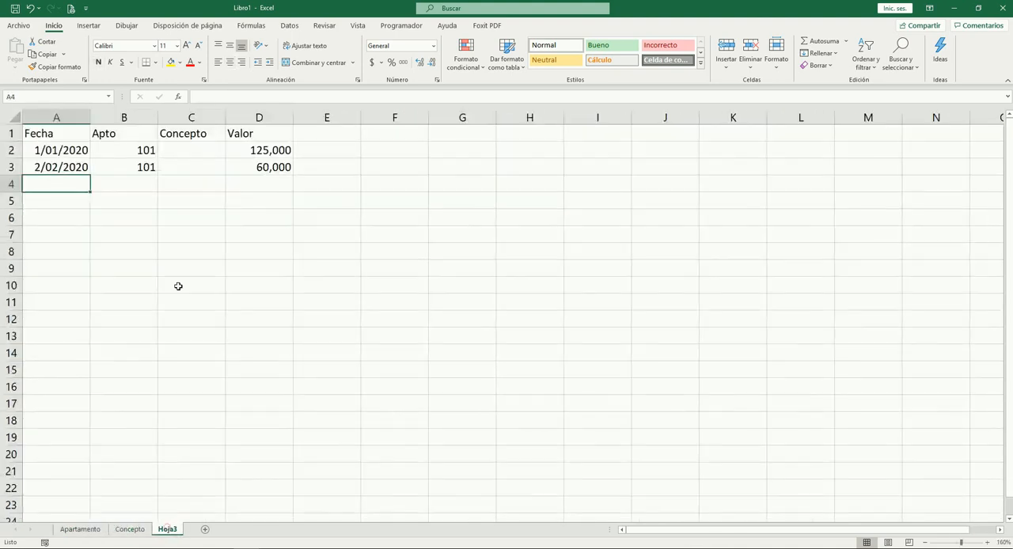
Make the headers Fecha, Apto, Concepto and Valor in A1:D1 of Hoja3 bold and centered
{"action": "left_click", "coordinate": [75, 151]}
{"action": "left_click", "coordinate": [72, 136]}
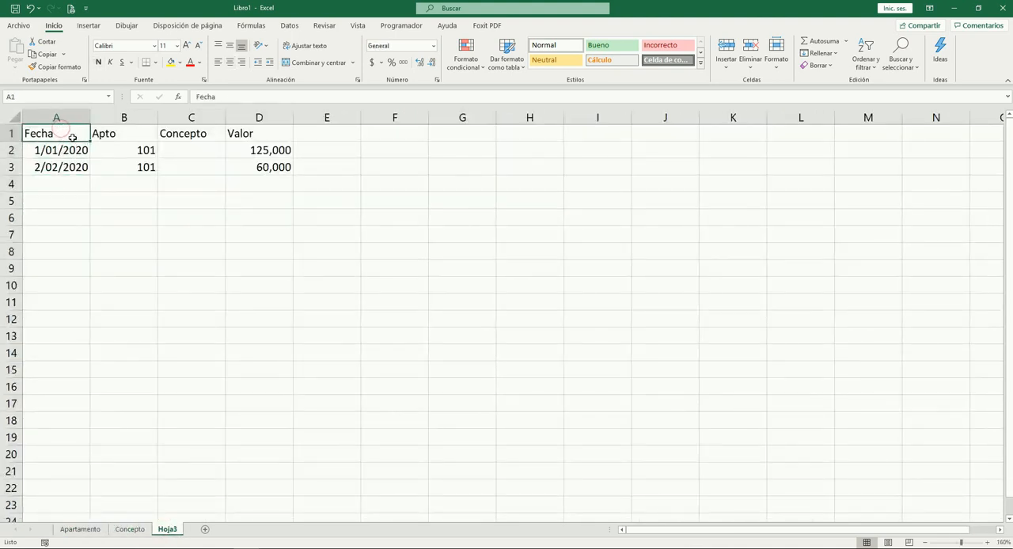
{"action": "key", "text": "shift+Right"}
{"action": "key", "text": "shift+Right"}
{"action": "key", "text": "shift+Right"}
{"action": "key", "text": "ctrl+n"}
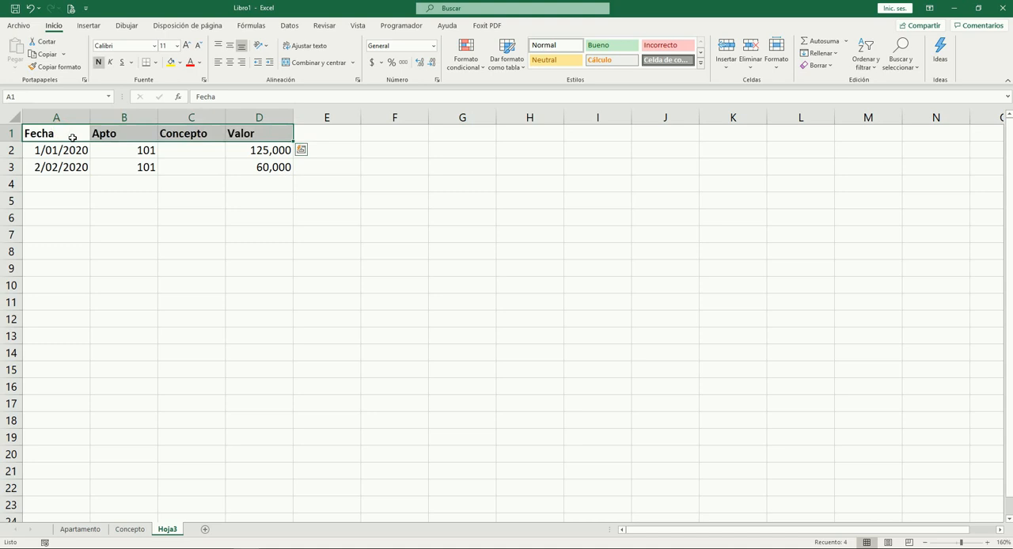
{"action": "key", "text": "alt"}
{"action": "key", "text": "e"}
{"action": "key", "text": "e"}
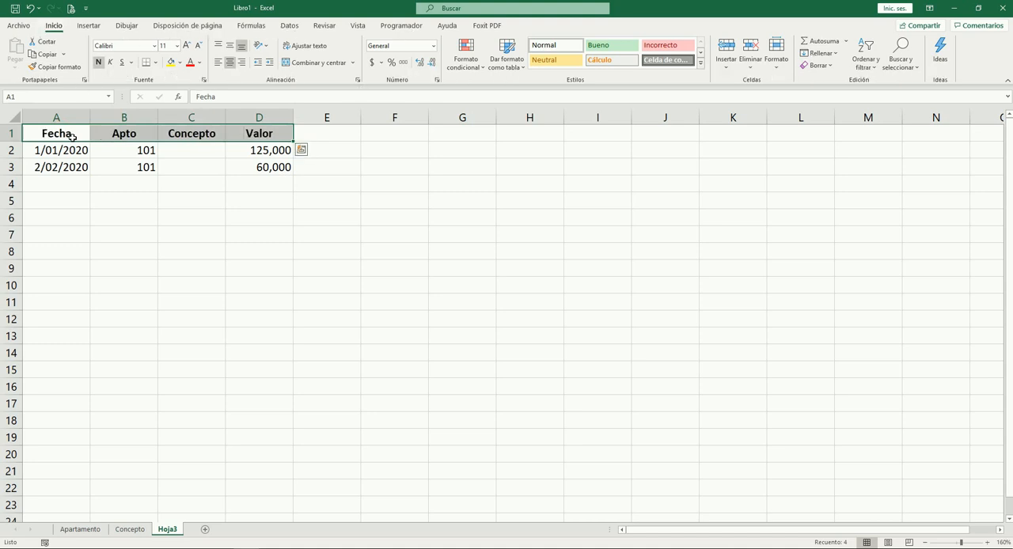
Insert a column between Apto and Concepto on Hoja3 and give it the header Residente
{"action": "key", "text": "Right"}
{"action": "key", "text": "Right"}
{"action": "key", "text": "Left"}
{"action": "key", "text": "Right"}
{"action": "key", "text": "ctrl+space"}
{"action": "key", "text": "ctrl+plus"}
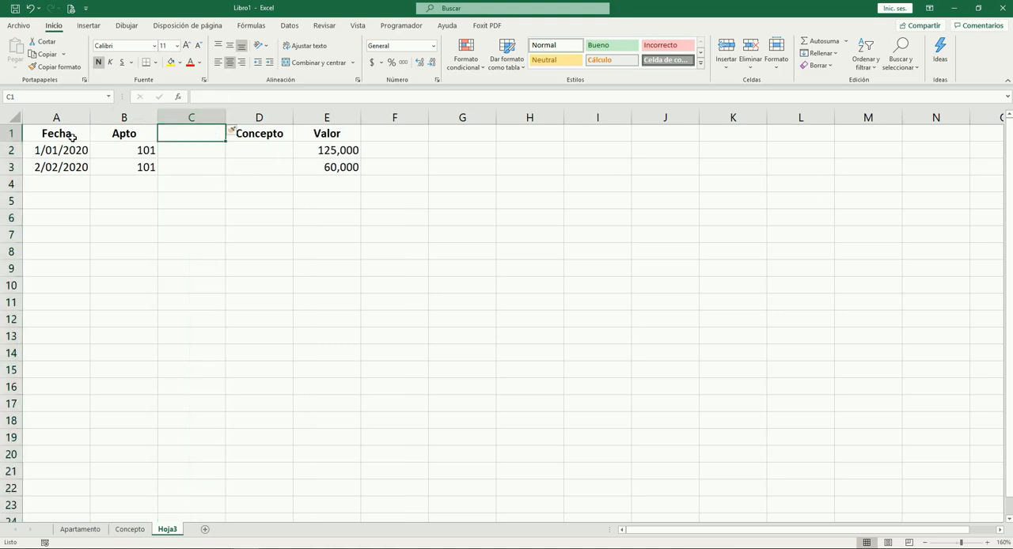
{"action": "type", "text": "Re"}
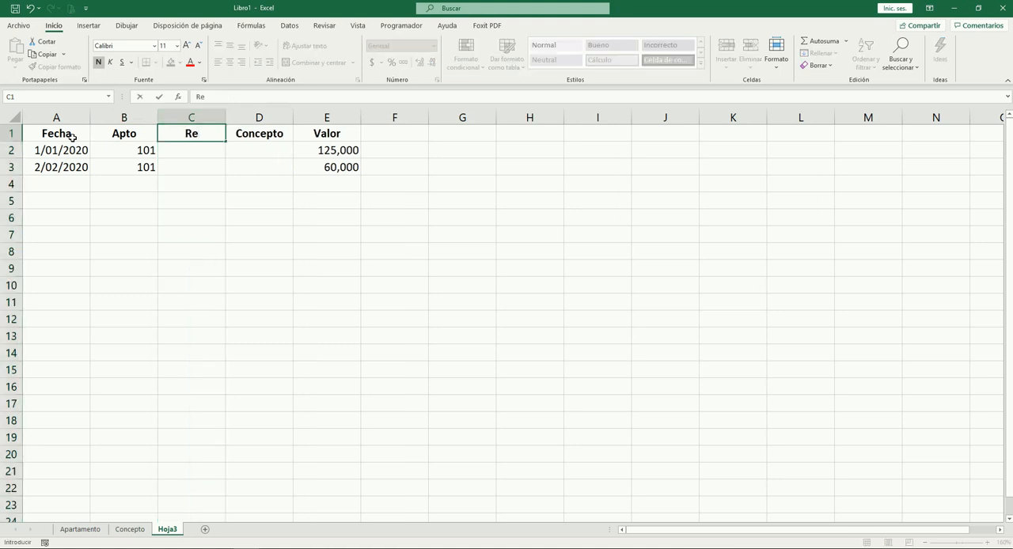
{"action": "type", "text": "sidente"}
{"action": "key", "text": "Tab"}
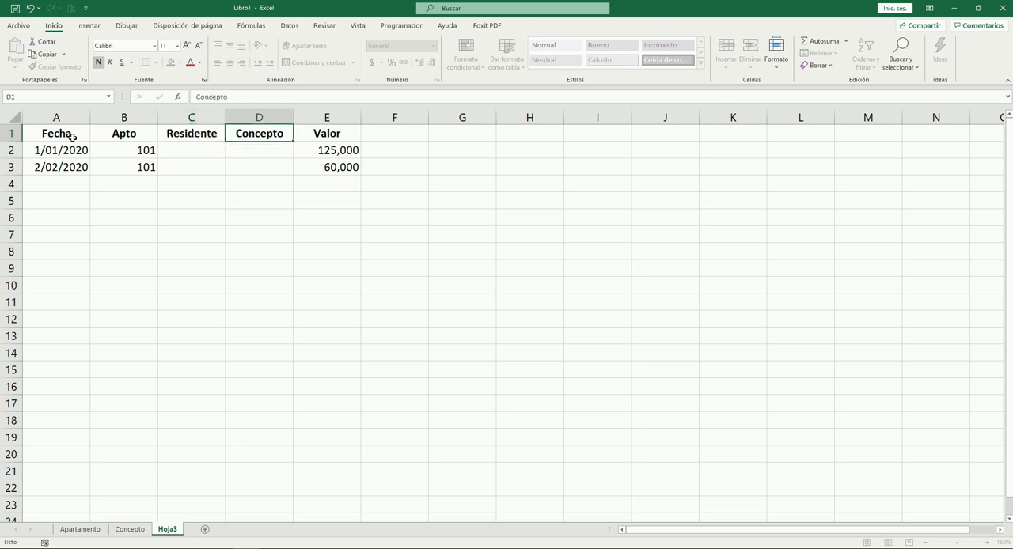
Insert a column between Concepto and Valor on Hoja3 and give it the header Descripción
{"action": "key", "text": "Tab"}
{"action": "key", "text": "ctrl+space"}
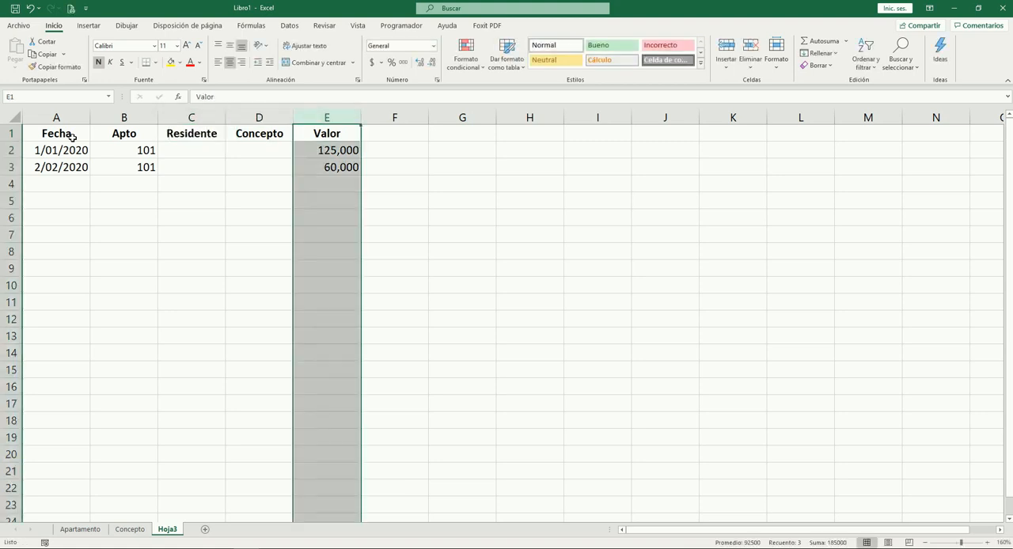
{"action": "key", "text": "ctrl+plus"}
{"action": "key", "text": "Down"}
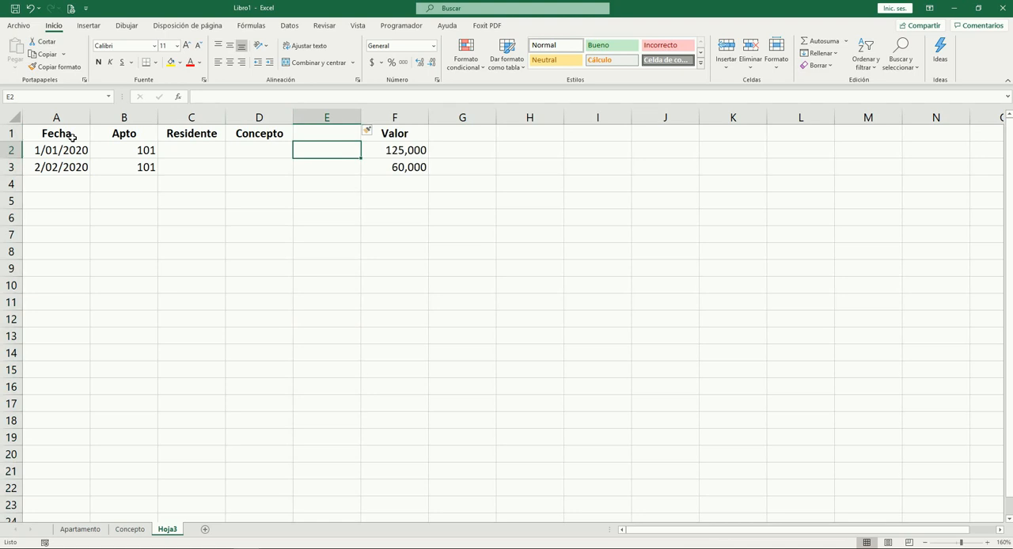
{"action": "key", "text": "ctrl+Page_Up"}
{"action": "key", "text": "ctrl+Page_Down"}
{"action": "scroll", "coordinate": [334, 187], "scroll_direction": "up", "scroll_amount": 1}
{"action": "left_click", "coordinate": [385, 137]}
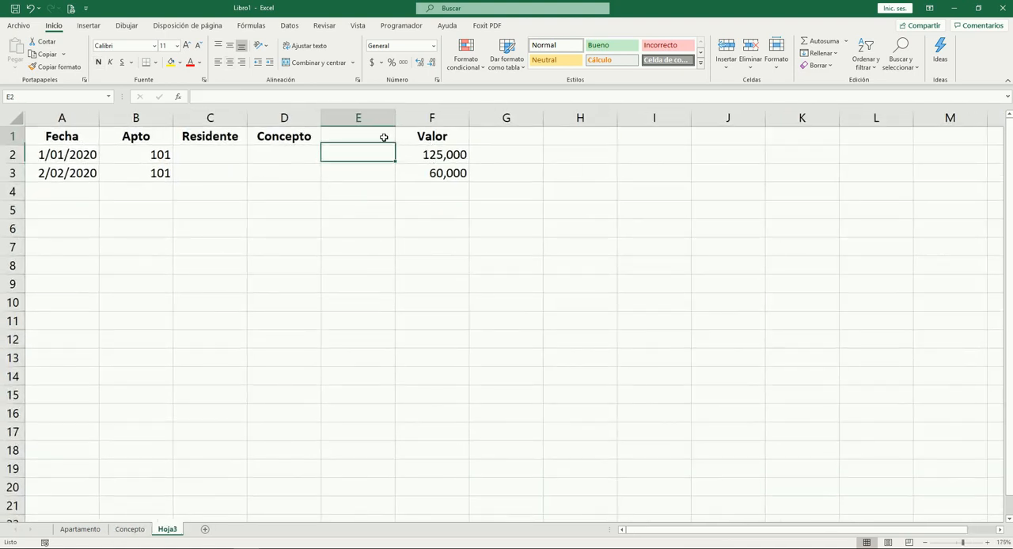
{"action": "type", "text": "Descripción"}
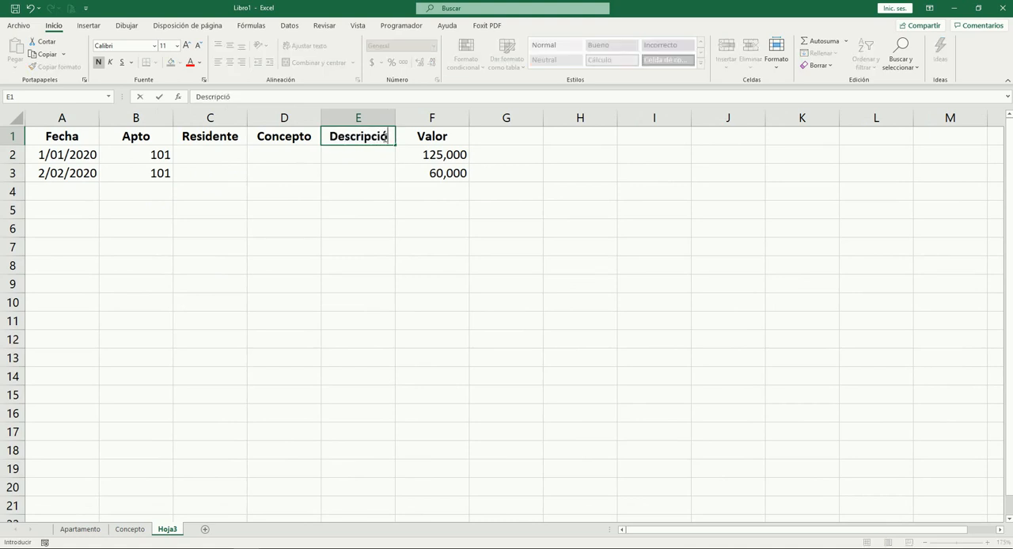
{"action": "key", "text": "Tab"}
Examine the Valor, Apto, Residente and Concepto cells of the two charge records on Hoja3
{"action": "key", "text": "Down"}
{"action": "key", "text": "Down"}
{"action": "key", "text": "Down"}
{"action": "key", "text": "Up"}
{"action": "key", "text": "Up"}
{"action": "key", "text": "Up"}
{"action": "key", "text": "Down"}
{"action": "key", "text": "Down"}
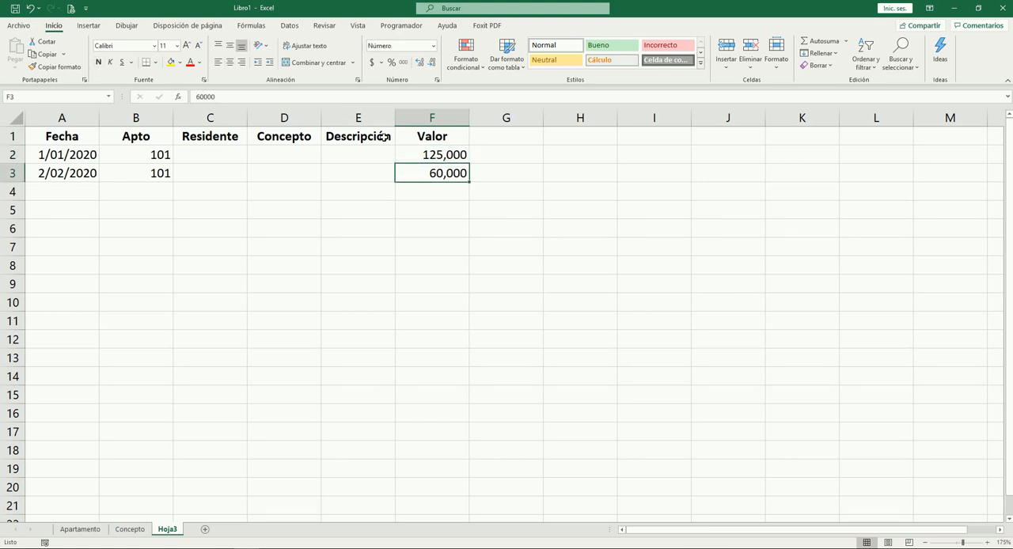
{"action": "key", "text": "Left"}
{"action": "key", "text": "Left"}
{"action": "key", "text": "Left"}
{"action": "key", "text": "Up"}
{"action": "key", "text": "Left"}
{"action": "key", "text": "Down"}
{"action": "key", "text": "Up"}
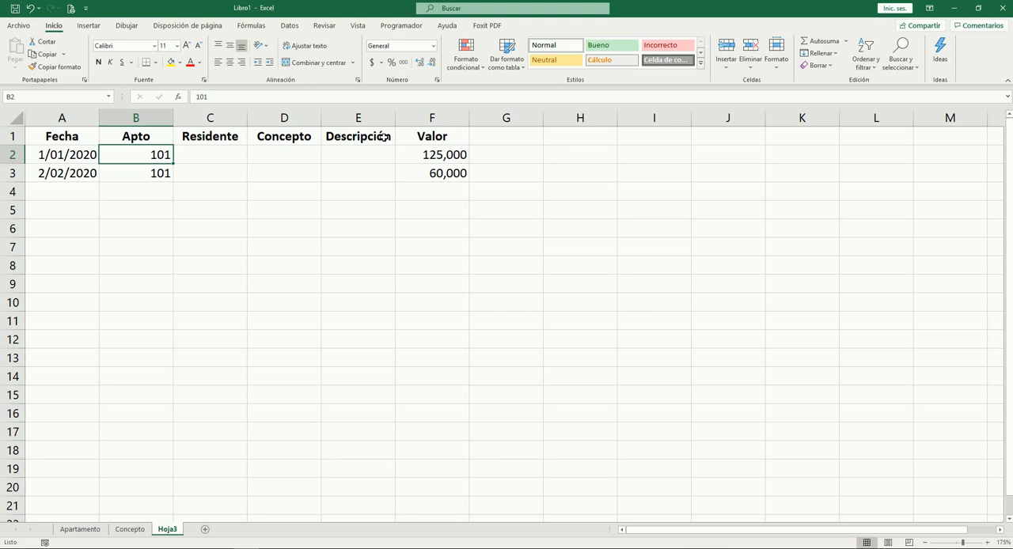
{"action": "key", "text": "Right"}
{"action": "key", "text": "Right"}
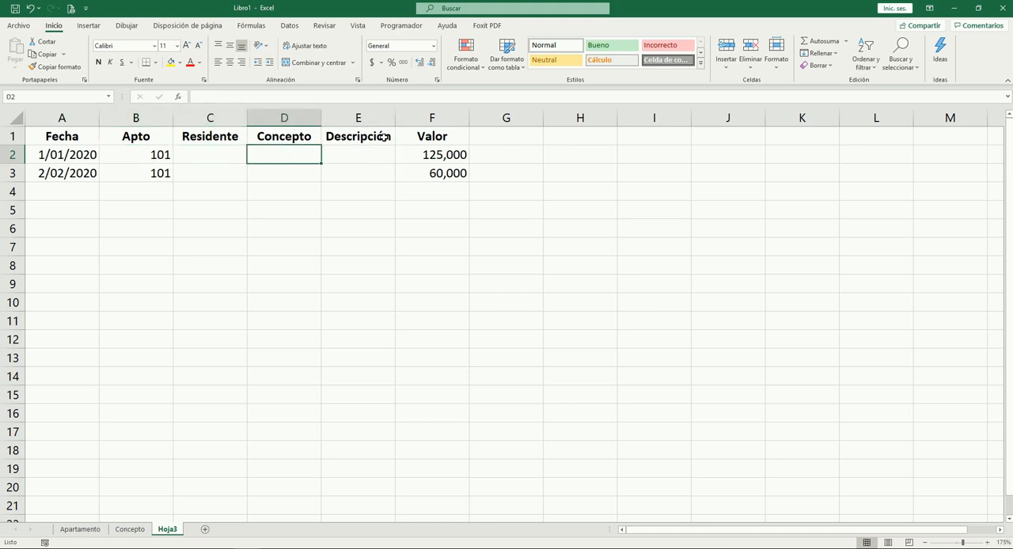
Examine the concept descriptions on the Concepto sheet and return to the first charge record on Hoja3
{"action": "key", "text": "ctrl+Page_Up"}
{"action": "key", "text": "Down"}
{"action": "key", "text": "Down"}
{"action": "key", "text": "Down"}
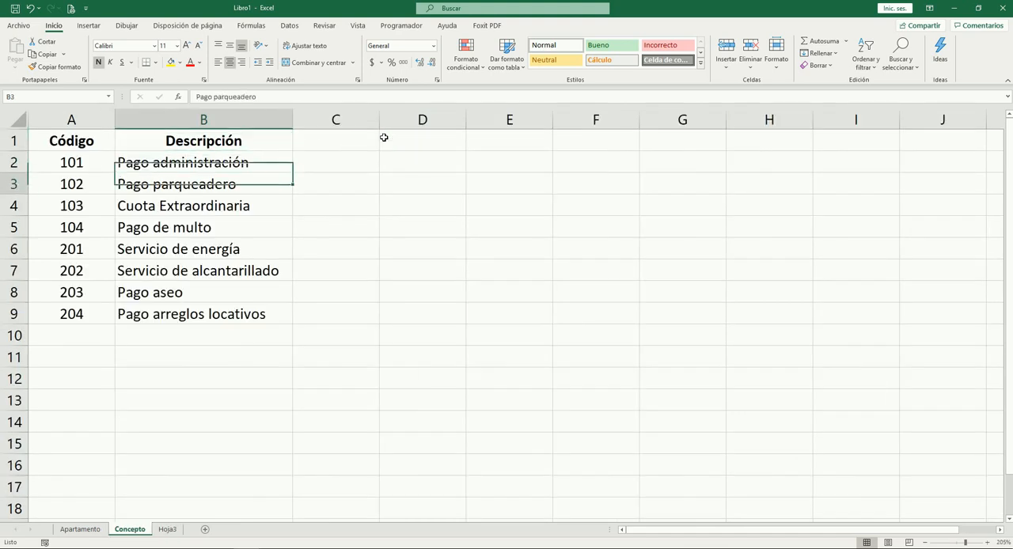
{"action": "key", "text": "Down"}
{"action": "key", "text": "Up"}
{"action": "key", "text": "Up"}
{"action": "key", "text": "Up"}
{"action": "key", "text": "Down"}
{"action": "key", "text": "Down"}
{"action": "key", "text": "Down"}
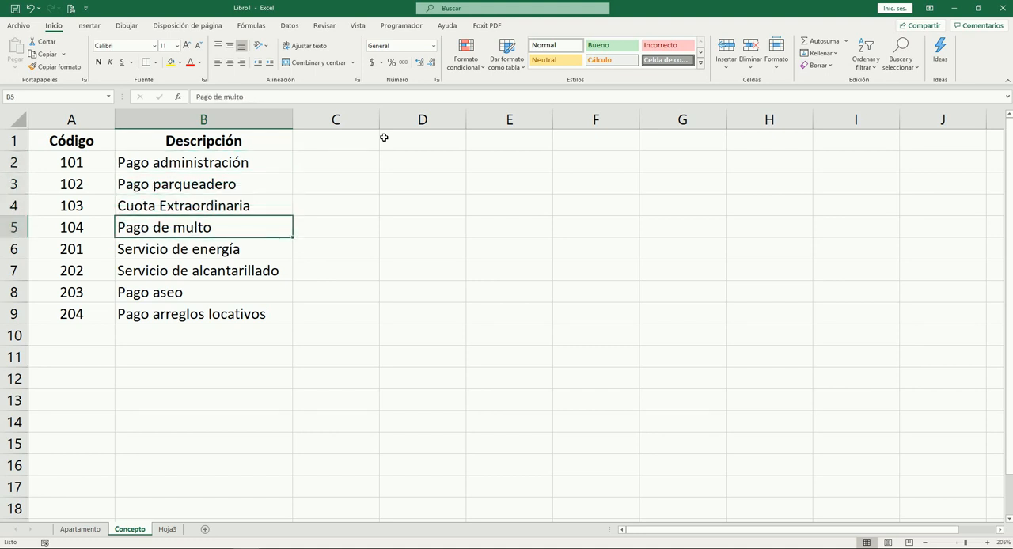
{"action": "key", "text": "ctrl+Page_Down"}
{"action": "key", "text": "Right"}
{"action": "key", "text": "Right"}
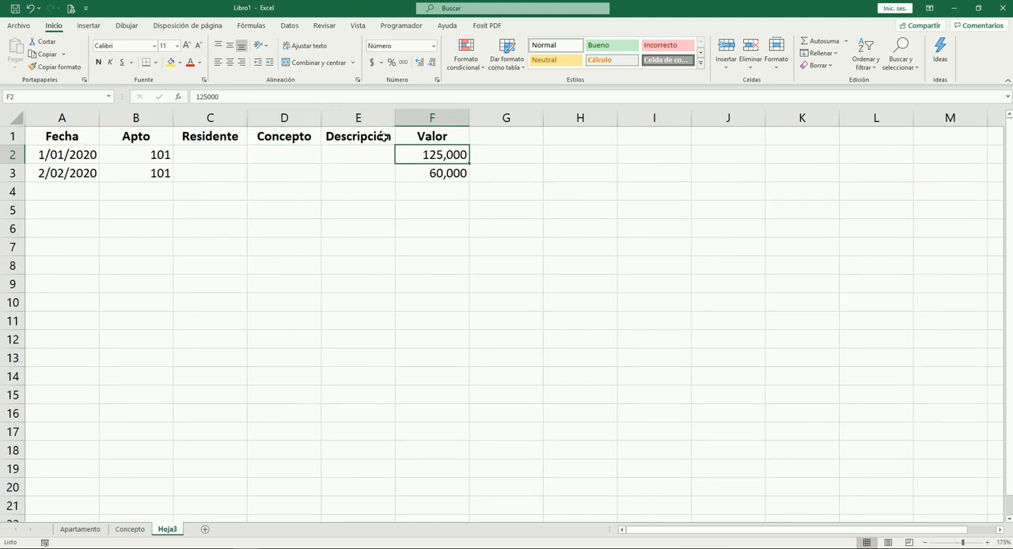
{"action": "key", "text": "Down"}
{"action": "key", "text": "Down"}
{"action": "key", "text": "Left"}
{"action": "key", "text": "Left"}
{"action": "key", "text": "Left"}
{"action": "key", "text": "Left"}
{"action": "type", "text": "201"}
{"action": "key", "text": "Right"}
{"action": "key", "text": "Left"}
{"action": "key", "text": "Delete"}
Enter concept code 201 in the Concepto column of row 4 on Hoja3
{"action": "key", "text": "Right"}
{"action": "key", "text": "Right"}
{"action": "type", "text": "201"}
{"action": "key", "text": "Right"}
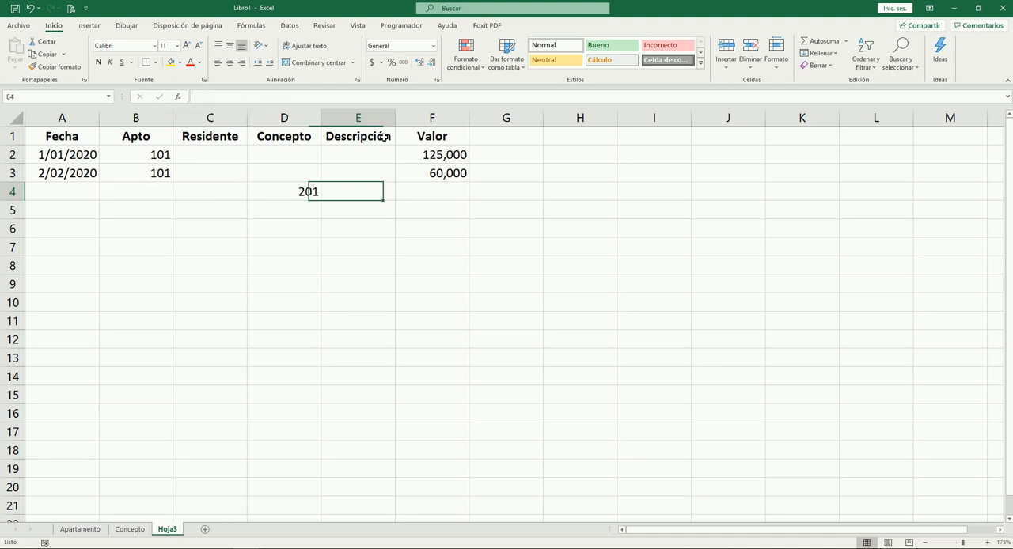
Look up code 201 and its description on the Concepto sheet, and return to row 4 of Hoja3
{"action": "key", "text": "ctrl+Page_Up"}
{"action": "key", "text": "Left"}
{"action": "key", "text": "Down"}
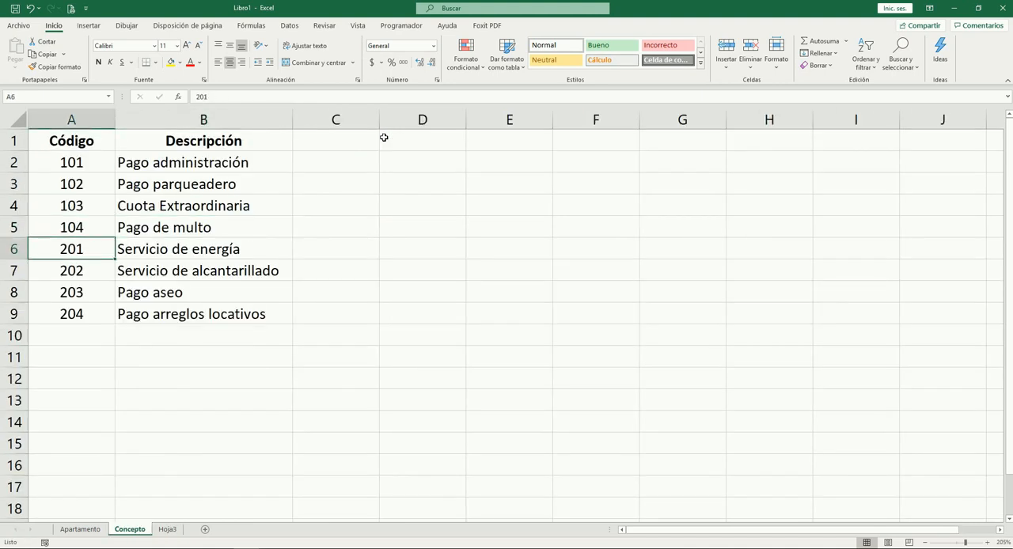
{"action": "key", "text": "Right"}
{"action": "key", "text": "Left"}
{"action": "key", "text": "Right"}
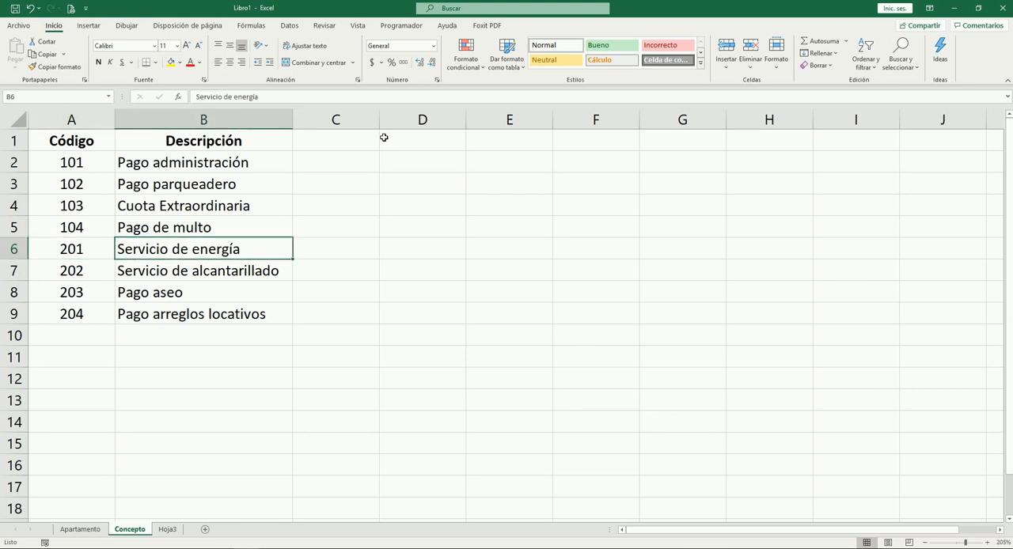
{"action": "key", "text": "ctrl+Page_Down"}
{"action": "key", "text": "Right"}
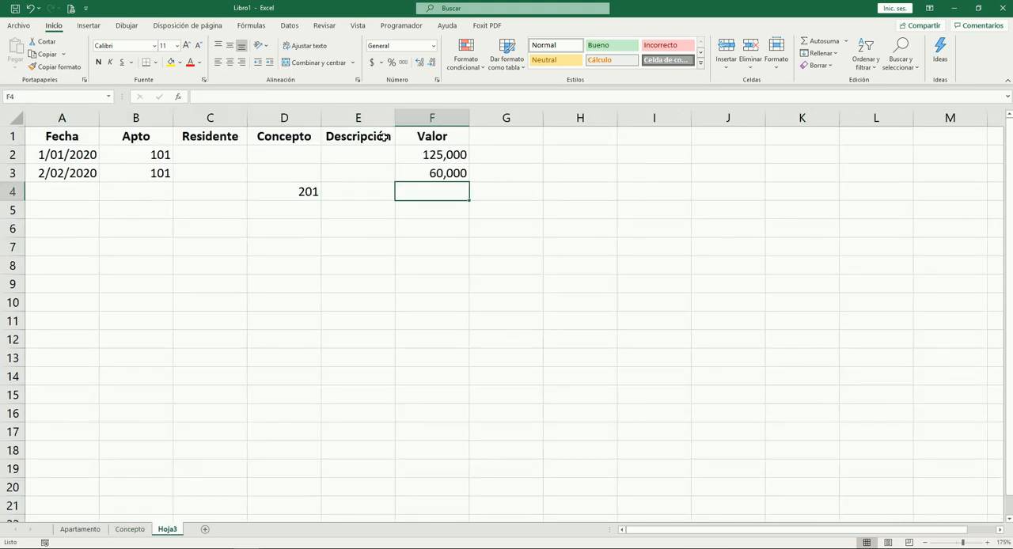
Enter -250000 in the Valor column of row 4 on Hoja3 and format it with a thousands separator
{"action": "type", "text": "-"}
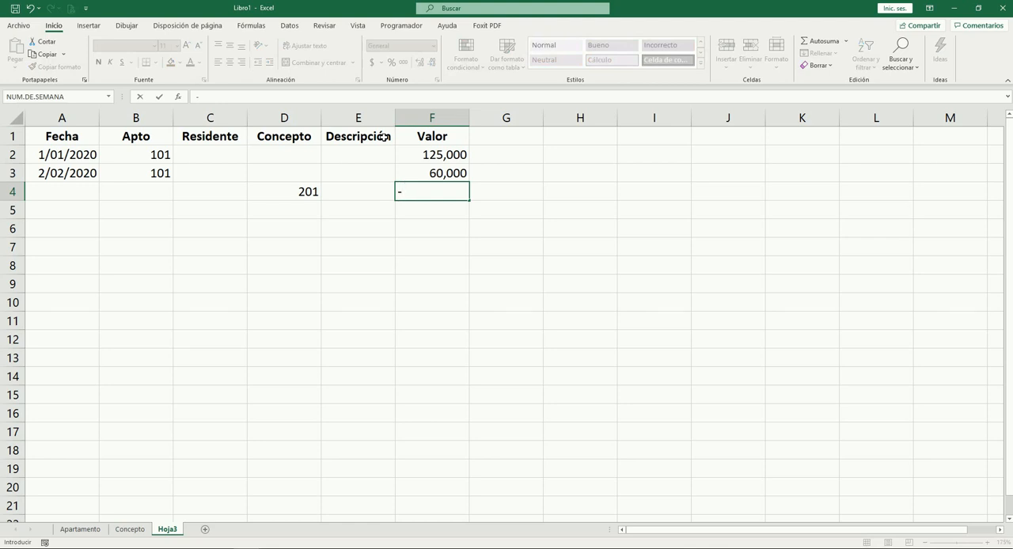
{"action": "type", "text": "250000"}
{"action": "key", "text": "Right"}
{"action": "key", "text": "Left"}
{"action": "key", "text": "ctrl+shift+1"}
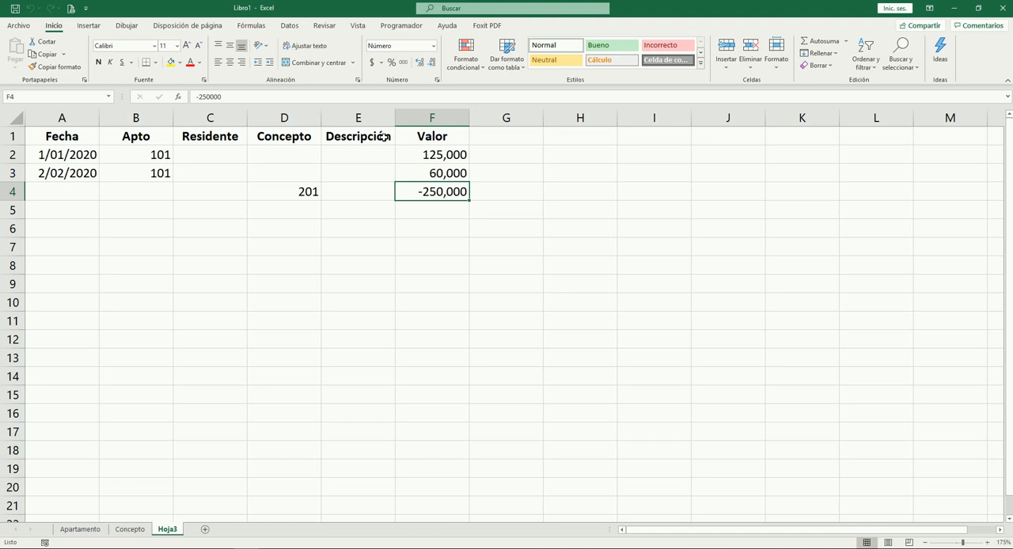
Enter 0 as the Apto of the row 4 record on Hoja3
{"action": "key", "text": "Left"}
{"action": "key", "text": "Left"}
{"action": "key", "text": "Left"}
{"action": "key", "text": "Left"}
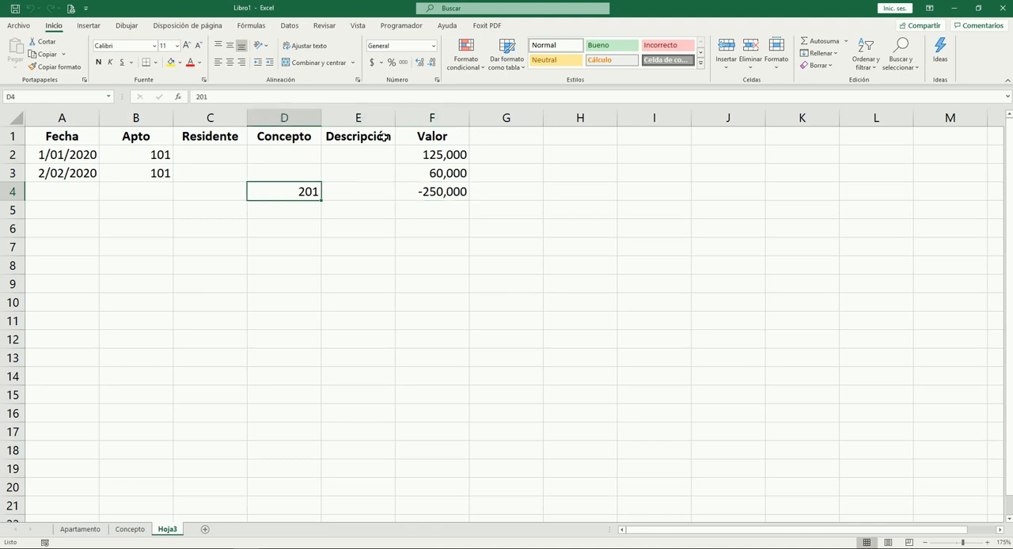
{"action": "key", "text": "Right"}
{"action": "key", "text": "Left"}
{"action": "key", "text": "Left"}
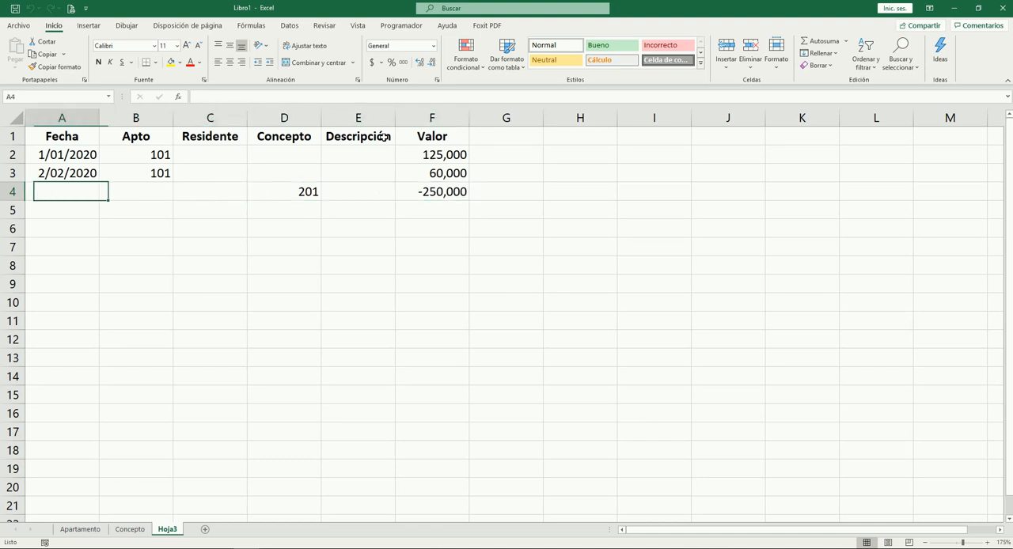
{"action": "key", "text": "Right"}
{"action": "key", "text": "Right"}
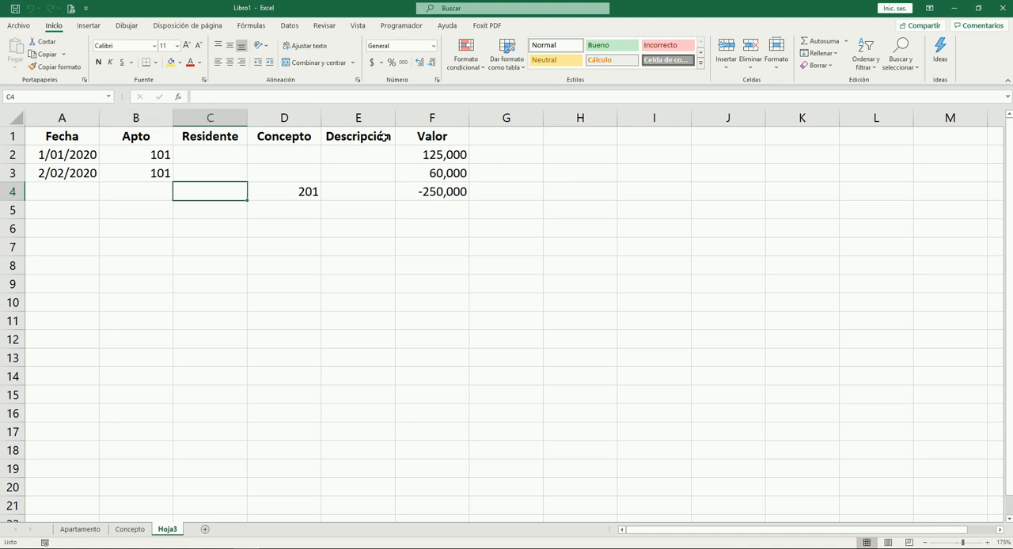
{"action": "key", "text": "Left"}
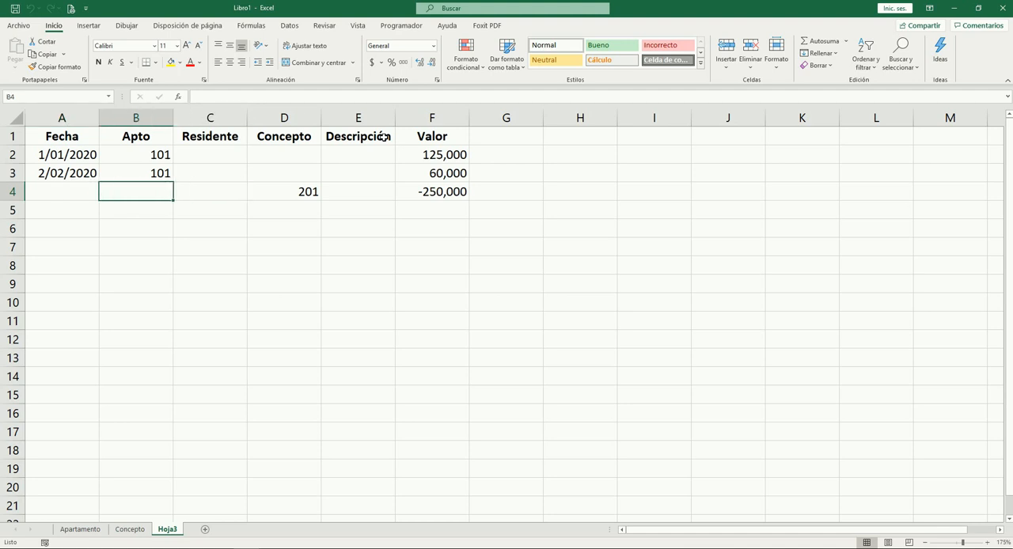
{"action": "type", "text": "0"}
{"action": "key", "text": "Right"}
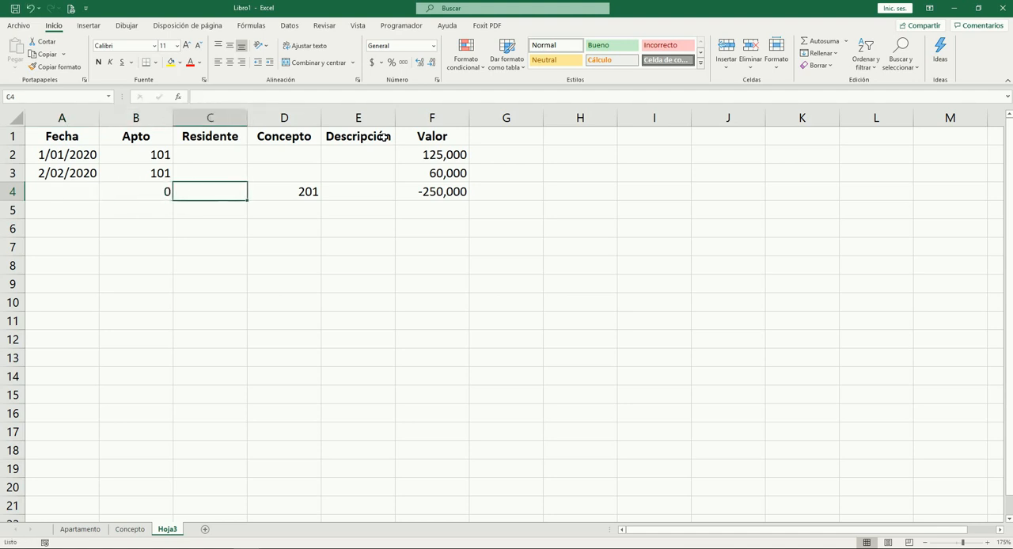
{"action": "key", "text": "Left"}
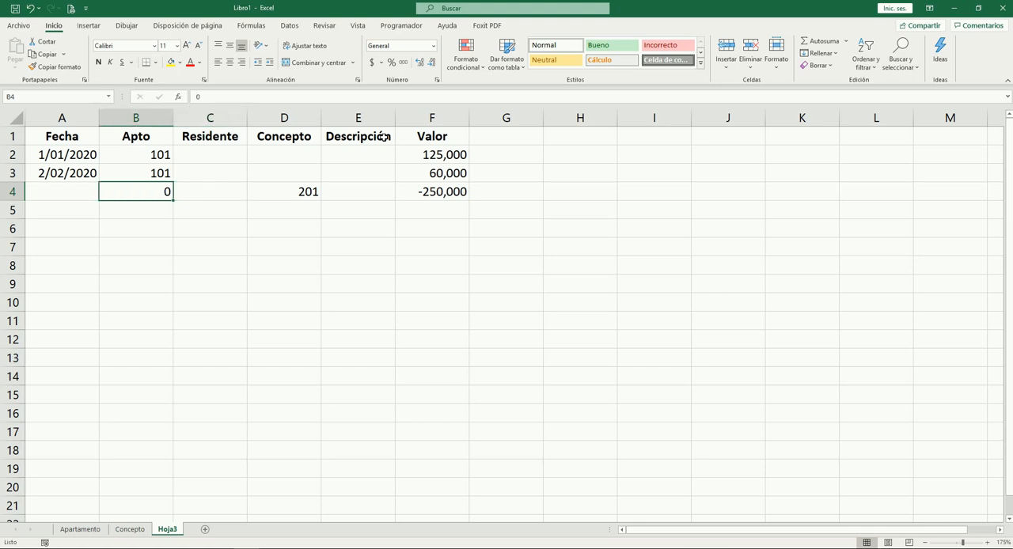
Examine the Concepto and Valor cells of row 4 and the Apto values of the three sample records
{"action": "key", "text": "Right"}
{"action": "key", "text": "Right"}
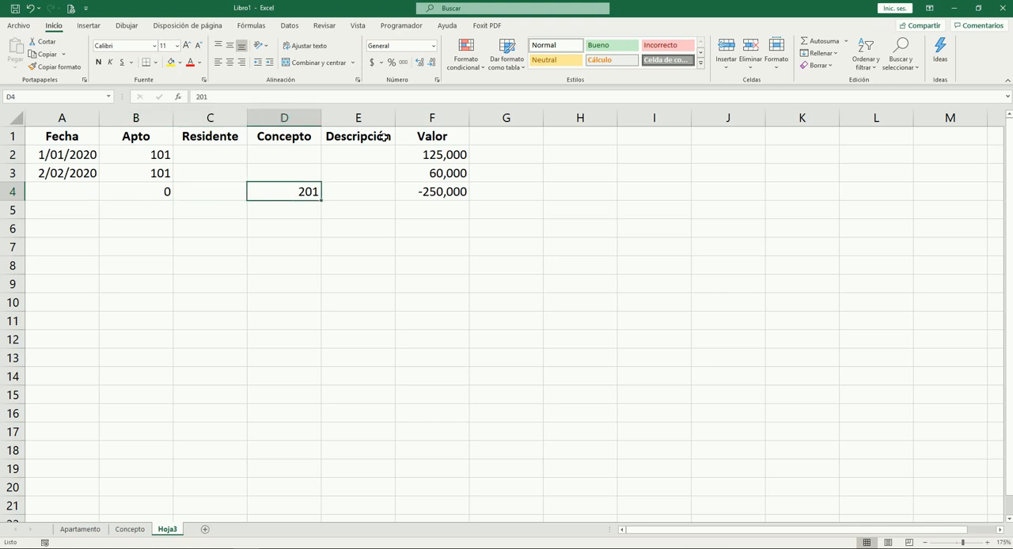
{"action": "key", "text": "Right"}
{"action": "key", "text": "Right"}
{"action": "key", "text": "Left"}
{"action": "key", "text": "Left"}
{"action": "key", "text": "Right"}
{"action": "key", "text": "Right"}
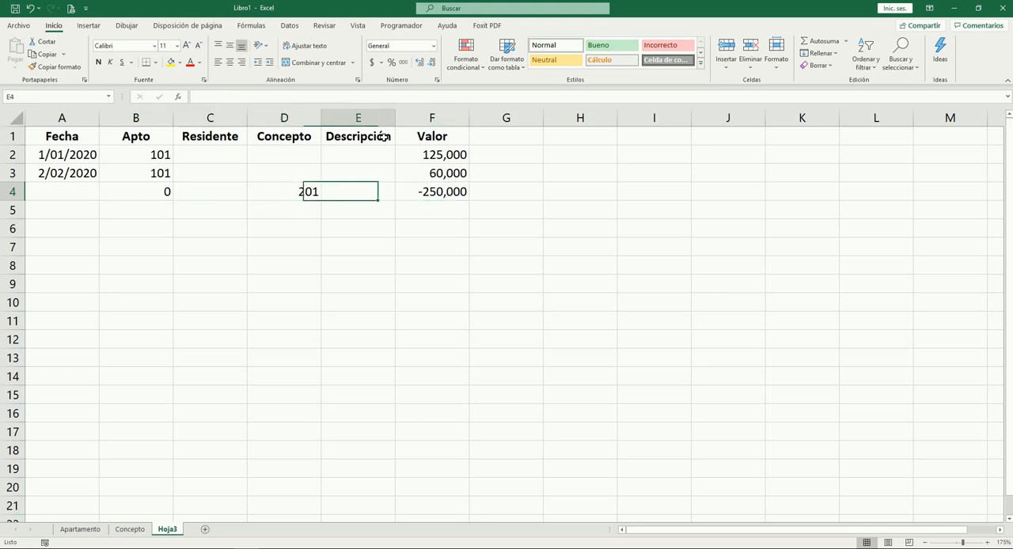
{"action": "key", "text": "Left"}
{"action": "key", "text": "Left"}
{"action": "key", "text": "Left"}
{"action": "key", "text": "Left"}
{"action": "key", "text": "Up"}
{"action": "key", "text": "Up"}
{"action": "key", "text": "Down"}
{"action": "key", "text": "Down"}
{"action": "key", "text": "Down"}
{"action": "key", "text": "Up"}
{"action": "key", "text": "Up"}
{"action": "key", "text": "Up"}
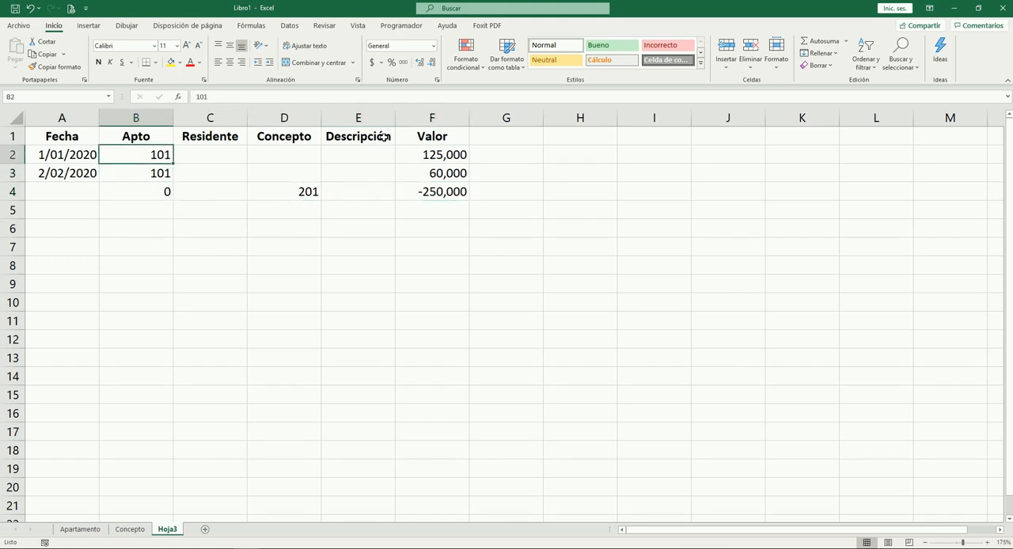
Delete the contents of the three sample records in rows 2 to 4 of Hoja3, keeping the headers
{"action": "key", "text": "Left"}
{"action": "key", "text": "shift+Down"}
{"action": "key", "text": "shift+Down"}
{"action": "key", "text": "shift+Right"}
{"action": "key", "text": "shift+Right"}
{"action": "key", "text": "shift+Right"}
{"action": "key", "text": "shift+Right"}
{"action": "key", "text": "shift+Right"}
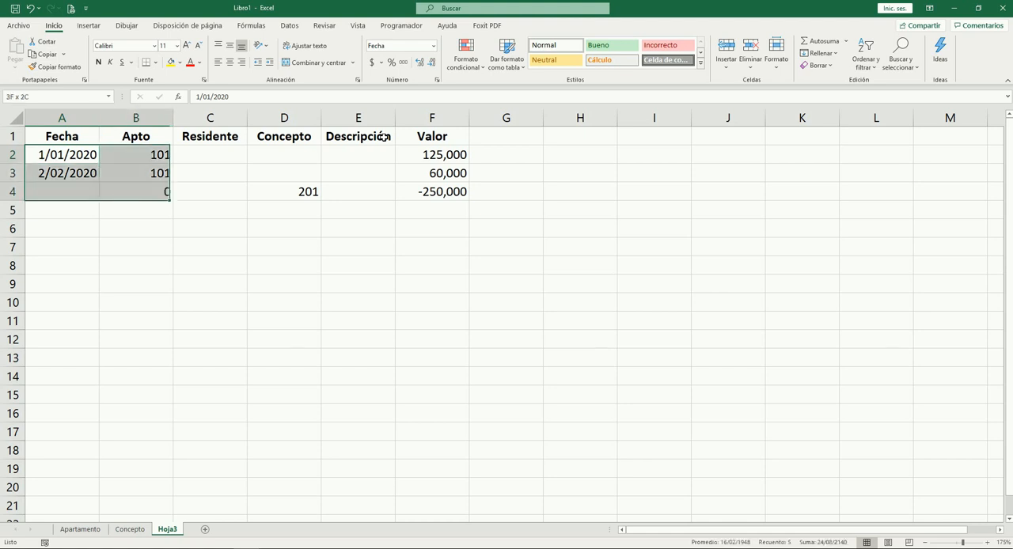
{"action": "key", "text": "Delete"}
{"action": "key", "text": "Up"}
{"action": "key", "text": "Down"}
{"action": "key", "text": "Up"}
{"action": "key", "text": "Down"}
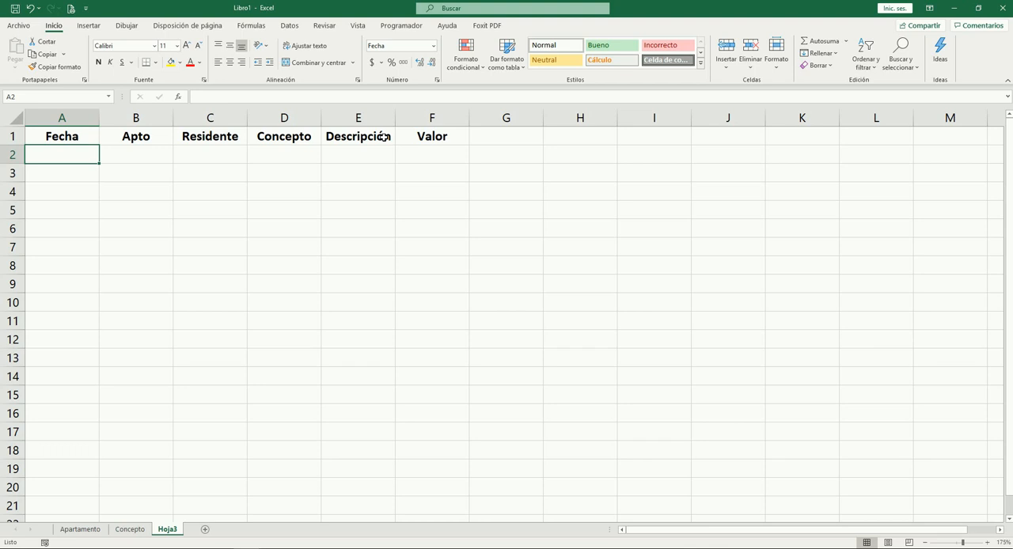
{"action": "key", "text": "Down"}
{"action": "key", "text": "Down"}
{"action": "key", "text": "Up"}
{"action": "key", "text": "Up"}
{"action": "key", "text": "Up"}
{"action": "key", "text": "Down"}
Go to cell A1001 on Hoja3 and enter x in it
{"action": "key", "text": "F5"}
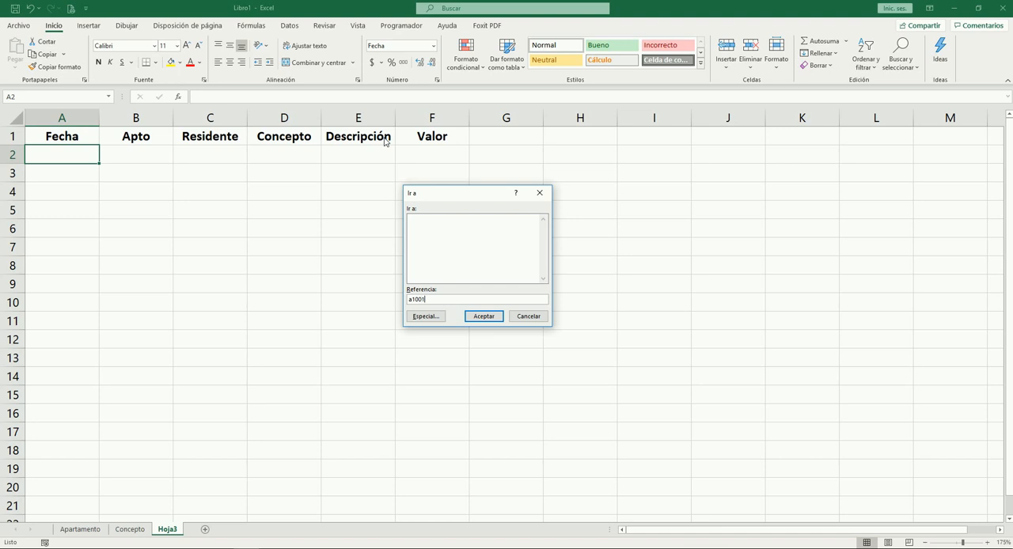
{"action": "type", "text": "a1001"}
{"action": "key", "text": "Return"}
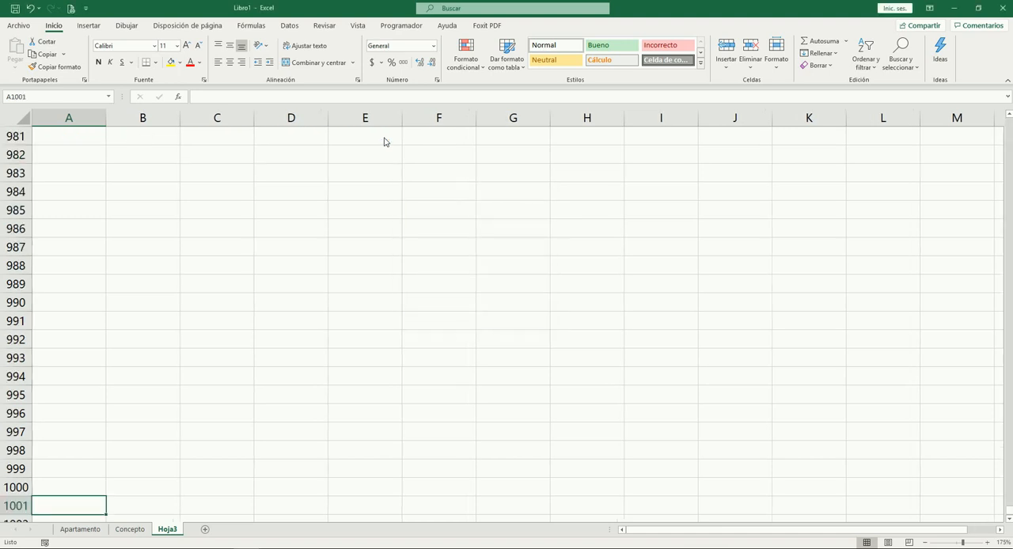
{"action": "type", "text": "x"}
{"action": "key", "text": "Return"}
{"action": "key", "text": "Return"}
{"action": "key", "text": "Return"}
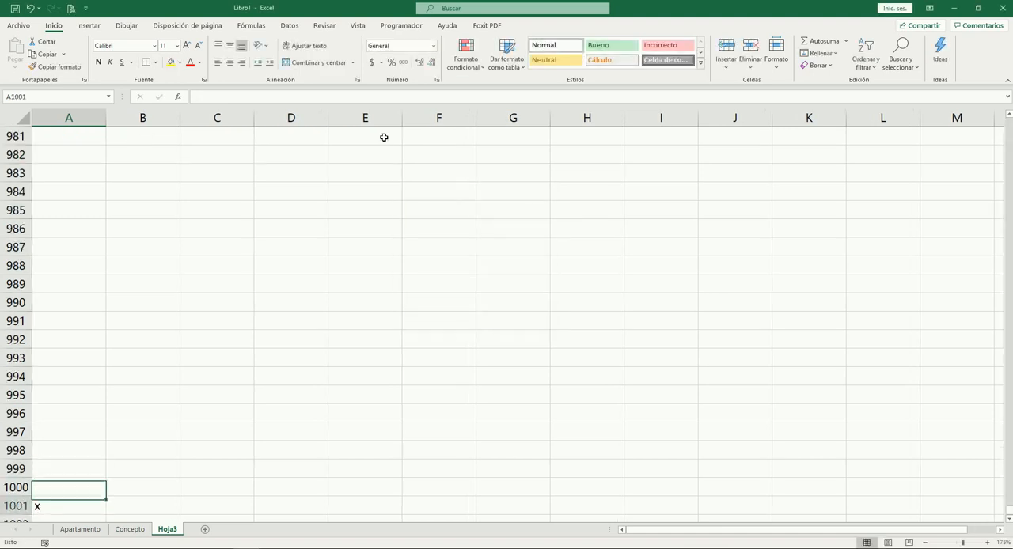
Enter =ALEATORIO.ENTRE("01/01/2018";"31/12/2018") in A1001 and format the cell as Fecha corta
{"action": "key", "text": "Up"}
{"action": "key", "text": "Up"}
{"action": "key", "text": "Up"}
{"action": "type", "text": "=al"}
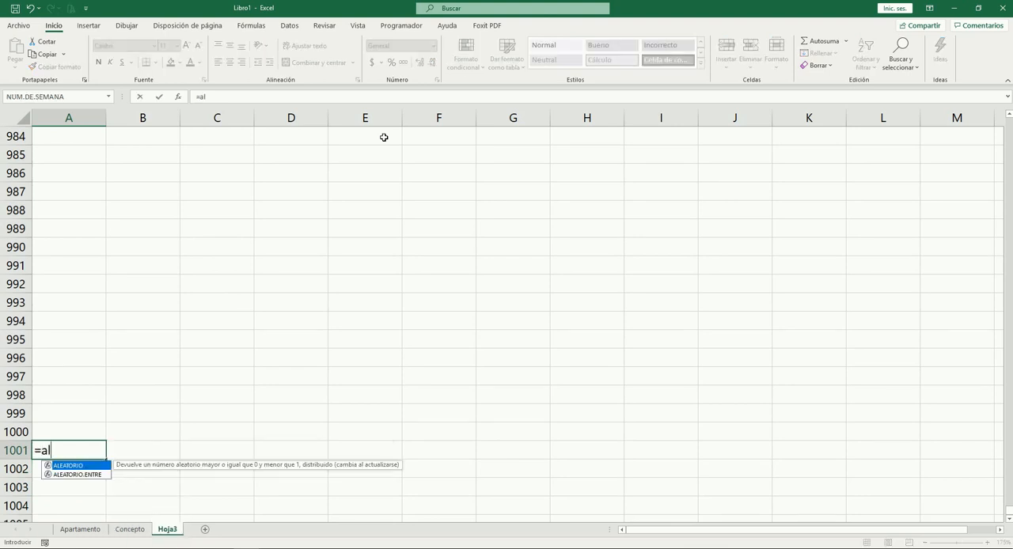
{"action": "key", "text": "Down"}
{"action": "key", "text": "Tab"}
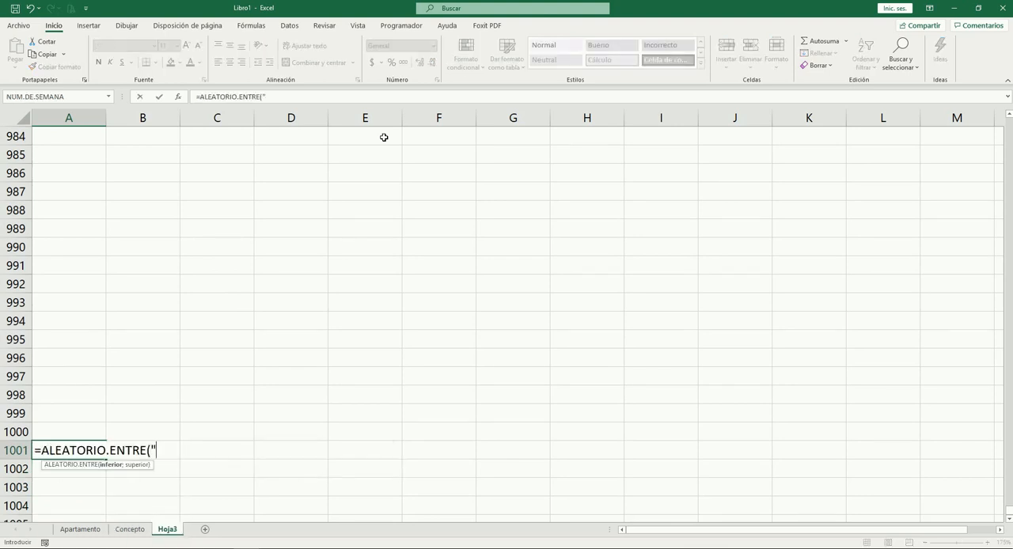
{"action": "type", "text": "\"01/01/2018"}
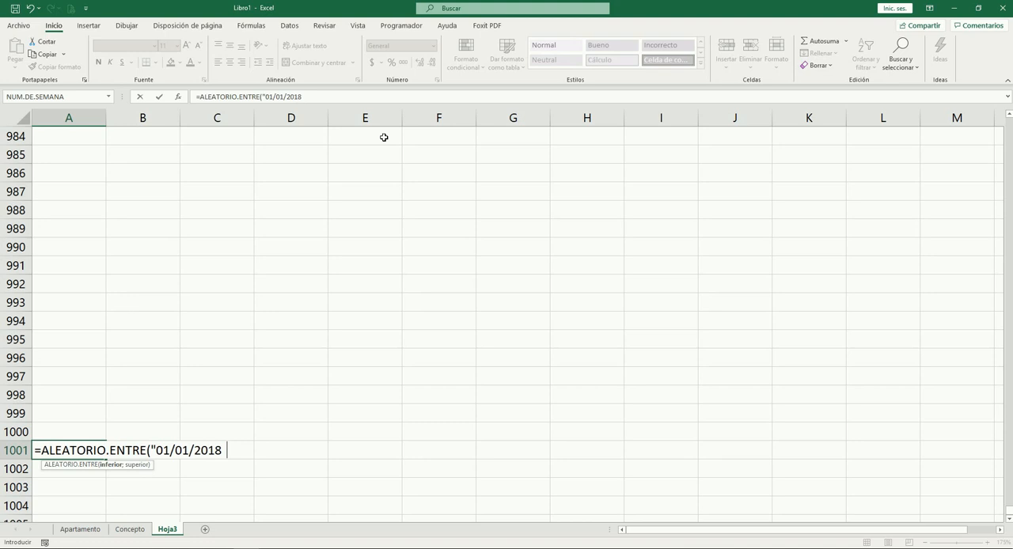
{"action": "type", "text": "\";\"31/12"}
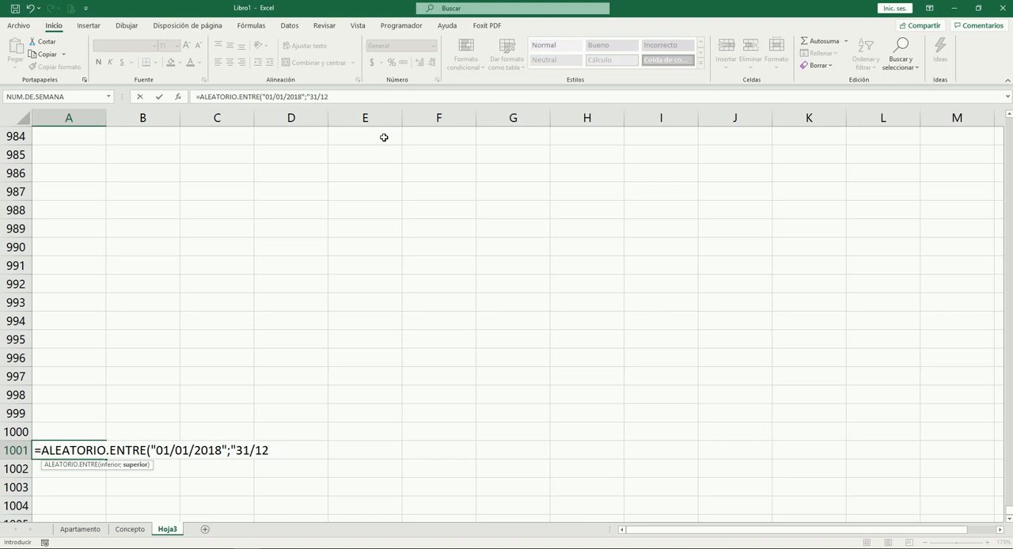
{"action": "type", "text": "/2018\")"}
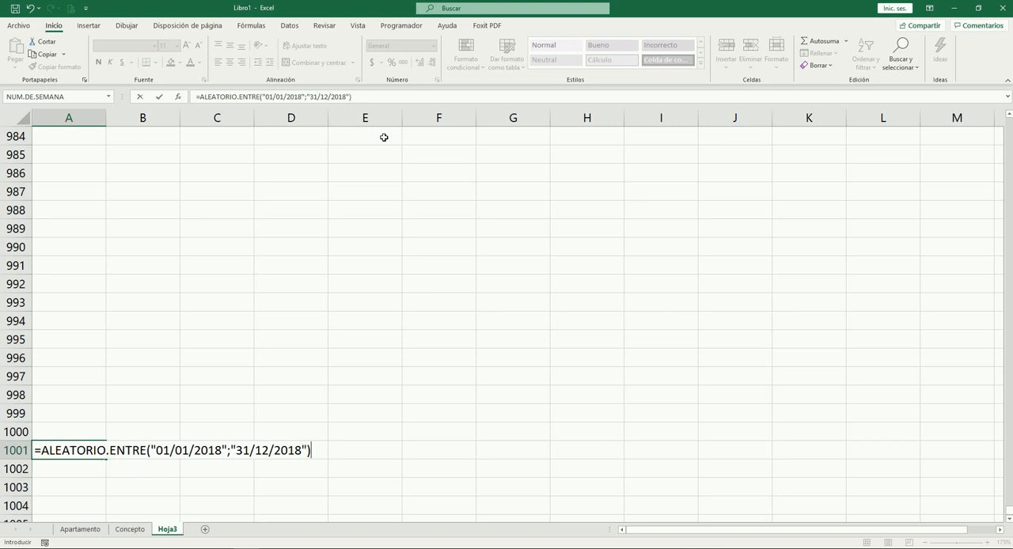
{"action": "key", "text": "Tab"}
{"action": "key", "text": "Left"}
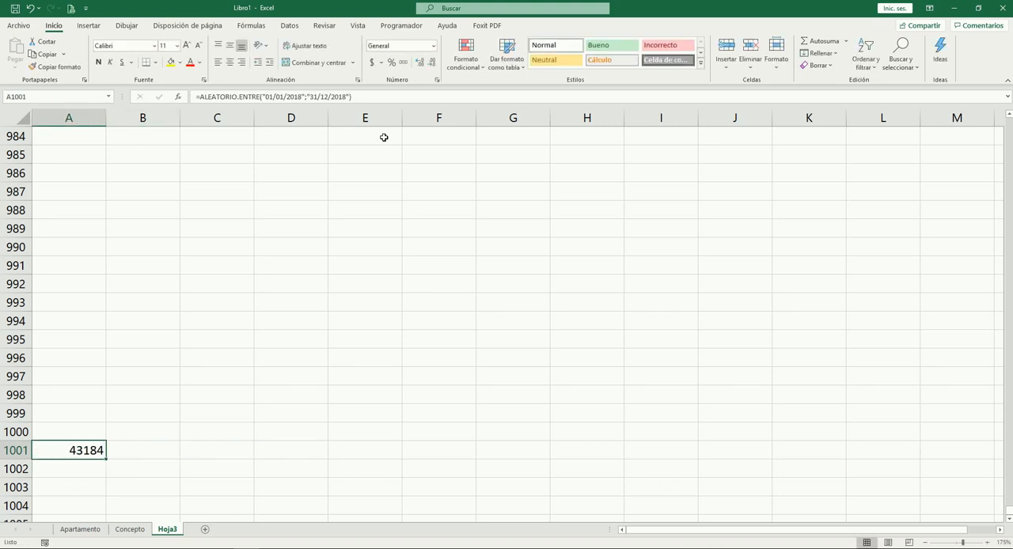
{"action": "left_click", "coordinate": [433, 45]}
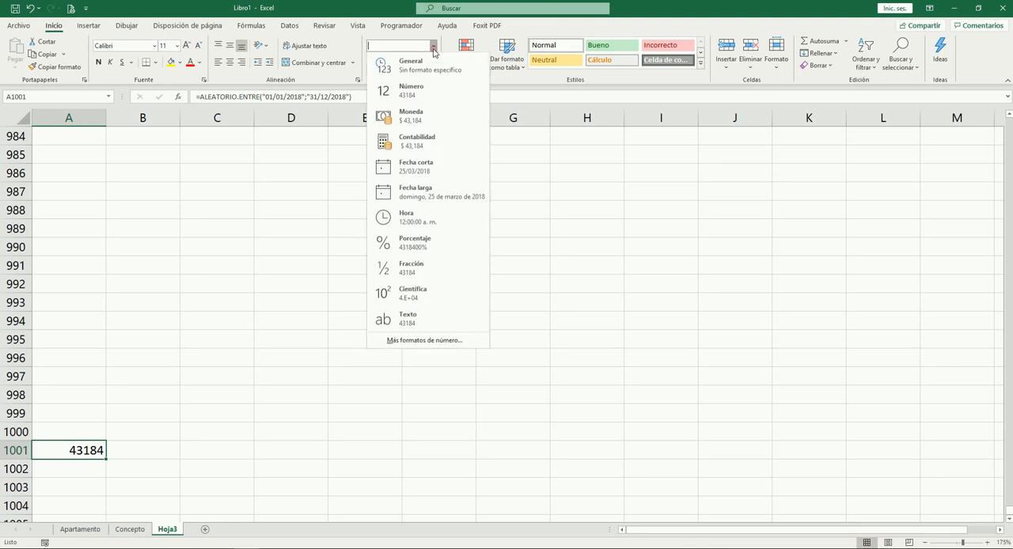
{"action": "left_click", "coordinate": [418, 167]}
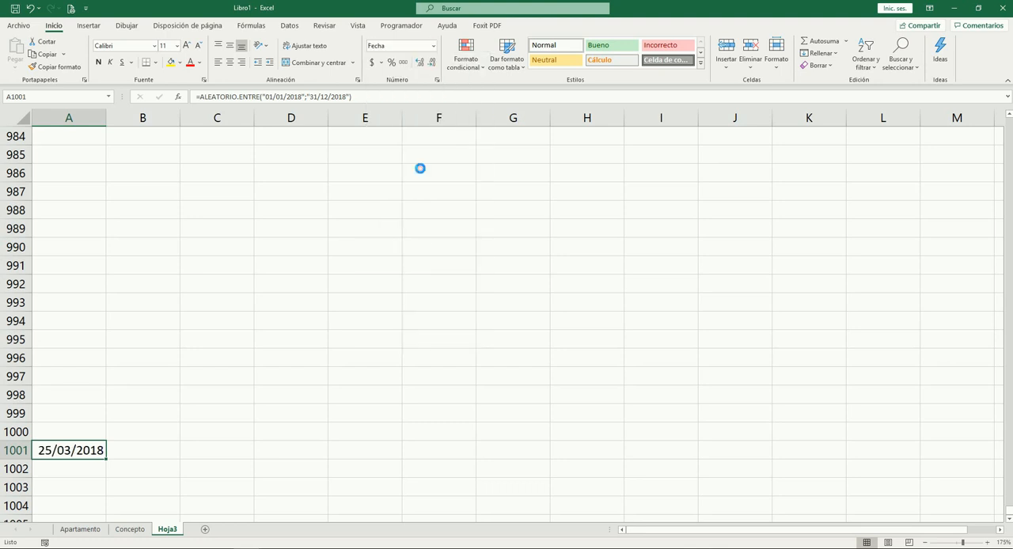
Copy the random date formula from A1001 into all Fecha cells from A2 to A1000
{"action": "key", "text": "ctrl+c"}
{"action": "key", "text": "Up"}
{"action": "key", "text": "ctrl+shift+Up"}
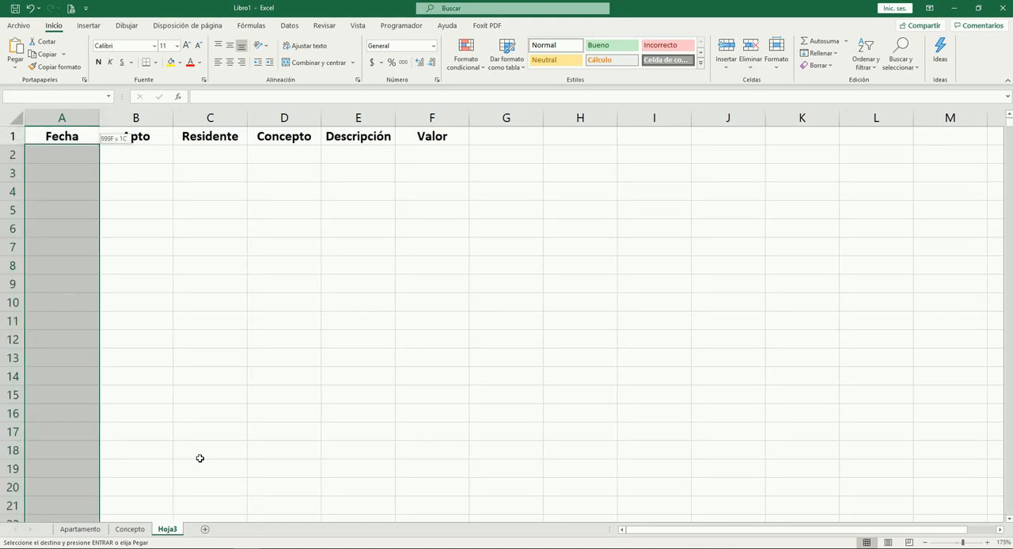
{"action": "key", "text": "ctrl+v"}
{"action": "key", "text": "Up"}
{"action": "key", "text": "Up"}
{"action": "key", "text": "Up"}
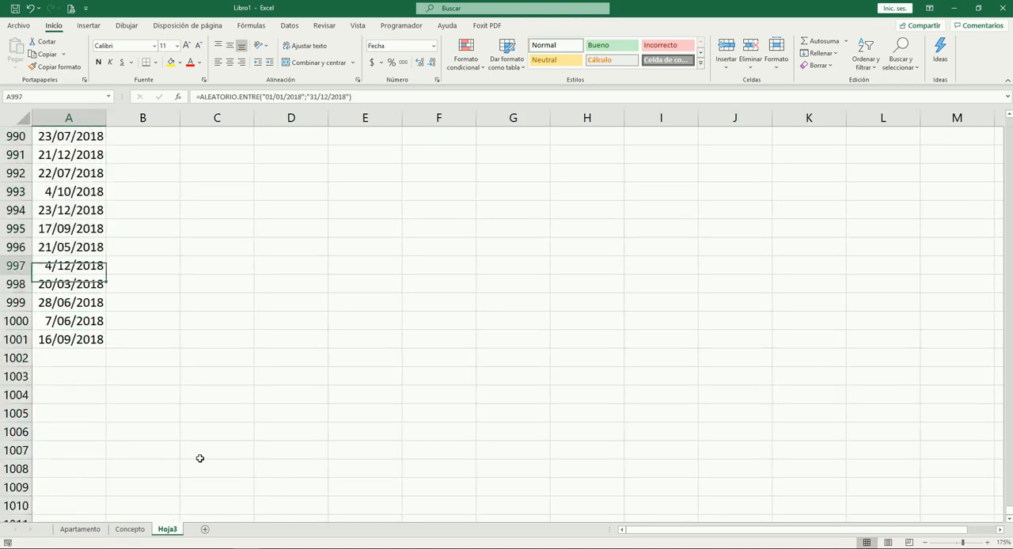
Examine the generated dates at the start of the Fecha column and the empty Apto column beside them
{"action": "key", "text": "ctrl+Home"}
{"action": "key", "text": "Down"}
{"action": "key", "text": "Down"}
{"action": "key", "text": "Down"}
{"action": "key", "text": "Down"}
{"action": "key", "text": "Down"}
{"action": "key", "text": "Up"}
{"action": "key", "text": "Up"}
{"action": "key", "text": "Up"}
{"action": "key", "text": "Right"}
{"action": "key", "text": "Up"}
{"action": "key", "text": "Down"}
{"action": "key", "text": "Up"}
{"action": "key", "text": "Down"}
{"action": "key", "text": "Up"}
{"action": "key", "text": "Up"}
{"action": "key", "text": "Down"}
{"action": "key", "text": "Down"}
{"action": "key", "text": "Down"}
{"action": "key", "text": "Down"}
{"action": "key", "text": "Down"}
{"action": "key", "text": "Up"}
{"action": "key", "text": "Up"}
{"action": "key", "text": "Up"}
{"action": "key", "text": "Up"}
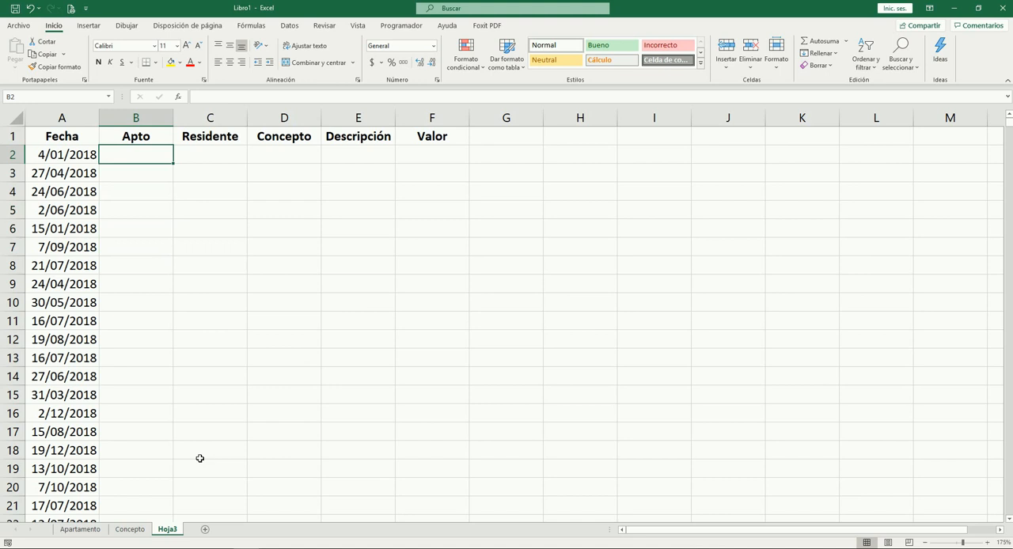
Copy the six apartment numbers in A2:A7 of the Apartamento sheet to I2:I7 on Hoja3
{"action": "key", "text": "ctrl+Page_Up"}
{"action": "key", "text": "ctrl+Page_Up"}
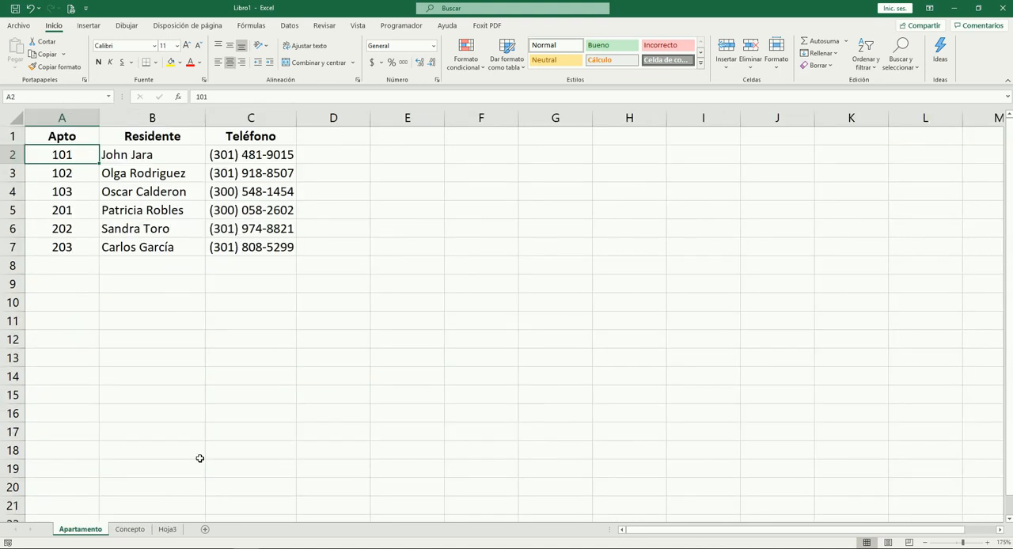
{"action": "key", "text": "shift+Down"}
{"action": "key", "text": "shift+Down"}
{"action": "key", "text": "shift+Down"}
{"action": "key", "text": "shift+Down"}
{"action": "key", "text": "shift+Down"}
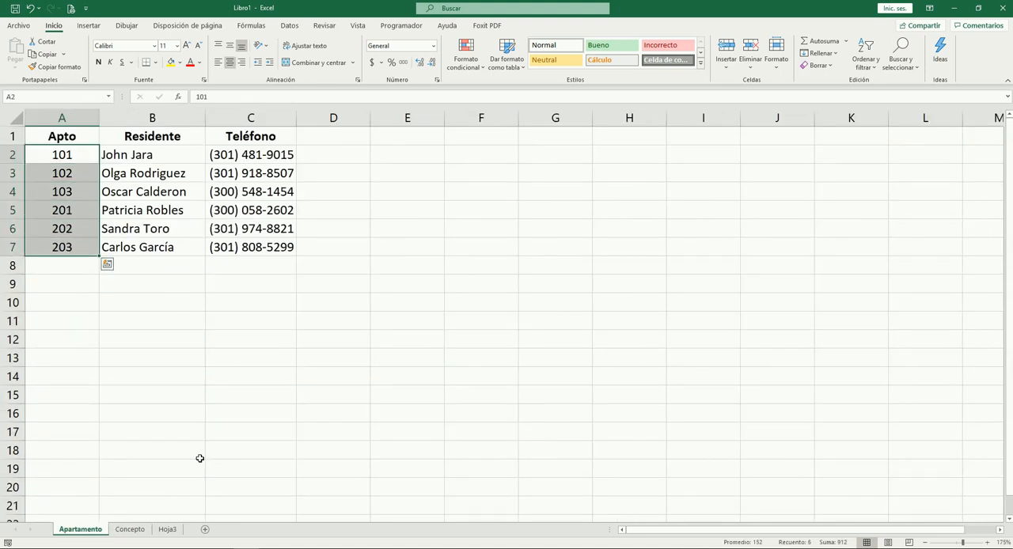
{"action": "key", "text": "ctrl+c"}
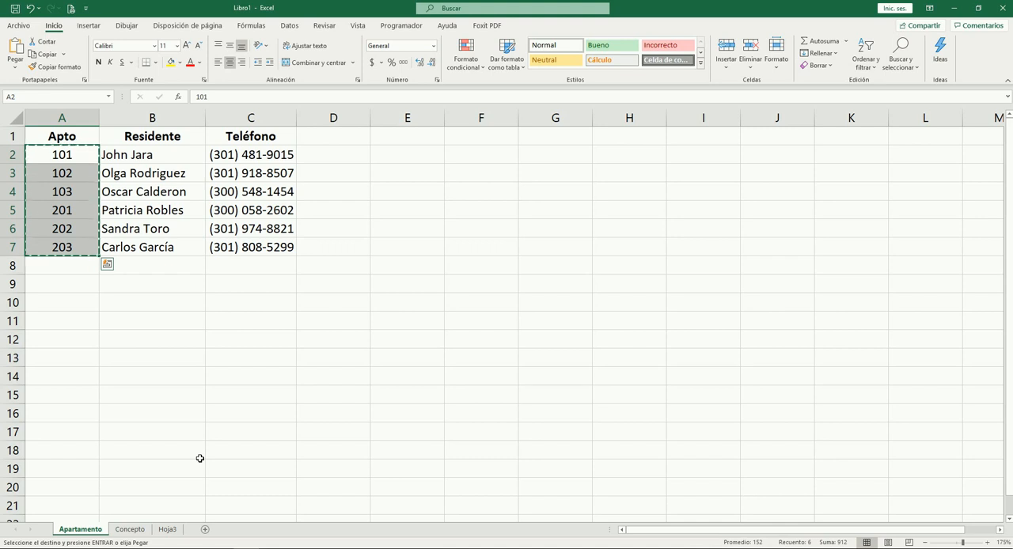
{"action": "key", "text": "ctrl+Page_Down"}
{"action": "key", "text": "ctrl+Page_Down"}
{"action": "key", "text": "Right"}
{"action": "key", "text": "Right"}
{"action": "key", "text": "Right"}
{"action": "key", "text": "Right"}
{"action": "key", "text": "Right"}
{"action": "key", "text": "Right"}
{"action": "key", "text": "Right"}
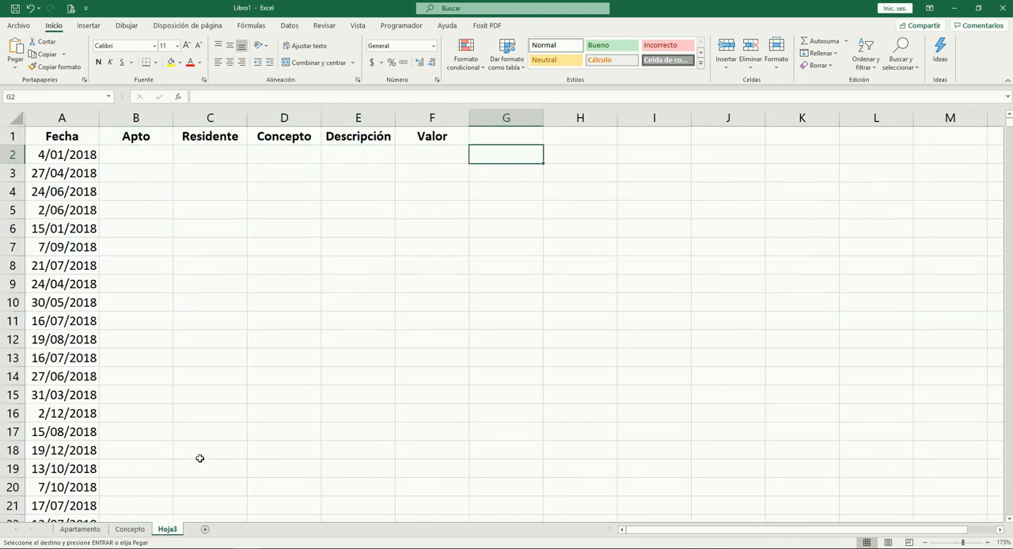
{"action": "key", "text": "ctrl+v"}
{"action": "key", "text": "Escape"}
Number the copied apartments 1 to 6 in H2:H7 and return to the first Apto cell, B2
{"action": "key", "text": "Left"}
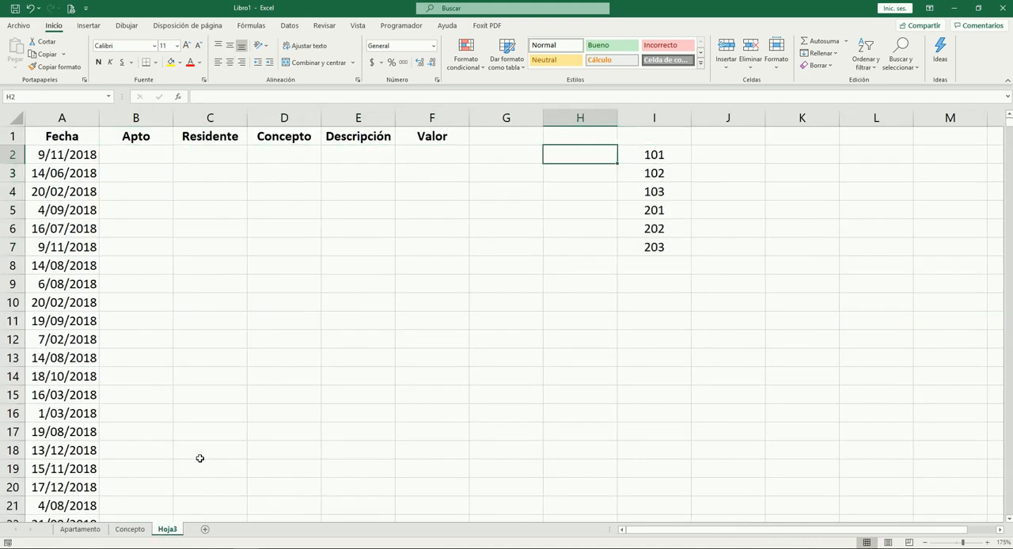
{"action": "type", "text": "1 2 3 4 5 6"}
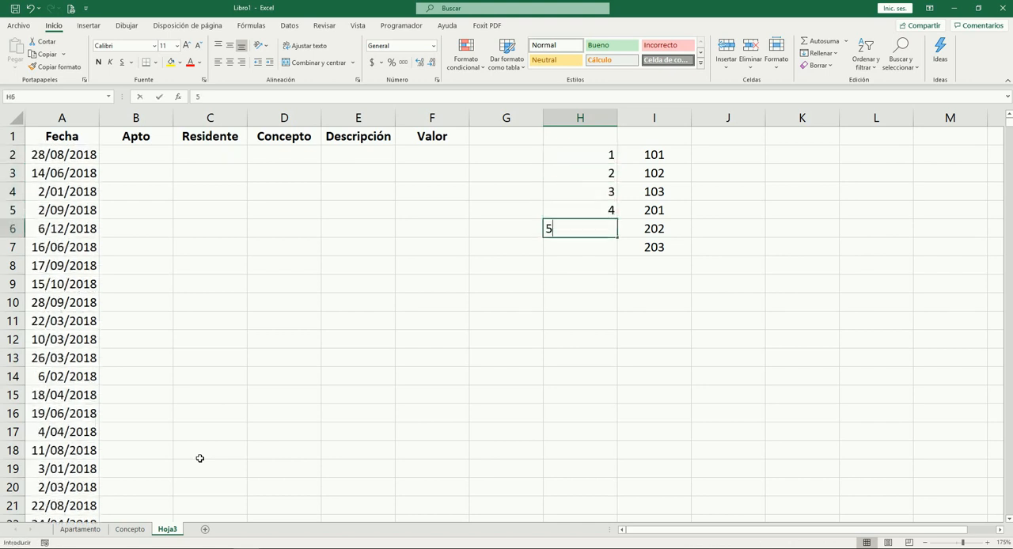
{"action": "key", "text": "Up"}
{"action": "key", "text": "Up"}
{"action": "key", "text": "Up"}
{"action": "key", "text": "Up"}
{"action": "key", "text": "Up"}
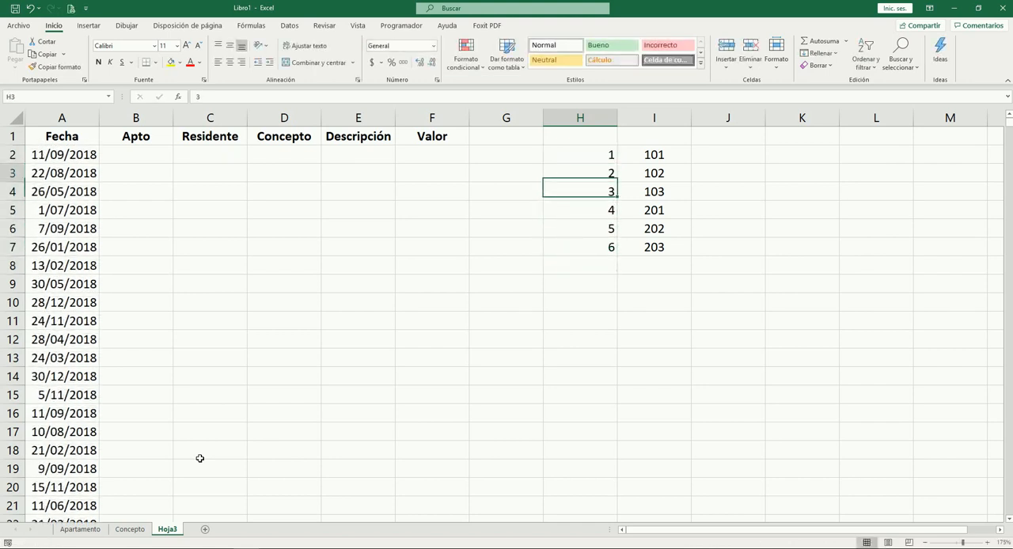
{"action": "key", "text": "Left"}
{"action": "key", "text": "Left"}
{"action": "key", "text": "Home"}
{"action": "key", "text": "Right"}
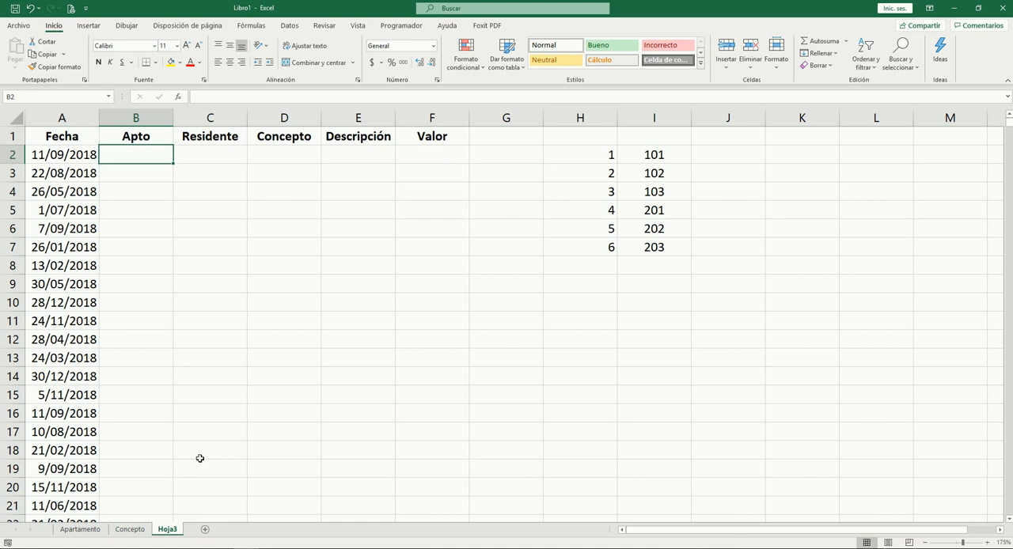
Enter =ALEATORIO.ENTRE(1;6) in the first Apto cell, B2, to generate a random apartment index
{"action": "type", "text": "=al"}
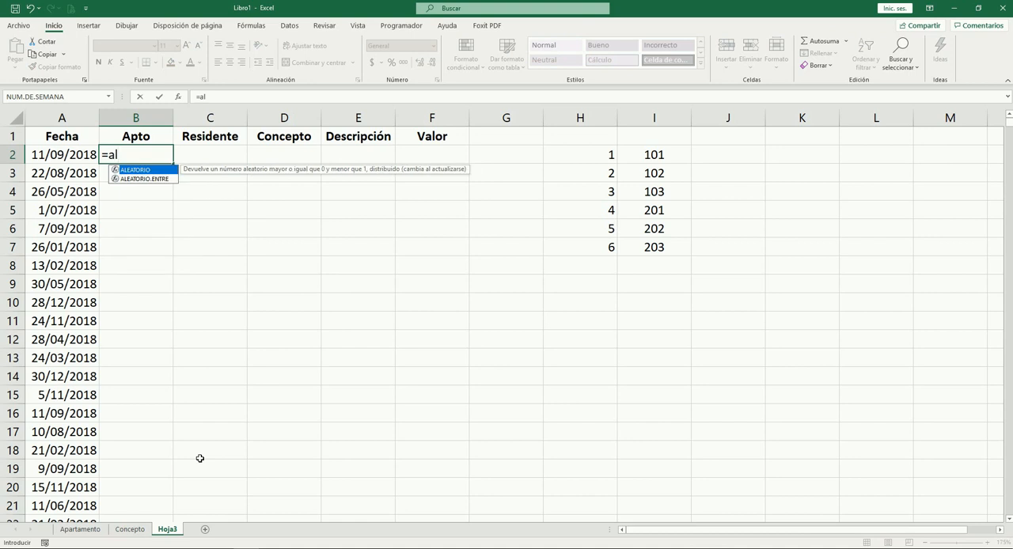
{"action": "key", "text": "Down"}
{"action": "key", "text": "Tab"}
{"action": "type", "text": "1;6"}
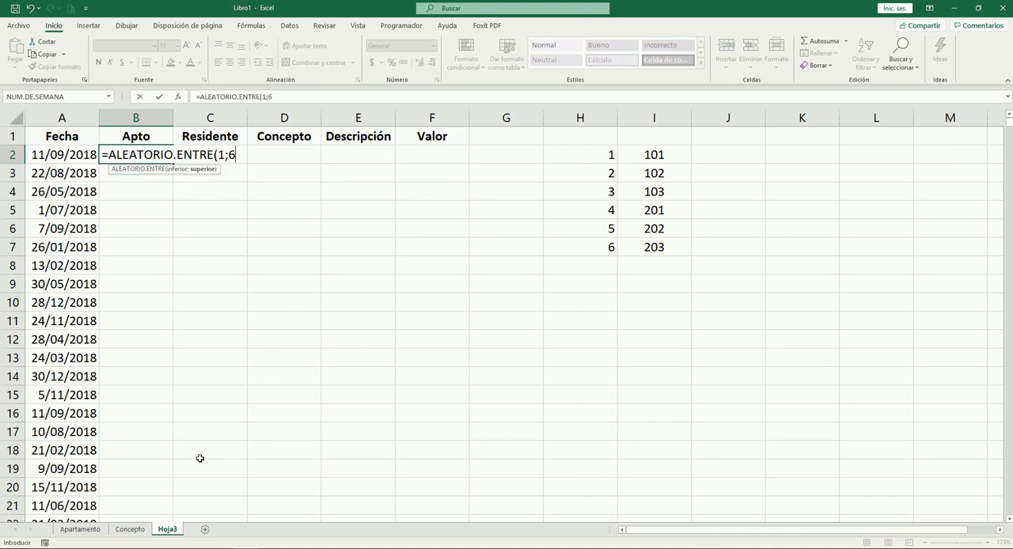
{"action": "type", "text": ")"}
{"action": "key", "text": "ctrl+Return"}
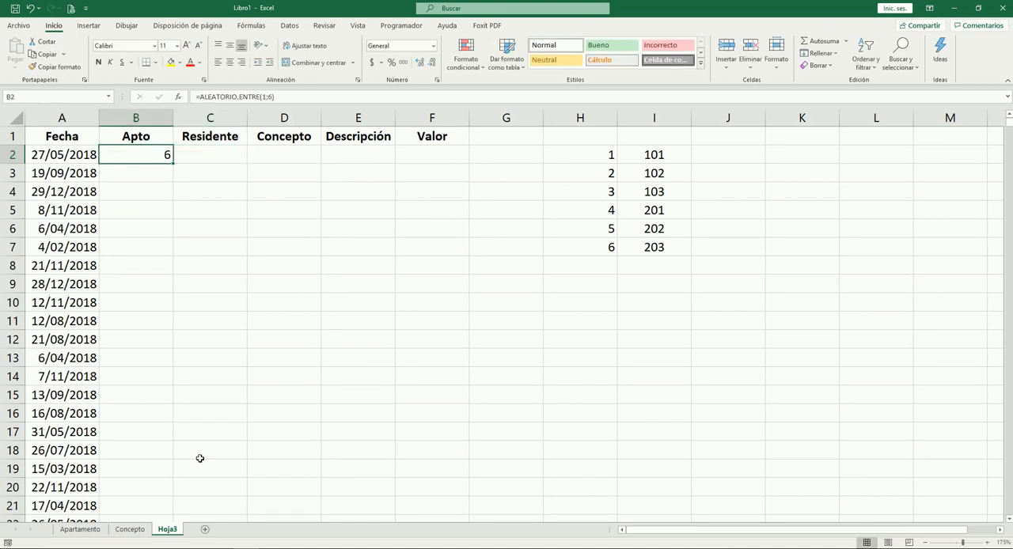
{"action": "key", "text": "Right"}
{"action": "key", "text": "Right"}
{"action": "key", "text": "Right"}
{"action": "key", "text": "Right"}
{"action": "key", "text": "Right"}
{"action": "key", "text": "Right"}
{"action": "key", "text": "Right"}
{"action": "key", "text": "Down"}
{"action": "key", "text": "Down"}
{"action": "key", "text": "Down"}
{"action": "key", "text": "Down"}
{"action": "key", "text": "Down"}
{"action": "key", "text": "Left"}
{"action": "key", "text": "Left"}
{"action": "key", "text": "Left"}
{"action": "key", "text": "Left"}
{"action": "key", "text": "Left"}
{"action": "key", "text": "Left"}
{"action": "key", "text": "Left"}
{"action": "key", "text": "Up"}
{"action": "key", "text": "Up"}
{"action": "key", "text": "Up"}
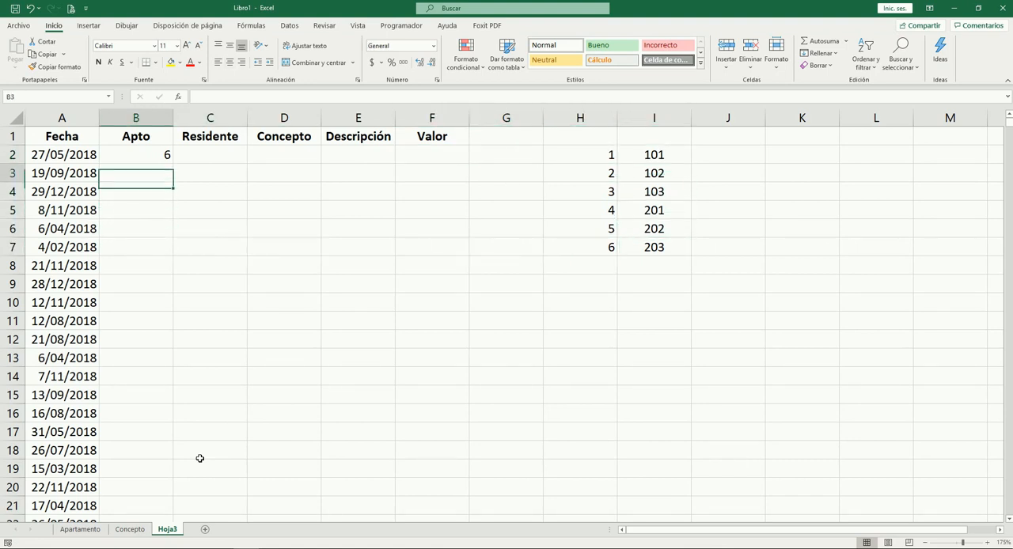
Copy the random index formula from B2 into the whole Apto column down to B1001
{"action": "key", "text": "Up"}
{"action": "key", "text": "Up"}
{"action": "key", "text": "ctrl+c"}
{"action": "key", "text": "Left"}
{"action": "key", "text": "ctrl+Down"}
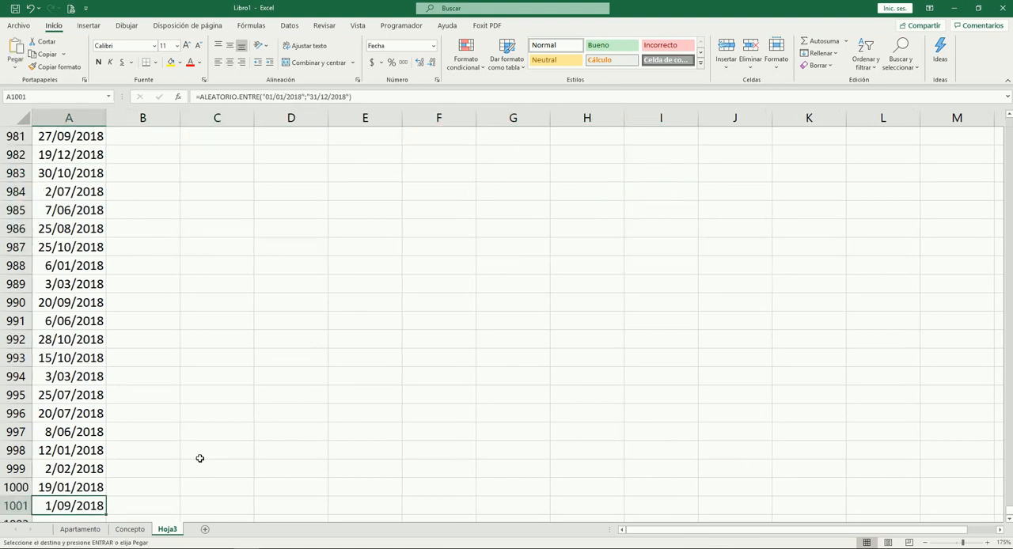
{"action": "key", "text": "Right"}
{"action": "key", "text": "ctrl+shift+Up"}
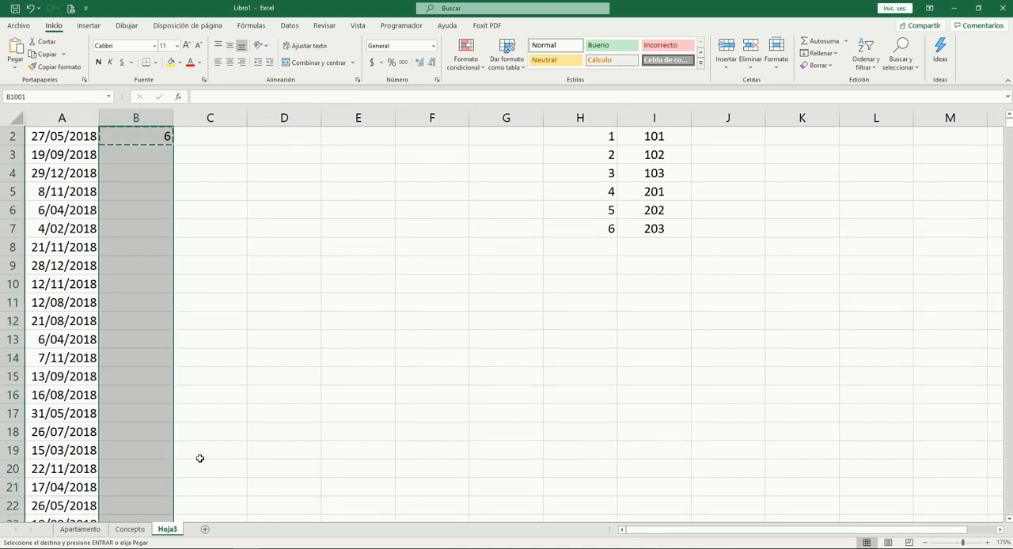
{"action": "key", "text": "Return"}
{"action": "key", "text": "Up"}
{"action": "key", "text": "ctrl+Up"}
{"action": "key", "text": "Down"}
Insert a blank column between the Apto and Residente columns
{"action": "key", "text": "Right"}
{"action": "key", "text": "Left"}
{"action": "key", "text": "Right"}
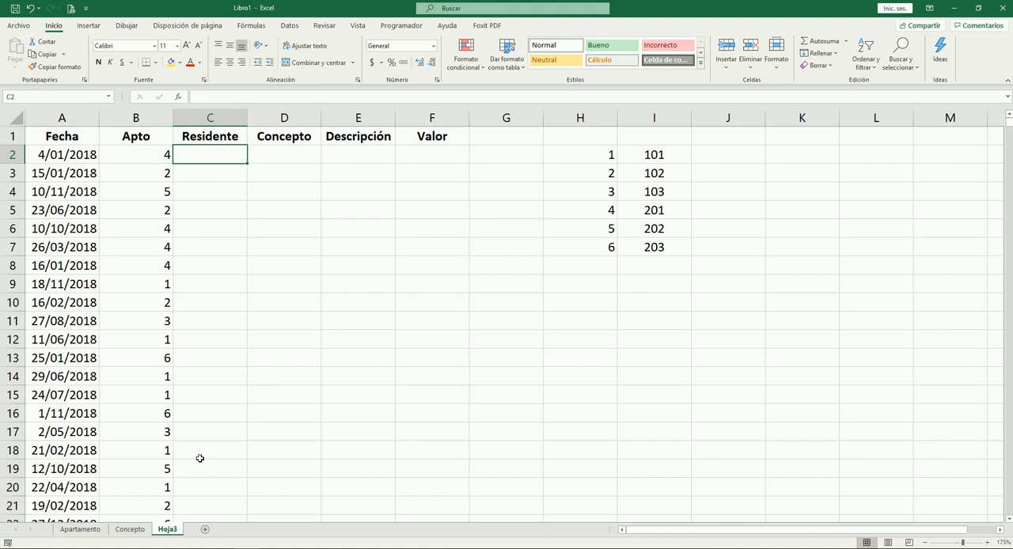
{"action": "key", "text": "ctrl+space"}
{"action": "key", "text": "ctrl+plus"}
{"action": "key", "text": "Up"}
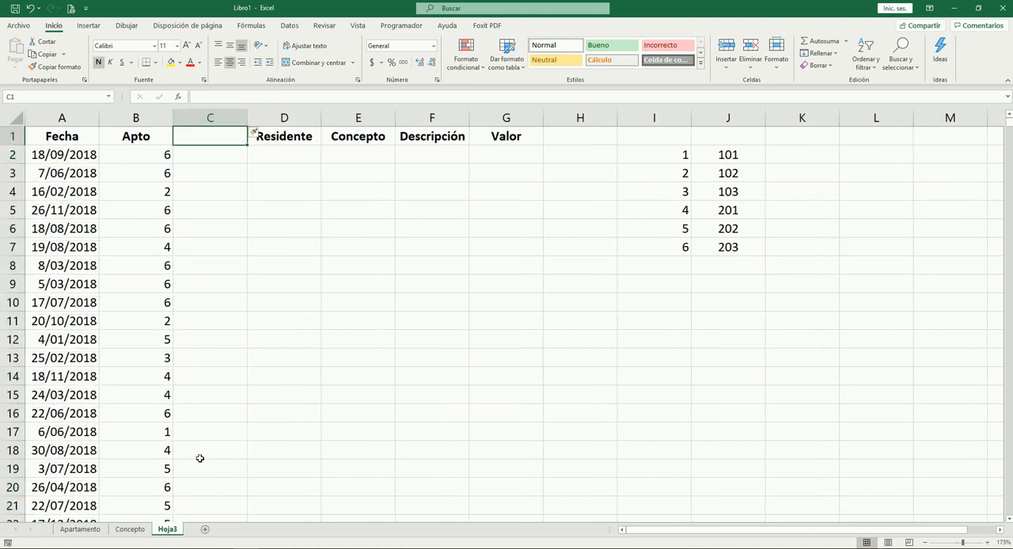
Replace the random formulas in A2:B1001 with their values
{"action": "key", "text": "Down"}
{"action": "key", "text": "Left"}
{"action": "key", "text": "Left"}
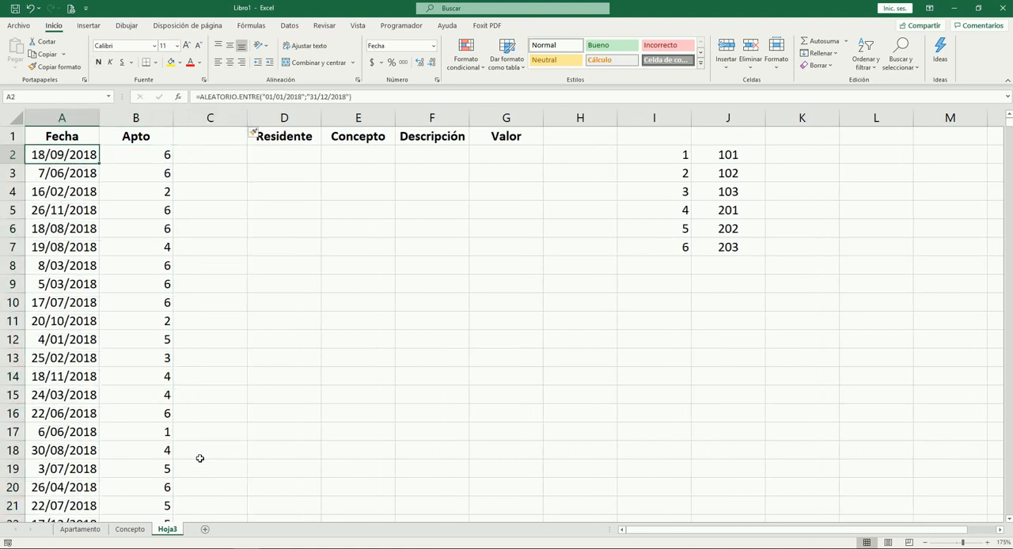
{"action": "key", "text": "shift+Right"}
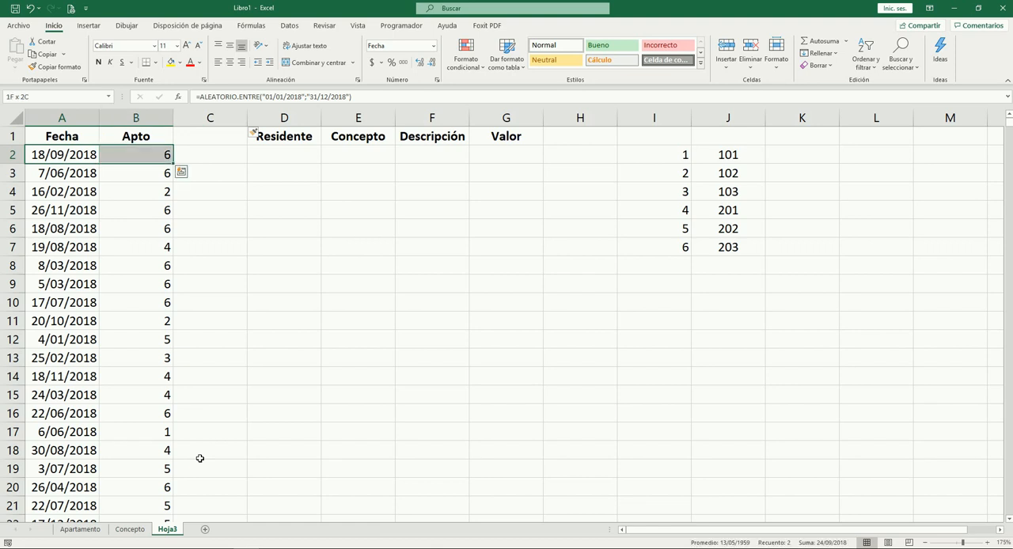
{"action": "key", "text": "ctrl+shift+Down"}
{"action": "key", "text": "ctrl+c"}
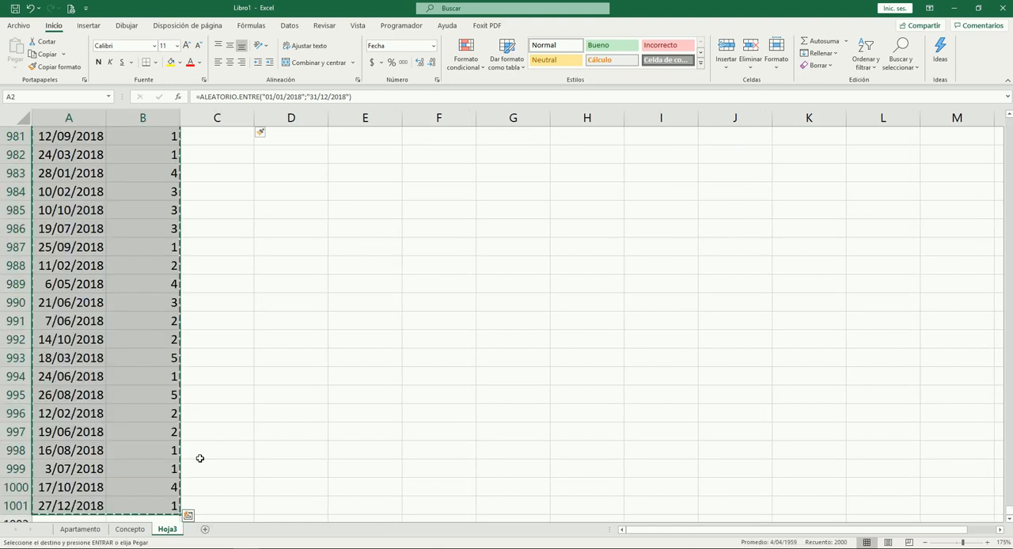
{"action": "key", "text": "alt+o"}
{"action": "key", "text": "v"}
{"action": "key", "text": "v"}
{"action": "key", "text": "Escape"}
Examine the first Fecha and Apto entries for fixed values and the apartment lookup table in I2:J7
{"action": "key", "text": "ctrl+Home"}
{"action": "key", "text": "Down"}
{"action": "key", "text": "Down"}
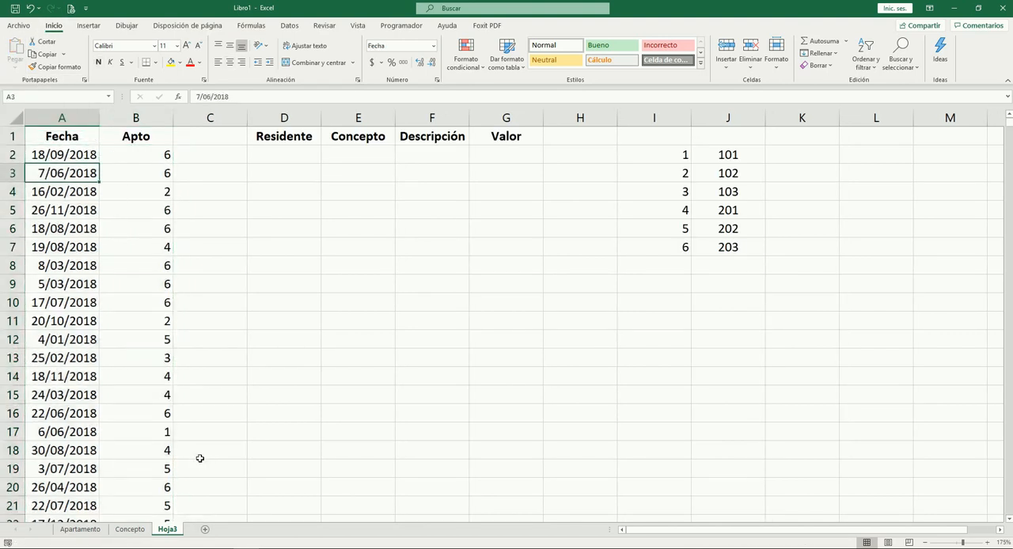
{"action": "key", "text": "Right"}
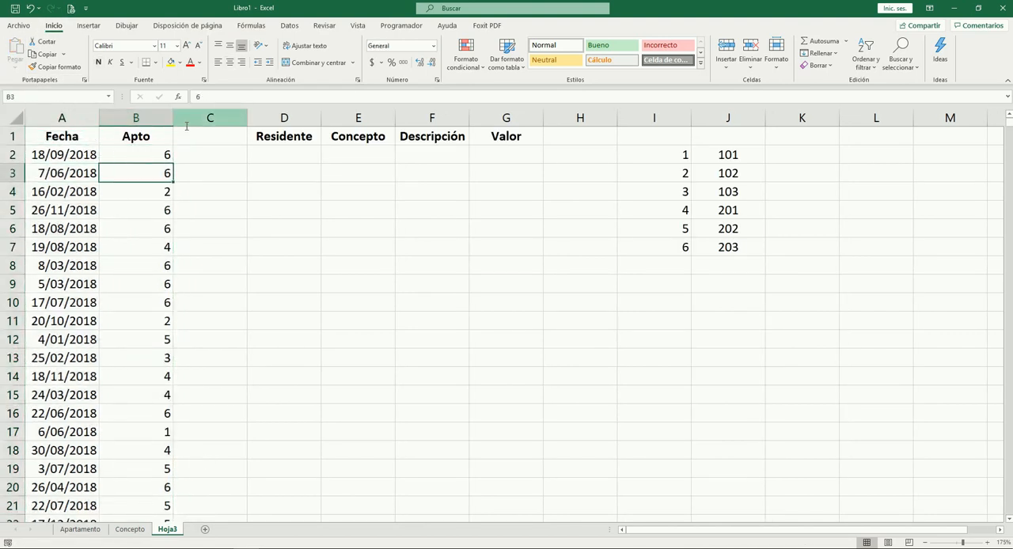
{"action": "key", "text": "Down"}
{"action": "key", "text": "Left"}
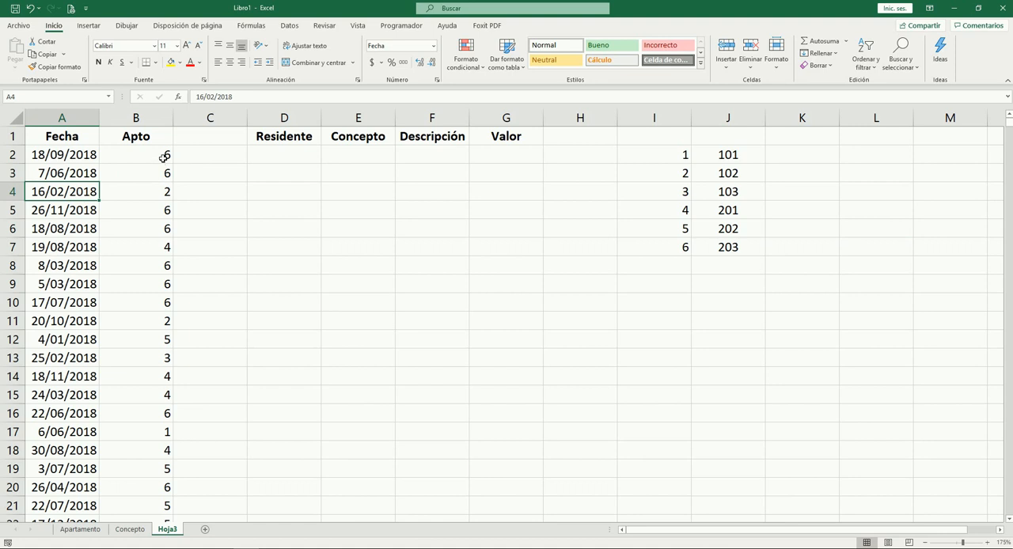
{"action": "left_click", "coordinate": [164, 158]}
{"action": "left_click", "coordinate": [198, 154]}
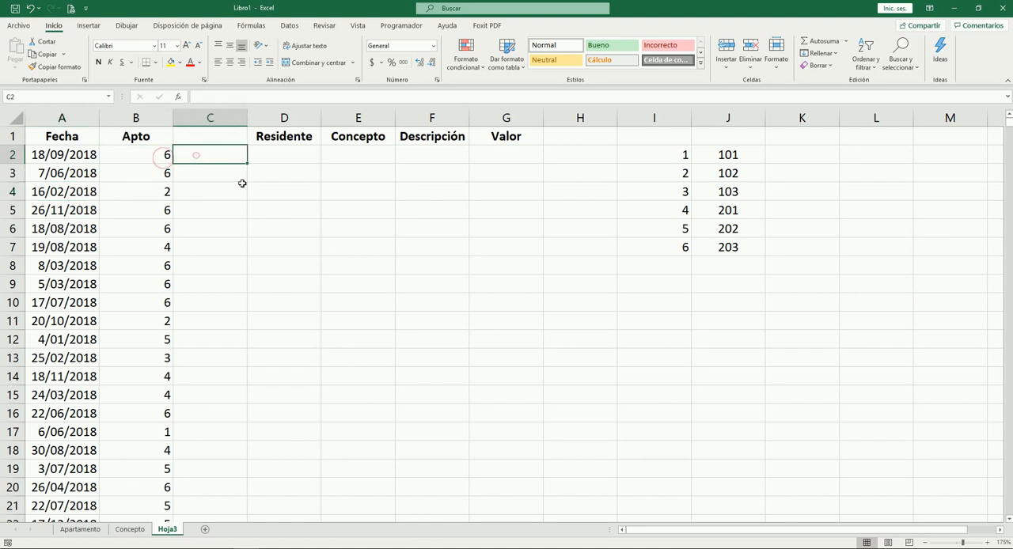
{"action": "left_click", "coordinate": [705, 247]}
Start a BUSCARV formula in C2 with B2 as the lookup value
{"action": "left_click", "coordinate": [212, 150]}
{"action": "type", "text": "=busc"}
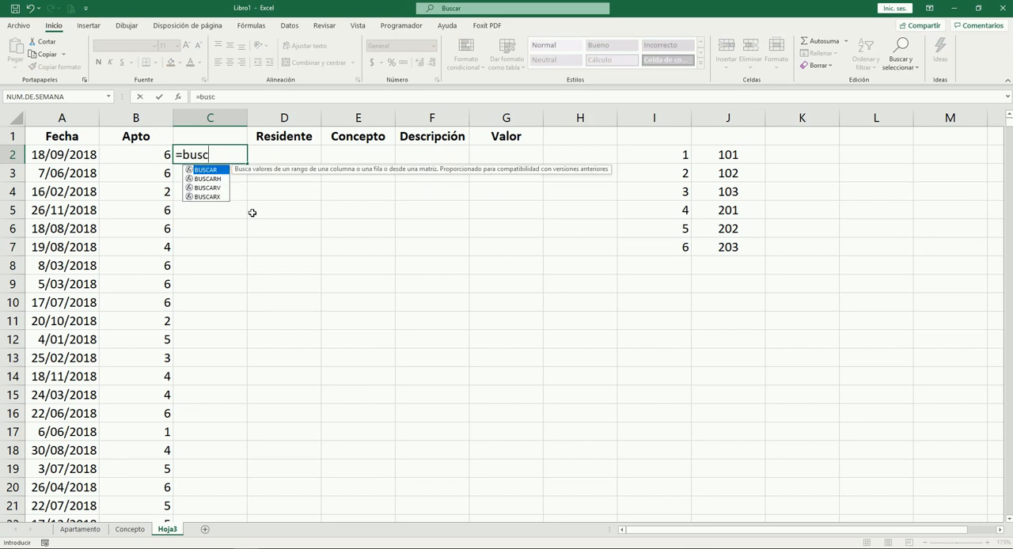
{"action": "key", "text": "Down"}
{"action": "key", "text": "Down"}
{"action": "key", "text": "Tab"}
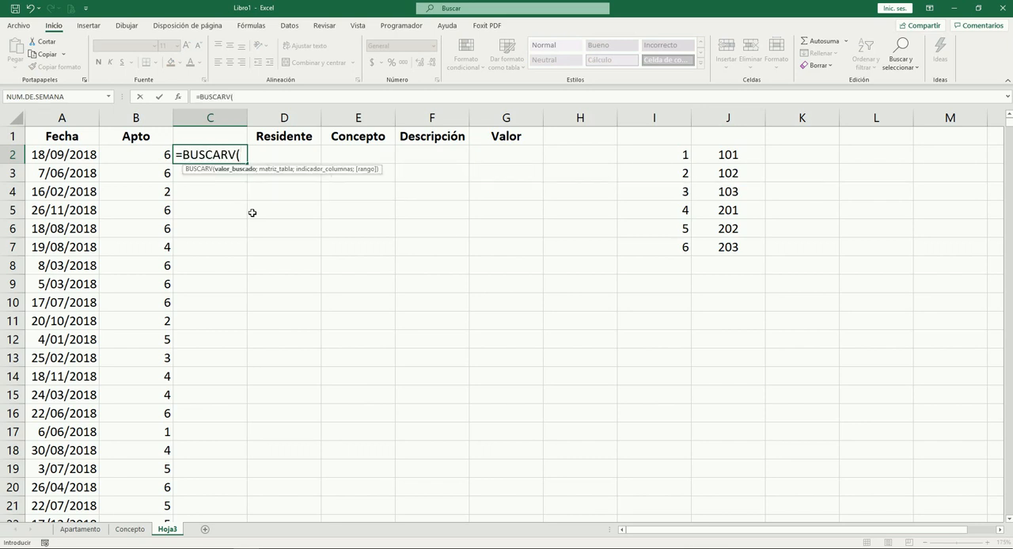
{"action": "key", "text": "Left"}
{"action": "type", "text": ";"}
Complete the C2 formula with table $I$2:$J$7, column 2 and match type 0, giving =BUSCARV(B2;$I$2:$J$7;2;0)
{"action": "key", "text": "Right"}
{"action": "key", "text": "Right"}
{"action": "key", "text": "Right"}
{"action": "key", "text": "Right"}
{"action": "key", "text": "Right"}
{"action": "key", "text": "Right"}
{"action": "key", "text": "Right"}
{"action": "key", "text": "Left"}
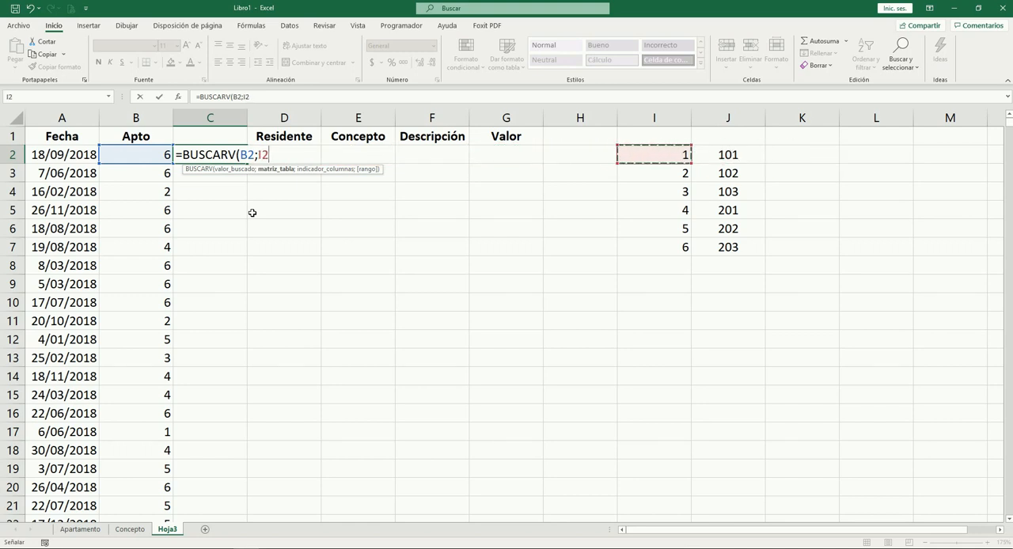
{"action": "key", "text": "ctrl+shift+Down"}
{"action": "key", "text": "shift+Right"}
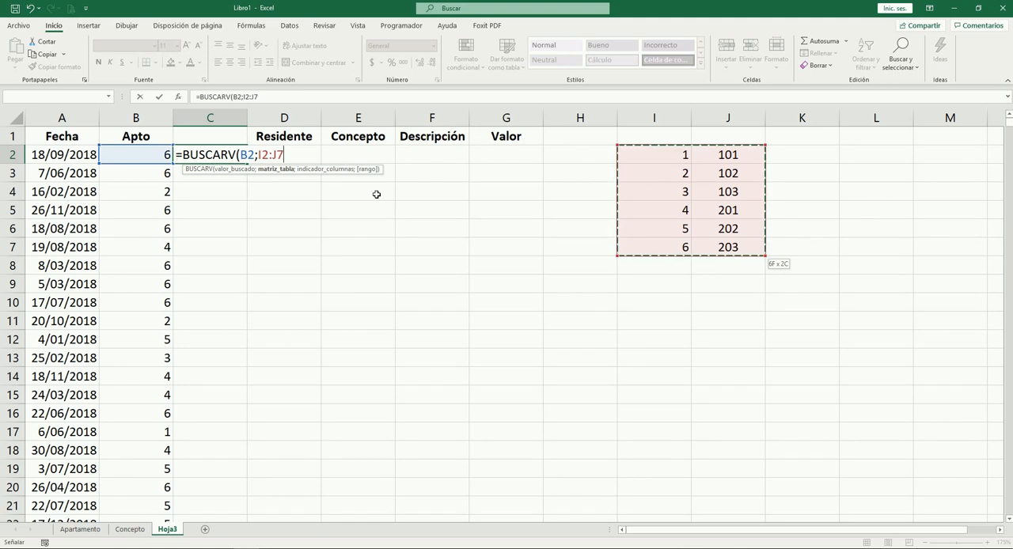
{"action": "key", "text": "F4"}
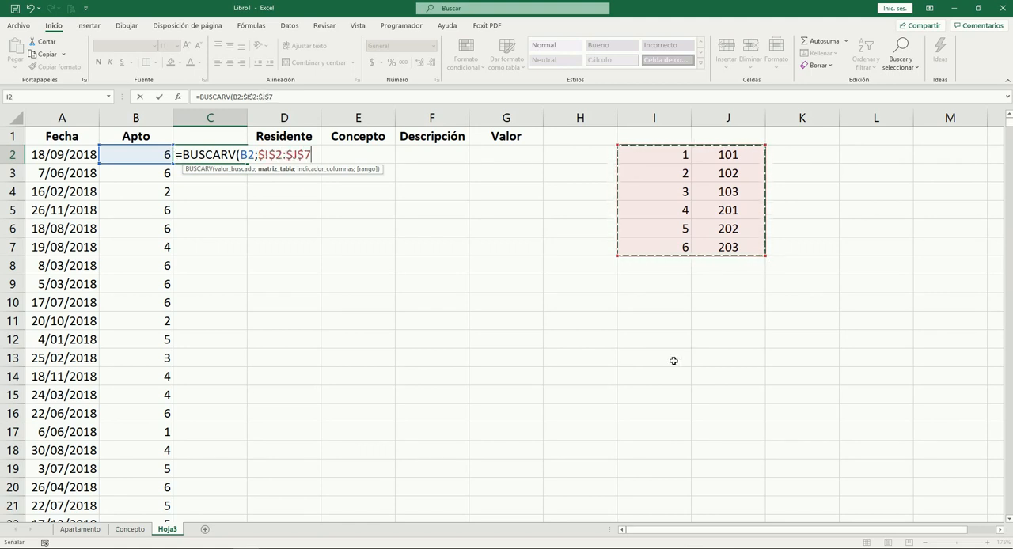
{"action": "type", "text": ";2;0)"}
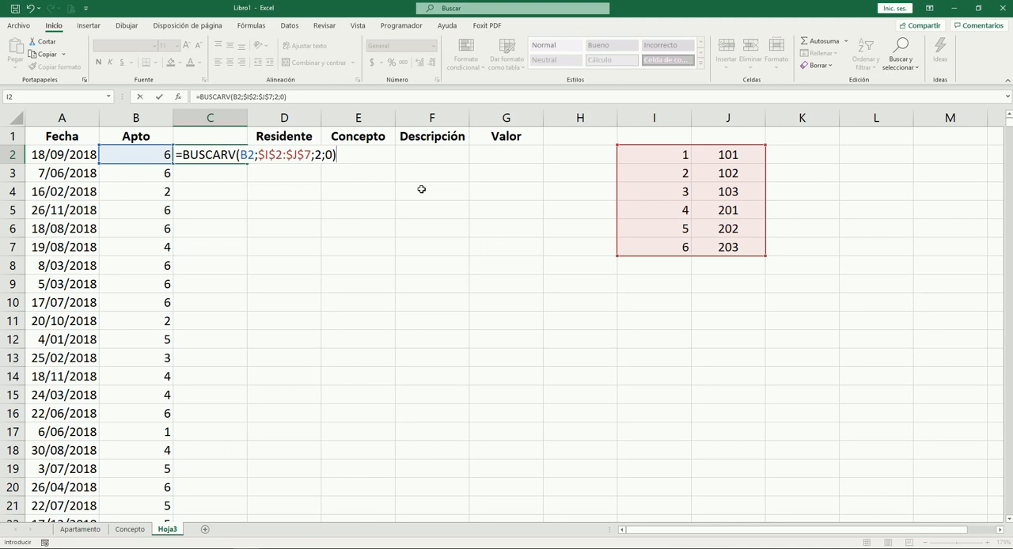
{"action": "key", "text": "Return"}
Copy the BUSCARV formula from C2 into column C down to C1001
{"action": "key", "text": "Left"}
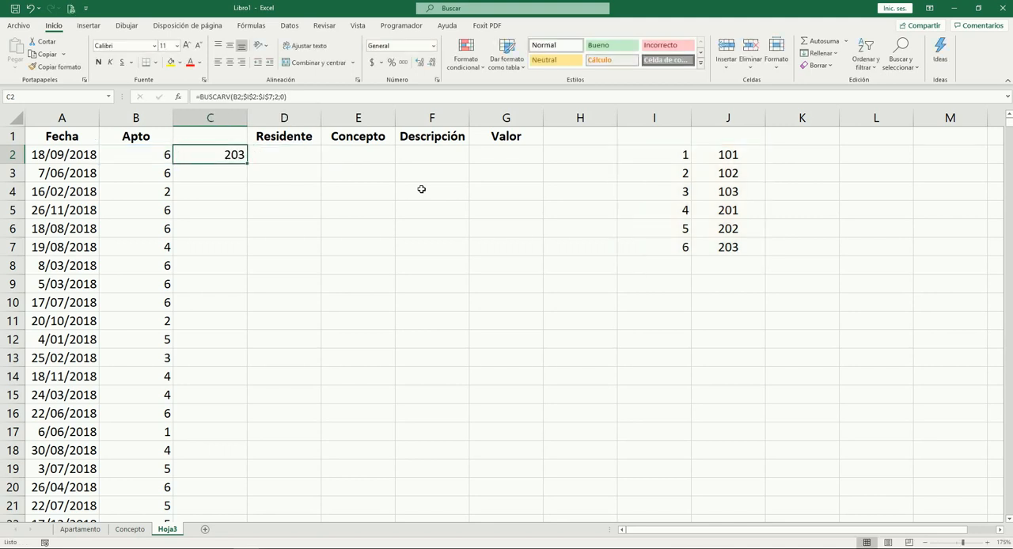
{"action": "key", "text": "ctrl+c"}
{"action": "key", "text": "Left"}
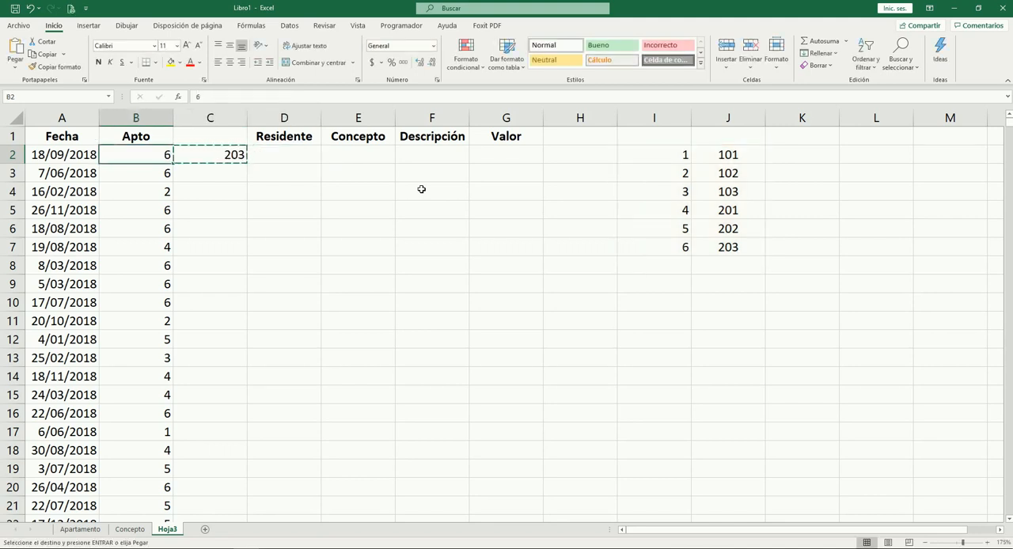
{"action": "key", "text": "ctrl+Down"}
{"action": "key", "text": "Right"}
{"action": "key", "text": "ctrl+shift+Up"}
{"action": "key", "text": "ctrl+v"}
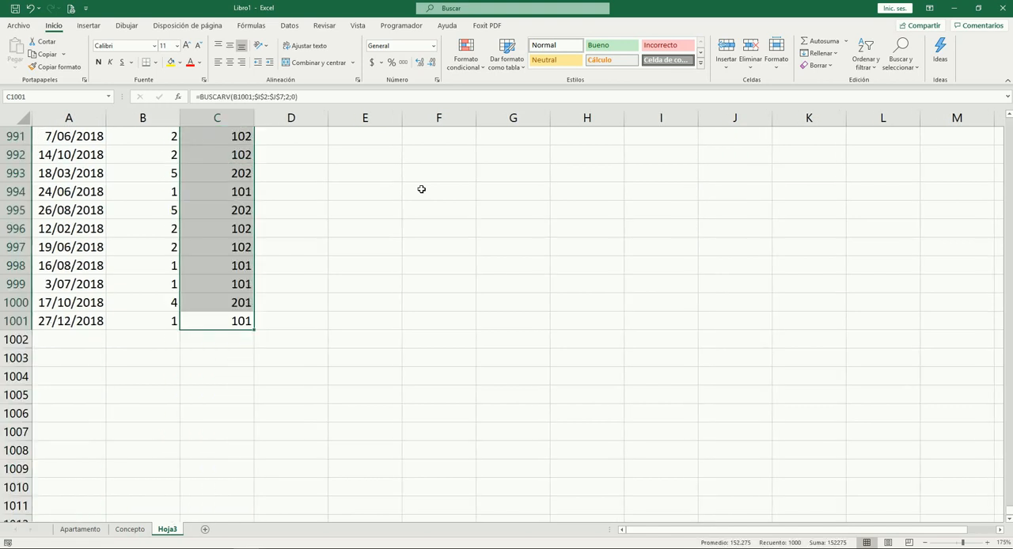
Examine the looked-up apartment numbers at the start of column C against the indexes beside them
{"action": "key", "text": "Up"}
{"action": "key", "text": "Up"}
{"action": "key", "text": "Up"}
{"action": "key", "text": "ctrl+Up"}
{"action": "key", "text": "Up"}
{"action": "key", "text": "Down"}
{"action": "key", "text": "Down"}
{"action": "key", "text": "Up"}
{"action": "key", "text": "Down"}
{"action": "key", "text": "Down"}
{"action": "key", "text": "Up"}
{"action": "key", "text": "Up"}
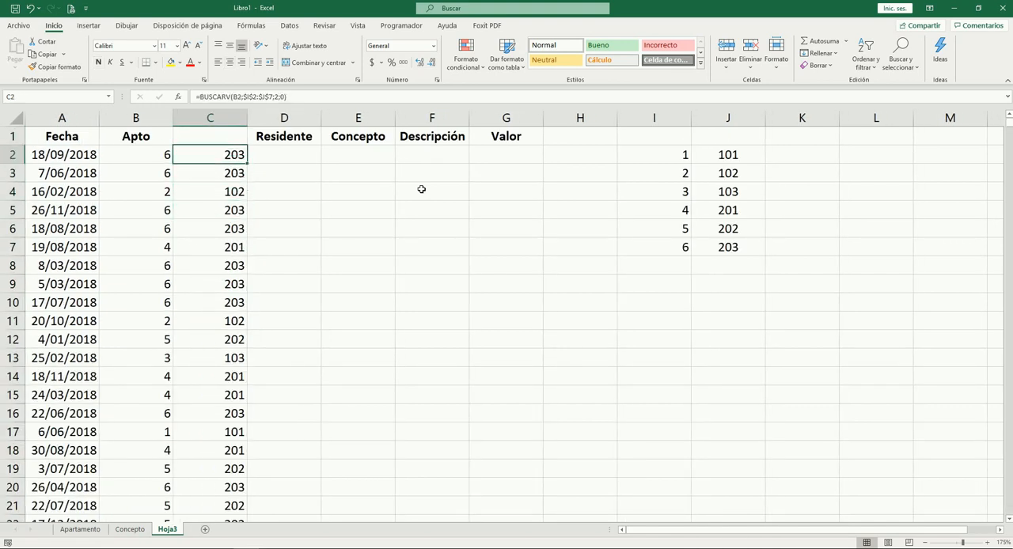
Replace the BUSCARV formulas in C2:C1001 with their values
{"action": "key", "text": "ctrl+shift+Down"}
{"action": "key", "text": "ctrl+c"}
{"action": "key", "text": "ctrl+v"}
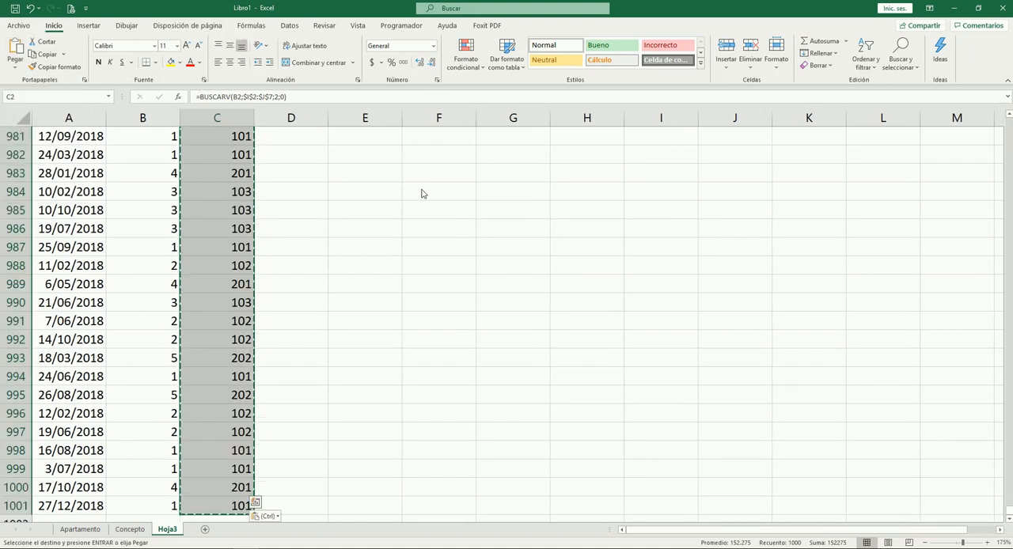
{"action": "key", "text": "ctrl"}
{"action": "key", "text": "v"}
{"action": "key", "text": "Escape"}
{"action": "key", "text": "Up"}
{"action": "key", "text": "Down"}
{"action": "key", "text": "Down"}
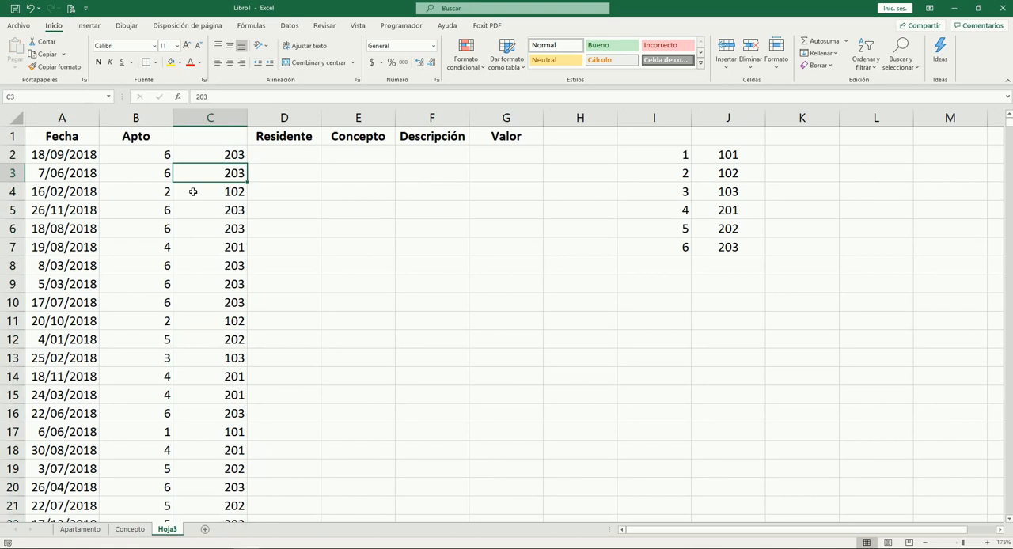
Move the apartment numbers from C2:C1001 into the Apto column, overwriting the indexes from B2 down
{"action": "left_click", "coordinate": [242, 156]}
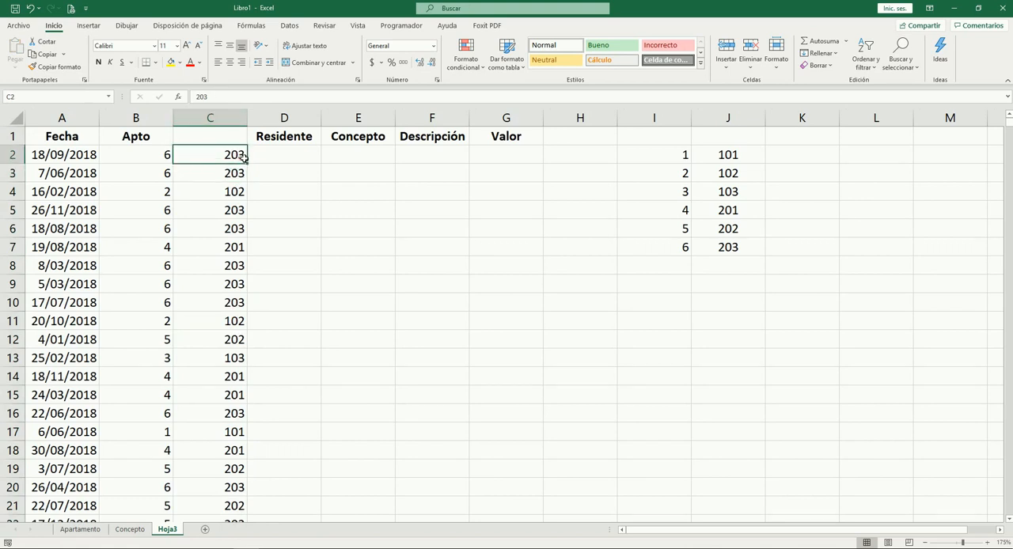
{"action": "key", "text": "ctrl+shift+Down"}
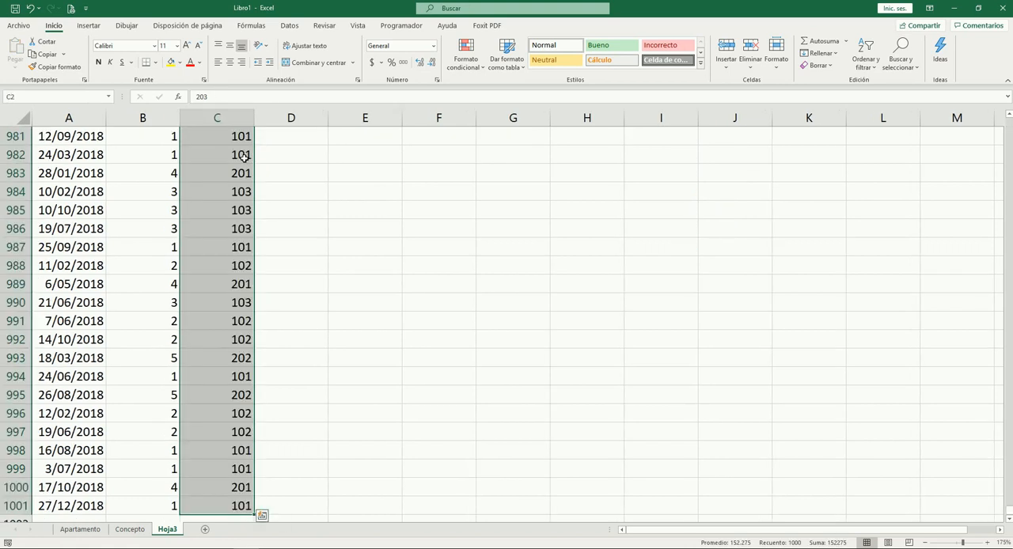
{"action": "key", "text": "ctrl+BackSpace"}
{"action": "key", "text": "ctrl+x"}
{"action": "key", "text": "Left"}
{"action": "key", "text": "ctrl+v"}
Examine the Apto column from its last record up to the header for apartment numbers
{"action": "key", "text": "Down"}
{"action": "key", "text": "Down"}
{"action": "key", "text": "ctrl+Down"}
{"action": "key", "text": "Down"}
{"action": "key", "text": "Up"}
{"action": "key", "text": "Up"}
{"action": "key", "text": "Up"}
{"action": "key", "text": "ctrl+Up"}
{"action": "key", "text": "Right"}
{"action": "key", "text": "Left"}
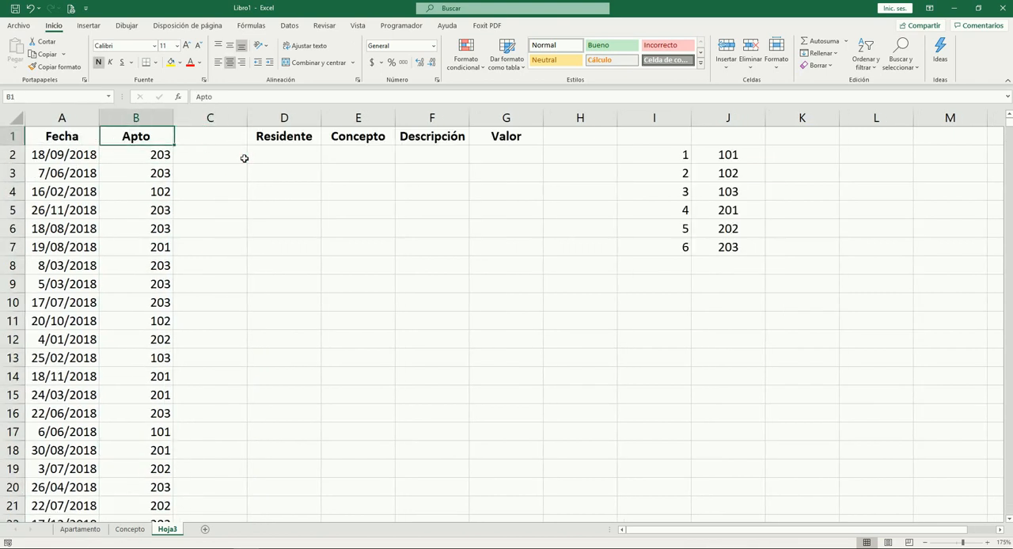
Delete the empty helper column C between Apto and Residente
{"action": "key", "text": "Right"}
{"action": "type", "text": "Res"}
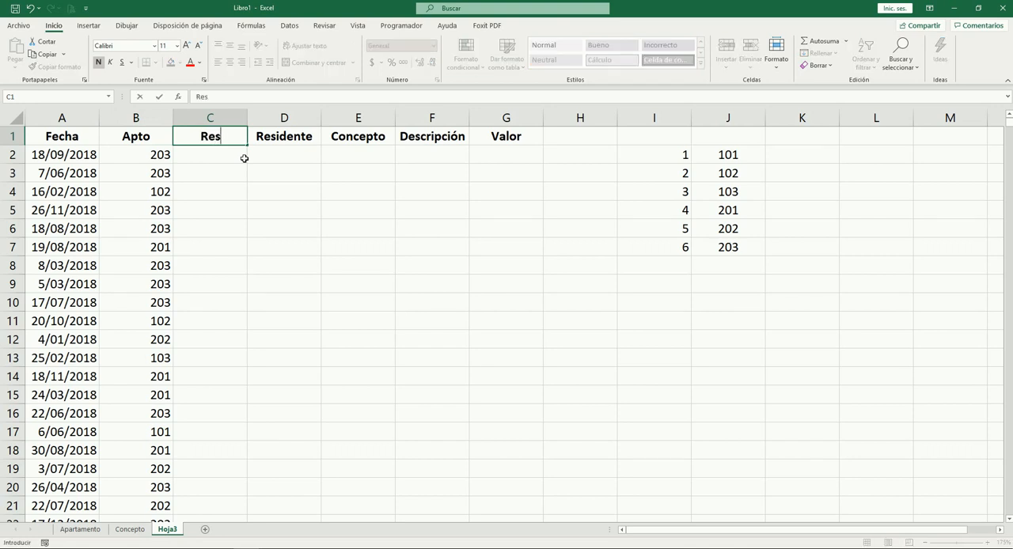
{"action": "key", "text": "Escape"}
{"action": "key", "text": "ctrl+space"}
{"action": "key", "text": "ctrl+minus"}
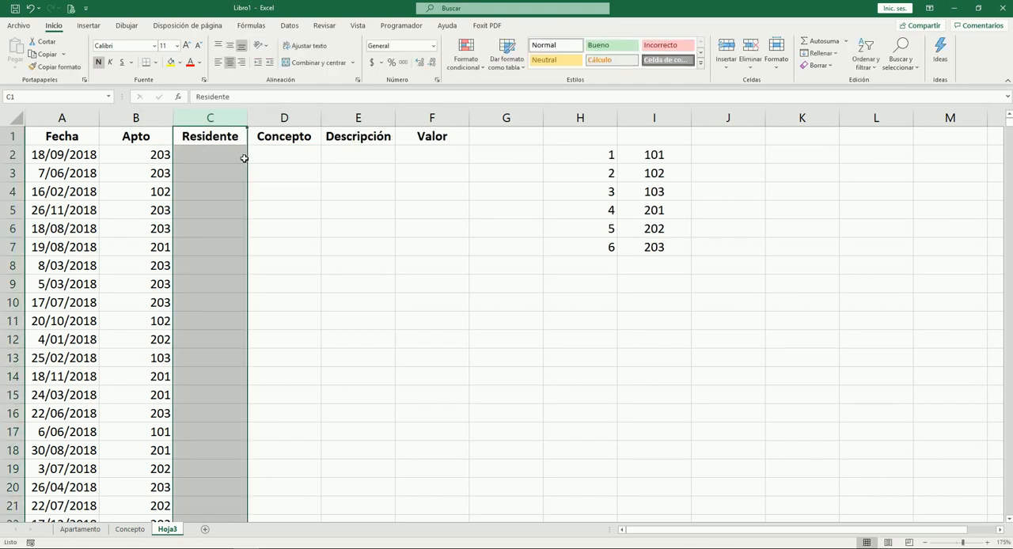
Start a BUSCARV formula in C2 of the Residente column with the apartment number in B2 as lookup value
{"action": "left_click", "coordinate": [244, 158]}
{"action": "type", "text": "=bus"}
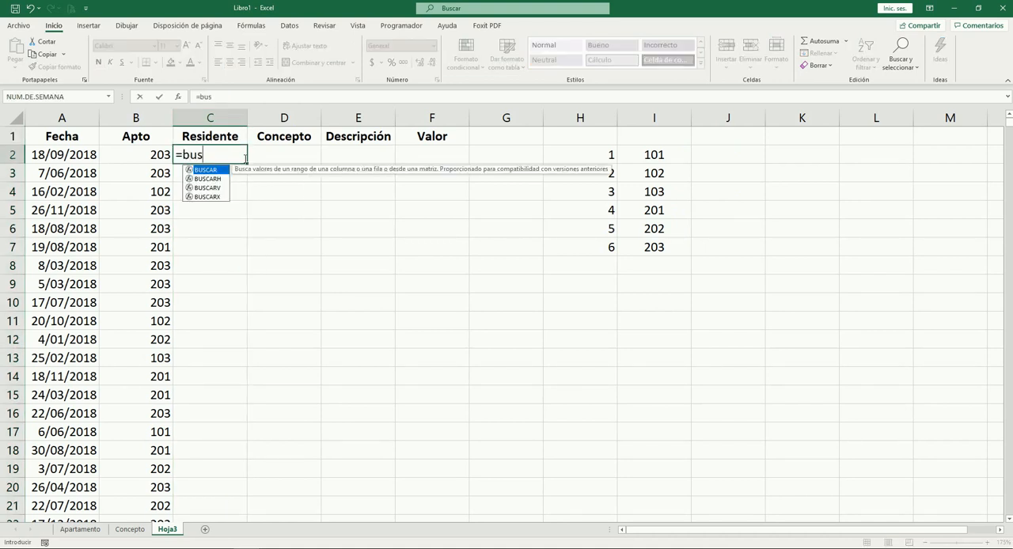
{"action": "key", "text": "Down"}
{"action": "key", "text": "Down"}
{"action": "key", "text": "Tab"}
{"action": "key", "text": "Left"}
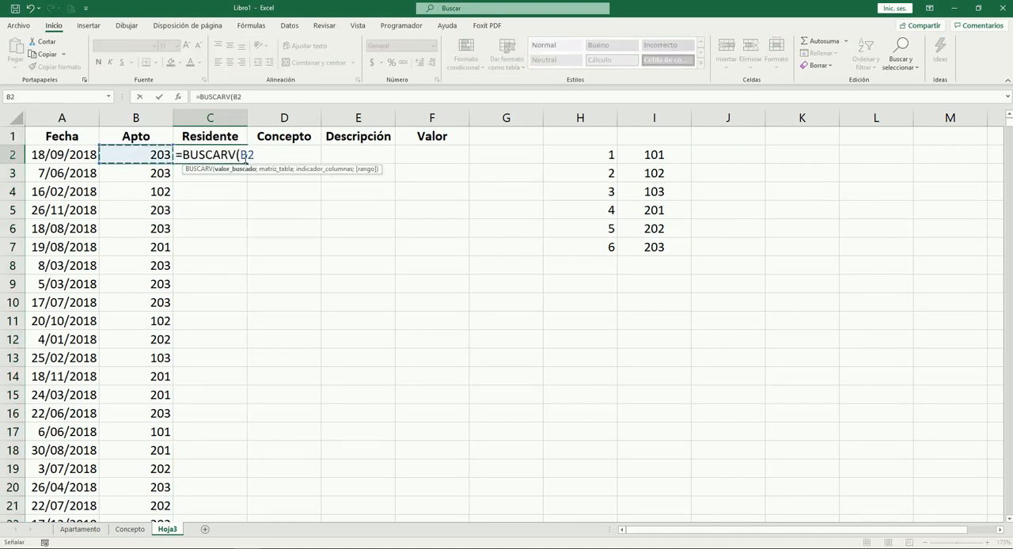
{"action": "type", "text": ";"}
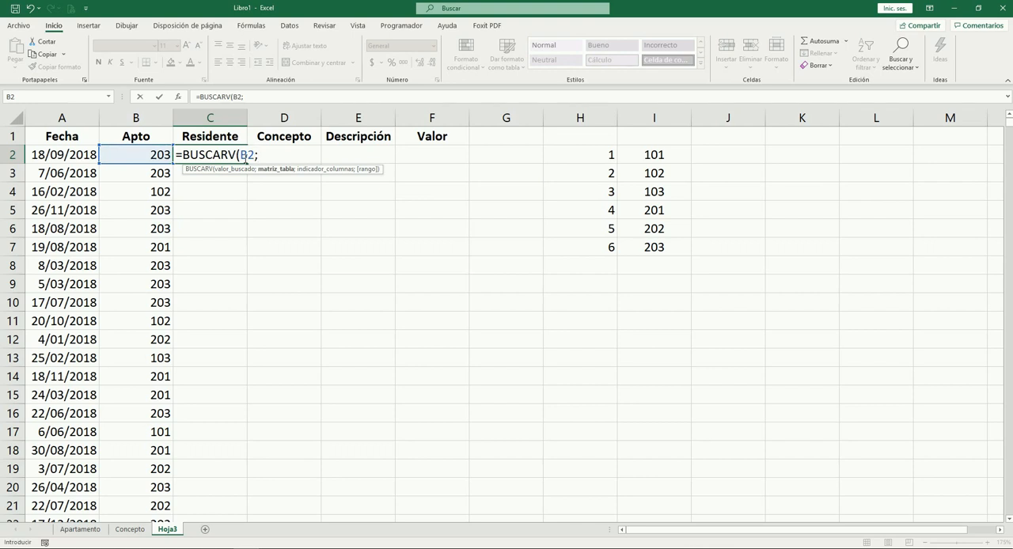
Set the formula's lookup table to the absolute range $A$2:$B$7 on the Apartamento sheet
{"action": "key", "text": "ctrl+Page_Up"}
{"action": "key", "text": "ctrl+Page_Up"}
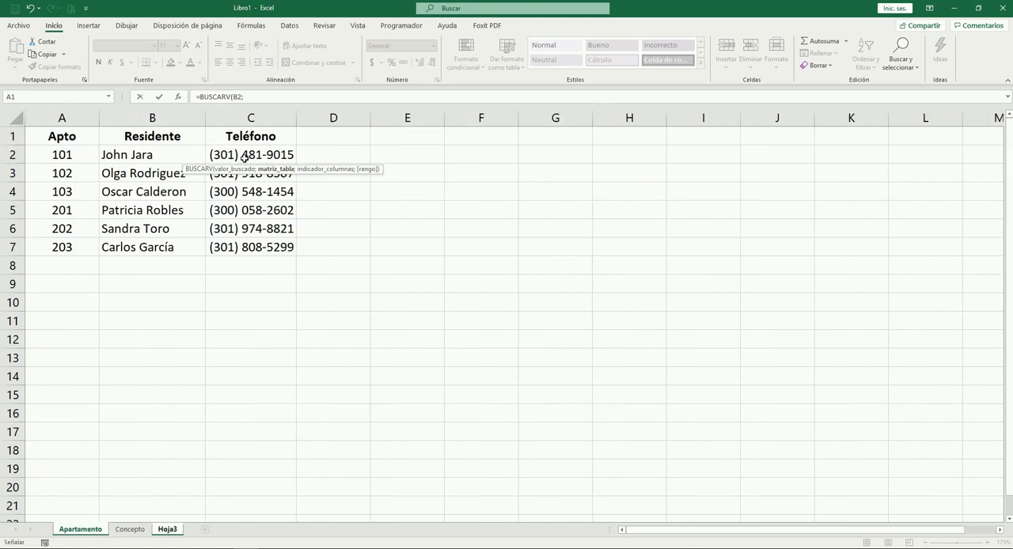
{"action": "key", "text": "Down"}
{"action": "key", "text": "shift+Down"}
{"action": "key", "text": "shift+Down"}
{"action": "key", "text": "shift+Down"}
{"action": "key", "text": "shift+Down"}
{"action": "key", "text": "shift+Down"}
{"action": "key", "text": "shift+Right"}
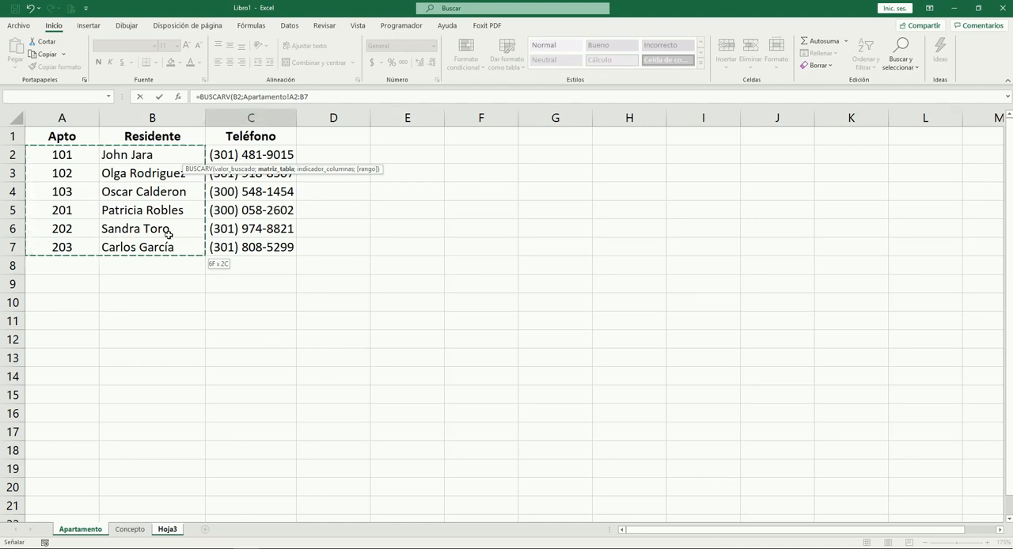
{"action": "key", "text": "F4"}
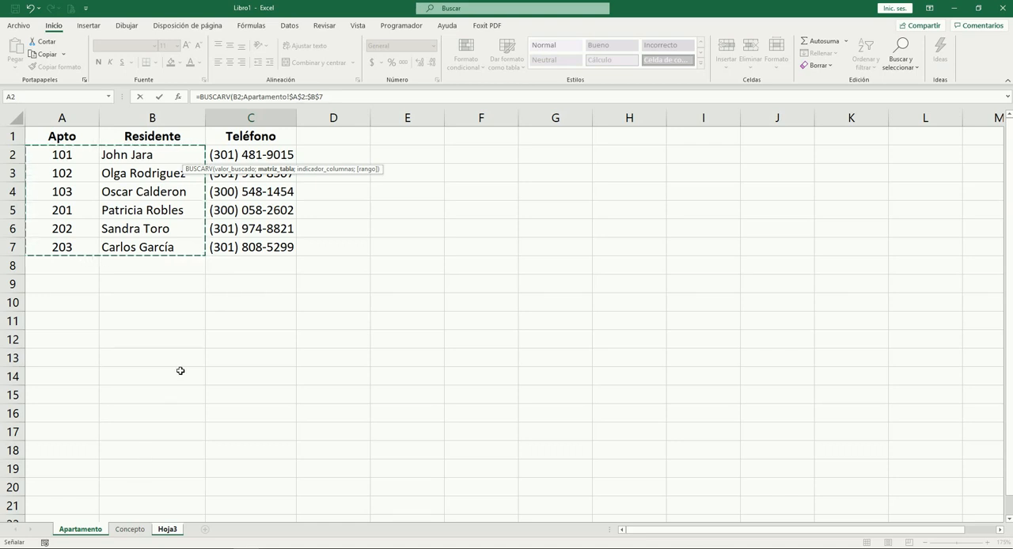
Complete the C2 formula with column index 2 and 0 for exact match
{"action": "type", "text": ";2"}
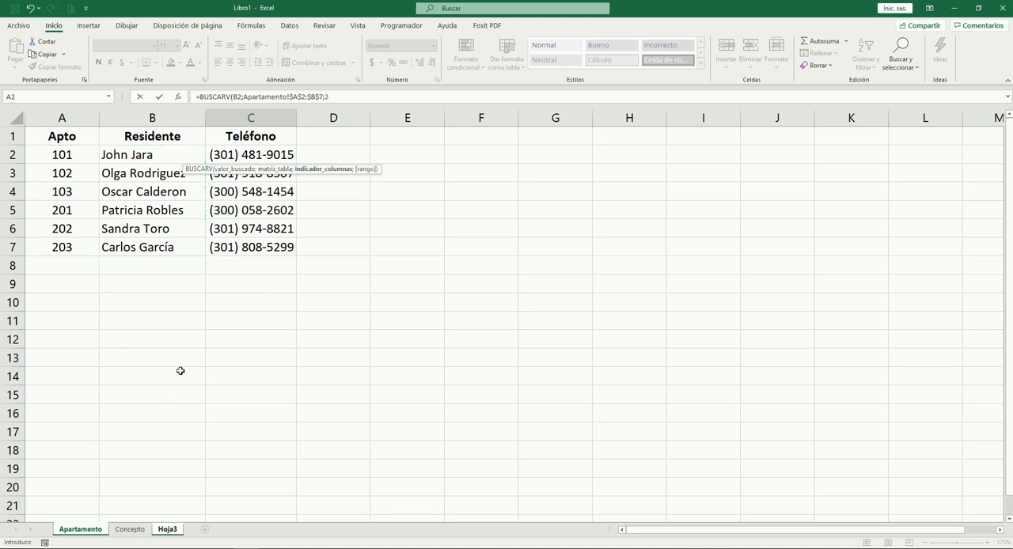
{"action": "type", "text": ";0)"}
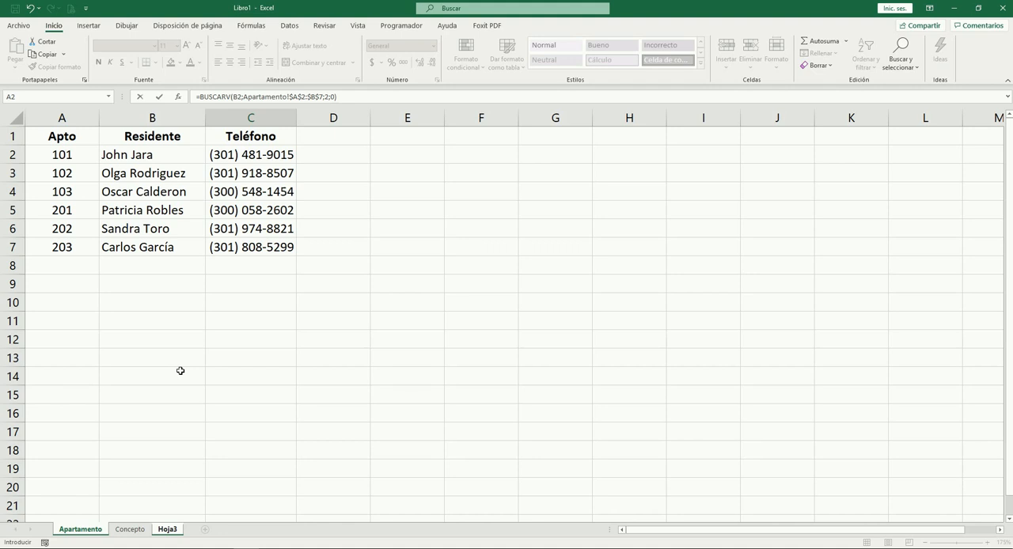
{"action": "key", "text": "Tab"}
{"action": "key", "text": "Left"}
Autofit column C to the resident name returned in C2
{"action": "key", "text": "alt+f"}
{"action": "key", "text": "c"}
{"action": "key", "text": "a"}
{"action": "key", "text": "Down"}
{"action": "key", "text": "Down"}
{"action": "key", "text": "Up"}
{"action": "key", "text": "Up"}
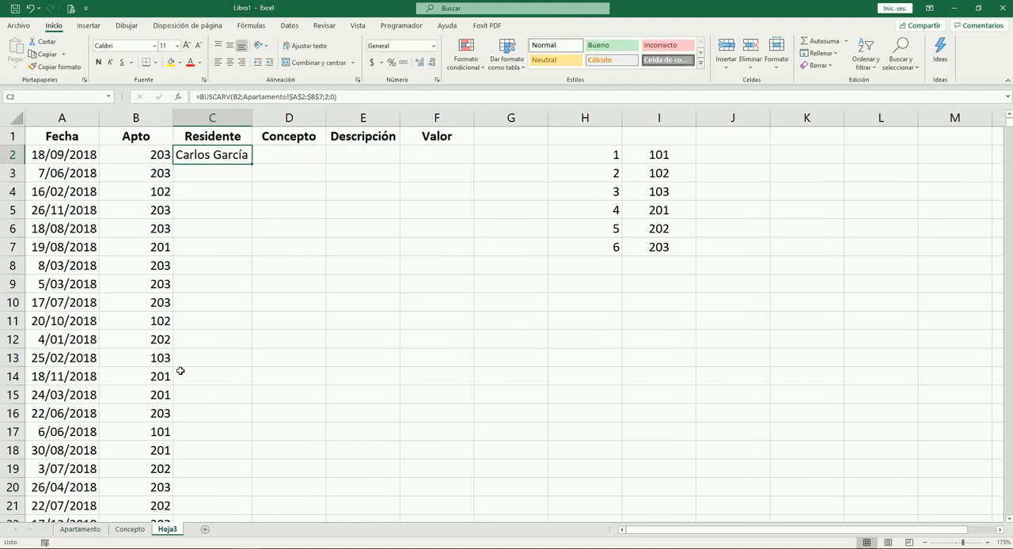
Copy the BUSCARV formula from C2 down the Residente column to C1001
{"action": "key", "text": "ctrl+c"}
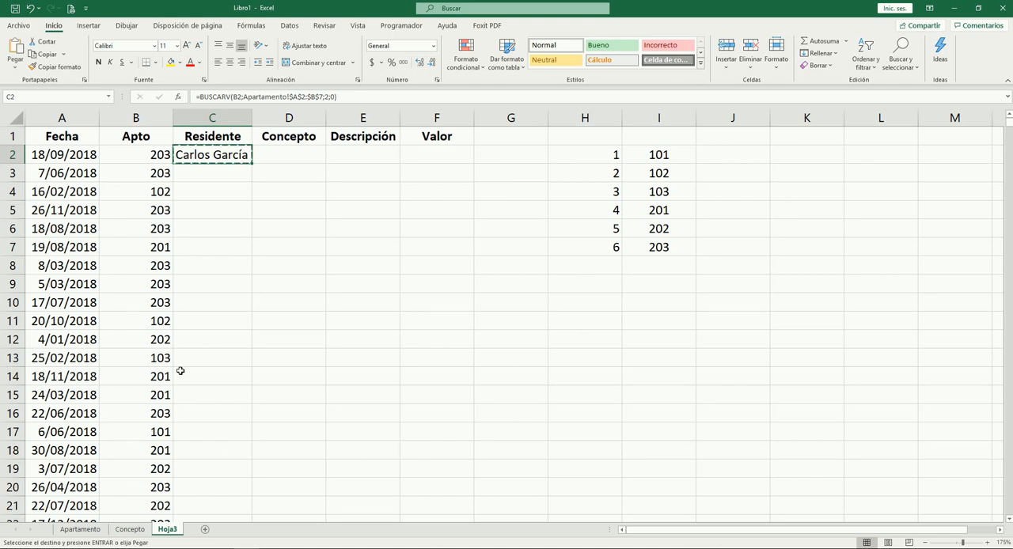
{"action": "key", "text": "Left"}
{"action": "key", "text": "ctrl+Down"}
{"action": "key", "text": "Right"}
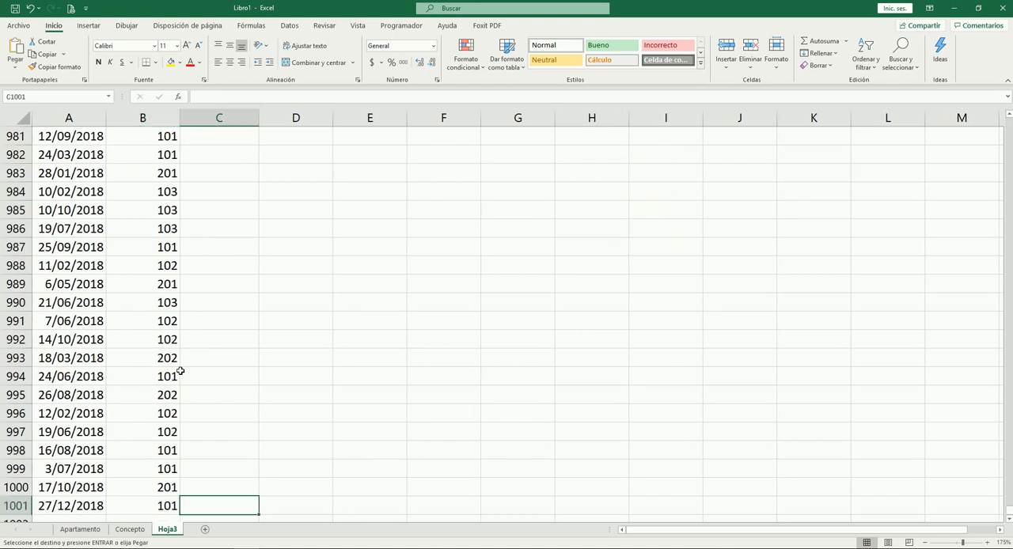
{"action": "key", "text": "ctrl+shift+Up"}
{"action": "key", "text": "Return"}
Autofit the whole Residente column to its longest name
{"action": "key", "text": "Up"}
{"action": "key", "text": "Up"}
{"action": "key", "text": "Up"}
{"action": "key", "text": "Up"}
{"action": "key", "text": "Up"}
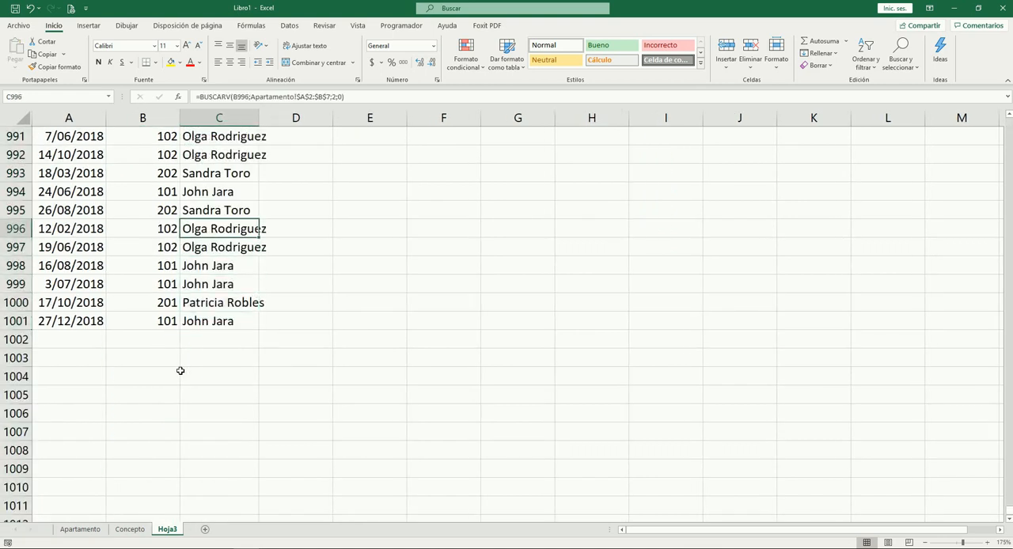
{"action": "key", "text": "ctrl+space"}
{"action": "key", "text": "alt+h"}
{"action": "key", "text": "o"}
{"action": "key", "text": "i"}
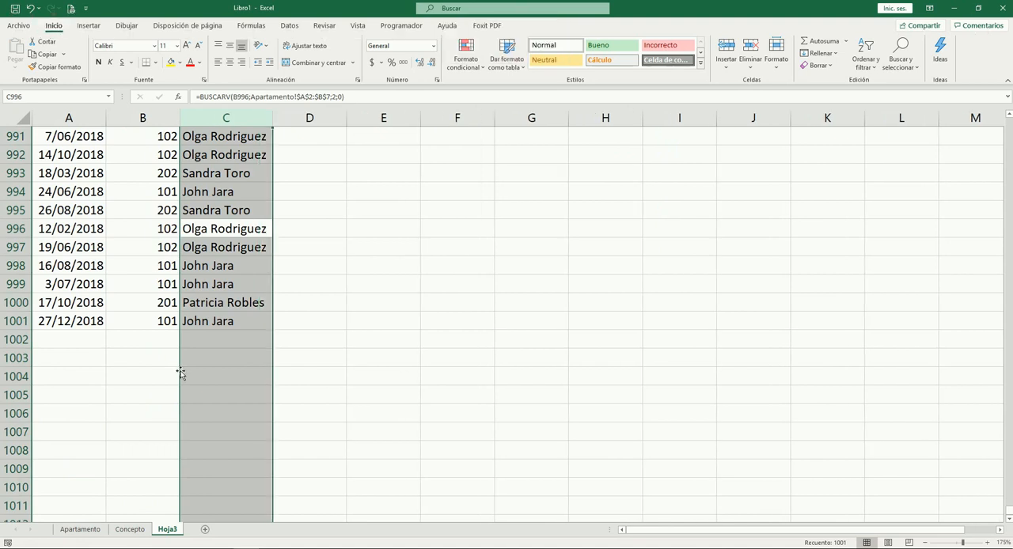
Examine the lookup results in the first Residente rows and compare them with the Apto numbers beside them
{"action": "key", "text": "Up"}
{"action": "key", "text": "Up"}
{"action": "key", "text": "Up"}
{"action": "key", "text": "ctrl+Up"}
{"action": "key", "text": "Down"}
{"action": "key", "text": "Down"}
{"action": "key", "text": "Down"}
{"action": "key", "text": "Down"}
{"action": "key", "text": "Down"}
{"action": "key", "text": "Down"}
{"action": "key", "text": "Down"}
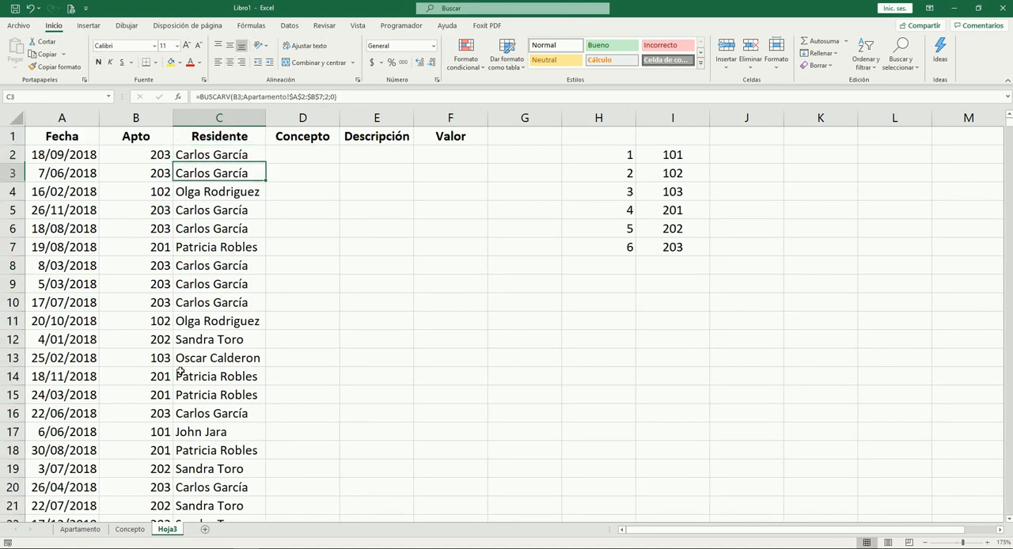
{"action": "key", "text": "Down"}
{"action": "key", "text": "Up"}
{"action": "key", "text": "Up"}
{"action": "key", "text": "Up"}
{"action": "key", "text": "Up"}
{"action": "key", "text": "Up"}
{"action": "key", "text": "Up"}
{"action": "key", "text": "Down"}
{"action": "key", "text": "Down"}
{"action": "key", "text": "Down"}
{"action": "key", "text": "Down"}
{"action": "key", "text": "Down"}
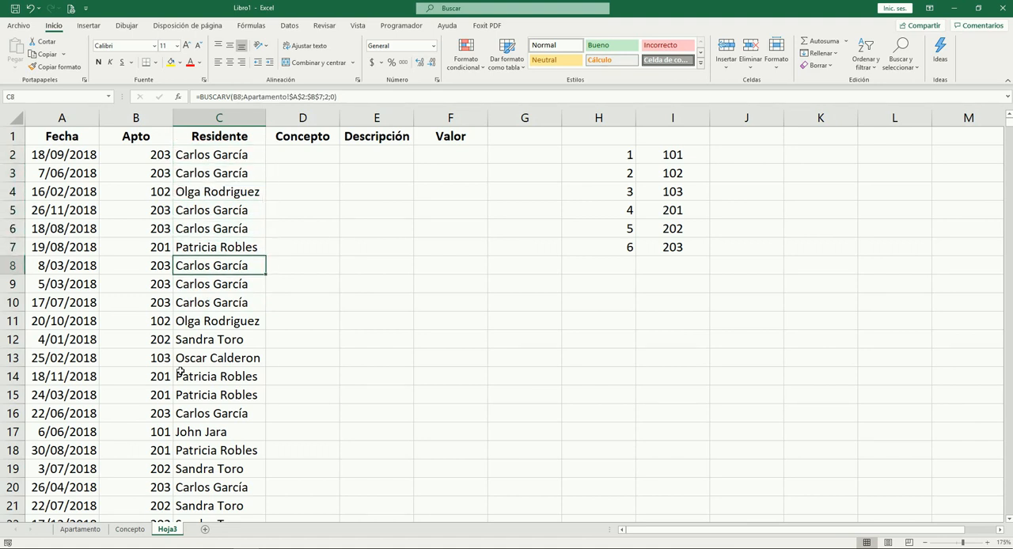
{"action": "key", "text": "Up"}
{"action": "key", "text": "Up"}
{"action": "key", "text": "Up"}
{"action": "key", "text": "Up"}
{"action": "key", "text": "Up"}
{"action": "key", "text": "Up"}
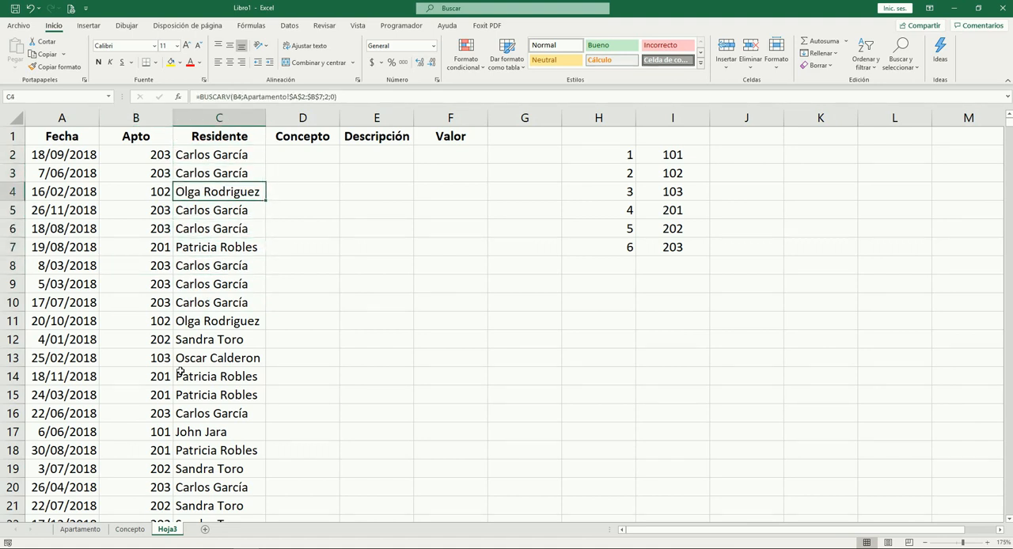
{"action": "key", "text": "Down"}
{"action": "key", "text": "Down"}
{"action": "key", "text": "Down"}
{"action": "key", "text": "Up"}
{"action": "key", "text": "Up"}
{"action": "key", "text": "Up"}
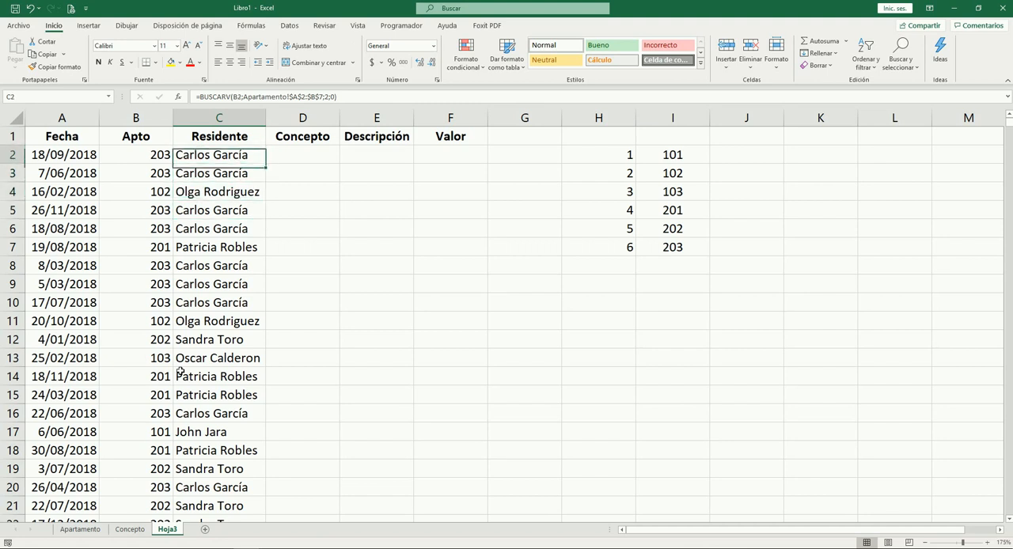
{"action": "key", "text": "Down"}
{"action": "key", "text": "Down"}
{"action": "key", "text": "Down"}
{"action": "key", "text": "Left"}
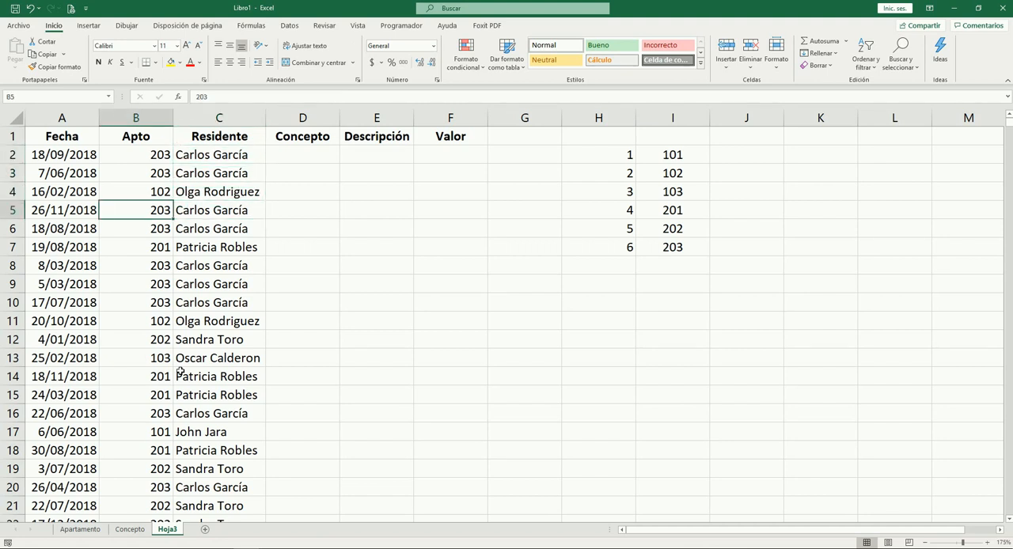
{"action": "key", "text": "Right"}
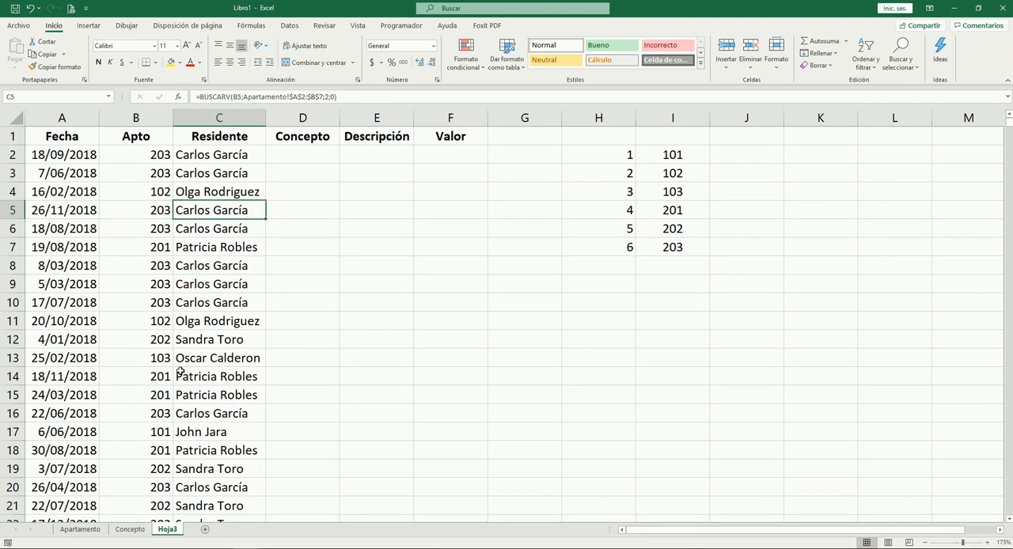
{"action": "key", "text": "Up"}
{"action": "key", "text": "Up"}
{"action": "key", "text": "Up"}
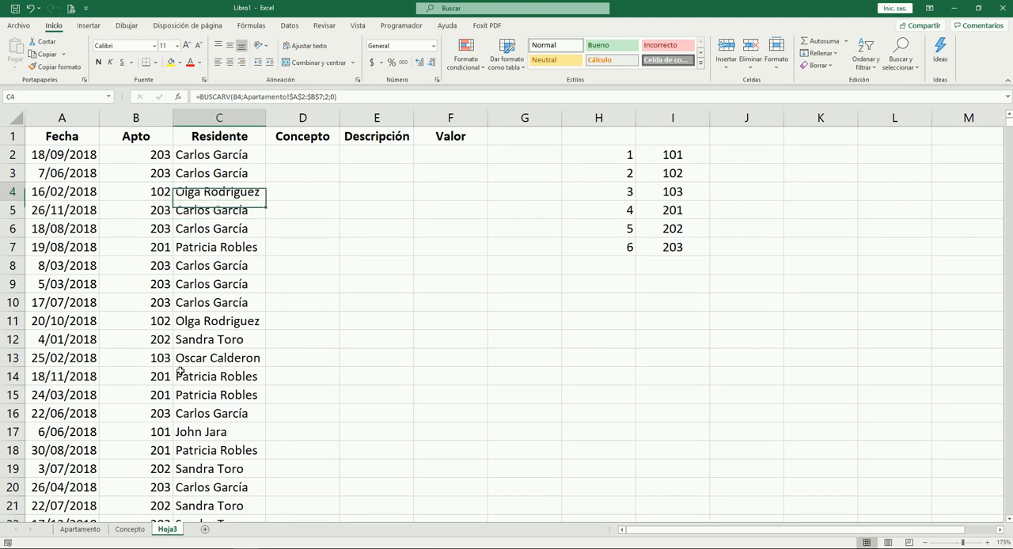
{"action": "key", "text": "Down"}
{"action": "key", "text": "Down"}
{"action": "key", "text": "Down"}
{"action": "key", "text": "Down"}
{"action": "key", "text": "Down"}
{"action": "key", "text": "Down"}
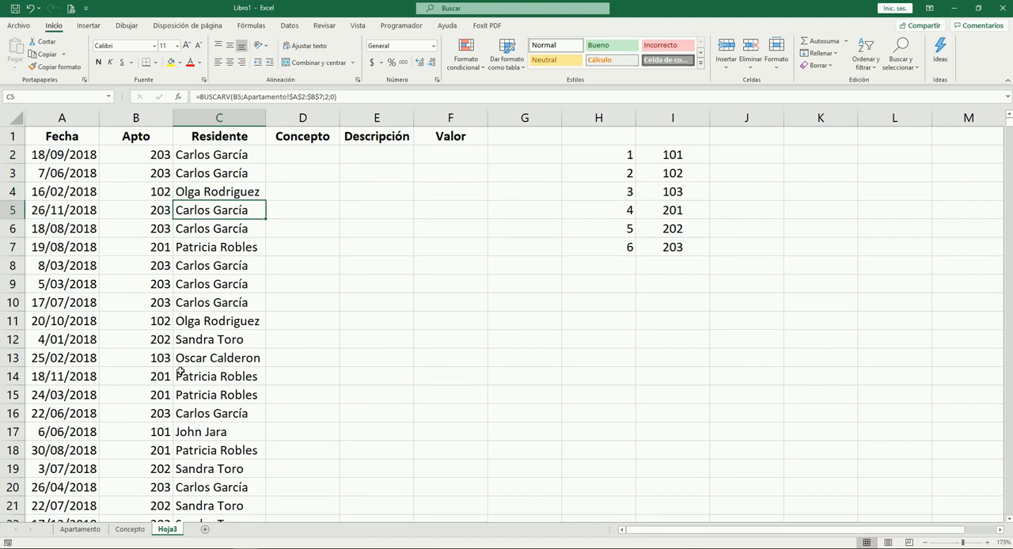
{"action": "key", "text": "Up"}
{"action": "key", "text": "Up"}
{"action": "key", "text": "Up"}
{"action": "key", "text": "Up"}
{"action": "key", "text": "Up"}
{"action": "key", "text": "Up"}
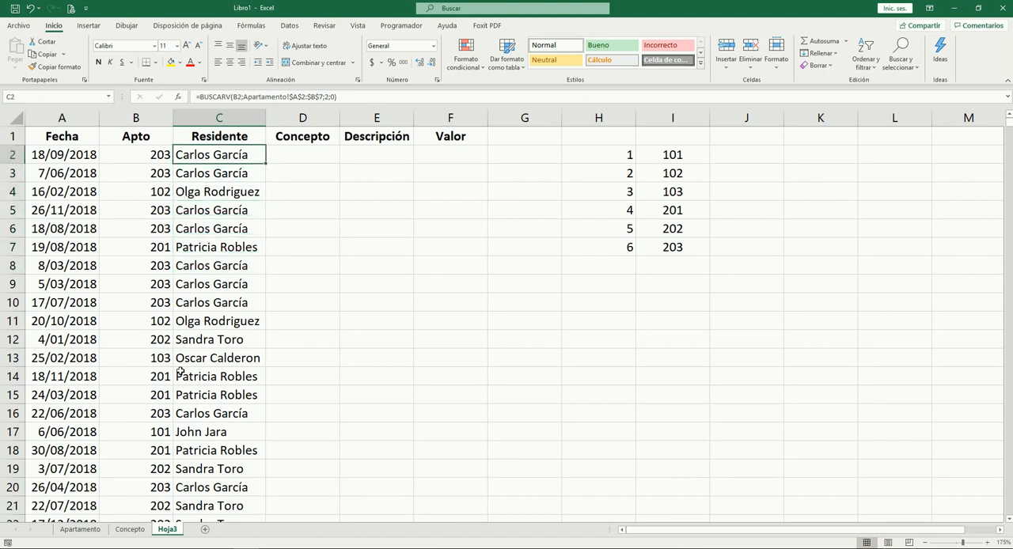
Copy the concept codes A2:A9 from the Concepto sheet into Hoja3 from I2 down, overwriting the helper list's apartment numbers
{"action": "key", "text": "Right"}
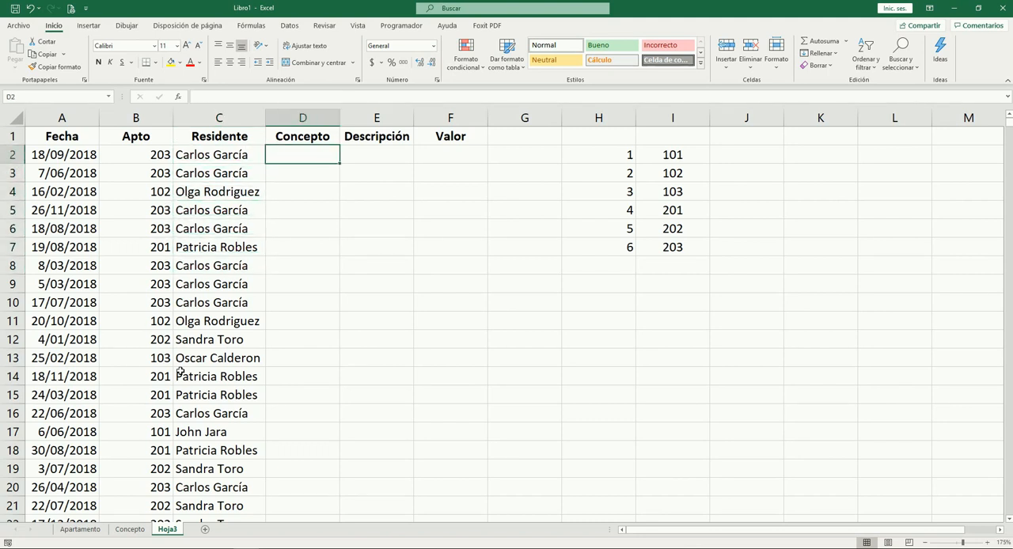
{"action": "key", "text": "ctrl+Page_Up"}
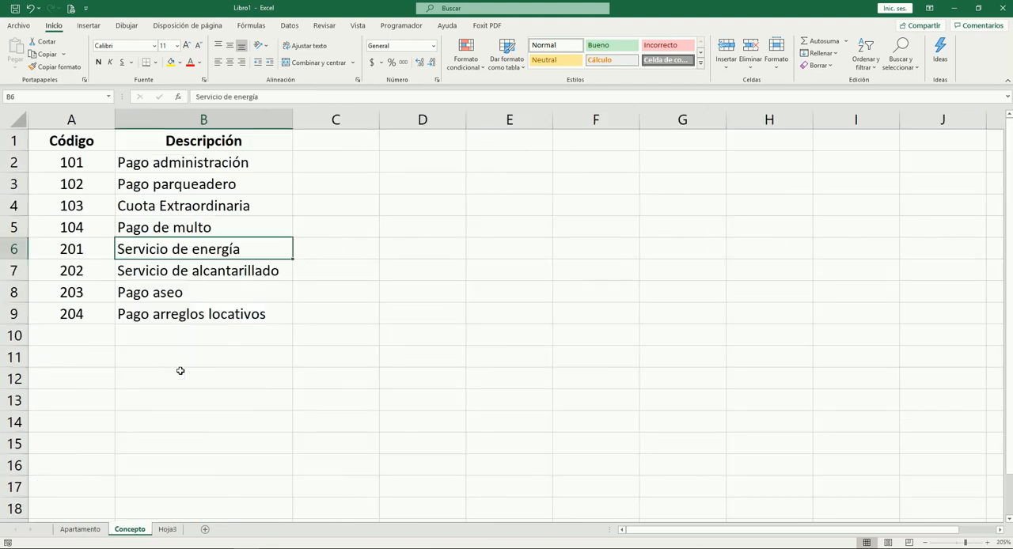
{"action": "key", "text": "Left"}
{"action": "key", "text": "Up"}
{"action": "key", "text": "Up"}
{"action": "key", "text": "shift+Down"}
{"action": "key", "text": "shift+Down"}
{"action": "key", "text": "shift+Down"}
{"action": "key", "text": "shift+Down"}
{"action": "key", "text": "shift+Down"}
{"action": "key", "text": "shift+Down"}
{"action": "key", "text": "shift+Down"}
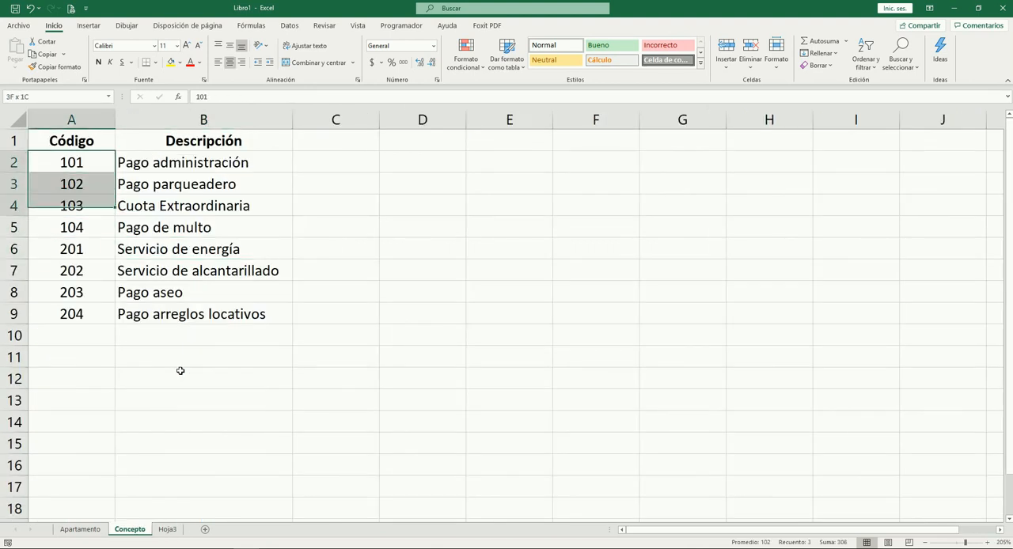
{"action": "key", "text": "ctrl+c"}
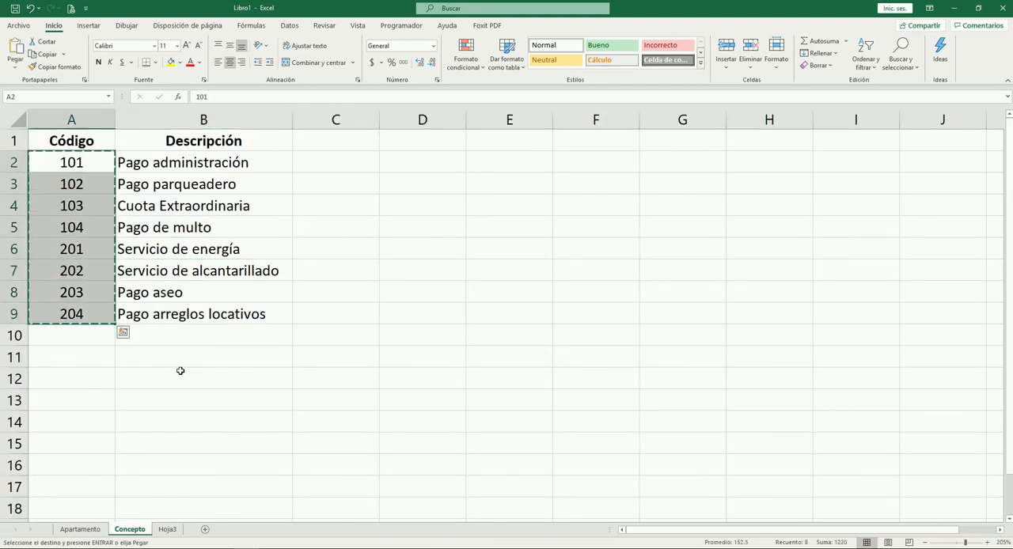
{"action": "key", "text": "ctrl+Page_Down"}
{"action": "key", "text": "Right"}
{"action": "key", "text": "Right"}
{"action": "key", "text": "Right"}
{"action": "key", "text": "Right"}
{"action": "key", "text": "Right"}
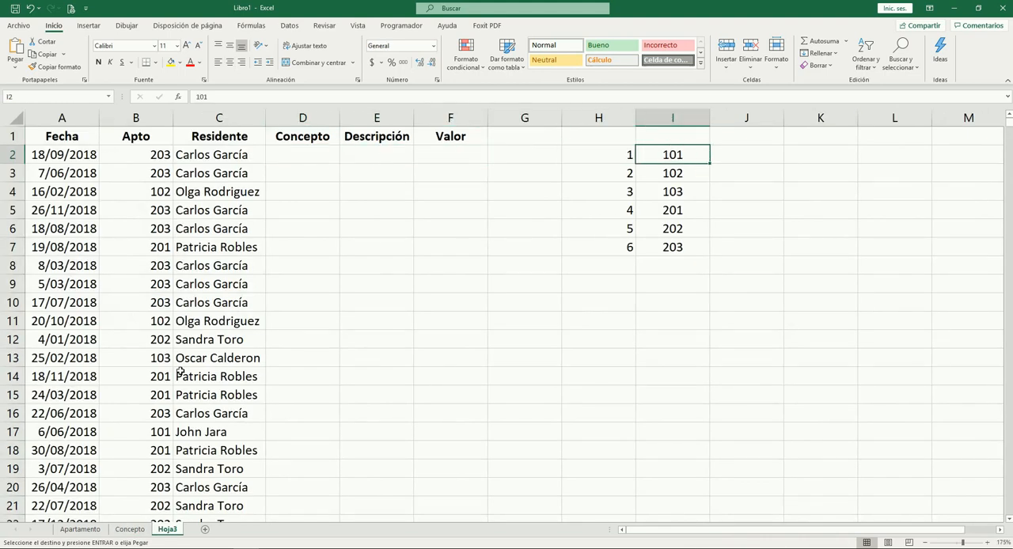
{"action": "key", "text": "ctrl+v"}
Extend the helper list's numbering in column H with 7 and 8 beside codes 203 and 204
{"action": "key", "text": "shift+Left"}
{"action": "key", "text": "shift+Up"}
{"action": "key", "text": "shift+Up"}
{"action": "key", "text": "Down"}
{"action": "key", "text": "Down"}
{"action": "key", "text": "Down"}
{"action": "key", "text": "Down"}
{"action": "key", "text": "Down"}
{"action": "key", "text": "Down"}
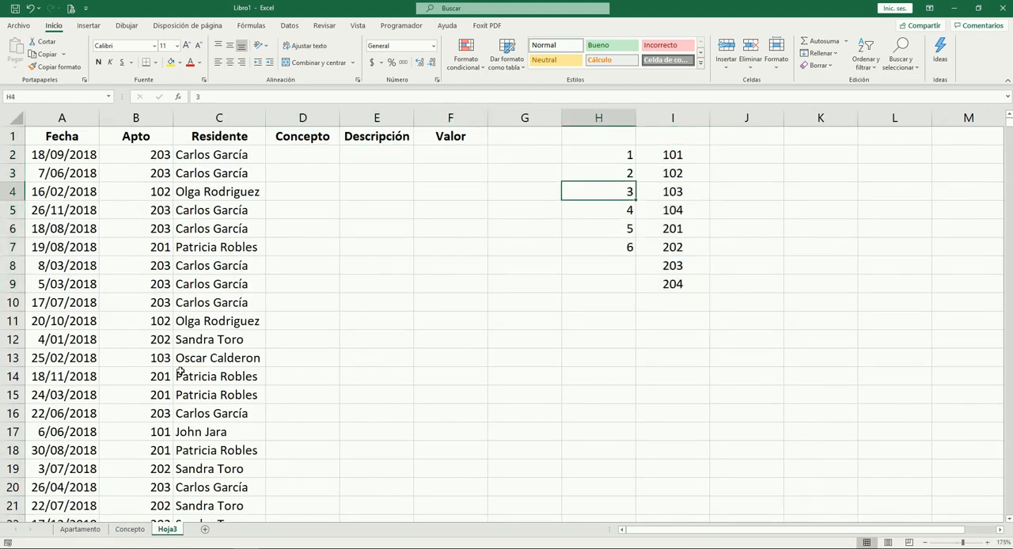
{"action": "type", "text": "7"}
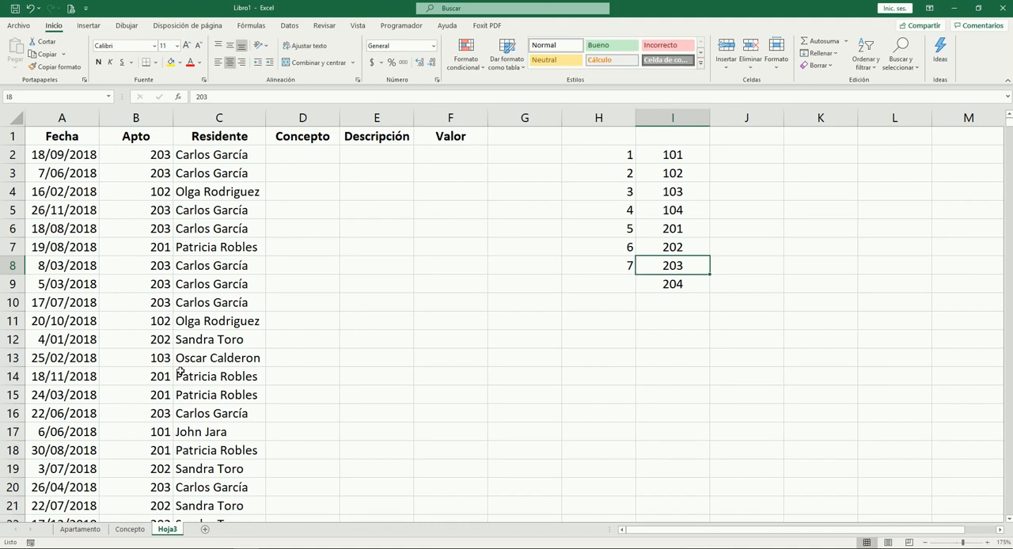
{"action": "key", "text": "Return"}
{"action": "type", "text": "8"}
Enter the formula =ALEATORIO.ENTRE(1;8) in D2 of the Concepto column
{"action": "key", "text": "Up"}
{"action": "key", "text": "Up"}
{"action": "key", "text": "Up"}
{"action": "key", "text": "Up"}
{"action": "key", "text": "Up"}
{"action": "key", "text": "Up"}
{"action": "key", "text": "Up"}
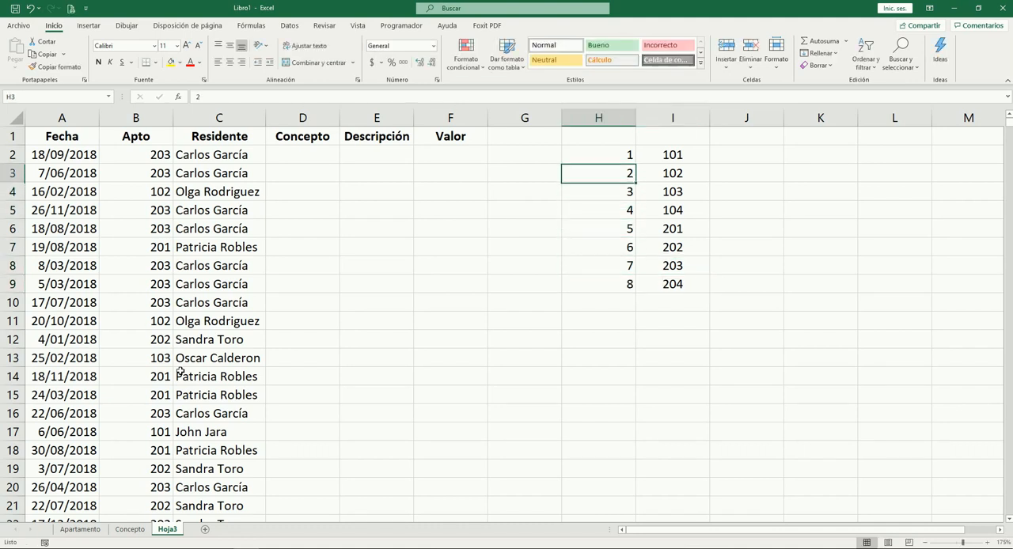
{"action": "key", "text": "Left"}
{"action": "key", "text": "Left"}
{"action": "key", "text": "Left"}
{"action": "key", "text": "Left"}
{"action": "type", "text": "=al"}
{"action": "key", "text": "Down"}
{"action": "key", "text": "Tab"}
{"action": "type", "text": "1"}
{"action": "type", "text": ";8)"}
{"action": "key", "text": "Tab"}
{"action": "key", "text": "Left"}
Copy the random-number formula from D2 down the Concepto column to D1001
{"action": "key", "text": "ctrl+c"}
{"action": "key", "text": "Left"}
{"action": "key", "text": "ctrl+Down"}
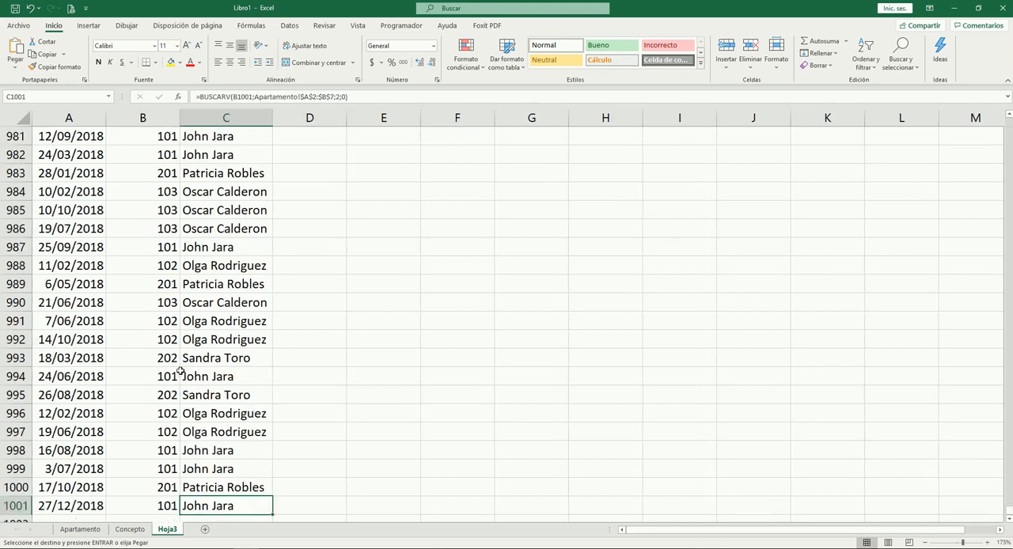
{"action": "key", "text": "Right"}
{"action": "key", "text": "ctrl+shift+Up"}
{"action": "key", "text": "ctrl+v"}
Insert an empty helper column E between Concepto and Descripción
{"action": "key", "text": "Up"}
{"action": "key", "text": "Up"}
{"action": "key", "text": "Up"}
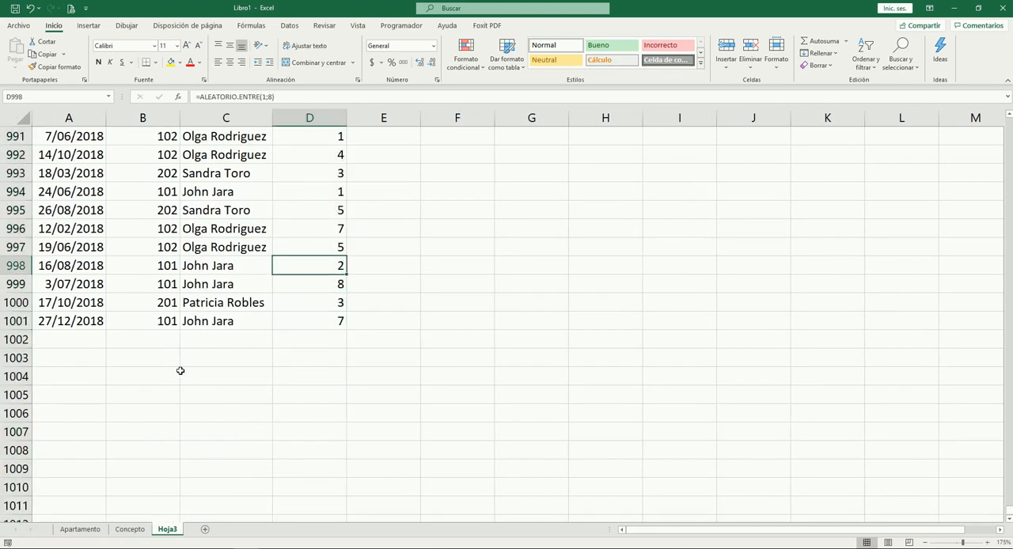
{"action": "key", "text": "ctrl+Up"}
{"action": "key", "text": "Right"}
{"action": "key", "text": "ctrl+shift+Down"}
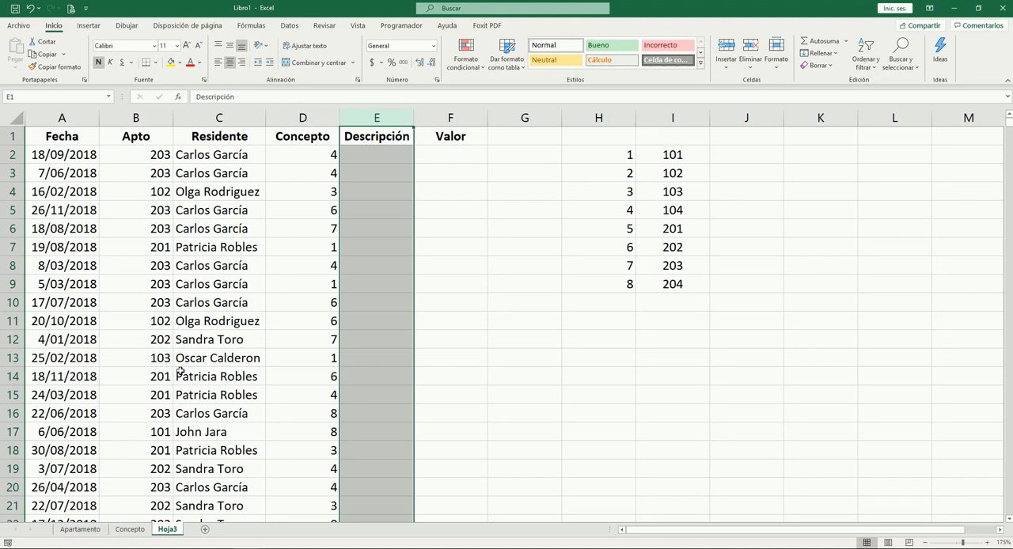
{"action": "key", "text": "ctrl+plus"}
Enter the formula =BUSCARV(D2;$I$2:$J$9;2;0) in helper cell E2 to convert the random number into a concept code
{"action": "key", "text": "Down"}
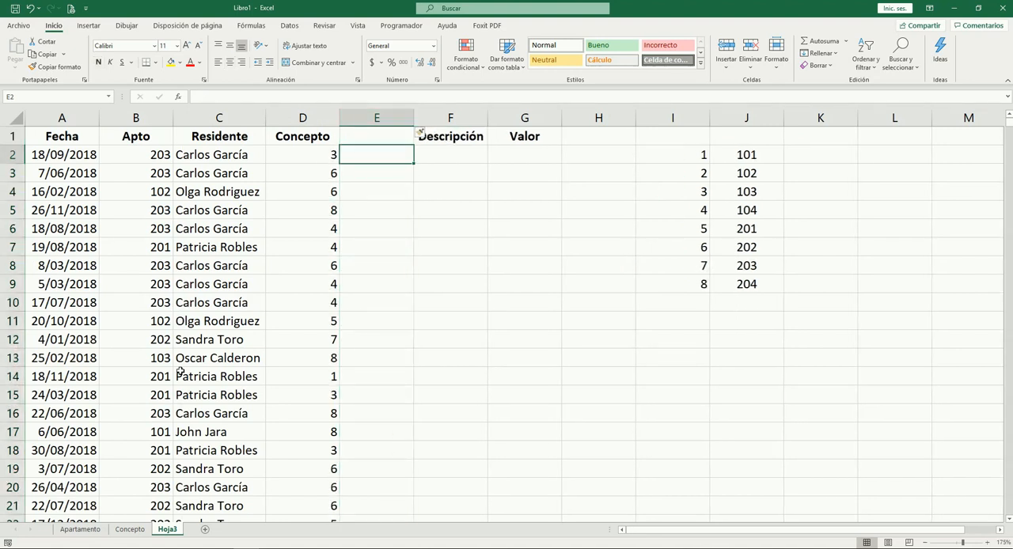
{"action": "type", "text": "=b"}
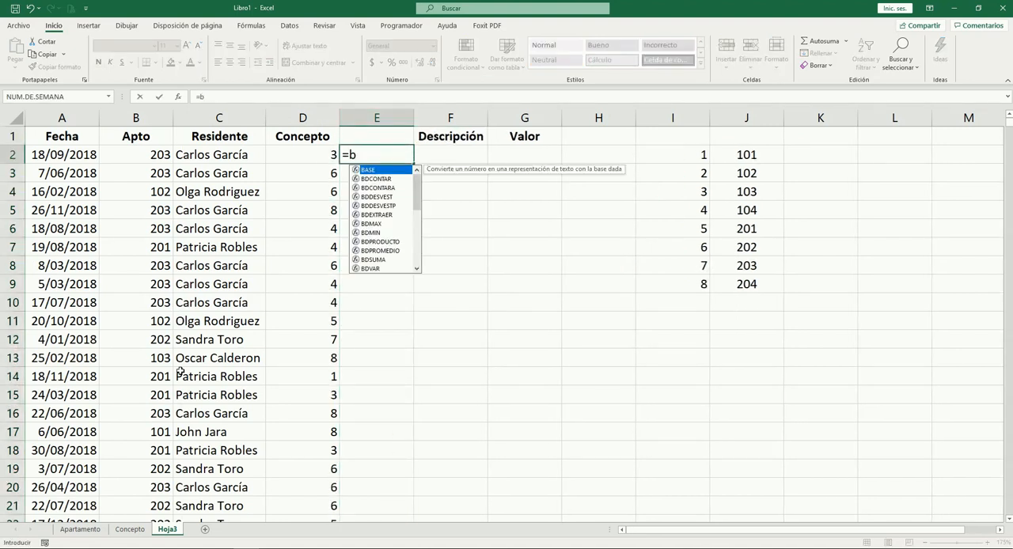
{"action": "type", "text": "usc"}
{"action": "key", "text": "Down"}
{"action": "key", "text": "Down"}
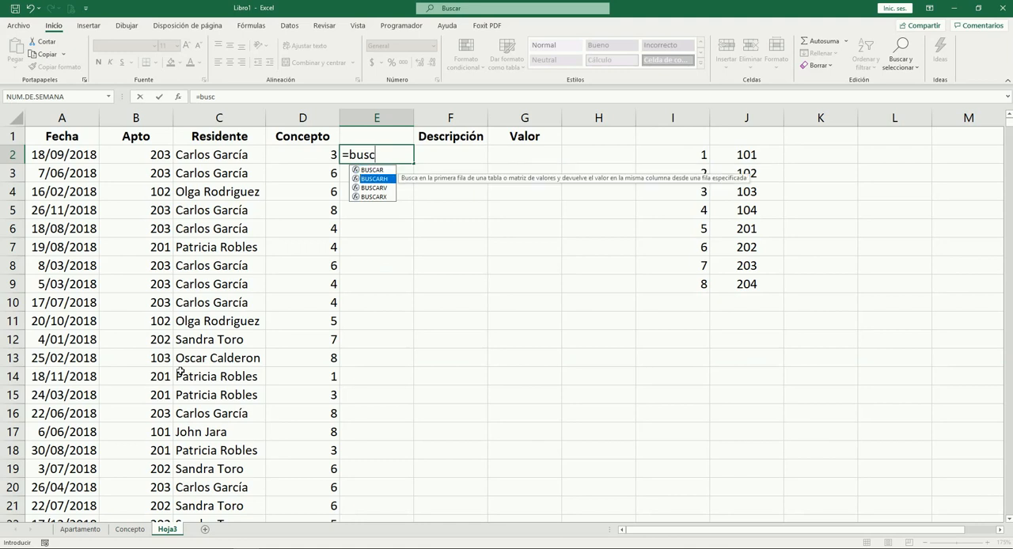
{"action": "key", "text": "Tab"}
{"action": "key", "text": "Left"}
{"action": "type", "text": ";"}
{"action": "key", "text": "Right"}
{"action": "key", "text": "Right"}
{"action": "key", "text": "Right"}
{"action": "key", "text": "Right"}
{"action": "key", "text": "Right"}
{"action": "key", "text": "Right"}
{"action": "key", "text": "Left"}
{"action": "key", "text": "Left"}
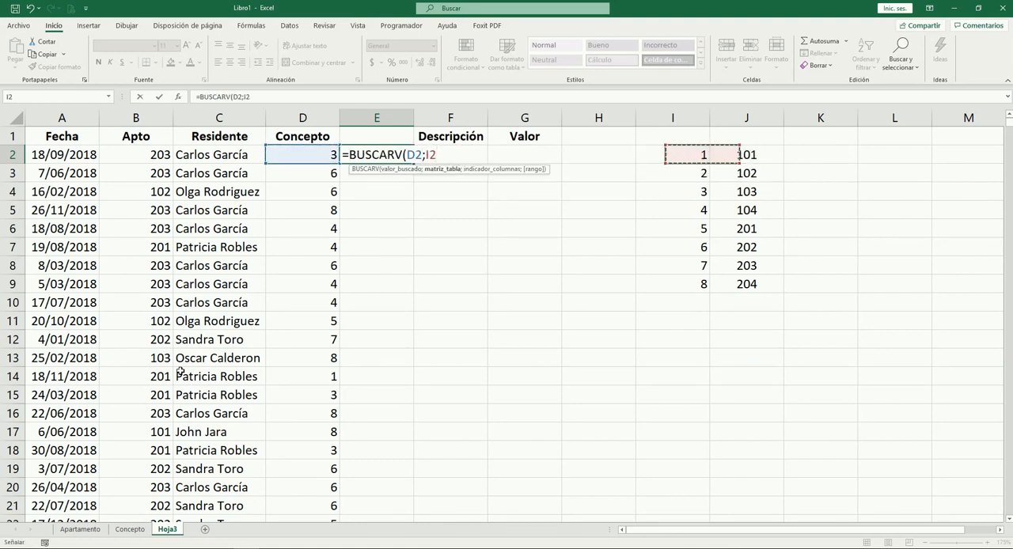
{"action": "key", "text": "shift+Down"}
{"action": "key", "text": "shift+Down"}
{"action": "key", "text": "shift+Down"}
{"action": "key", "text": "shift+Down"}
{"action": "key", "text": "shift+Down"}
{"action": "key", "text": "shift+Down"}
{"action": "key", "text": "shift+Down"}
{"action": "key", "text": "shift+Right"}
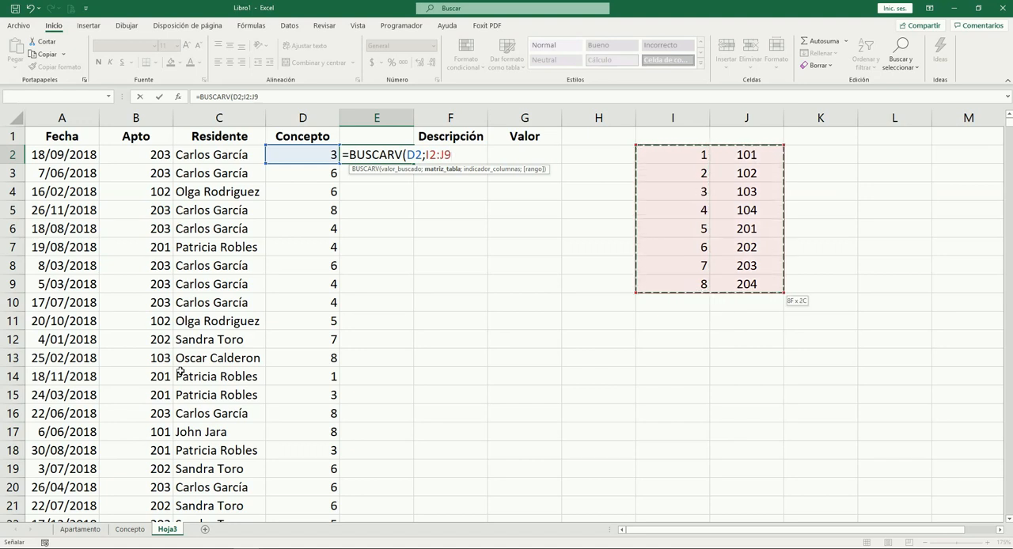
{"action": "key", "text": "F4"}
{"action": "type", "text": ";2"}
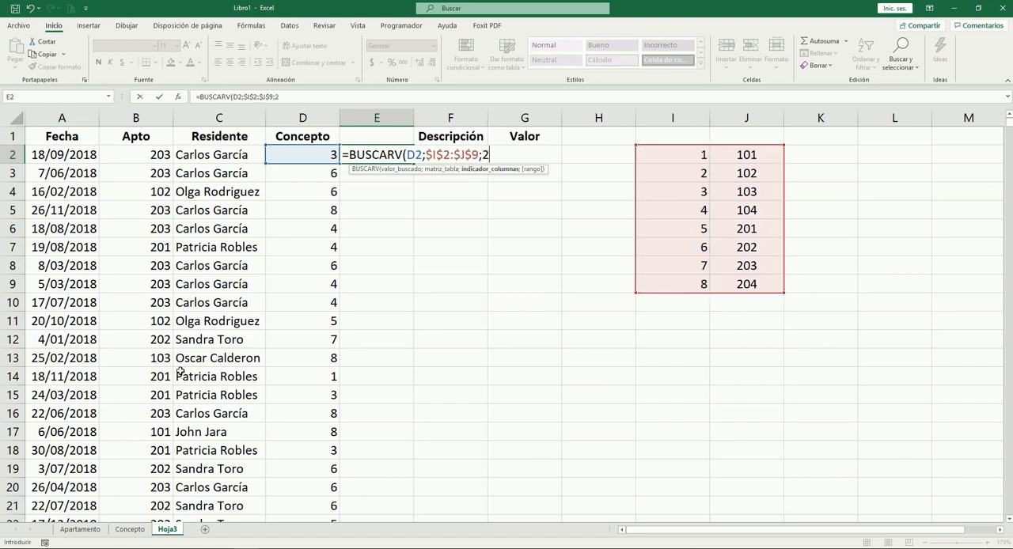
{"action": "type", "text": ";0)"}
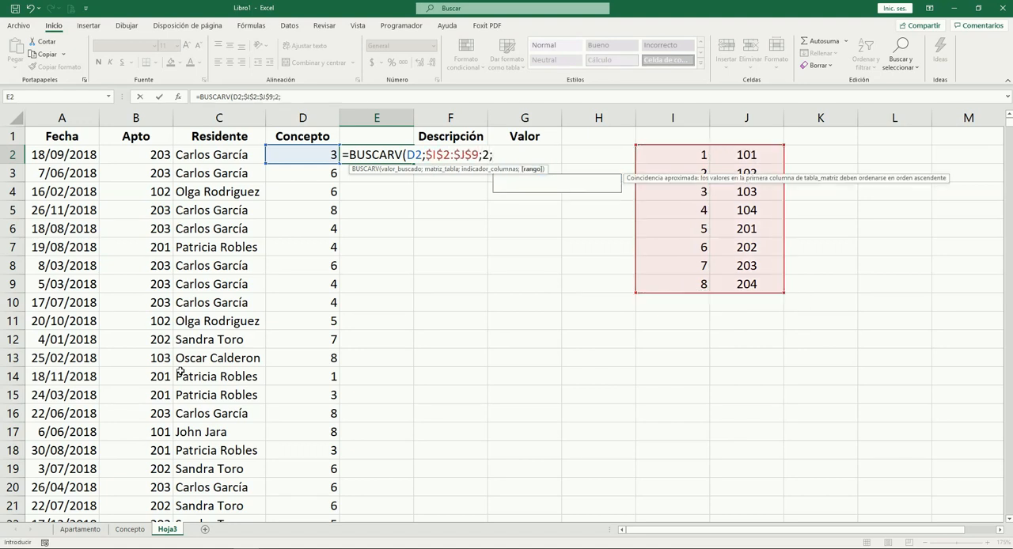
{"action": "key", "text": "Tab"}
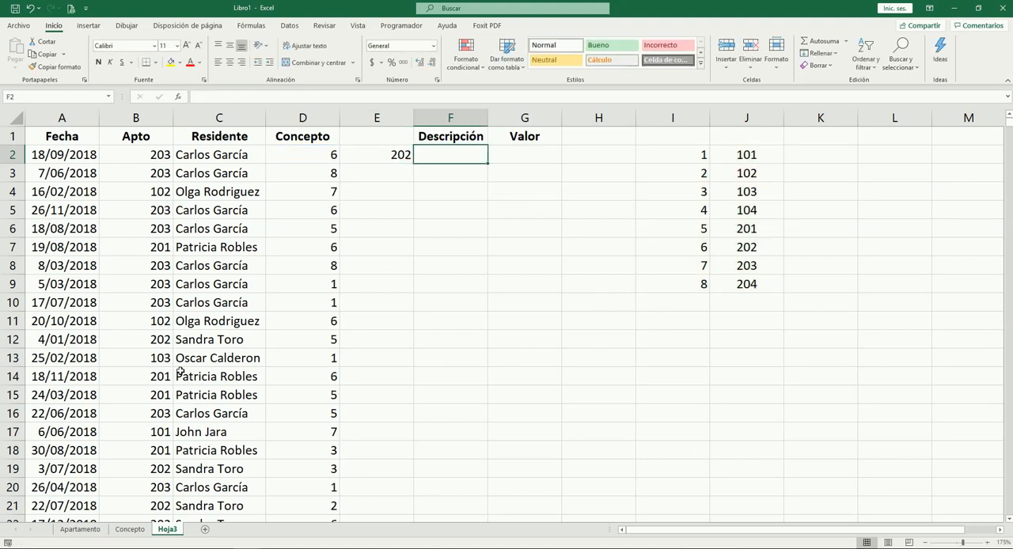
Copy the lookup formula from E2 down the helper column to E1001
{"action": "key", "text": "Left"}
{"action": "key", "text": "ctrl+c"}
{"action": "key", "text": "Left"}
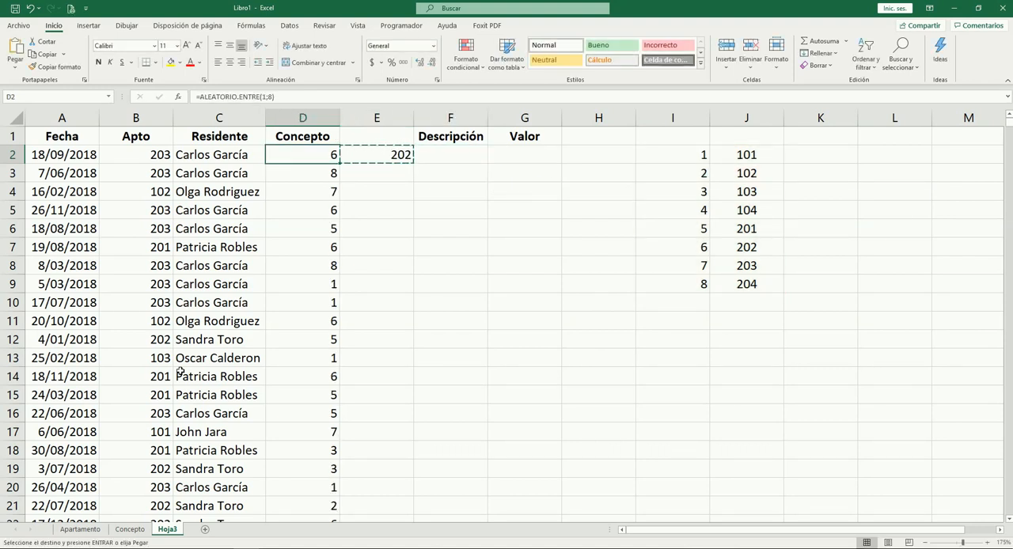
{"action": "key", "text": "ctrl+Down"}
{"action": "key", "text": "ctrl+Up"}
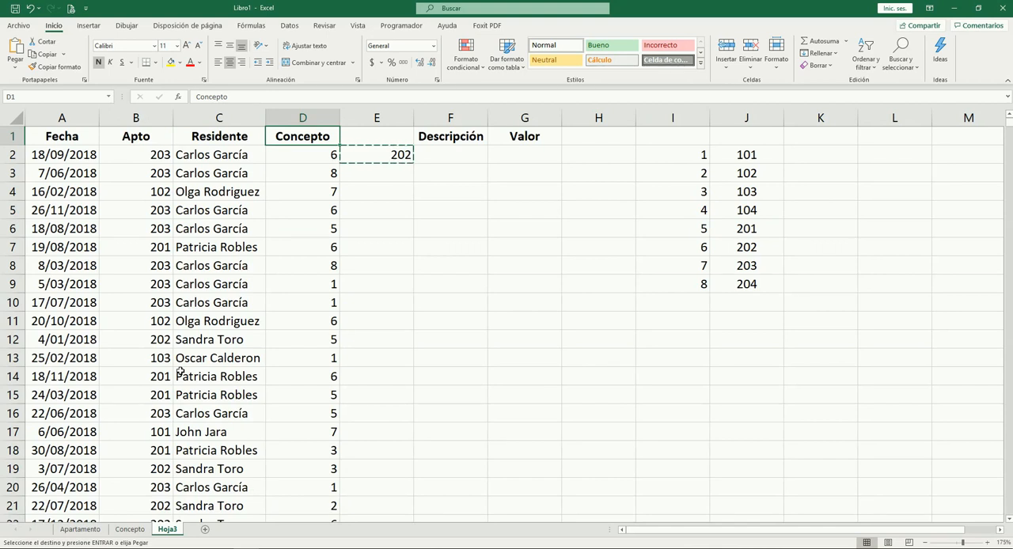
{"action": "key", "text": "Down"}
{"action": "key", "text": "ctrl+Down"}
{"action": "key", "text": "Right"}
{"action": "key", "text": "ctrl+shift+Up"}
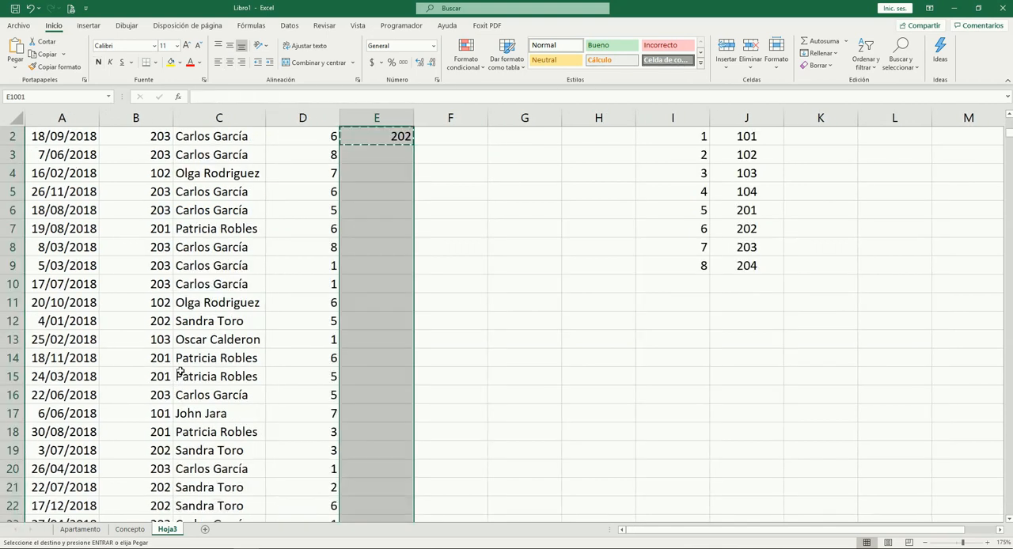
{"action": "key", "text": "Return"}
Replace the lookup formulas in E2:E1001 with their fixed values
{"action": "key", "text": "Up"}
{"action": "key", "text": "ctrl+Up"}
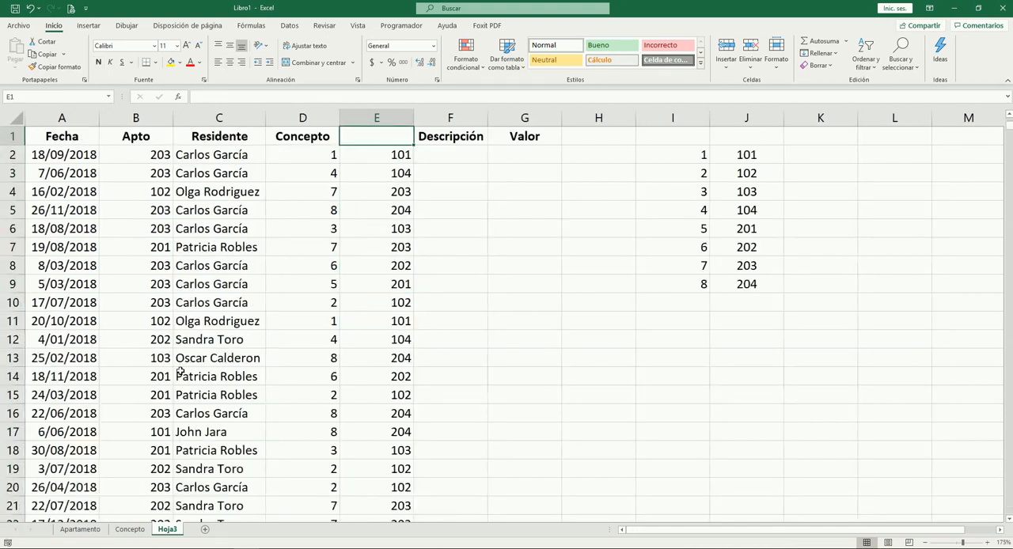
{"action": "key", "text": "ctrl+shift+Down"}
{"action": "key", "text": "ctrl+c"}
{"action": "key", "text": "alt+o"}
{"action": "key", "text": "v"}
{"action": "key", "text": "v"}
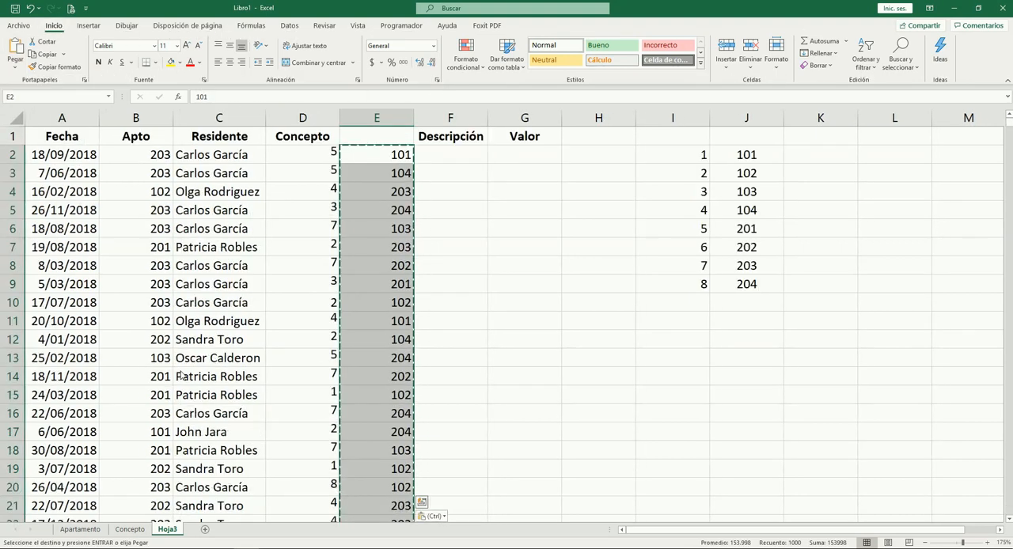
{"action": "key", "text": "Escape"}
{"action": "key", "text": "Up"}
{"action": "key", "text": "Down"}
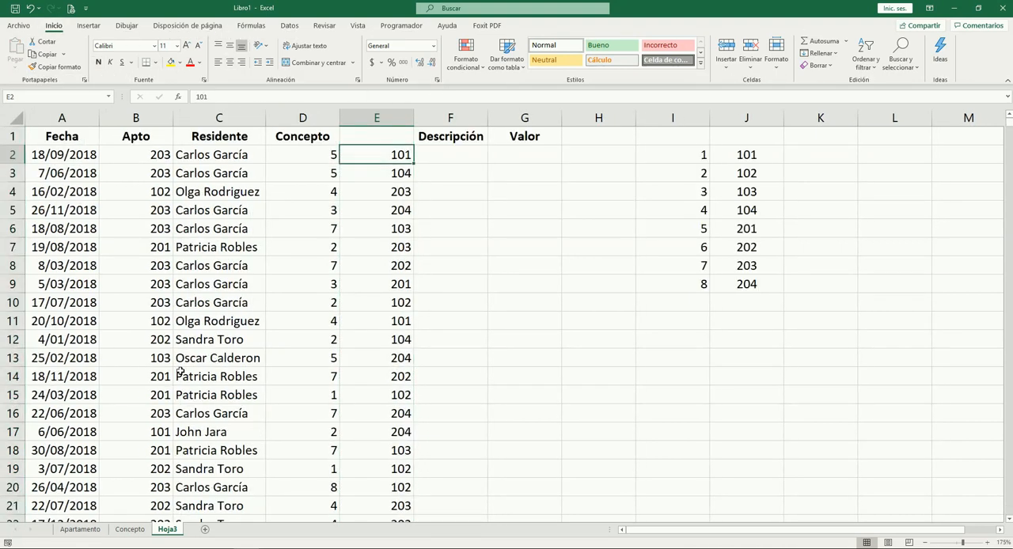
Move the fixed codes from E2:E1001 into the Concepto column starting at D2, overwriting the random-number formulas
{"action": "key", "text": "ctrl+shift+Down"}
{"action": "key", "text": "ctrl+BackSpace"}
{"action": "key", "text": "ctrl+c"}
{"action": "key", "text": "Left"}
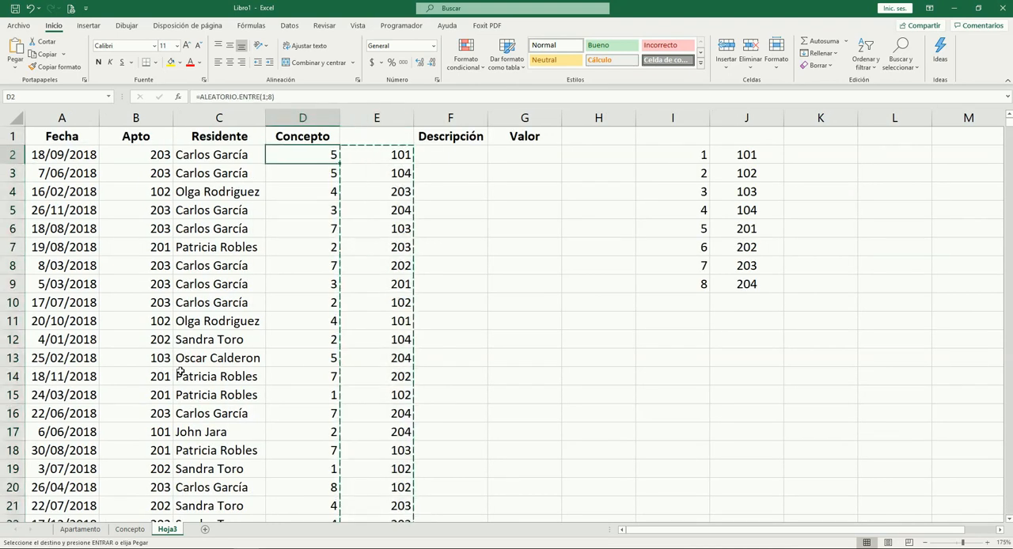
{"action": "key", "text": "ctrl+v"}
{"action": "key", "text": "Down"}
{"action": "key", "text": "Down"}
{"action": "key", "text": "Up"}
{"action": "key", "text": "Up"}
Delete the emptied helper column between Concepto and Descripción
{"action": "key", "text": "Right"}
{"action": "key", "text": "Up"}
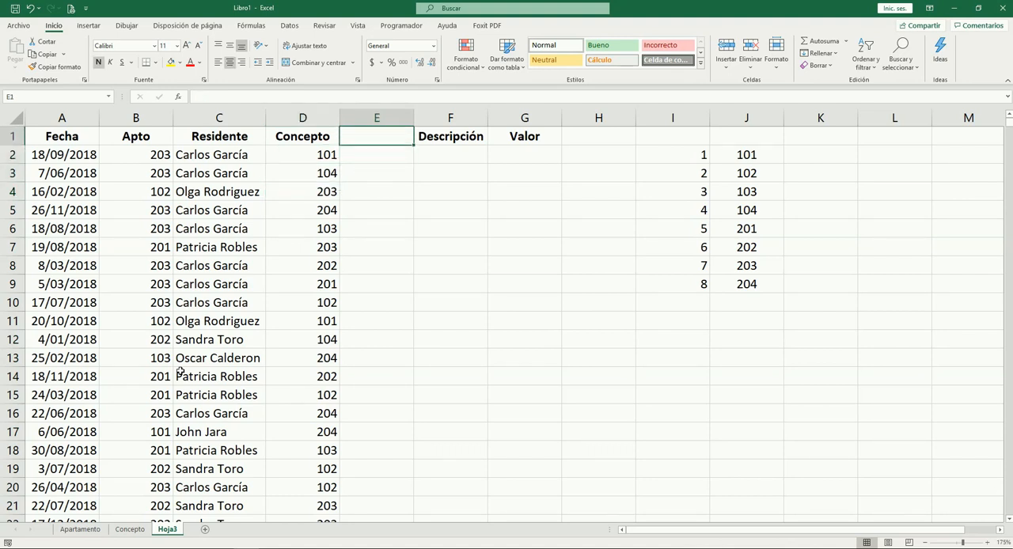
{"action": "key", "text": "ctrl+shift+Down"}
{"action": "key", "text": "ctrl+minus"}
Clear the helper list of numbers and codes in H2:I9
{"action": "key", "text": "Down"}
{"action": "key", "text": "ctrl+Right"}
{"action": "key", "text": "ctrl+shift+Down"}
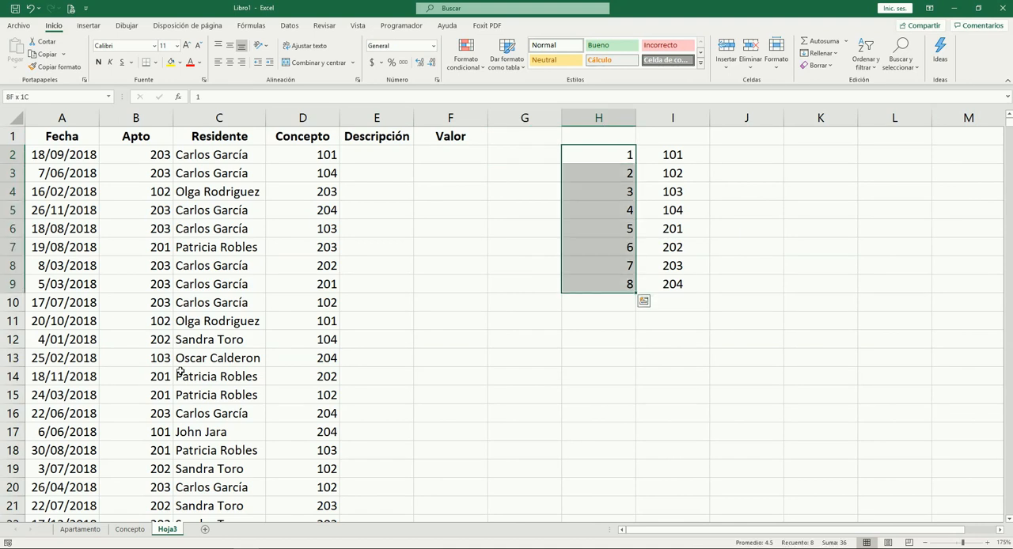
{"action": "key", "text": "shift+Right"}
{"action": "key", "text": "Delete"}
Enter the formula =BUSCARV(D2;Concepto!$A$2:$B$9;2;0) in E2 of the Descripción column
{"action": "key", "text": "Left"}
{"action": "key", "text": "Left"}
{"action": "key", "text": "Up"}
{"action": "key", "text": "Left"}
{"action": "key", "text": "Down"}
{"action": "key", "text": "ctrl+Page_Up"}
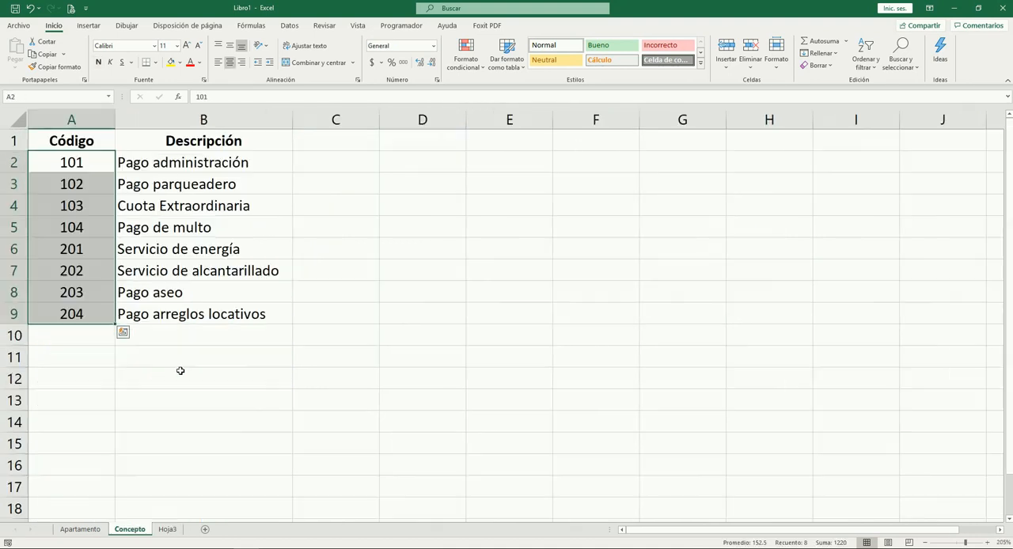
{"action": "key", "text": "Right"}
{"action": "key", "text": "ctrl+Page_Down"}
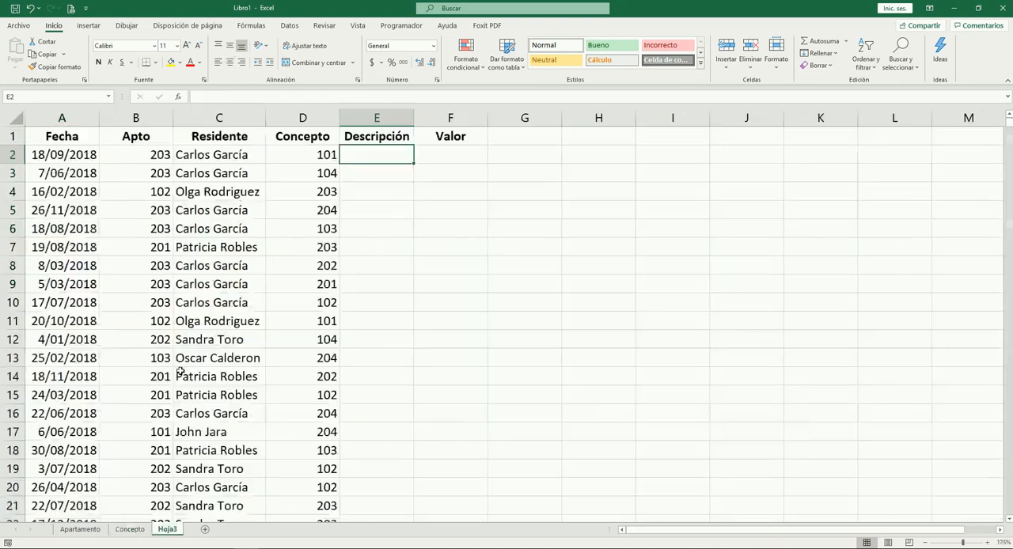
{"action": "type", "text": "=bu"}
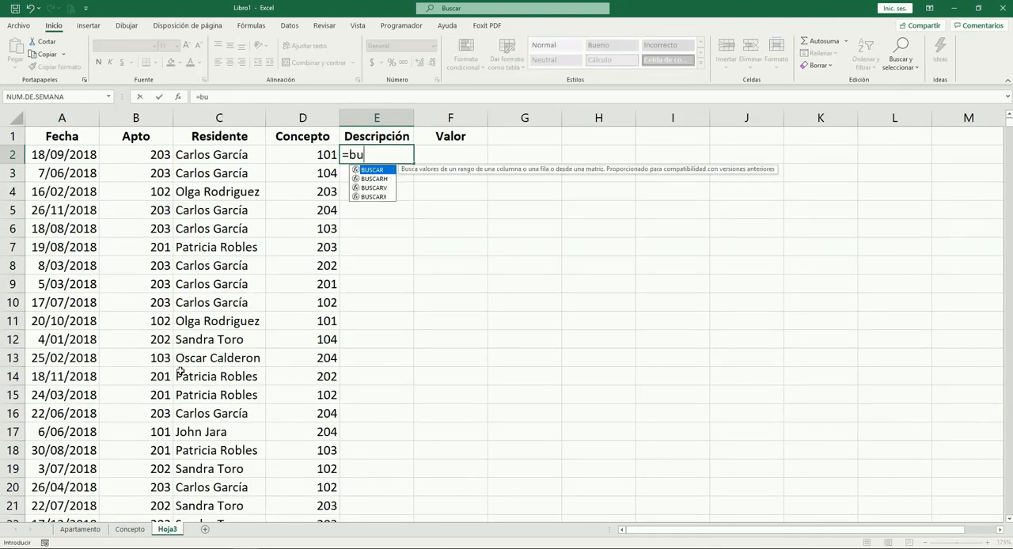
{"action": "key", "text": "Down"}
{"action": "key", "text": "Down"}
{"action": "key", "text": "Tab"}
{"action": "key", "text": "Left"}
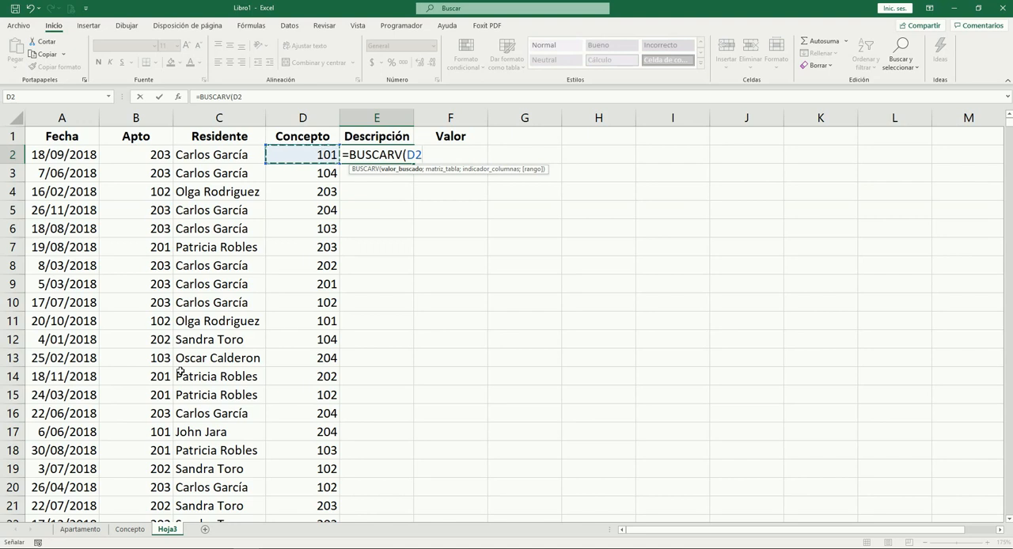
{"action": "type", "text": ";"}
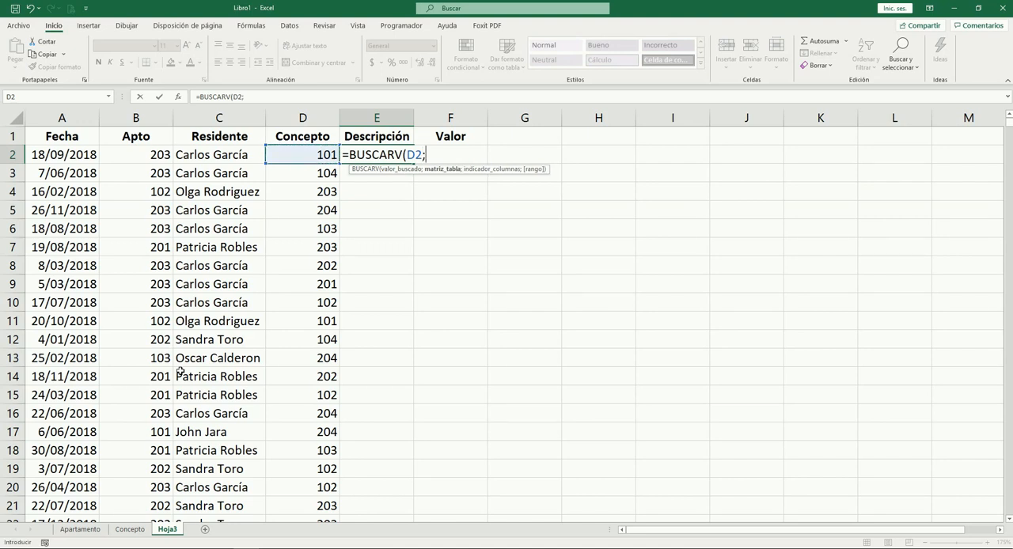
{"action": "key", "text": "ctrl+Page_Up"}
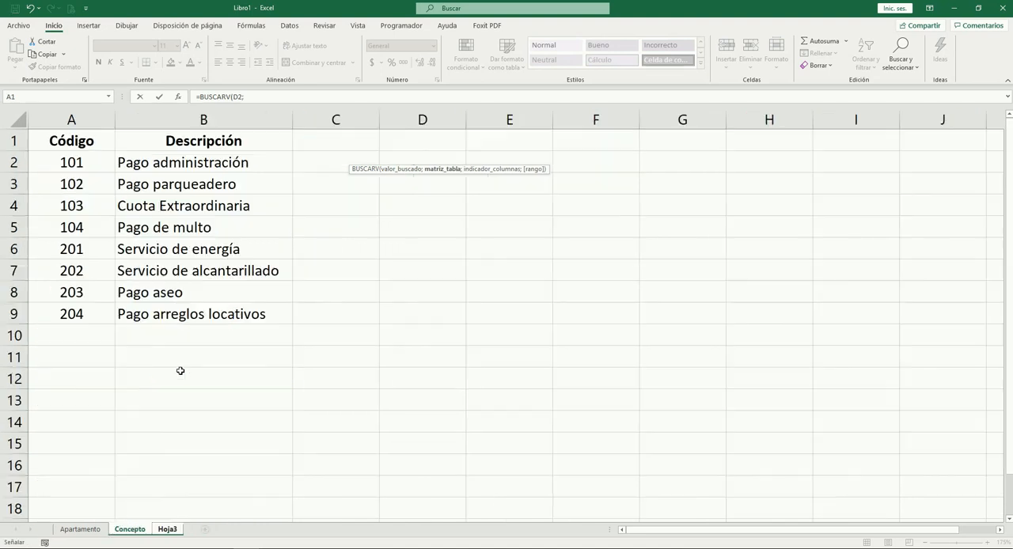
{"action": "key", "text": "Down"}
{"action": "key", "text": "ctrl+shift+Down"}
{"action": "key", "text": "shift+Right"}
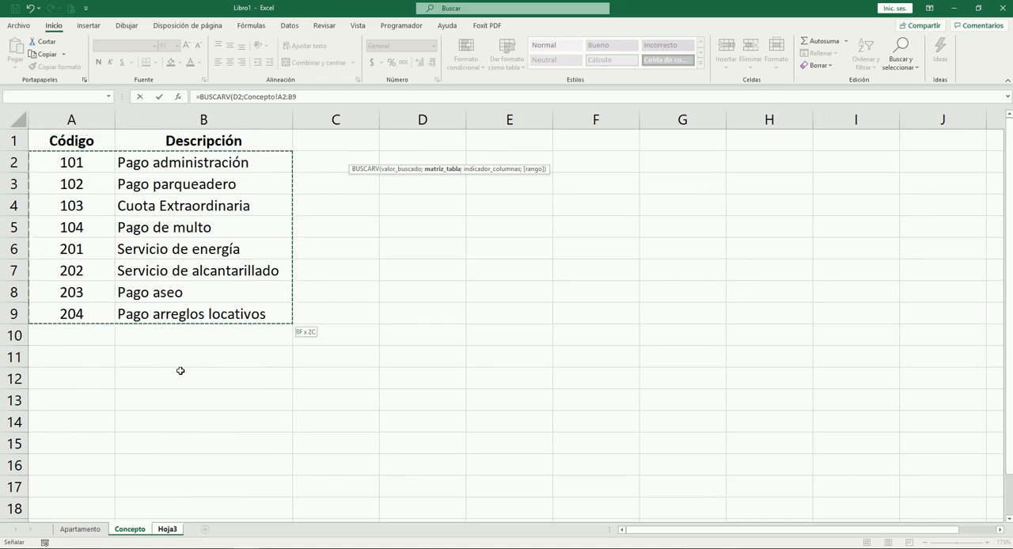
{"action": "key", "text": "F4"}
{"action": "type", "text": ";2;0)"}
{"action": "key", "text": "Return"}
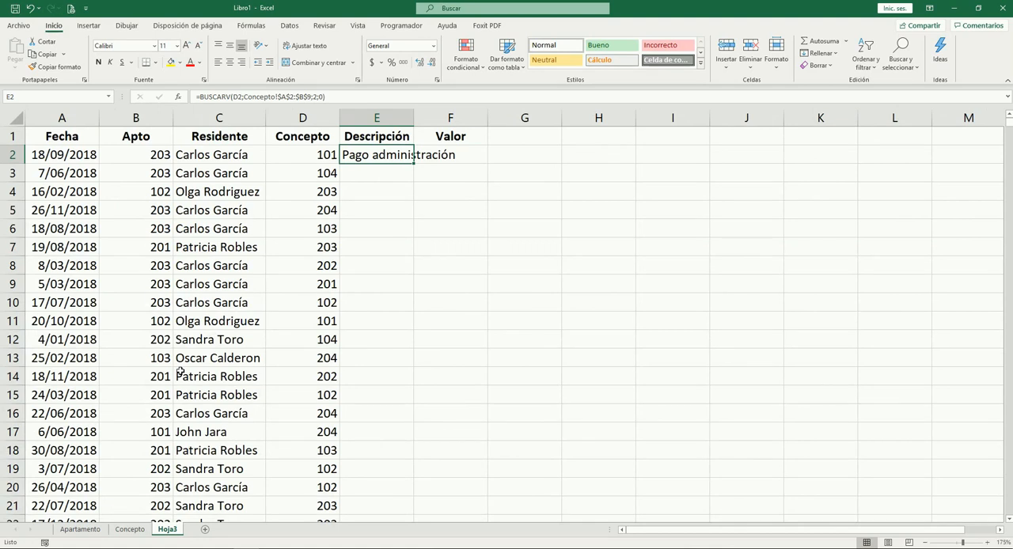
Copy the description lookup formula from E2 down the Descripción column to E1001
{"action": "key", "text": "ctrl+c"}
{"action": "key", "text": "Left"}
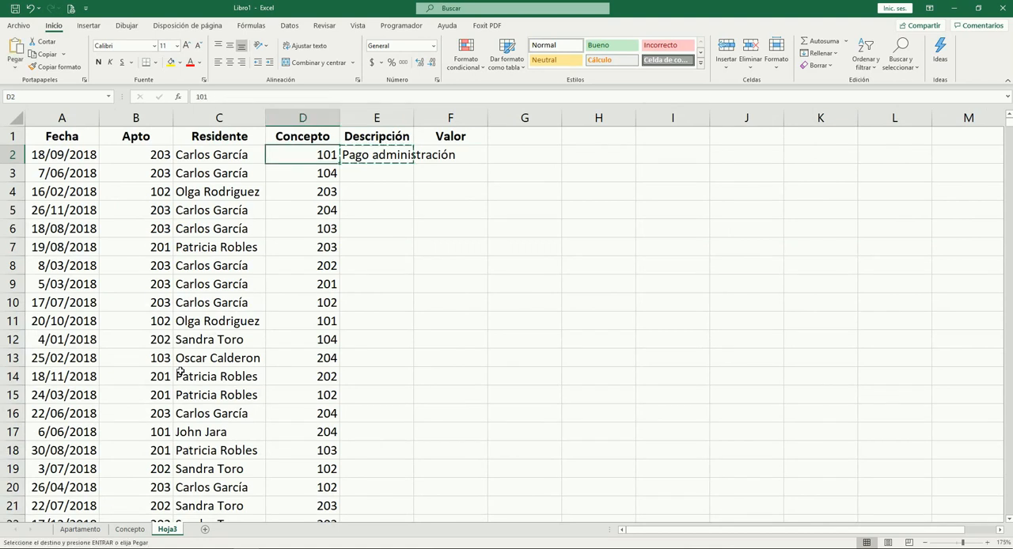
{"action": "key", "text": "ctrl+Down"}
{"action": "key", "text": "Right"}
{"action": "key", "text": "ctrl+shift+Up"}
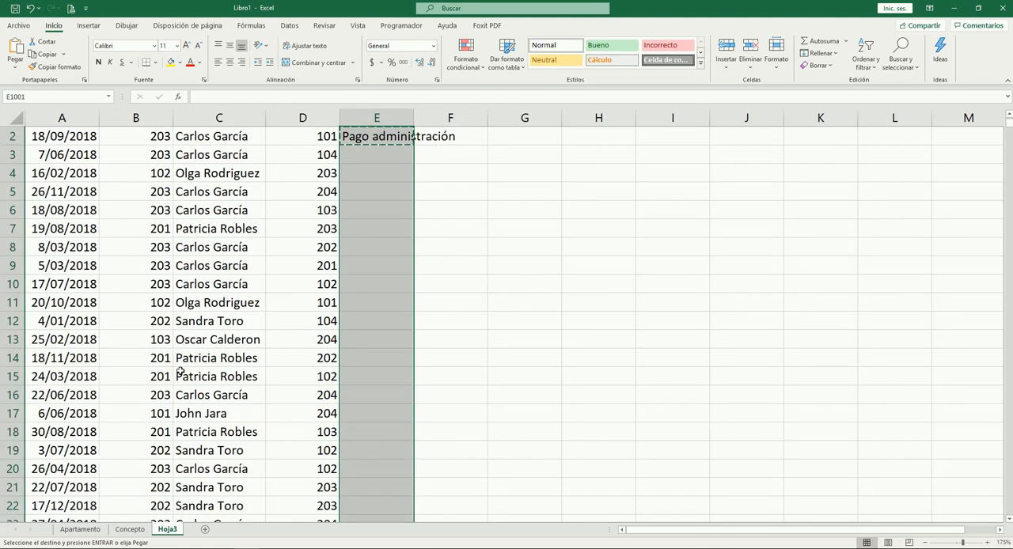
{"action": "key", "text": "Return"}
Autofit the width of the Descripción column to its contents
{"action": "key", "text": "Up"}
{"action": "key", "text": "Up"}
{"action": "key", "text": "Up"}
{"action": "key", "text": "ctrl+space"}
{"action": "key", "text": "alt+o"}
{"action": "key", "text": "c"}
{"action": "key", "text": "a"}
{"action": "key", "text": "Up"}
{"action": "key", "text": "Up"}
{"action": "key", "text": "Up"}
{"action": "key", "text": "Up"}
{"action": "key", "text": "Up"}
{"action": "key", "text": "ctrl+Up"}
{"action": "key", "text": "Down"}
{"action": "key", "text": "Down"}
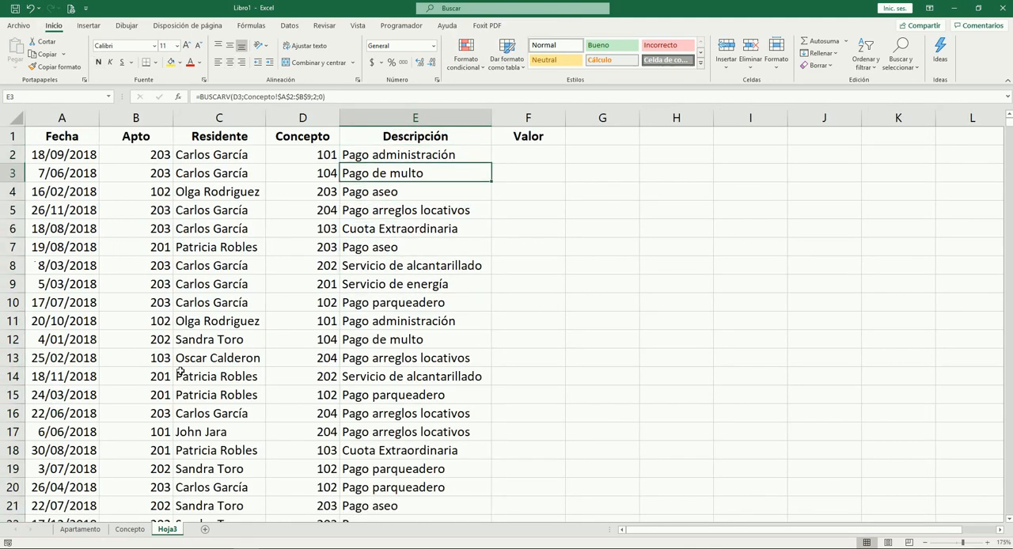
Compare the contents of the Residente, Concepto and Descripción cells in row 3
{"action": "key", "text": "Left"}
{"action": "key", "text": "Left"}
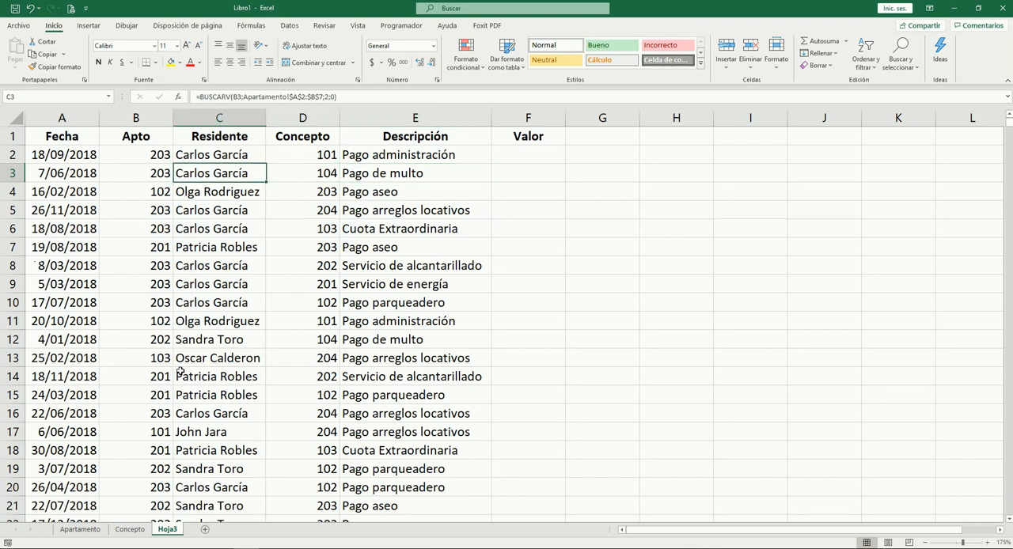
{"action": "key", "text": "Right"}
{"action": "key", "text": "Right"}
{"action": "key", "text": "Left"}
{"action": "key", "text": "Left"}
{"action": "key", "text": "Right"}
{"action": "key", "text": "Right"}
{"action": "key", "text": "Right"}
{"action": "key", "text": "Left"}
{"action": "key", "text": "Left"}
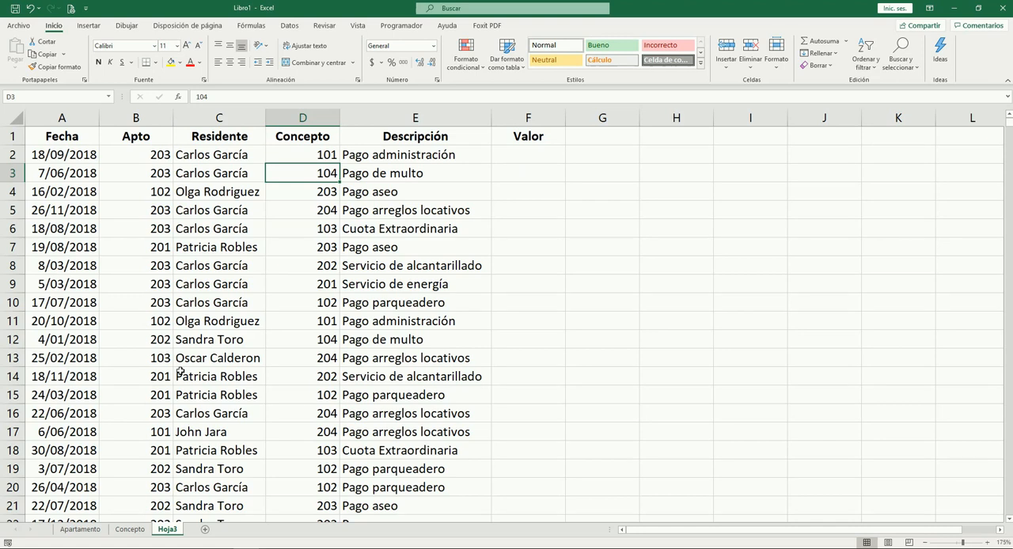
Examine the Concepto codes and descriptions of the first records alongside the empty Valor cells, ending at F2
{"action": "key", "text": "Right"}
{"action": "key", "text": "Right"}
{"action": "key", "text": "Up"}
{"action": "key", "text": "Left"}
{"action": "key", "text": "Left"}
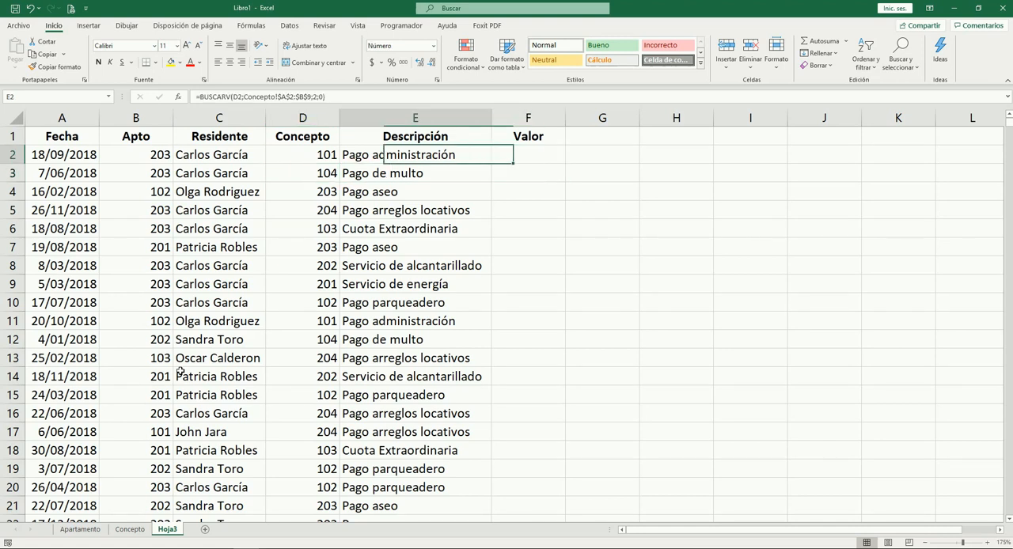
{"action": "key", "text": "Down"}
{"action": "key", "text": "Down"}
{"action": "key", "text": "Up"}
{"action": "key", "text": "Up"}
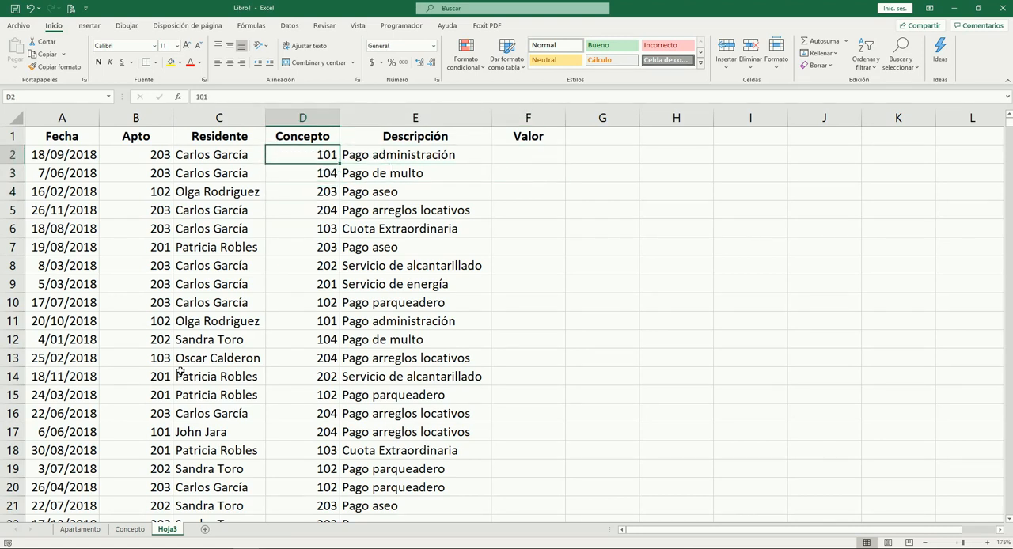
{"action": "key", "text": "Down"}
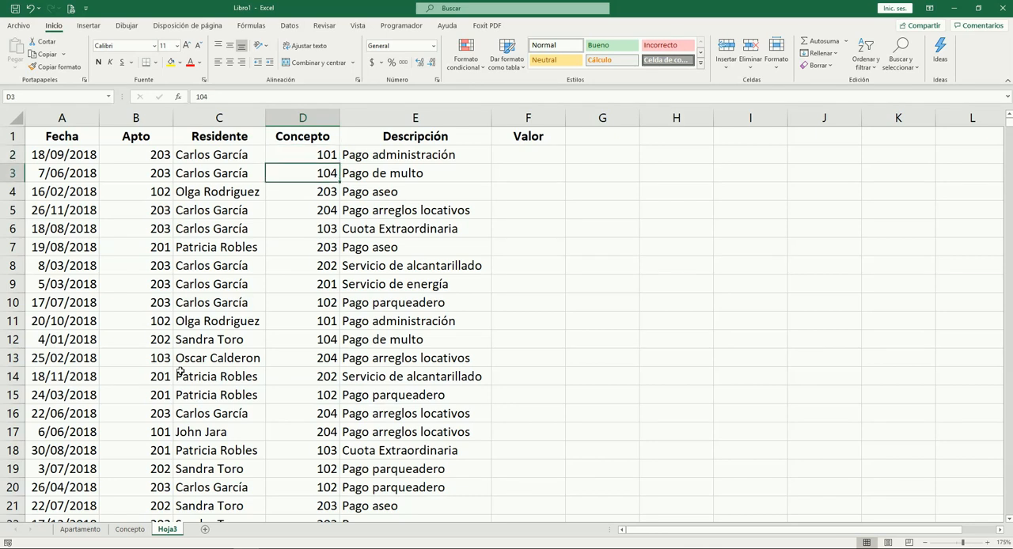
{"action": "key", "text": "Up"}
{"action": "key", "text": "Right"}
{"action": "key", "text": "Right"}
{"action": "key", "text": "Down"}
{"action": "key", "text": "Up"}
{"action": "key", "text": "Down"}
{"action": "key", "text": "Down"}
{"action": "key", "text": "Left"}
{"action": "key", "text": "Left"}
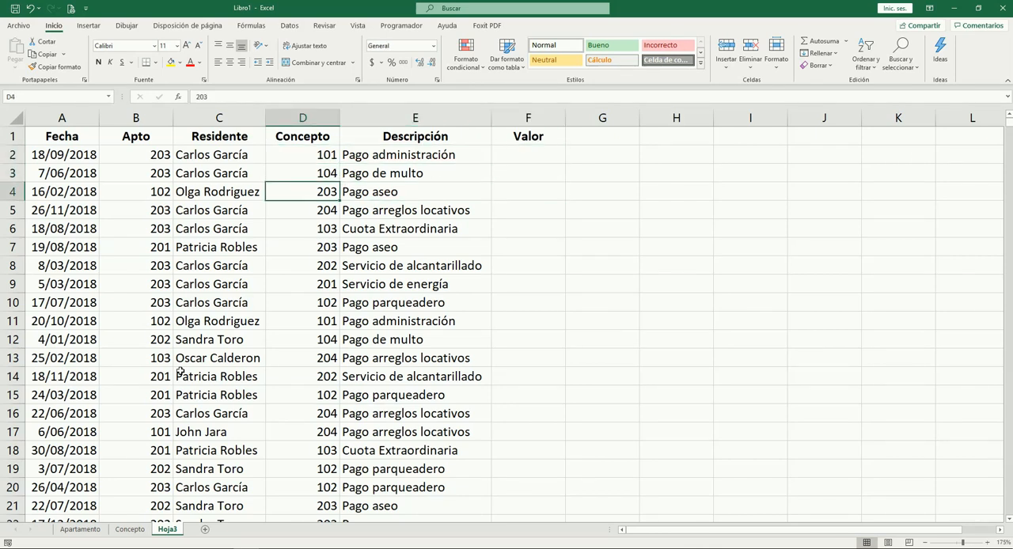
{"action": "key", "text": "Down"}
{"action": "key", "text": "Up"}
{"action": "key", "text": "Right"}
{"action": "key", "text": "Right"}
{"action": "key", "text": "Right"}
{"action": "key", "text": "Left"}
{"action": "key", "text": "Up"}
{"action": "key", "text": "Up"}
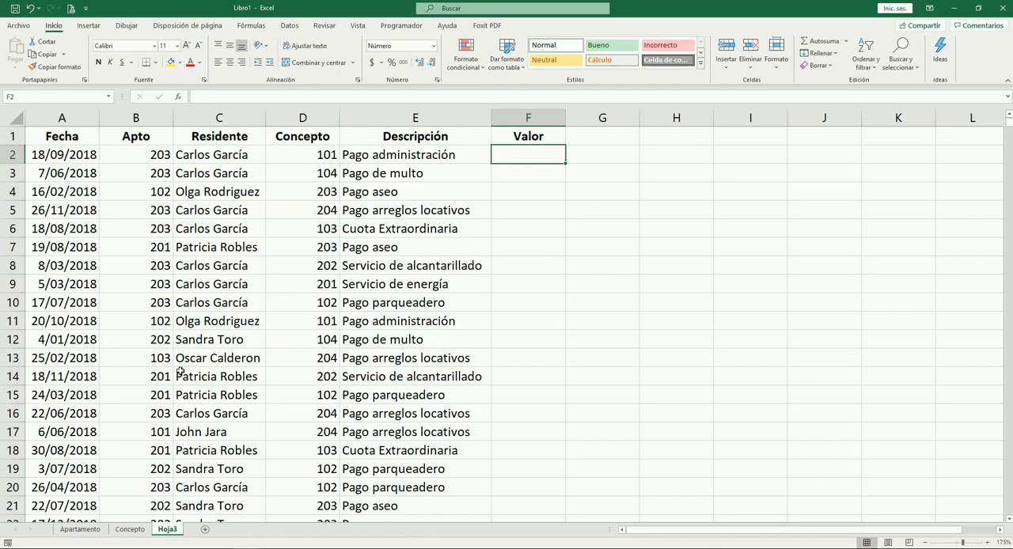
Enter =ALEATORIO.ENTRE(1000;9000) in F2 to generate a random Valor
{"action": "type", "text": "="}
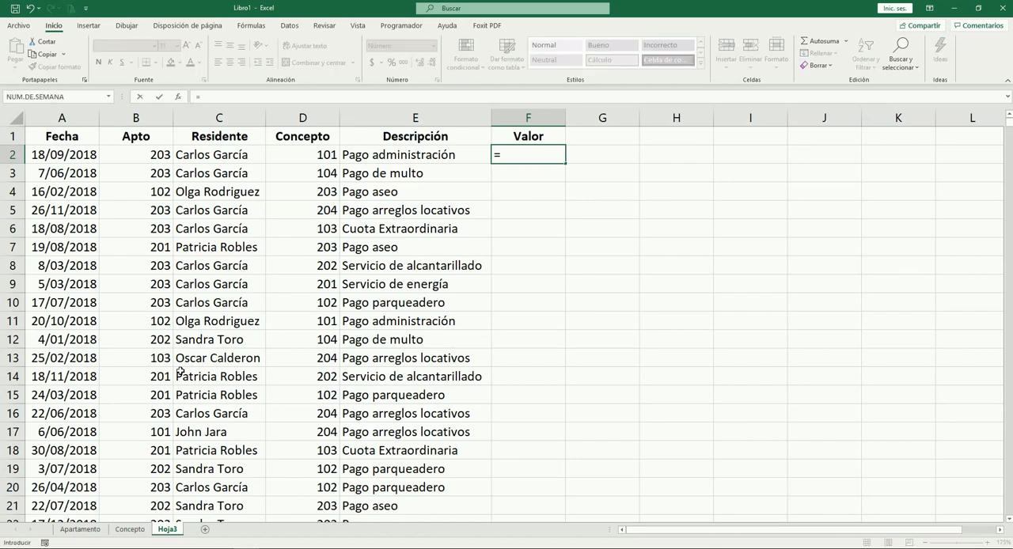
{"action": "type", "text": "al"}
{"action": "key", "text": "Down"}
{"action": "key", "text": "Tab"}
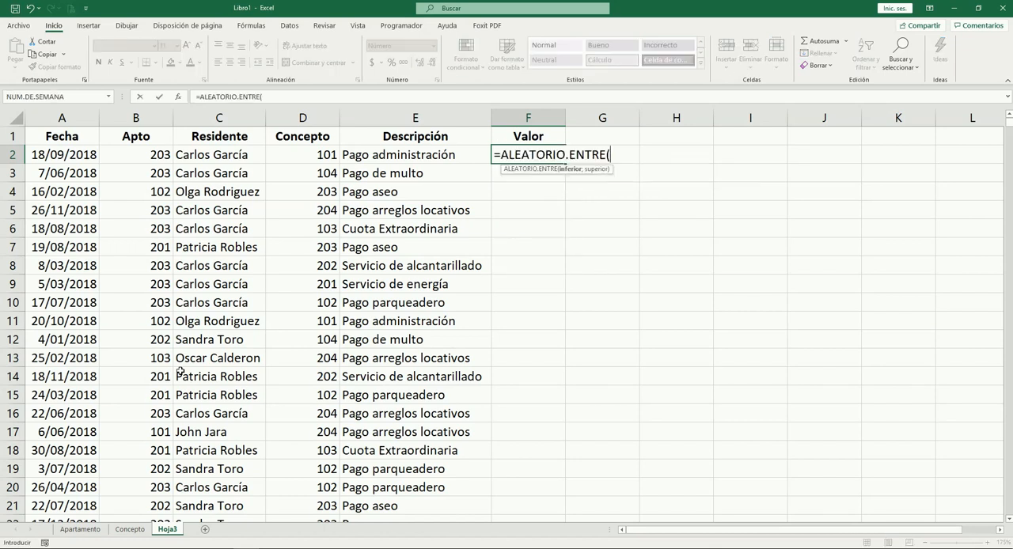
{"action": "type", "text": "1000;9000)"}
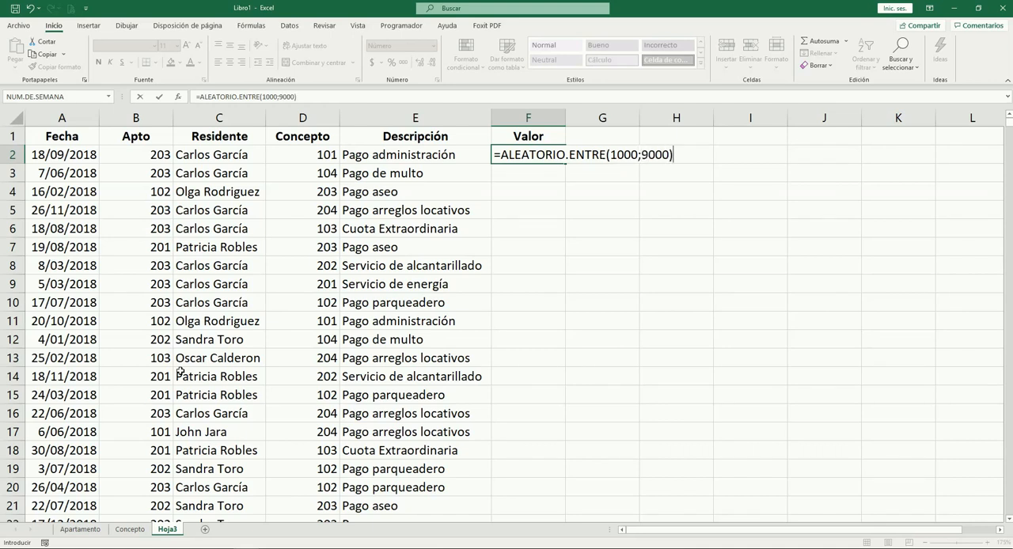
{"action": "key", "text": "Tab"}
{"action": "key", "text": "Left"}
Multiply the random number formula in F2 by 100
{"action": "key", "text": "F2"}
{"action": "type", "text": "*100"}
{"action": "key", "text": "Tab"}
{"action": "key", "text": "Left"}
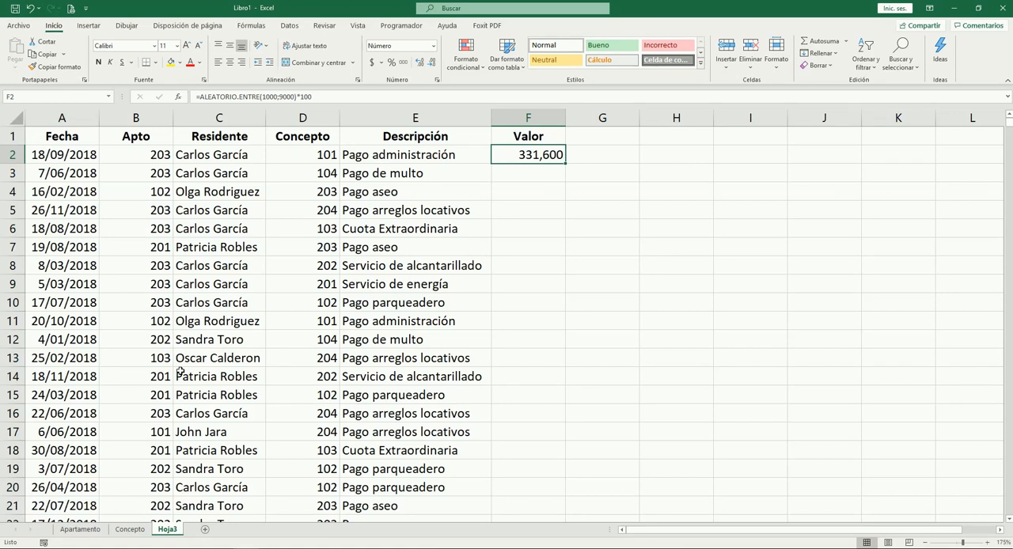
Fill the random value formula from F2 down to F6
{"action": "key", "text": "shift+Down"}
{"action": "key", "text": "shift+Down"}
{"action": "key", "text": "shift+Down"}
{"action": "key", "text": "shift+Down"}
{"action": "key", "text": "ctrl+d"}
Examine the random amounts in the Valor column against the Concepto codes and descriptions of the first records
{"action": "key", "text": "Down"}
{"action": "key", "text": "Down"}
{"action": "key", "text": "Down"}
{"action": "key", "text": "Up"}
{"action": "key", "text": "Left"}
{"action": "key", "text": "Right"}
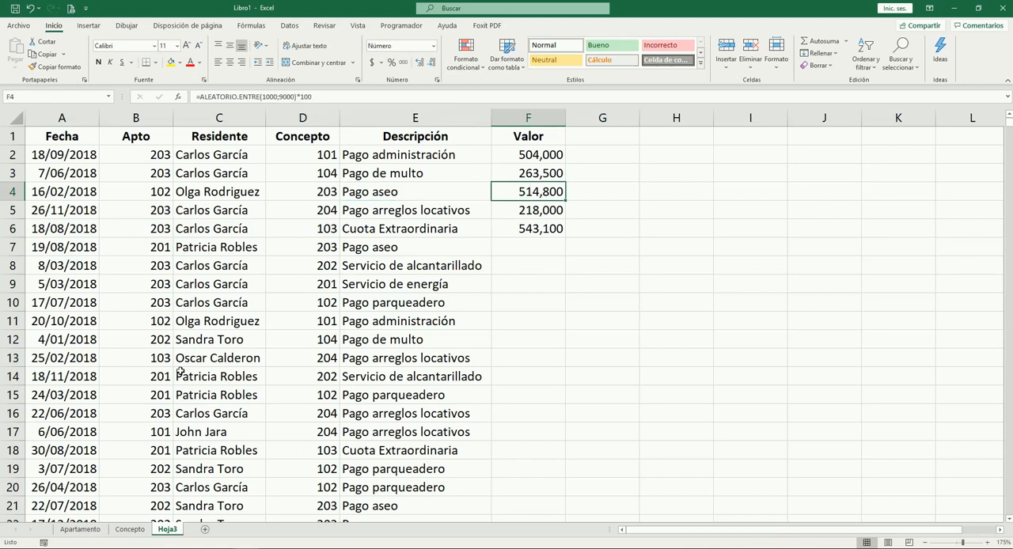
{"action": "key", "text": "Left"}
{"action": "key", "text": "Left"}
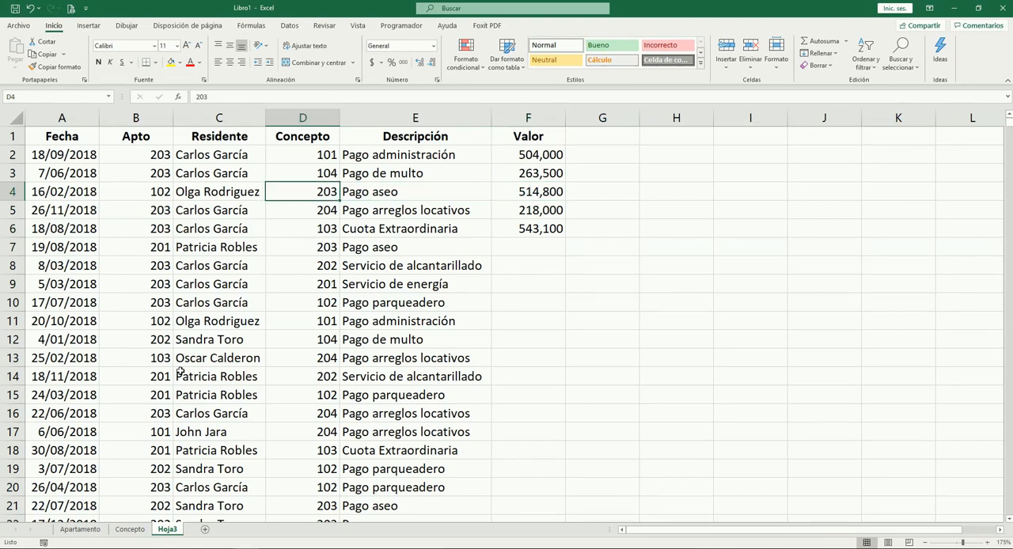
{"action": "key", "text": "Right"}
{"action": "key", "text": "Right"}
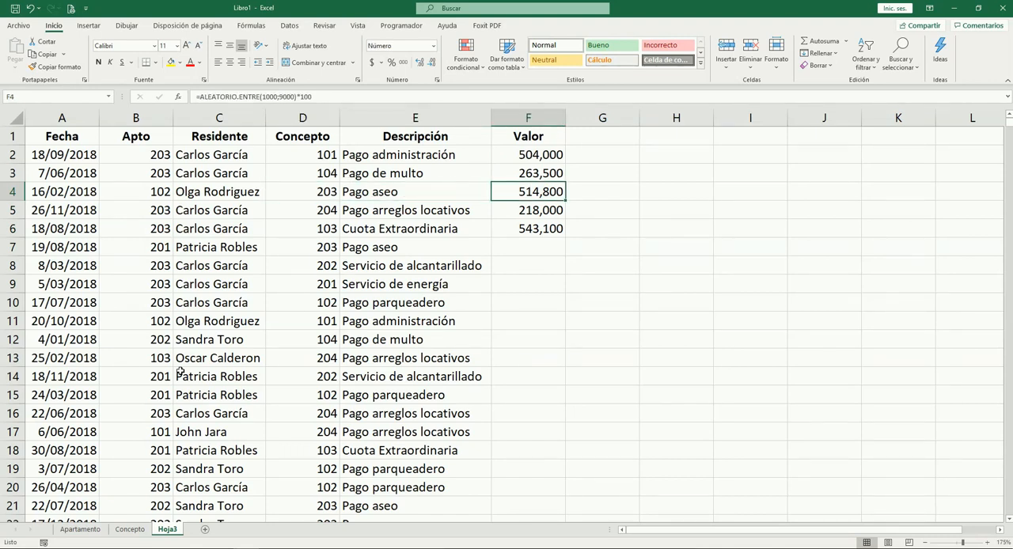
{"action": "key", "text": "Down"}
{"action": "key", "text": "Up"}
{"action": "key", "text": "Up"}
{"action": "key", "text": "Up"}
{"action": "key", "text": "Down"}
{"action": "key", "text": "Up"}
{"action": "key", "text": "Down"}
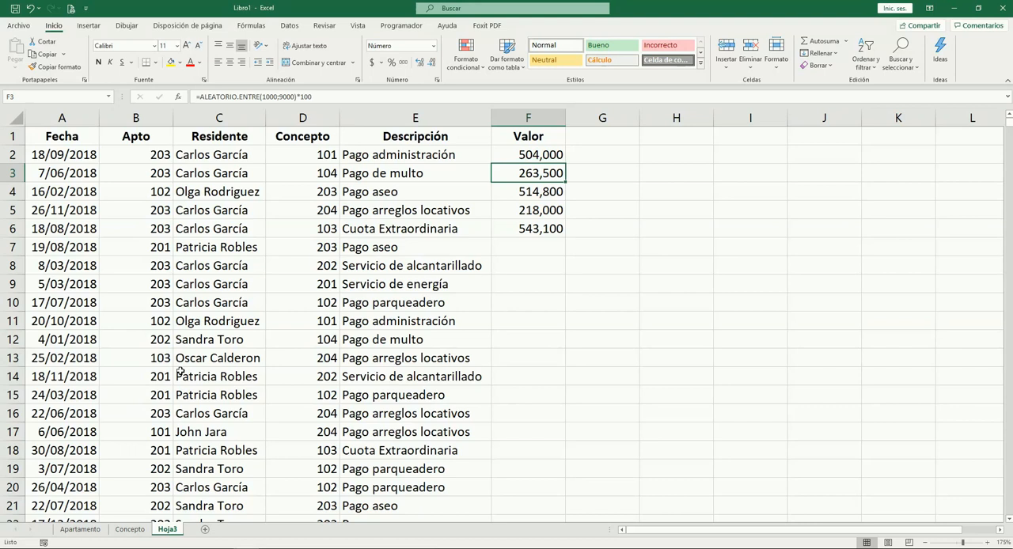
{"action": "key", "text": "Left"}
{"action": "key", "text": "Left"}
{"action": "key", "text": "Right"}
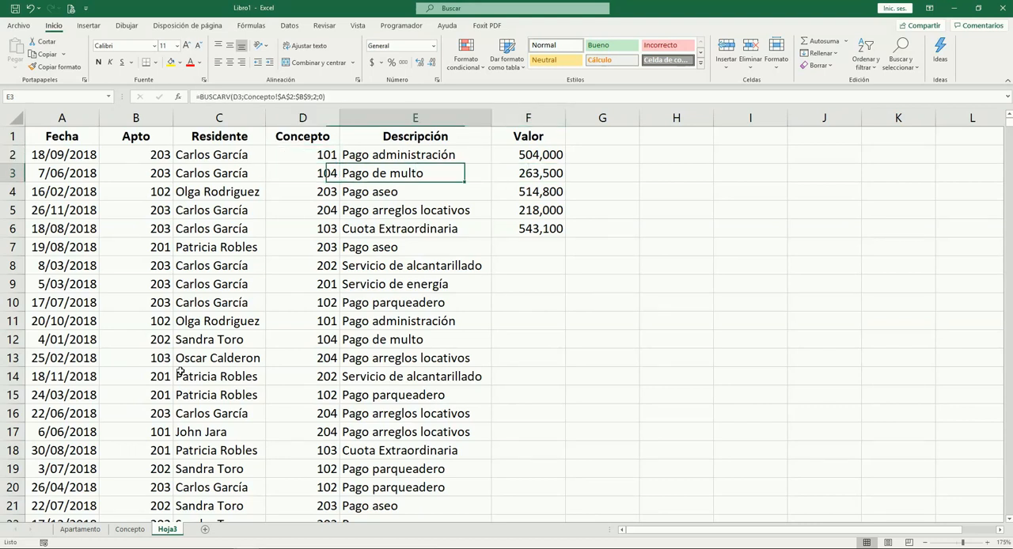
Correct the description of code 104 on the Concepto sheet to "Pago de multa" and return to Hoja3
{"action": "key", "text": "ctrl+Page_Up"}
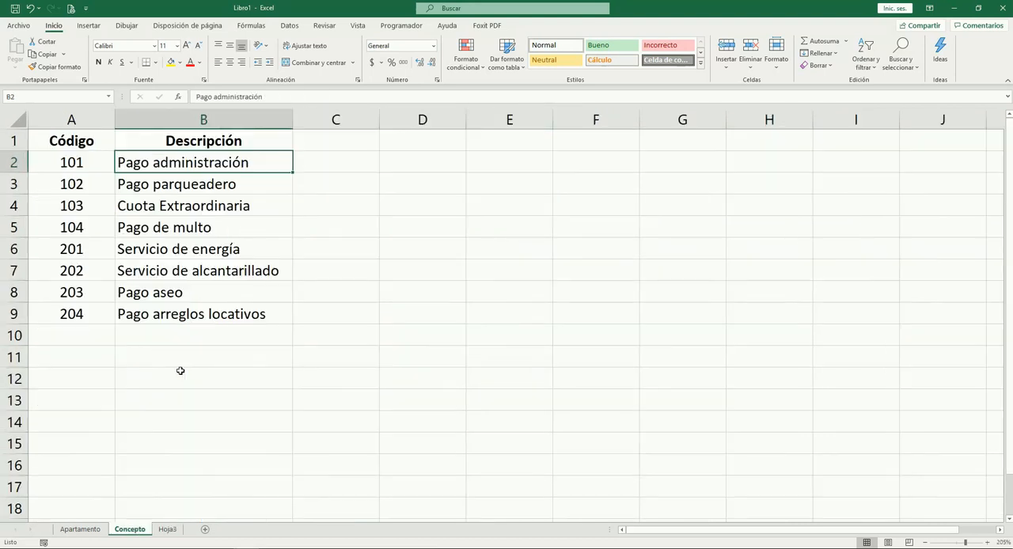
{"action": "key", "text": "Down"}
{"action": "key", "text": "Down"}
{"action": "key", "text": "Down"}
{"action": "key", "text": "F2"}
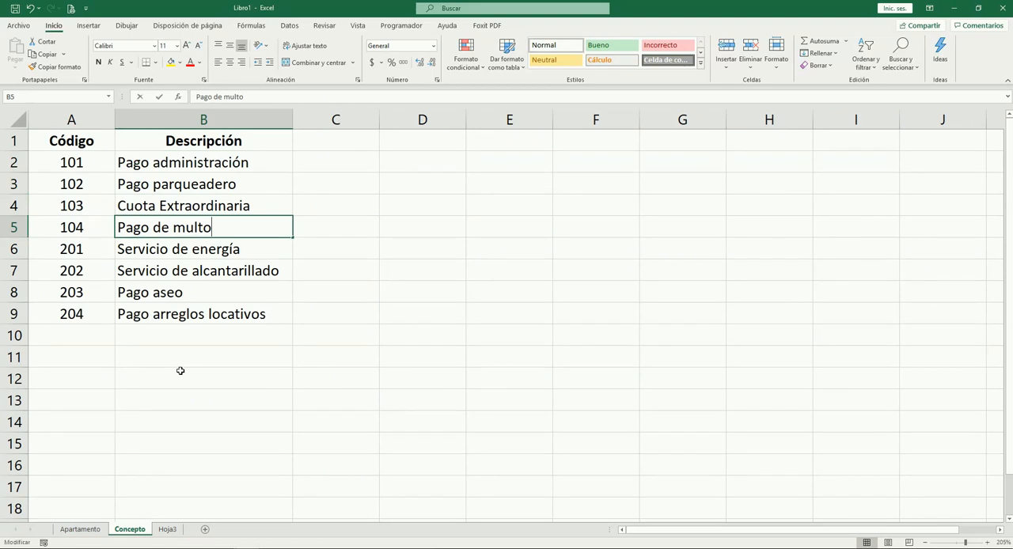
{"action": "key", "text": "BackSpace"}
{"action": "type", "text": "a"}
{"action": "key", "text": "Tab"}
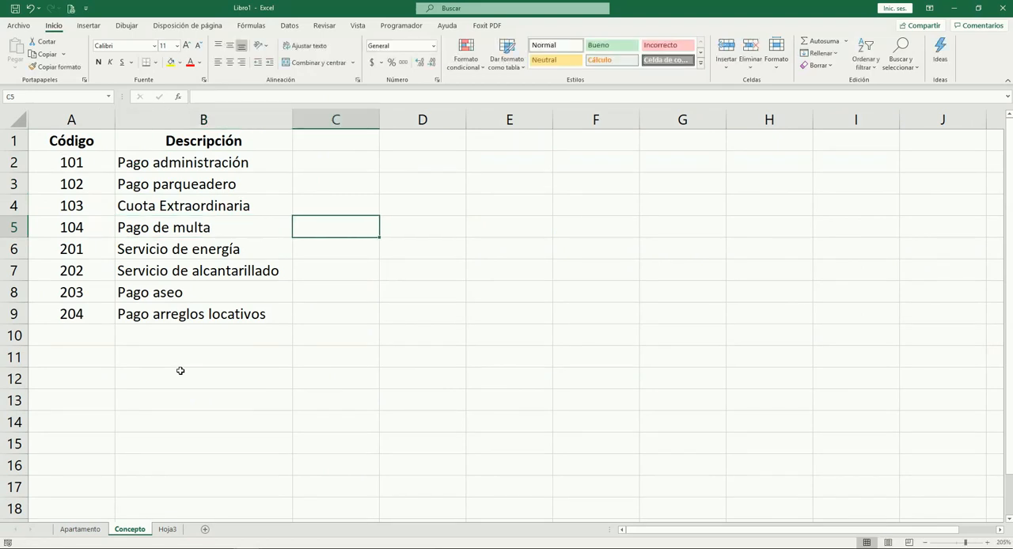
{"action": "key", "text": "ctrl+Page_Down"}
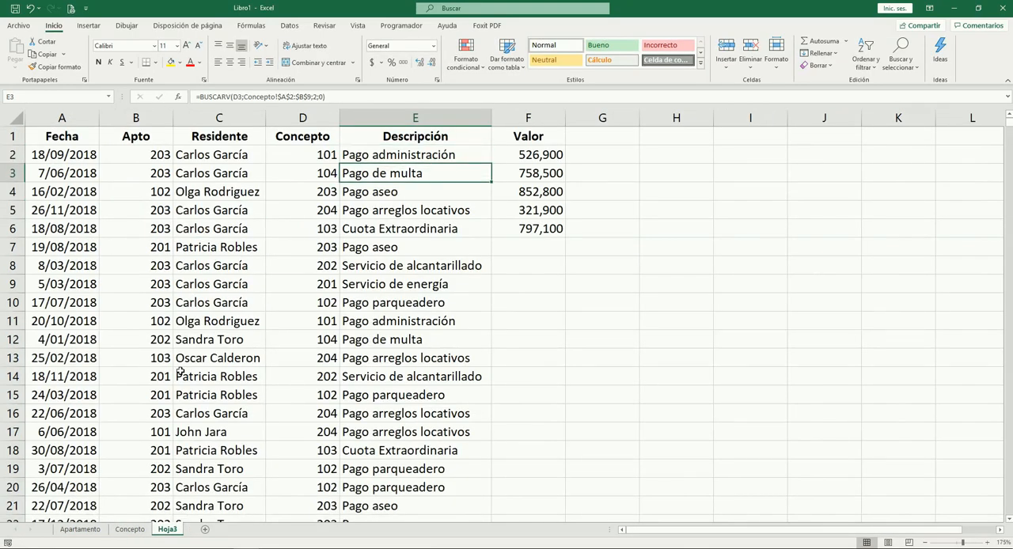
Review the Valor amounts in F2:F6 with their Concepto codes and descriptions, ending at G2
{"action": "key", "text": "Down"}
{"action": "key", "text": "Down"}
{"action": "key", "text": "Up"}
{"action": "key", "text": "Up"}
{"action": "key", "text": "Right"}
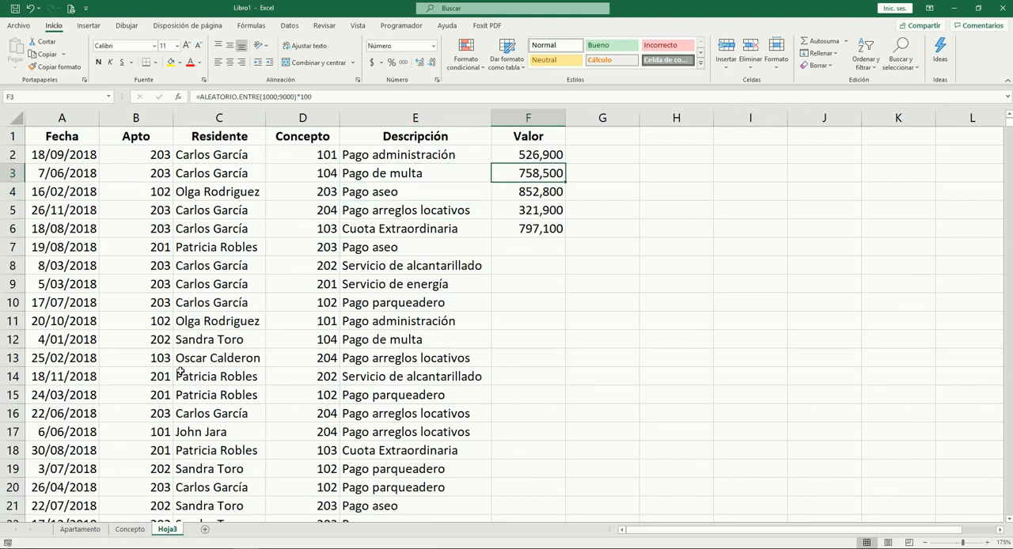
{"action": "key", "text": "Down"}
{"action": "key", "text": "Down"}
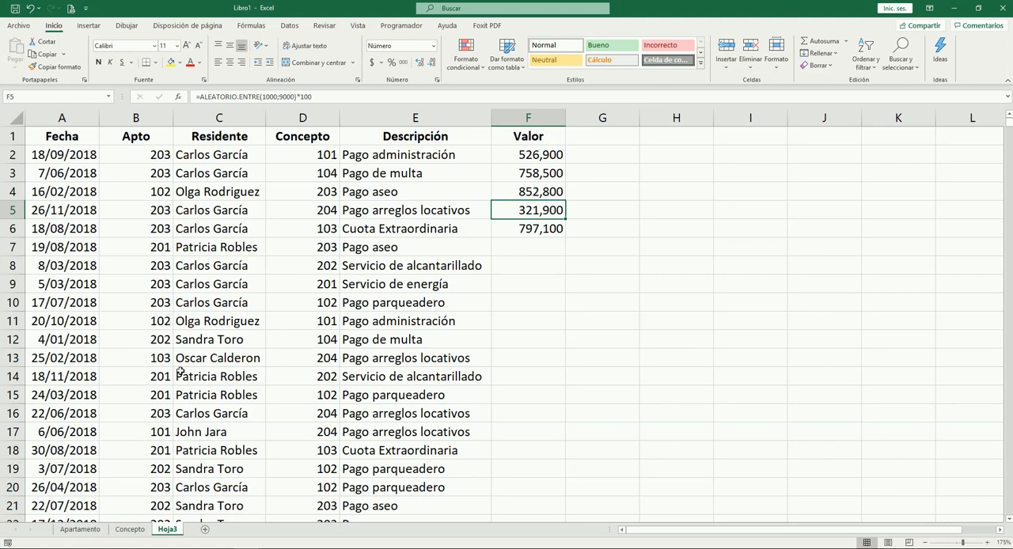
{"action": "key", "text": "Up"}
{"action": "key", "text": "Up"}
{"action": "key", "text": "Up"}
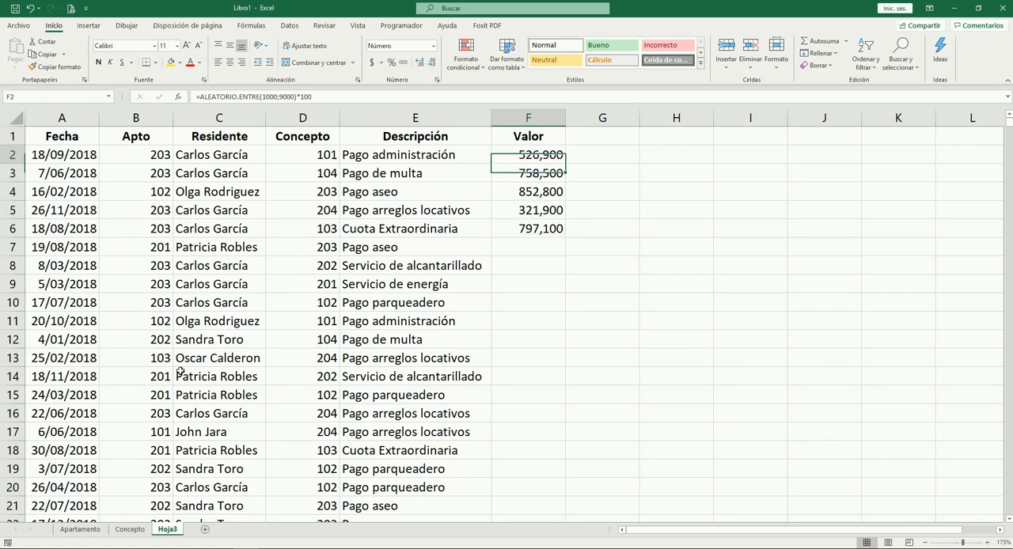
{"action": "key", "text": "Down"}
{"action": "key", "text": "Down"}
{"action": "key", "text": "Down"}
{"action": "key", "text": "Down"}
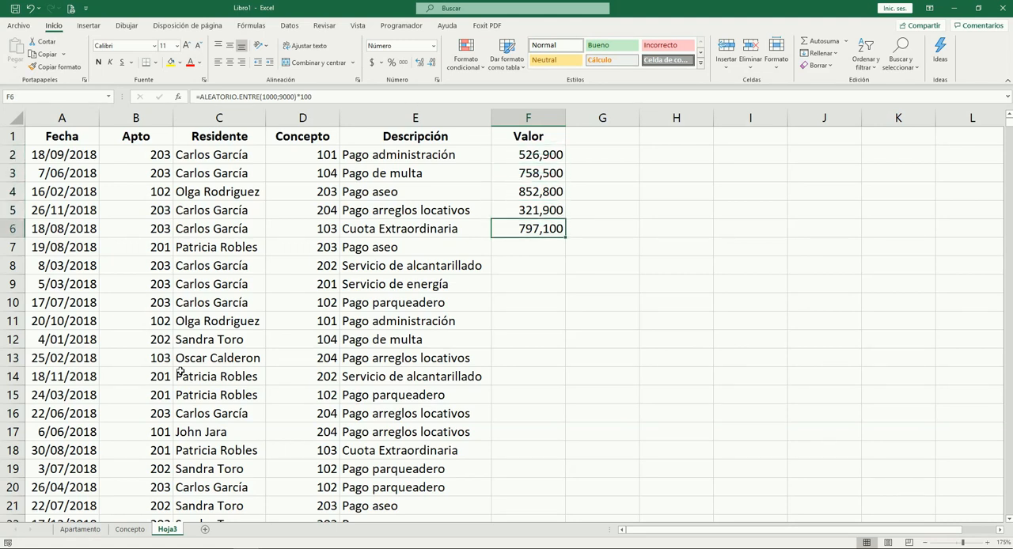
{"action": "key", "text": "Up"}
{"action": "key", "text": "Up"}
{"action": "key", "text": "Up"}
{"action": "key", "text": "Left"}
{"action": "key", "text": "Left"}
{"action": "key", "text": "Right"}
{"action": "key", "text": "Right"}
{"action": "key", "text": "Up"}
{"action": "key", "text": "Right"}
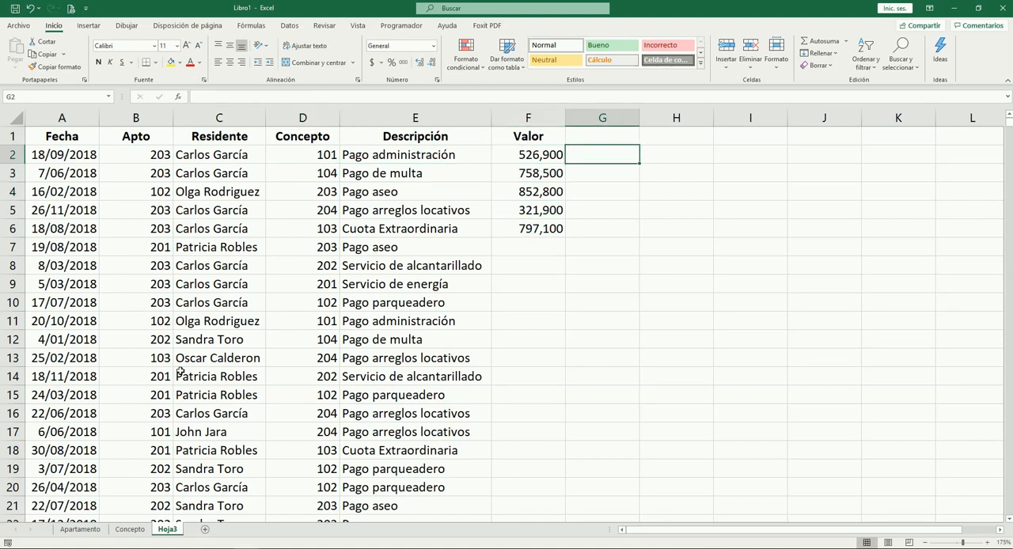
{"action": "key", "text": "Left"}
{"action": "key", "text": "Right"}
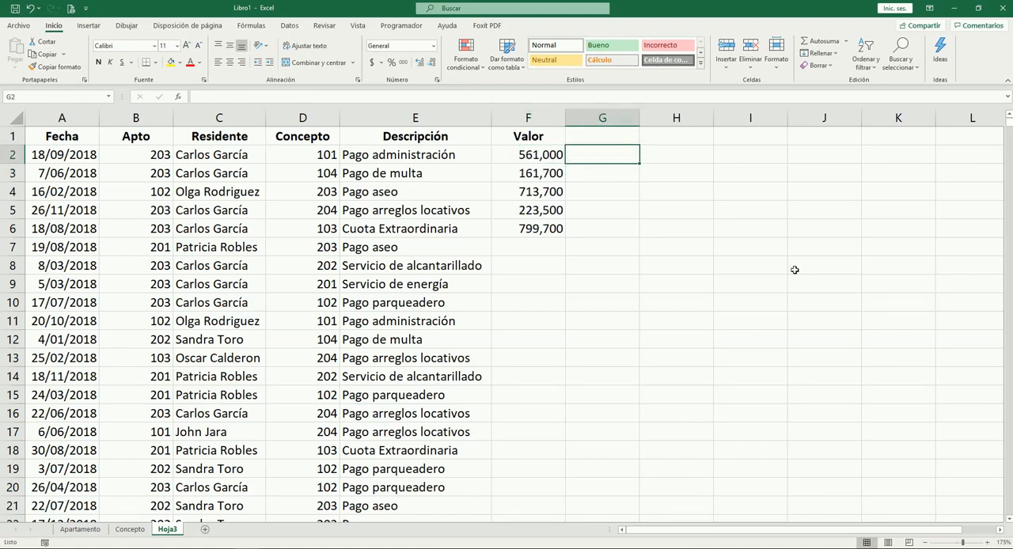
Enter =SI(IZQUIERDA(D2;1)="1";1;-1) in G2 to derive the sign from the Concepto code's first digit
{"action": "type", "text": "="}
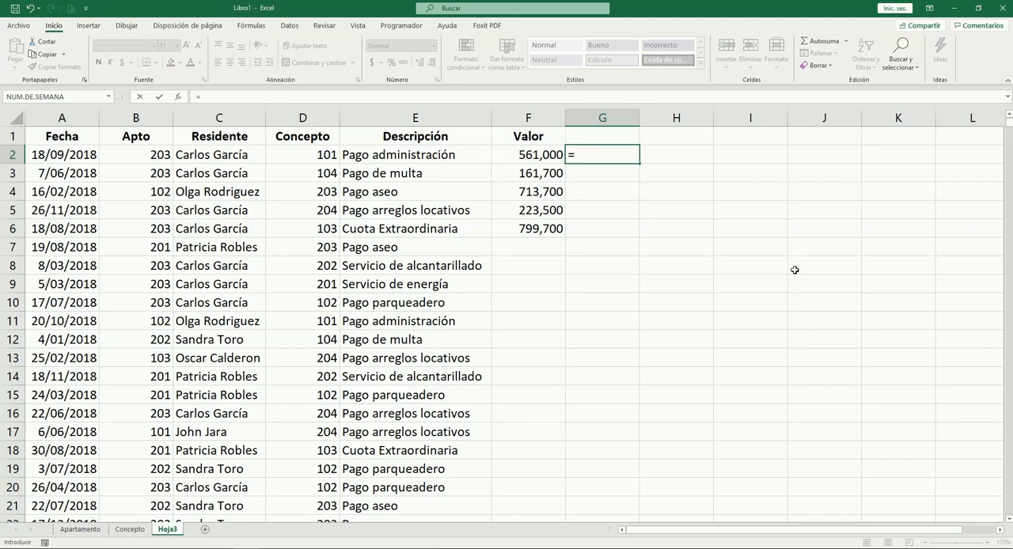
{"action": "type", "text": "si"}
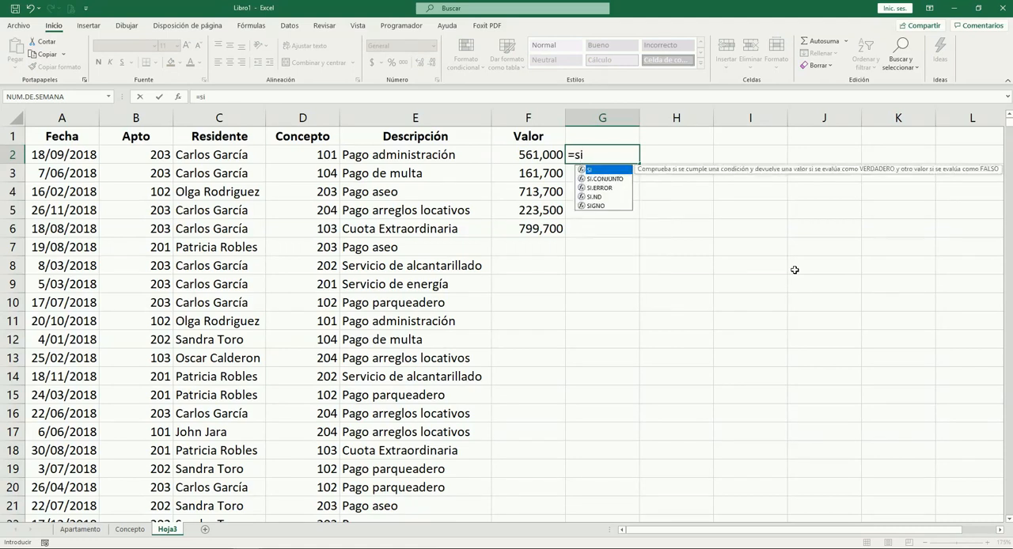
{"action": "type", "text": "("}
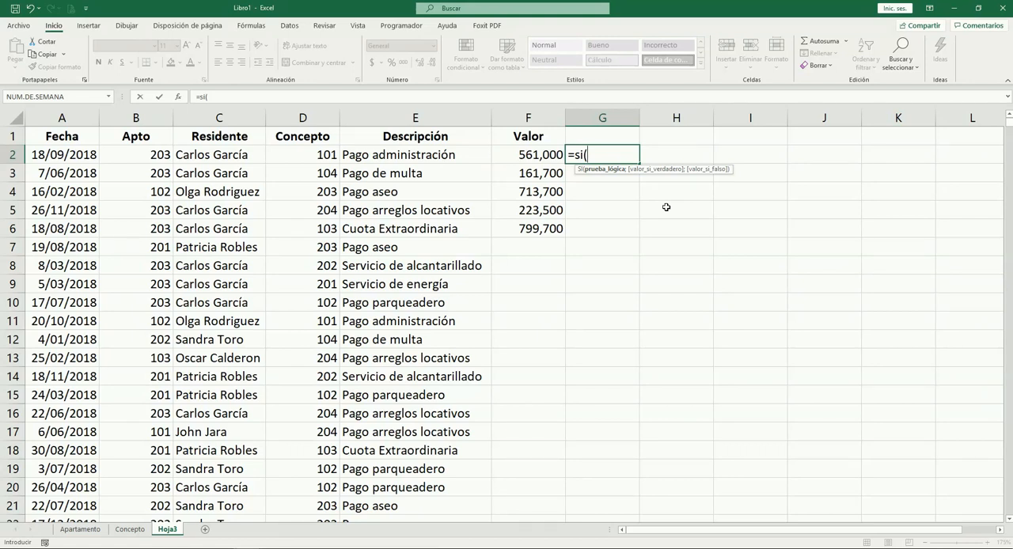
{"action": "type", "text": "iz"}
{"action": "key", "text": "Tab"}
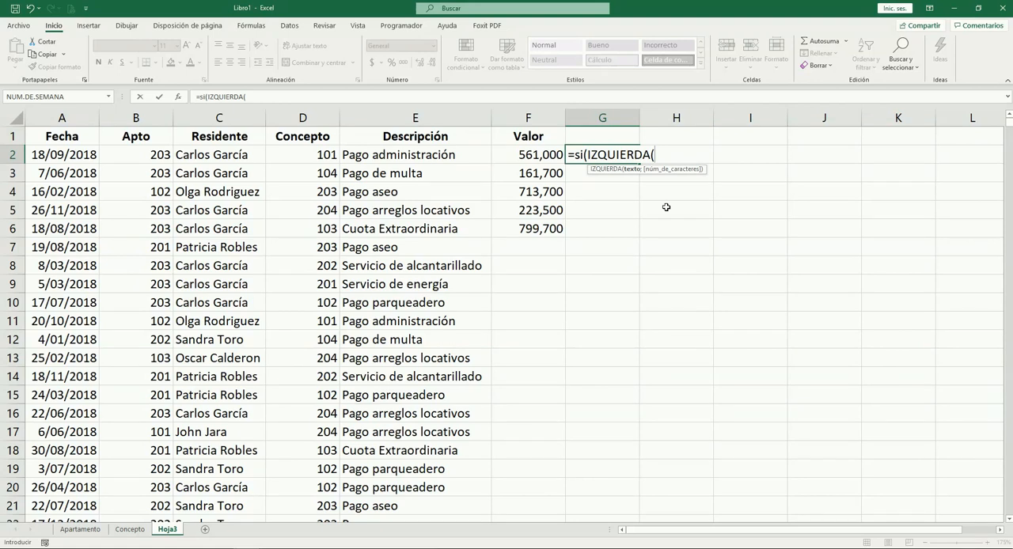
{"action": "left_click", "coordinate": [331, 156]}
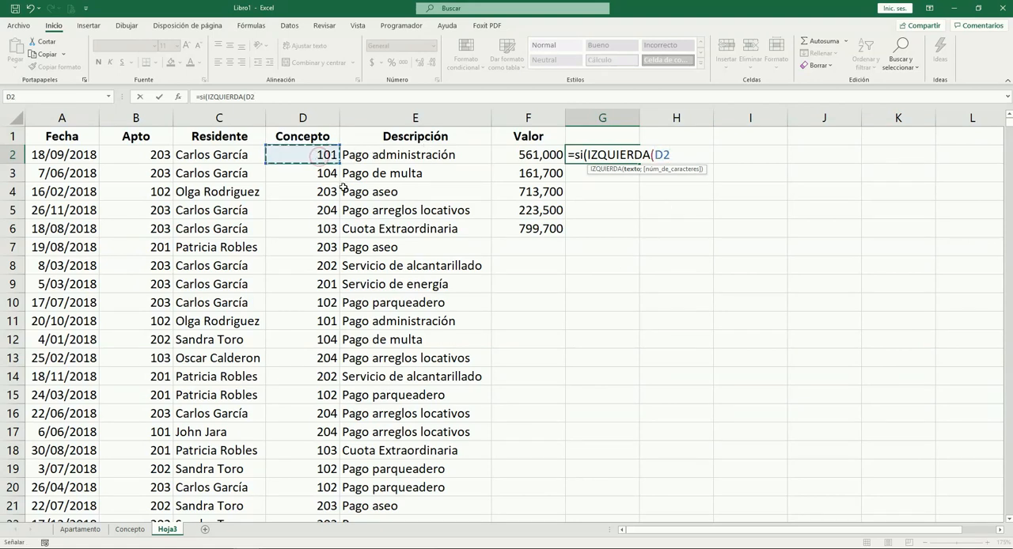
{"action": "type", "text": ";1"}
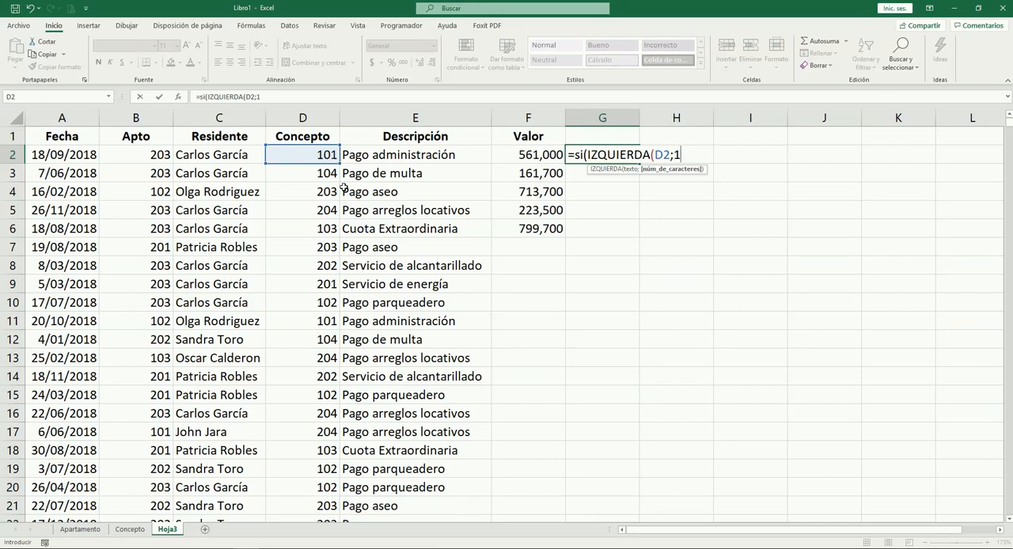
{"action": "type", "text": ")=\"1"}
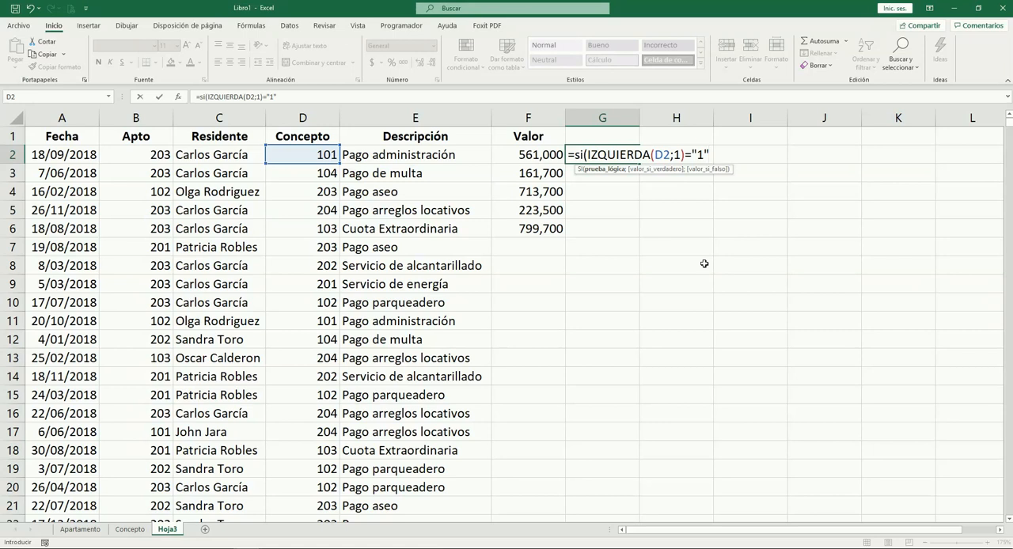
{"action": "type", "text": ";"}
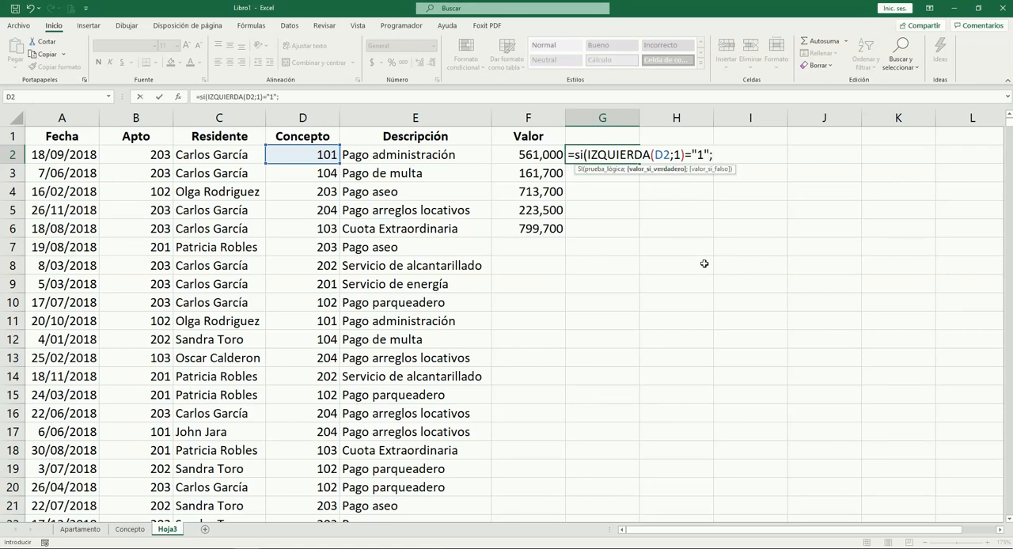
{"action": "type", "text": "1;-1"}
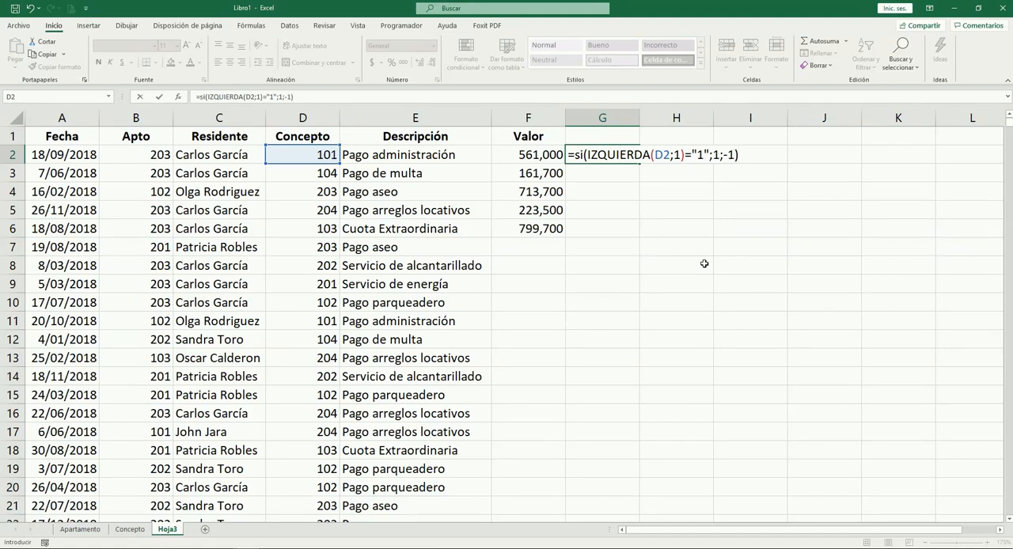
{"action": "key", "text": "Tab"}
{"action": "key", "text": "Left"}
Copy the sign formula from G2 into G3:G6
{"action": "key", "text": "ctrl+c"}
{"action": "key", "text": "Down"}
{"action": "key", "text": "shift+Down"}
{"action": "key", "text": "shift+Down"}
{"action": "key", "text": "shift+Down"}
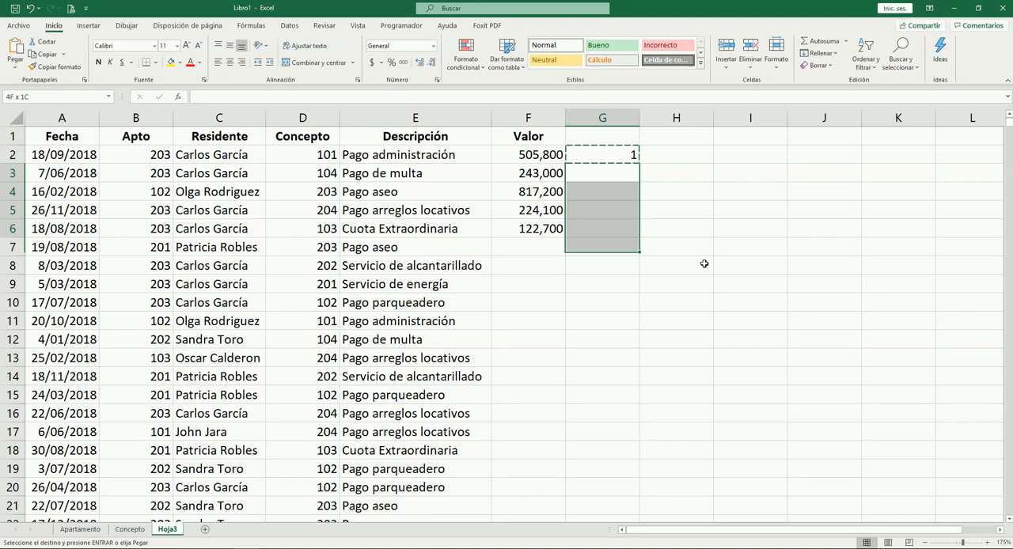
{"action": "key", "text": "Return"}
Check the sign results in G2:G6 against the Concepto codes and Valor amounts of the same rows
{"action": "key", "text": "Down"}
{"action": "key", "text": "Left"}
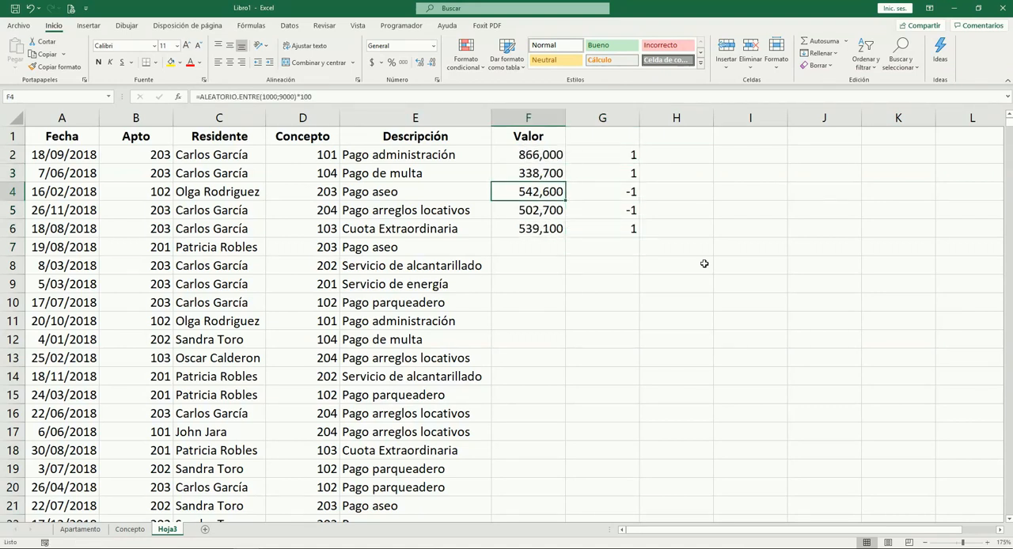
{"action": "key", "text": "Left"}
{"action": "key", "text": "Left"}
{"action": "key", "text": "Down"}
{"action": "key", "text": "Right"}
{"action": "key", "text": "Right"}
{"action": "key", "text": "Right"}
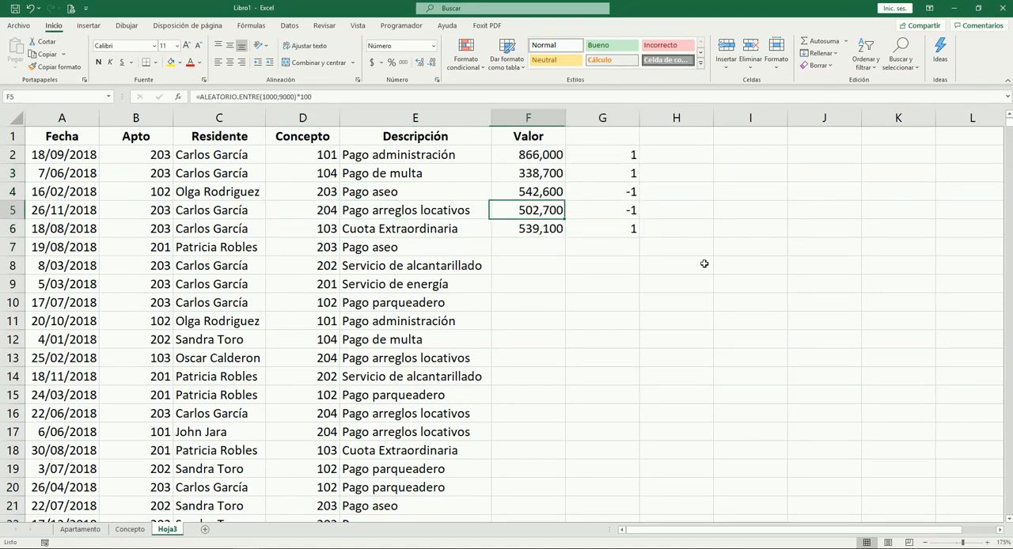
{"action": "key", "text": "Up"}
{"action": "key", "text": "Down"}
{"action": "key", "text": "Up"}
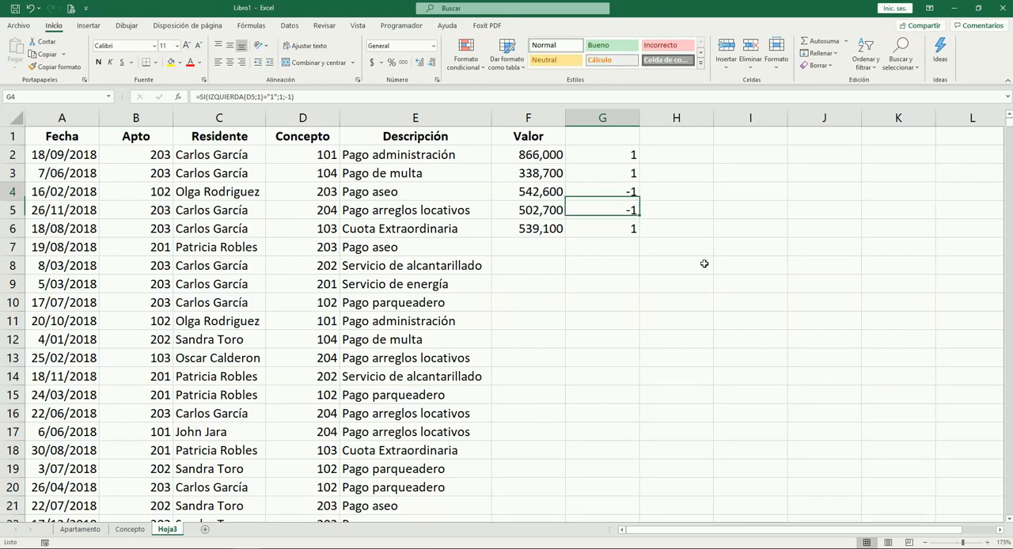
{"action": "key", "text": "Up"}
{"action": "key", "text": "Up"}
{"action": "key", "text": "Down"}
{"action": "key", "text": "Down"}
{"action": "key", "text": "Down"}
{"action": "key", "text": "Up"}
{"action": "key", "text": "Up"}
{"action": "key", "text": "Down"}
{"action": "key", "text": "Down"}
{"action": "key", "text": "Up"}
{"action": "key", "text": "Left"}
{"action": "key", "text": "Right"}
{"action": "key", "text": "Left"}
{"action": "key", "text": "Right"}
{"action": "key", "text": "Left"}
{"action": "key", "text": "Down"}
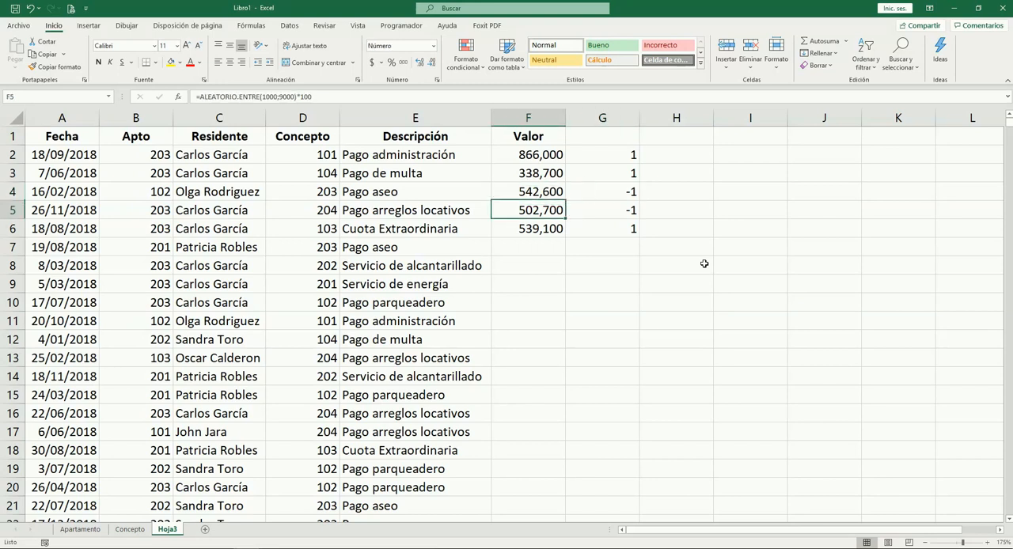
Copy the expression SI(IZQUIERDA(D2;1)="1";1;-1) out of the formula in G2, leaving the cell unchanged
{"action": "key", "text": "Up"}
{"action": "key", "text": "Right"}
{"action": "key", "text": "Up"}
{"action": "key", "text": "Up"}
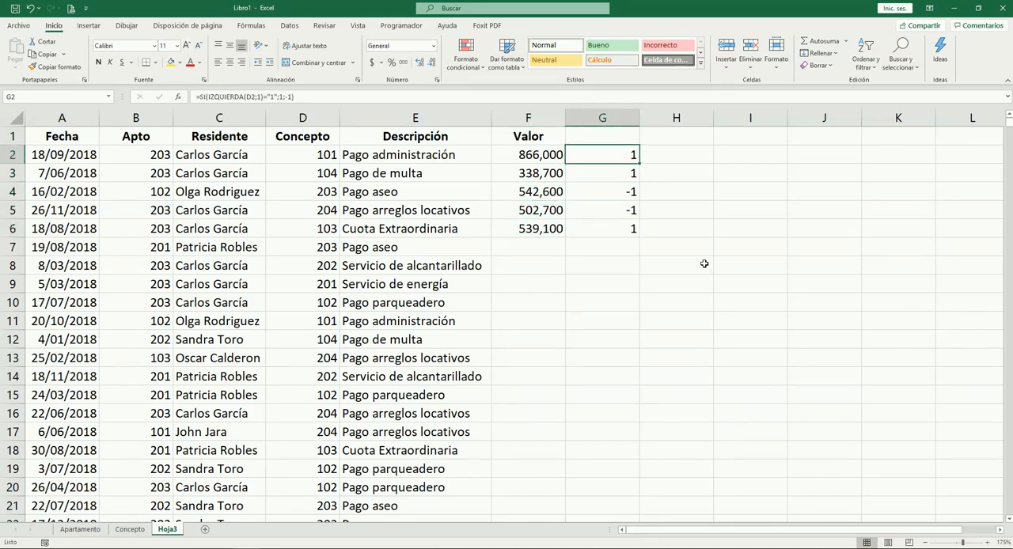
{"action": "key", "text": "F2"}
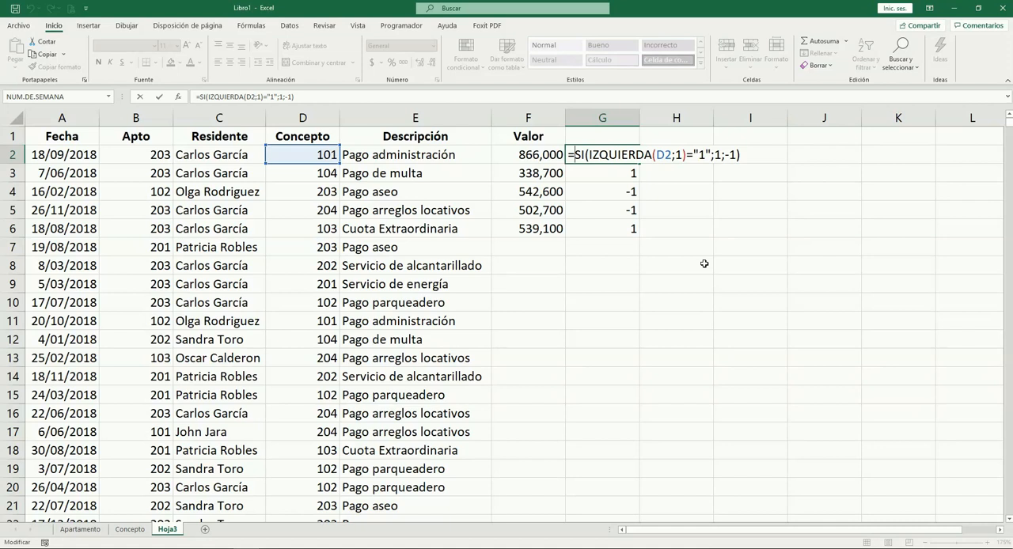
{"action": "key", "text": "shift+Home"}
{"action": "key", "text": "ctrl+c"}
{"action": "key", "text": "Escape"}
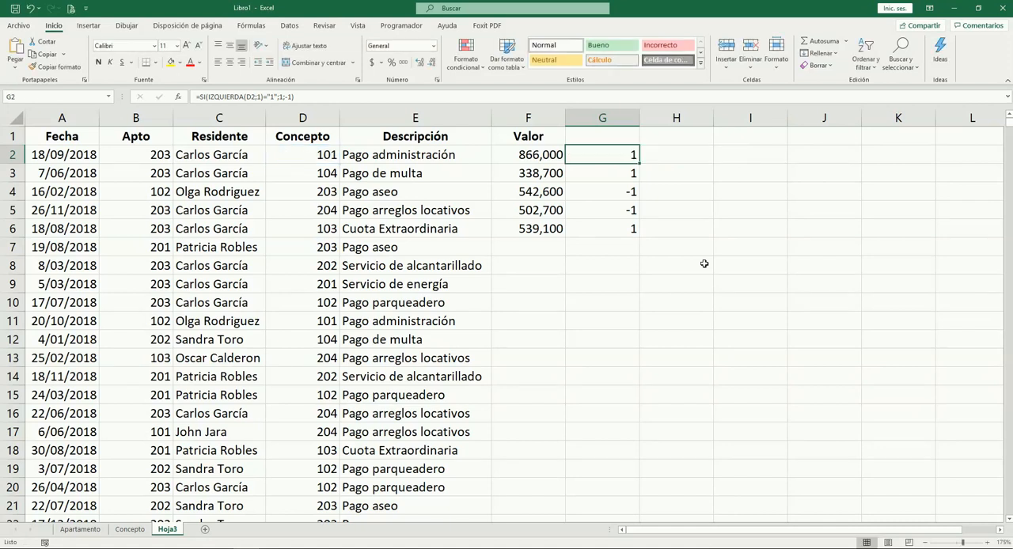
Extend the Valor formula in F2 to =ALEATORIO.ENTRE(1000;9000)*100*SI(IZQUIERDA(D2;1)="1";1;-1)
{"action": "key", "text": "Left"}
{"action": "key", "text": "F2"}
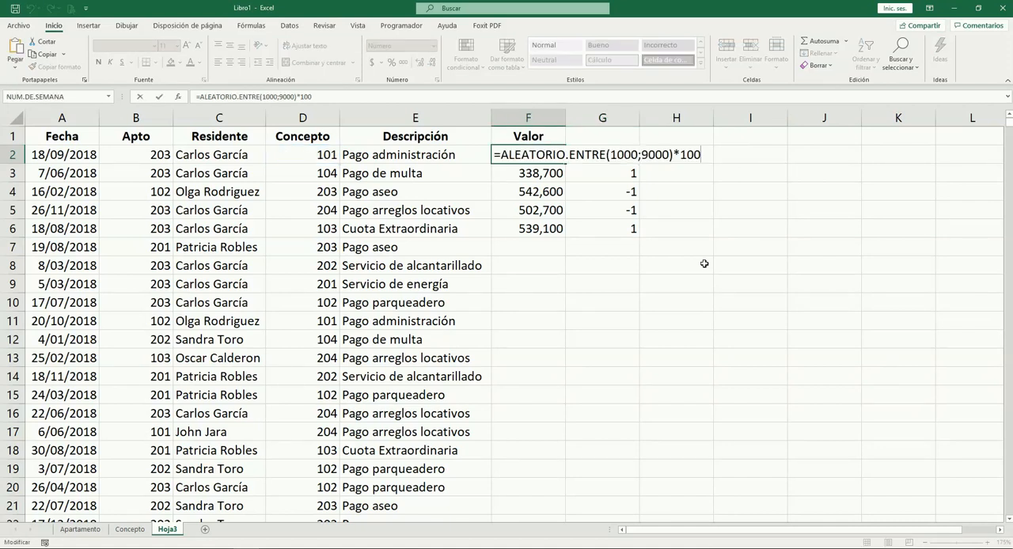
{"action": "type", "text": "*"}
{"action": "key", "text": "ctrl+v"}
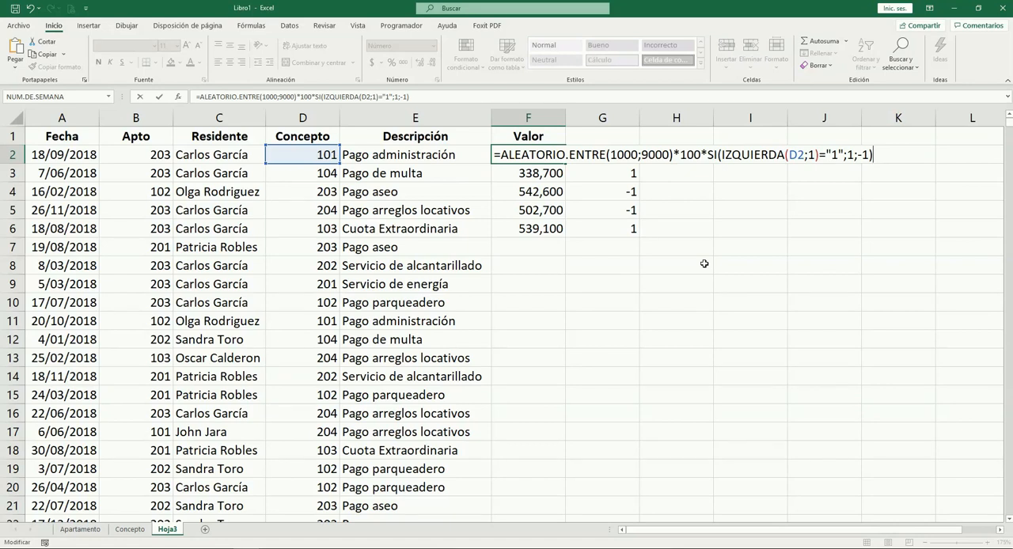
{"action": "key", "text": "ctrl+Return"}
Copy the signed Valor formula from F2 into the cells below, through F11
{"action": "key", "text": "ctrl+c"}
{"action": "key", "text": "shift+Down"}
{"action": "key", "text": "shift+Down"}
{"action": "key", "text": "shift+Down"}
{"action": "key", "text": "shift+Down"}
{"action": "key", "text": "shift+Down"}
{"action": "key", "text": "shift+Down"}
{"action": "key", "text": "shift+Down"}
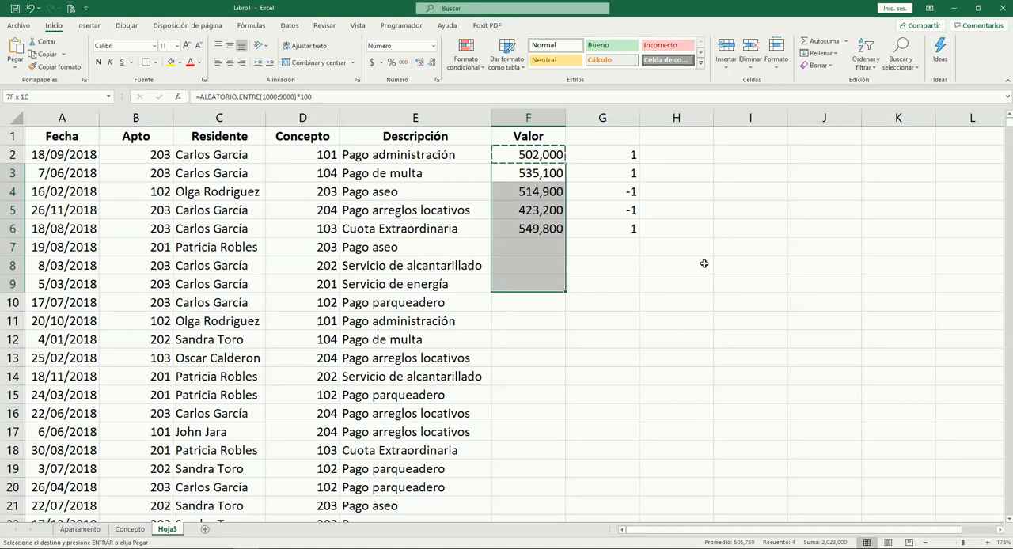
{"action": "key", "text": "shift+Down"}
{"action": "key", "text": "shift+Down"}
{"action": "key", "text": "Return"}
Check the signs of the Valor amounts through row 11 against the Concepto codes in the same rows
{"action": "key", "text": "Down"}
{"action": "key", "text": "Down"}
{"action": "key", "text": "Down"}
{"action": "key", "text": "Up"}
{"action": "key", "text": "Left"}
{"action": "key", "text": "Left"}
{"action": "key", "text": "Down"}
{"action": "key", "text": "Up"}
{"action": "key", "text": "Down"}
{"action": "key", "text": "Right"}
{"action": "key", "text": "Right"}
{"action": "key", "text": "Right"}
{"action": "key", "text": "Left"}
{"action": "key", "text": "Up"}
{"action": "key", "text": "Down"}
{"action": "key", "text": "Up"}
{"action": "key", "text": "Down"}
{"action": "key", "text": "Down"}
{"action": "key", "text": "Down"}
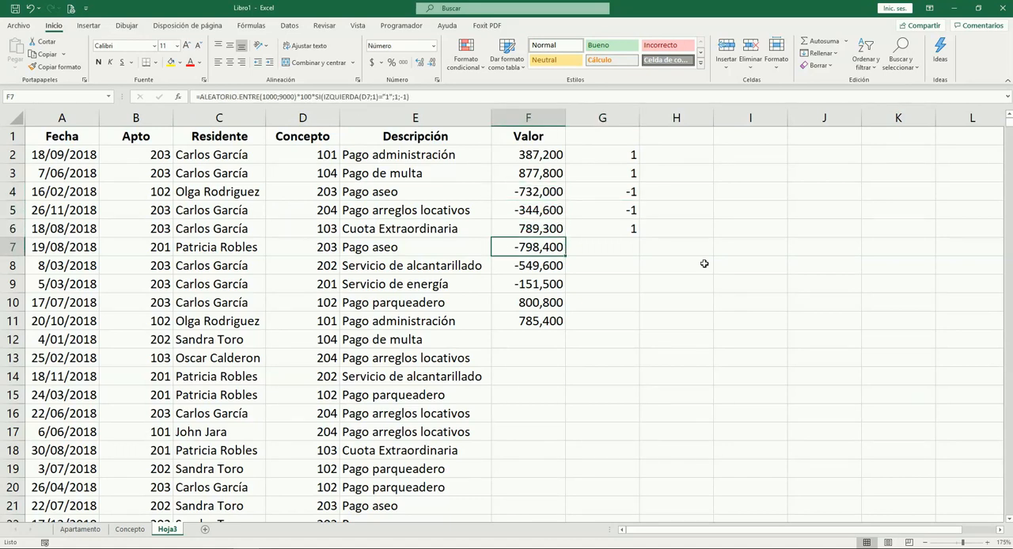
{"action": "key", "text": "Left"}
{"action": "key", "text": "Left"}
Copy the signed Valor formula from F11 down through F1001, the last record
{"action": "key", "text": "Down"}
{"action": "key", "text": "Right"}
{"action": "key", "text": "Right"}
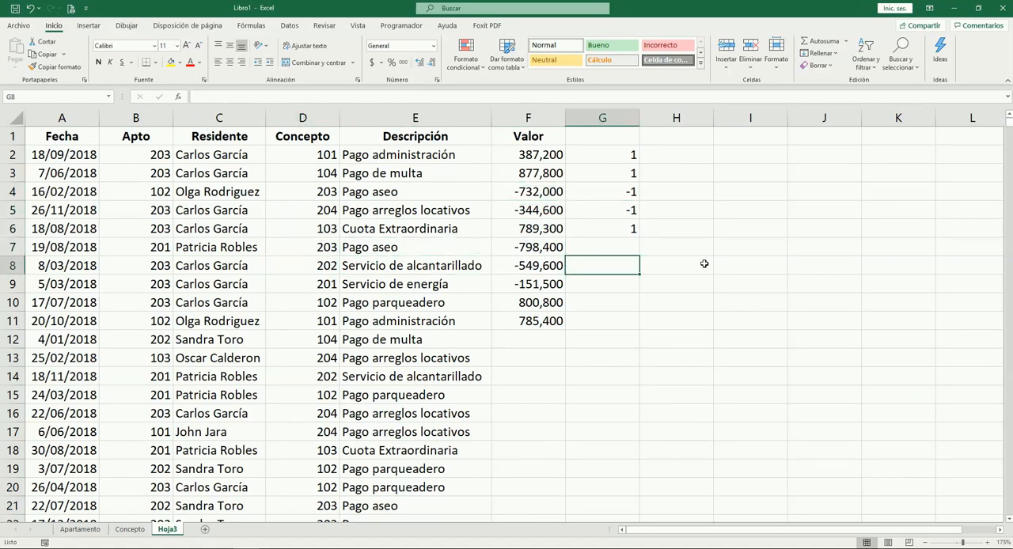
{"action": "key", "text": "Left"}
{"action": "key", "text": "Down"}
{"action": "key", "text": "Down"}
{"action": "key", "text": "Down"}
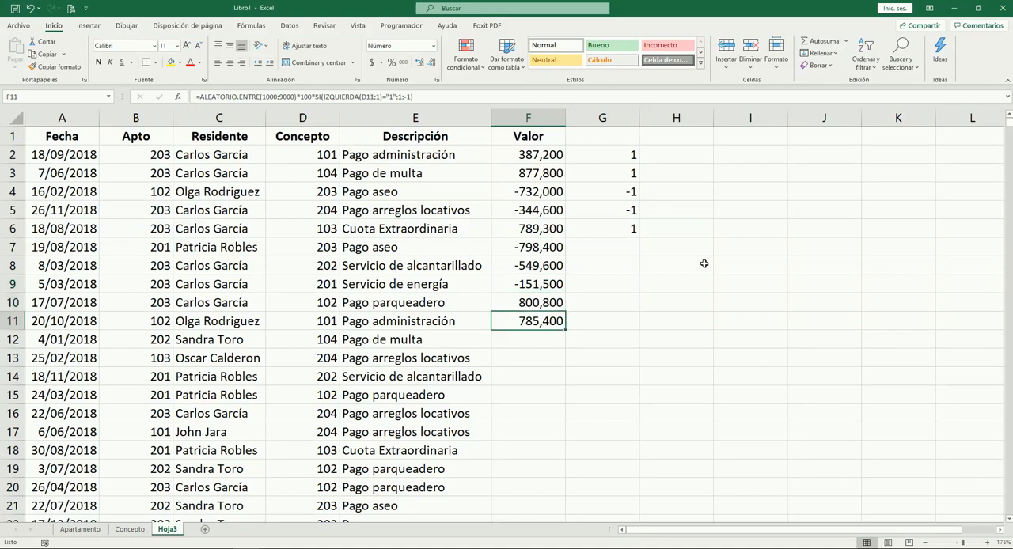
{"action": "key", "text": "ctrl+c"}
{"action": "key", "text": "Left"}
{"action": "key", "text": "ctrl+Down"}
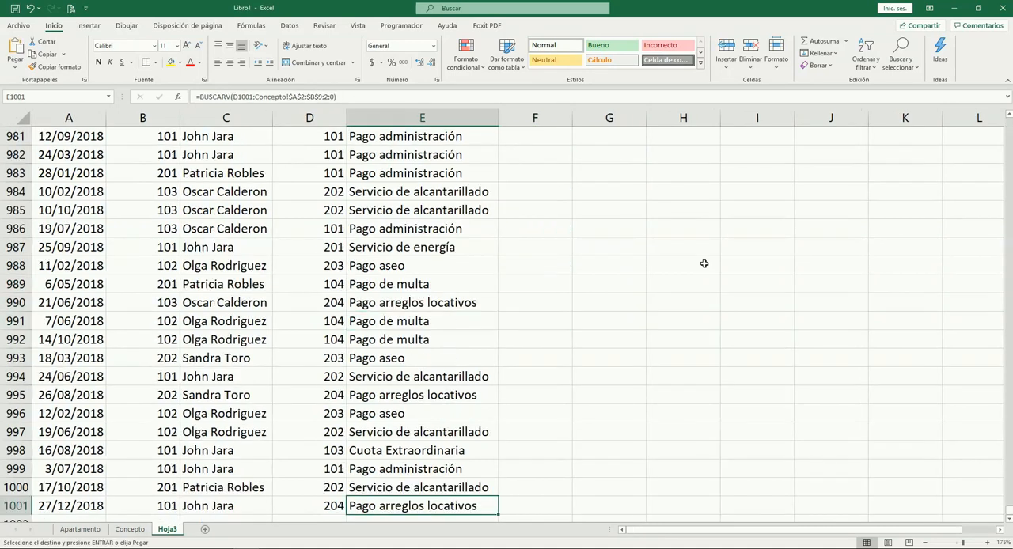
{"action": "key", "text": "Right"}
{"action": "key", "text": "ctrl+shift+Up"}
{"action": "key", "text": "ctrl+v"}
{"action": "key", "text": "Return"}
{"action": "key", "text": "Up"}
{"action": "key", "text": "Up"}
{"action": "key", "text": "Up"}
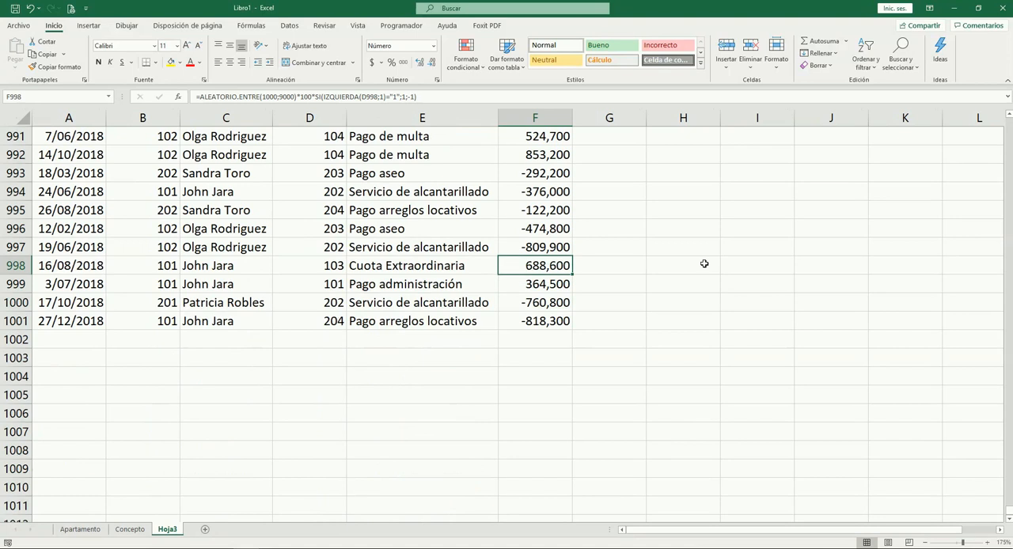
Clear the helper sign formulas in G2:G6
{"action": "key", "text": "ctrl+Up"}
{"action": "key", "text": "Right"}
{"action": "key", "text": "Down"}
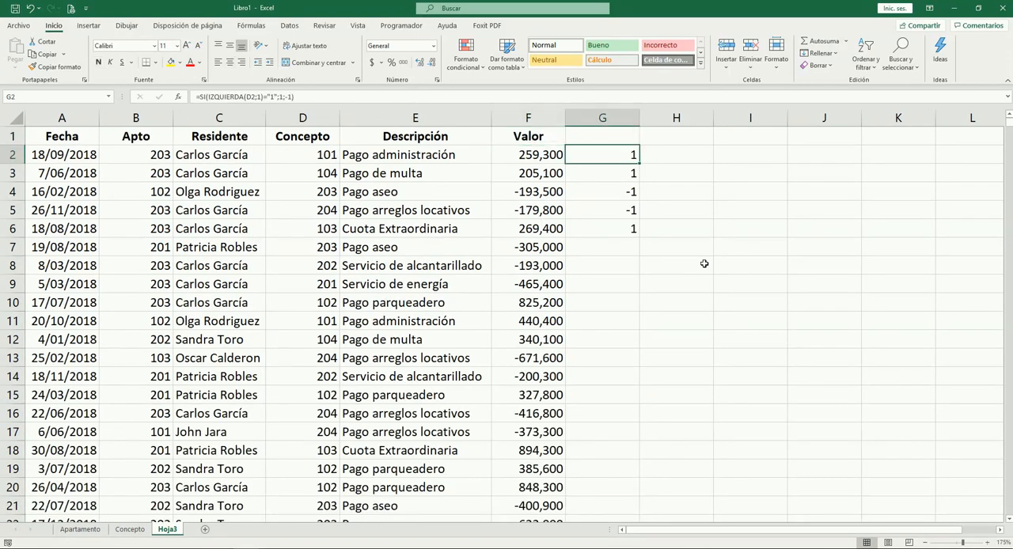
{"action": "key", "text": "shift+Down"}
{"action": "key", "text": "shift+Down"}
{"action": "key", "text": "shift+Down"}
{"action": "key", "text": "shift+Down"}
{"action": "key", "text": "Delete"}
{"action": "key", "text": "Left"}
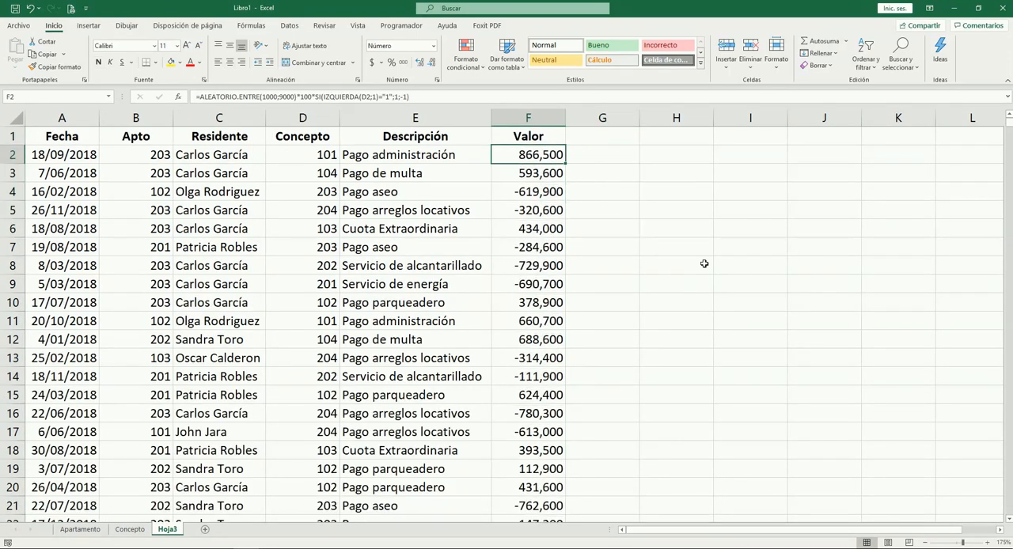
Replace the Valor formulas in F2:F1001 with their values
{"action": "key", "text": "Down"}
{"action": "key", "text": "Up"}
{"action": "key", "text": "ctrl+shift+Down"}
{"action": "key", "text": "ctrl+c"}
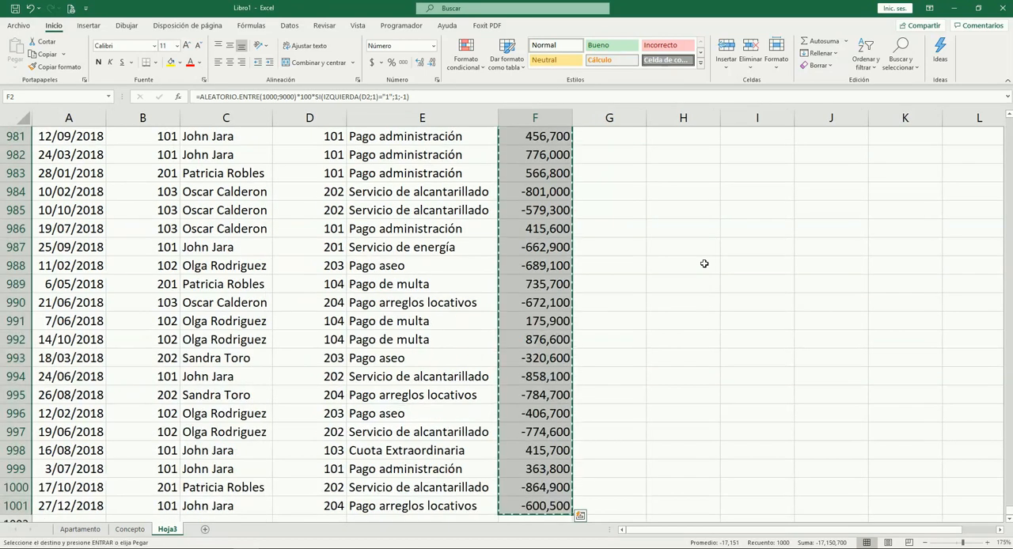
{"action": "key", "text": "alt"}
{"action": "key", "text": "o"}
{"action": "key", "text": "v"}
{"action": "key", "text": "v"}
{"action": "key", "text": "Escape"}
Check the contents of the first Valor cells and compare row 4's amount with its Descripción and Concepto code
{"action": "key", "text": "ctrl+Up"}
{"action": "key", "text": "Down"}
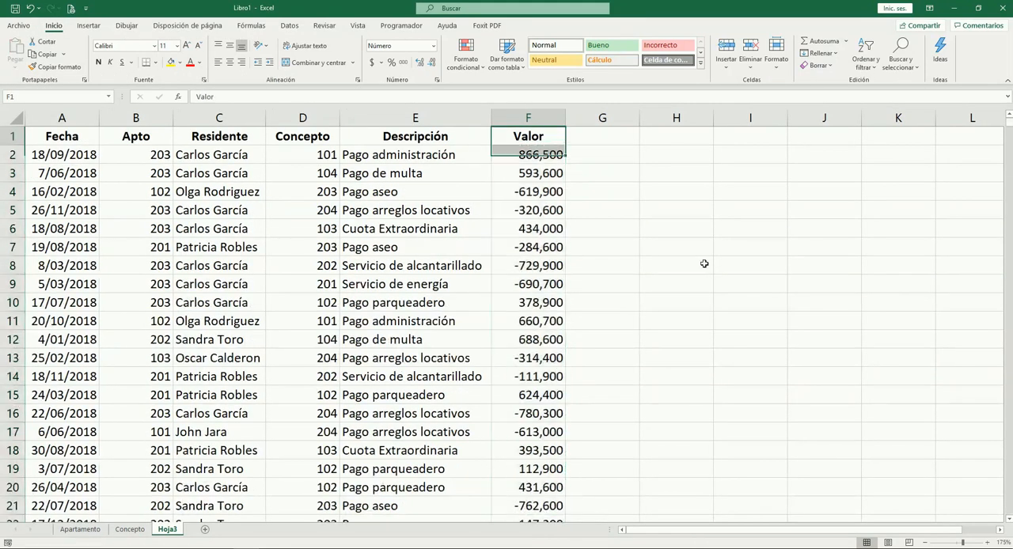
{"action": "key", "text": "Down"}
{"action": "key", "text": "Up"}
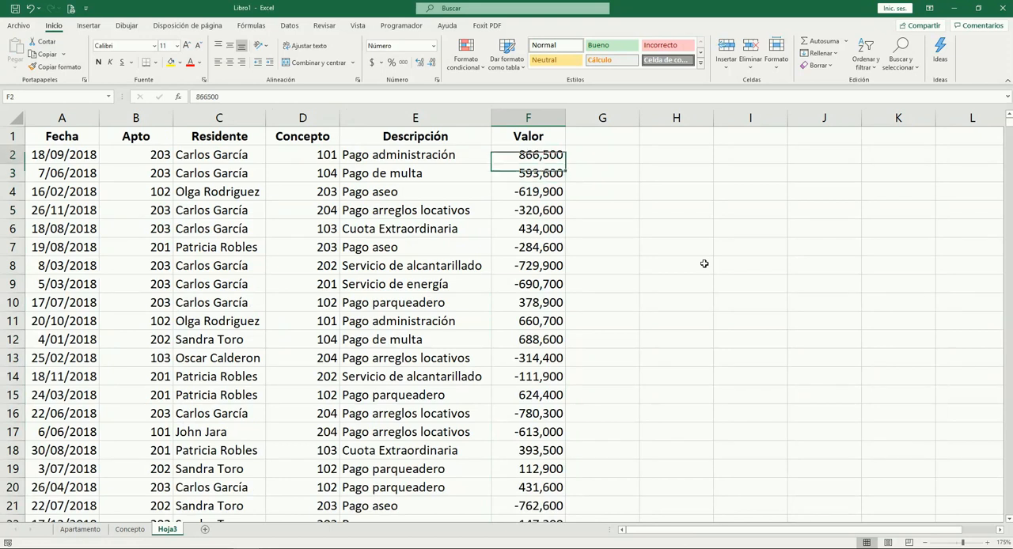
{"action": "key", "text": "Down"}
{"action": "key", "text": "Down"}
{"action": "key", "text": "Down"}
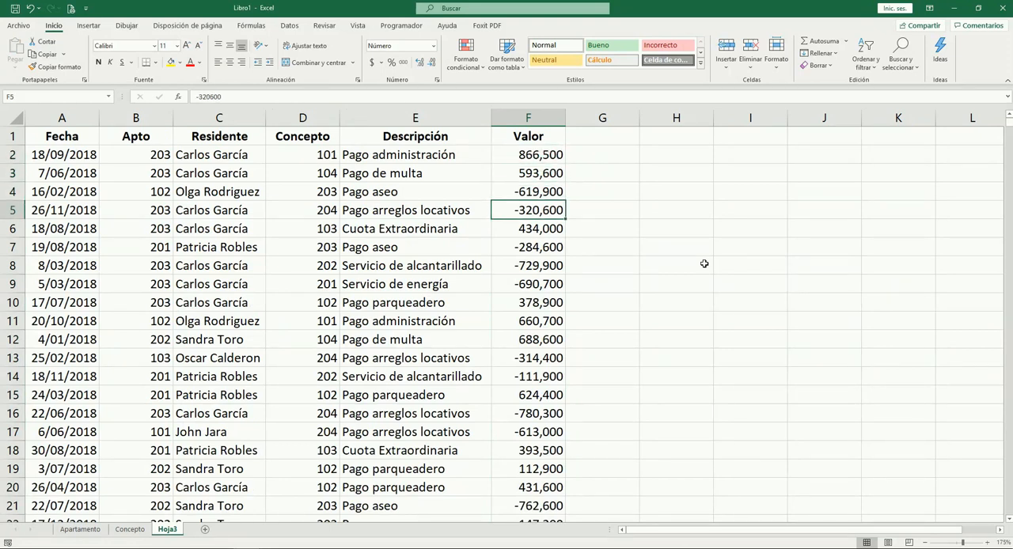
{"action": "key", "text": "Up"}
{"action": "key", "text": "Left"}
{"action": "key", "text": "Left"}
{"action": "key", "text": "Right"}
{"action": "key", "text": "Right"}
{"action": "key", "text": "Left"}
{"action": "key", "text": "Left"}
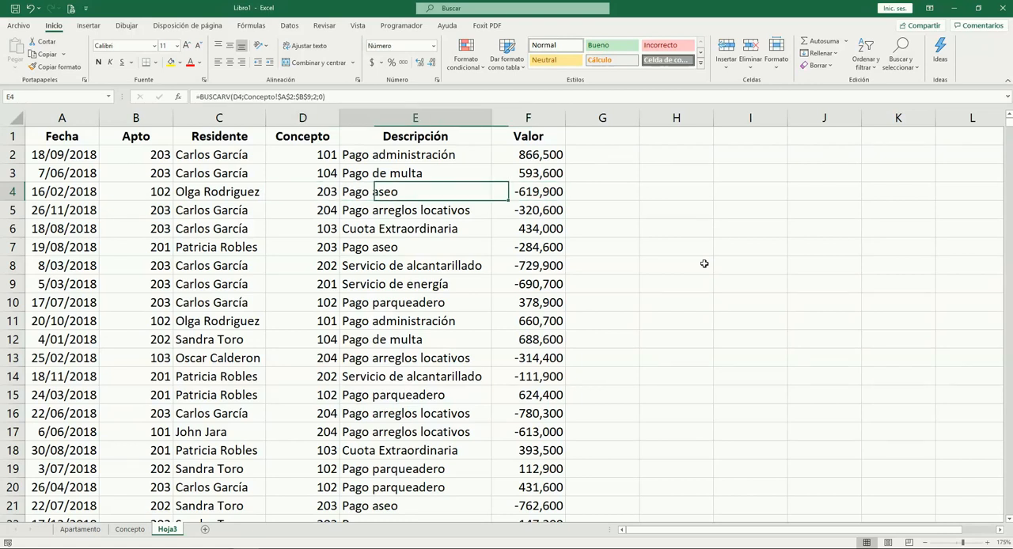
{"action": "key", "text": "Right"}
{"action": "key", "text": "Right"}
{"action": "key", "text": "Left"}
{"action": "key", "text": "Left"}
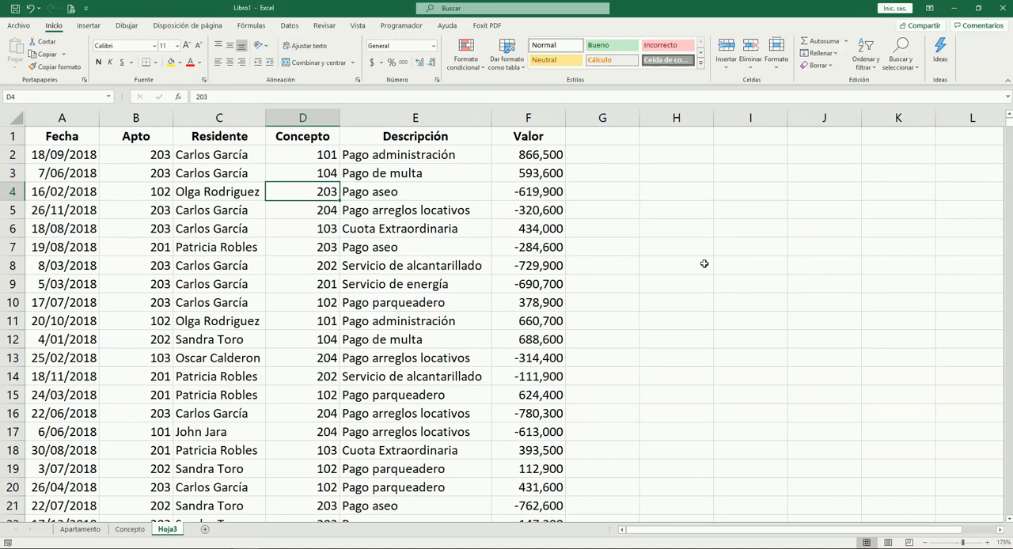
Center the contents of the Concepto and Apto columns
{"action": "key", "text": "ctrl+space"}
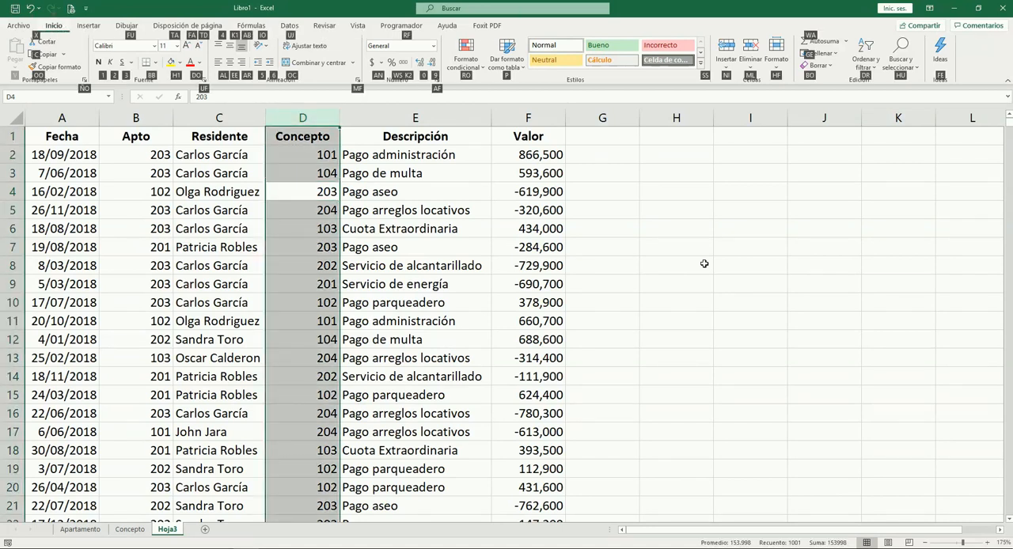
{"action": "key", "text": "Left"}
{"action": "key", "text": "Left"}
{"action": "key", "text": "Left"}
{"action": "key", "text": "Right"}
{"action": "key", "text": "ctrl+space"}
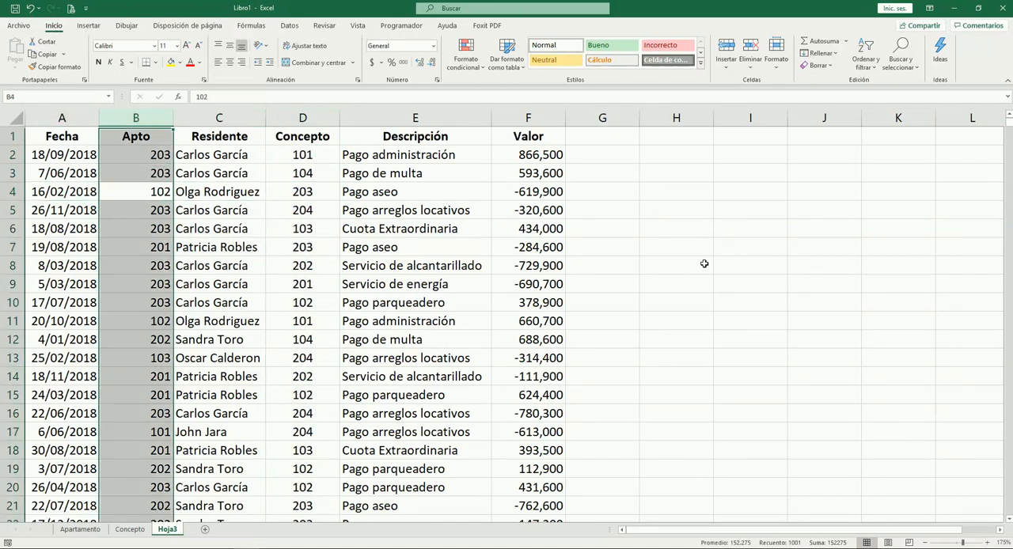
{"action": "key", "text": "Right"}
{"action": "key", "text": "Right"}
{"action": "key", "text": "Right"}
{"action": "key", "text": "Right"}
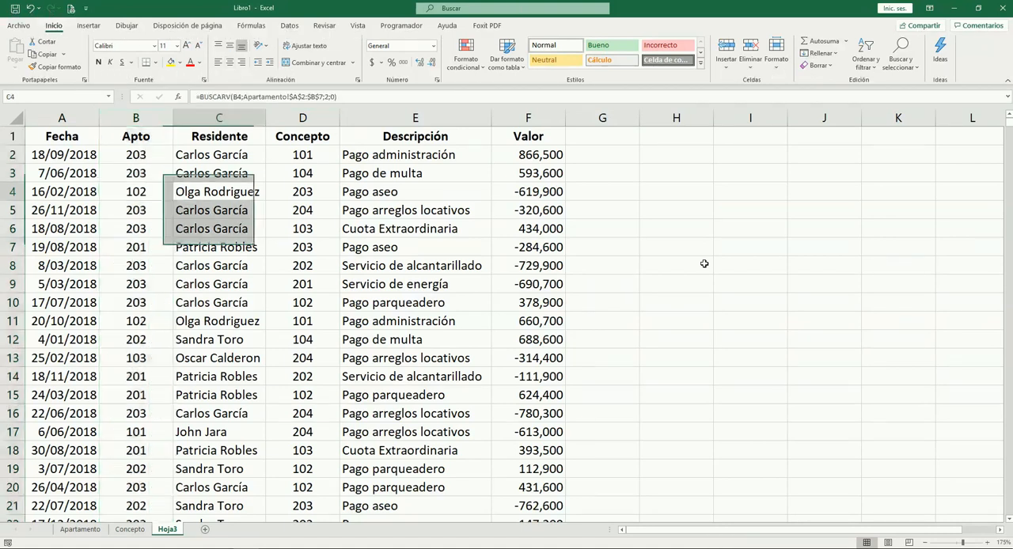
Sort the records by Fecha from oldest to newest
{"action": "key", "text": "Up"}
{"action": "key", "text": "Up"}
{"action": "key", "text": "Left"}
{"action": "key", "text": "Left"}
{"action": "key", "text": "Left"}
{"action": "key", "text": "Left"}
{"action": "key", "text": "Left"}
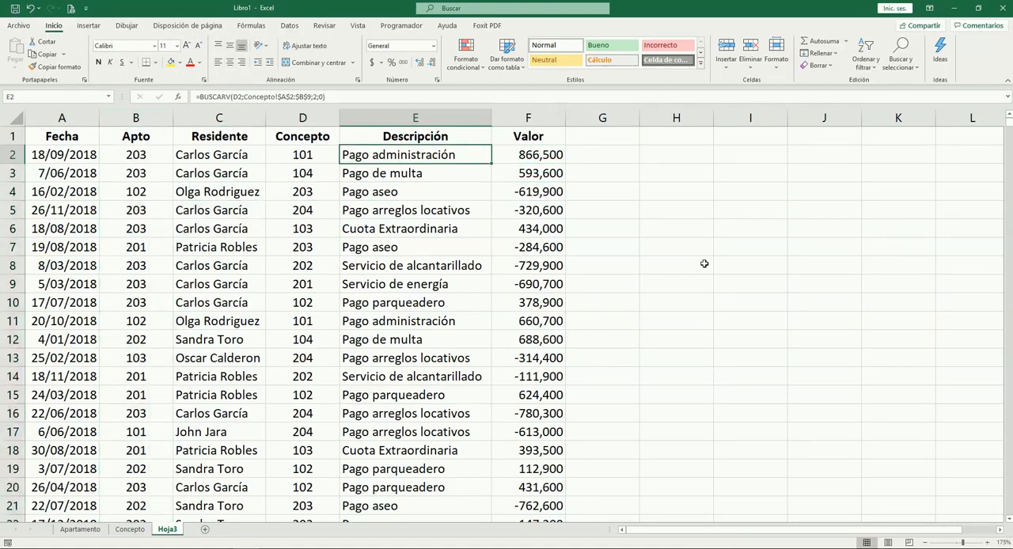
{"action": "key", "text": "Down"}
{"action": "key", "text": "Down"}
{"action": "key", "text": "Down"}
{"action": "key", "text": "Down"}
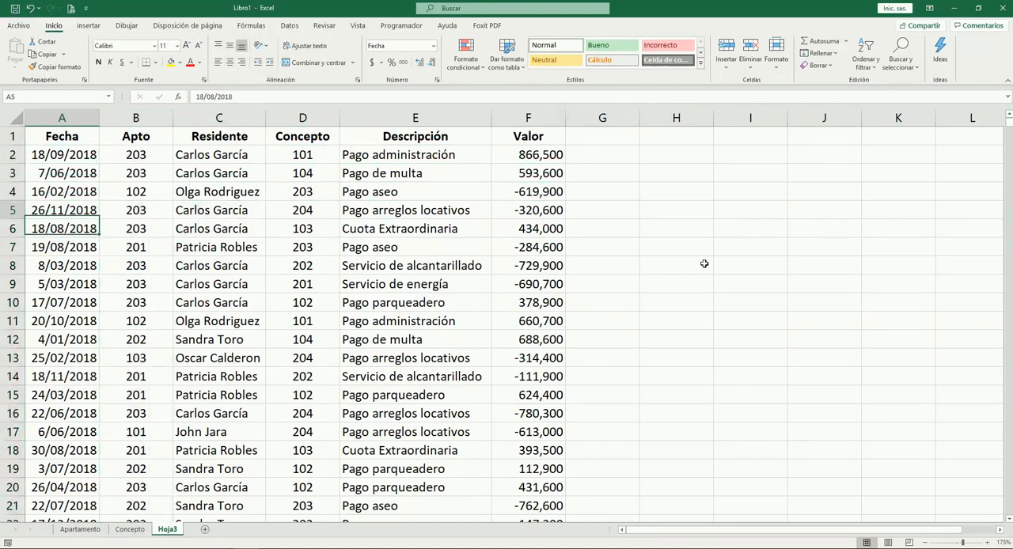
{"action": "key", "text": "Up"}
{"action": "key", "text": "Up"}
{"action": "key", "text": "alt"}
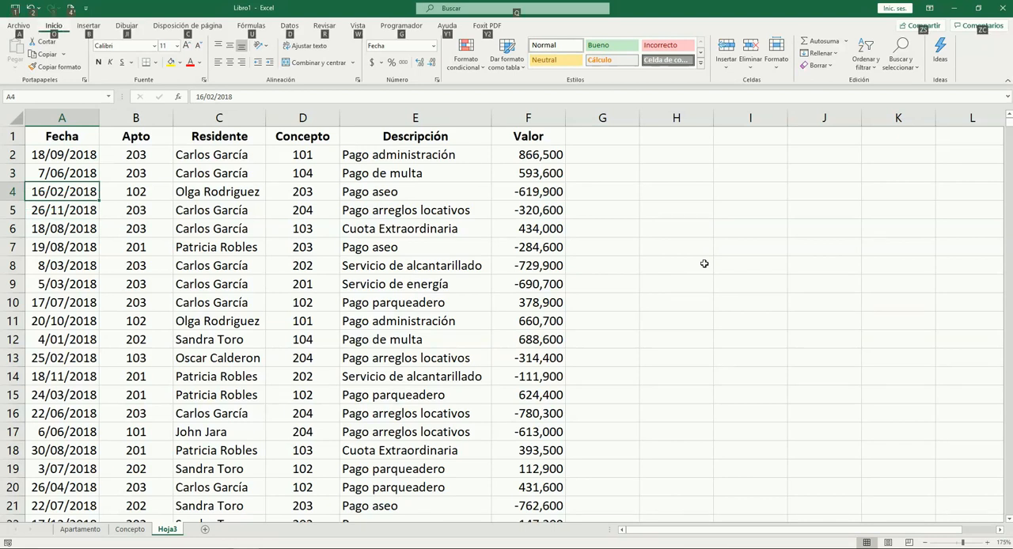
{"action": "key", "text": "d"}
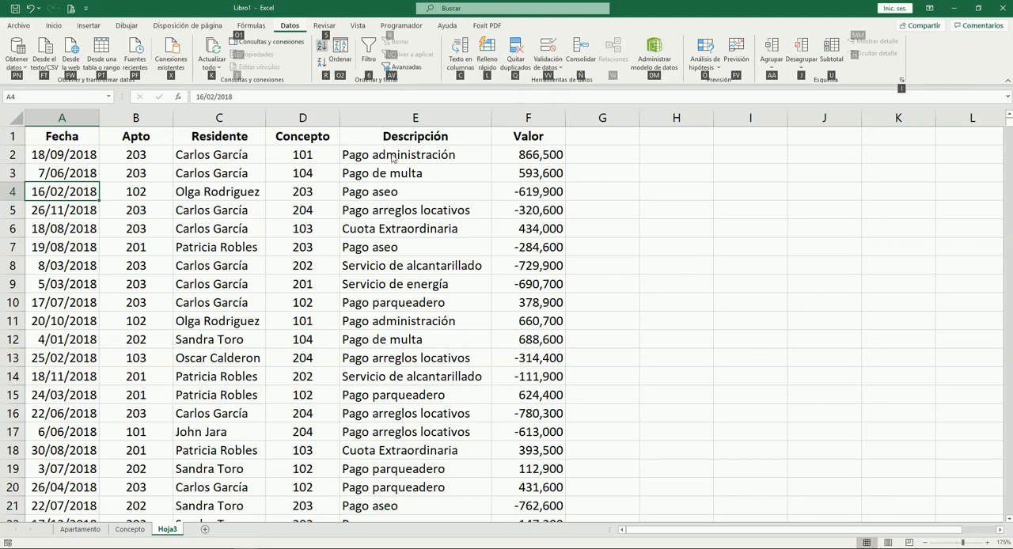
{"action": "key", "text": "s"}
{"action": "key", "text": "a"}
{"action": "key", "text": "ctrl+c"}
Review the order of the first dates in the Fecha column
{"action": "key", "text": "Down"}
{"action": "key", "text": "Down"}
{"action": "key", "text": "Down"}
{"action": "key", "text": "Down"}
{"action": "key", "text": "Down"}
{"action": "key", "text": "Down"}
{"action": "key", "text": "Down"}
{"action": "key", "text": "Down"}
{"action": "key", "text": "Down"}
{"action": "key", "text": "Up"}
{"action": "key", "text": "Up"}
{"action": "key", "text": "Up"}
{"action": "key", "text": "Up"}
{"action": "key", "text": "Up"}
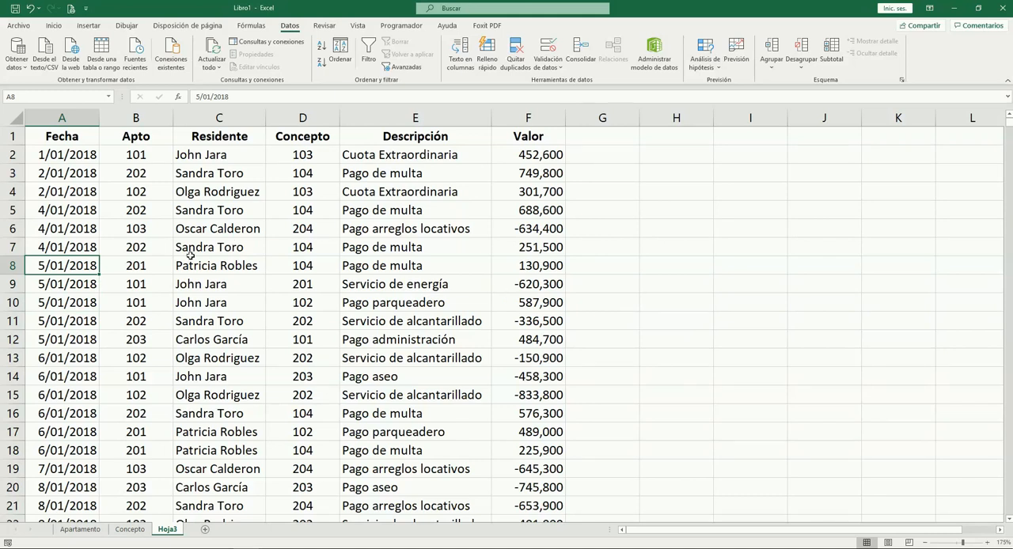
{"action": "left_click", "coordinate": [68, 233]}
{"action": "left_click", "coordinate": [61, 269]}
{"action": "left_click", "coordinate": [59, 317]}
{"action": "left_click", "coordinate": [66, 246]}
{"action": "left_click", "coordinate": [69, 215]}
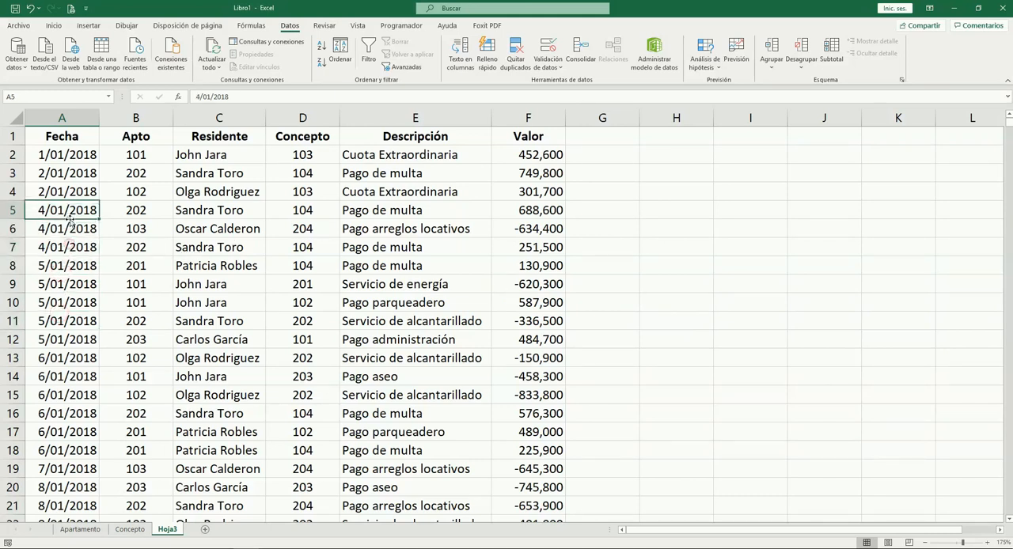
Browse the Apto column of the sorted records down to about row 41
{"action": "left_click", "coordinate": [510, 241]}
{"action": "left_click", "coordinate": [163, 168]}
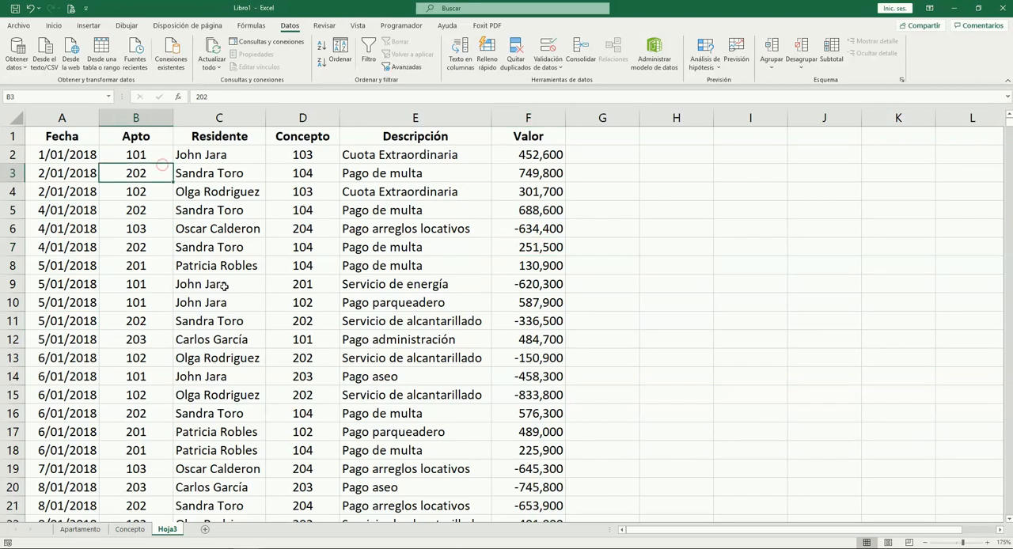
{"action": "left_click", "coordinate": [154, 229]}
{"action": "key", "text": "Down"}
{"action": "key", "text": "Down"}
{"action": "key", "text": "Down"}
{"action": "key", "text": "Down"}
{"action": "key", "text": "Down"}
{"action": "key", "text": "Down"}
{"action": "key", "text": "Down"}
{"action": "key", "text": "Down"}
{"action": "key", "text": "Down"}
{"action": "key", "text": "Down"}
{"action": "key", "text": "Down"}
{"action": "key", "text": "Down"}
{"action": "key", "text": "Down"}
{"action": "key", "text": "Down"}
{"action": "key", "text": "Down"}
{"action": "key", "text": "Down"}
{"action": "key", "text": "Down"}
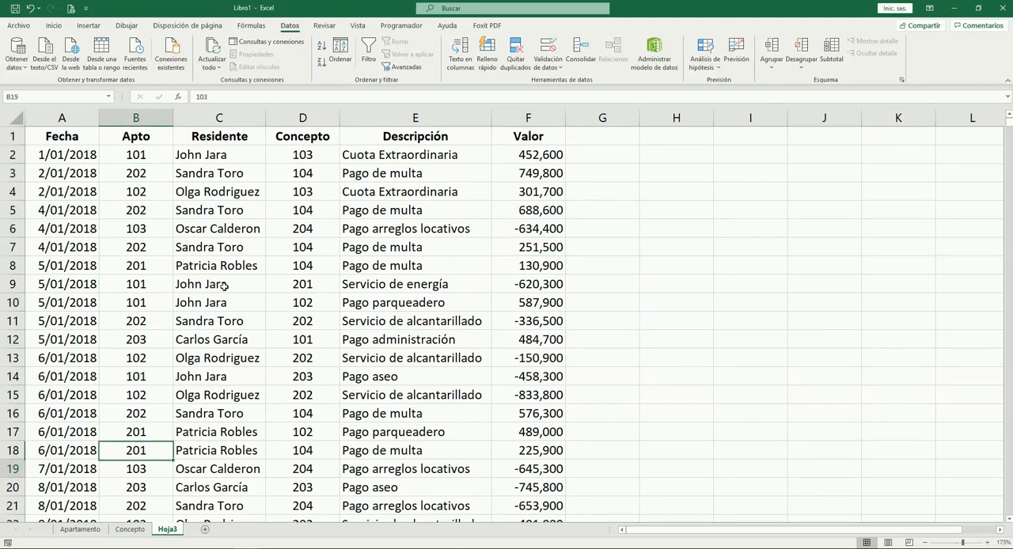
{"action": "key", "text": "Up"}
{"action": "key", "text": "Up"}
{"action": "key", "text": "Up"}
{"action": "key", "text": "Up"}
{"action": "key", "text": "Up"}
{"action": "key", "text": "Up"}
{"action": "key", "text": "Up"}
{"action": "key", "text": "Up"}
{"action": "key", "text": "Down"}
{"action": "key", "text": "Down"}
{"action": "key", "text": "Down"}
{"action": "key", "text": "Down"}
{"action": "key", "text": "Down"}
{"action": "key", "text": "Down"}
{"action": "key", "text": "Down"}
{"action": "key", "text": "Down"}
{"action": "key", "text": "Down"}
{"action": "key", "text": "Down"}
{"action": "key", "text": "Down"}
{"action": "key", "text": "Down"}
{"action": "key", "text": "Down"}
{"action": "key", "text": "Down"}
{"action": "key", "text": "Down"}
{"action": "key", "text": "Down"}
{"action": "key", "text": "Down"}
{"action": "key", "text": "Down"}
{"action": "key", "text": "Down"}
{"action": "key", "text": "Down"}
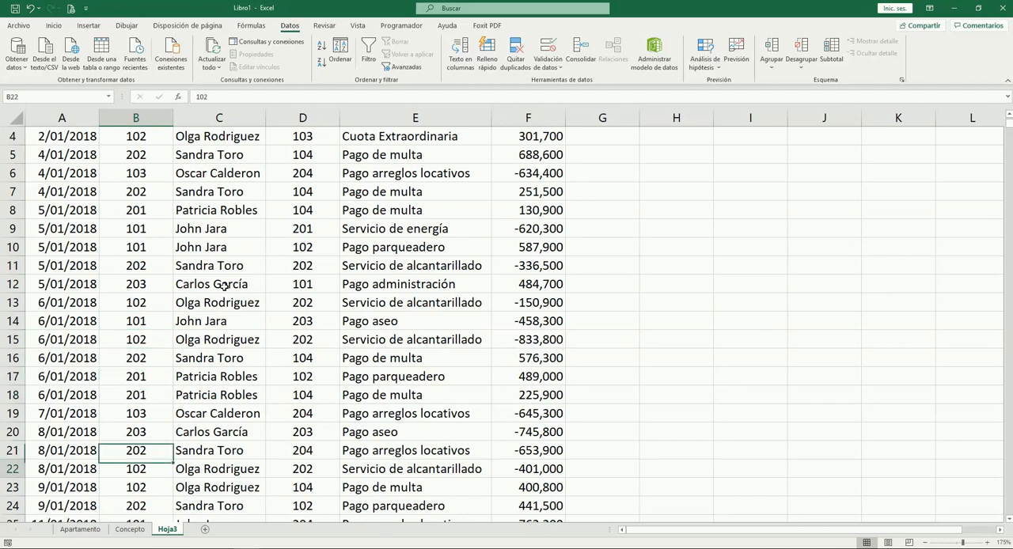
{"action": "key", "text": "Up"}
{"action": "key", "text": "Up"}
{"action": "key", "text": "Up"}
{"action": "key", "text": "Up"}
{"action": "key", "text": "Up"}
{"action": "key", "text": "Up"}
{"action": "key", "text": "Up"}
{"action": "key", "text": "Up"}
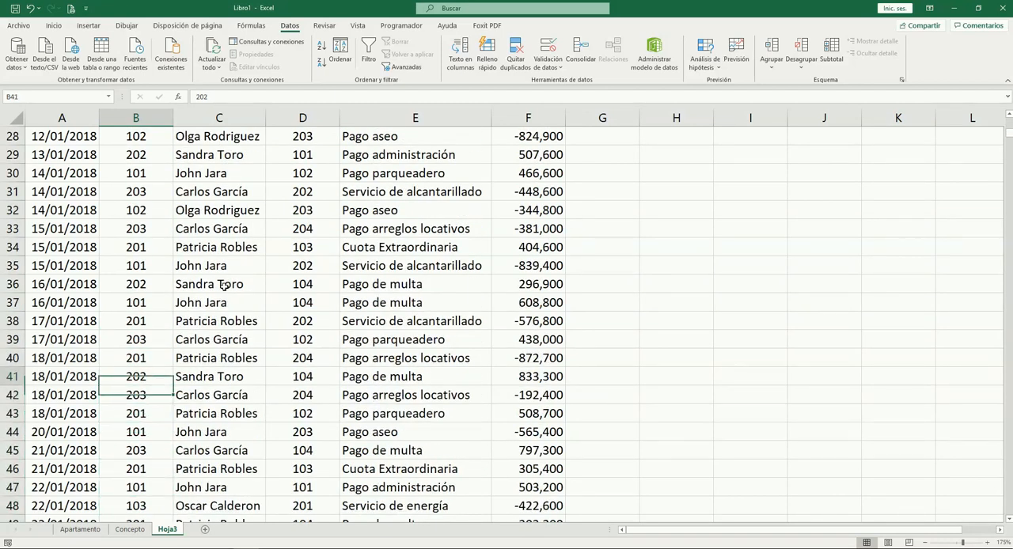
Review the Valor amounts from row 40 back up to the first records, ending at Residente cell C3
{"action": "key", "text": "Right"}
{"action": "key", "text": "Right"}
{"action": "key", "text": "Right"}
{"action": "key", "text": "Right"}
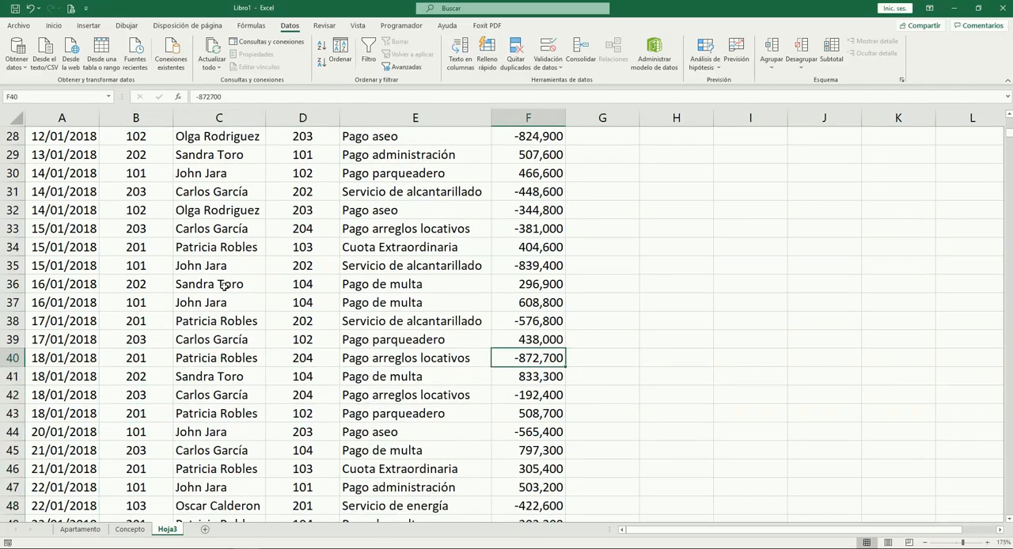
{"action": "key", "text": "Up"}
{"action": "key", "text": "Up"}
{"action": "key", "text": "Up"}
{"action": "key", "text": "Up"}
{"action": "key", "text": "Up"}
{"action": "key", "text": "Up"}
{"action": "key", "text": "Up"}
{"action": "key", "text": "Up"}
{"action": "key", "text": "Up"}
{"action": "key", "text": "Up"}
{"action": "key", "text": "Up"}
{"action": "key", "text": "Up"}
{"action": "key", "text": "Up"}
{"action": "key", "text": "Up"}
{"action": "key", "text": "Up"}
{"action": "key", "text": "Up"}
{"action": "key", "text": "Up"}
{"action": "key", "text": "Up"}
{"action": "key", "text": "Up"}
{"action": "key", "text": "Up"}
{"action": "key", "text": "Down"}
{"action": "key", "text": "Left"}
Review the first record's fields from Apto across to Valor and back
{"action": "key", "text": "Left"}
{"action": "key", "text": "Left"}
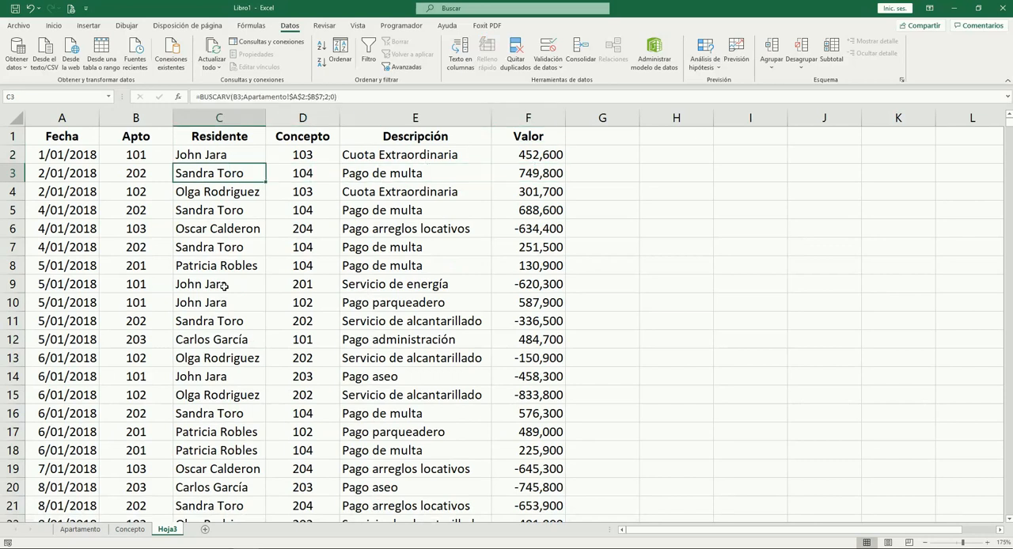
{"action": "key", "text": "Left"}
{"action": "key", "text": "Up"}
{"action": "key", "text": "Right"}
{"action": "key", "text": "Right"}
{"action": "key", "text": "Right"}
{"action": "key", "text": "Right"}
{"action": "key", "text": "Left"}
{"action": "key", "text": "Left"}
{"action": "key", "text": "Left"}
{"action": "key", "text": "Left"}
Browse the apartment numbers in the Apto column down to about row 22
{"action": "key", "text": "Down"}
{"action": "key", "text": "Down"}
{"action": "key", "text": "Down"}
{"action": "key", "text": "Down"}
{"action": "key", "text": "Down"}
{"action": "key", "text": "Down"}
{"action": "key", "text": "Down"}
{"action": "key", "text": "Down"}
{"action": "key", "text": "Down"}
{"action": "key", "text": "Down"}
{"action": "key", "text": "Down"}
{"action": "key", "text": "Down"}
{"action": "key", "text": "Down"}
{"action": "key", "text": "Down"}
{"action": "key", "text": "Down"}
{"action": "key", "text": "Down"}
{"action": "key", "text": "Down"}
{"action": "key", "text": "Down"}
{"action": "key", "text": "Down"}
{"action": "key", "text": "Down"}
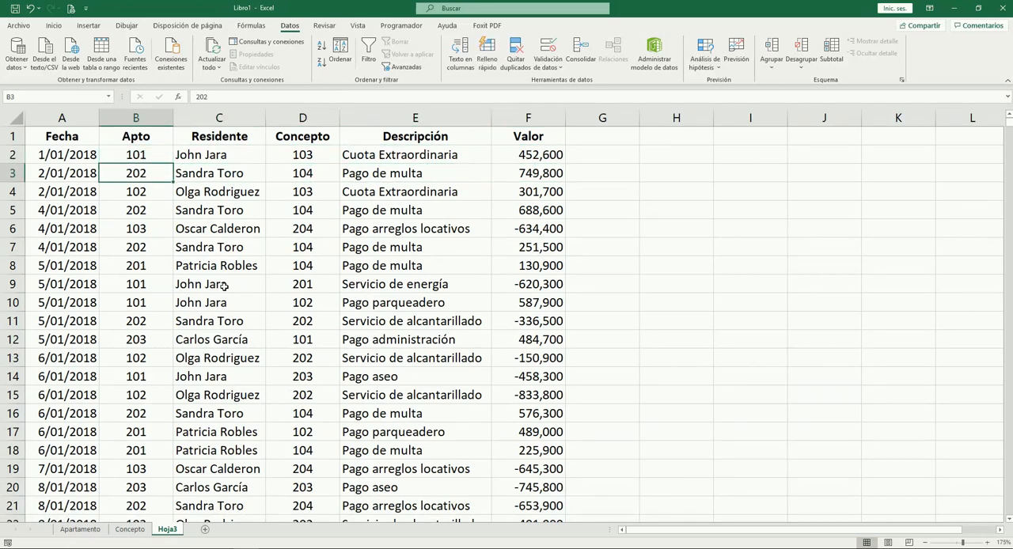
{"action": "key", "text": "Up"}
{"action": "key", "text": "Up"}
{"action": "key", "text": "Up"}
{"action": "key", "text": "Up"}
{"action": "key", "text": "Up"}
{"action": "key", "text": "Up"}
{"action": "key", "text": "Up"}
{"action": "key", "text": "Up"}
{"action": "key", "text": "Up"}
{"action": "key", "text": "Up"}
{"action": "key", "text": "Up"}
{"action": "key", "text": "Up"}
{"action": "key", "text": "Up"}
{"action": "key", "text": "Up"}
{"action": "key", "text": "Up"}
{"action": "key", "text": "Up"}
{"action": "key", "text": "Up"}
{"action": "key", "text": "Up"}
{"action": "key", "text": "Up"}
{"action": "key", "text": "Up"}
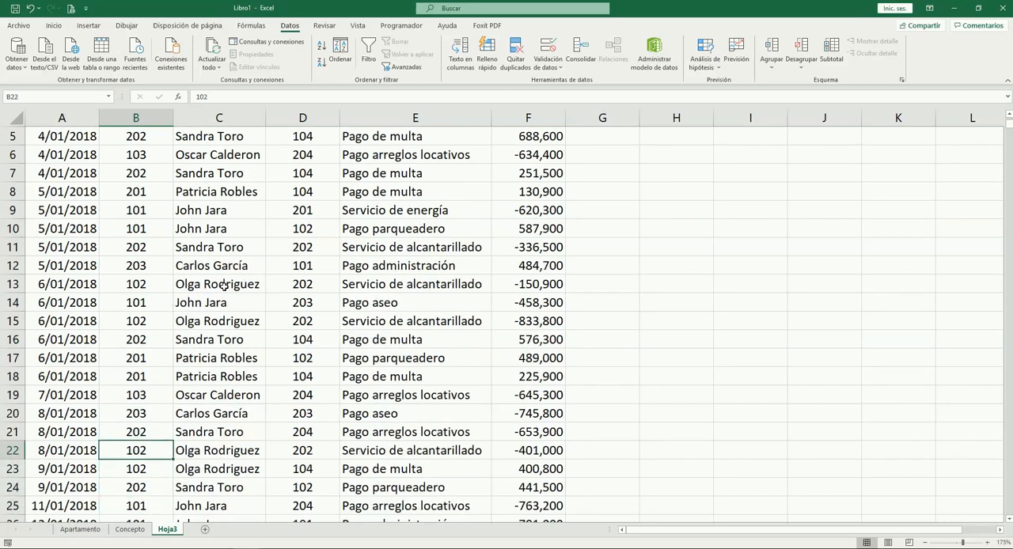
{"action": "key", "text": "Down"}
Review the first codes in the Concepto column, ending at cell D6
{"action": "key", "text": "Right"}
{"action": "key", "text": "Right"}
{"action": "key", "text": "Down"}
{"action": "key", "text": "Down"}
{"action": "key", "text": "Down"}
{"action": "key", "text": "Down"}
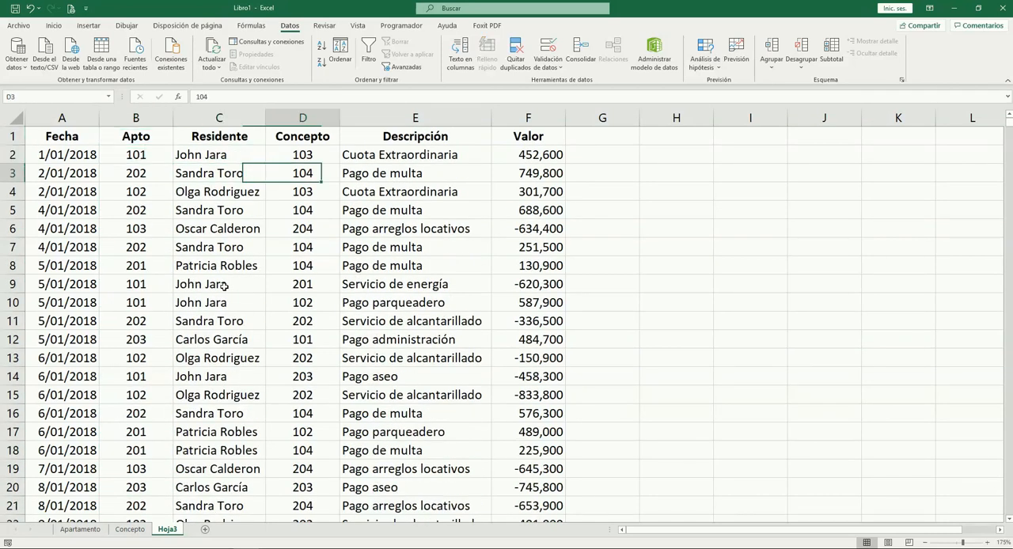
{"action": "key", "text": "Up"}
{"action": "key", "text": "Up"}
{"action": "key", "text": "Down"}
{"action": "key", "text": "Down"}
{"action": "key", "text": "Down"}
{"action": "key", "text": "Up"}
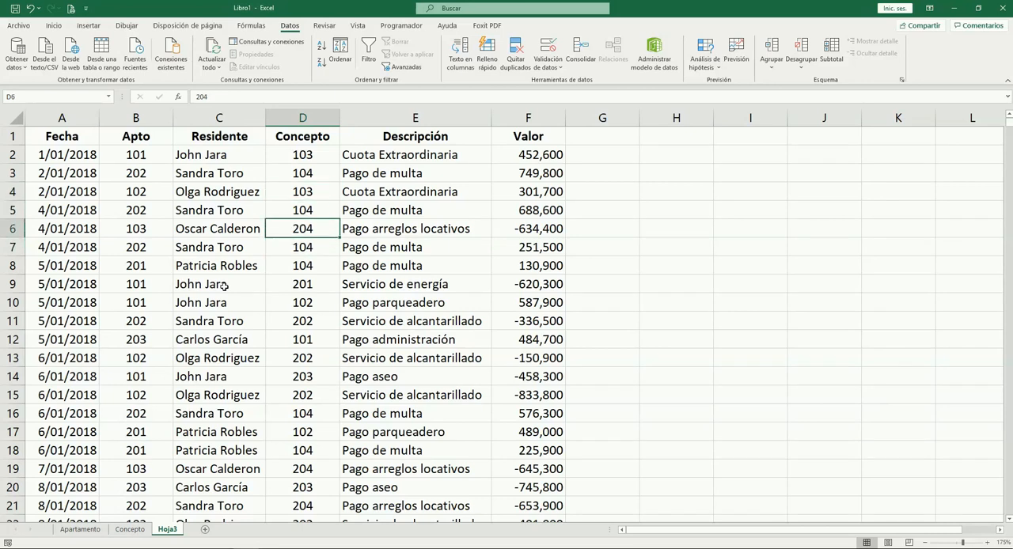
Compare the Apto, Concepto and Descripción entries of the record in row 6, ending at cell B6
{"action": "key", "text": "Left"}
{"action": "key", "text": "Left"}
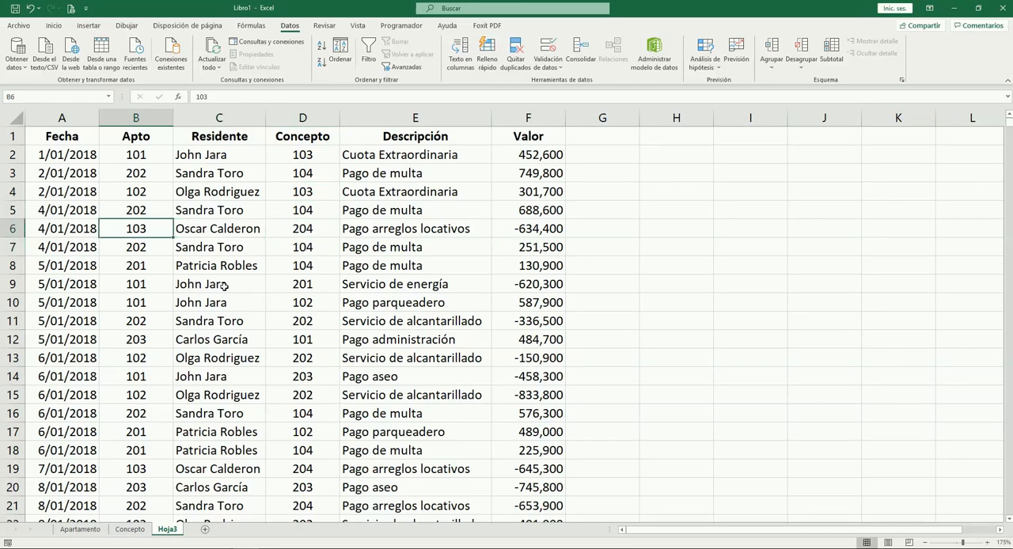
{"action": "key", "text": "Right"}
{"action": "key", "text": "Right"}
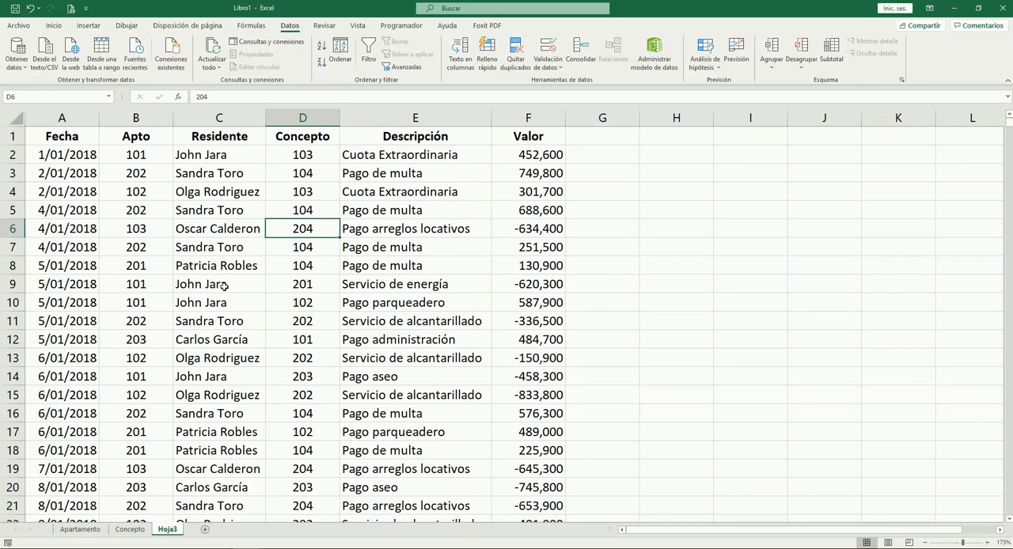
{"action": "key", "text": "Down"}
{"action": "key", "text": "Down"}
{"action": "key", "text": "Up"}
{"action": "key", "text": "Down"}
{"action": "key", "text": "Up"}
{"action": "key", "text": "Up"}
{"action": "key", "text": "Right"}
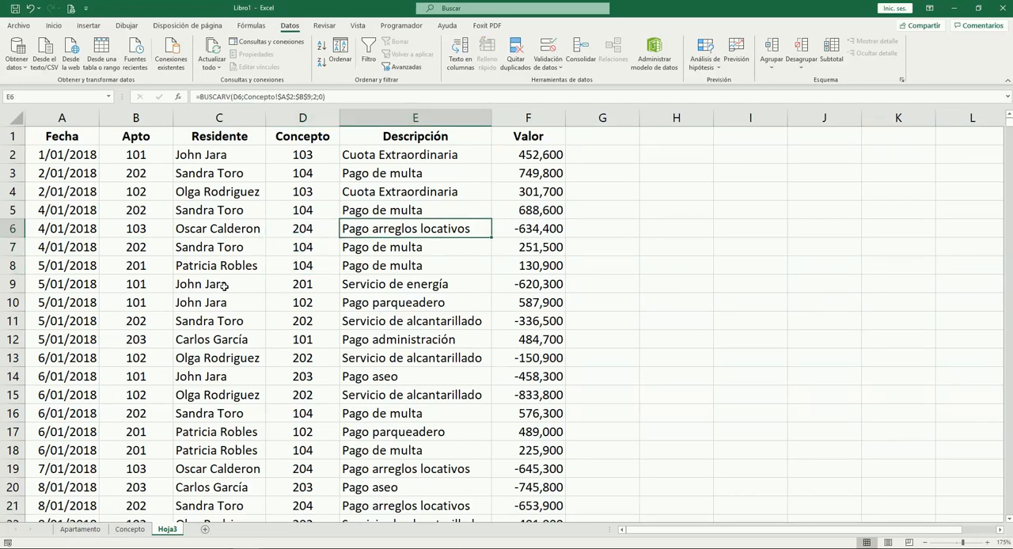
{"action": "key", "text": "Left"}
{"action": "key", "text": "Left"}
{"action": "key", "text": "Left"}
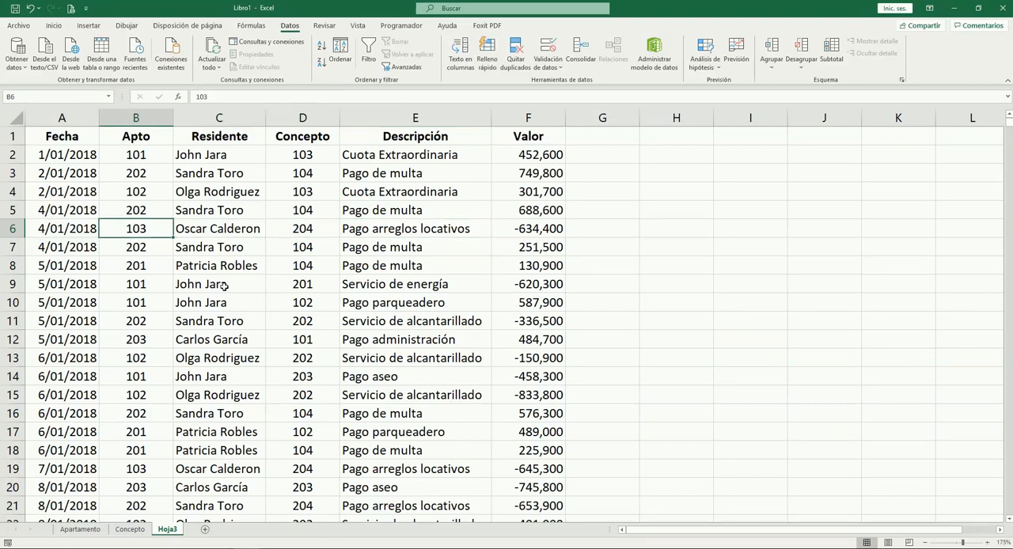
Examine the Descripción entries in rows 10 and 9 and row 9's Apto, ending at Apto cell B3
{"action": "left_click", "coordinate": [377, 305]}
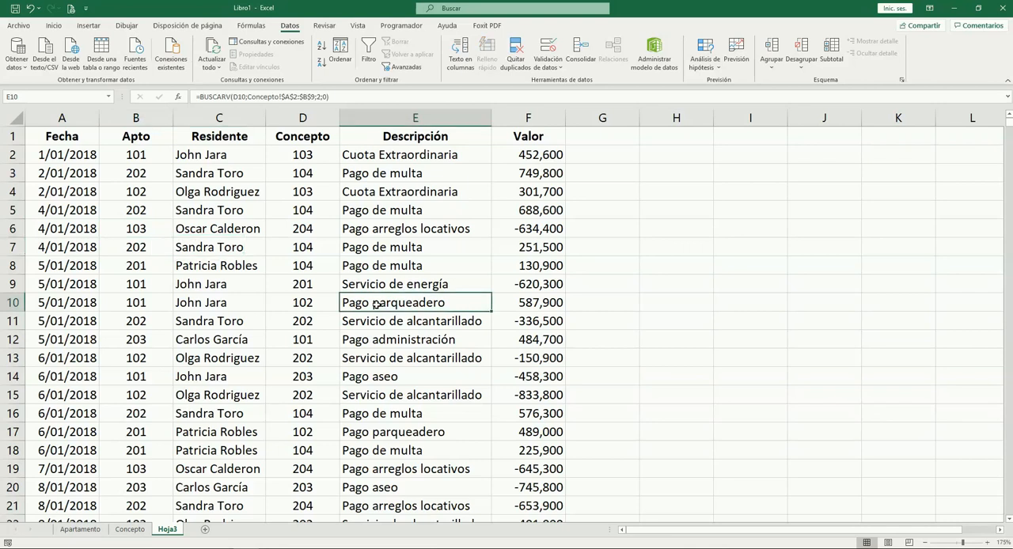
{"action": "key", "text": "Up"}
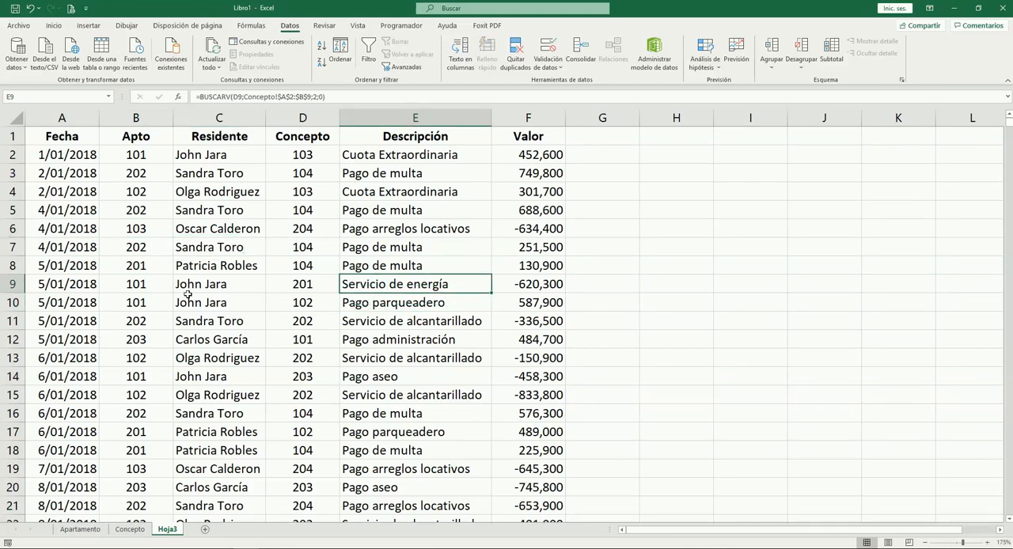
{"action": "left_click", "coordinate": [149, 285]}
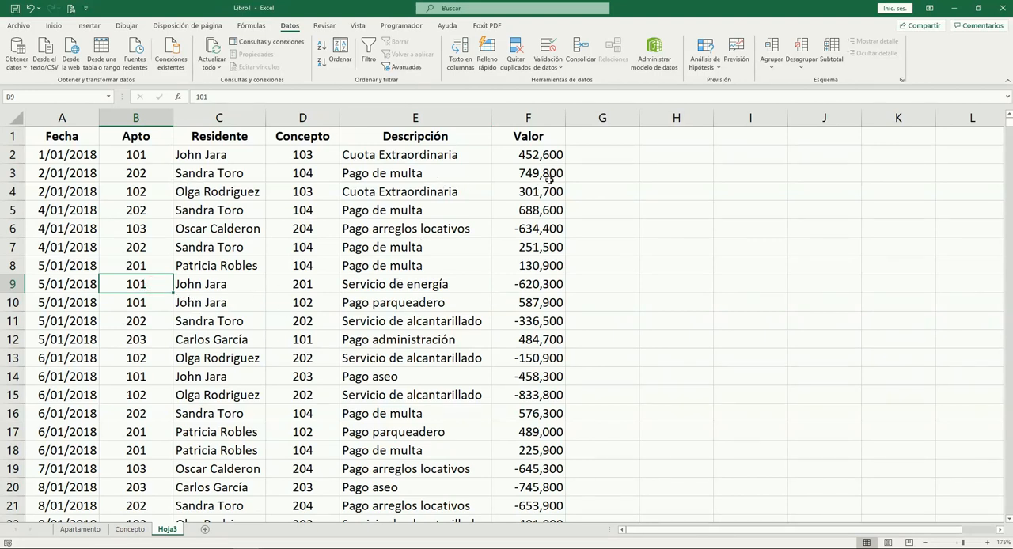
{"action": "left_click", "coordinate": [593, 173]}
{"action": "key", "text": "Left"}
{"action": "key", "text": "Left"}
{"action": "key", "text": "Left"}
{"action": "key", "text": "Left"}
{"action": "key", "text": "Left"}
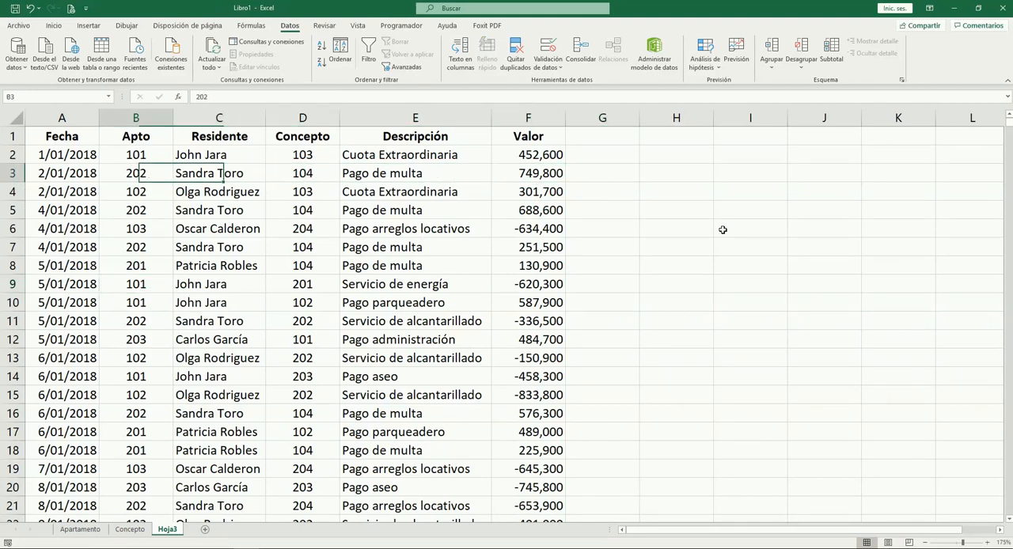
Review the first Apto entries and row 3 across to Valor, ending at empty cell G2
{"action": "key", "text": "Down"}
{"action": "key", "text": "Up"}
{"action": "key", "text": "Up"}
{"action": "key", "text": "Up"}
{"action": "key", "text": "Down"}
{"action": "key", "text": "Down"}
{"action": "key", "text": "Down"}
{"action": "key", "text": "Up"}
{"action": "key", "text": "Right"}
{"action": "key", "text": "Right"}
{"action": "key", "text": "Right"}
{"action": "key", "text": "Right"}
{"action": "key", "text": "Right"}
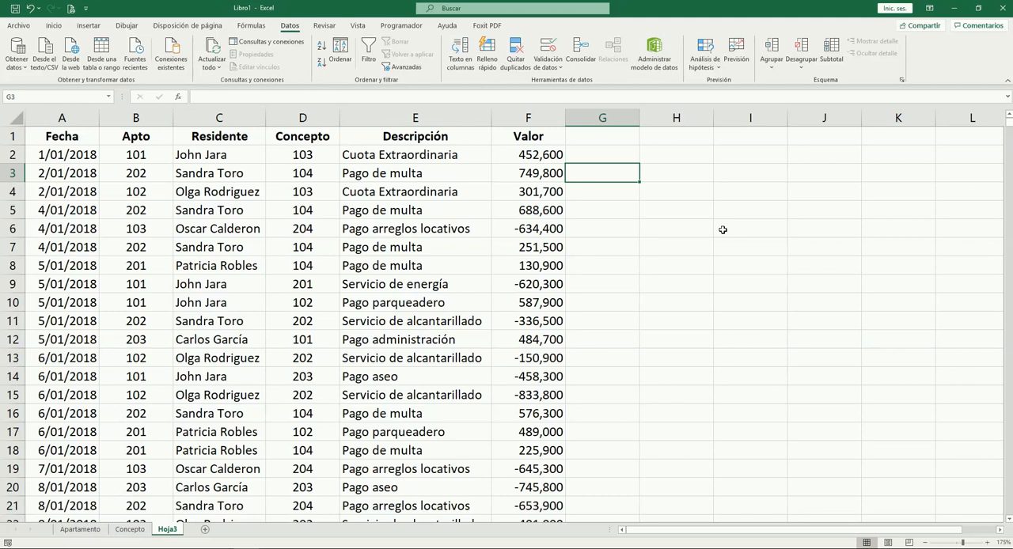
{"action": "key", "text": "Up"}
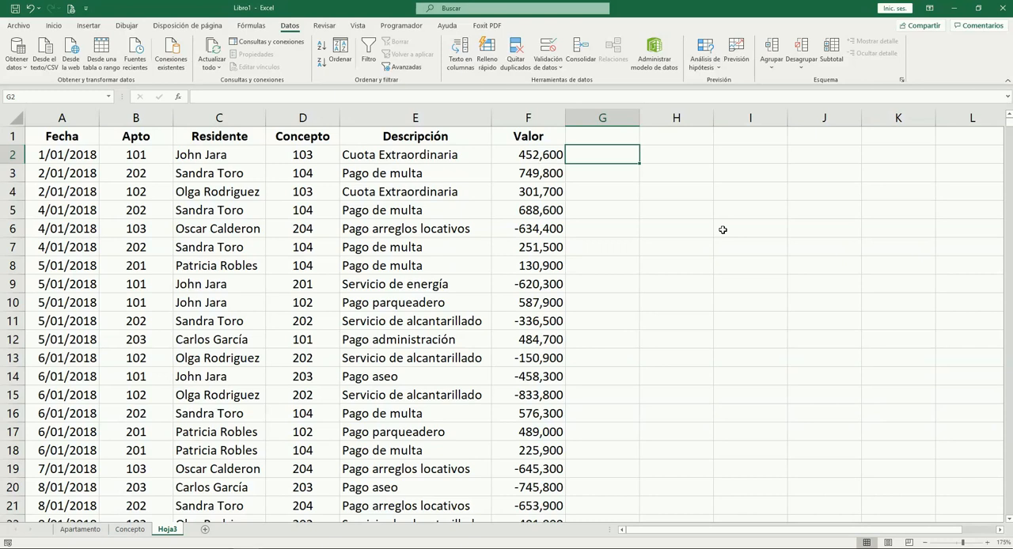
Begin an SI formula in G2 that tests whether IZQUIERDA(D2;1) equals "2"
{"action": "type", "text": "=si"}
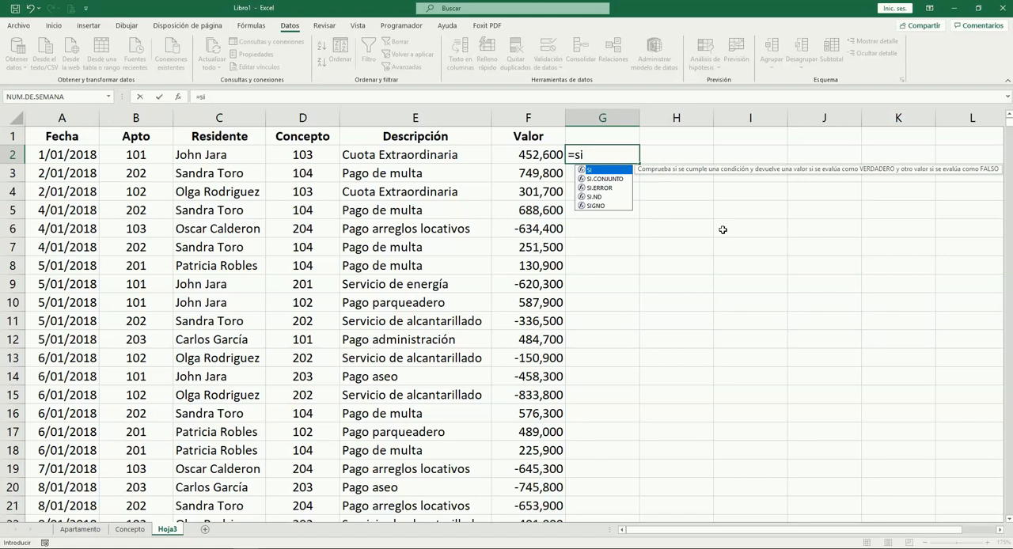
{"action": "type", "text": "("}
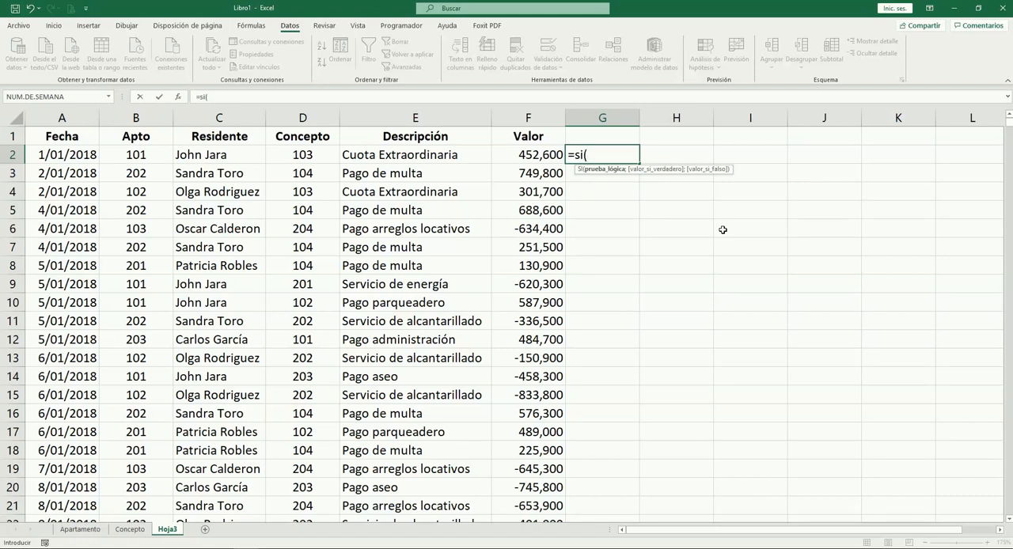
{"action": "type", "text": "iz"}
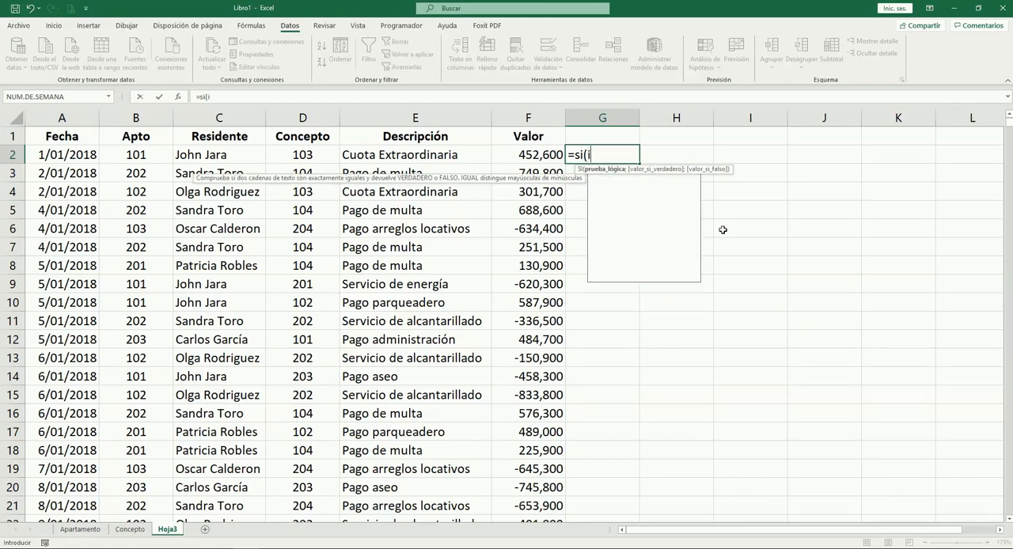
{"action": "key", "text": "Tab"}
{"action": "key", "text": "Left"}
{"action": "key", "text": "Left"}
{"action": "key", "text": "Left"}
{"action": "key", "text": "Left"}
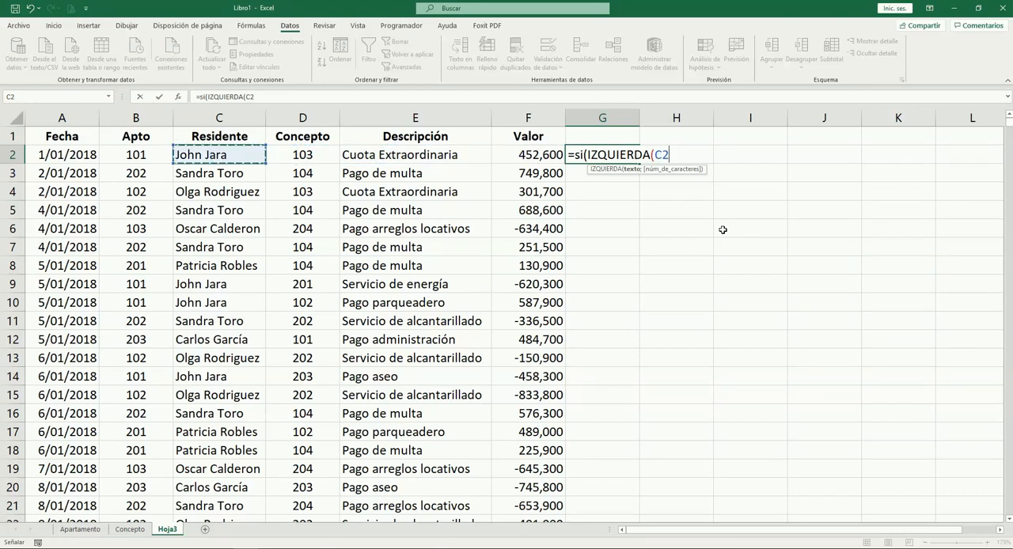
{"action": "key", "text": "Right"}
{"action": "type", "text": ";1"}
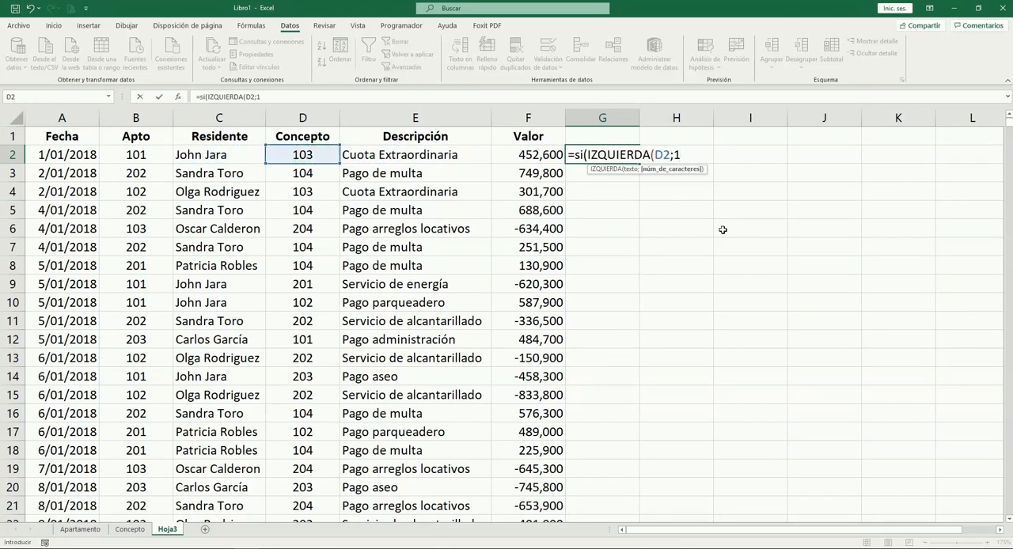
{"action": "type", "text": ")=\""}
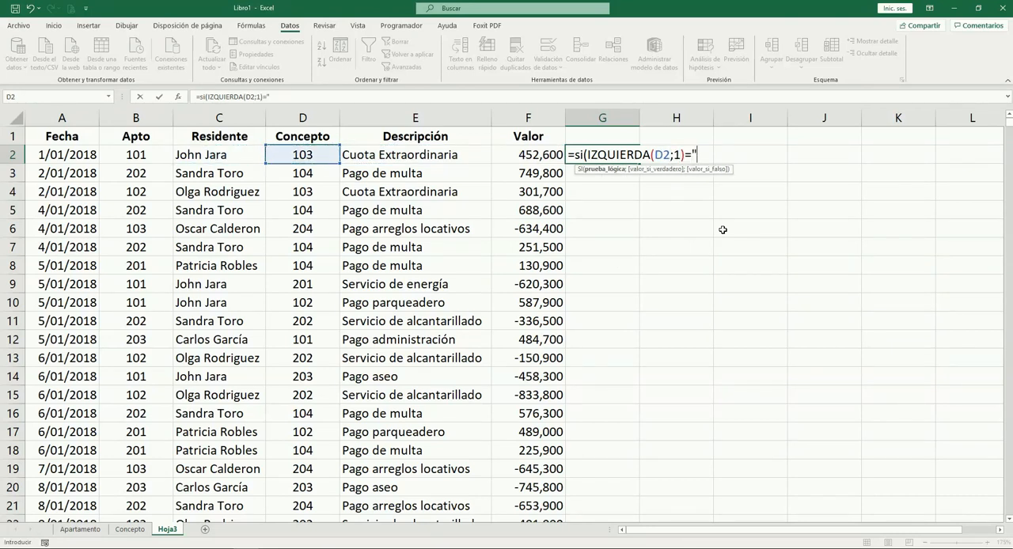
{"action": "type", "text": "2\";\"A"}
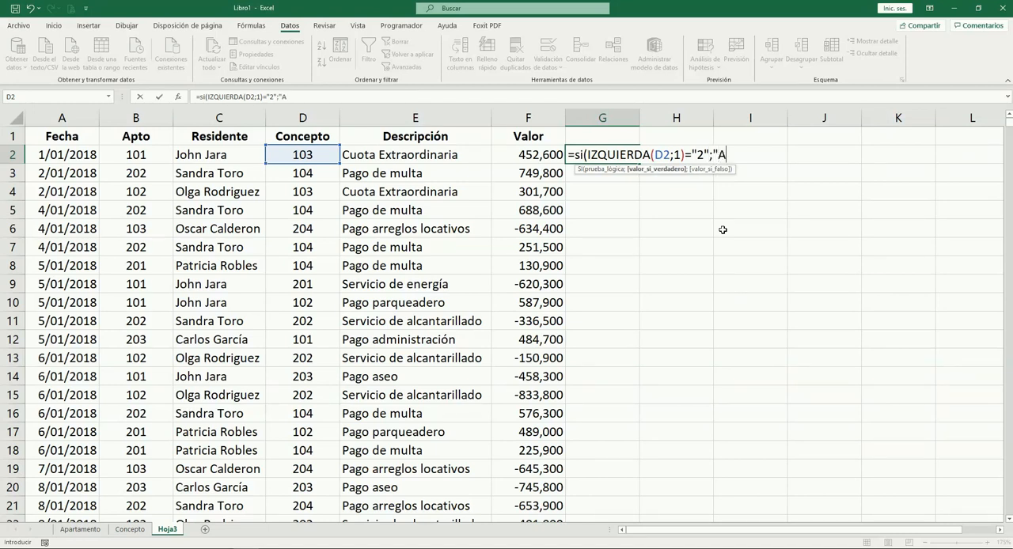
{"action": "type", "text": "dmn"}
{"action": "type", "text": "n\";"}
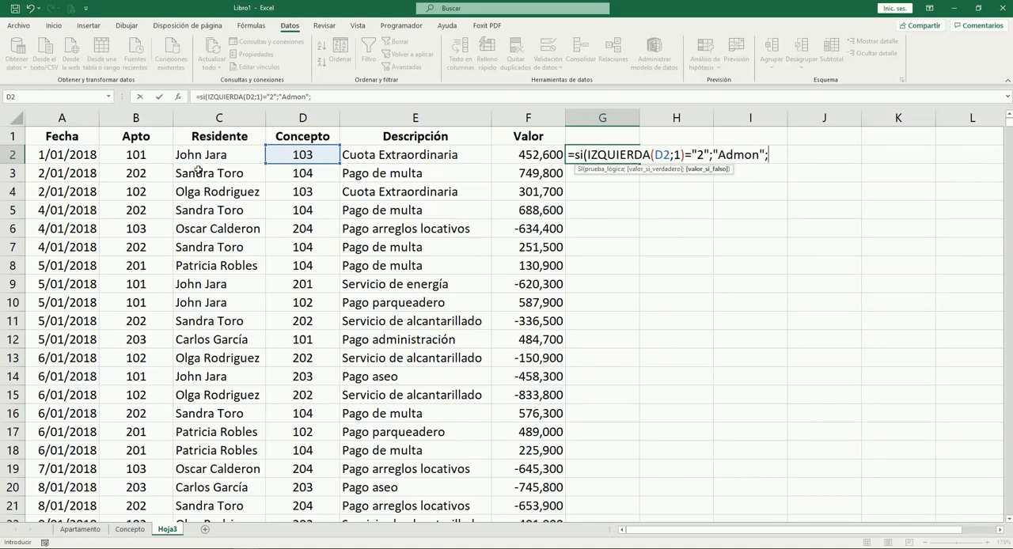
Complete the G2 formula to return "Admon" if true and the Apto in B2 if false
{"action": "left_click", "coordinate": [158, 155]}
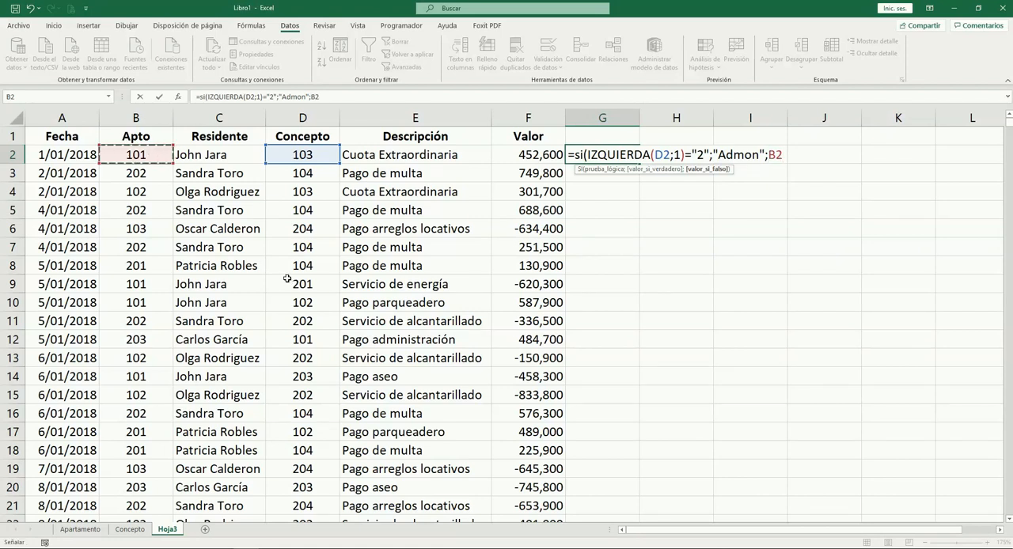
{"action": "type", "text": ")"}
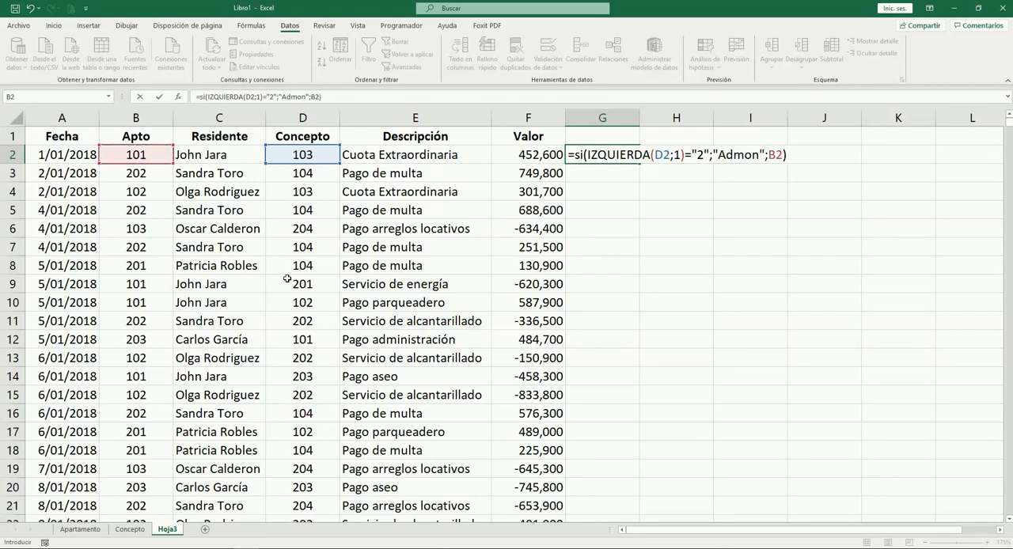
{"action": "key", "text": "Tab"}
{"action": "key", "text": "Left"}
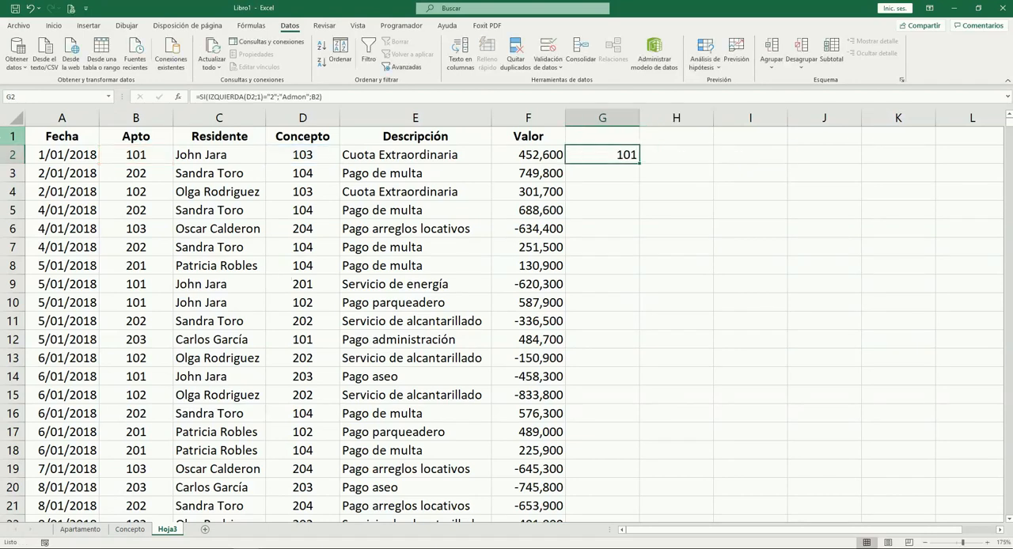
Check row 2's Concepto and Descripción, and fill the G2 formula down through G10
{"action": "left_click", "coordinate": [319, 151]}
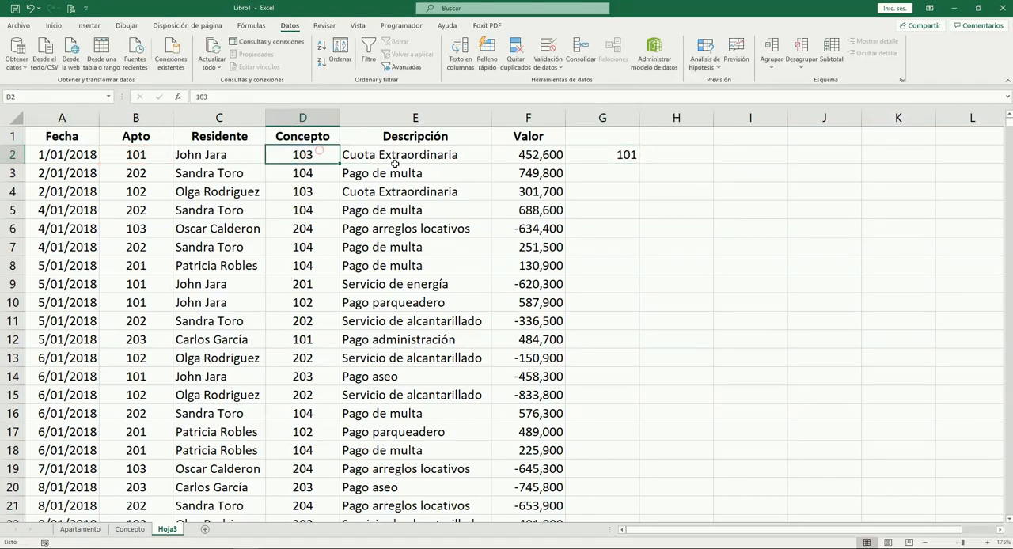
{"action": "left_click", "coordinate": [401, 153]}
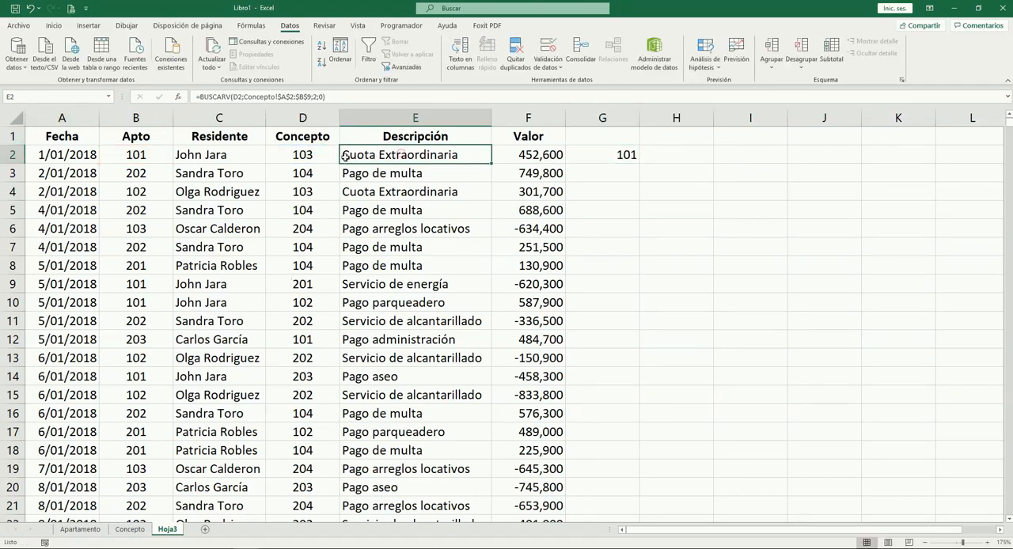
{"action": "left_click", "coordinate": [305, 156]}
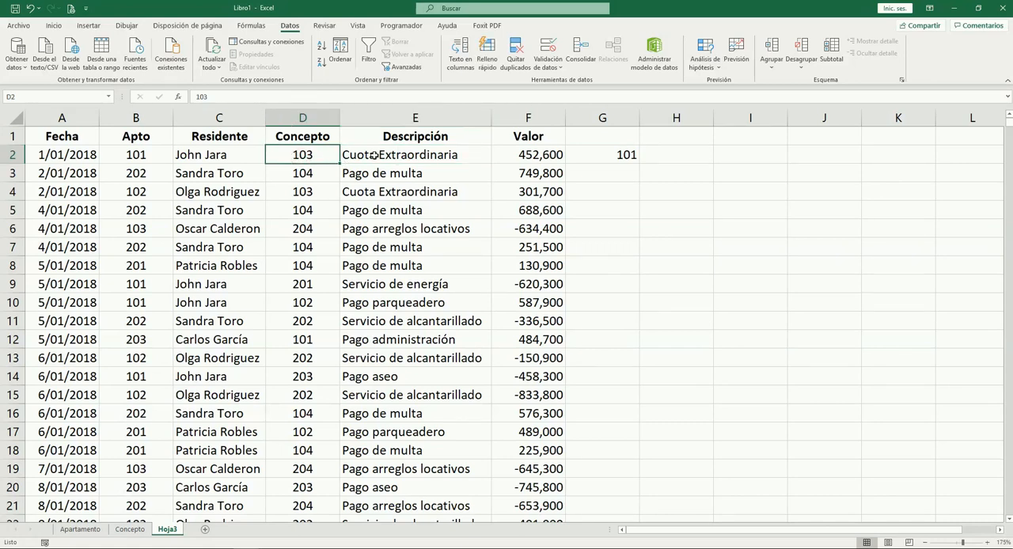
{"action": "left_click", "coordinate": [631, 157]}
{"action": "left_click_drag", "start_coordinate": [638, 162], "coordinate": [656, 321]}
Compare the column G results in rows 6 and 9 with the neighbouring Valor amounts
{"action": "left_click", "coordinate": [594, 232]}
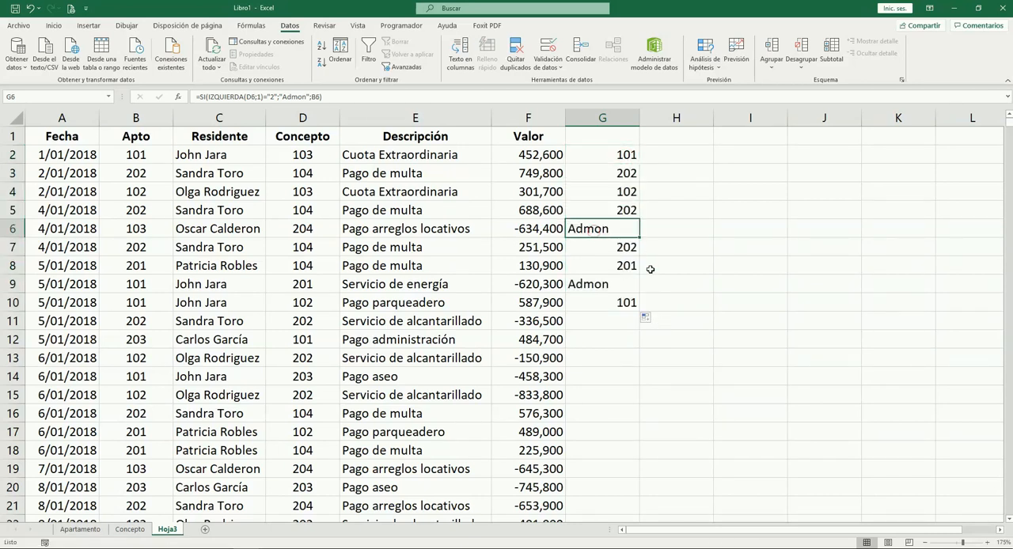
{"action": "key", "text": "Left"}
{"action": "key", "text": "Down"}
{"action": "key", "text": "Down"}
{"action": "key", "text": "Down"}
{"action": "key", "text": "Right"}
{"action": "key", "text": "Left"}
{"action": "key", "text": "Down"}
{"action": "key", "text": "Down"}
{"action": "key", "text": "Down"}
{"action": "key", "text": "Up"}
{"action": "key", "text": "Up"}
Recheck rows 6 and 9 across Descripción, Valor and column G, ending at cell G9
{"action": "key", "text": "Up"}
{"action": "key", "text": "Right"}
{"action": "key", "text": "Left"}
Check the column G results down to row 16 against each record's Concepto, Descripción and Valor, ending near the top of column G
{"action": "key", "text": "Up"}
{"action": "key", "text": "Up"}
{"action": "key", "text": "Up"}
{"action": "key", "text": "Right"}
{"action": "key", "text": "Left"}
{"action": "key", "text": "Left"}
{"action": "key", "text": "Down"}
{"action": "key", "text": "Down"}
{"action": "key", "text": "Down"}
{"action": "key", "text": "Right"}
{"action": "key", "text": "Left"}
{"action": "key", "text": "Right"}
{"action": "key", "text": "Right"}
Copy the G10 formula into the cells G11 to G16
{"action": "key", "text": "Down"}
{"action": "key", "text": "ctrl+c"}
{"action": "key", "text": "Down"}
{"action": "key", "text": "shift+Down"}
{"action": "key", "text": "shift+Down"}
{"action": "key", "text": "shift+Down"}
{"action": "key", "text": "shift+Down"}
{"action": "key", "text": "shift+Down"}
{"action": "key", "text": "Return"}
{"action": "key", "text": "Down"}
{"action": "key", "text": "Down"}
{"action": "key", "text": "Left"}
{"action": "key", "text": "Down"}
{"action": "key", "text": "Left"}
{"action": "key", "text": "Left"}
{"action": "key", "text": "Down"}
{"action": "key", "text": "Down"}
{"action": "key", "text": "Up"}
{"action": "key", "text": "Up"}
{"action": "key", "text": "Down"}
{"action": "key", "text": "Down"}
{"action": "key", "text": "Right"}
{"action": "key", "text": "Right"}
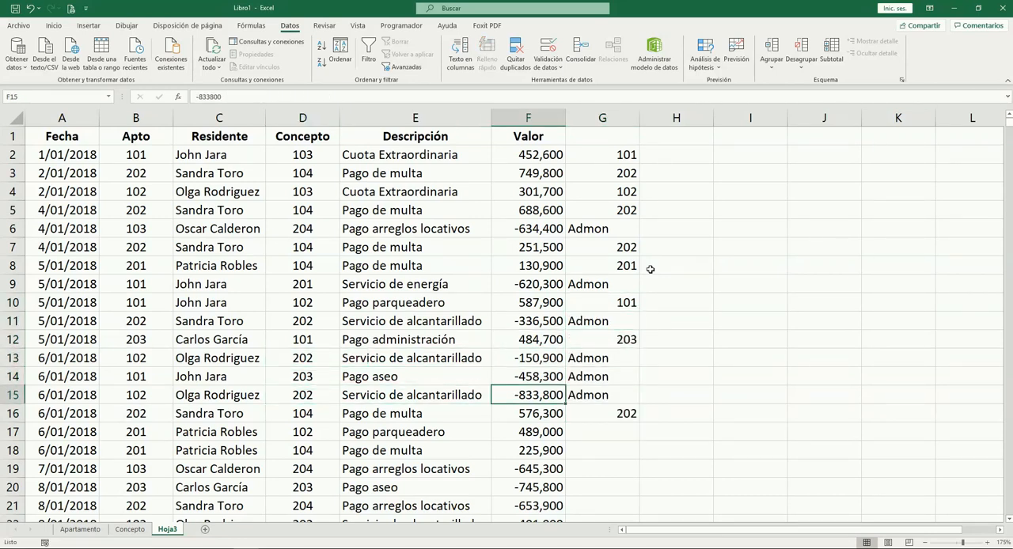
{"action": "key", "text": "Right"}
{"action": "key", "text": "Up"}
{"action": "key", "text": "Up"}
{"action": "key", "text": "ctrl+Up"}
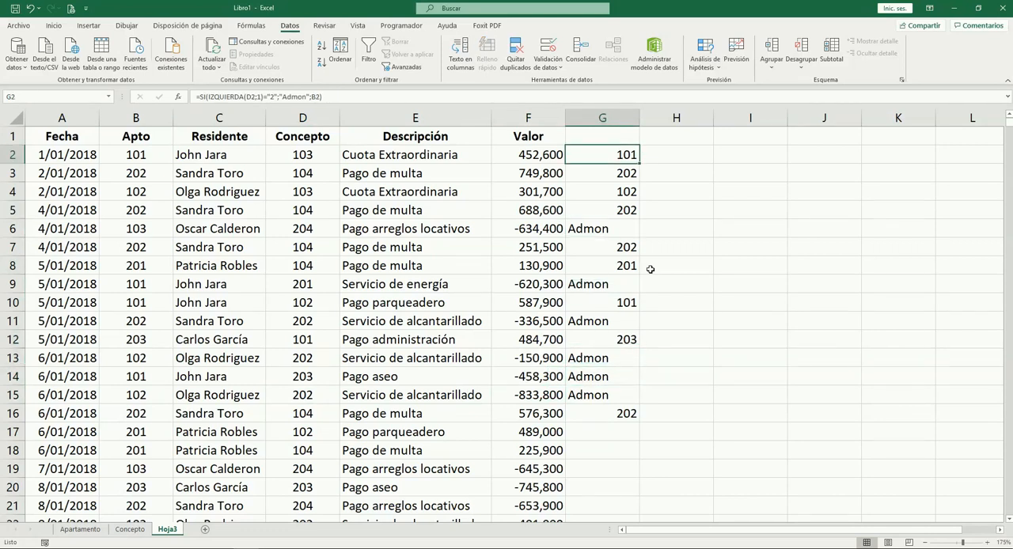
{"action": "key", "text": "Down"}
Fill the G16 formula down to the last record in row 1001 and check the end of the column
{"action": "left_click", "coordinate": [618, 410]}
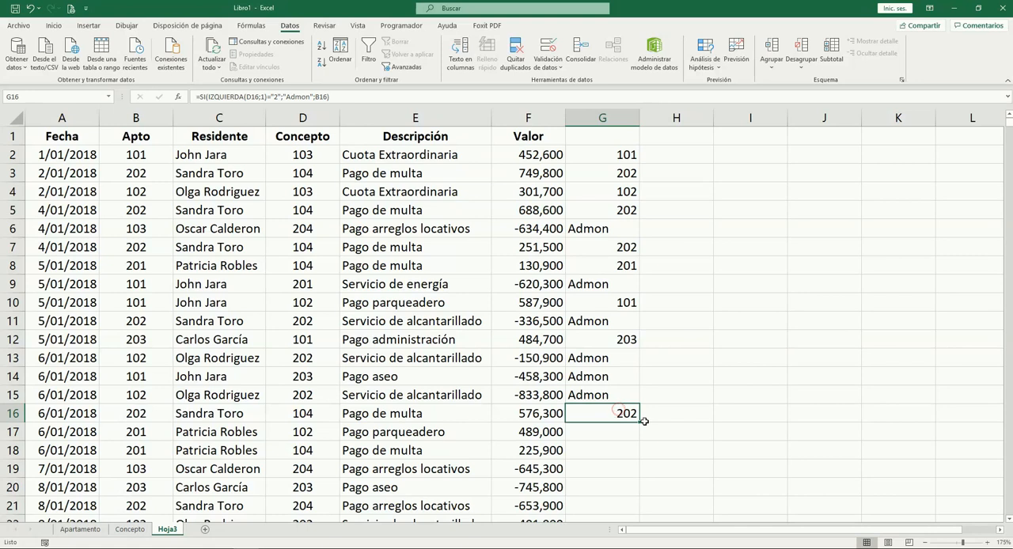
{"action": "double_click", "coordinate": [643, 421]}
{"action": "left_click", "coordinate": [628, 420]}
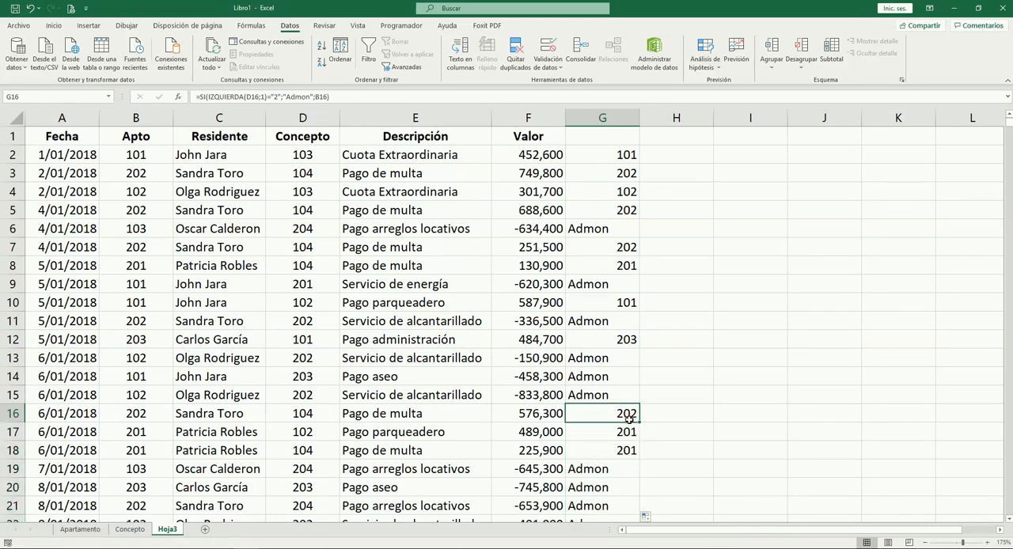
{"action": "key", "text": "ctrl+Down"}
{"action": "key", "text": "Up"}
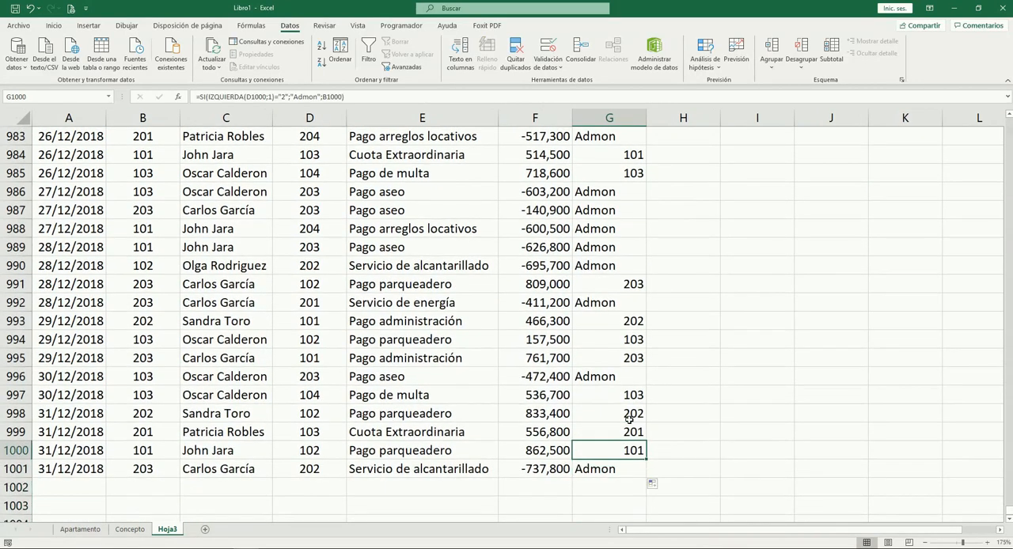
{"action": "key", "text": "ctrl+Up"}
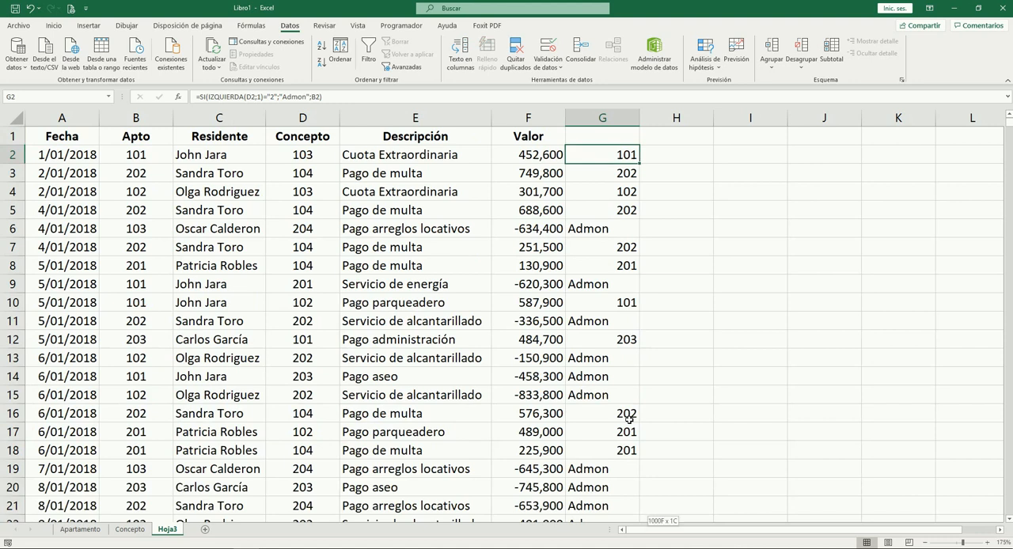
Replace the formulas in G2:G1001 with their values and center the cells horizontally
{"action": "key", "text": "ctrl+shift+Down"}
{"action": "key", "text": "ctrl+c"}
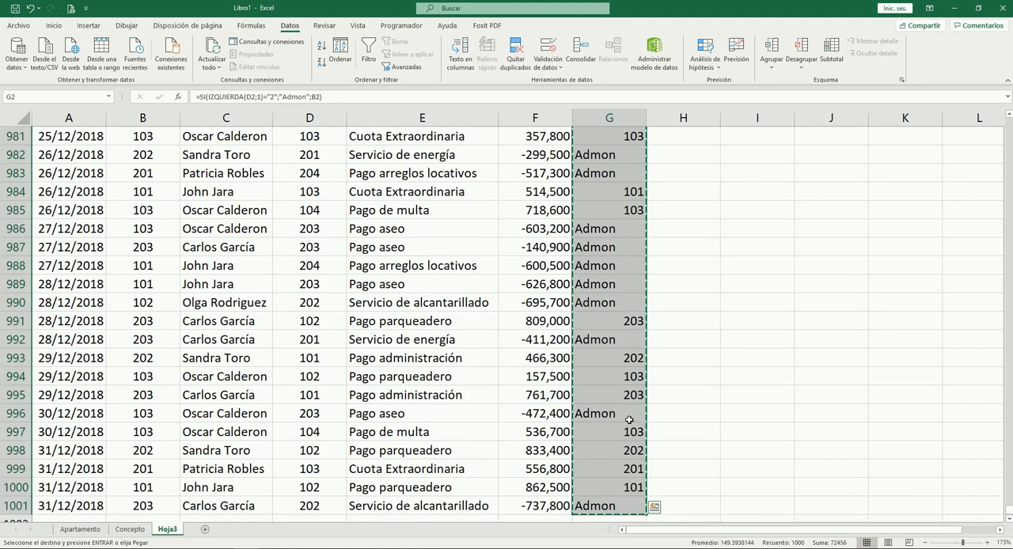
{"action": "key", "text": "alt+h"}
{"action": "key", "text": "v"}
{"action": "key", "text": "v"}
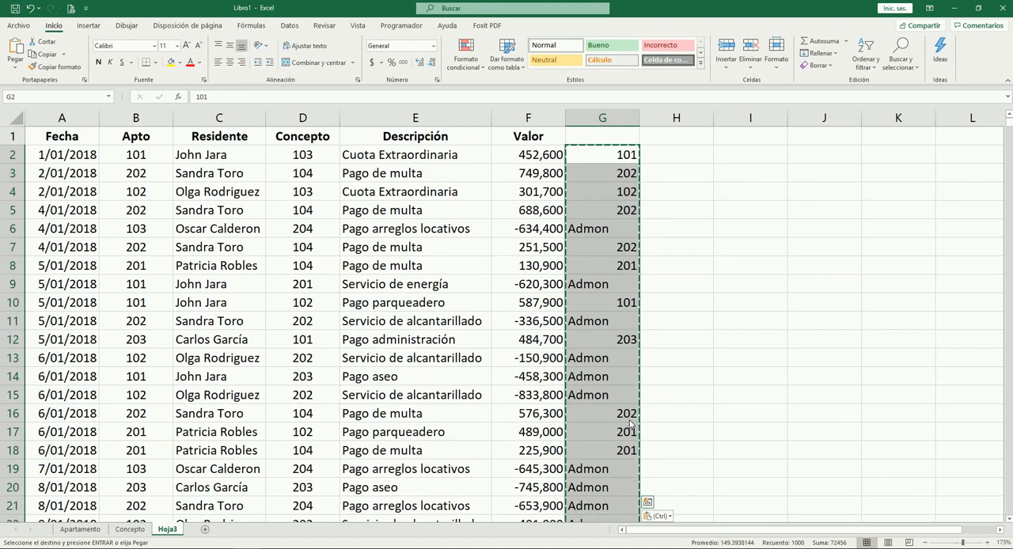
{"action": "key", "text": "alt+h"}
{"action": "key", "text": "a"}
{"action": "key", "text": "c"}
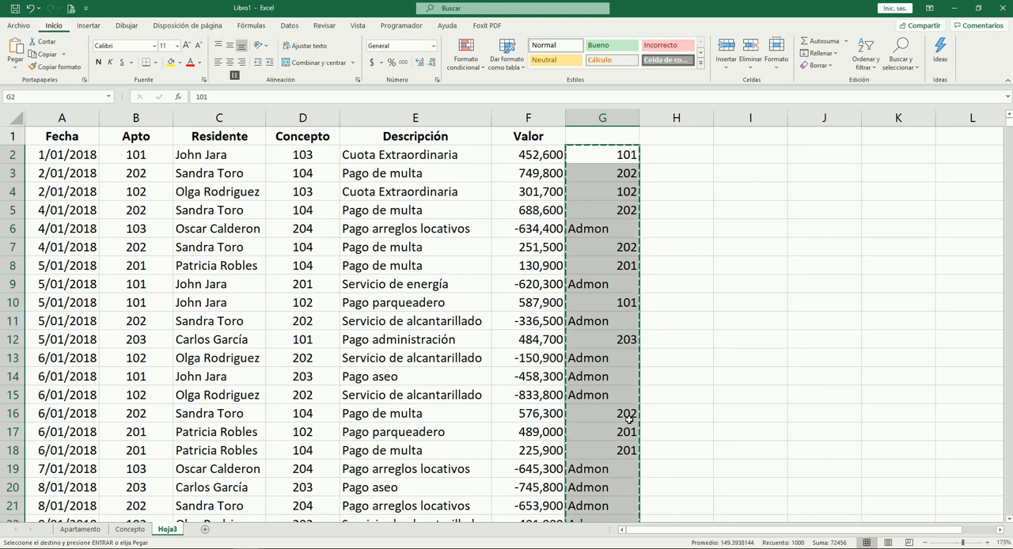
Move the values in G2:G1001 over the Apto column, starting at B2
{"action": "key", "text": "Up"}
{"action": "key", "text": "Down"}
{"action": "key", "text": "ctrl+shift+Down"}
{"action": "key", "text": "ctrl+c"}
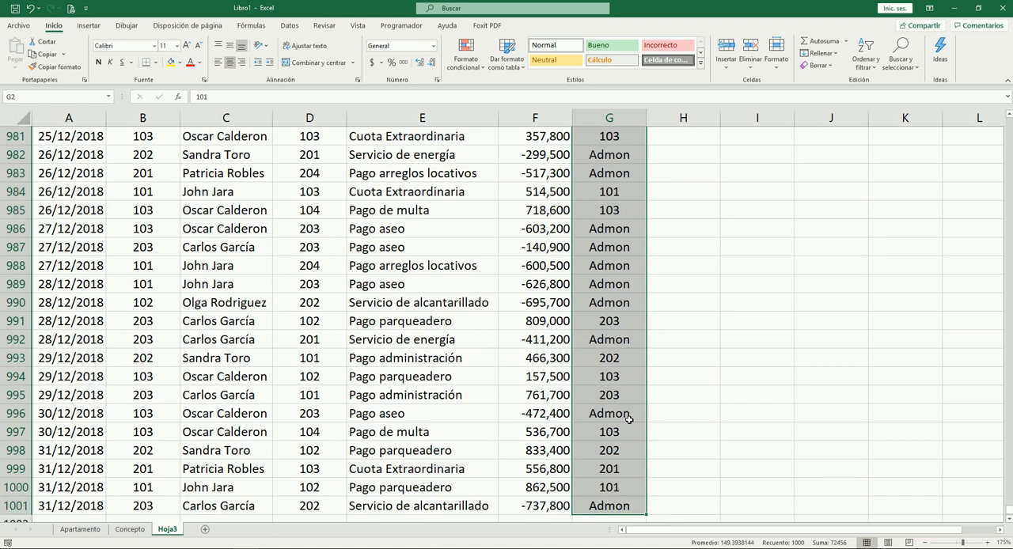
{"action": "key", "text": "Left"}
{"action": "key", "text": "Left"}
{"action": "key", "text": "Left"}
{"action": "key", "text": "Left"}
{"action": "key", "text": "Left"}
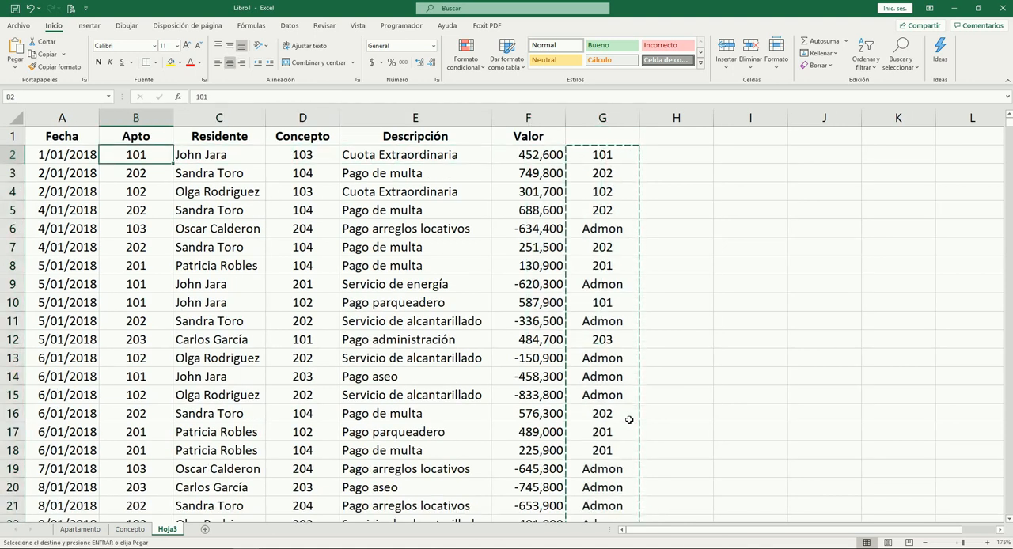
{"action": "key", "text": "ctrl+v"}
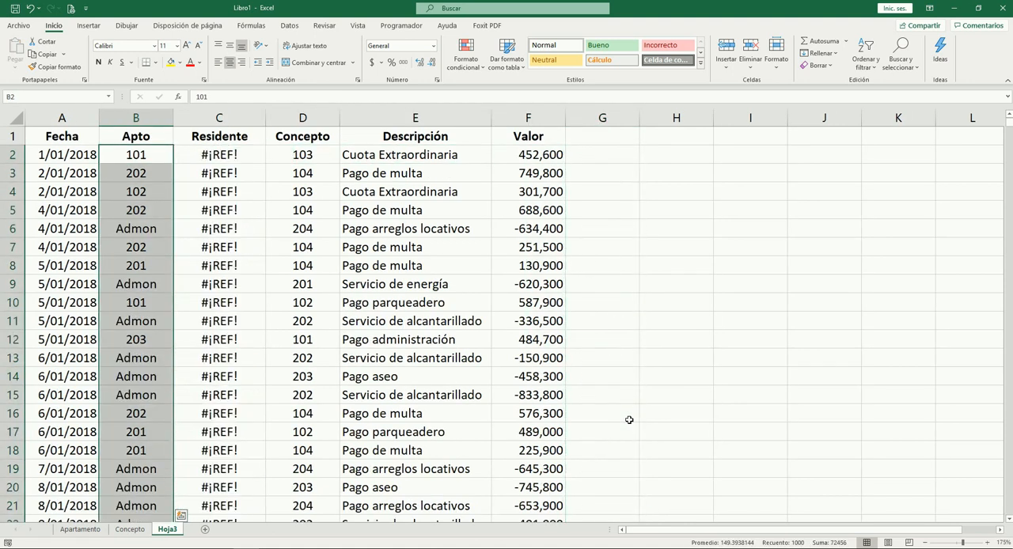
Clear the Residente lookup formulas in C2:C1001
{"action": "key", "text": "Right"}
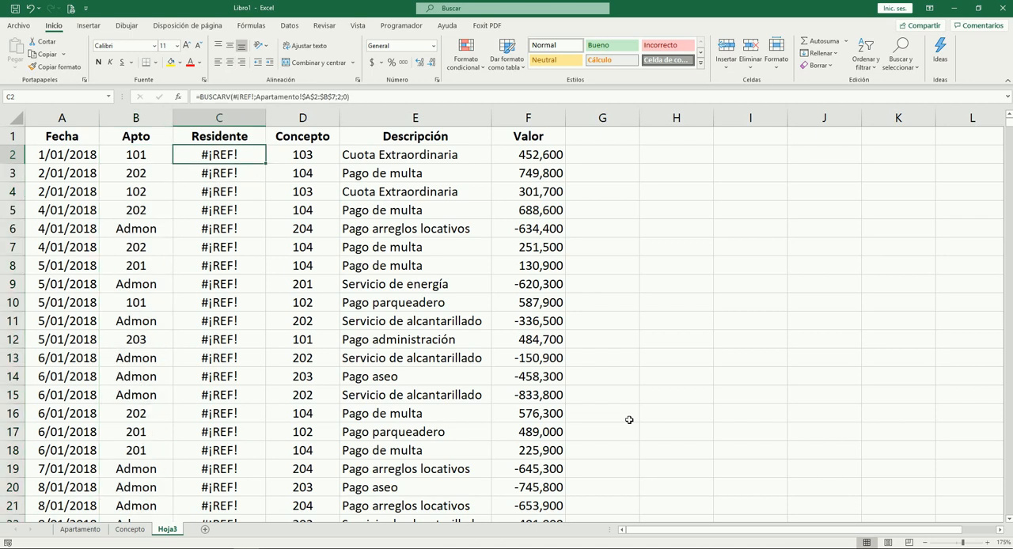
{"action": "key", "text": "ctrl+shift+Down"}
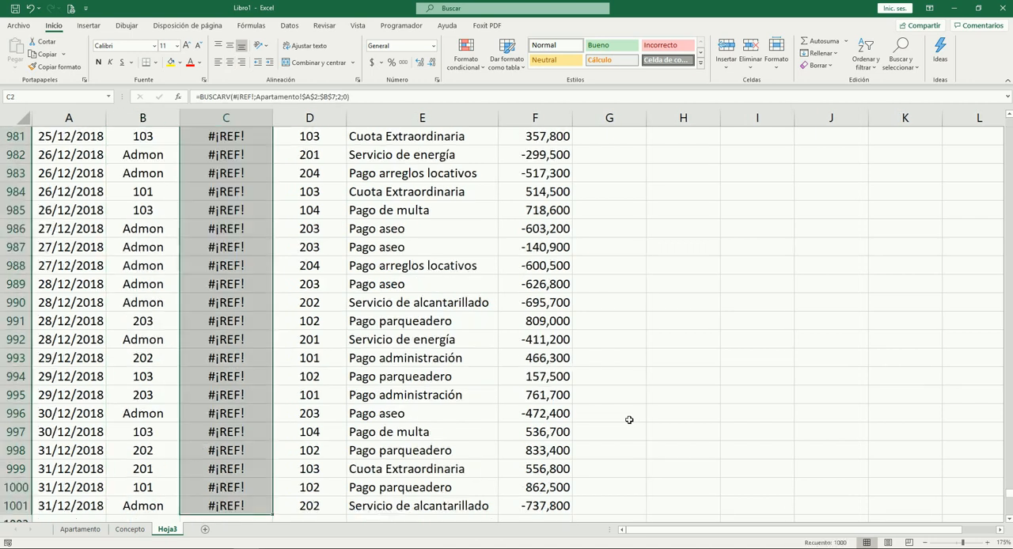
{"action": "key", "text": "Delete"}
{"action": "key", "text": "ctrl+Up"}
{"action": "key", "text": "Down"}
{"action": "key", "text": "Down"}
{"action": "key", "text": "Down"}
{"action": "key", "text": "Down"}
{"action": "key", "text": "Down"}
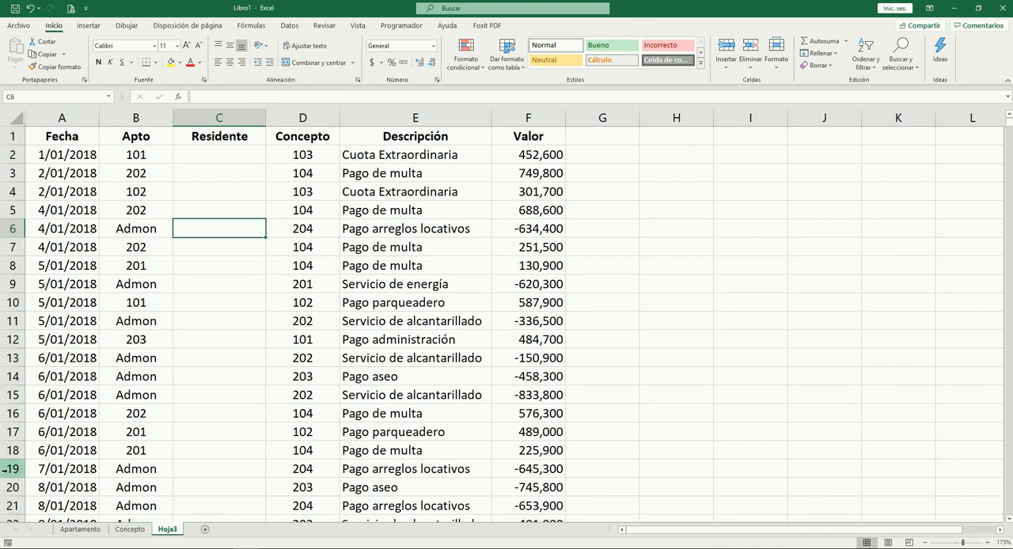
Add a row 8 on the Apartamento sheet with Apto "Admon" and Residente "Administración"
{"action": "left_click", "coordinate": [80, 529]}
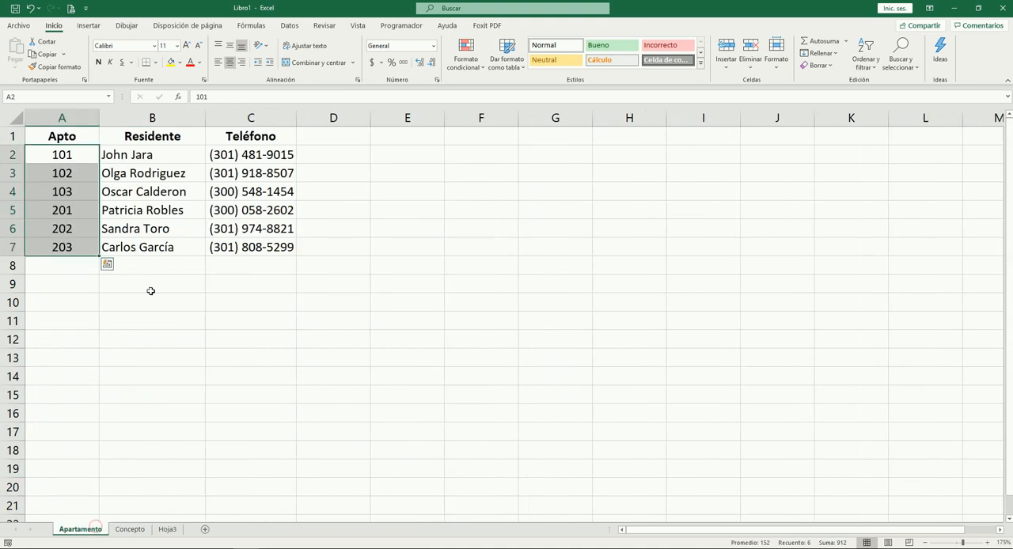
{"action": "left_click", "coordinate": [71, 266]}
{"action": "type", "text": "Admon"}
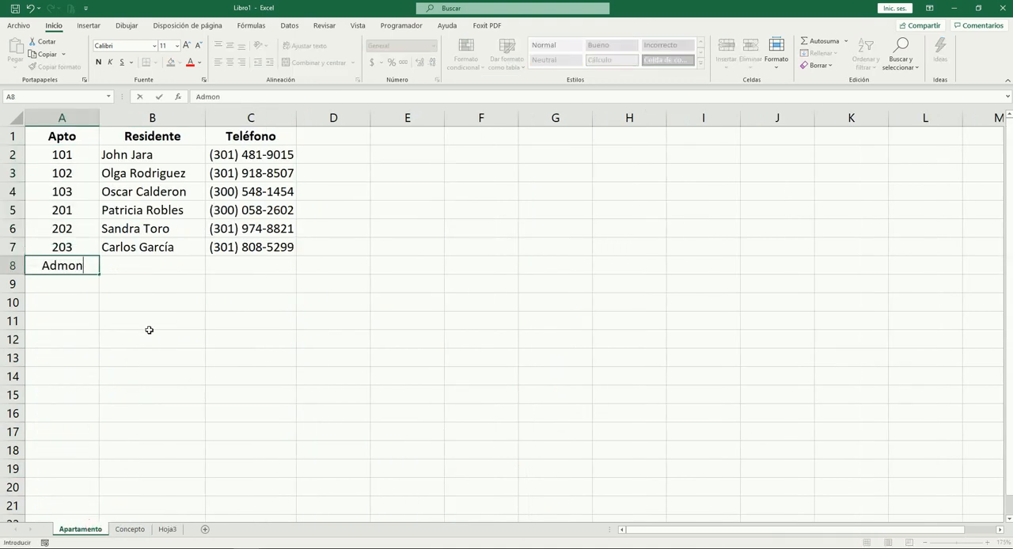
{"action": "key", "text": "Tab"}
{"action": "type", "text": "A"}
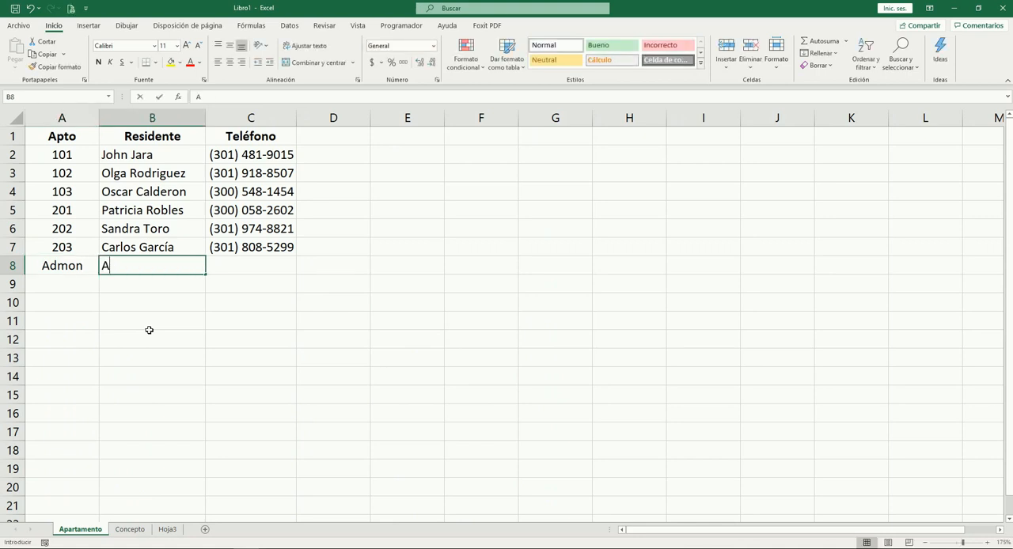
{"action": "type", "text": "dministración"}
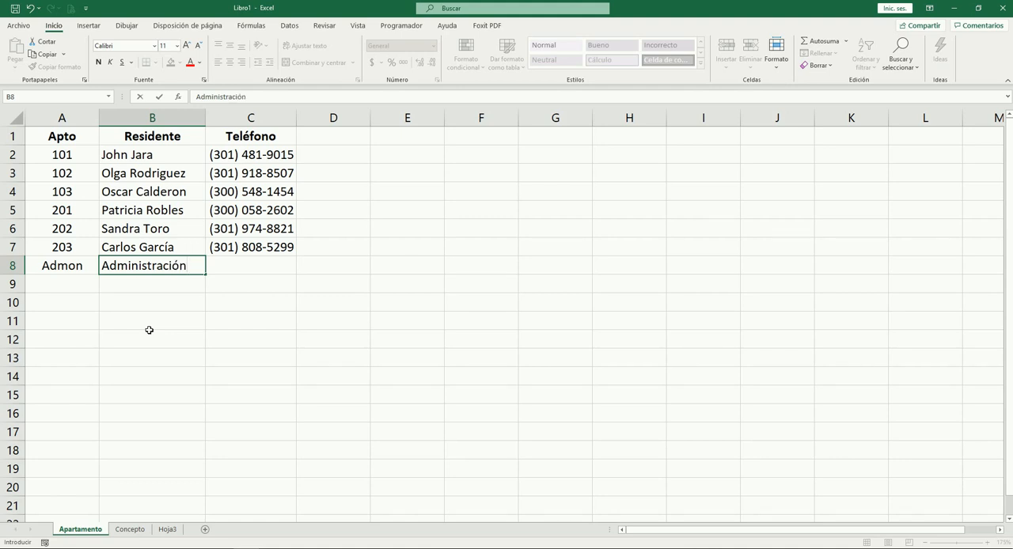
{"action": "key", "text": "Tab"}
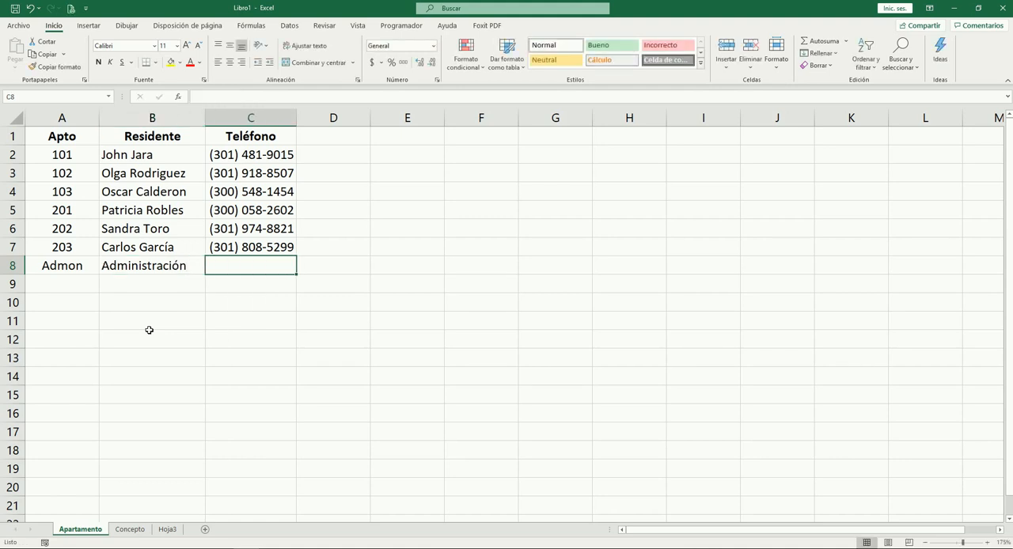
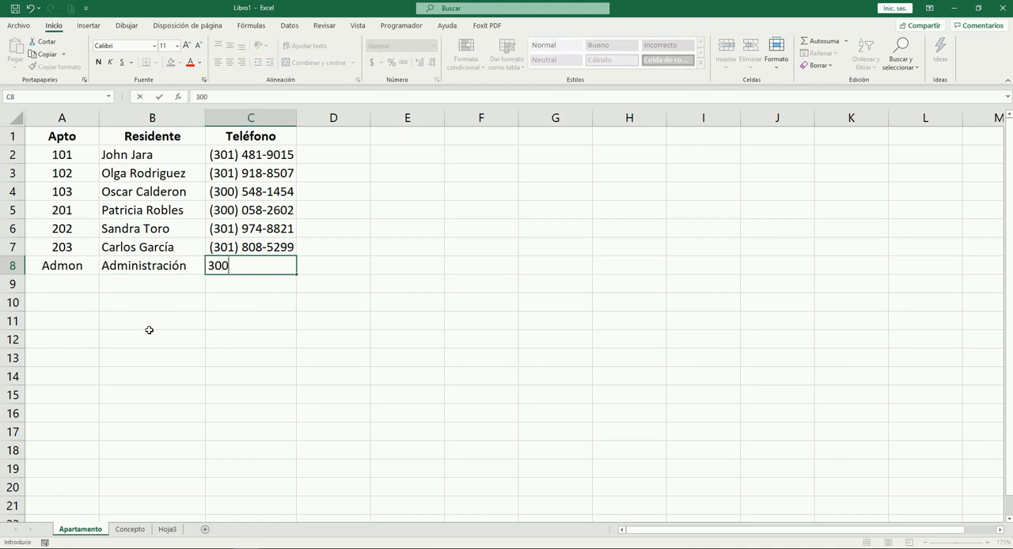
Enter the phone number for the Administración row in C8 of the Apartamento sheet
{"action": "key", "text": "Tab"}
{"action": "key", "text": "Left"}
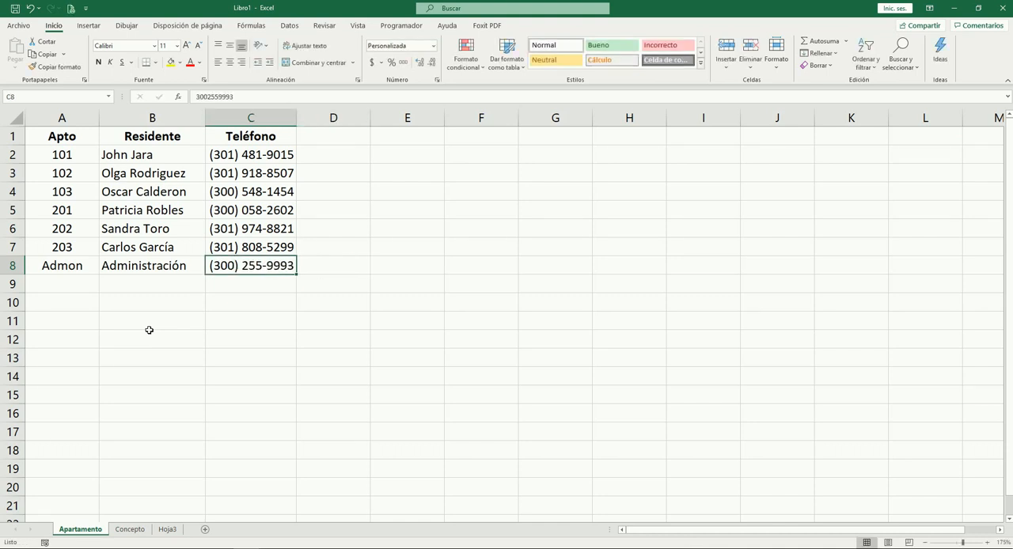
{"action": "key", "text": "Down"}
{"action": "key", "text": "Up"}
Start a BUSCARV formula in C2 of Hoja3 with the Apto in B2 as the lookup value
{"action": "key", "text": "ctrl+Page_Down"}
{"action": "key", "text": "ctrl+Page_Down"}
{"action": "key", "text": "Up"}
{"action": "key", "text": "Up"}
{"action": "key", "text": "Up"}
{"action": "type", "text": "=bu"}
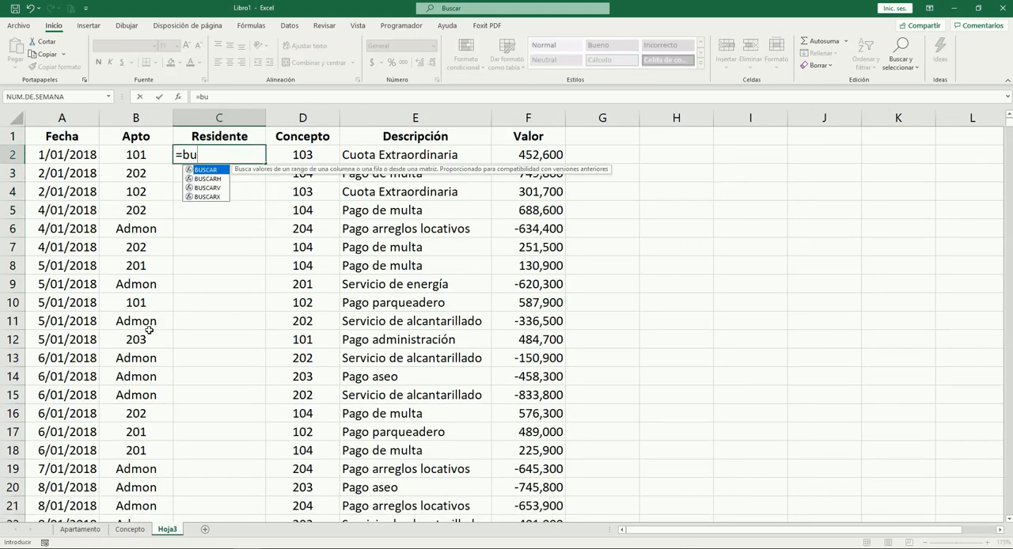
{"action": "key", "text": "Down"}
{"action": "key", "text": "Down"}
{"action": "key", "text": "Tab"}
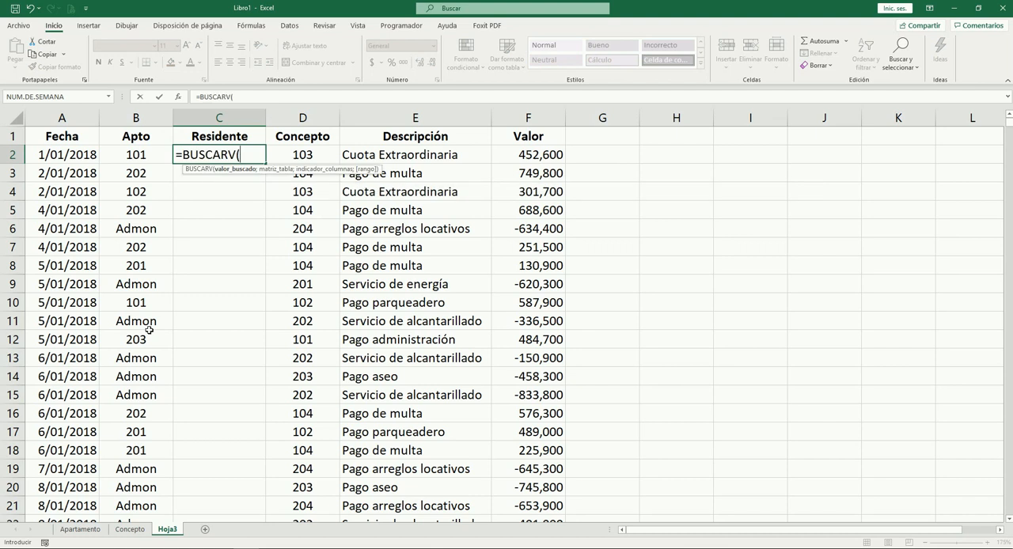
{"action": "key", "text": "Left"}
{"action": "type", "text": ";"}
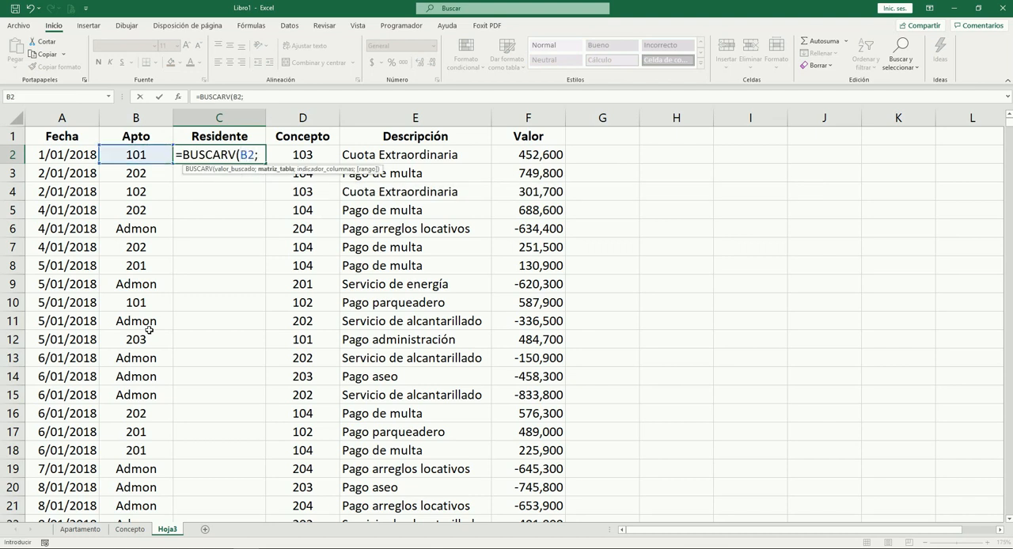
Complete the C2 lookup with Apartamento!$A$2:$C$8 as the table, column 2 and 0 for an exact match
{"action": "key", "text": "ctrl+Page_Up"}
{"action": "key", "text": "ctrl+Page_Up"}
{"action": "key", "text": "Up"}
{"action": "key", "text": "Down"}
{"action": "key", "text": "ctrl+shift+Down"}
{"action": "key", "text": "ctrl+shift+Right"}
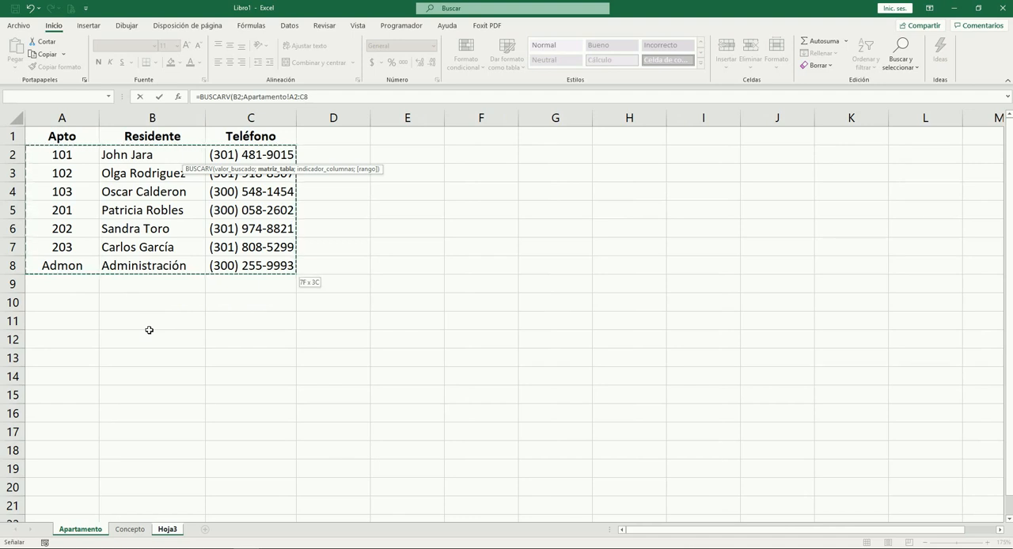
{"action": "key", "text": "F4"}
{"action": "type", "text": ";"}
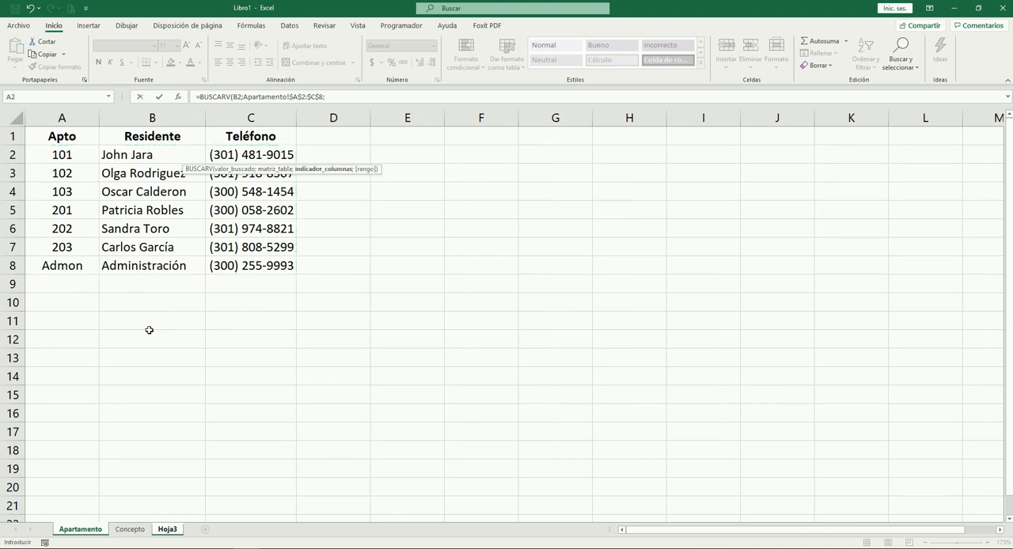
{"action": "type", "text": "2;0"}
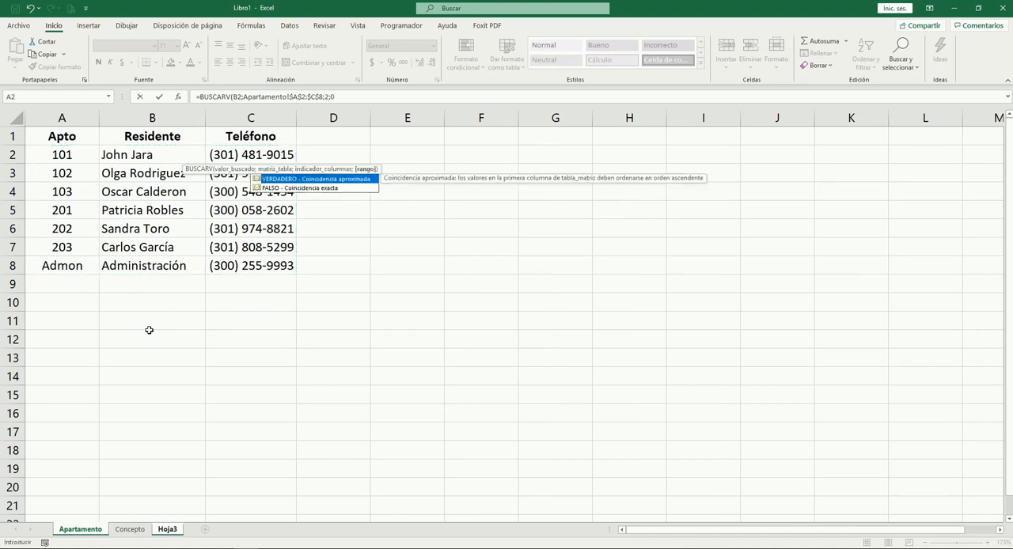
{"action": "type", "text": ")"}
{"action": "key", "text": "ctrl+Return"}
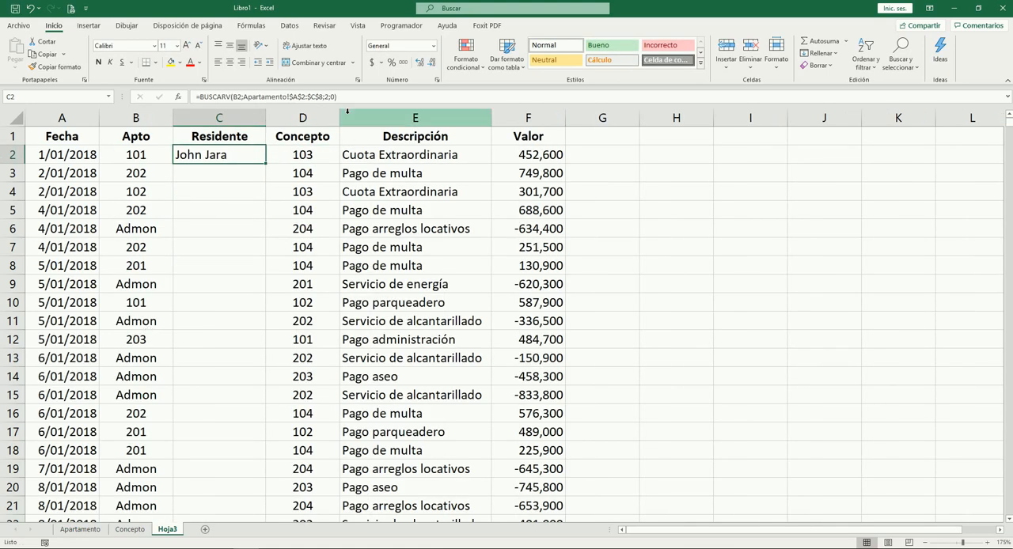
Copy the Residente lookup formula from C2 down through C1001
{"action": "key", "text": "ctrl+c"}
{"action": "key", "text": "Left"}
{"action": "key", "text": "ctrl+Down"}
{"action": "key", "text": "Right"}
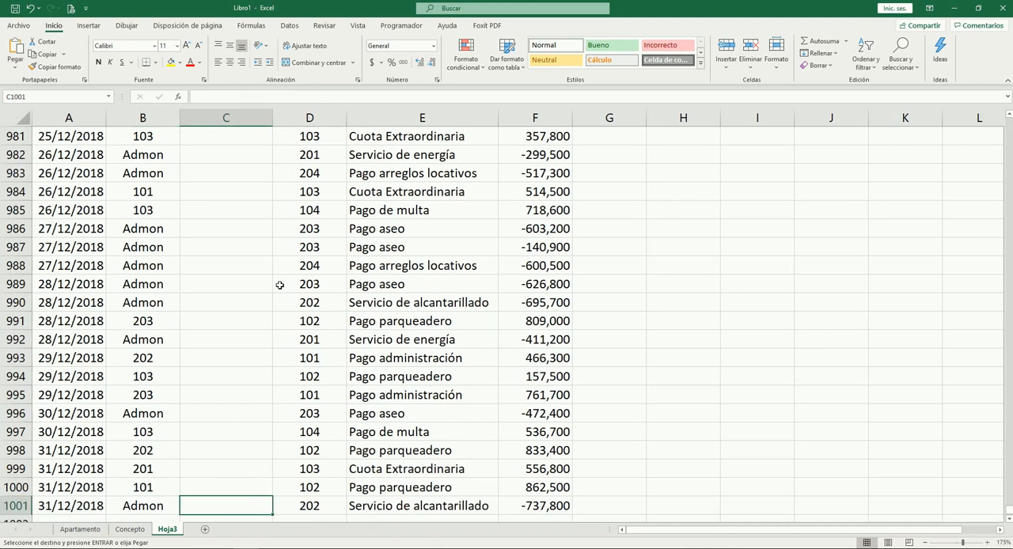
{"action": "key", "text": "ctrl+shift+Up"}
{"action": "key", "text": "ctrl+v"}
{"action": "left_click", "coordinate": [280, 284]}
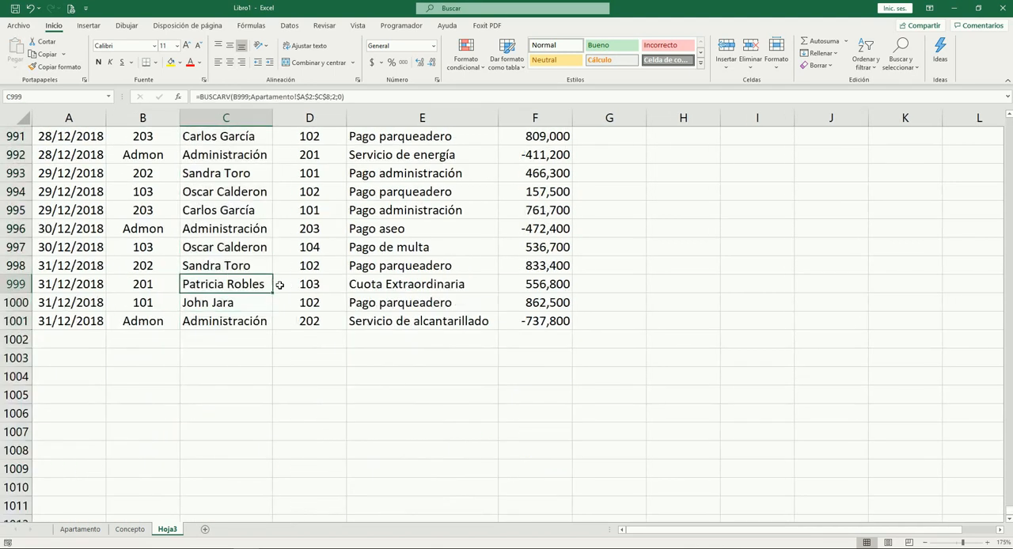
Fit the width of the whole Residente column to its contents
{"action": "key", "text": "ctrl+Up"}
{"action": "key", "text": "Down"}
{"action": "key", "text": "Down"}
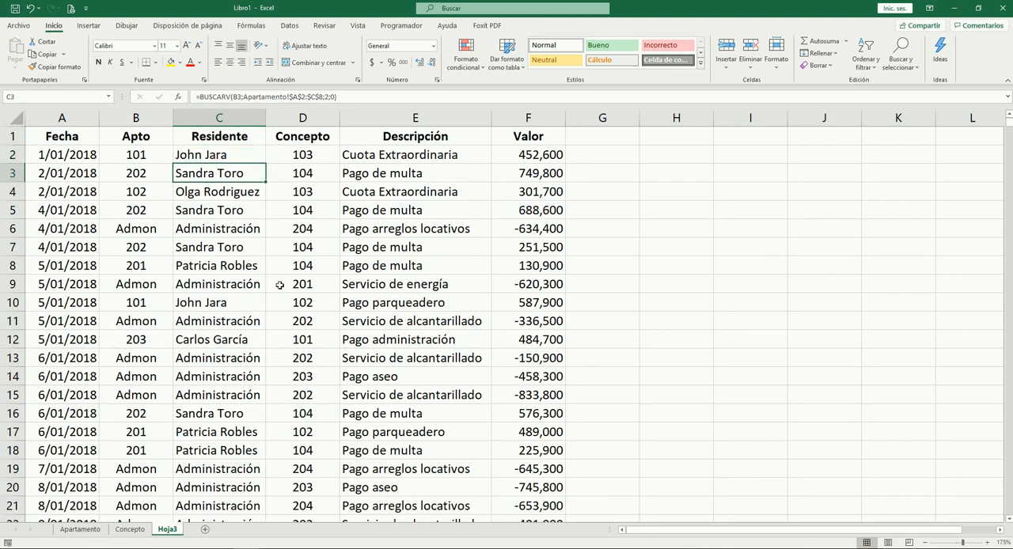
{"action": "key", "text": "ctrl+space"}
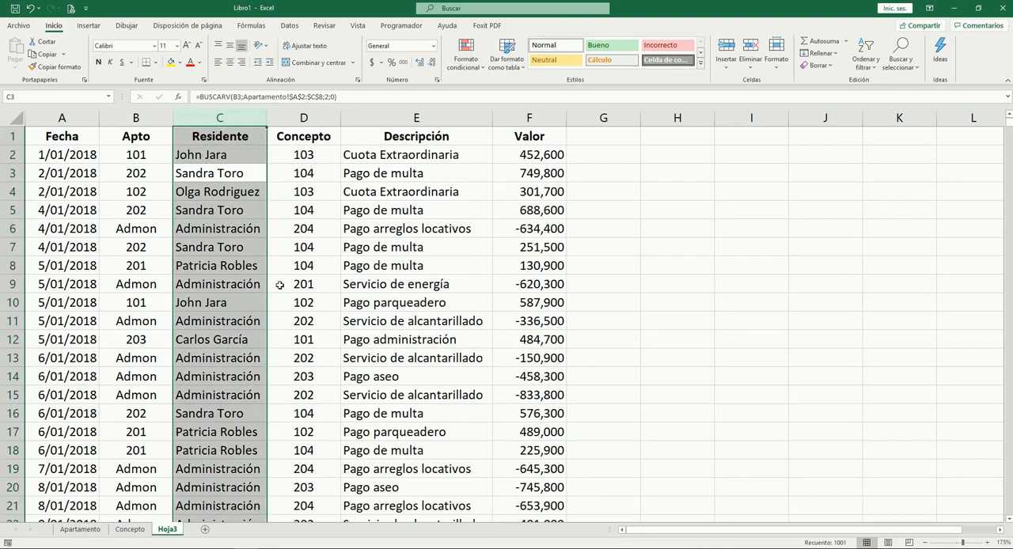
Check the Apto, Residente, Descripción and Valor entries against each other from the first records down to the last ones
{"action": "key", "text": "Down"}
{"action": "key", "text": "Down"}
{"action": "key", "text": "Down"}
{"action": "key", "text": "Up"}
{"action": "key", "text": "Up"}
{"action": "key", "text": "Down"}
{"action": "key", "text": "Left"}
{"action": "key", "text": "Right"}
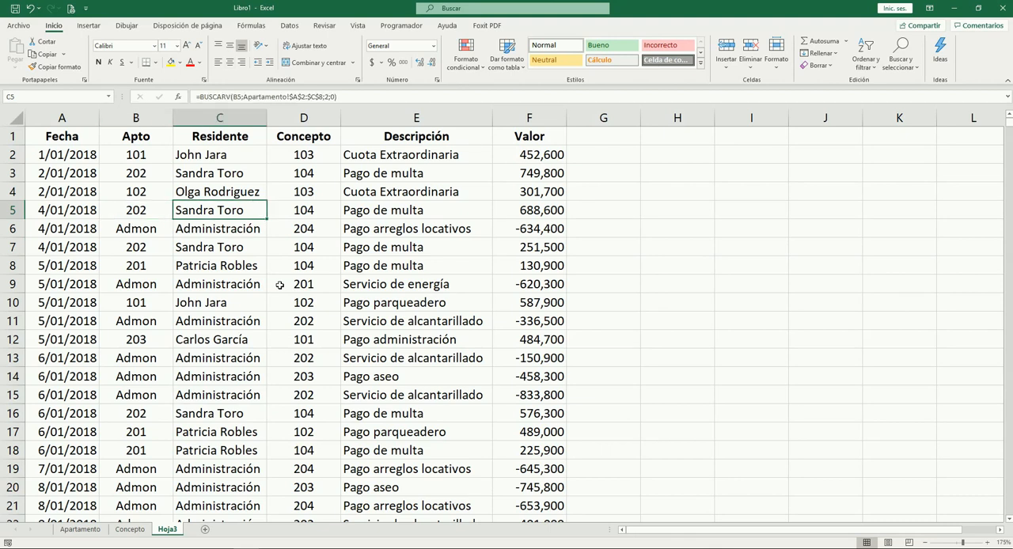
{"action": "key", "text": "Left"}
{"action": "key", "text": "Down"}
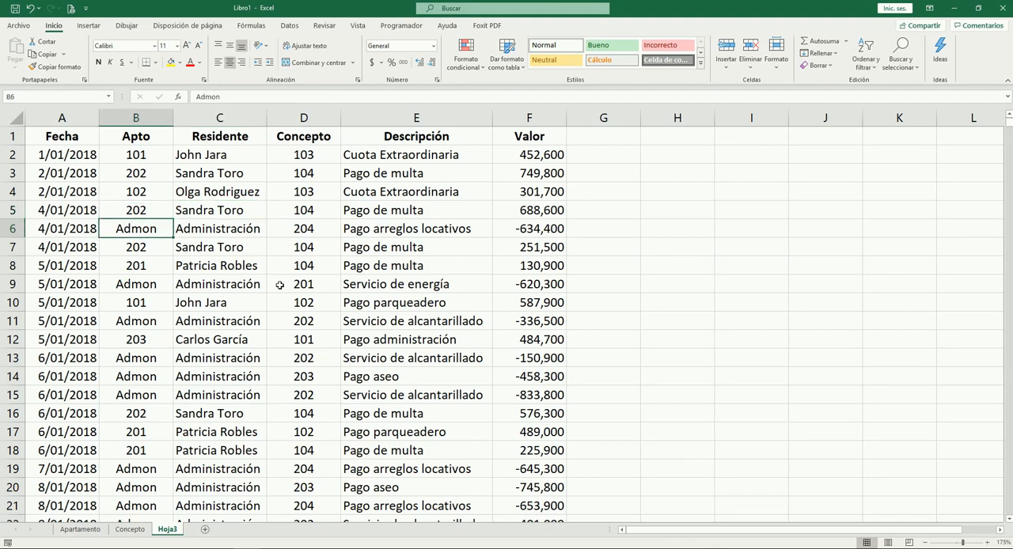
{"action": "key", "text": "Right"}
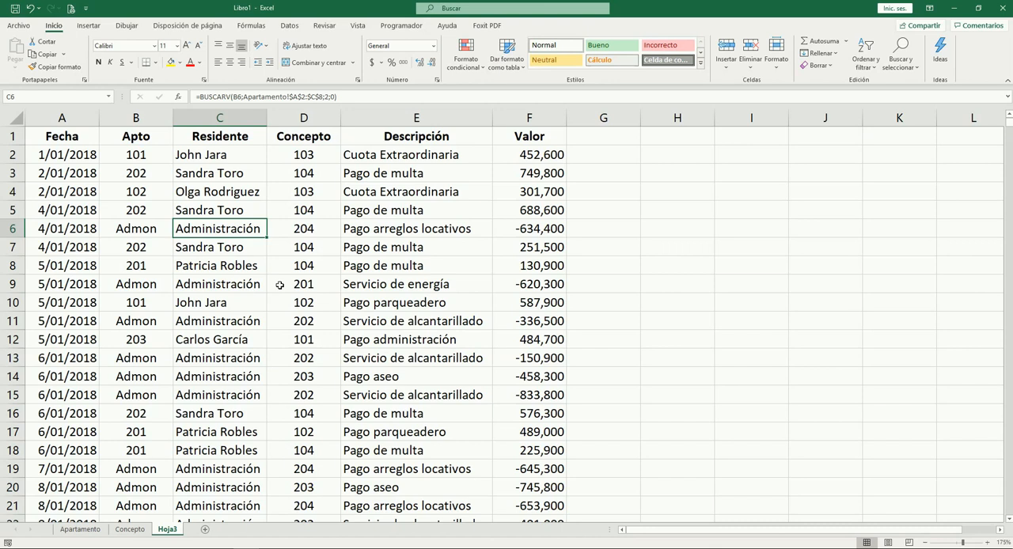
{"action": "key", "text": "Left"}
{"action": "key", "text": "Down"}
{"action": "key", "text": "Down"}
{"action": "key", "text": "Down"}
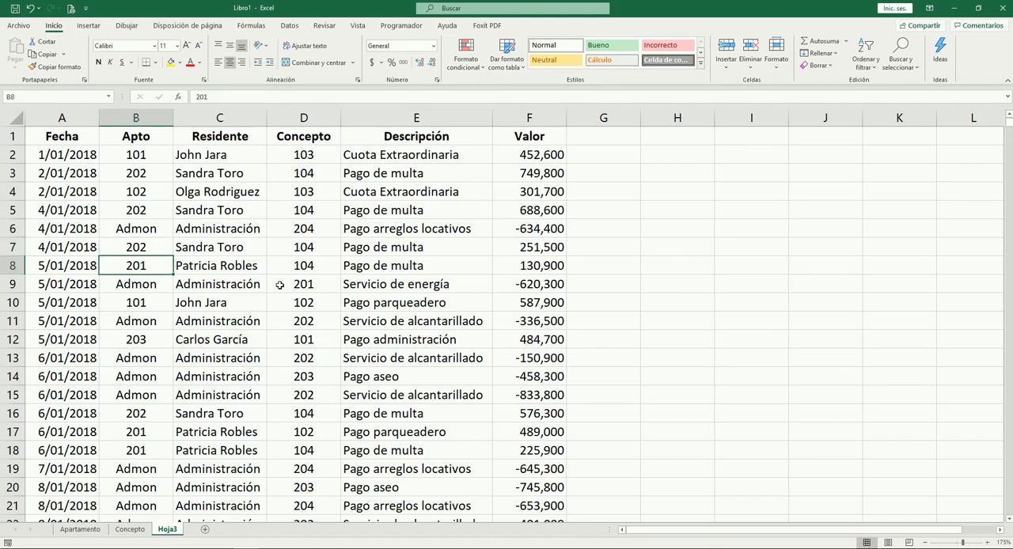
{"action": "key", "text": "Right"}
{"action": "key", "text": "Right"}
{"action": "key", "text": "Right"}
{"action": "key", "text": "Right"}
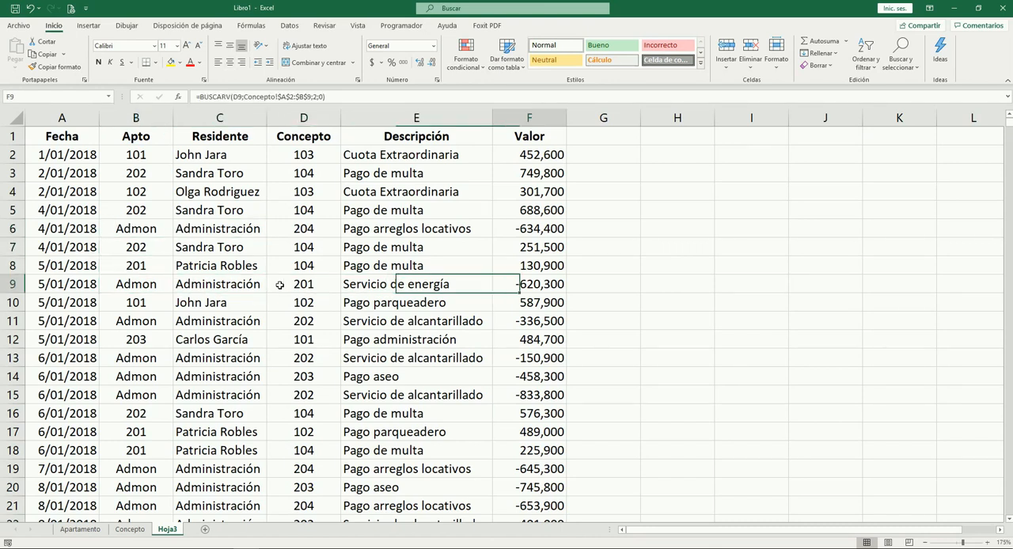
{"action": "key", "text": "Left"}
{"action": "key", "text": "Left"}
{"action": "key", "text": "Left"}
{"action": "key", "text": "Left"}
{"action": "key", "text": "Down"}
{"action": "key", "text": "Down"}
{"action": "key", "text": "Right"}
{"action": "key", "text": "Right"}
{"action": "key", "text": "Right"}
{"action": "key", "text": "Right"}
{"action": "key", "text": "Right"}
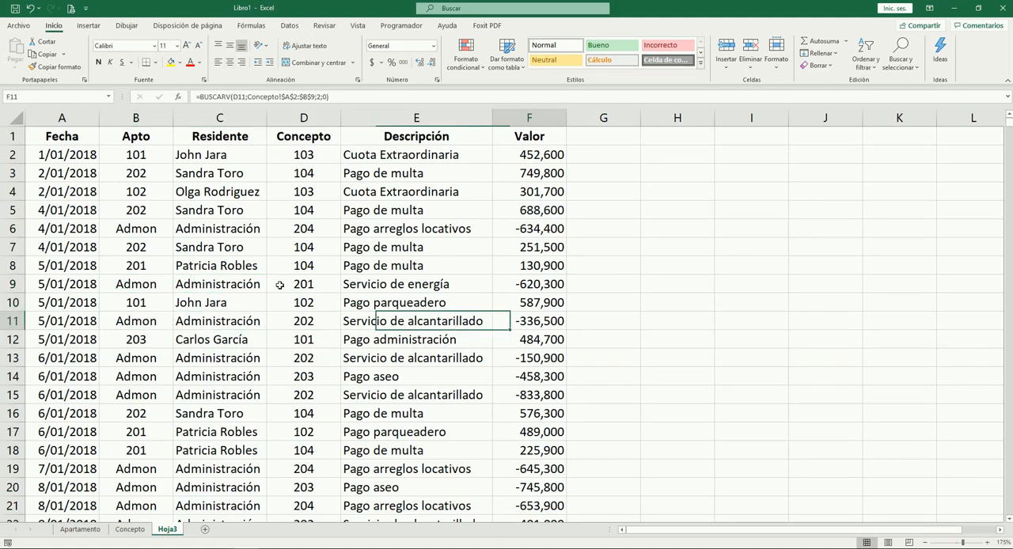
{"action": "key", "text": "Left"}
{"action": "key", "text": "Left"}
{"action": "key", "text": "Left"}
{"action": "key", "text": "Left"}
{"action": "key", "text": "Down"}
{"action": "key", "text": "Down"}
{"action": "key", "text": "Down"}
{"action": "key", "text": "Down"}
{"action": "key", "text": "Down"}
{"action": "key", "text": "Down"}
{"action": "key", "text": "Down"}
{"action": "key", "text": "Down"}
{"action": "key", "text": "Down"}
{"action": "key", "text": "Down"}
{"action": "key", "text": "Down"}
{"action": "key", "text": "Down"}
{"action": "key", "text": "Down"}
{"action": "key", "text": "Down"}
{"action": "key", "text": "Down"}
{"action": "key", "text": "Down"}
{"action": "key", "text": "Down"}
{"action": "key", "text": "Down"}
{"action": "key", "text": "Down"}
{"action": "key", "text": "Down"}
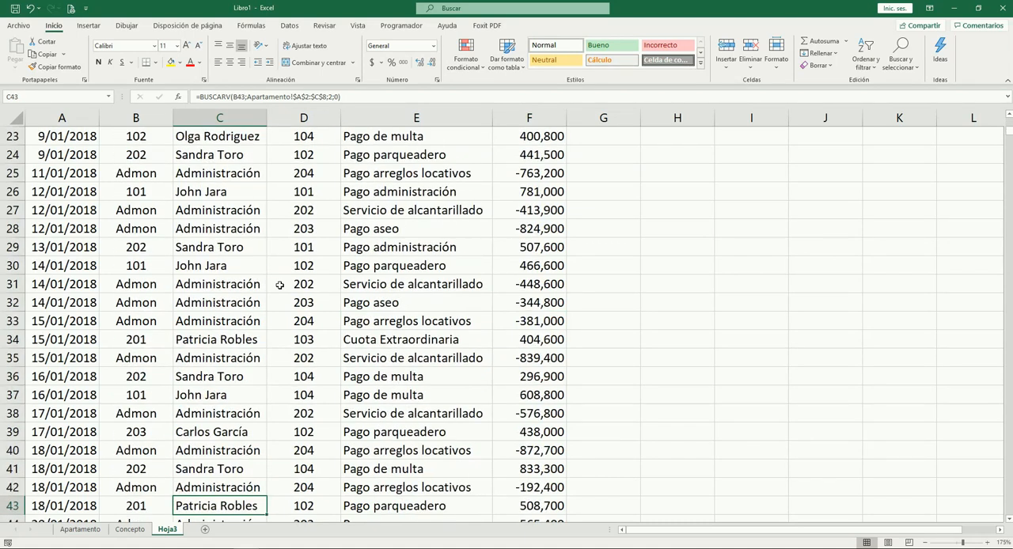
{"action": "key", "text": "ctrl+Down"}
{"action": "key", "text": "Up"}
{"action": "key", "text": "Up"}
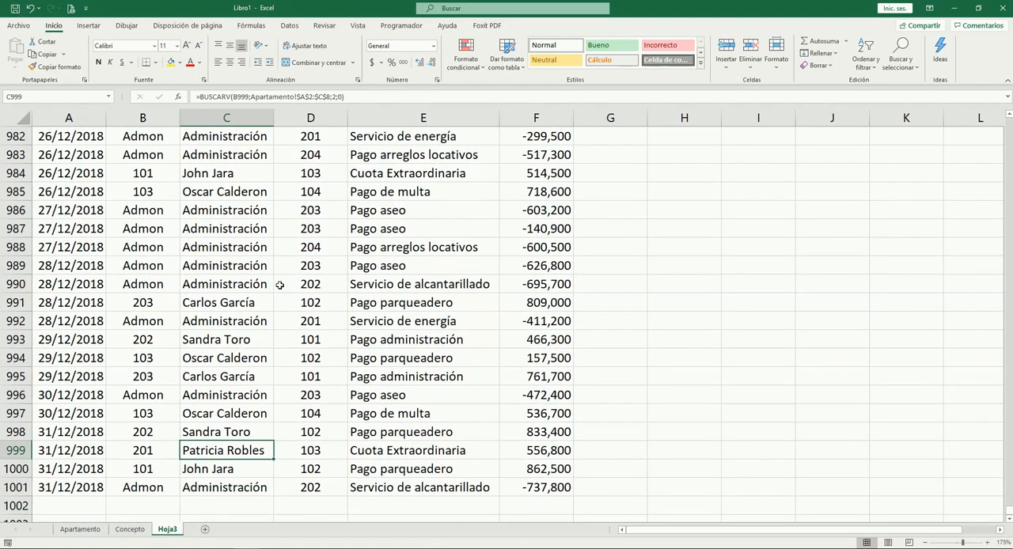
Create a pivot table from Hoja3!$A$1:$F$1001 on a new worksheet
{"action": "key", "text": "ctrl+Up"}
{"action": "key", "text": "Down"}
{"action": "key", "text": "Left"}
{"action": "key", "text": "Left"}
{"action": "key", "text": "Down"}
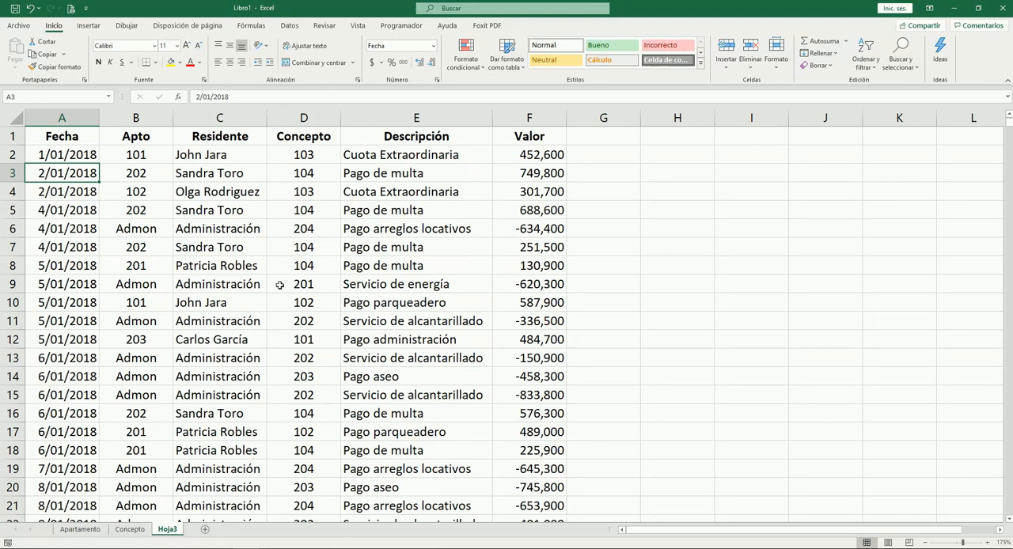
{"action": "key", "text": "Right"}
{"action": "key", "text": "Right"}
{"action": "key", "text": "Right"}
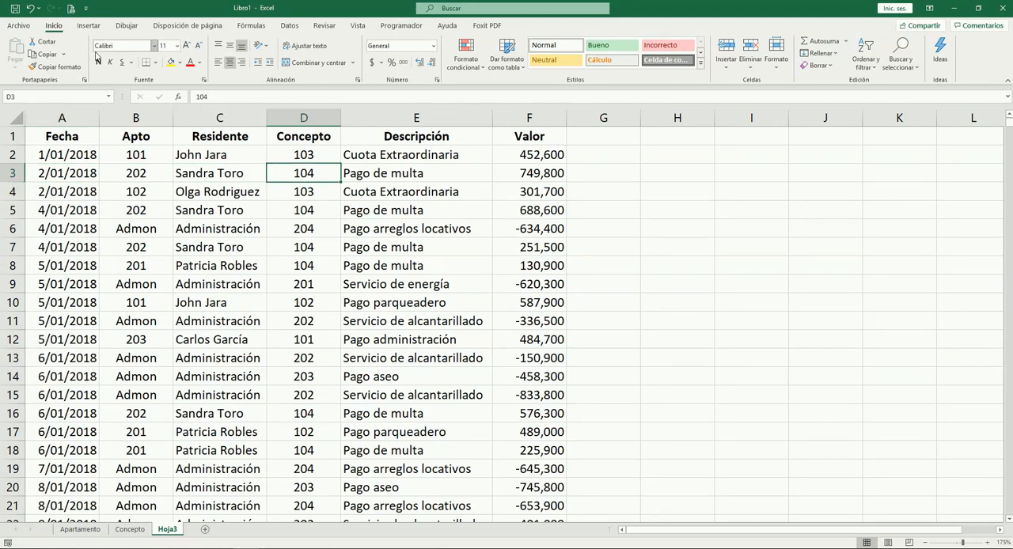
{"action": "left_click", "coordinate": [88, 25]}
{"action": "left_click", "coordinate": [17, 54]}
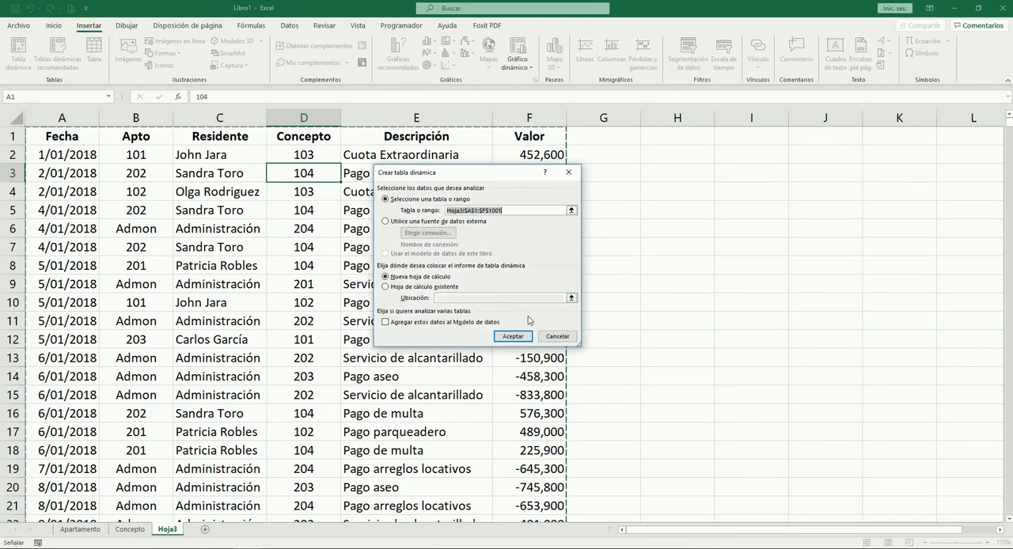
{"action": "left_click", "coordinate": [513, 336]}
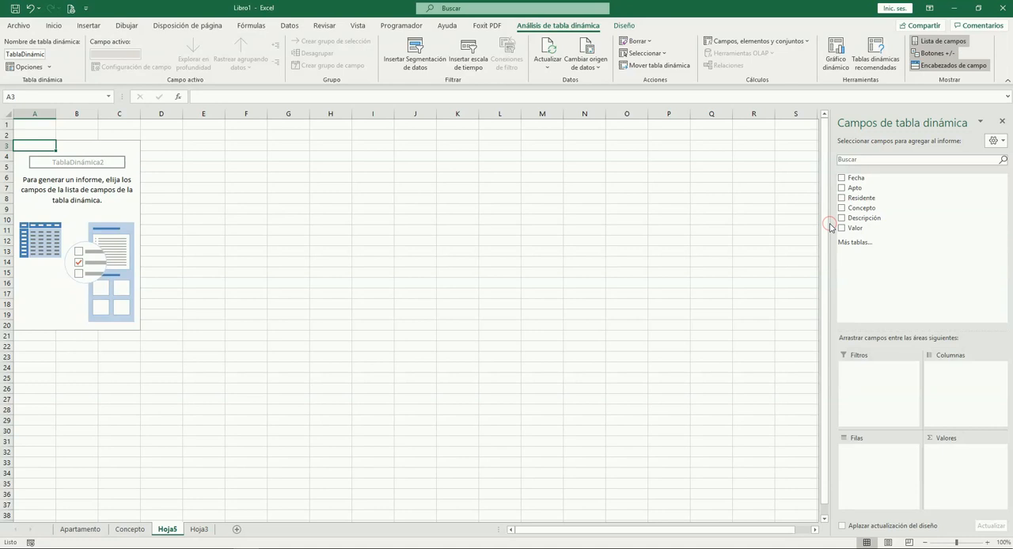
Widen the pivot field list and build the report with Fecha as rows and the sum of Valor as values
{"action": "left_click_drag", "start_coordinate": [831, 221], "coordinate": [697, 221]}
{"action": "left_click_drag", "start_coordinate": [722, 178], "coordinate": [763, 461]}
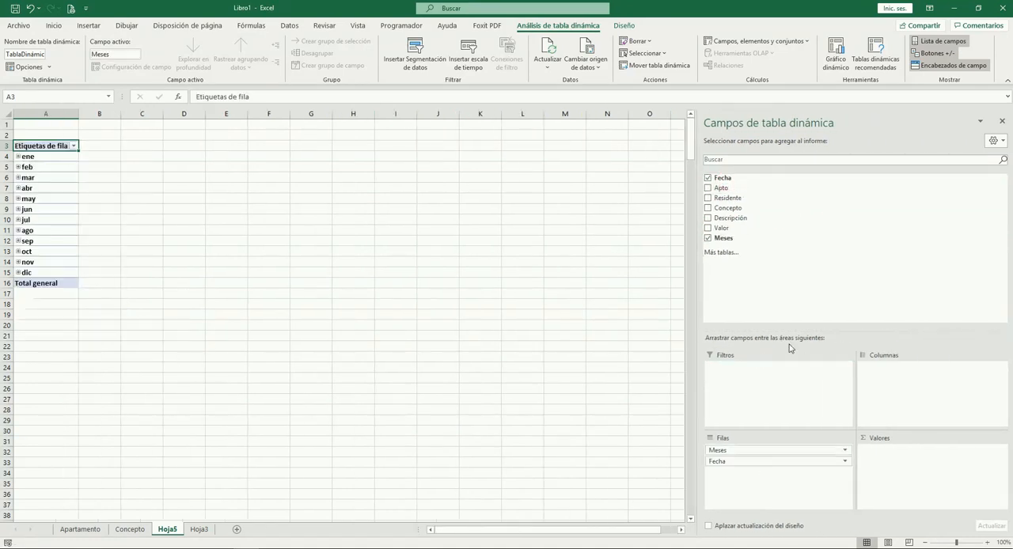
{"action": "left_click_drag", "start_coordinate": [722, 231], "coordinate": [885, 457]}
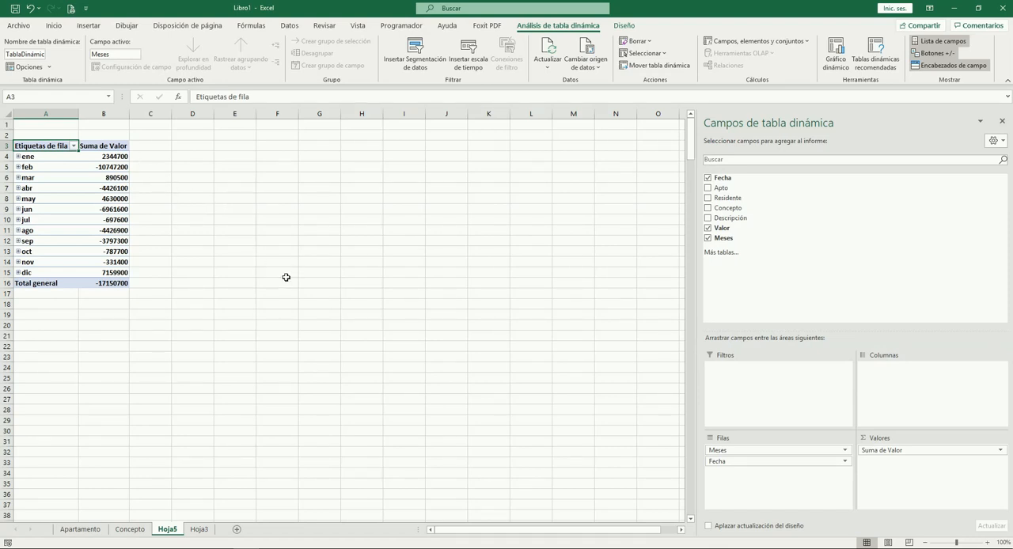
Format the pivot amounts in B4:B16 with thousands separators and no decimals
{"action": "scroll", "coordinate": [247, 251], "scroll_direction": "up", "scroll_amount": 3, "text": "ctrl"}
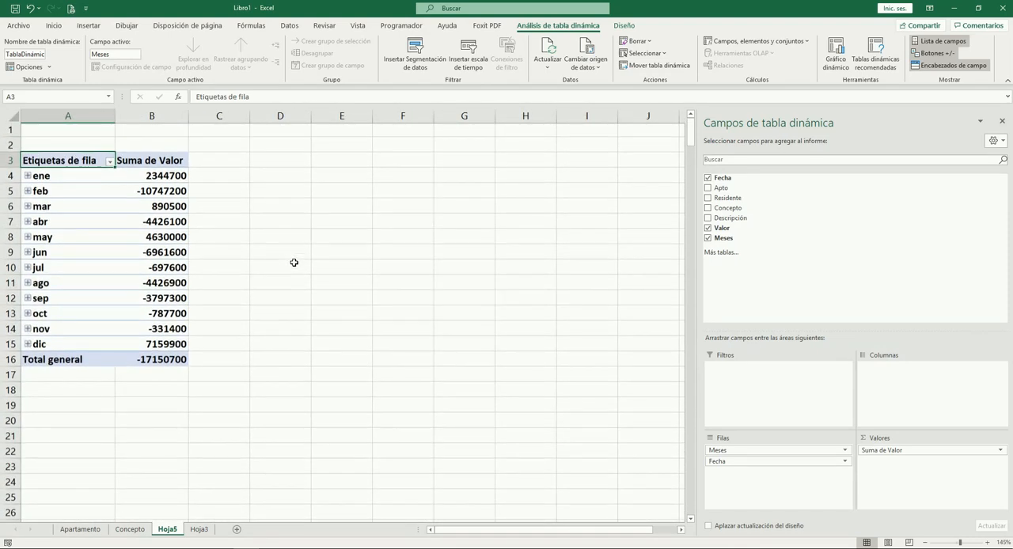
{"action": "left_click_drag", "start_coordinate": [166, 179], "coordinate": [192, 372]}
{"action": "key", "text": "ctrl+shift+1"}
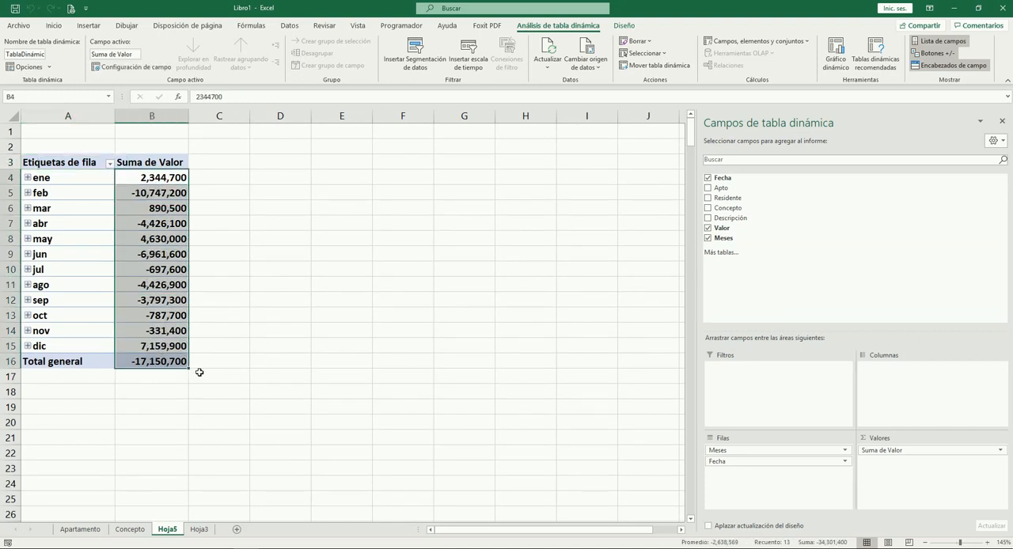
{"action": "left_click", "coordinate": [230, 285]}
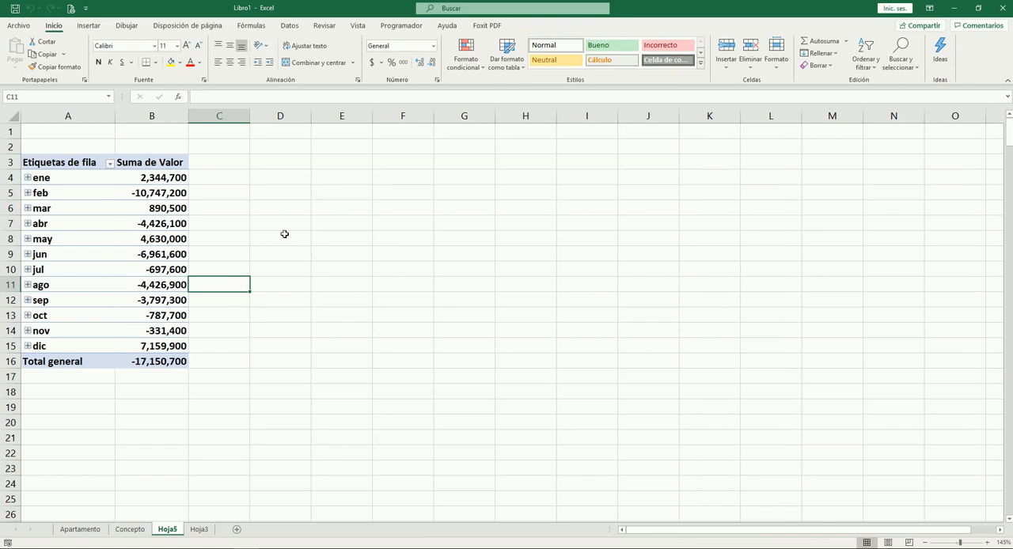
{"action": "scroll", "coordinate": [286, 237], "scroll_direction": "up", "scroll_amount": 2}
{"action": "scroll", "coordinate": [321, 247], "scroll_direction": "up", "scroll_amount": 1}
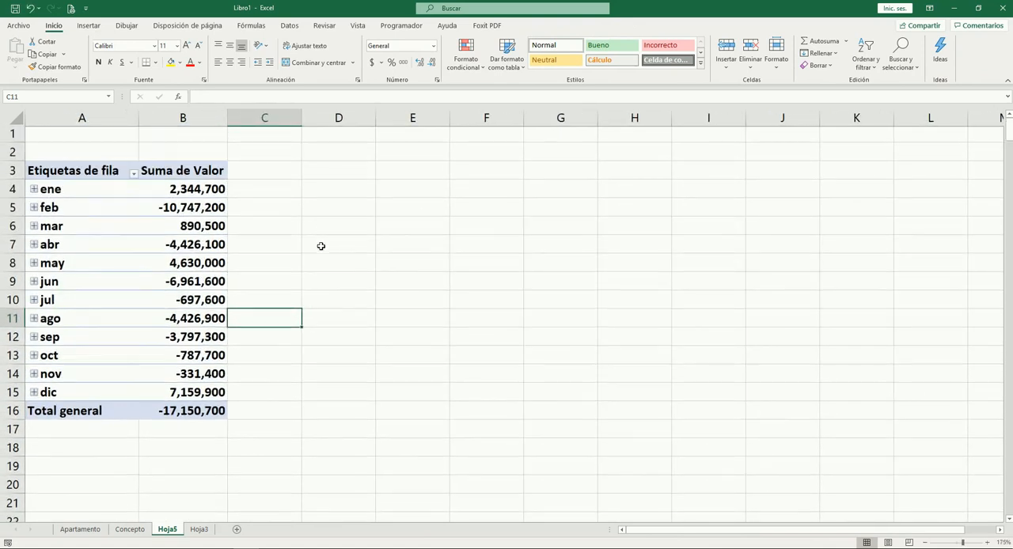
Blank out the "Etiquetas de fila" header in A3 of the pivot table
{"action": "left_click", "coordinate": [176, 175]}
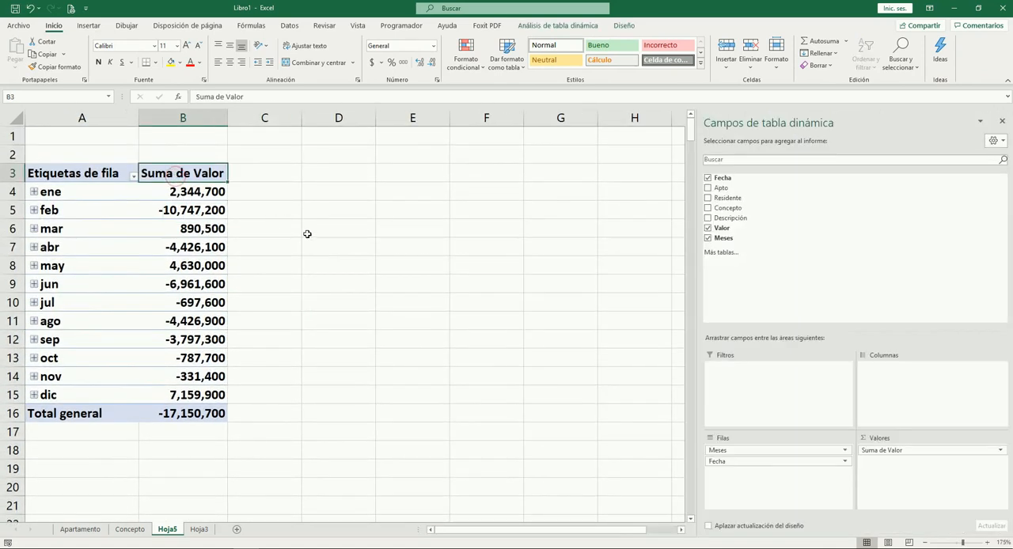
{"action": "left_click", "coordinate": [65, 169]}
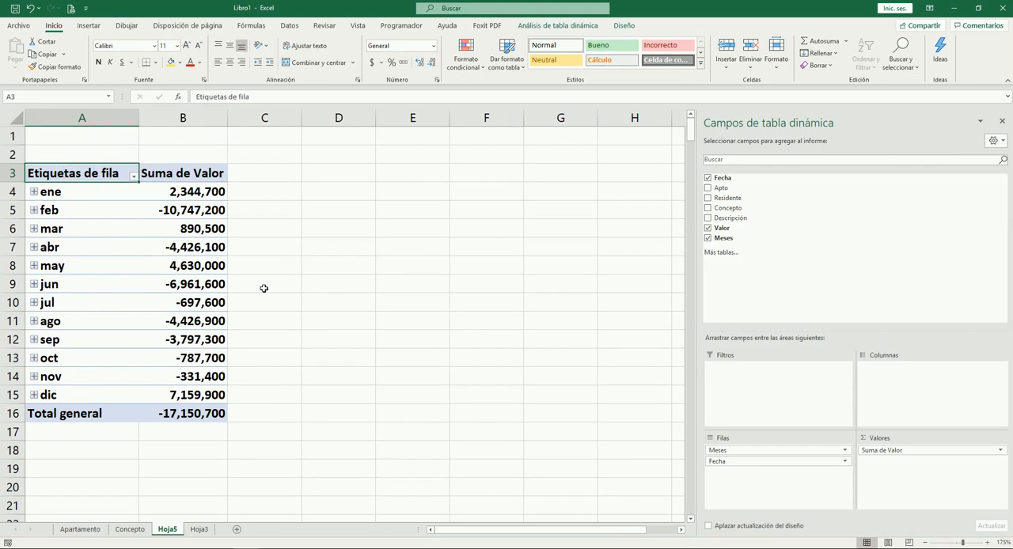
{"action": "key", "text": "F2"}
{"action": "key", "text": "BackSpace"}
{"action": "key", "text": "BackSpace"}
{"action": "key", "text": "BackSpace"}
{"action": "key", "text": "BackSpace"}
{"action": "key", "text": "BackSpace"}
{"action": "key", "text": "BackSpace"}
{"action": "key", "text": "BackSpace"}
{"action": "key", "text": "BackSpace"}
{"action": "key", "text": "BackSpace"}
{"action": "key", "text": "BackSpace"}
{"action": "key", "text": "BackSpace"}
{"action": "key", "text": "BackSpace"}
{"action": "key", "text": "BackSpace"}
{"action": "key", "text": "BackSpace"}
{"action": "key", "text": "BackSpace"}
{"action": "key", "text": "BackSpace"}
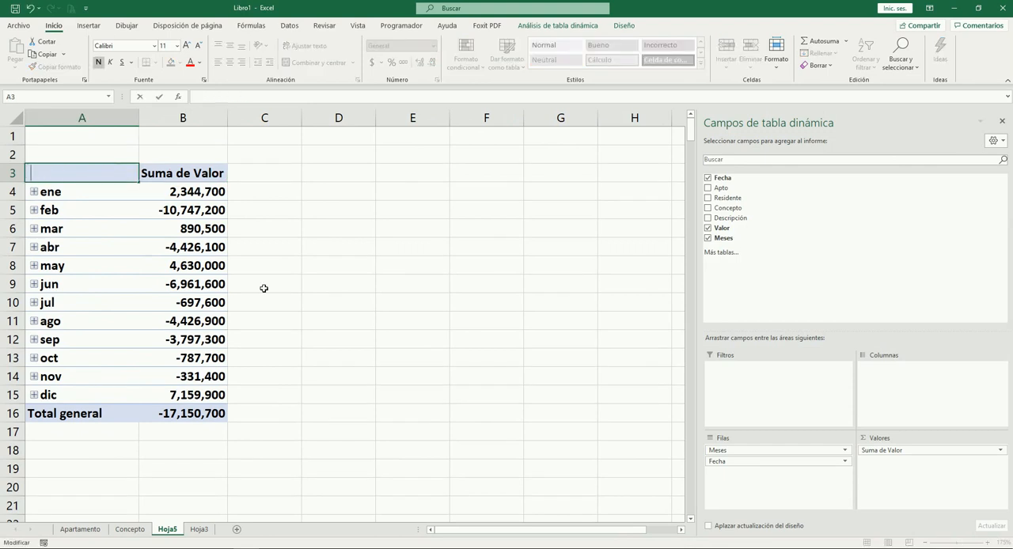
{"action": "key", "text": "Return"}
{"action": "key", "text": "Down"}
{"action": "key", "text": "Down"}
{"action": "key", "text": "Down"}
{"action": "key", "text": "Down"}
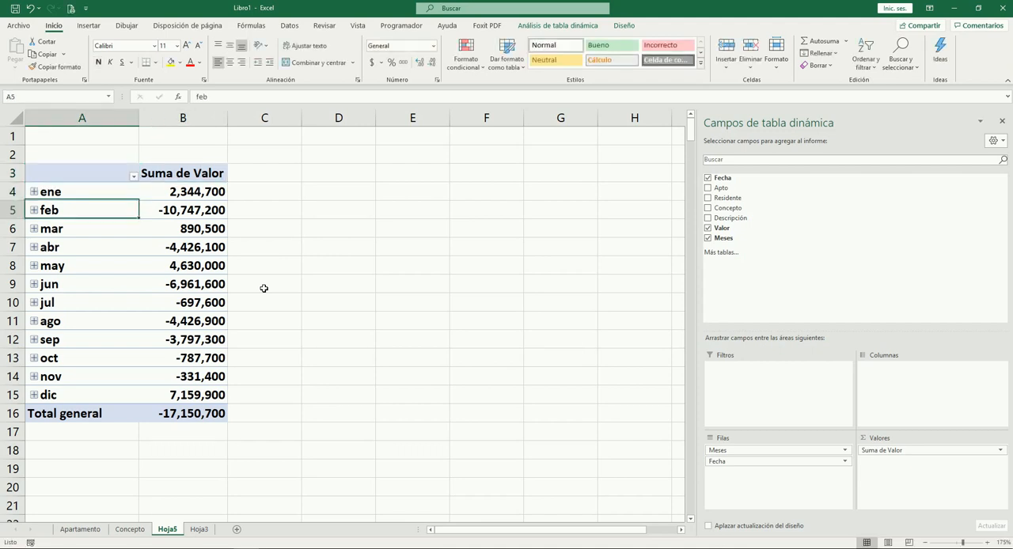
Examine the monthly Valor sums in B4:B15 of the pivot table, ending on the January amount
{"action": "key", "text": "Right"}
{"action": "key", "text": "Right"}
{"action": "key", "text": "Right"}
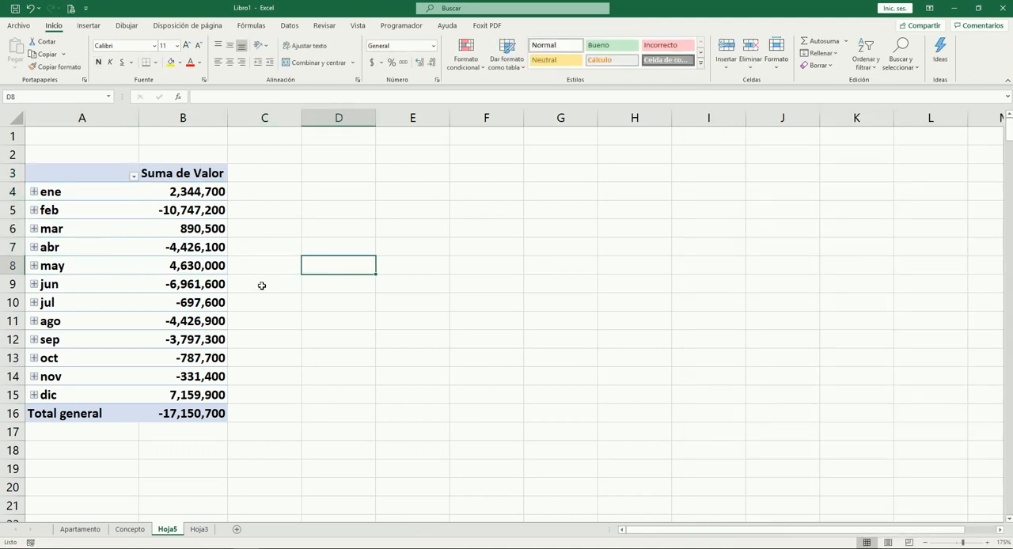
{"action": "left_click", "coordinate": [186, 192]}
{"action": "key", "text": "shift+Down"}
{"action": "key", "text": "shift+Down"}
{"action": "key", "text": "shift+Down"}
{"action": "key", "text": "shift+Down"}
{"action": "key", "text": "shift+Down"}
{"action": "key", "text": "shift+Down"}
{"action": "key", "text": "shift+Down"}
{"action": "key", "text": "shift+Down"}
{"action": "key", "text": "shift+Down"}
{"action": "key", "text": "shift+Down"}
{"action": "key", "text": "shift+Down"}
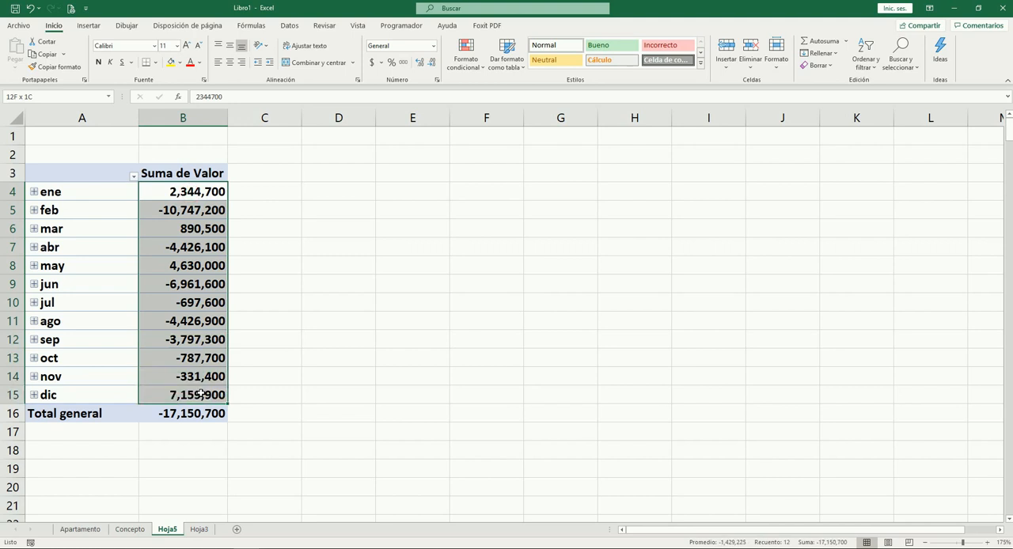
{"action": "left_click", "coordinate": [101, 63]}
{"action": "left_click", "coordinate": [303, 301]}
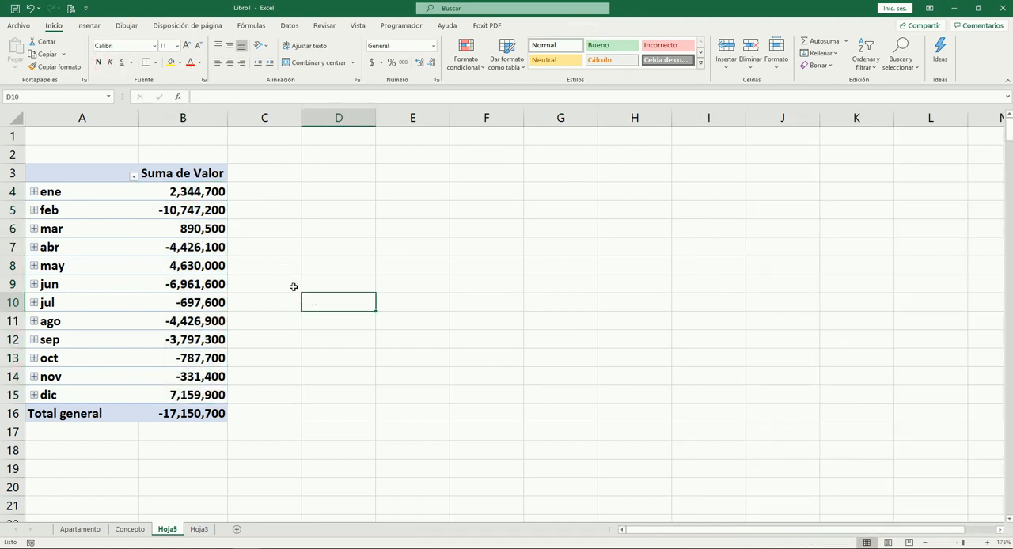
{"action": "scroll", "coordinate": [288, 266], "scroll_direction": "up", "scroll_amount": 1}
{"action": "left_click", "coordinate": [222, 239]}
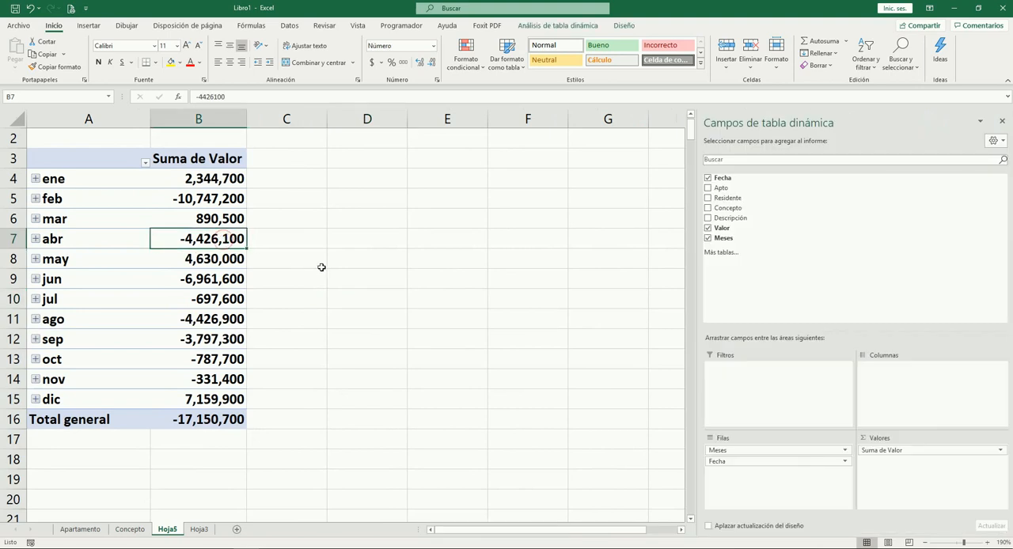
{"action": "scroll", "coordinate": [324, 237], "scroll_direction": "down", "scroll_amount": 1}
{"action": "scroll", "coordinate": [295, 240], "scroll_direction": "up", "scroll_amount": 2}
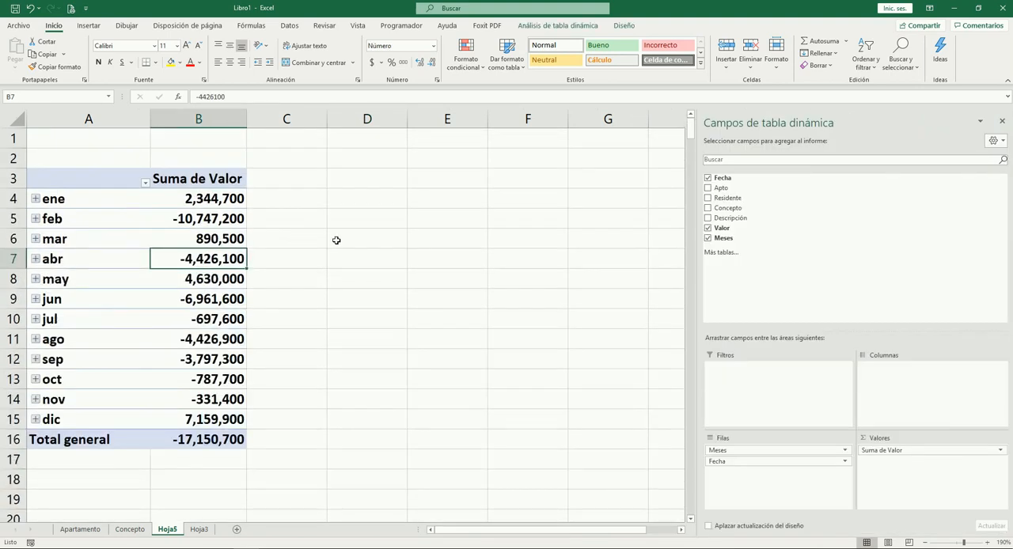
{"action": "scroll", "coordinate": [334, 241], "scroll_direction": "down", "scroll_amount": 1}
{"action": "scroll", "coordinate": [305, 243], "scroll_direction": "down", "scroll_amount": 1}
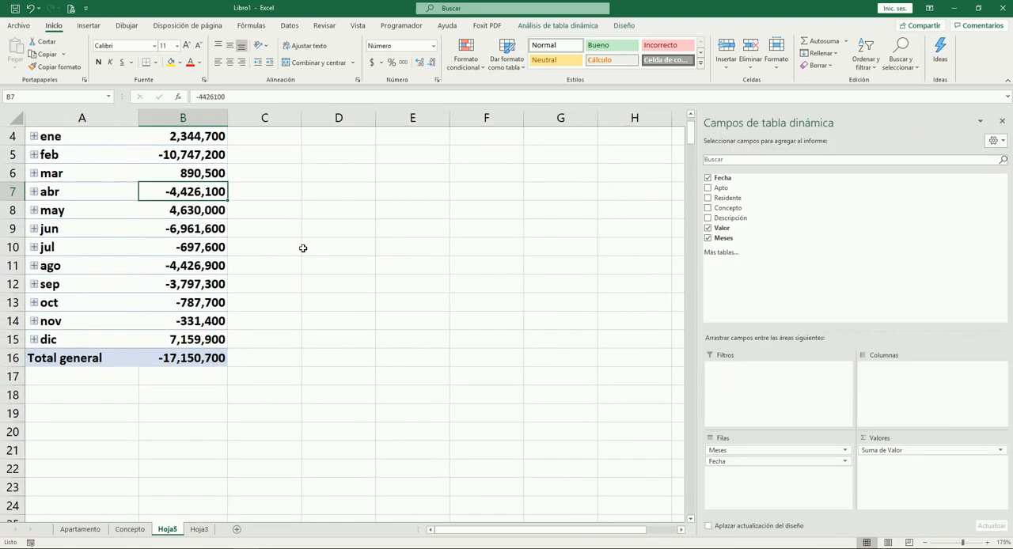
{"action": "scroll", "coordinate": [309, 245], "scroll_direction": "up", "scroll_amount": 1}
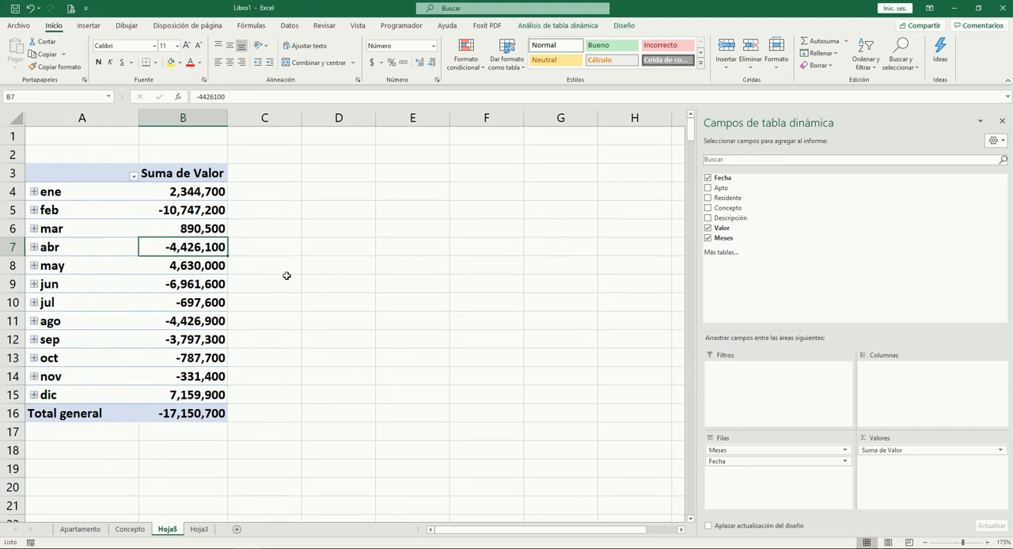
{"action": "left_click", "coordinate": [183, 192]}
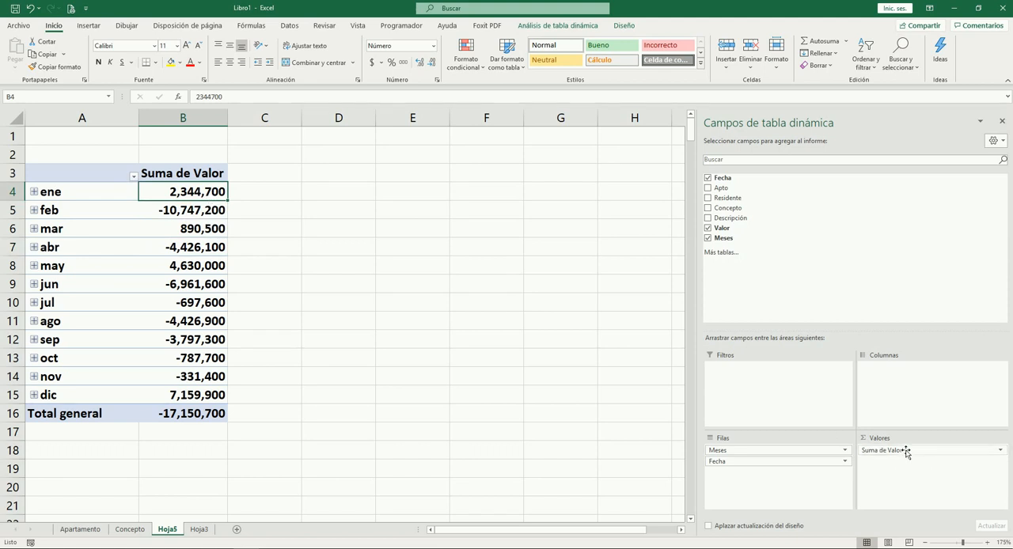
Rename the Hoja3 sheet as Detalle
{"action": "left_click", "coordinate": [197, 529]}
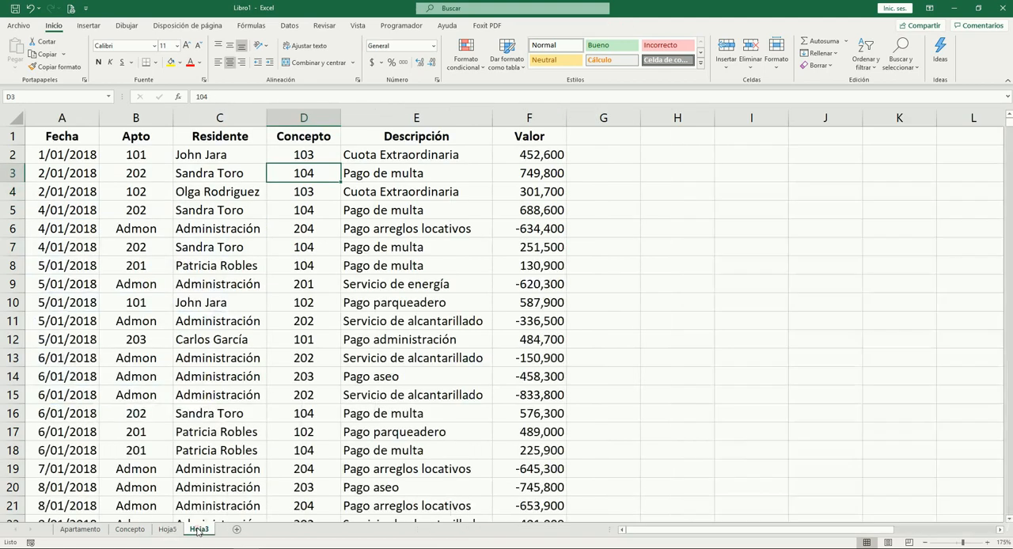
{"action": "double_click", "coordinate": [198, 529]}
{"action": "type", "text": "Detalle"}
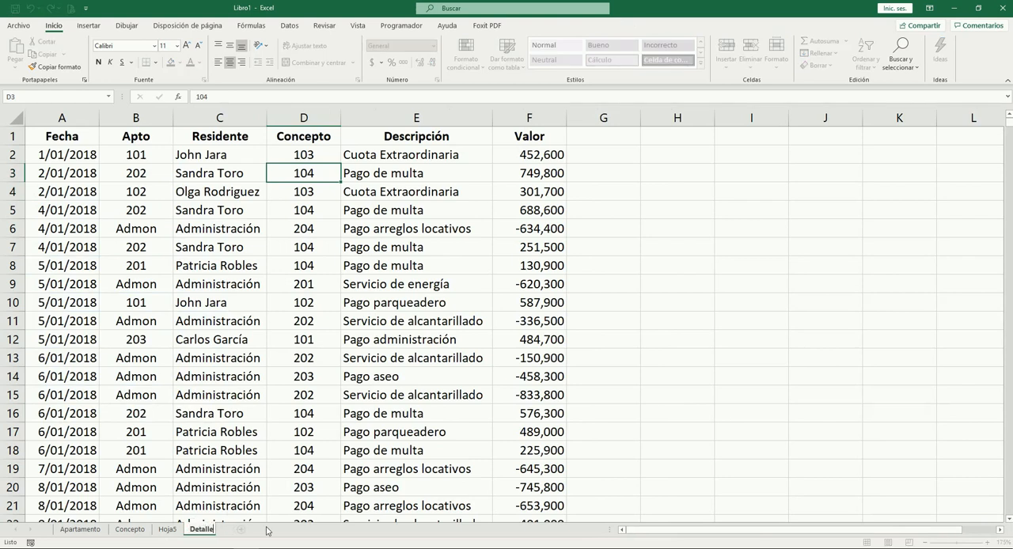
{"action": "key", "text": "Return"}
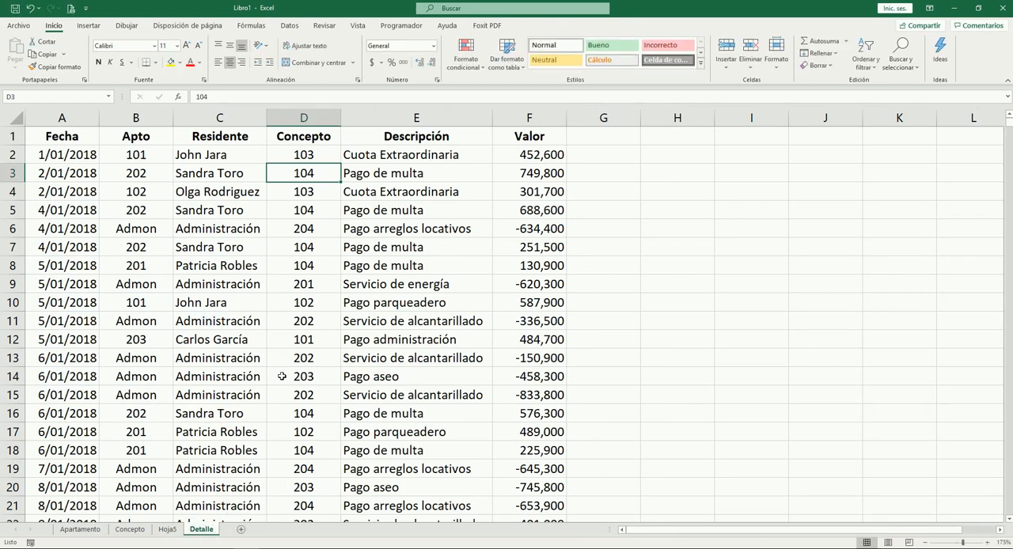
Look across the first record on Detalle and select the Valor amounts F2:F18 to check their sum
{"action": "left_click", "coordinate": [535, 158]}
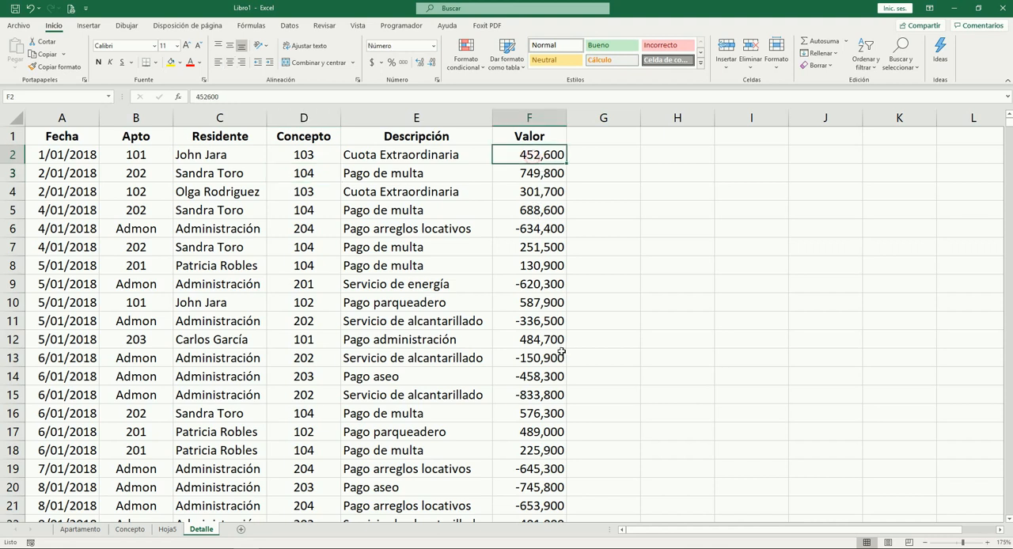
{"action": "key", "text": "Left"}
{"action": "key", "text": "Left"}
{"action": "key", "text": "Left"}
{"action": "key", "text": "Left"}
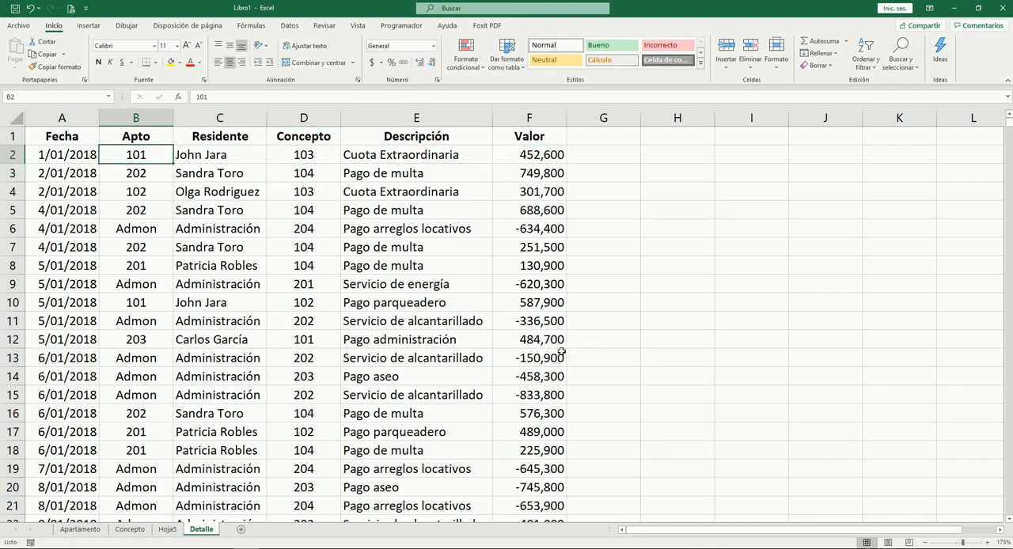
{"action": "key", "text": "Right"}
{"action": "key", "text": "Right"}
{"action": "key", "text": "Right"}
{"action": "key", "text": "Right"}
{"action": "key", "text": "Right"}
{"action": "key", "text": "Left"}
{"action": "key", "text": "shift+Down"}
{"action": "key", "text": "shift+Down"}
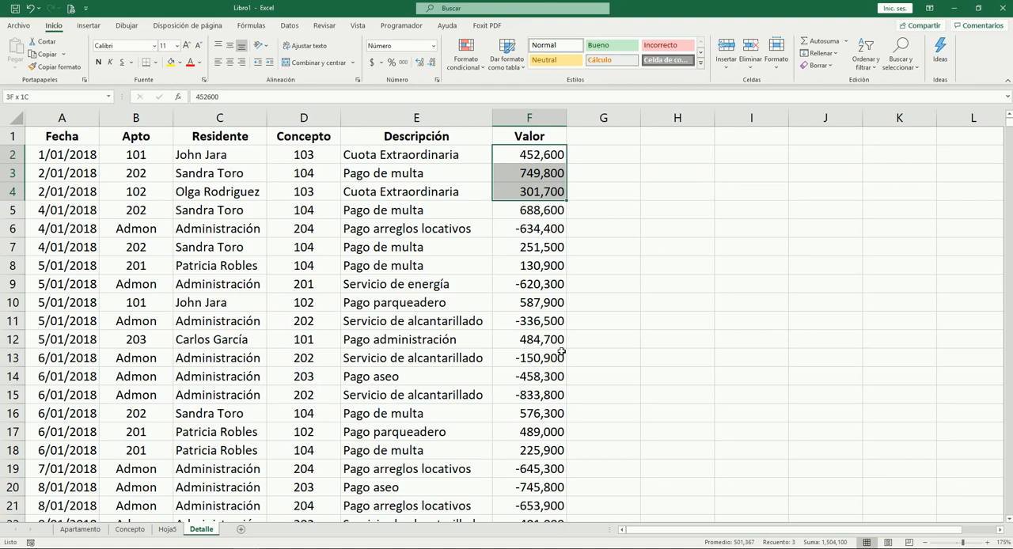
{"action": "key", "text": "shift+Down"}
{"action": "key", "text": "shift+Down"}
{"action": "key", "text": "shift+Down"}
{"action": "key", "text": "shift+Down"}
{"action": "key", "text": "shift+Down"}
{"action": "key", "text": "shift+Down"}
{"action": "key", "text": "shift+Down"}
{"action": "key", "text": "shift+Down"}
{"action": "key", "text": "shift+Down"}
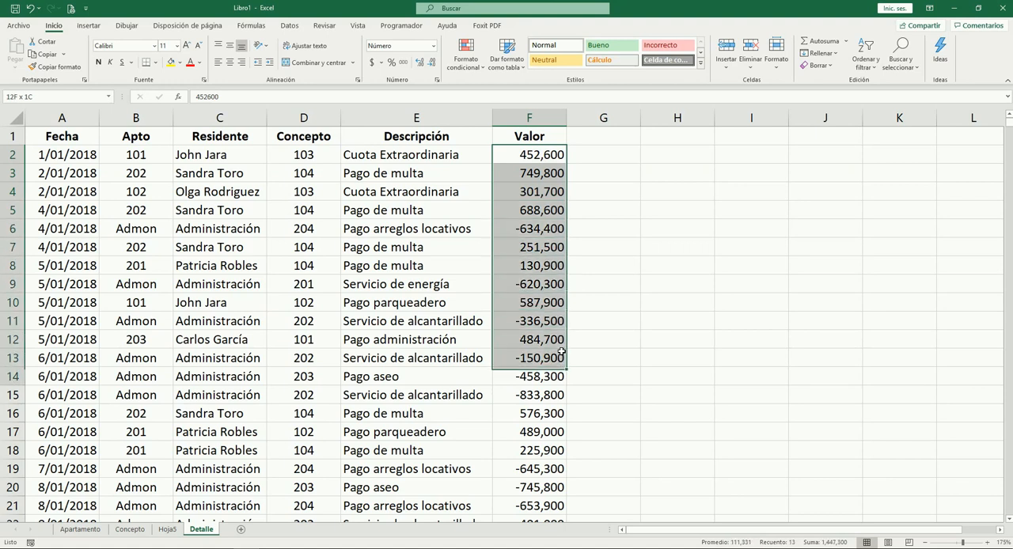
{"action": "key", "text": "shift+Down"}
{"action": "key", "text": "shift+Down"}
{"action": "key", "text": "shift+Down"}
{"action": "key", "text": "shift+Down"}
{"action": "key", "text": "shift+Down"}
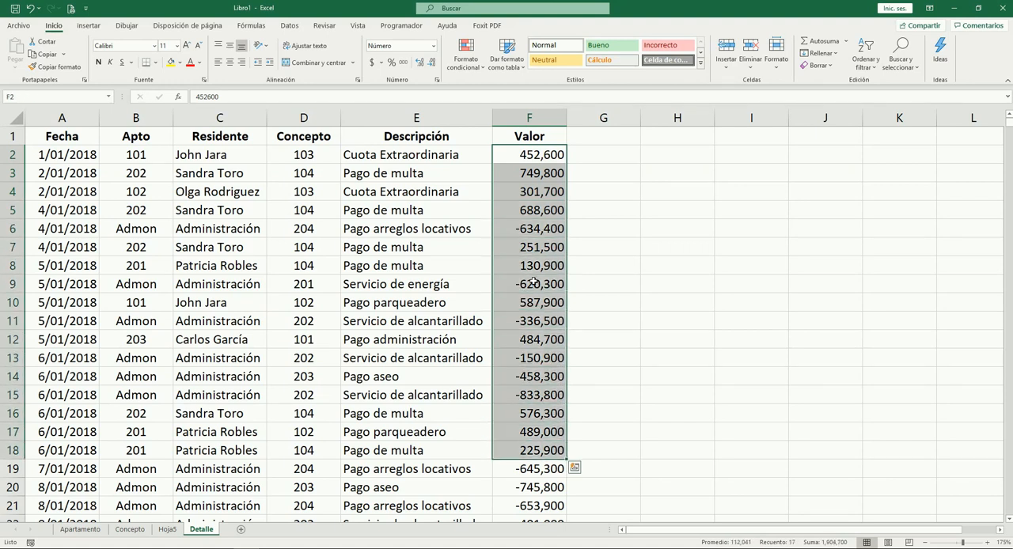
Revisit the January amount in the pivot table, and select all January Valor amounts, F2:F79, on Detalle to check their sum
{"action": "left_click", "coordinate": [166, 530]}
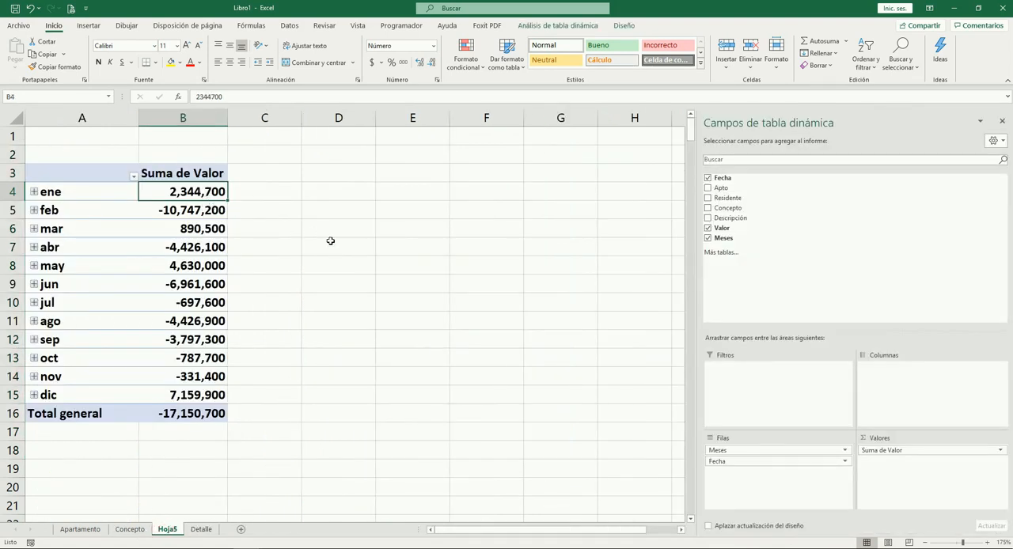
{"action": "left_click", "coordinate": [269, 192]}
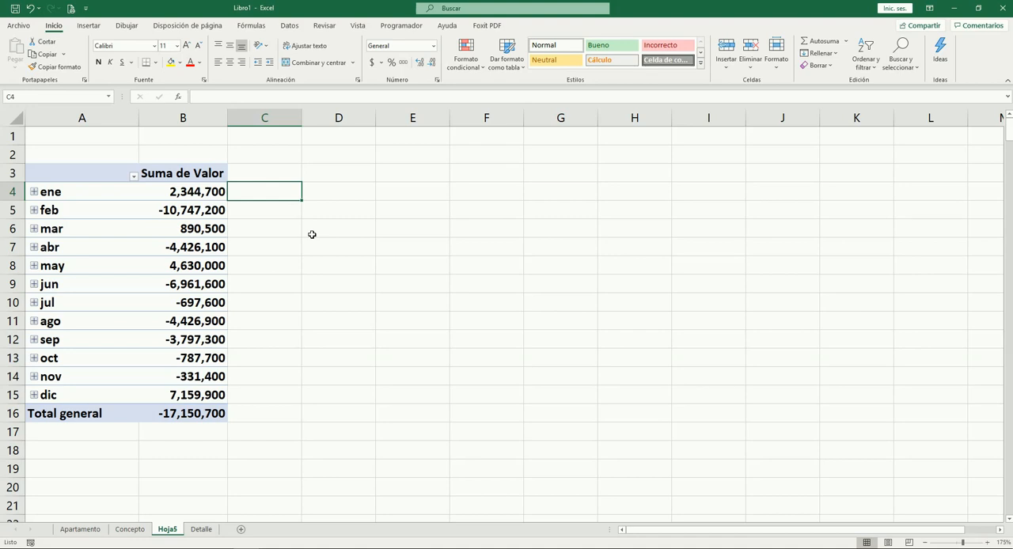
{"action": "key", "text": "Left"}
{"action": "key", "text": "ctrl+Page_Down"}
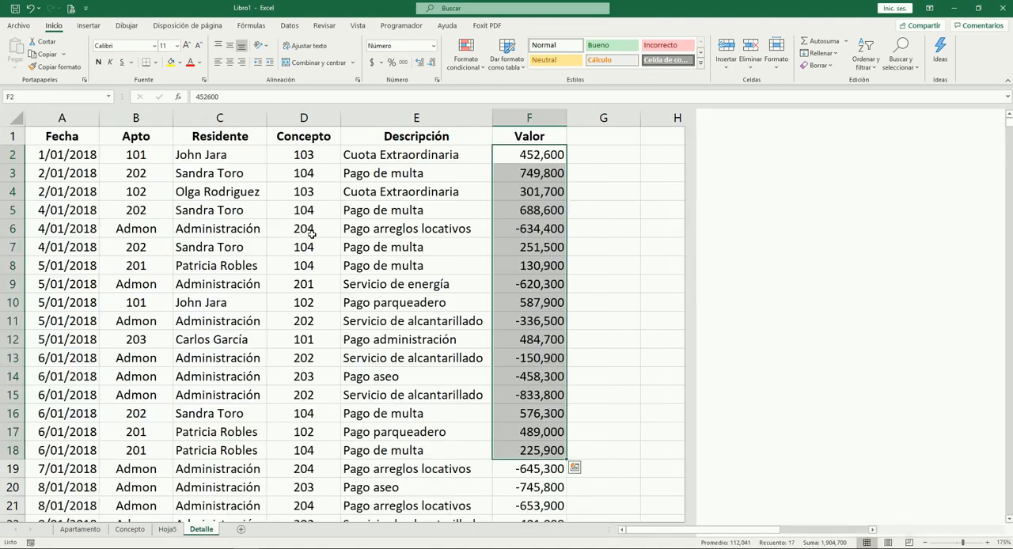
{"action": "key", "text": "Up"}
{"action": "key", "text": "Down"}
{"action": "key", "text": "shift+Down"}
{"action": "key", "text": "shift+Down"}
{"action": "key", "text": "shift+Down"}
{"action": "key", "text": "shift+Down"}
{"action": "key", "text": "shift+Down"}
{"action": "key", "text": "shift+Down"}
{"action": "key", "text": "shift+Down"}
{"action": "key", "text": "shift+Down"}
{"action": "key", "text": "shift+Down"}
{"action": "key", "text": "shift+Down"}
{"action": "key", "text": "shift+Down"}
{"action": "key", "text": "shift+Down"}
{"action": "key", "text": "shift+Down"}
{"action": "key", "text": "shift+Down"}
{"action": "key", "text": "shift+Down"}
{"action": "key", "text": "shift+Down"}
{"action": "key", "text": "shift+Down"}
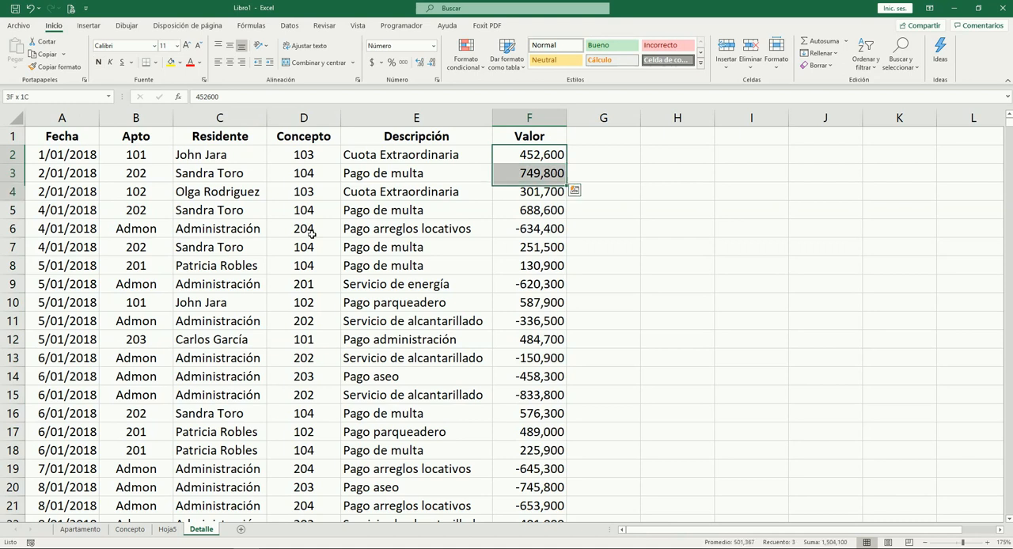
{"action": "key", "text": "shift+Down"}
{"action": "key", "text": "shift+Down"}
{"action": "key", "text": "shift+Down"}
{"action": "key", "text": "shift+Down"}
{"action": "key", "text": "shift+Down"}
{"action": "key", "text": "shift+Down"}
{"action": "key", "text": "shift+Down"}
{"action": "key", "text": "shift+Down"}
{"action": "key", "text": "shift+Down"}
{"action": "key", "text": "shift+Down"}
{"action": "key", "text": "shift+Down"}
{"action": "key", "text": "shift+Down"}
{"action": "key", "text": "shift+Down"}
{"action": "key", "text": "shift+Down"}
{"action": "key", "text": "shift+Down"}
{"action": "key", "text": "shift+Down"}
{"action": "key", "text": "shift+Down"}
{"action": "key", "text": "shift+Down"}
{"action": "key", "text": "shift+Down"}
{"action": "key", "text": "shift+Down"}
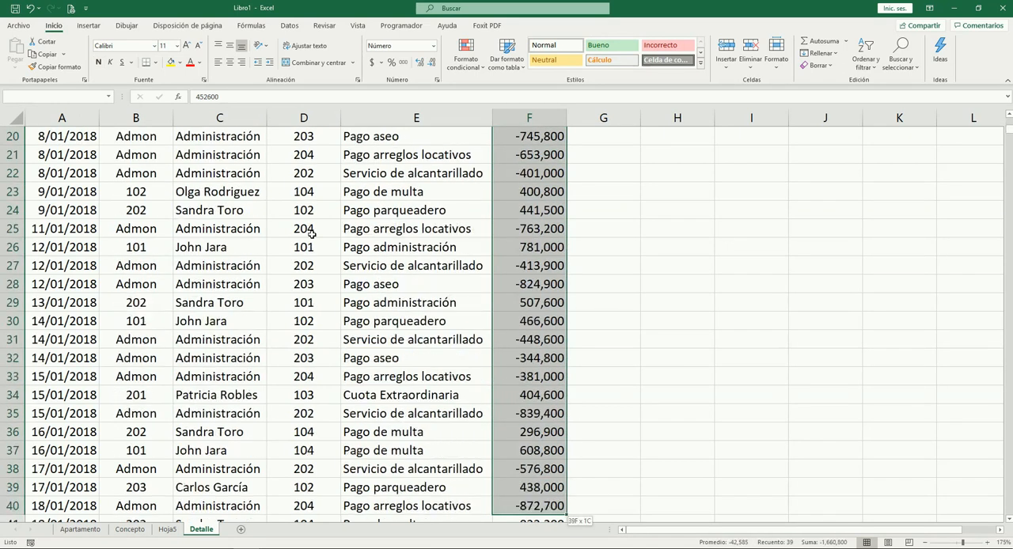
{"action": "key", "text": "shift+Down"}
{"action": "key", "text": "shift+Down"}
{"action": "key", "text": "shift+Down"}
{"action": "key", "text": "shift+Down"}
{"action": "key", "text": "shift+Down"}
{"action": "key", "text": "shift+Down"}
{"action": "key", "text": "shift+Down"}
{"action": "key", "text": "shift+Down"}
{"action": "key", "text": "shift+Down"}
{"action": "key", "text": "shift+Down"}
{"action": "key", "text": "shift+Down"}
{"action": "key", "text": "shift+Down"}
{"action": "key", "text": "shift+Down"}
{"action": "key", "text": "shift+Down"}
{"action": "key", "text": "shift+Down"}
{"action": "key", "text": "shift+Down"}
{"action": "key", "text": "shift+Down"}
{"action": "key", "text": "shift+Down"}
{"action": "key", "text": "shift+Down"}
{"action": "key", "text": "shift+Down"}
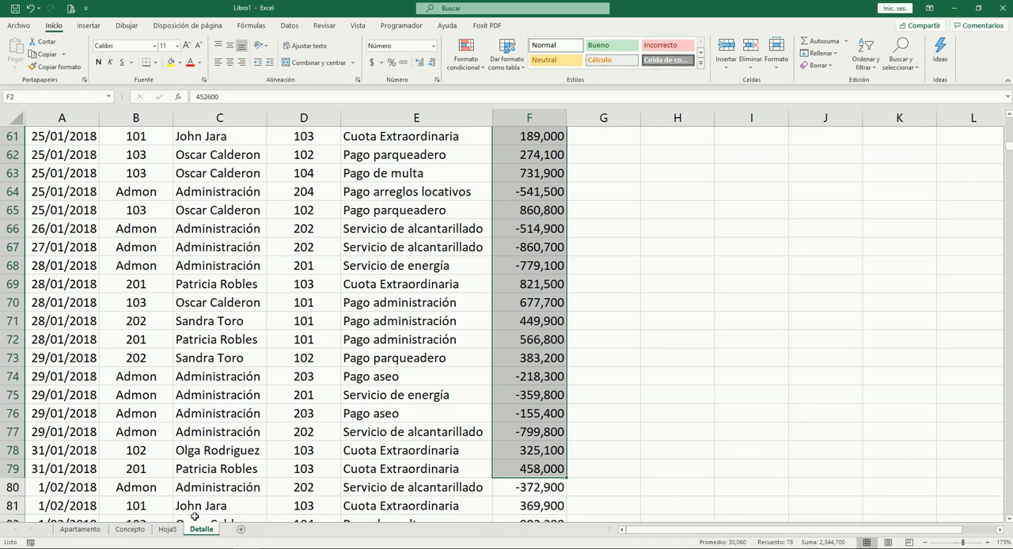
Compare the pivot table's January amount on Hoja5 with the sum of the selected January records on Detalle
{"action": "left_click", "coordinate": [167, 528]}
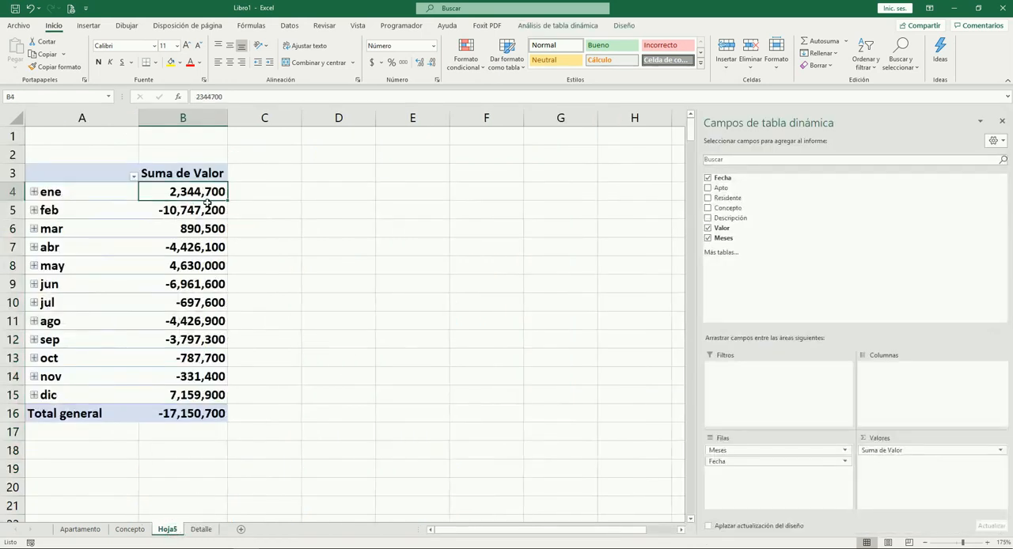
{"action": "left_click", "coordinate": [257, 197]}
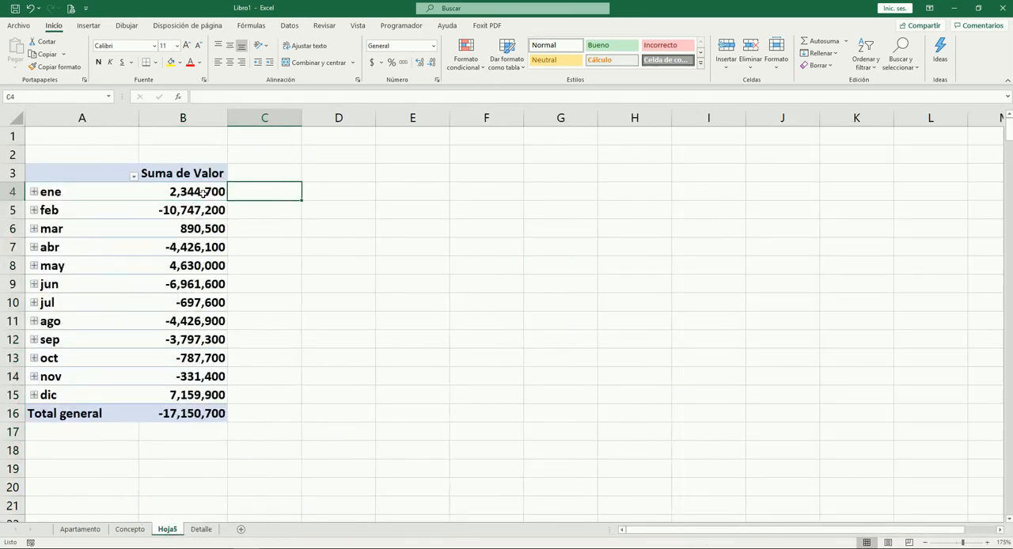
{"action": "left_click", "coordinate": [214, 196]}
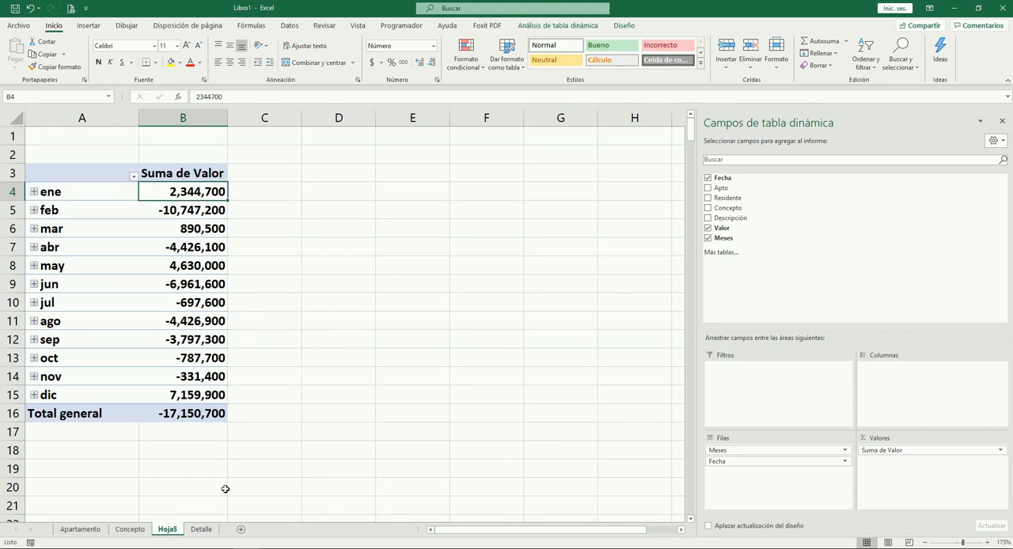
{"action": "left_click", "coordinate": [201, 529]}
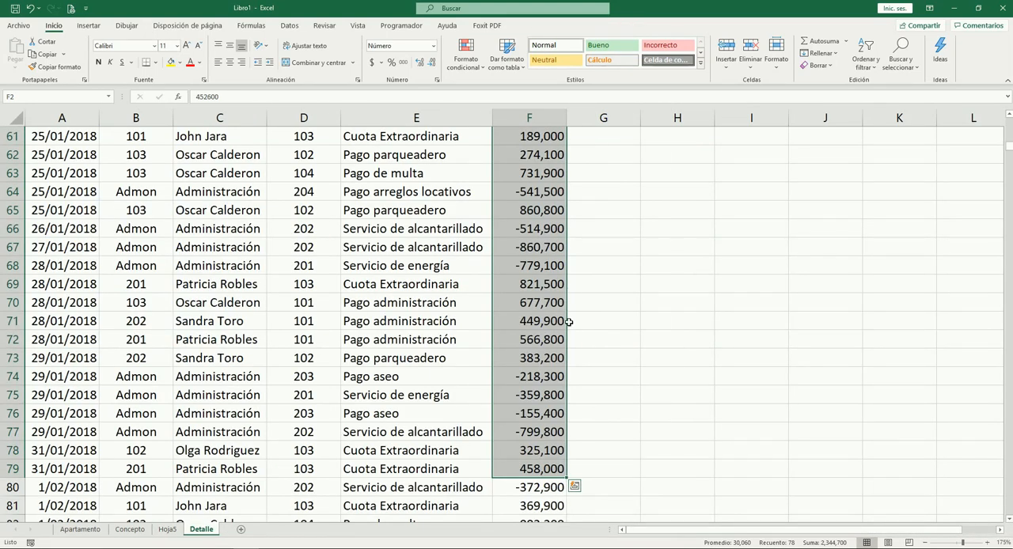
{"action": "scroll", "coordinate": [568, 321], "scroll_direction": "up", "scroll_amount": 20}
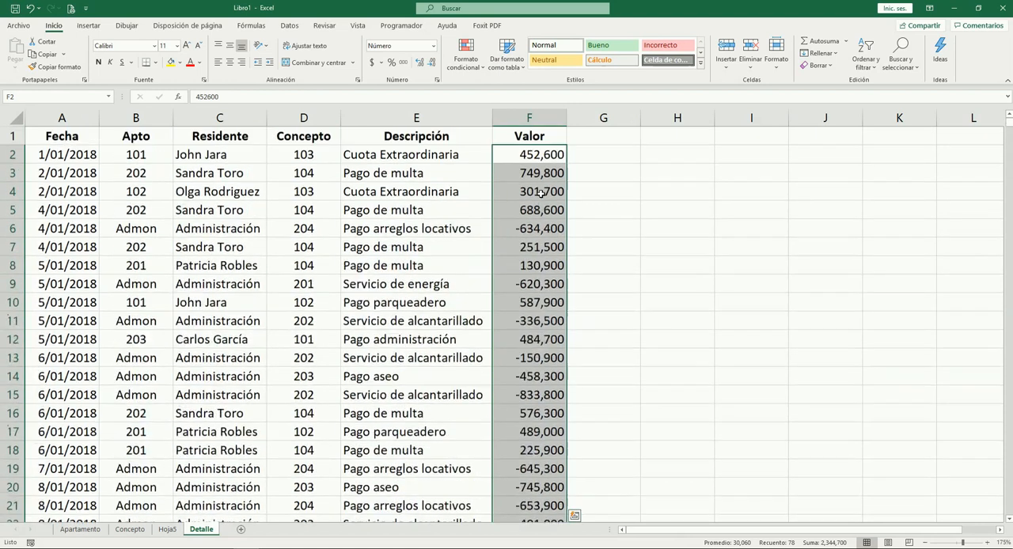
{"action": "scroll", "coordinate": [542, 193], "scroll_direction": "down", "scroll_amount": 15}
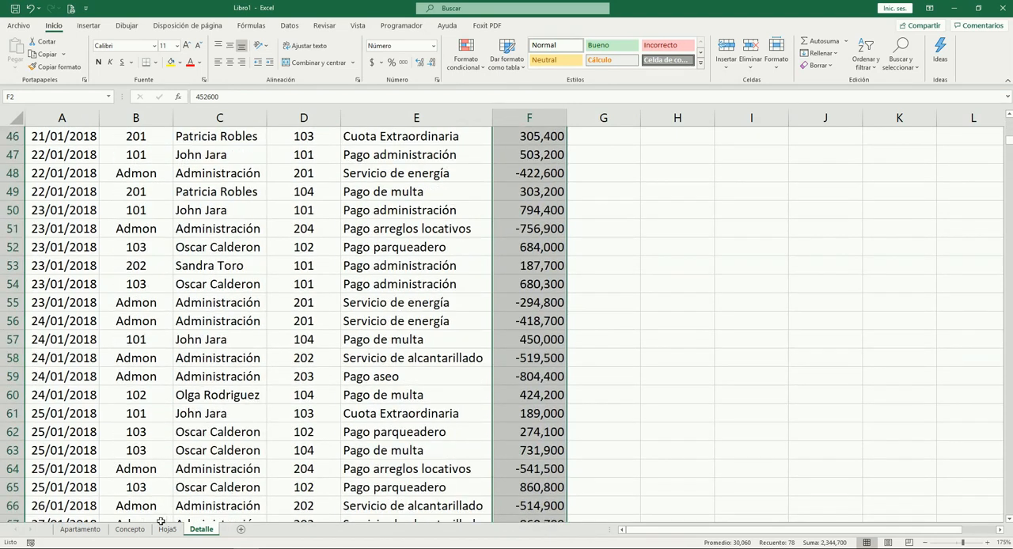
{"action": "left_click", "coordinate": [166, 528]}
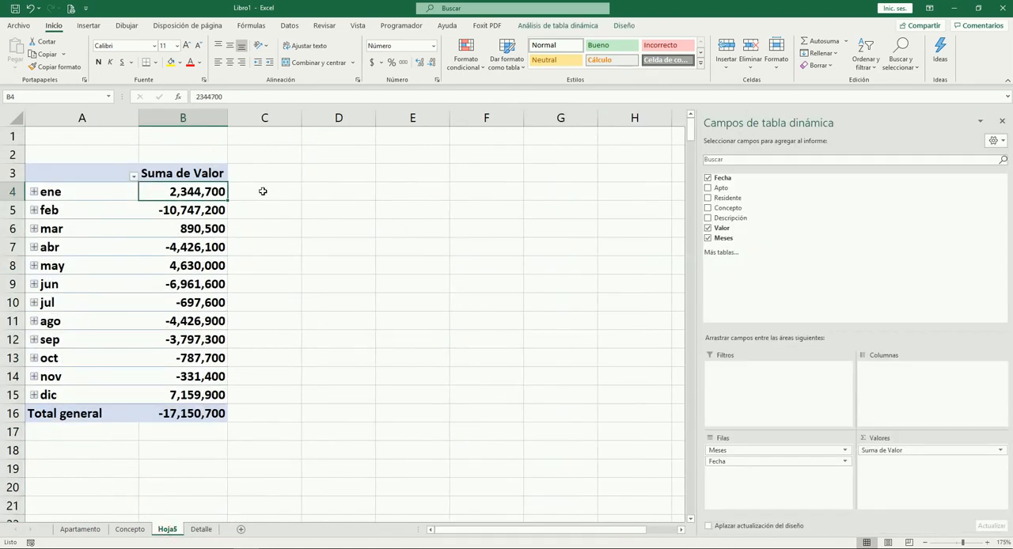
{"action": "left_click", "coordinate": [262, 191]}
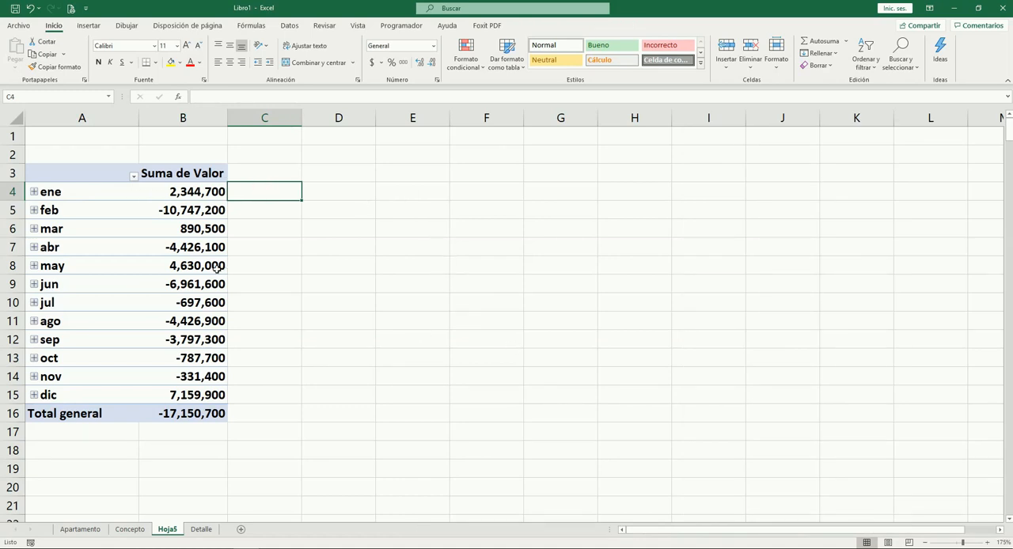
{"action": "left_click", "coordinate": [379, 204]}
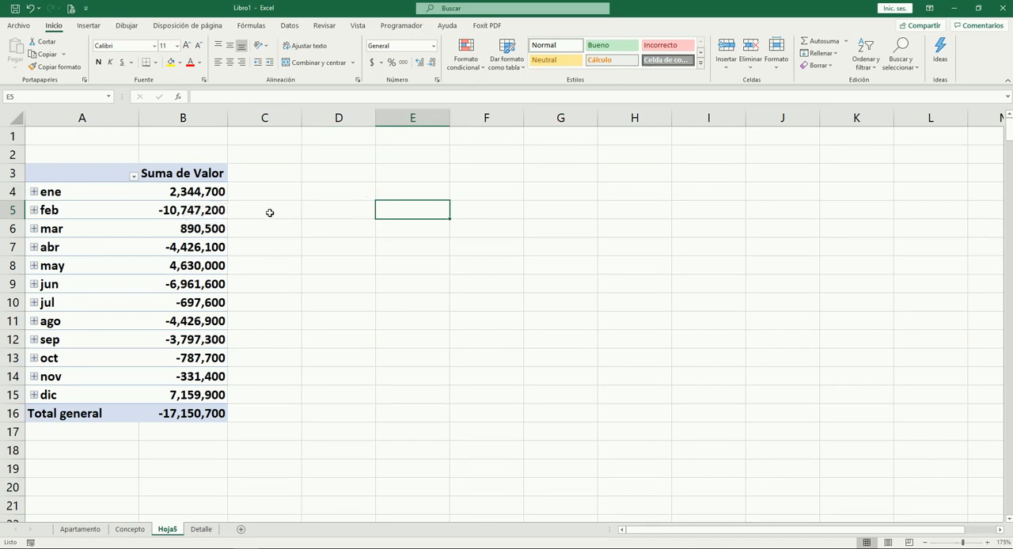
Drill down into the pivot table's January amount to extract its records to a new sheet, and review them to the last row
{"action": "double_click", "coordinate": [187, 190]}
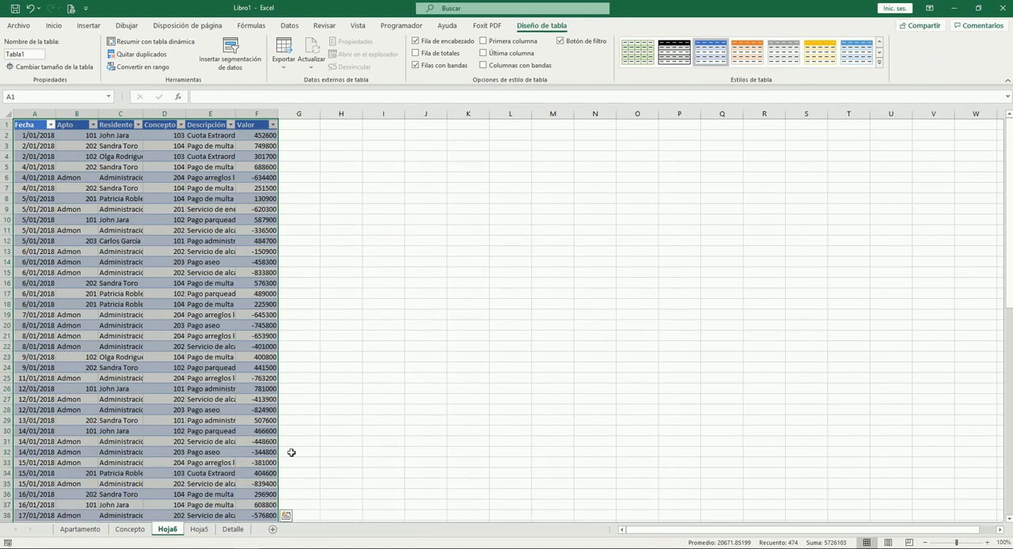
{"action": "scroll", "coordinate": [254, 348], "scroll_direction": "up", "scroll_amount": 3}
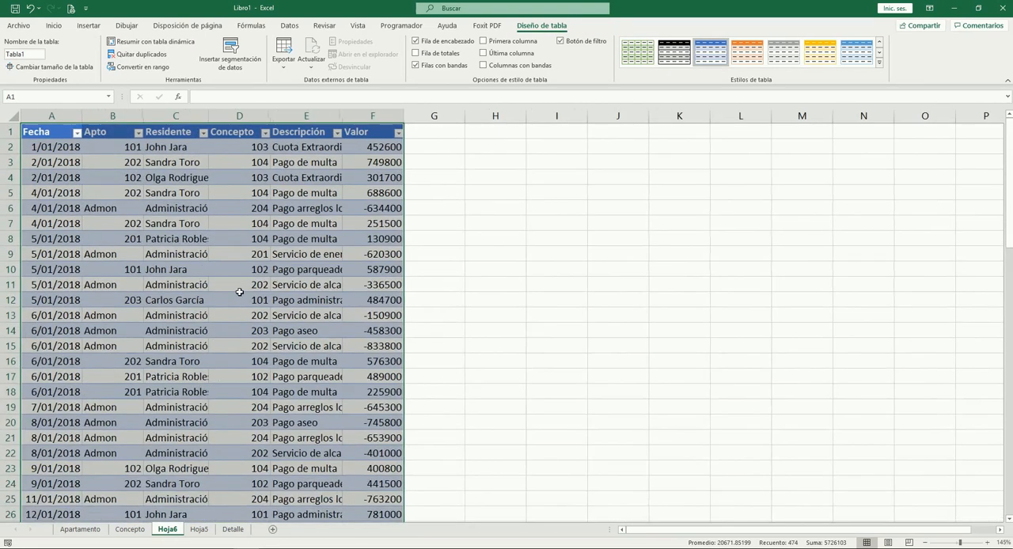
{"action": "left_click", "coordinate": [173, 215]}
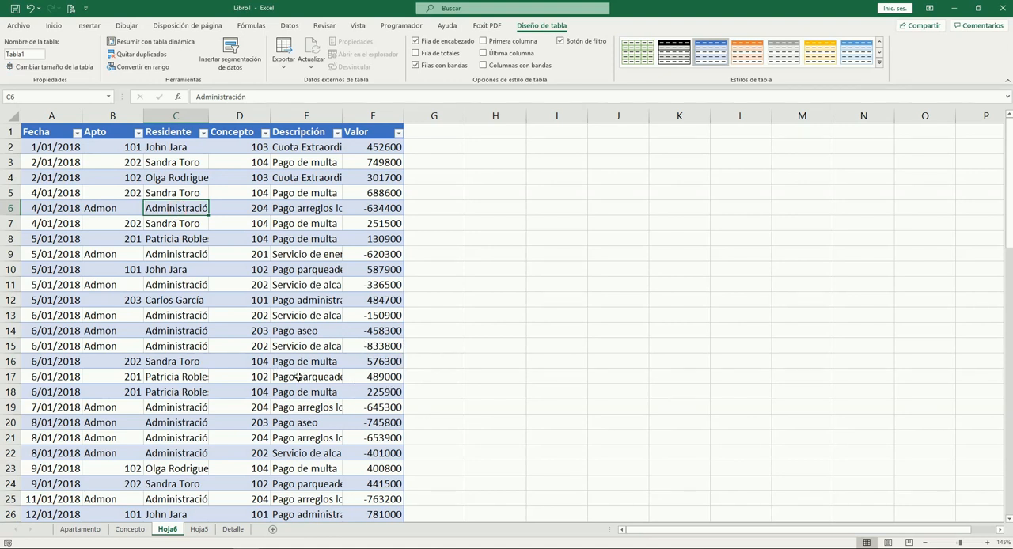
{"action": "scroll", "coordinate": [379, 205], "scroll_direction": "down", "scroll_amount": 20}
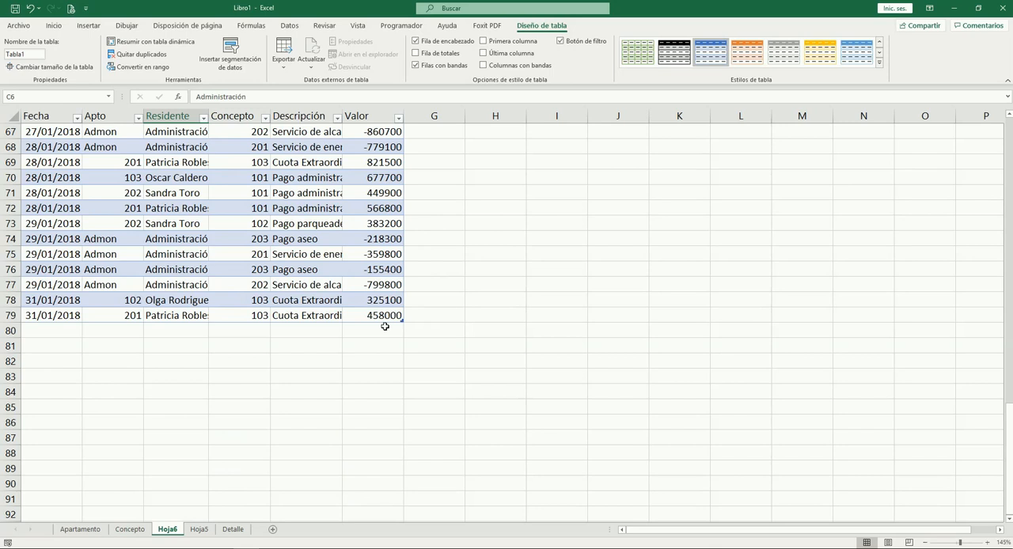
Check the extracted records on Hoja6 against the January amount on Hoja5, and delete the Hoja6 sheet
{"action": "left_click", "coordinate": [199, 529]}
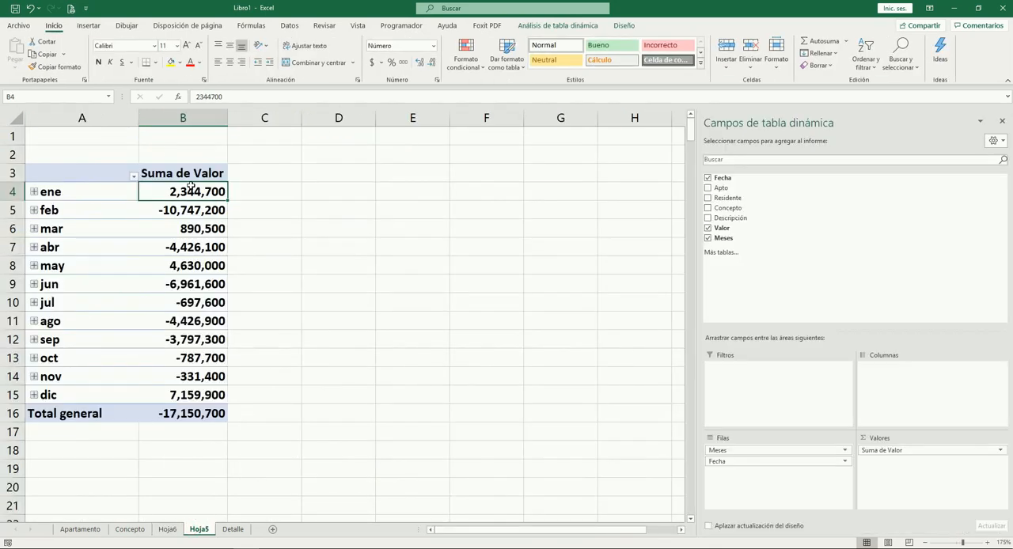
{"action": "left_click", "coordinate": [167, 528]}
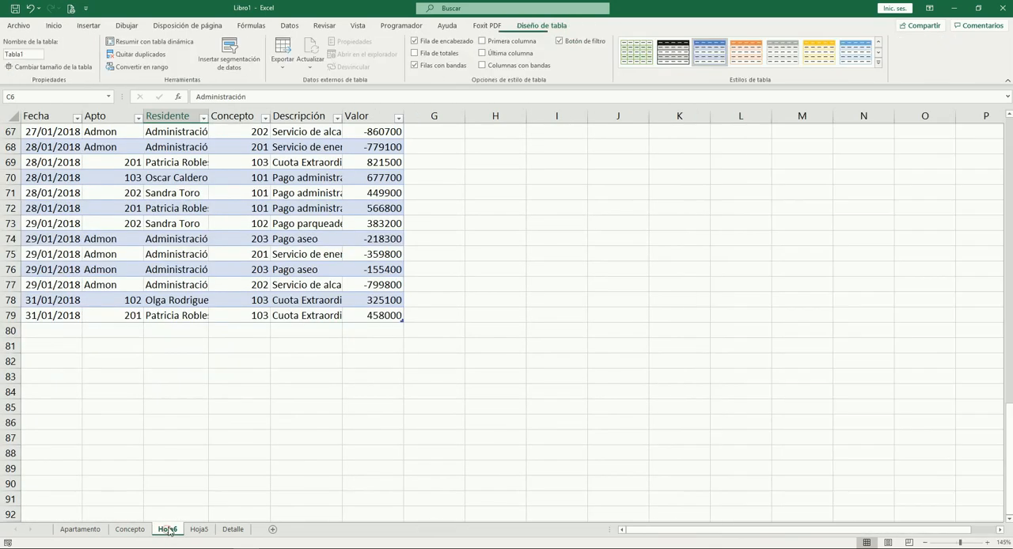
{"action": "left_click", "coordinate": [373, 301]}
{"action": "scroll", "coordinate": [375, 305], "scroll_direction": "up", "scroll_amount": 20}
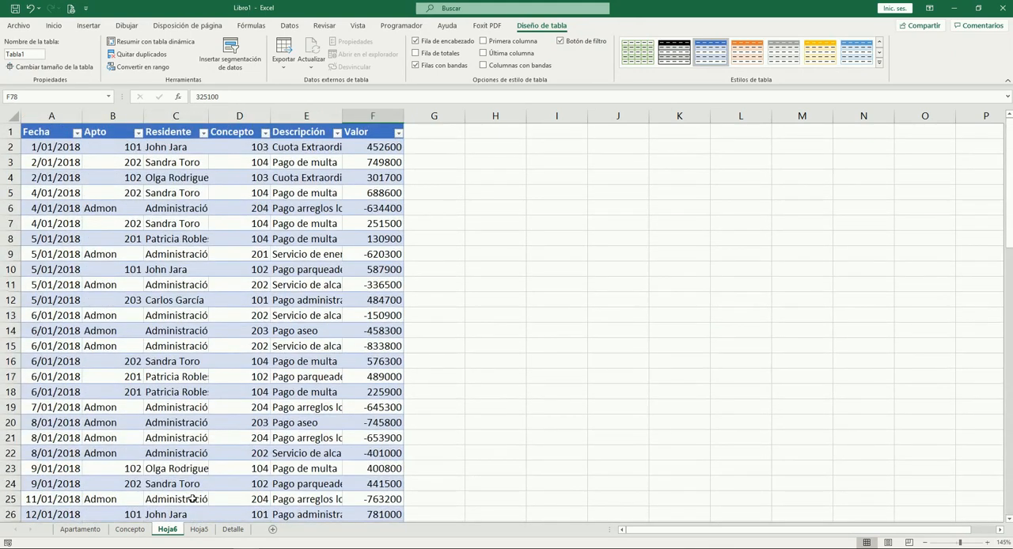
{"action": "right_click", "coordinate": [167, 530]}
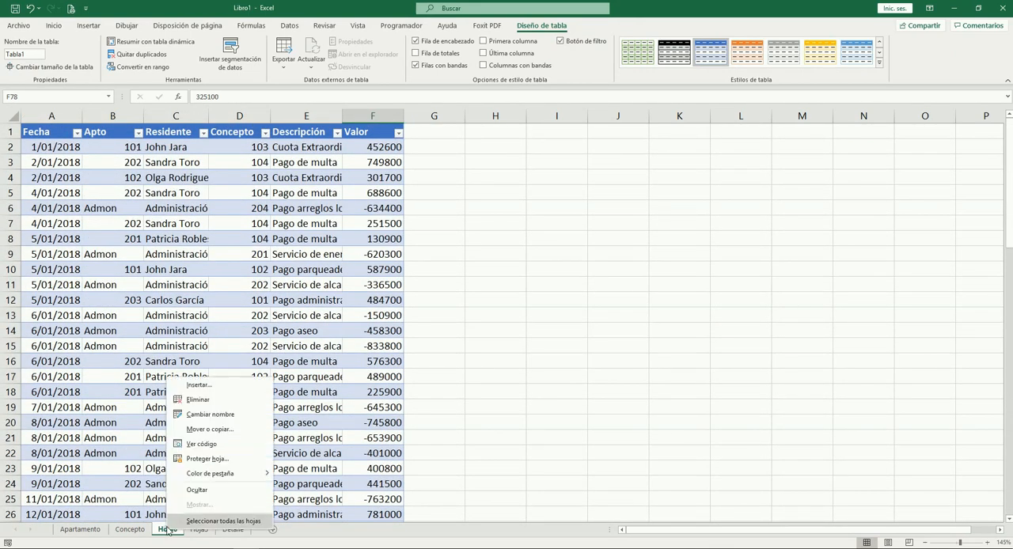
{"action": "left_click", "coordinate": [198, 400]}
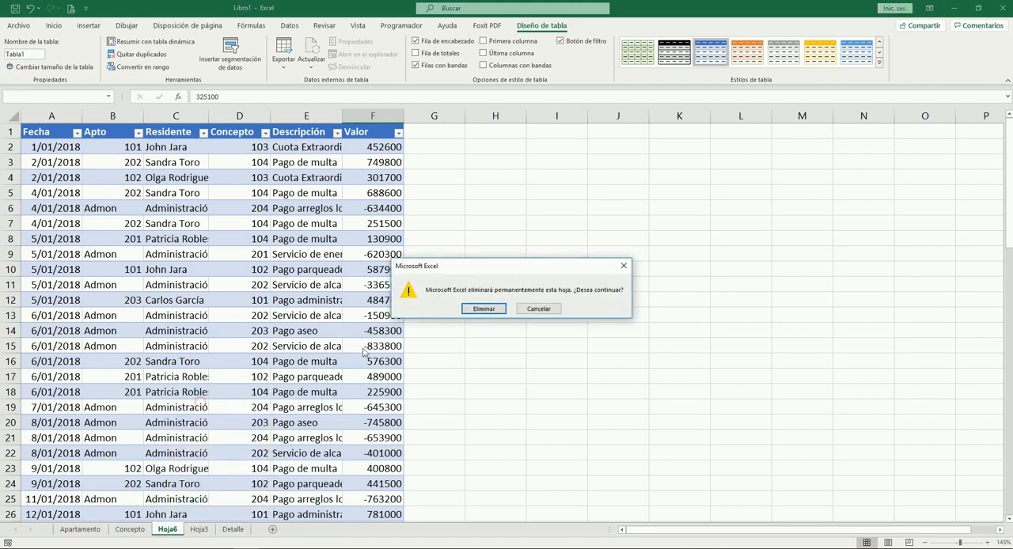
{"action": "left_click", "coordinate": [472, 304]}
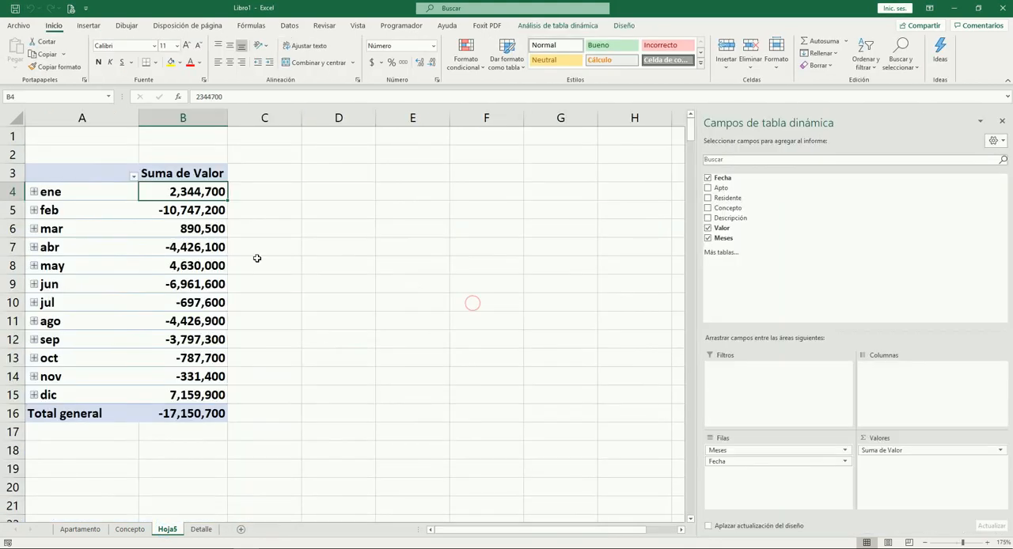
Start a new pivot table on Hoja5, placed at cell D3 beside the monthly summary
{"action": "left_click", "coordinate": [265, 212]}
{"action": "left_click", "coordinate": [210, 214]}
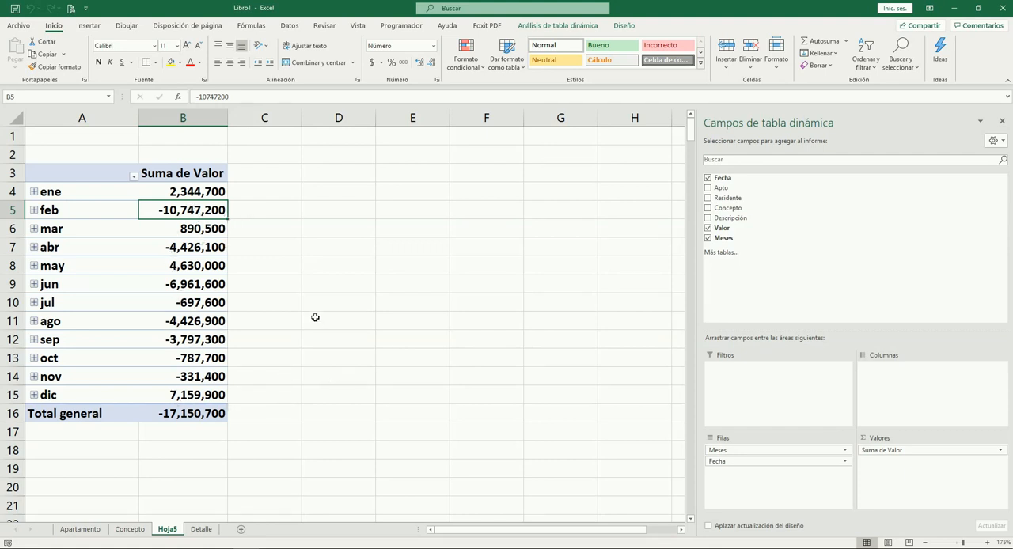
{"action": "left_click", "coordinate": [358, 178]}
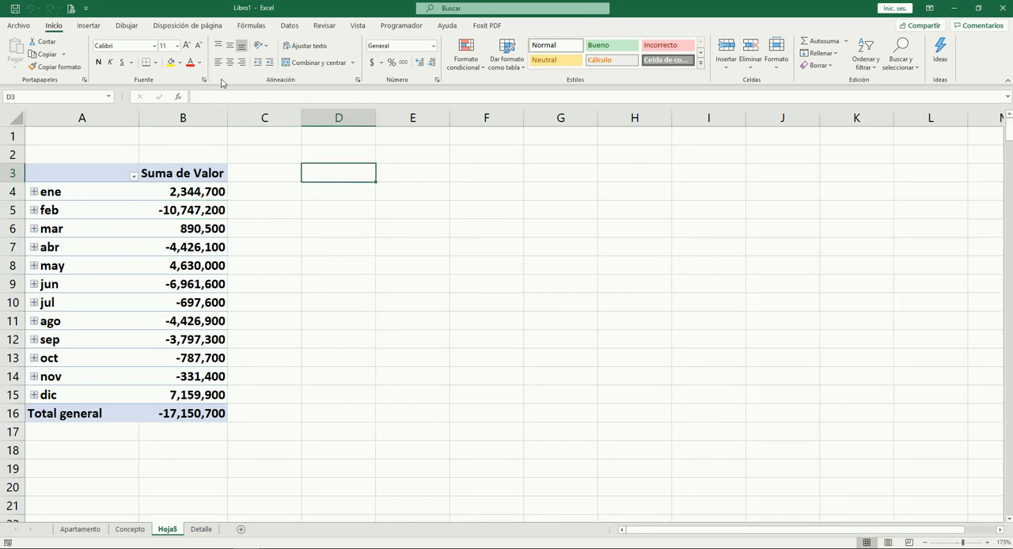
{"action": "left_click", "coordinate": [89, 26]}
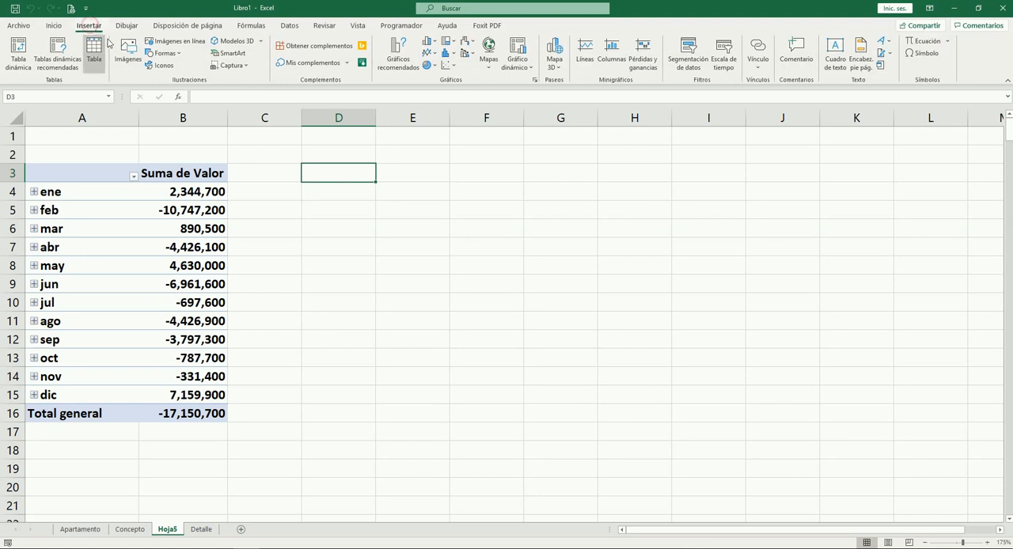
{"action": "left_click", "coordinate": [18, 54]}
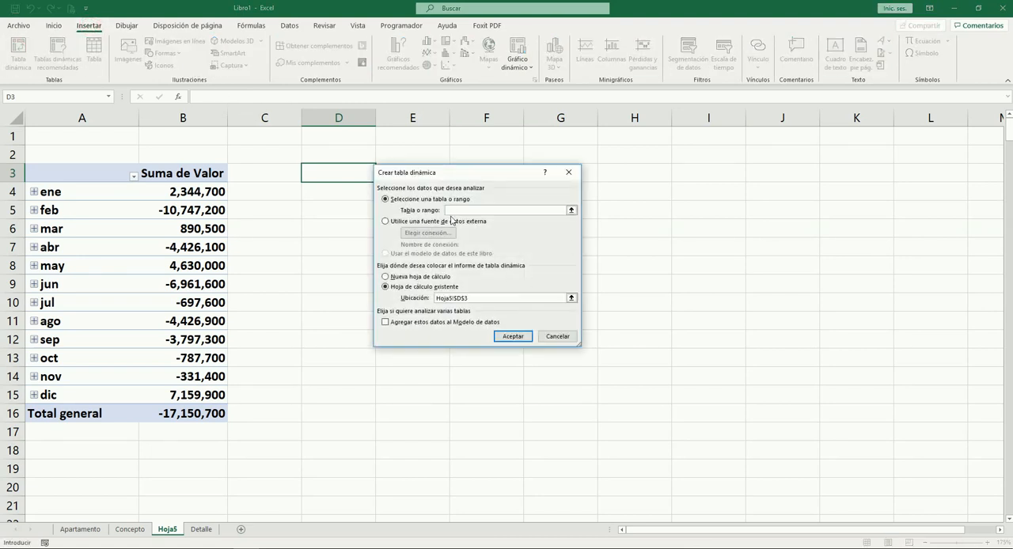
Set the new pivot table's source to range A1:F1001 on Detalle and create it
{"action": "left_click", "coordinate": [203, 533]}
{"action": "scroll", "coordinate": [137, 227], "scroll_direction": "up", "scroll_amount": 15}
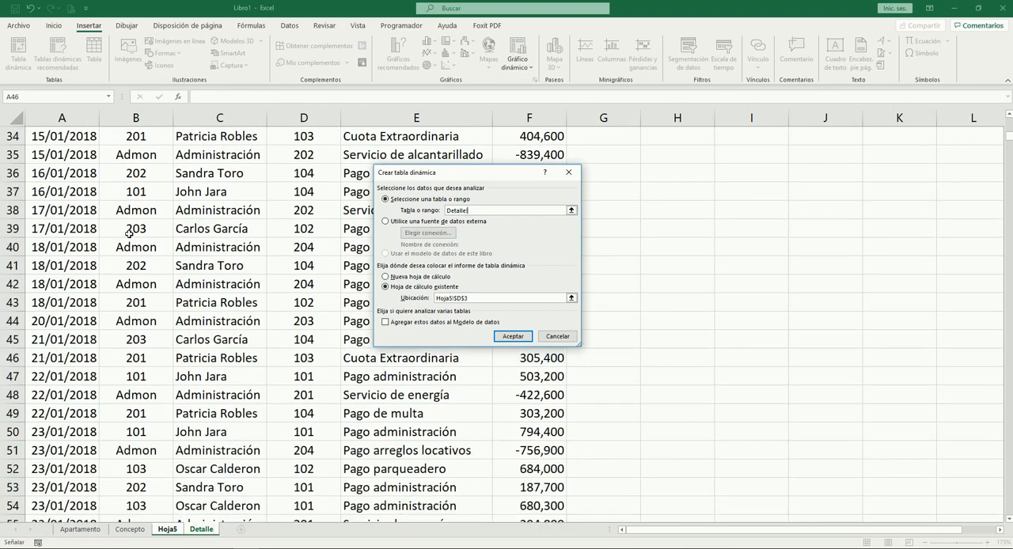
{"action": "left_click", "coordinate": [75, 133]}
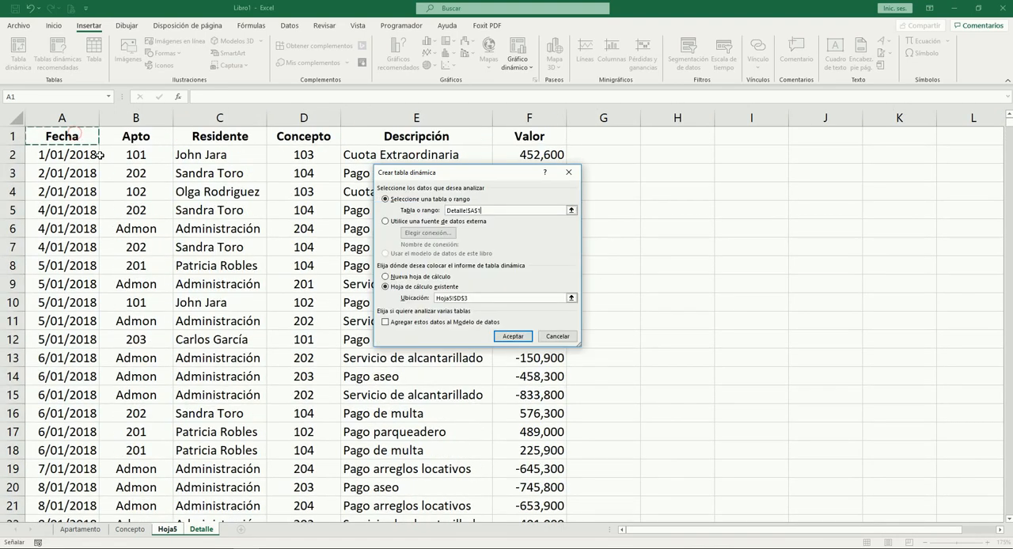
{"action": "key", "text": "shift+Right"}
{"action": "key", "text": "shift+Right"}
{"action": "key", "text": "shift+Right"}
{"action": "key", "text": "shift+Right"}
{"action": "key", "text": "shift+Right"}
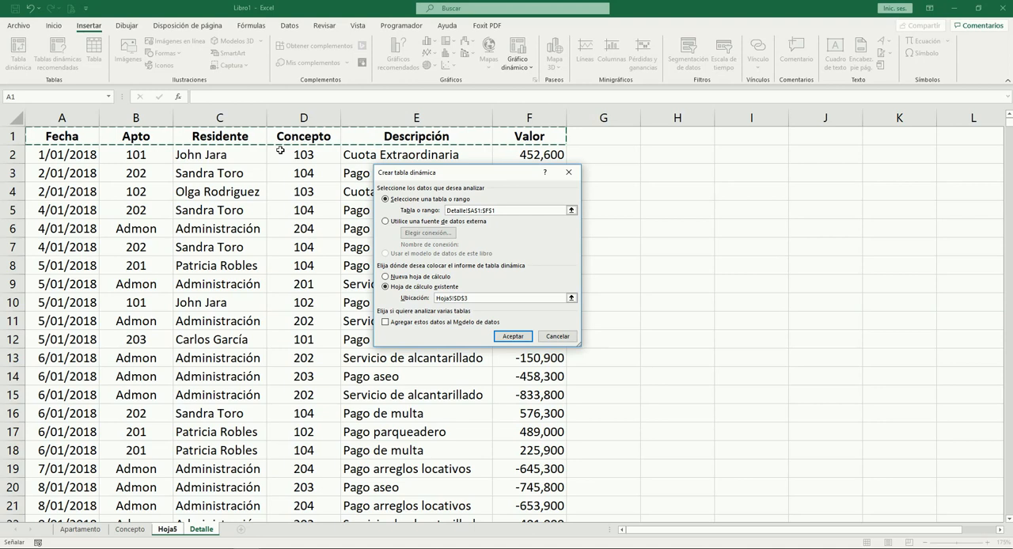
{"action": "key", "text": "shift+Down"}
{"action": "key", "text": "shift+Down"}
{"action": "key", "text": "shift+Down"}
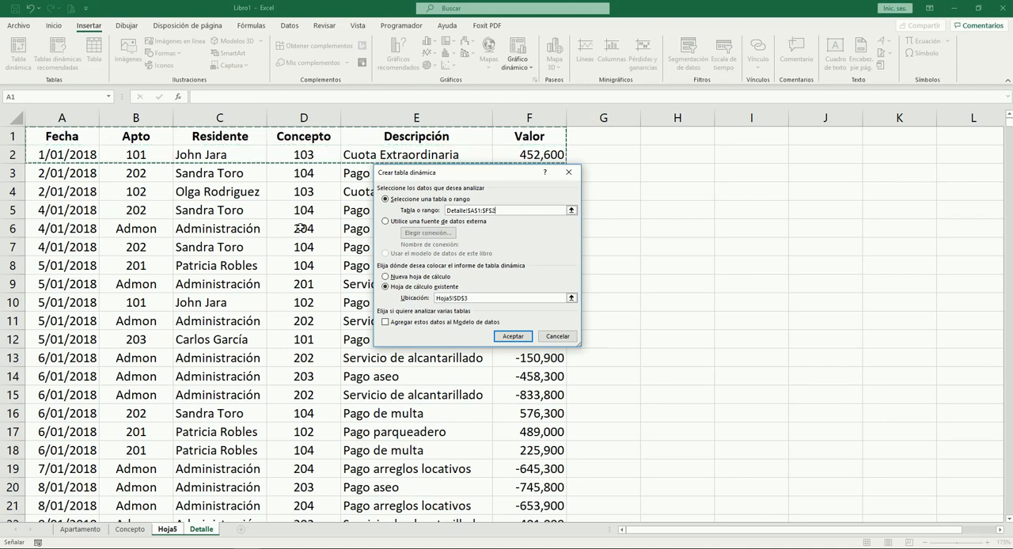
{"action": "key", "text": "ctrl+shift+Down"}
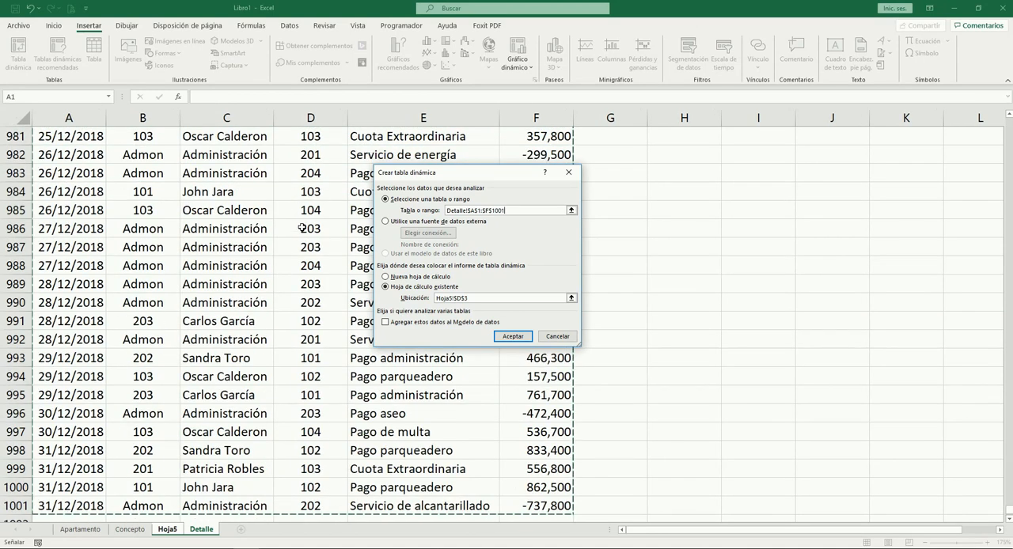
{"action": "scroll", "coordinate": [340, 279], "scroll_direction": "down", "scroll_amount": 1}
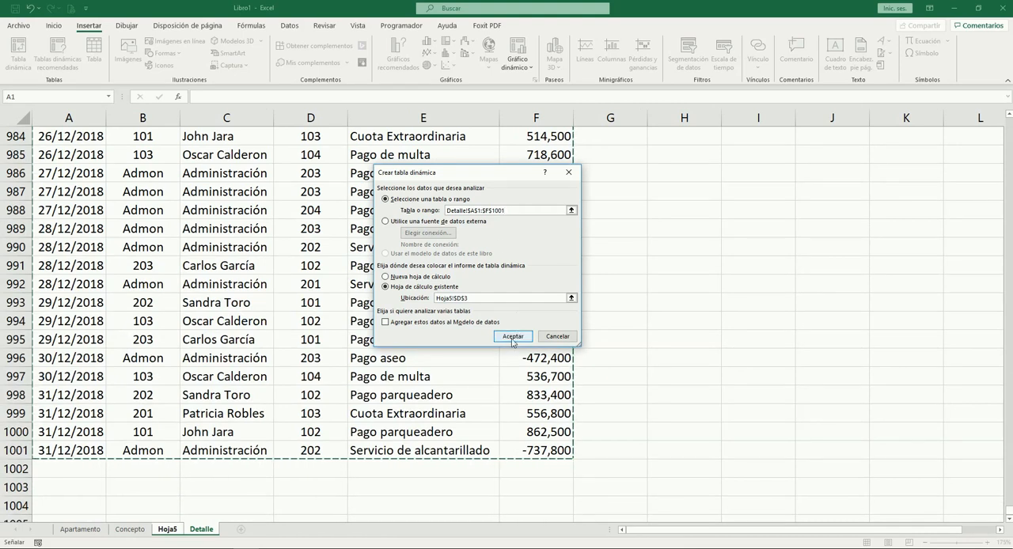
{"action": "left_click", "coordinate": [512, 338]}
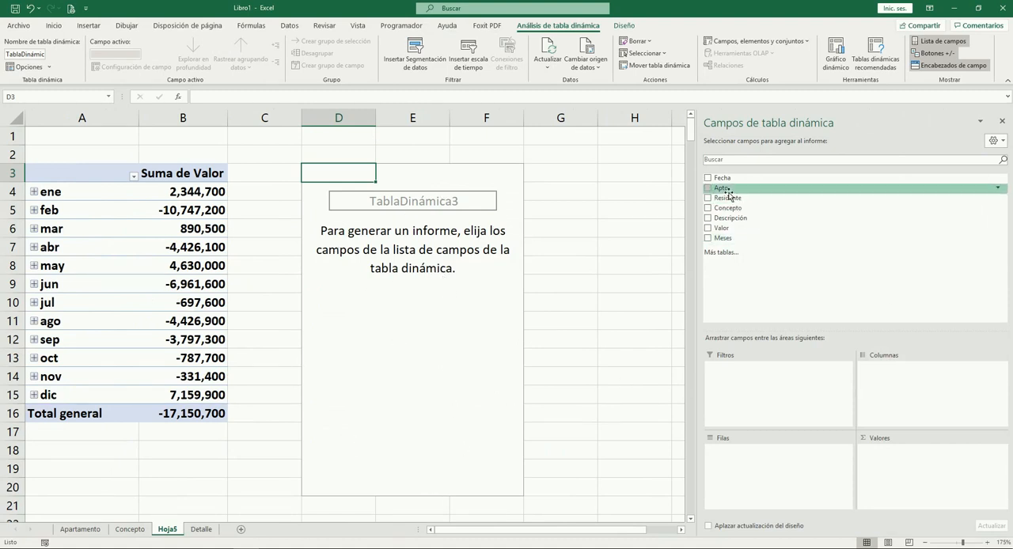
Summarize Valor by Apto rows in the new pivot table, and format its amounts E4:E11 with thousands separators
{"action": "left_click_drag", "start_coordinate": [728, 191], "coordinate": [763, 462]}
{"action": "left_click_drag", "start_coordinate": [729, 229], "coordinate": [900, 451]}
{"action": "left_click_drag", "start_coordinate": [481, 190], "coordinate": [473, 317]}
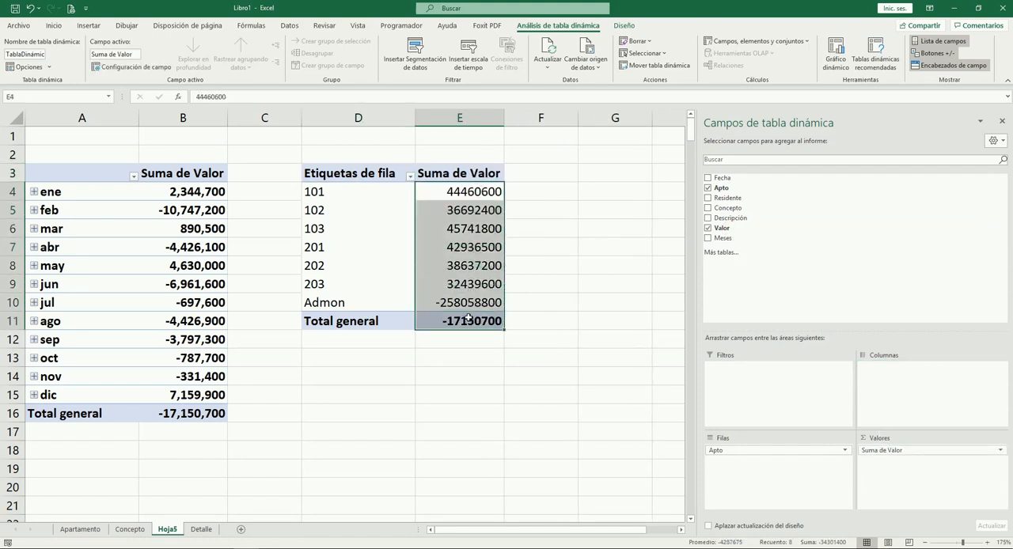
{"action": "key", "text": "ctrl+shift+1"}
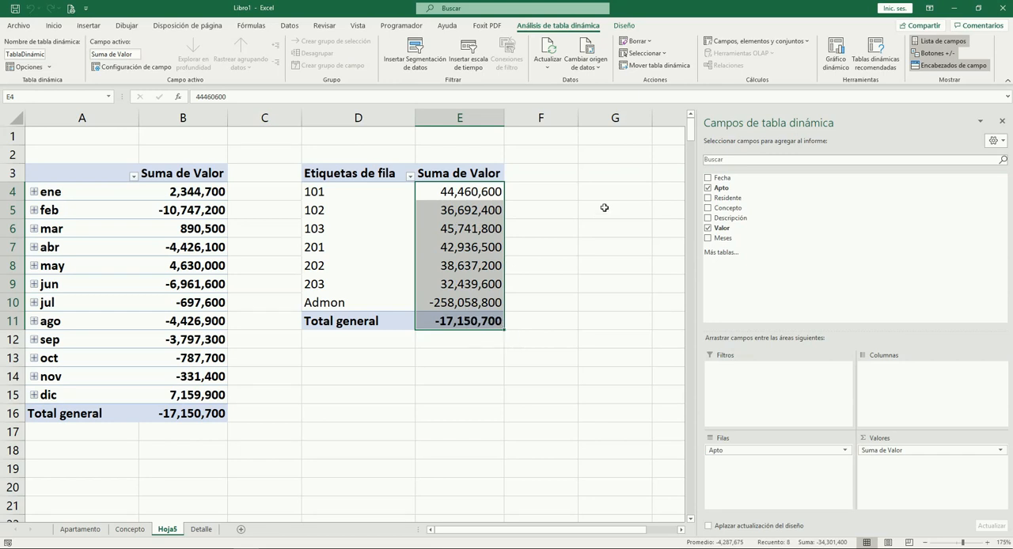
{"action": "left_click", "coordinate": [596, 212]}
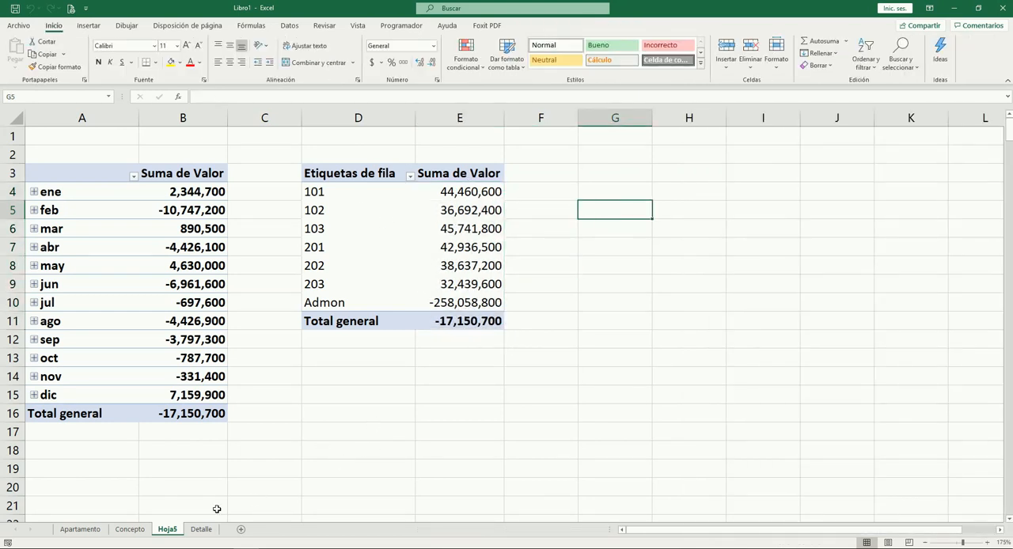
Review the last records on Detalle, and examine the label and amount for apartment 101 in the new pivot table
{"action": "left_click", "coordinate": [201, 529]}
{"action": "scroll", "coordinate": [301, 273], "scroll_direction": "up", "scroll_amount": 4}
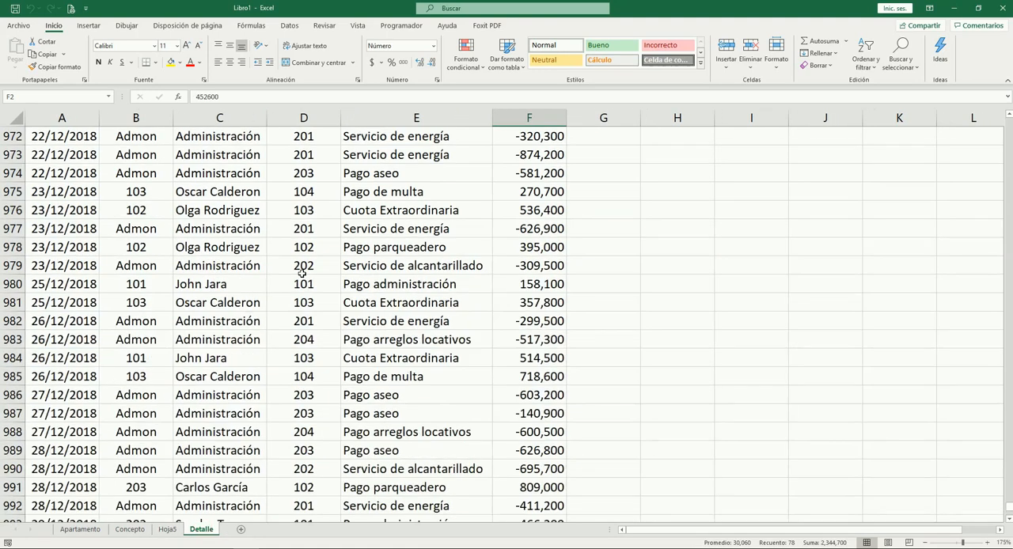
{"action": "scroll", "coordinate": [302, 273], "scroll_direction": "down", "scroll_amount": 6}
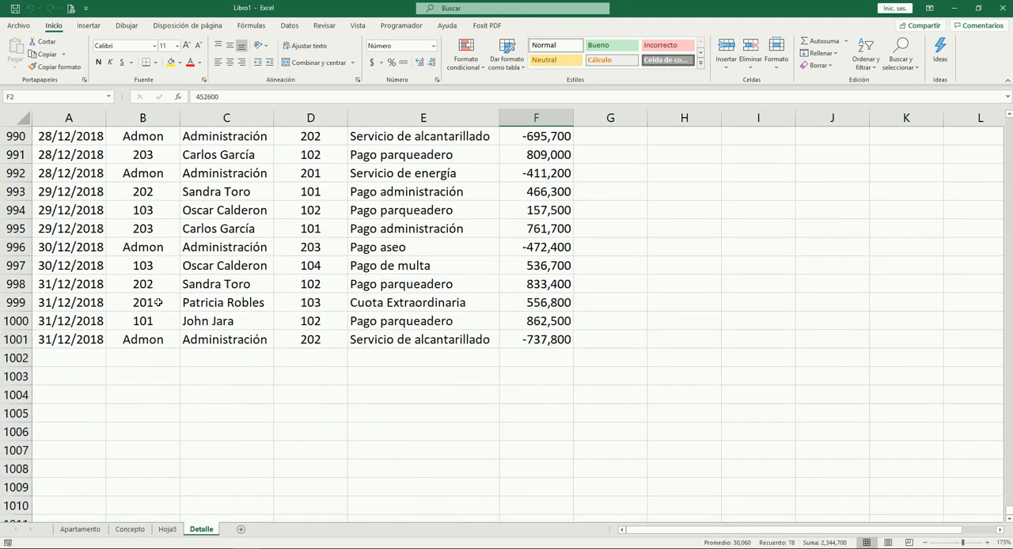
{"action": "left_click", "coordinate": [167, 531]}
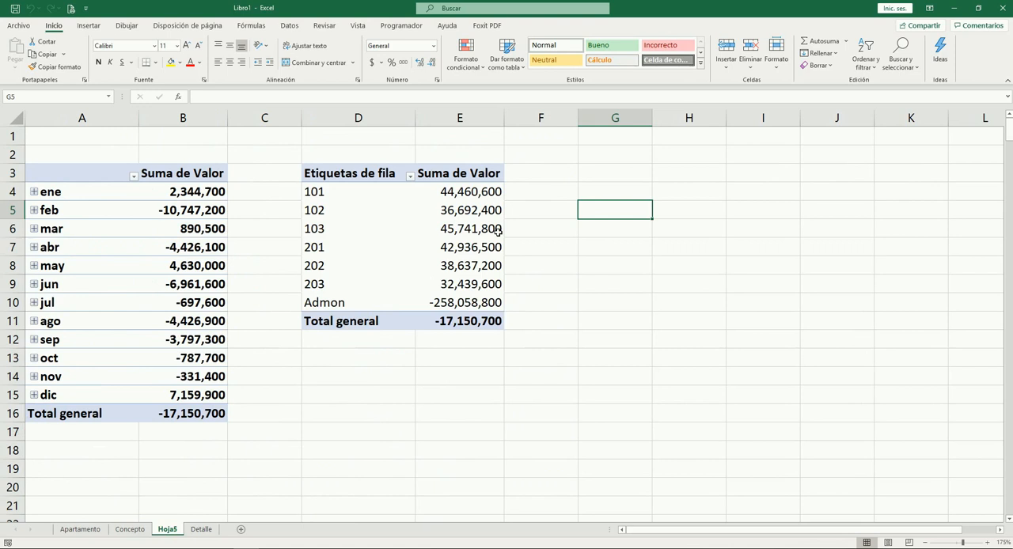
{"action": "left_click", "coordinate": [470, 193]}
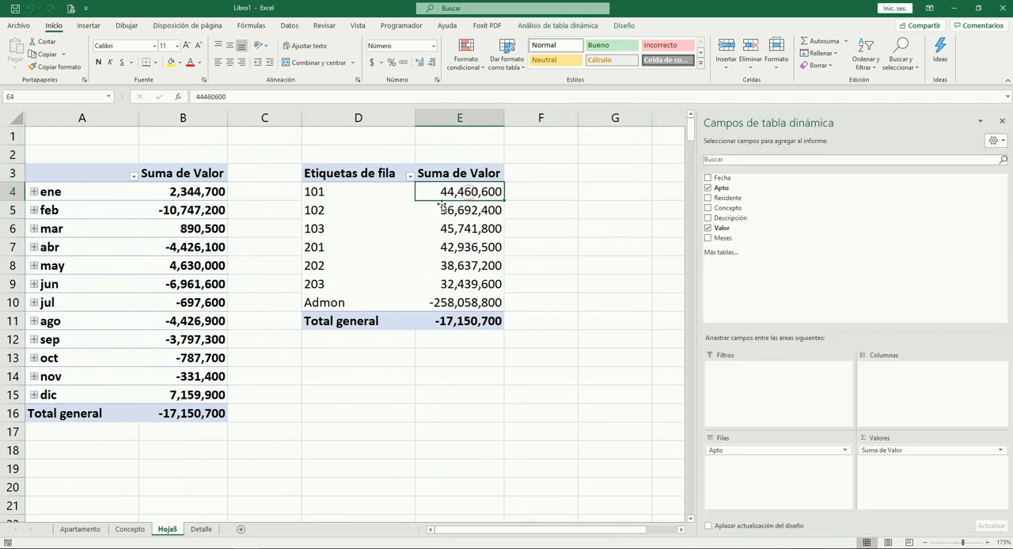
{"action": "left_click", "coordinate": [560, 194]}
{"action": "key", "text": "Left"}
{"action": "key", "text": "Left"}
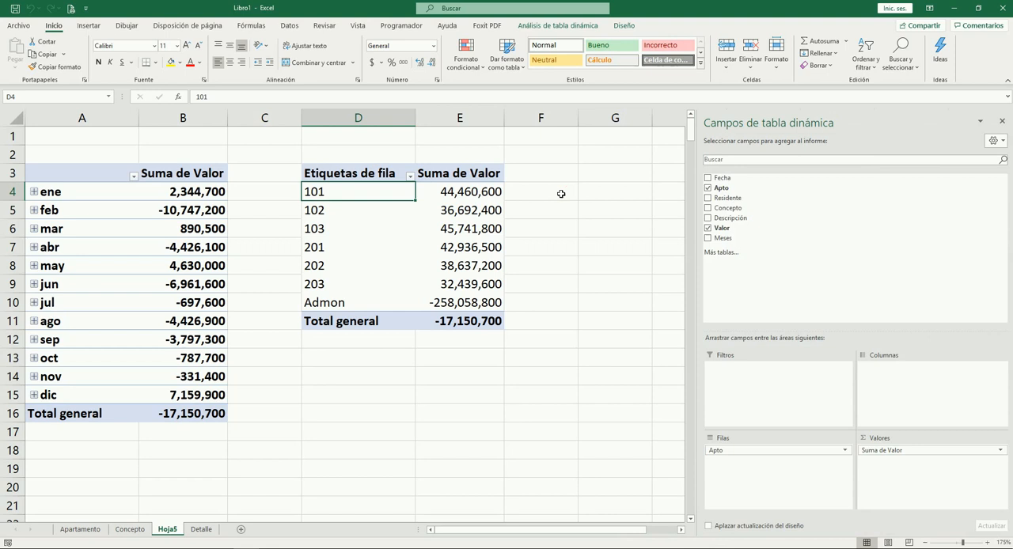
{"action": "key", "text": "Right"}
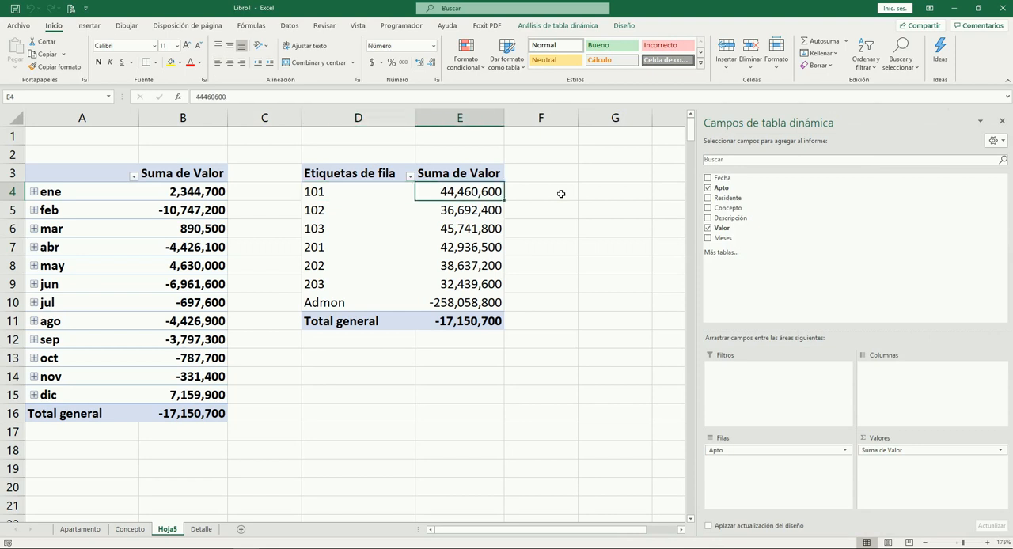
Go down the apartment amounts in the new pivot table to the Admon row, and examine its label and amount
{"action": "key", "text": "Down"}
{"action": "key", "text": "Down"}
{"action": "key", "text": "Down"}
{"action": "key", "text": "Down"}
{"action": "key", "text": "Down"}
{"action": "key", "text": "Down"}
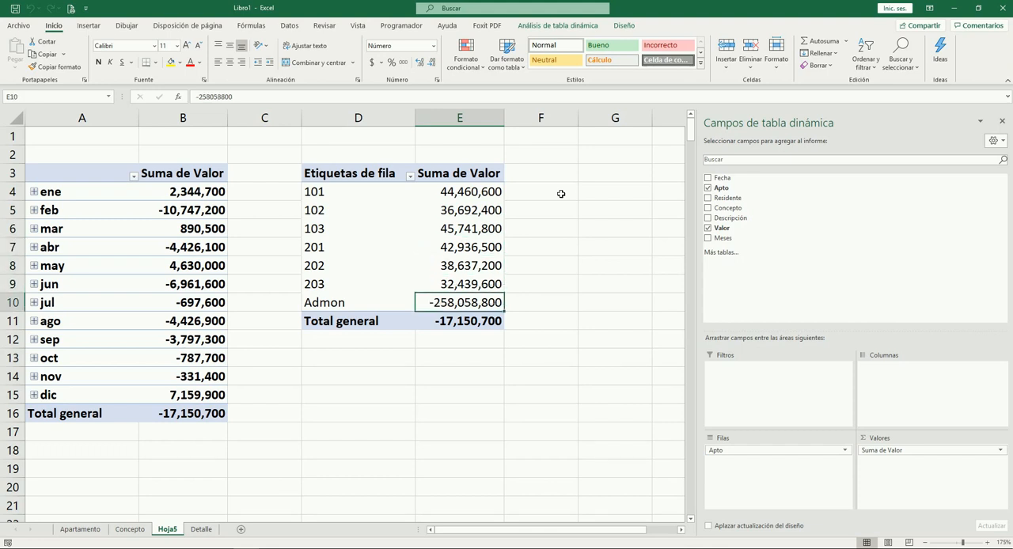
{"action": "key", "text": "Left"}
{"action": "key", "text": "Right"}
{"action": "key", "text": "Left"}
{"action": "key", "text": "Right"}
{"action": "key", "text": "Up"}
{"action": "key", "text": "Down"}
{"action": "key", "text": "Left"}
{"action": "key", "text": "Right"}
Examine the Admon records and their Valor amounts near the end of Detalle, including row 992
{"action": "left_click", "coordinate": [201, 528]}
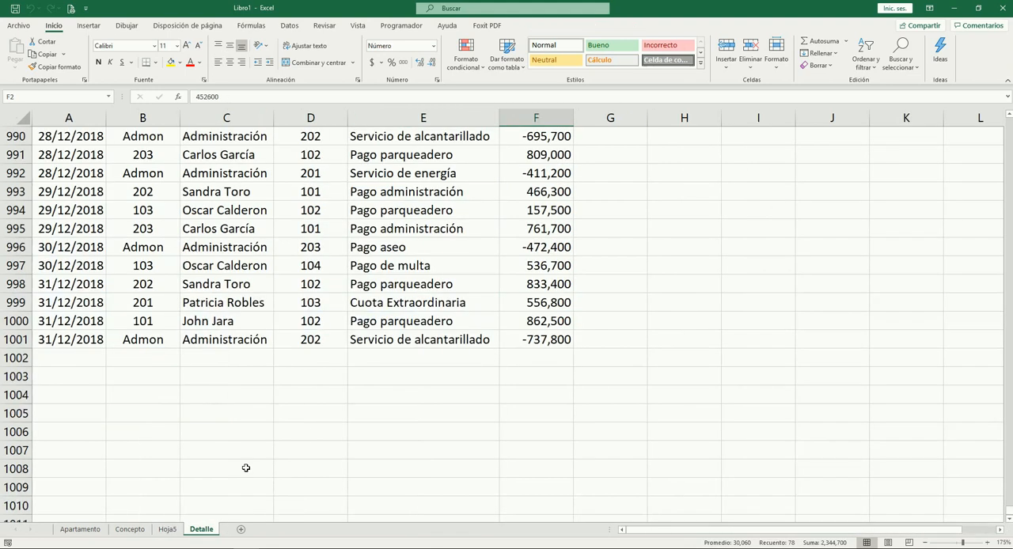
{"action": "left_click", "coordinate": [175, 249]}
{"action": "key", "text": "Right"}
{"action": "key", "text": "Right"}
{"action": "key", "text": "Right"}
{"action": "key", "text": "Right"}
{"action": "left_click", "coordinate": [160, 178]}
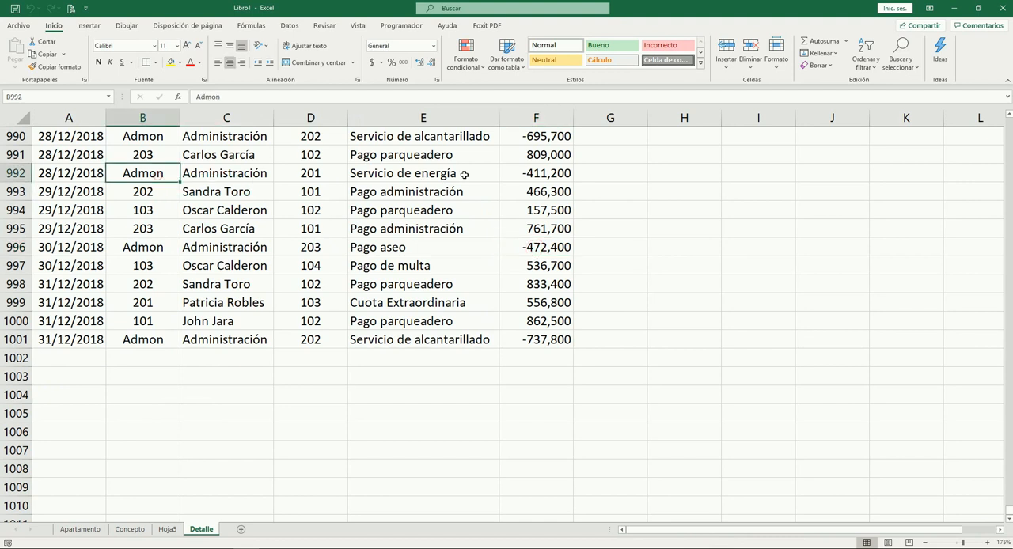
{"action": "left_click", "coordinate": [514, 174]}
{"action": "scroll", "coordinate": [554, 194], "scroll_direction": "up", "scroll_amount": 3}
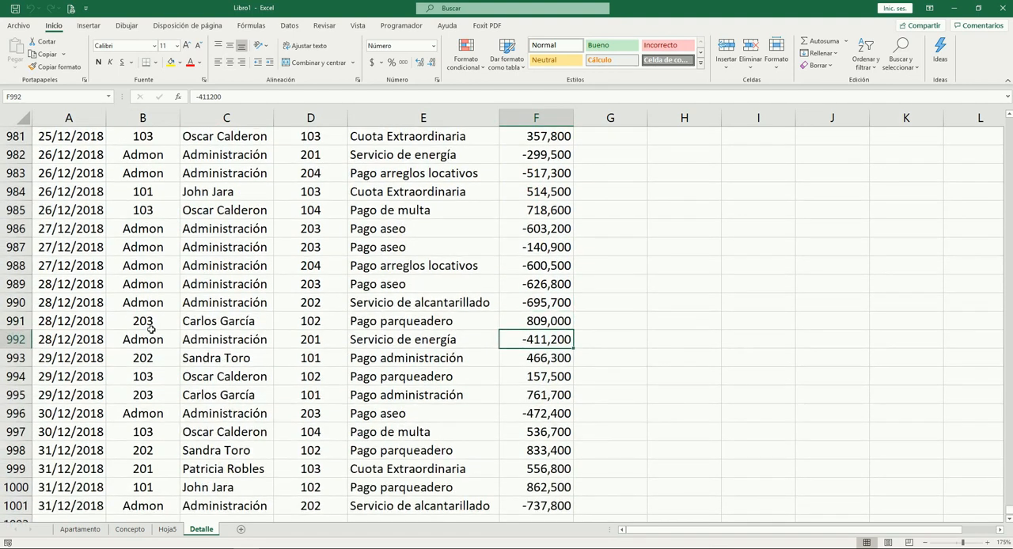
Compare the sum of apartment amounts E4:E9 on Hoja5 with the Admon amount, and check E4:E10 against the grand total
{"action": "left_click", "coordinate": [167, 529]}
{"action": "left_click_drag", "start_coordinate": [484, 193], "coordinate": [482, 282]}
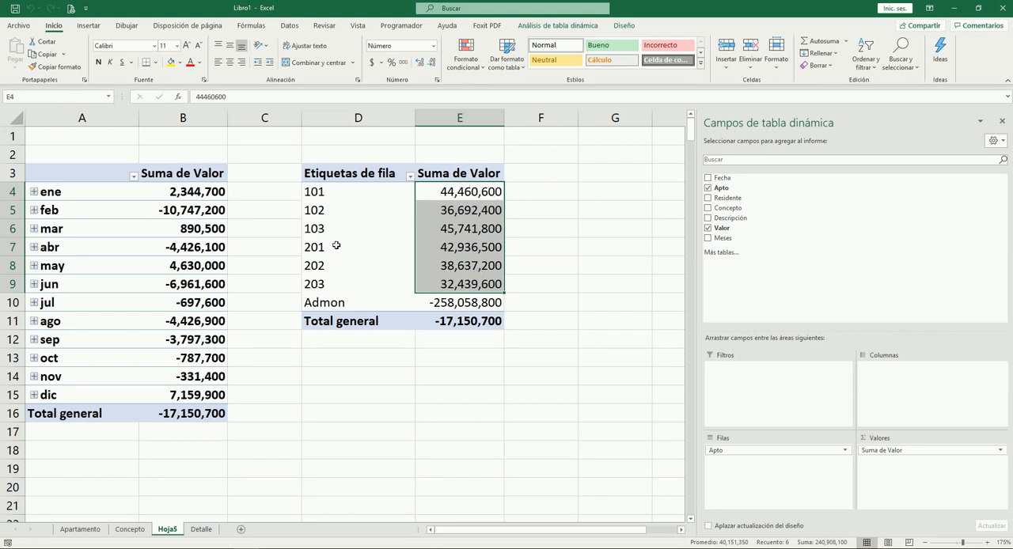
{"action": "left_click", "coordinate": [451, 310]}
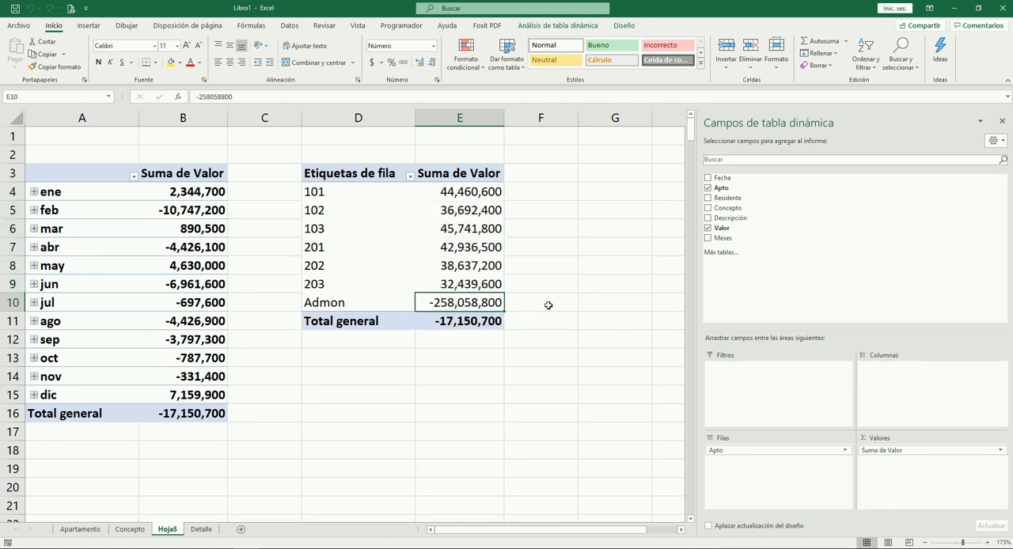
{"action": "left_click", "coordinate": [454, 322]}
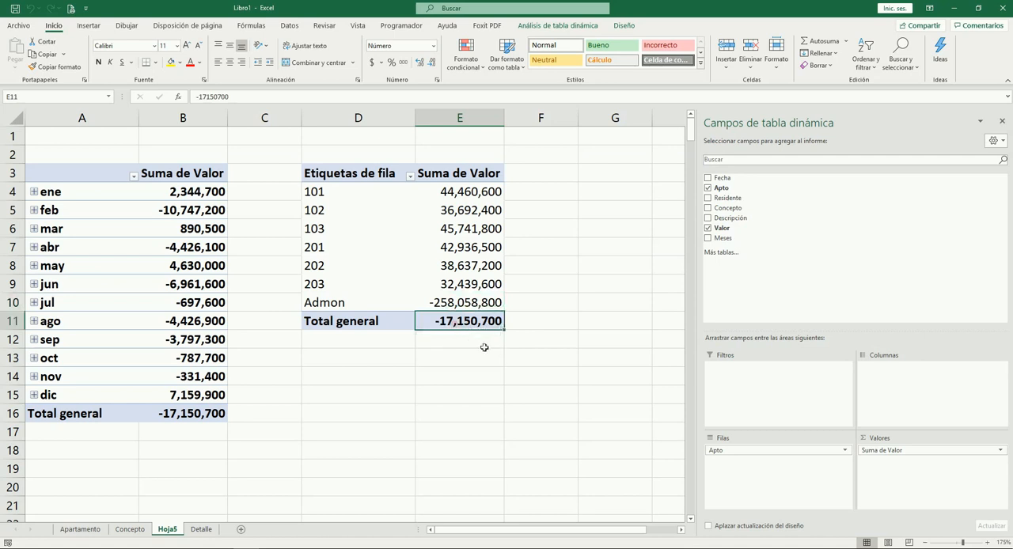
{"action": "left_click", "coordinate": [463, 200]}
{"action": "left_click_drag", "start_coordinate": [463, 198], "coordinate": [469, 321]}
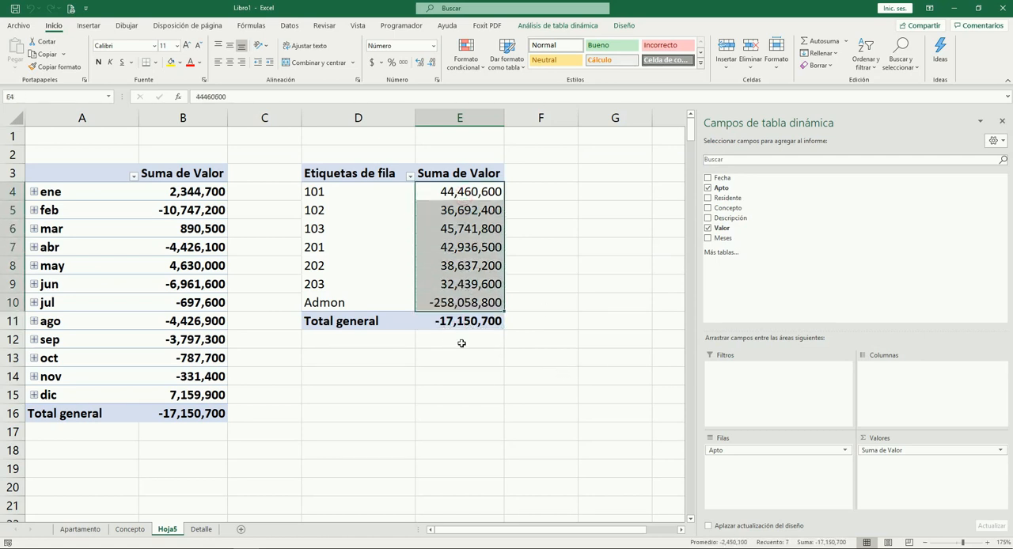
{"action": "left_click", "coordinate": [465, 352]}
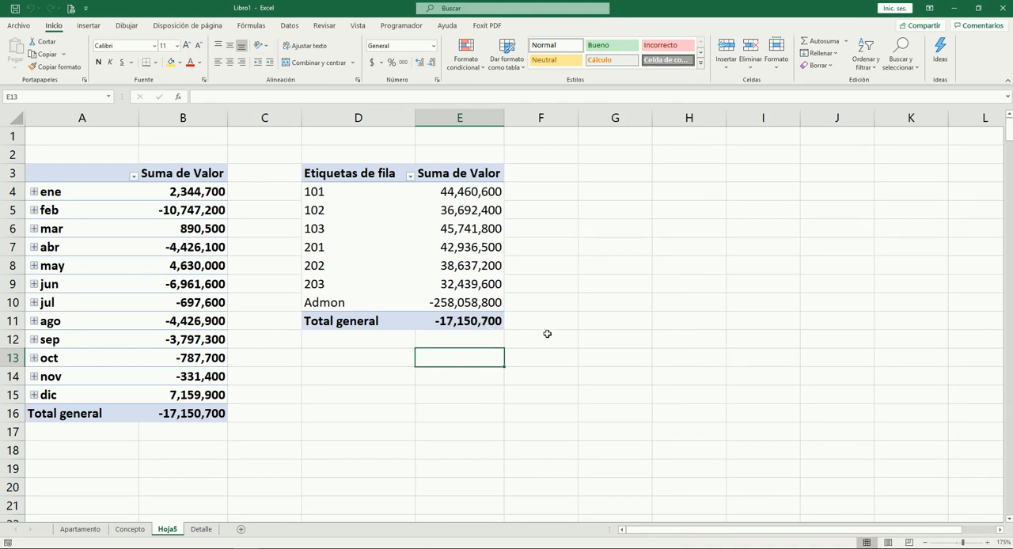
Check the sum of E4:E10 and examine the Total general amount of the apartment pivot table
{"action": "left_click_drag", "start_coordinate": [457, 195], "coordinate": [466, 299]}
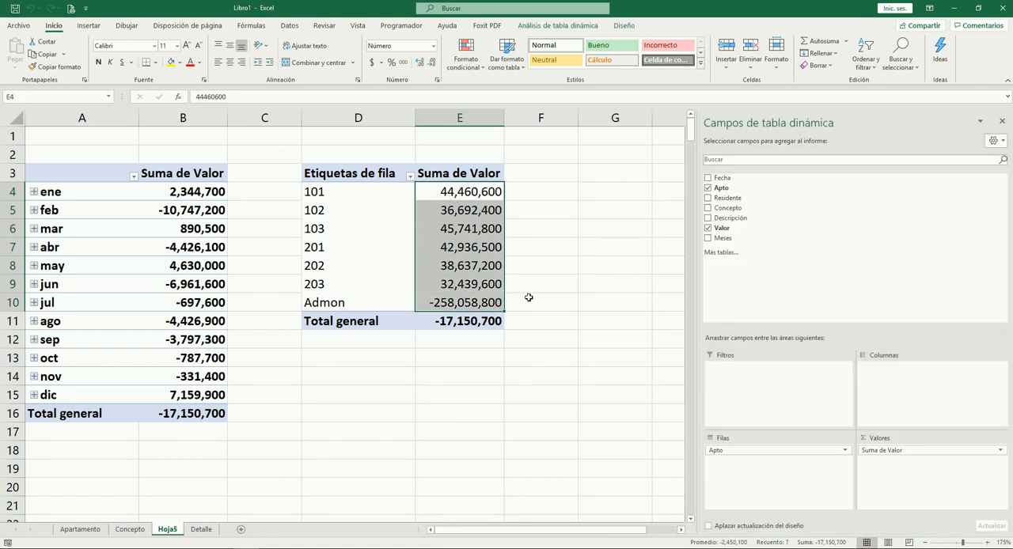
{"action": "left_click", "coordinate": [527, 301]}
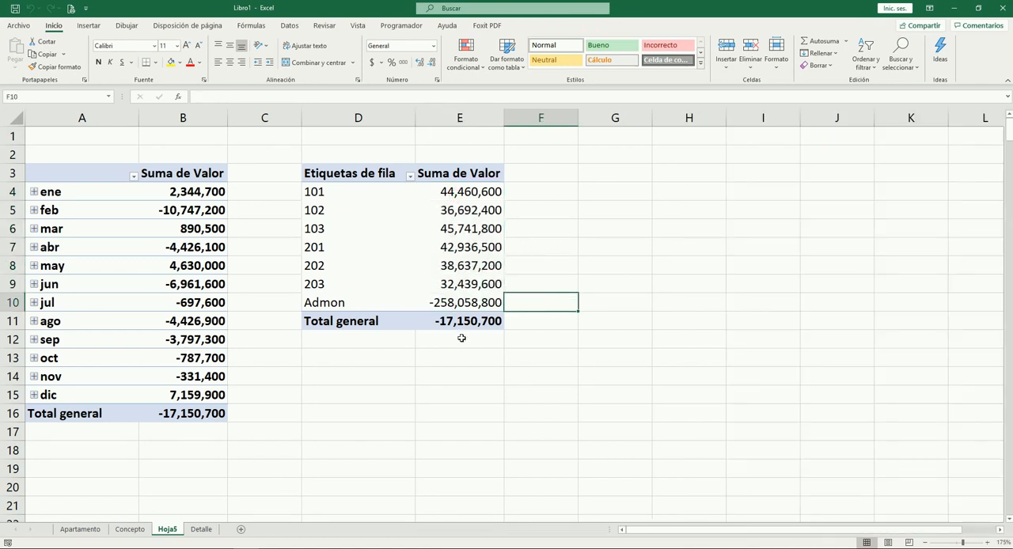
{"action": "left_click", "coordinate": [439, 152]}
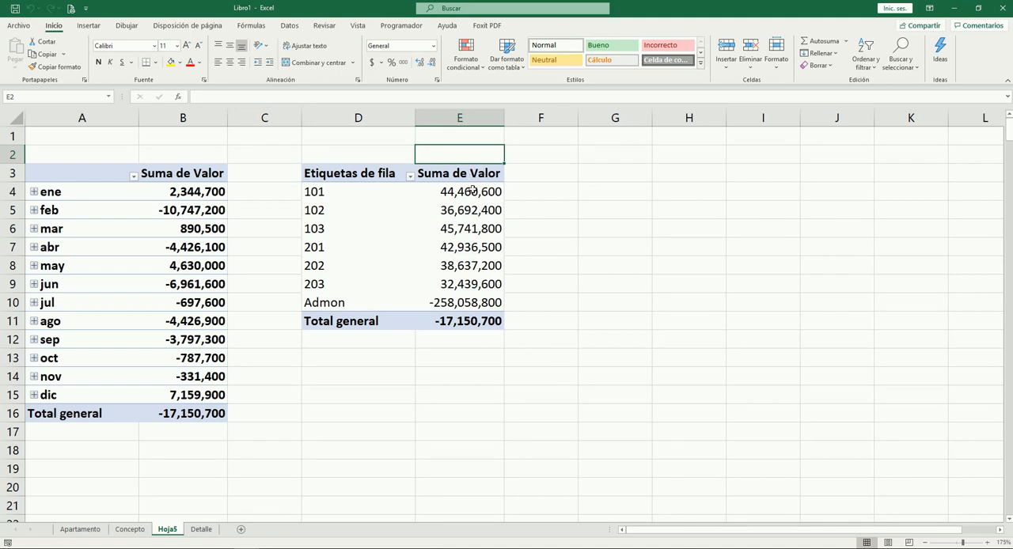
{"action": "left_click", "coordinate": [467, 322]}
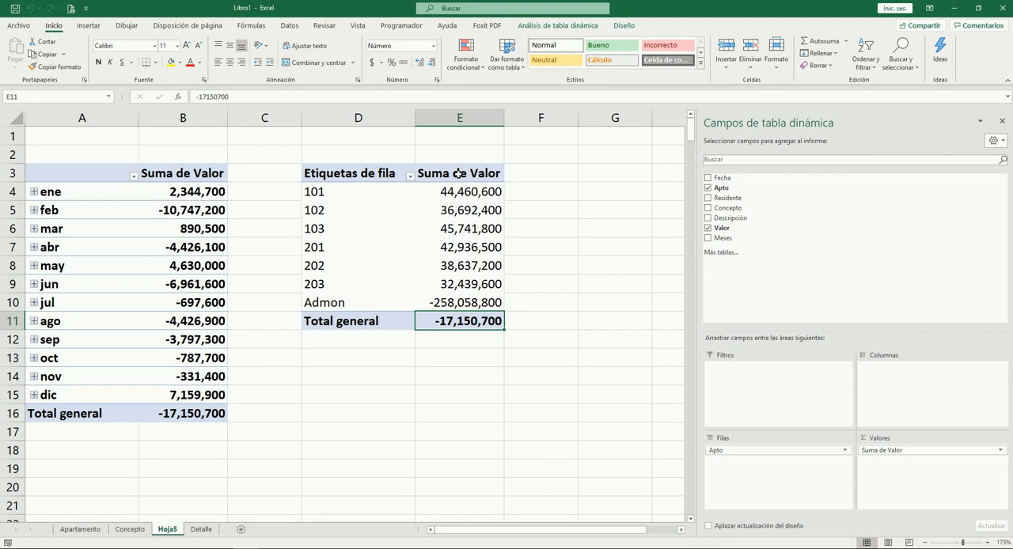
{"action": "left_click", "coordinate": [545, 346]}
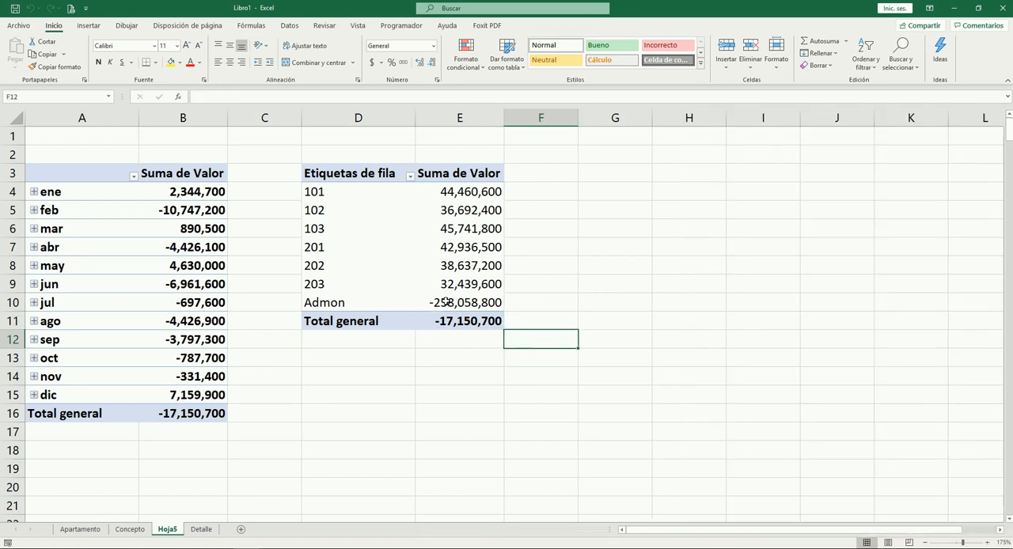
Create a pivot table from Detalle A1:F1001 in cell D14 of the existing sheet Hoja5
{"action": "left_click", "coordinate": [393, 371]}
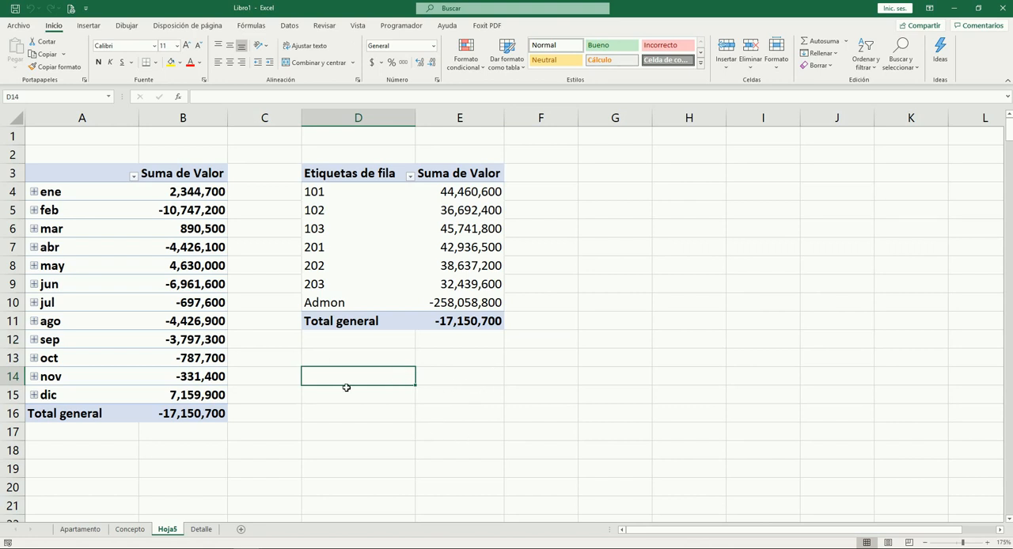
{"action": "left_click", "coordinate": [86, 28]}
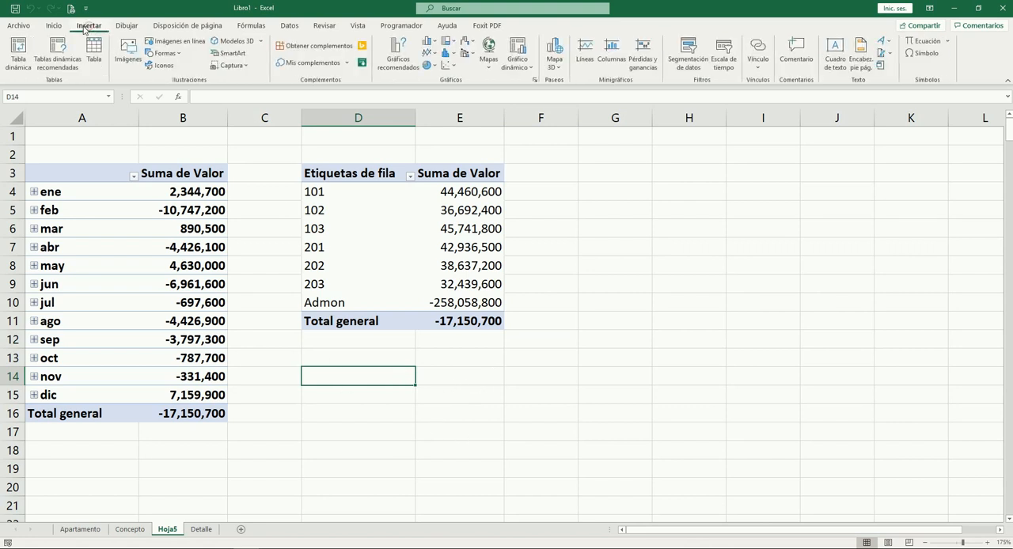
{"action": "left_click", "coordinate": [17, 52]}
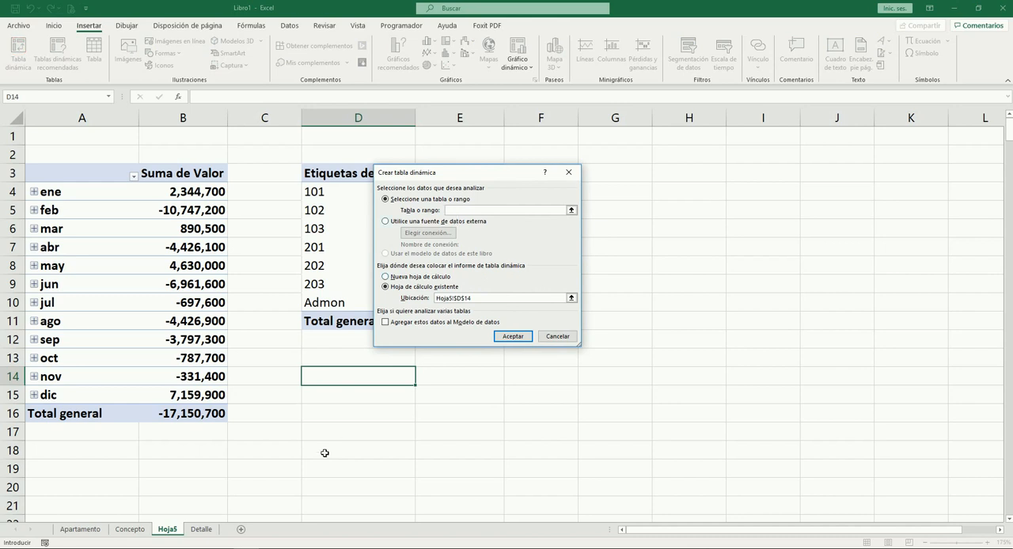
{"action": "left_click", "coordinate": [204, 524]}
{"action": "left_click", "coordinate": [93, 192]}
{"action": "key", "text": "ctrl+Up"}
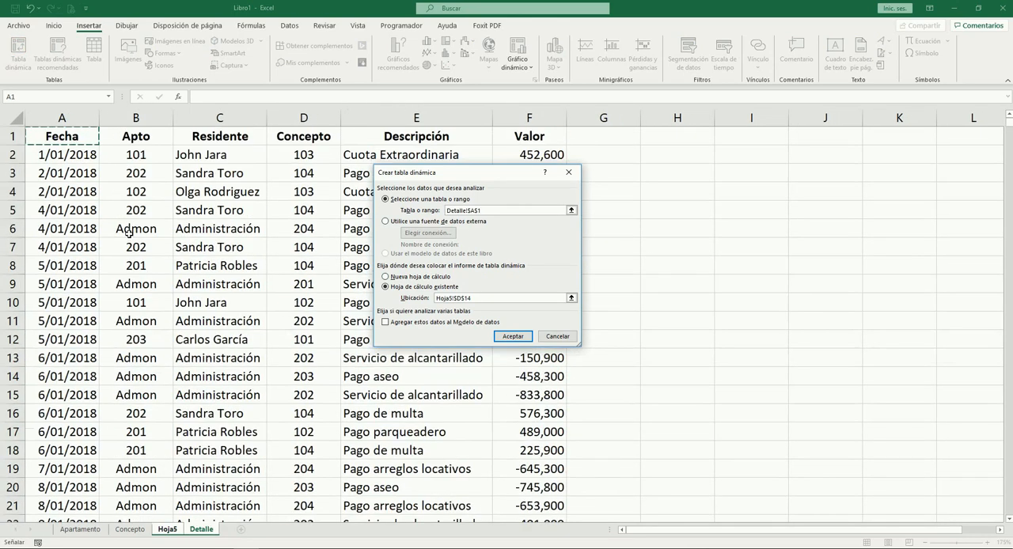
{"action": "key", "text": "ctrl+shift+Right"}
{"action": "key", "text": "ctrl+shift+Down"}
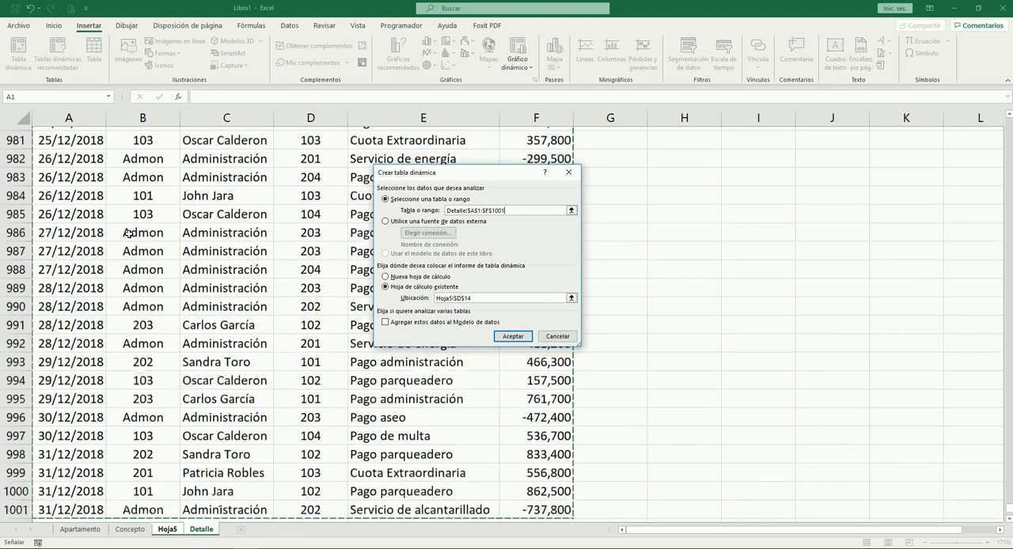
{"action": "left_click", "coordinate": [512, 336]}
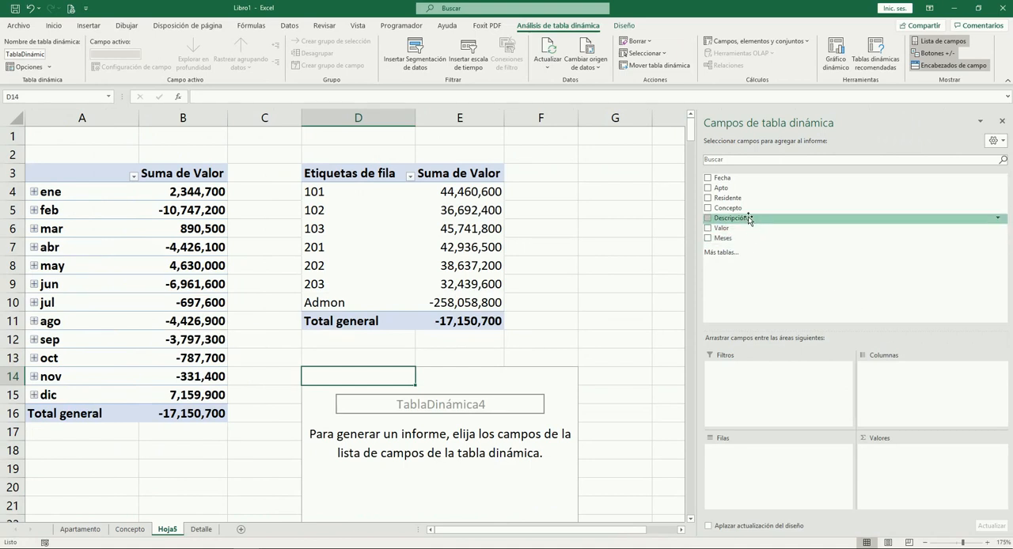
Summarize the sum of Valor by Descripción in the new pivot table, using Descripción instead of Concepto as the row field
{"action": "left_click_drag", "start_coordinate": [744, 208], "coordinate": [766, 467]}
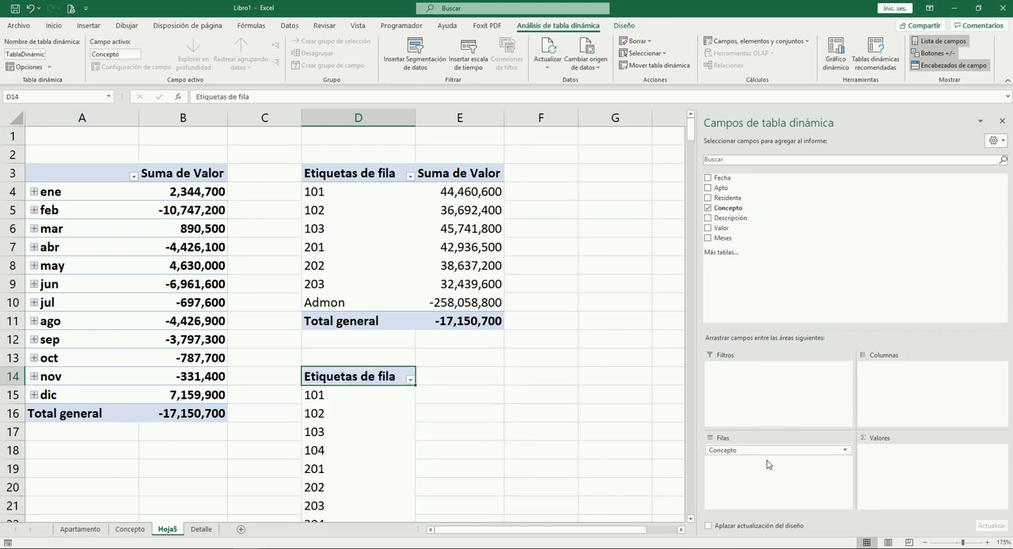
{"action": "left_click_drag", "start_coordinate": [731, 218], "coordinate": [762, 270]}
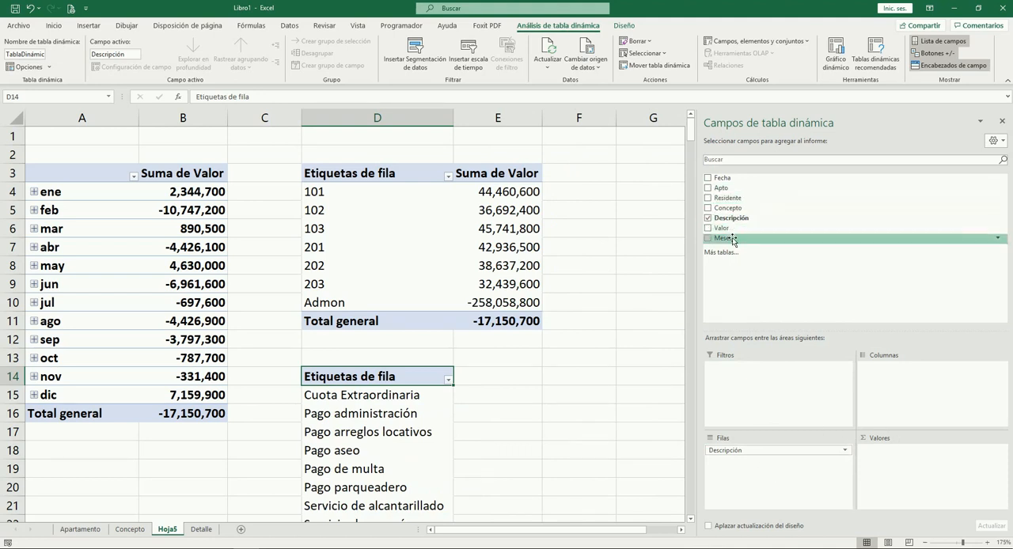
{"action": "left_click_drag", "start_coordinate": [728, 230], "coordinate": [915, 463]}
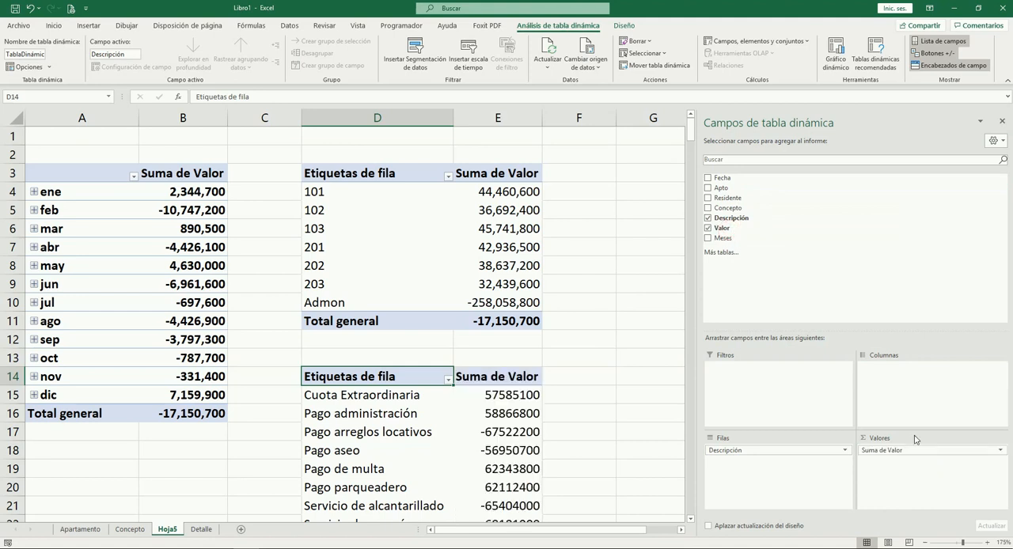
Format the Suma de Valor amounts in E15:E23 with thousands separators and no decimals
{"action": "scroll", "coordinate": [641, 364], "scroll_direction": "down", "scroll_amount": 3}
{"action": "scroll", "coordinate": [640, 358], "scroll_direction": "up", "scroll_amount": 1}
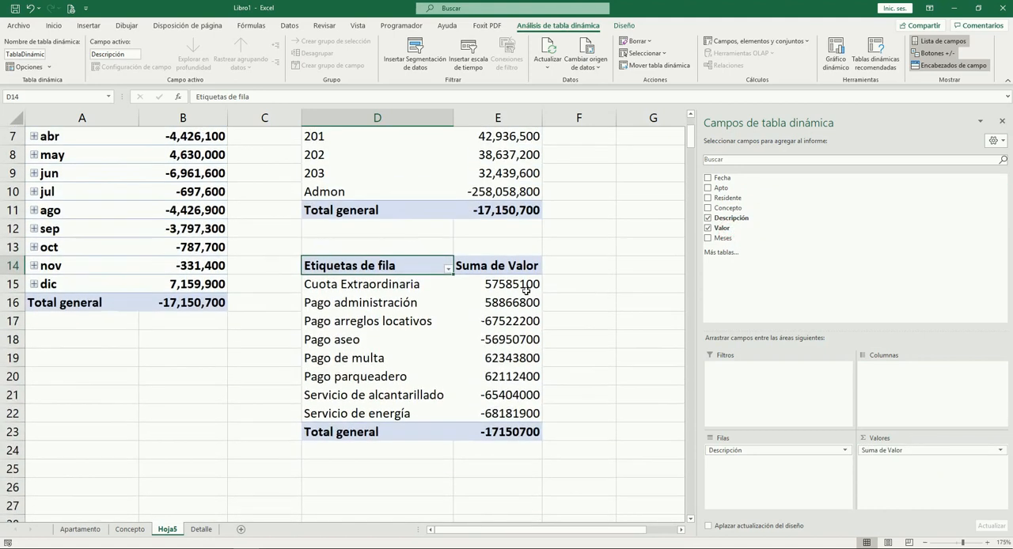
{"action": "left_click_drag", "start_coordinate": [515, 284], "coordinate": [527, 424]}
{"action": "key", "text": "ctrl+shift+1"}
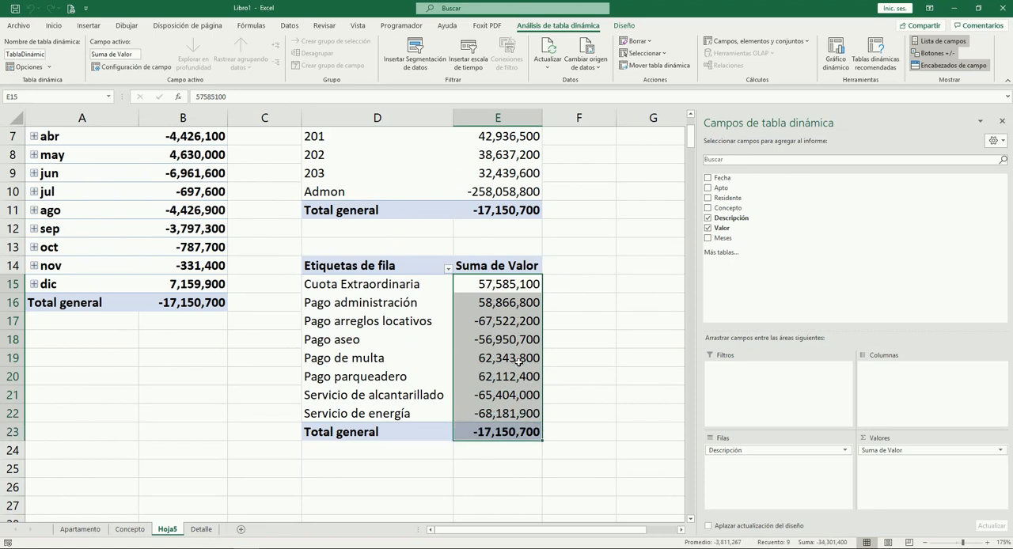
{"action": "left_click", "coordinate": [566, 352]}
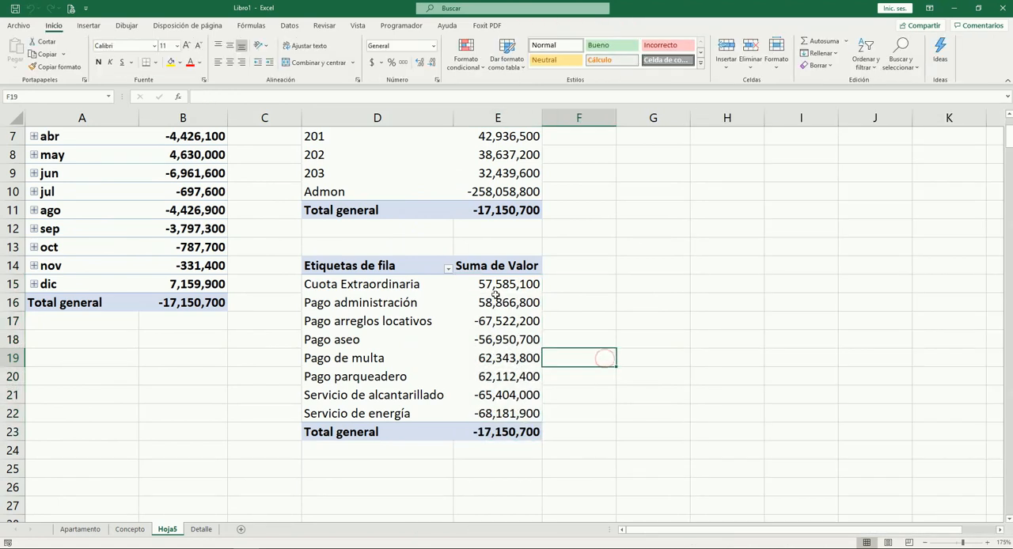
Sort the description pivot table by Suma de Valor in ascending order
{"action": "left_click", "coordinate": [491, 297]}
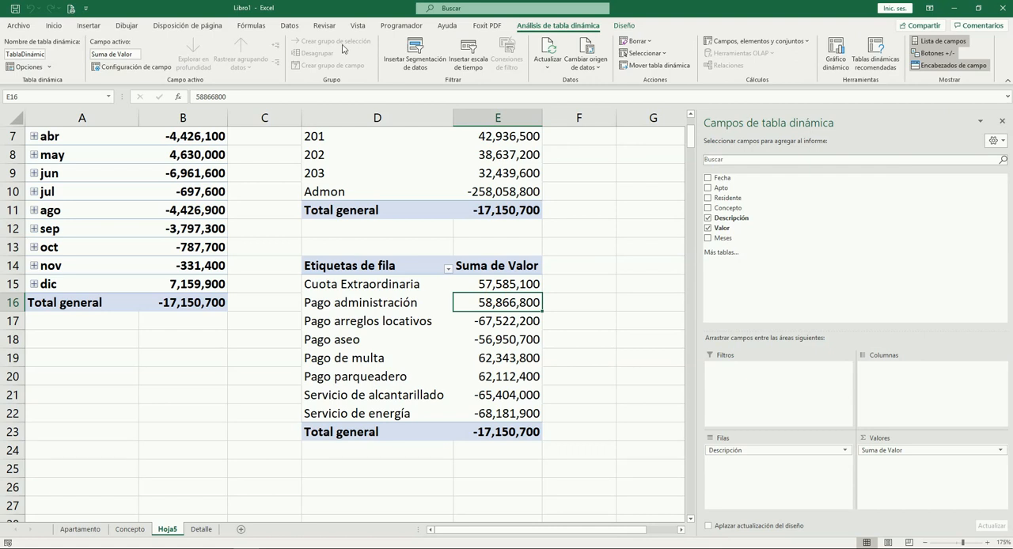
{"action": "left_click", "coordinate": [289, 25]}
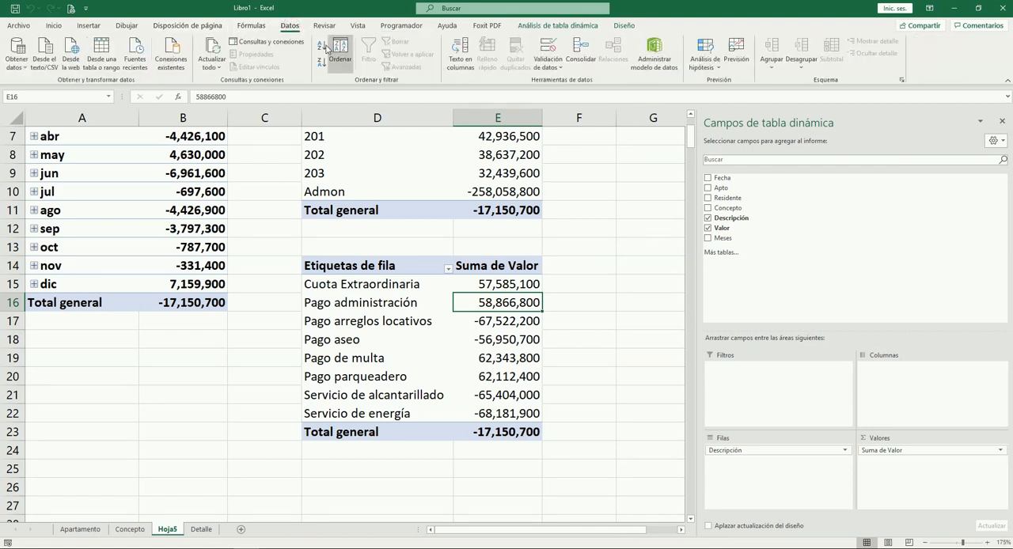
{"action": "left_click", "coordinate": [321, 46]}
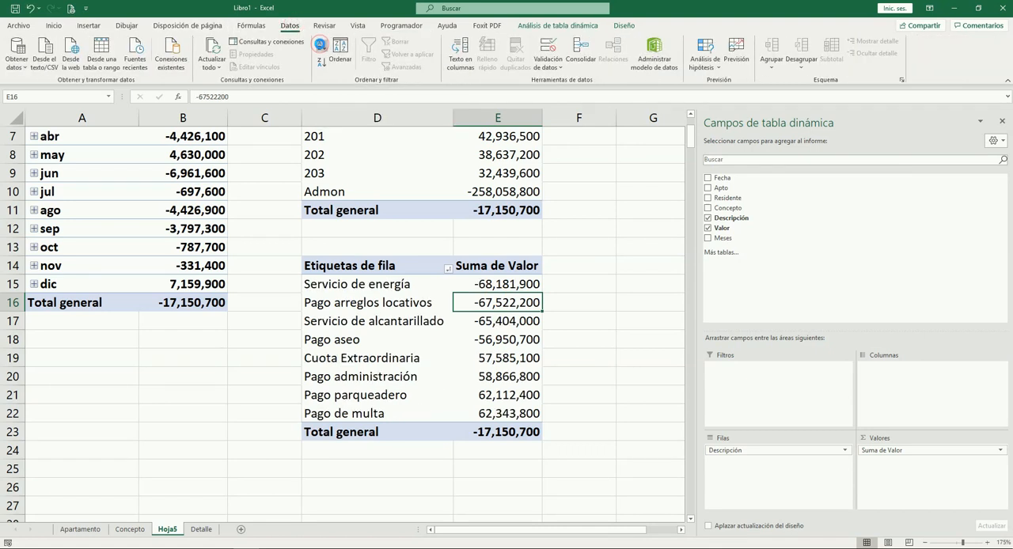
{"action": "left_click", "coordinate": [603, 395]}
Examine each label and amount from Servicio de energía down to Pago aseo in the description pivot table
{"action": "left_click", "coordinate": [494, 287]}
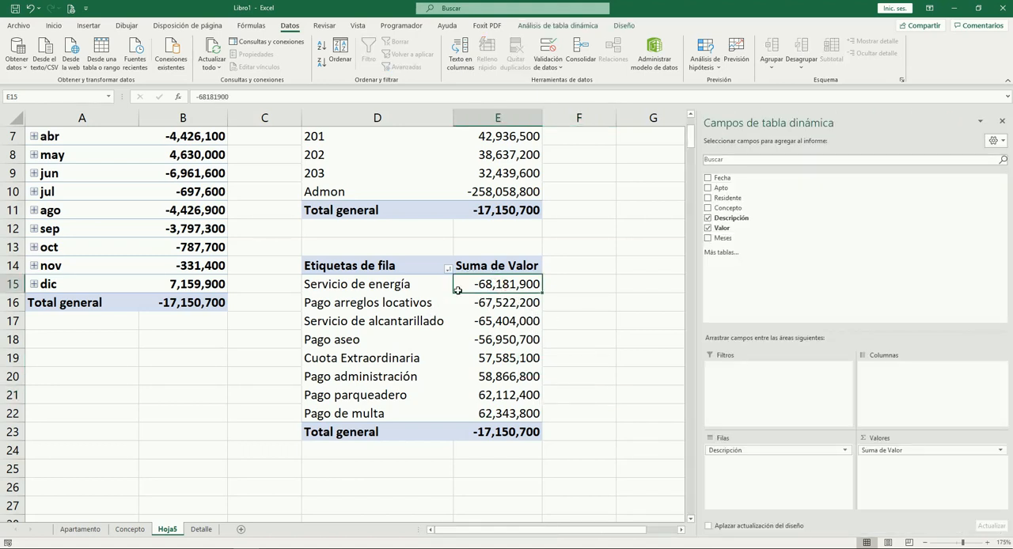
{"action": "left_click", "coordinate": [389, 286]}
{"action": "left_click", "coordinate": [495, 285]}
{"action": "key", "text": "Left"}
{"action": "key", "text": "Right"}
{"action": "key", "text": "Left"}
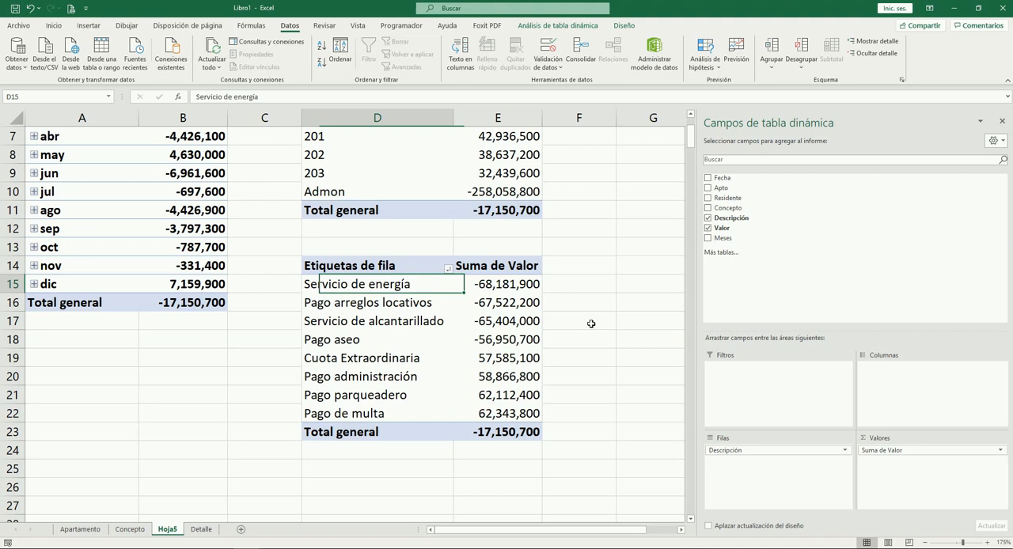
{"action": "key", "text": "Down"}
{"action": "key", "text": "Right"}
{"action": "key", "text": "Left"}
{"action": "key", "text": "Down"}
{"action": "key", "text": "Right"}
{"action": "key", "text": "Left"}
{"action": "key", "text": "Down"}
{"action": "key", "text": "Right"}
{"action": "key", "text": "Left"}
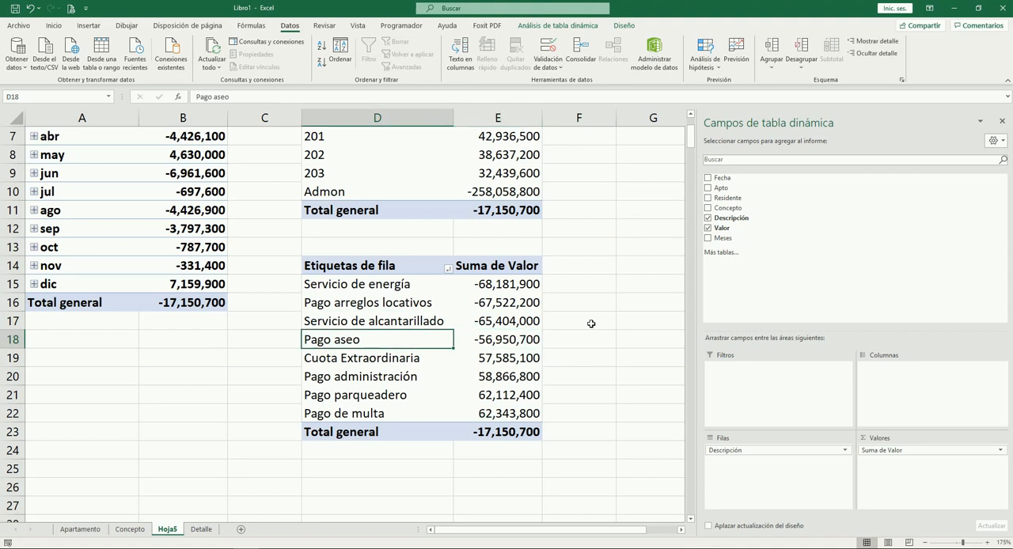
Compare the expense amounts in E15:E18 of the description pivot table
{"action": "key", "text": "Right"}
{"action": "key", "text": "Up"}
{"action": "key", "text": "Up"}
{"action": "key", "text": "Up"}
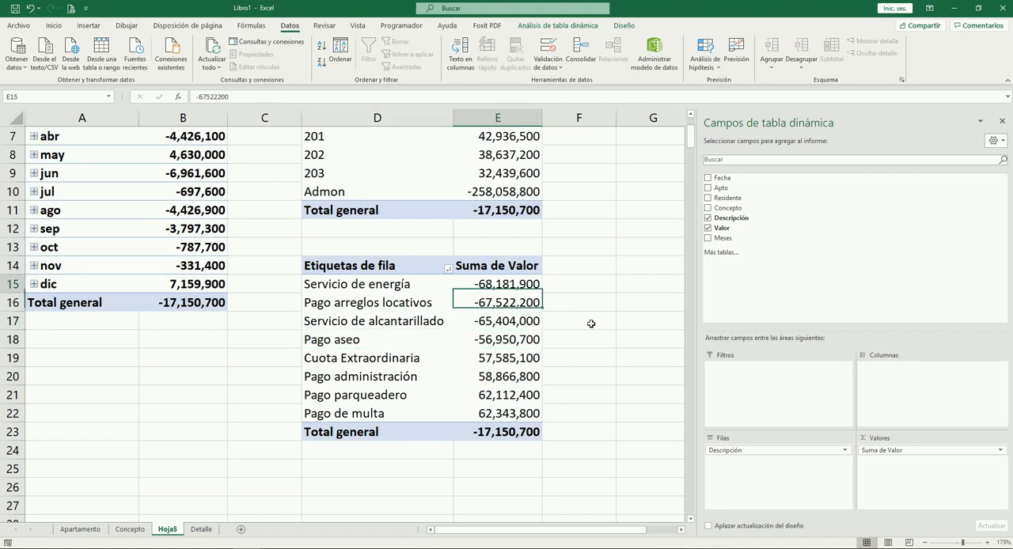
{"action": "key", "text": "Down"}
{"action": "key", "text": "Down"}
{"action": "key", "text": "Down"}
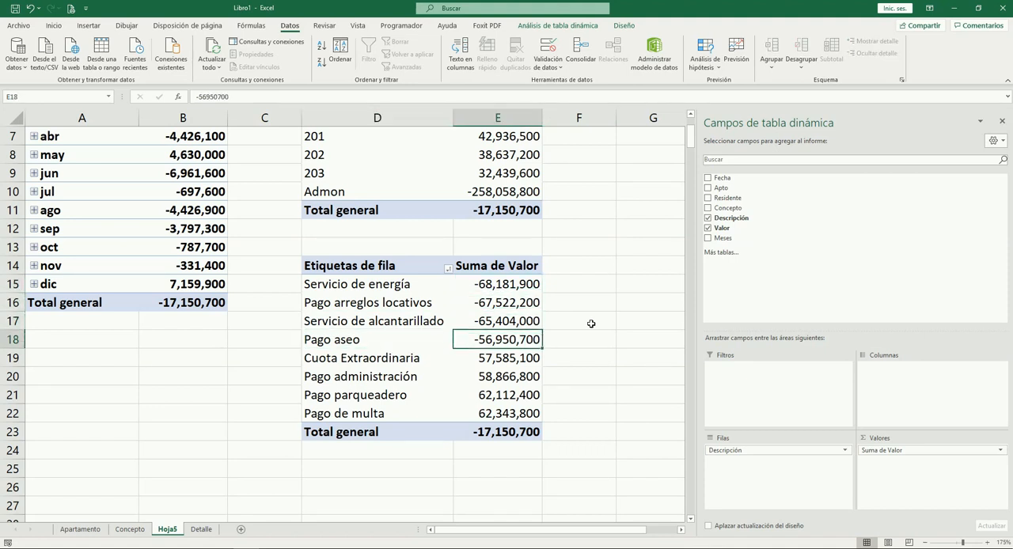
Examine the Cuota Extraordinaria label and compare the income amounts in E19:E22
{"action": "key", "text": "Left"}
{"action": "key", "text": "Down"}
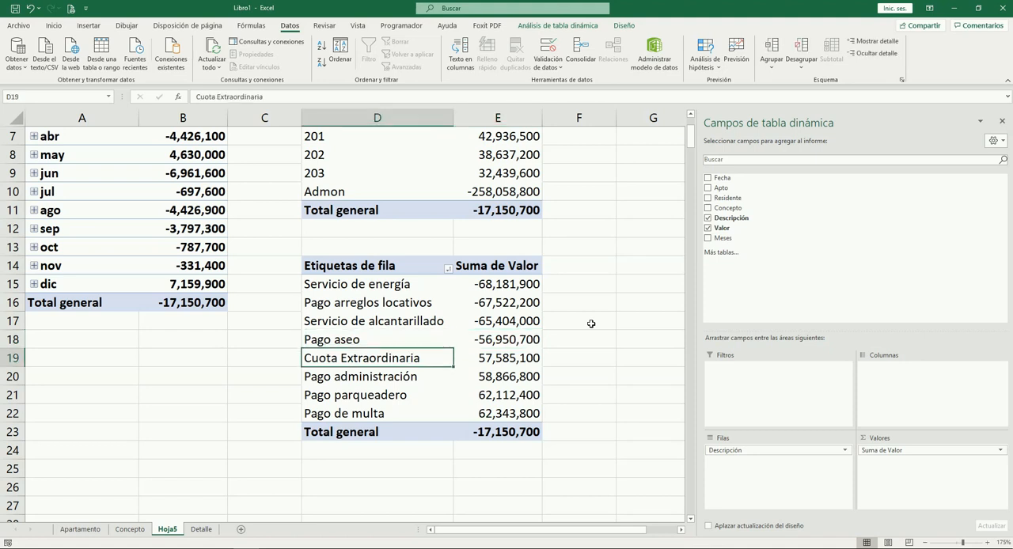
{"action": "key", "text": "Right"}
{"action": "key", "text": "Down"}
{"action": "key", "text": "Down"}
{"action": "key", "text": "Down"}
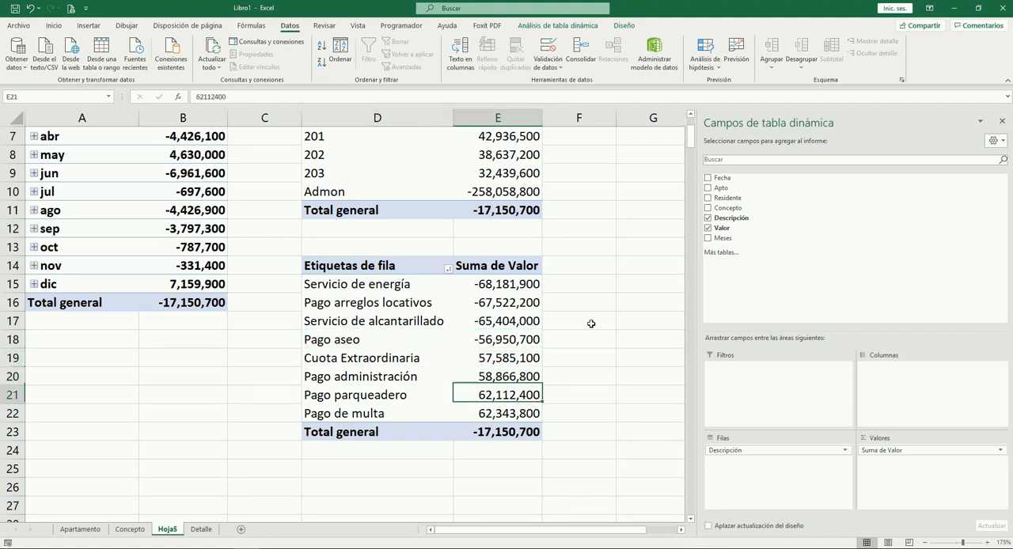
{"action": "key", "text": "Up"}
{"action": "key", "text": "Up"}
{"action": "key", "text": "Up"}
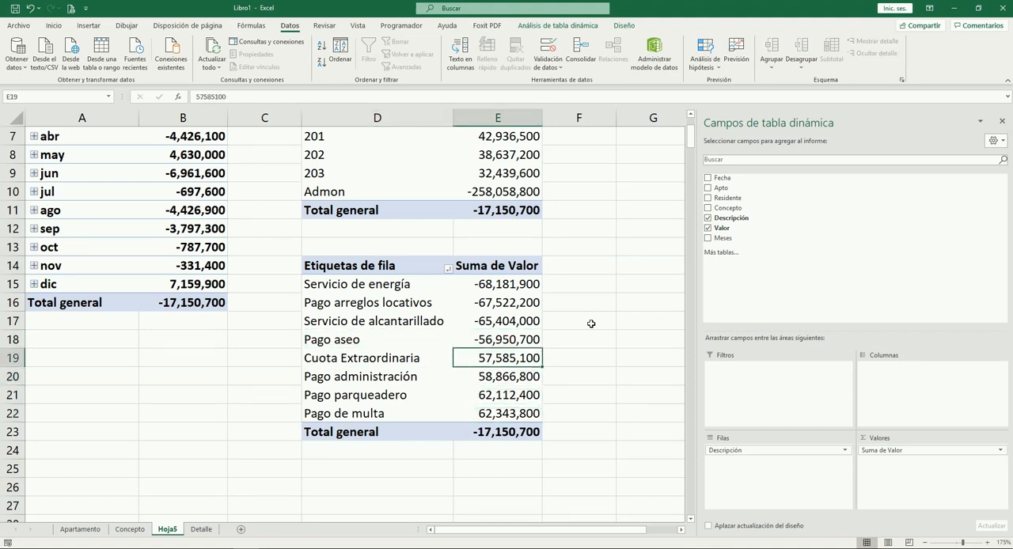
{"action": "key", "text": "Down"}
{"action": "key", "text": "Down"}
{"action": "key", "text": "Down"}
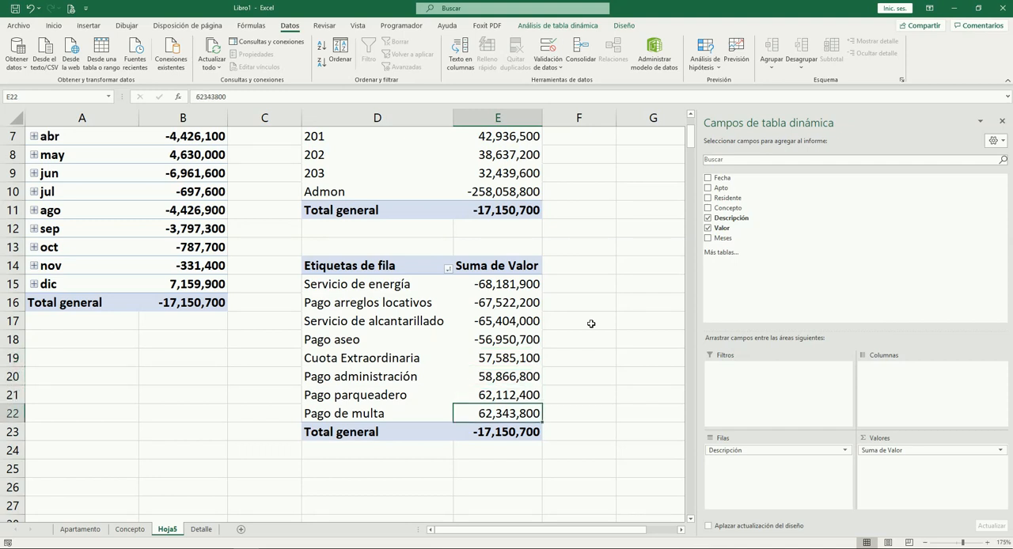
Compare the Pago de multa amount with those of Pago parqueadero and Pago administración
{"action": "key", "text": "Left"}
{"action": "key", "text": "Right"}
{"action": "key", "text": "Up"}
{"action": "key", "text": "Up"}
{"action": "key", "text": "Down"}
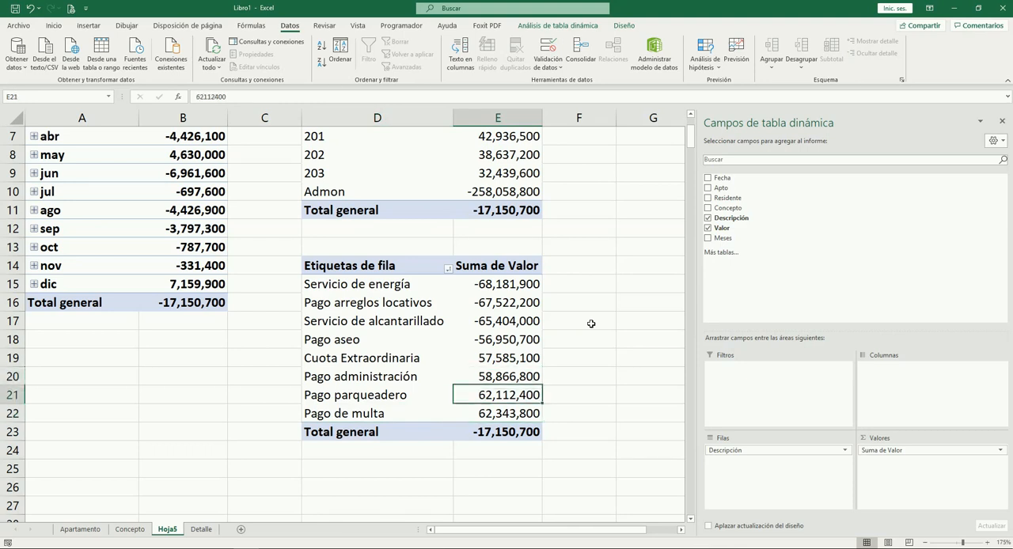
{"action": "key", "text": "Down"}
{"action": "key", "text": "Left"}
{"action": "key", "text": "Right"}
{"action": "key", "text": "Up"}
Compare the Cuota Extraordinaria and Pago aseo rows, and go back down the income amounts to Pago de multa
{"action": "key", "text": "Up"}
{"action": "key", "text": "Down"}
{"action": "key", "text": "Up"}
{"action": "key", "text": "Up"}
{"action": "key", "text": "Left"}
{"action": "key", "text": "Right"}
{"action": "key", "text": "Up"}
{"action": "key", "text": "Up"}
{"action": "key", "text": "Up"}
{"action": "key", "text": "Up"}
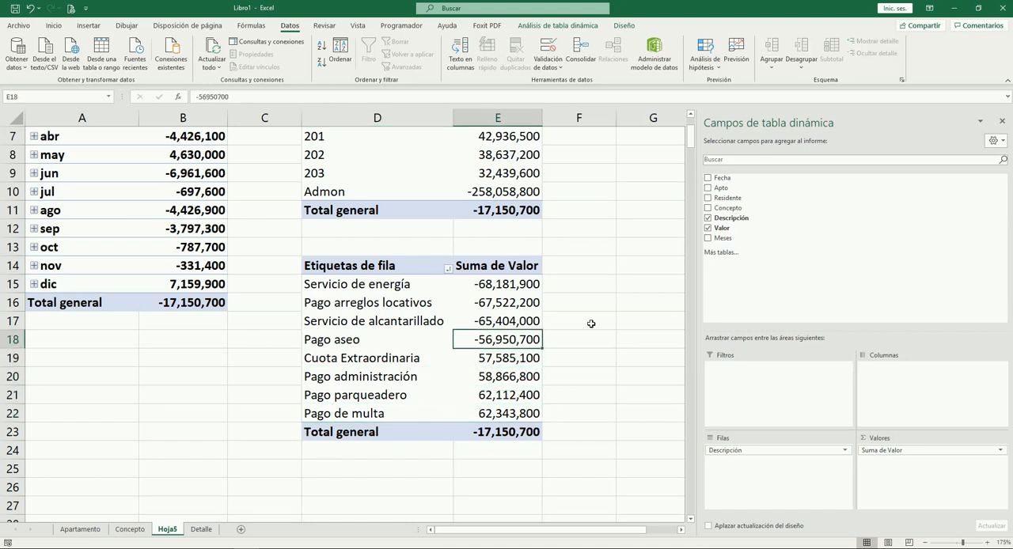
{"action": "key", "text": "Left"}
{"action": "key", "text": "Right"}
{"action": "key", "text": "Down"}
{"action": "key", "text": "Down"}
{"action": "key", "text": "Down"}
{"action": "key", "text": "Down"}
{"action": "key", "text": "Down"}
{"action": "key", "text": "Down"}
{"action": "key", "text": "Down"}
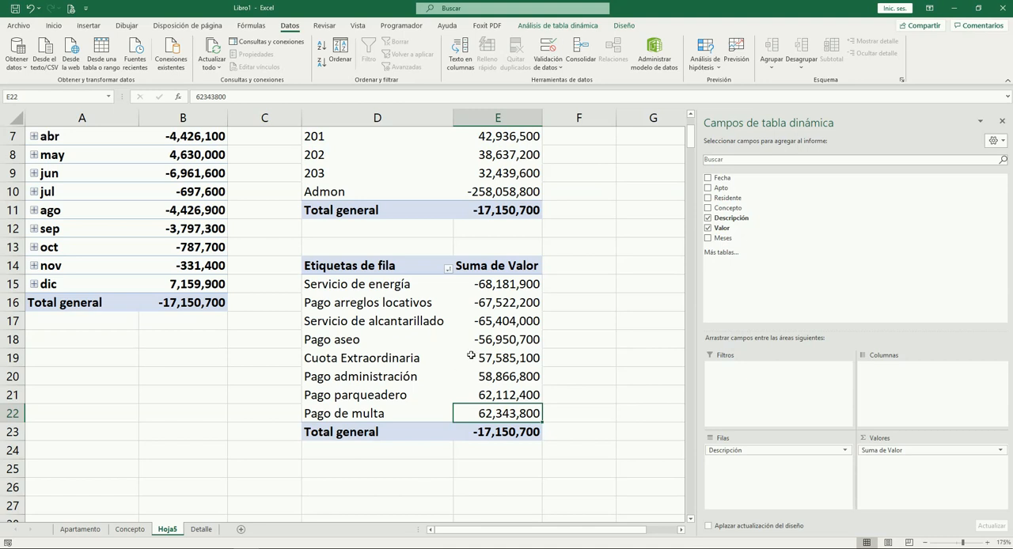
Select all the description labels D15:D22 in the description pivot table
{"action": "scroll", "coordinate": [521, 360], "scroll_direction": "up", "scroll_amount": 2}
{"action": "scroll", "coordinate": [515, 361], "scroll_direction": "down", "scroll_amount": 3}
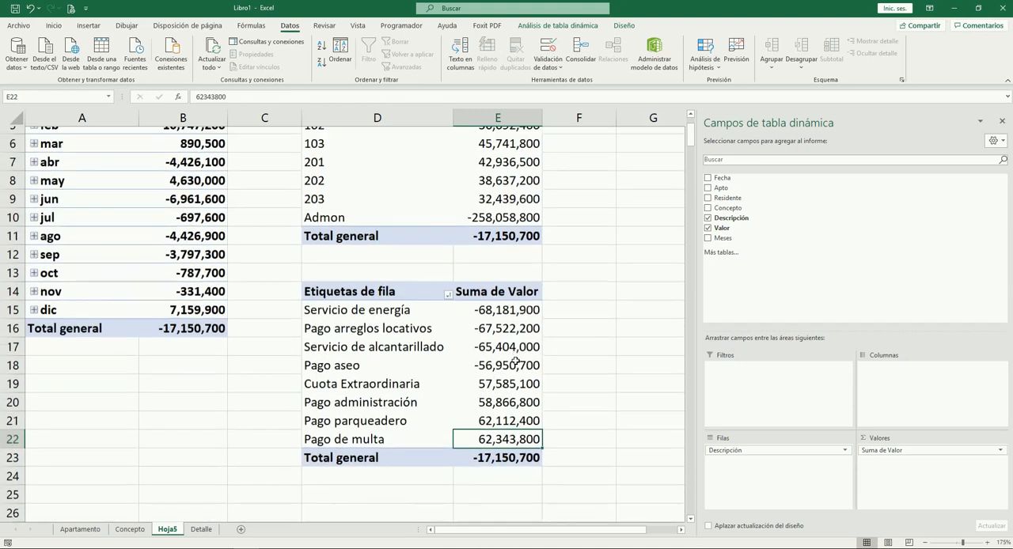
{"action": "left_click", "coordinate": [359, 266]}
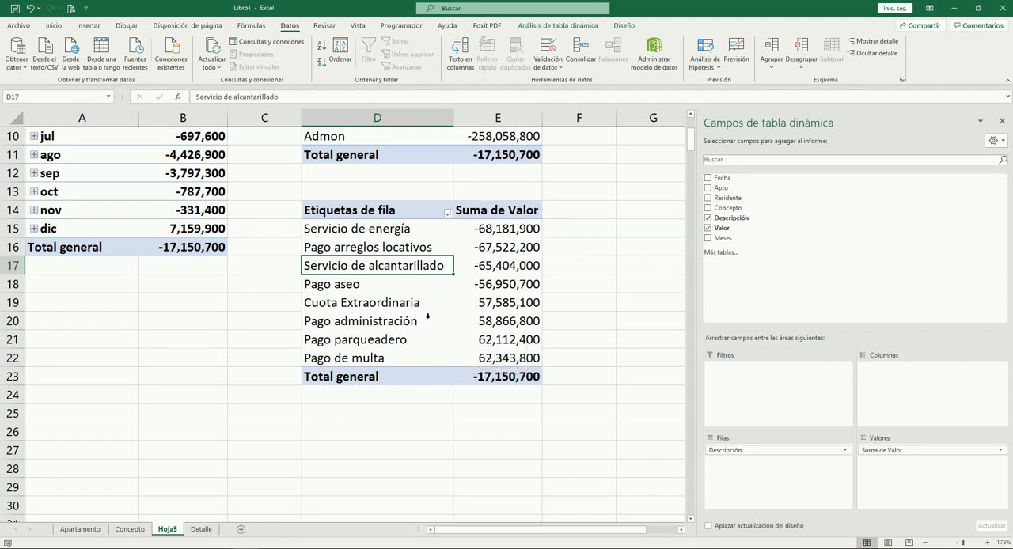
{"action": "left_click", "coordinate": [390, 244]}
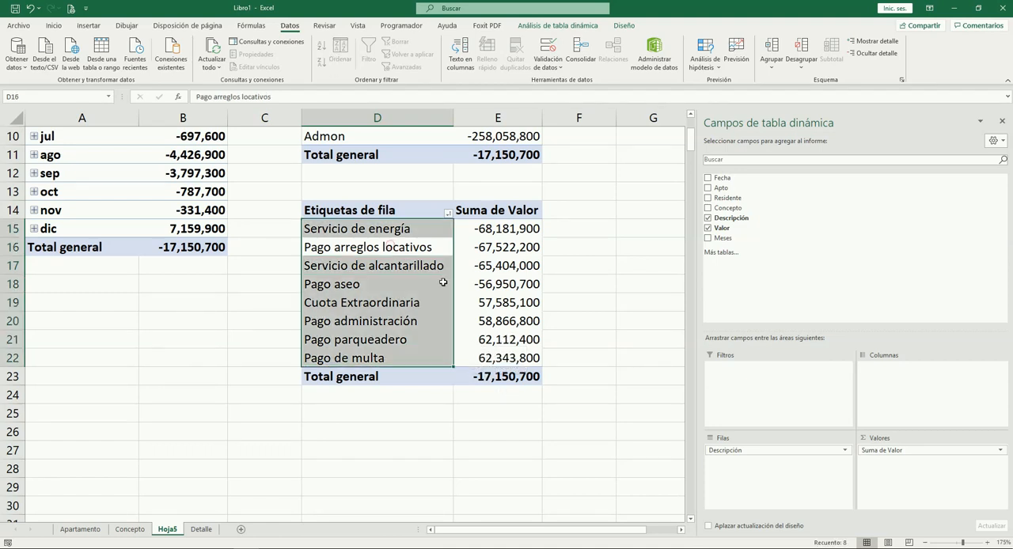
Check the Pago aseo amount and compare the apartment and description pivot tables on Hoja5
{"action": "left_click", "coordinate": [527, 299]}
{"action": "left_click", "coordinate": [386, 284]}
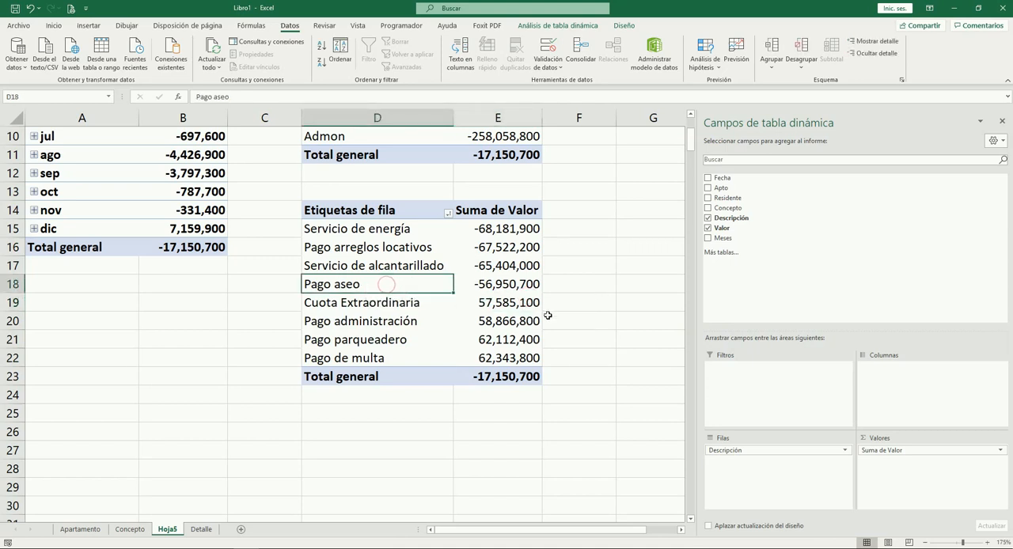
{"action": "left_click", "coordinate": [508, 291]}
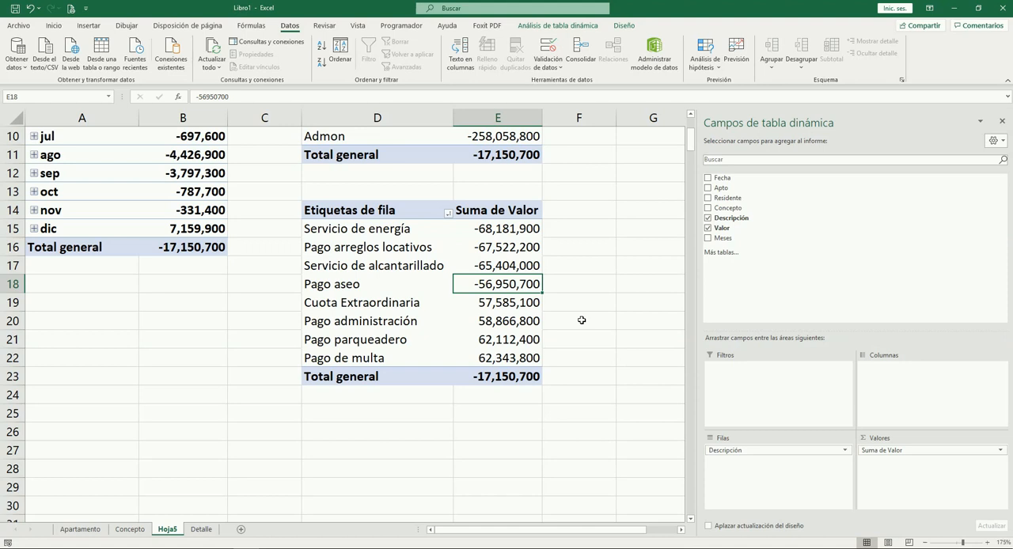
{"action": "scroll", "coordinate": [369, 322], "scroll_direction": "up", "scroll_amount": 3}
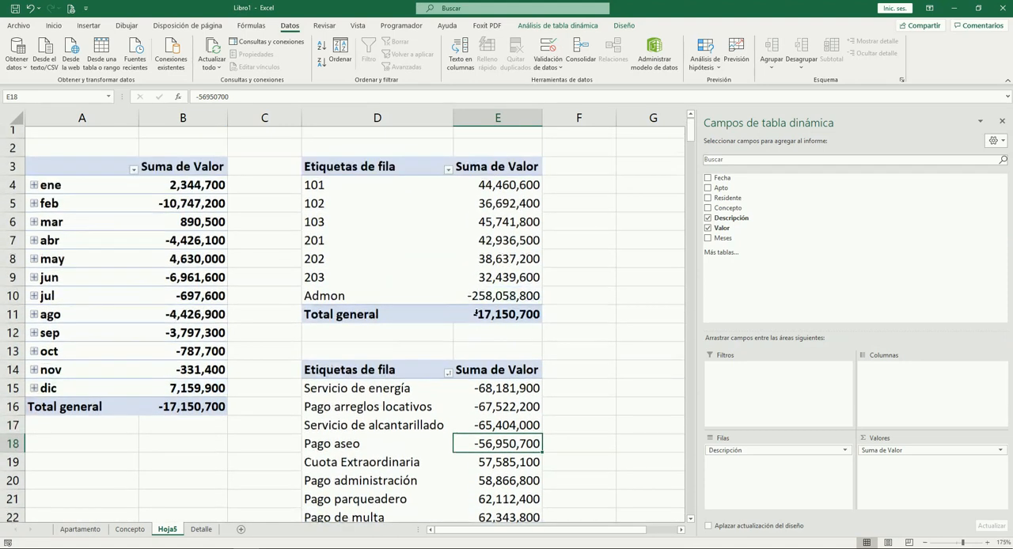
{"action": "scroll", "coordinate": [404, 305], "scroll_direction": "down", "scroll_amount": 3}
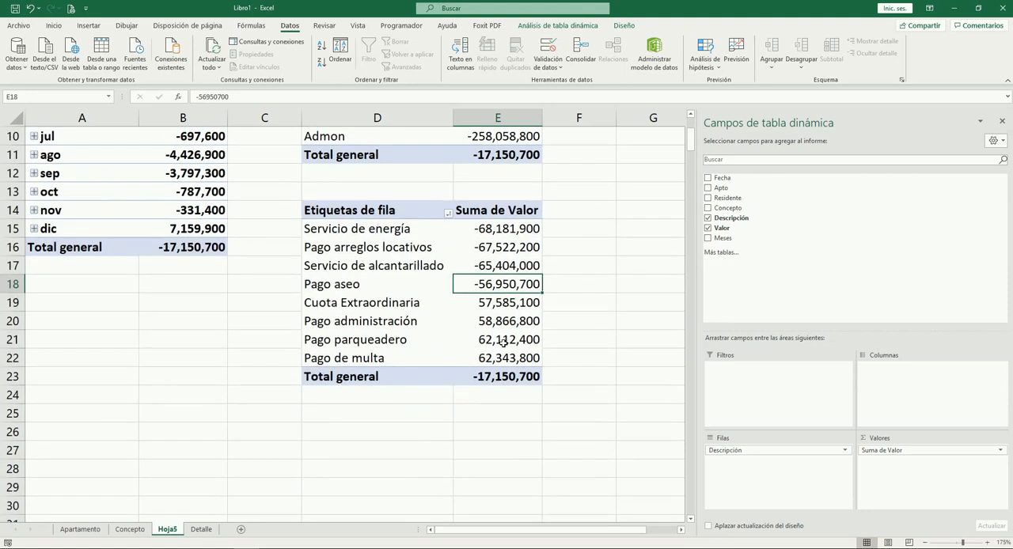
Return to the Detalle sheet and go to the Fecha header in cell A1
{"action": "left_click", "coordinate": [200, 529]}
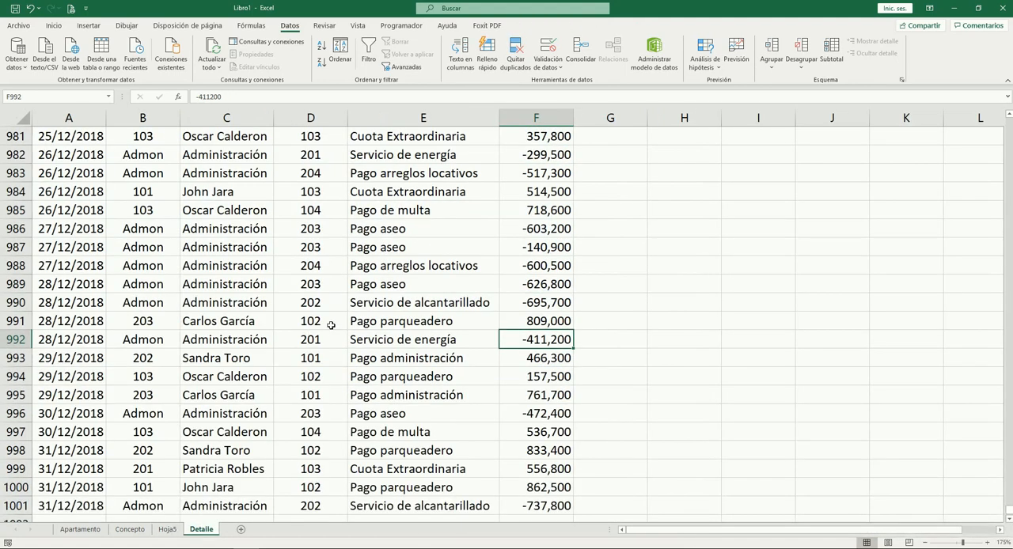
{"action": "scroll", "coordinate": [437, 312], "scroll_direction": "up", "scroll_amount": 18}
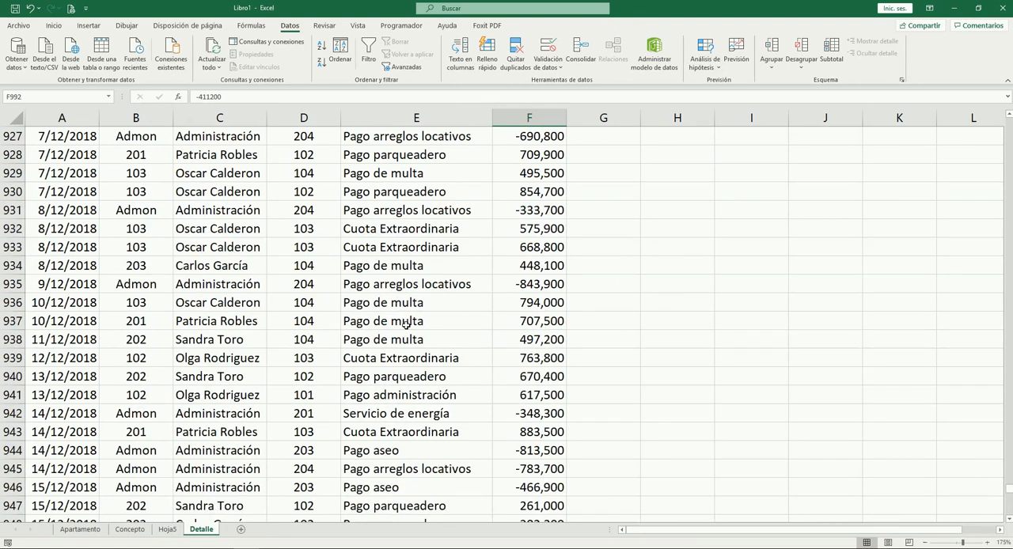
{"action": "left_click", "coordinate": [402, 323]}
{"action": "key", "text": "ctrl+Home"}
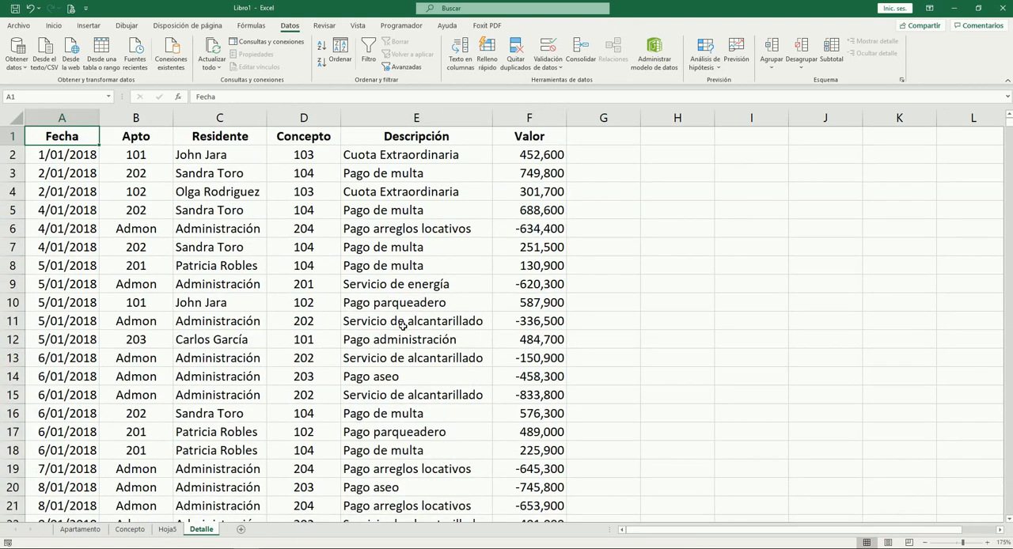
Examine the fields of the first charge record in row 2 of the Detalle sheet
{"action": "key", "text": "Down"}
{"action": "key", "text": "Right"}
{"action": "key", "text": "Right"}
{"action": "key", "text": "Right"}
{"action": "key", "text": "Right"}
{"action": "key", "text": "Right"}
{"action": "key", "text": "Left"}
{"action": "key", "text": "Left"}
{"action": "key", "text": "Left"}
{"action": "key", "text": "Left"}
{"action": "key", "text": "Right"}
{"action": "key", "text": "Right"}
{"action": "key", "text": "Right"}
{"action": "key", "text": "Right"}
Examine the record in row 5 of the Detalle sheet, from its Fecha across to its Valor
{"action": "key", "text": "Left"}
{"action": "key", "text": "Left"}
{"action": "key", "text": "Left"}
{"action": "key", "text": "Left"}
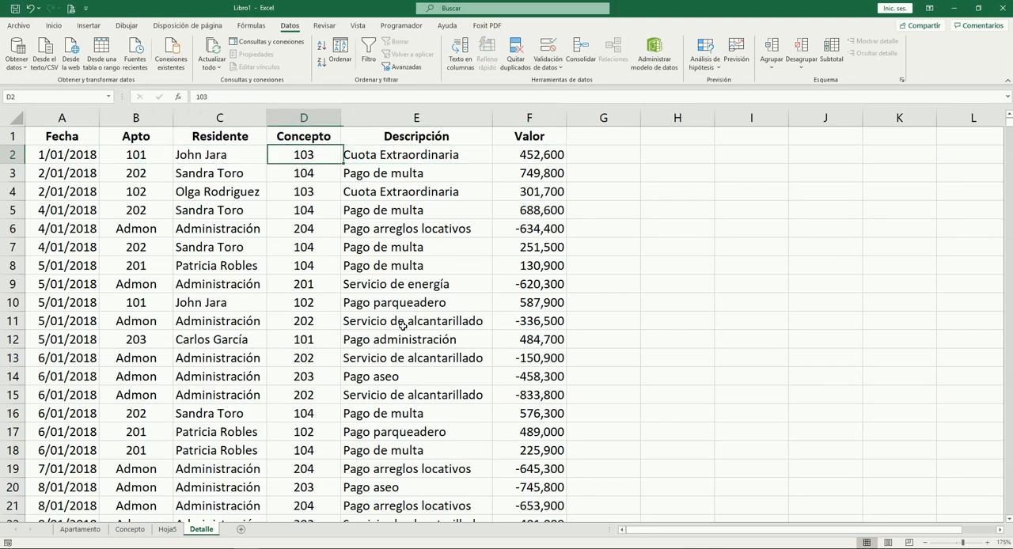
{"action": "key", "text": "Left"}
{"action": "key", "text": "Down"}
{"action": "key", "text": "Down"}
{"action": "key", "text": "Down"}
{"action": "key", "text": "Down"}
{"action": "key", "text": "Right"}
{"action": "key", "text": "Right"}
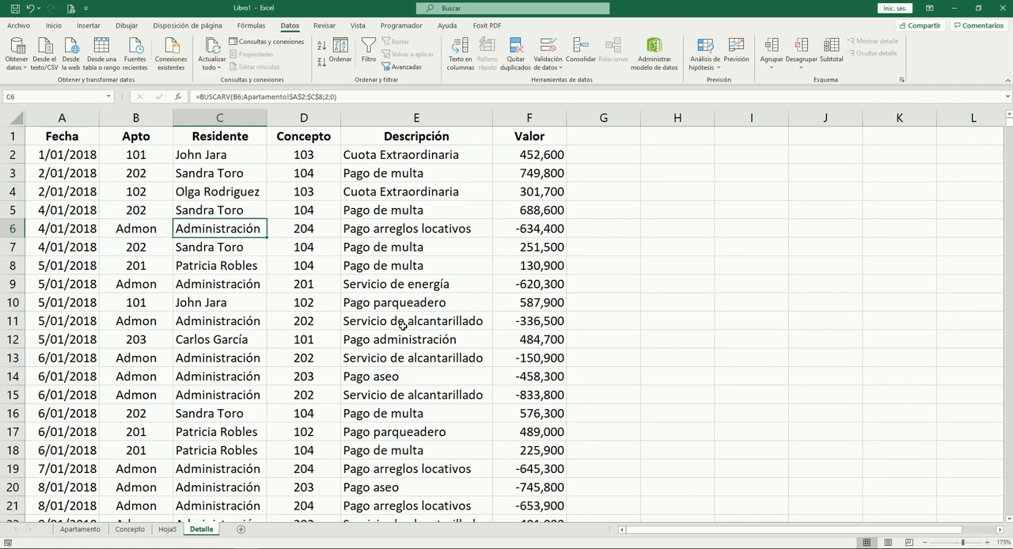
{"action": "key", "text": "Up"}
{"action": "key", "text": "Left"}
{"action": "key", "text": "Left"}
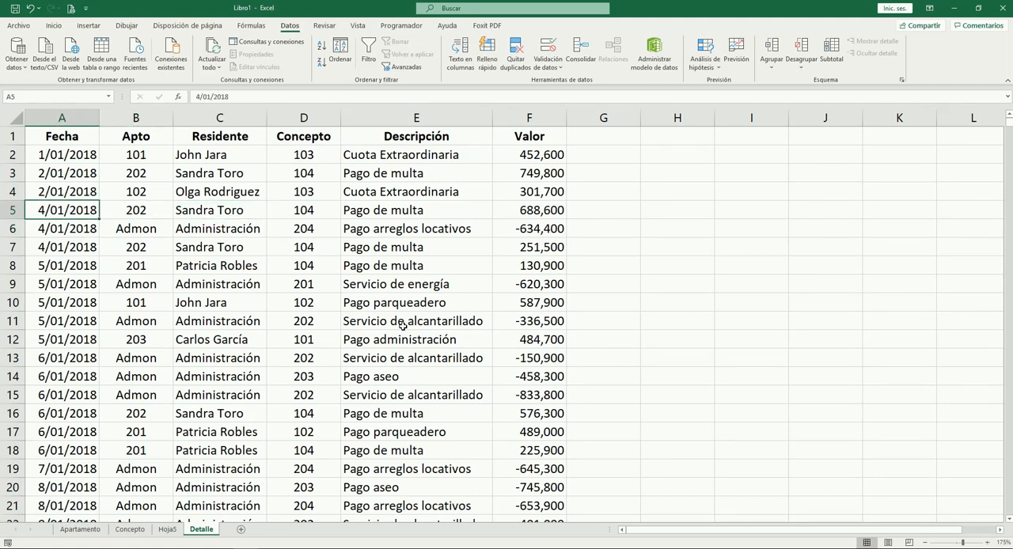
{"action": "key", "text": "Right"}
{"action": "key", "text": "Right"}
{"action": "key", "text": "Right"}
{"action": "key", "text": "Right"}
{"action": "key", "text": "Right"}
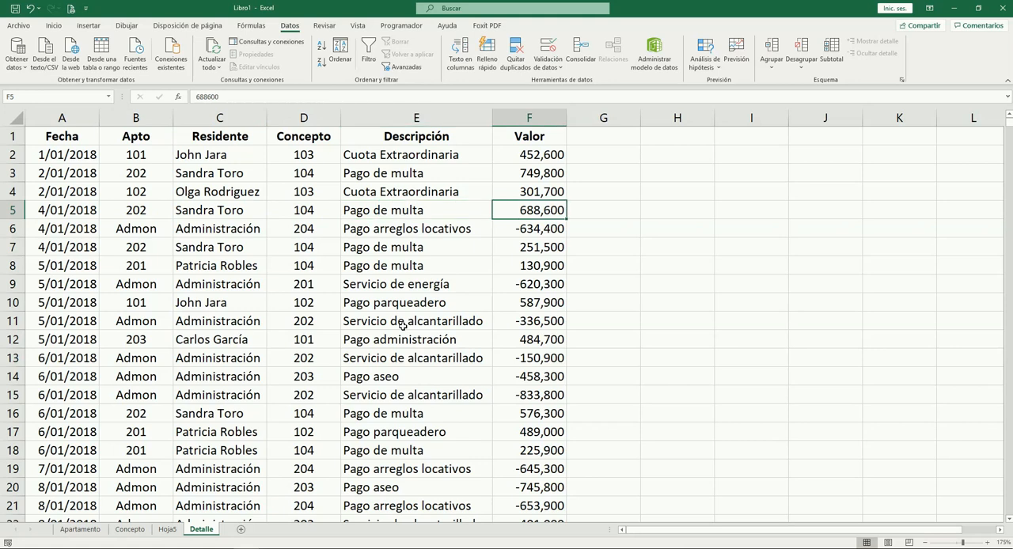
Compare the Apto values down the first ten rows to see whether they can identify a record uniquely
{"action": "key", "text": "Left"}
{"action": "key", "text": "Left"}
{"action": "key", "text": "Left"}
{"action": "key", "text": "Left"}
{"action": "key", "text": "Up"}
{"action": "key", "text": "Up"}
{"action": "key", "text": "Up"}
{"action": "key", "text": "Down"}
{"action": "key", "text": "Down"}
{"action": "key", "text": "Down"}
{"action": "key", "text": "Down"}
{"action": "key", "text": "Down"}
{"action": "key", "text": "Down"}
{"action": "key", "text": "Down"}
{"action": "key", "text": "Down"}
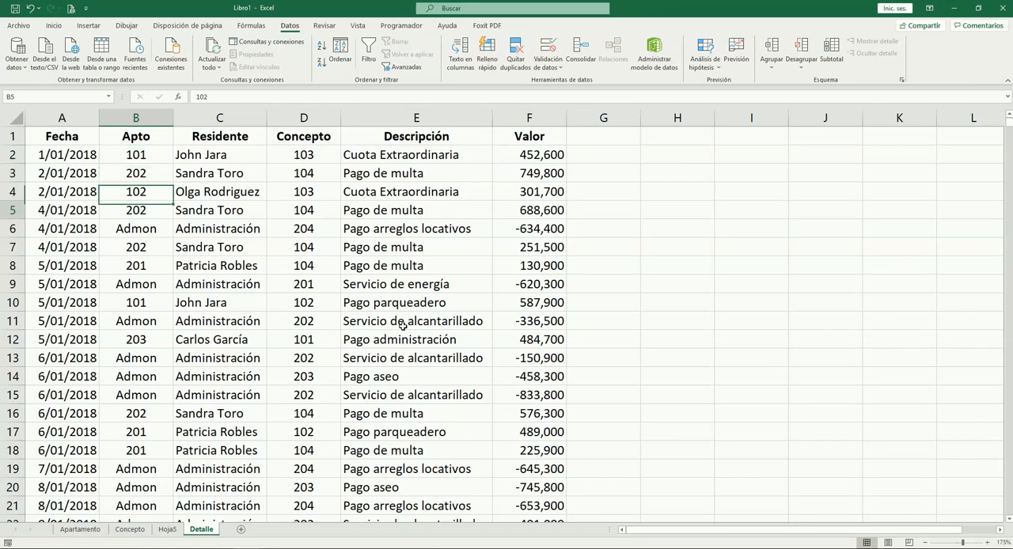
{"action": "key", "text": "Up"}
{"action": "key", "text": "Up"}
{"action": "key", "text": "Up"}
{"action": "key", "text": "Up"}
{"action": "key", "text": "Up"}
{"action": "key", "text": "Up"}
{"action": "key", "text": "Up"}
{"action": "key", "text": "Up"}
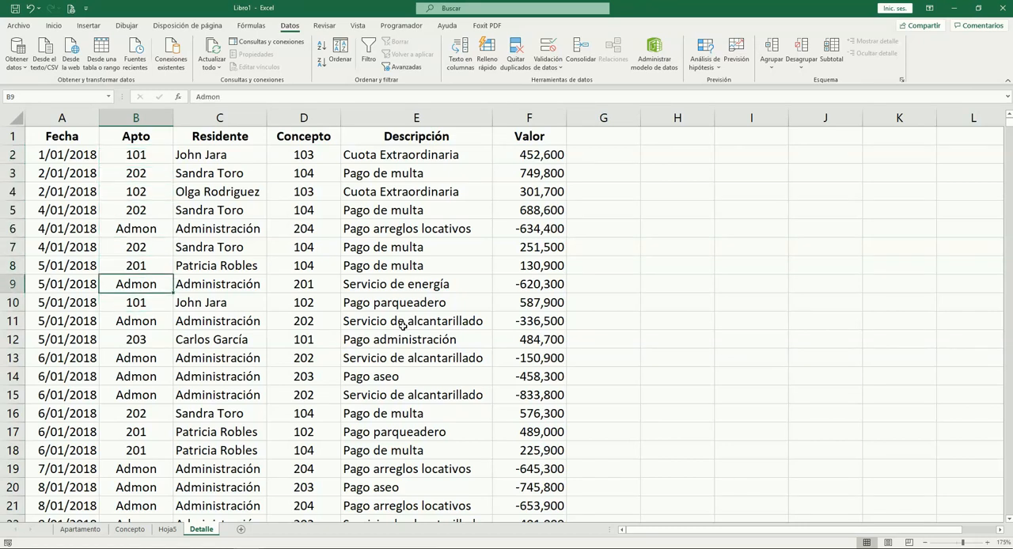
{"action": "key", "text": "Down"}
{"action": "key", "text": "Down"}
{"action": "key", "text": "Down"}
{"action": "key", "text": "Down"}
{"action": "key", "text": "Down"}
{"action": "key", "text": "Down"}
{"action": "key", "text": "Down"}
{"action": "key", "text": "Down"}
{"action": "key", "text": "Down"}
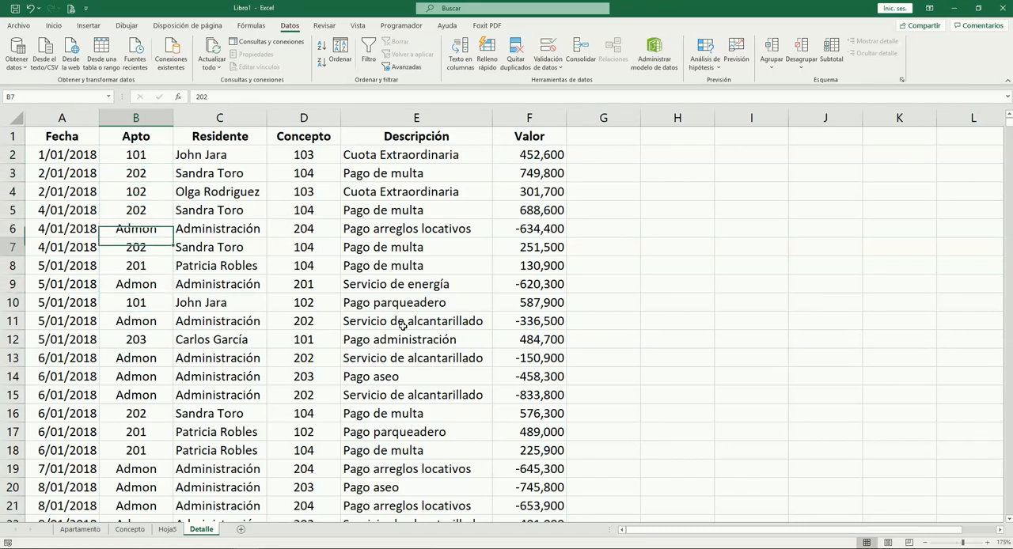
{"action": "key", "text": "Up"}
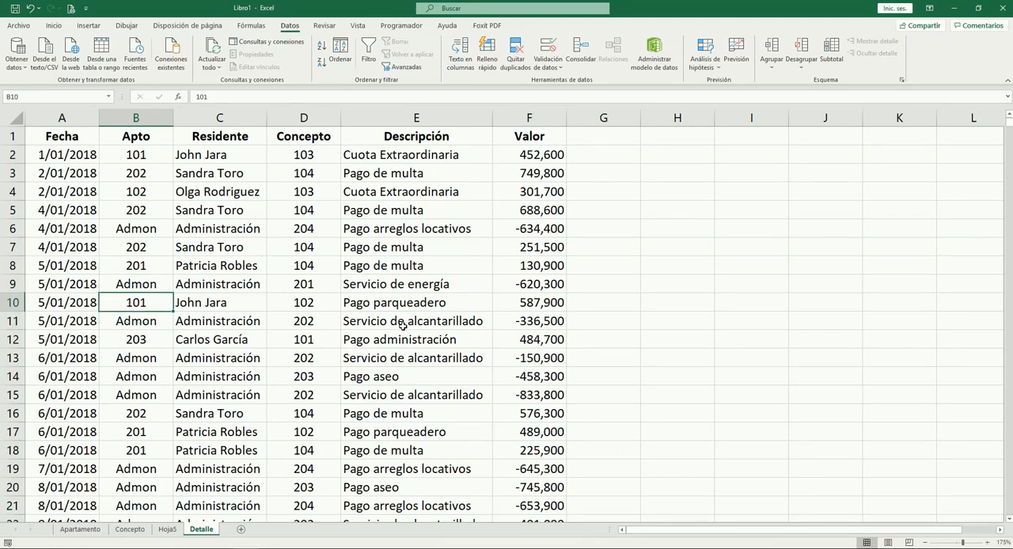
{"action": "key", "text": "Up"}
{"action": "key", "text": "Up"}
{"action": "key", "text": "Up"}
{"action": "key", "text": "Up"}
{"action": "key", "text": "Up"}
{"action": "key", "text": "Up"}
{"action": "key", "text": "Up"}
{"action": "key", "text": "Up"}
Look across the neighbouring fields of the Apto column and go back to the first date in A2
{"action": "key", "text": "Left"}
{"action": "key", "text": "Right"}
{"action": "key", "text": "Right"}
{"action": "key", "text": "Right"}
{"action": "key", "text": "Right"}
{"action": "key", "text": "Right"}
{"action": "key", "text": "Right"}
{"action": "key", "text": "Left"}
{"action": "key", "text": "Home"}
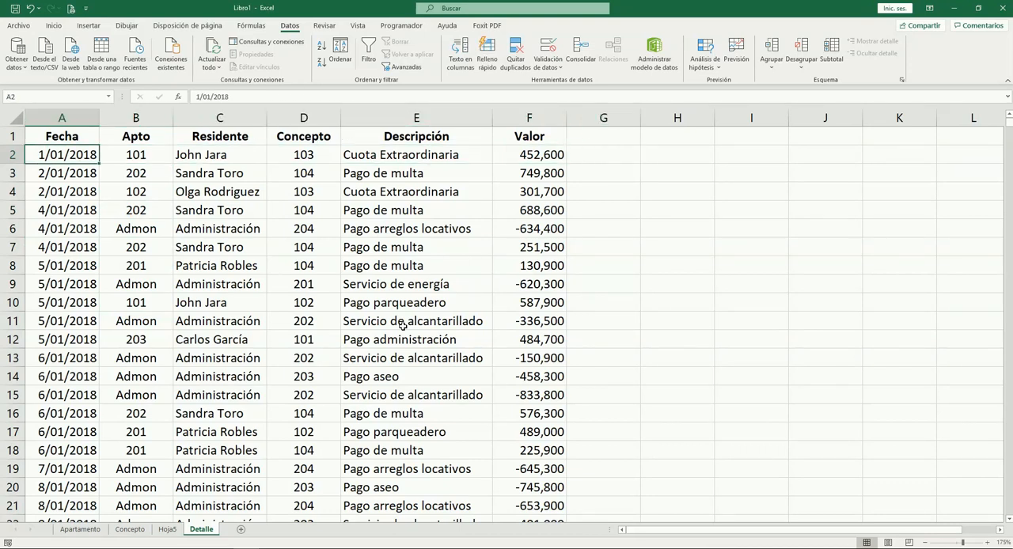
Compare the Fecha values and the Residente lookup formulas in rows 2 to 5 for repeated entries
{"action": "key", "text": "Down"}
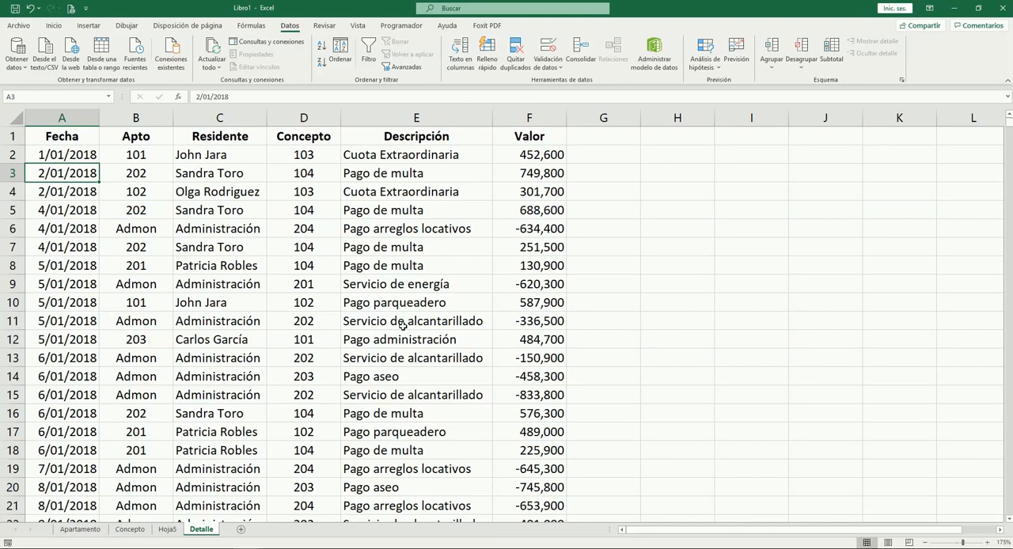
{"action": "key", "text": "Right"}
{"action": "key", "text": "Right"}
{"action": "key", "text": "Up"}
{"action": "key", "text": "Down"}
{"action": "key", "text": "Down"}
{"action": "key", "text": "Down"}
{"action": "key", "text": "Up"}
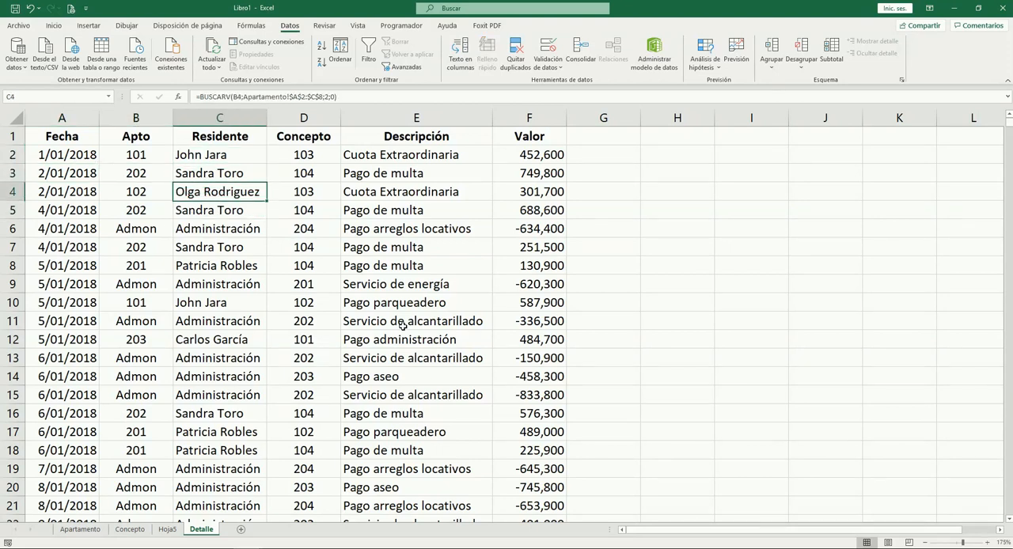
{"action": "key", "text": "Up"}
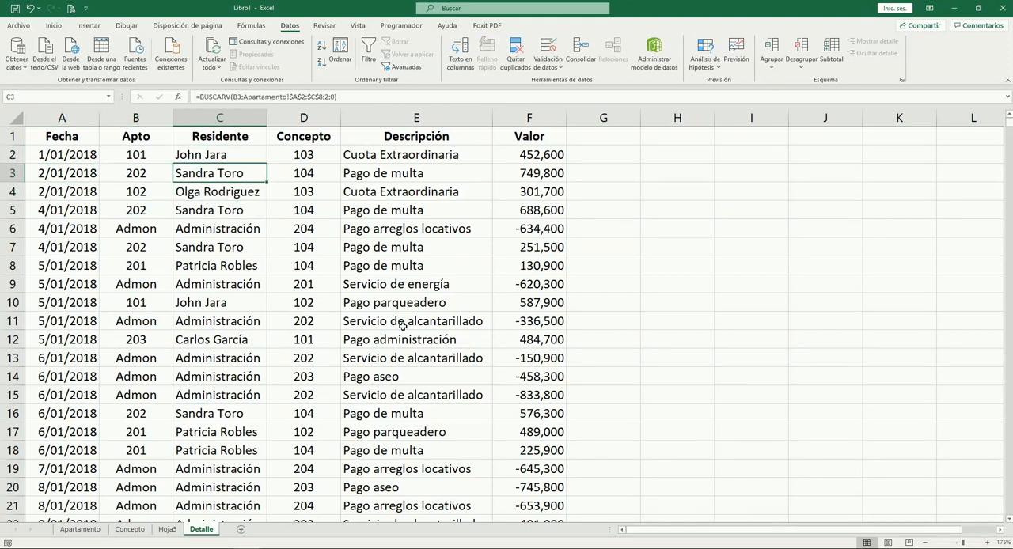
{"action": "key", "text": "Down"}
{"action": "key", "text": "Down"}
{"action": "key", "text": "Down"}
{"action": "key", "text": "Up"}
Compare the Concepto and Descripción entries of the first records and go back to the Fecha column
{"action": "key", "text": "Right"}
{"action": "key", "text": "Up"}
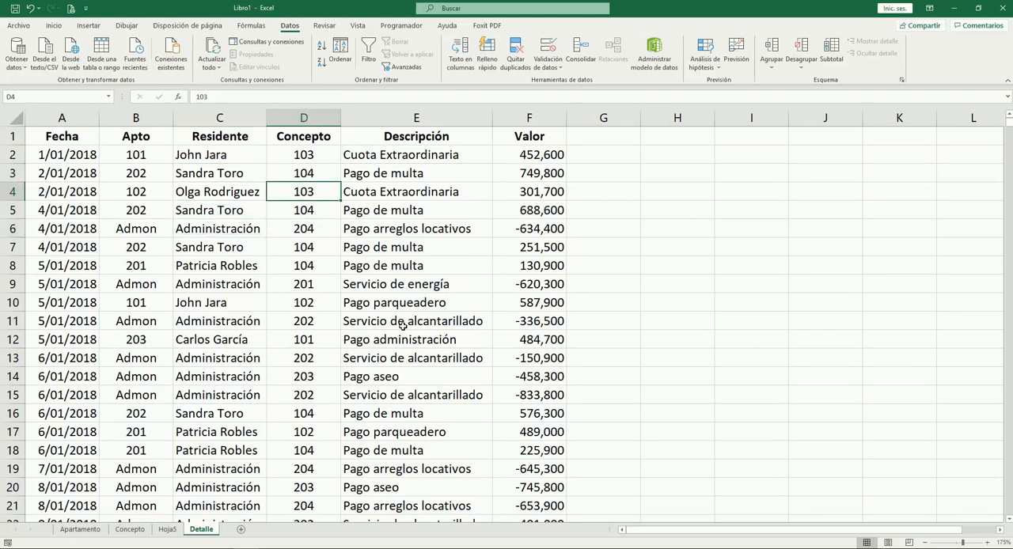
{"action": "key", "text": "Right"}
{"action": "key", "text": "Up"}
{"action": "key", "text": "Up"}
{"action": "key", "text": "Right"}
{"action": "key", "text": "Left"}
{"action": "key", "text": "Left"}
{"action": "key", "text": "Left"}
{"action": "key", "text": "Left"}
{"action": "key", "text": "Left"}
{"action": "key", "text": "Down"}
{"action": "key", "text": "Down"}
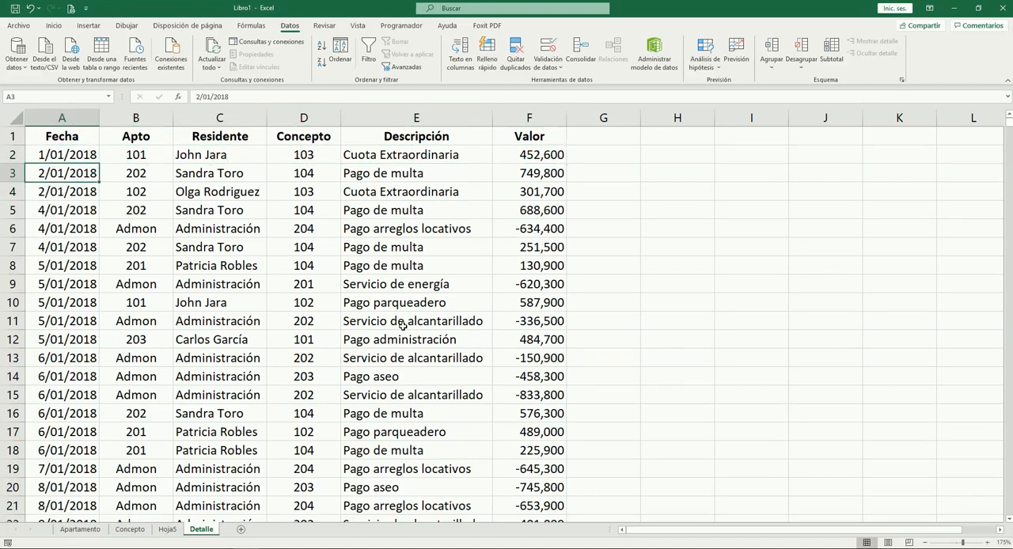
Insert an empty column before Fecha and enter the header Llave in cell A1
{"action": "key", "text": "Up"}
{"action": "key", "text": "ctrl+space"}
{"action": "key", "text": "ctrl+plus"}
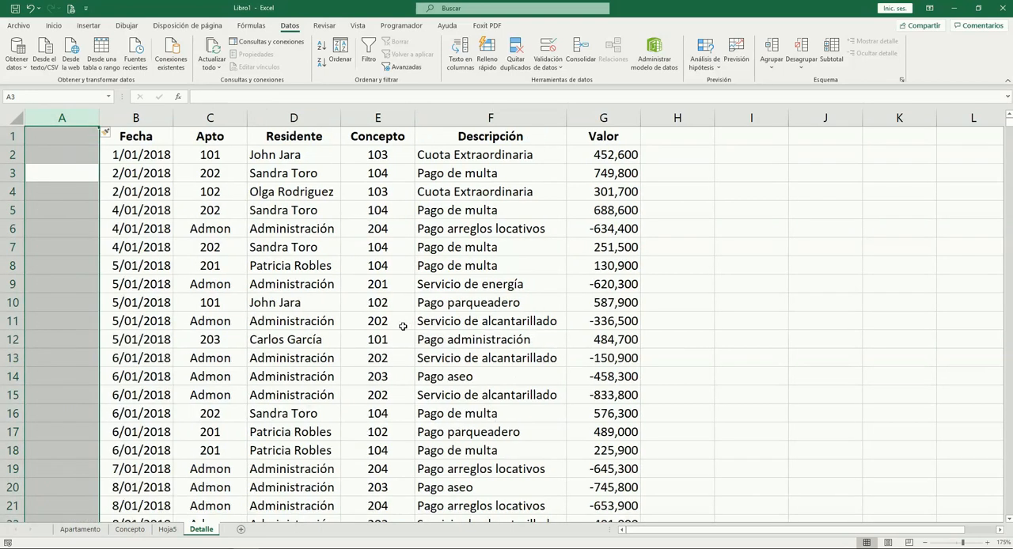
{"action": "key", "text": "ctrl+Home"}
{"action": "type", "text": "Llave"}
{"action": "key", "text": "Tab"}
{"action": "key", "text": "Return"}
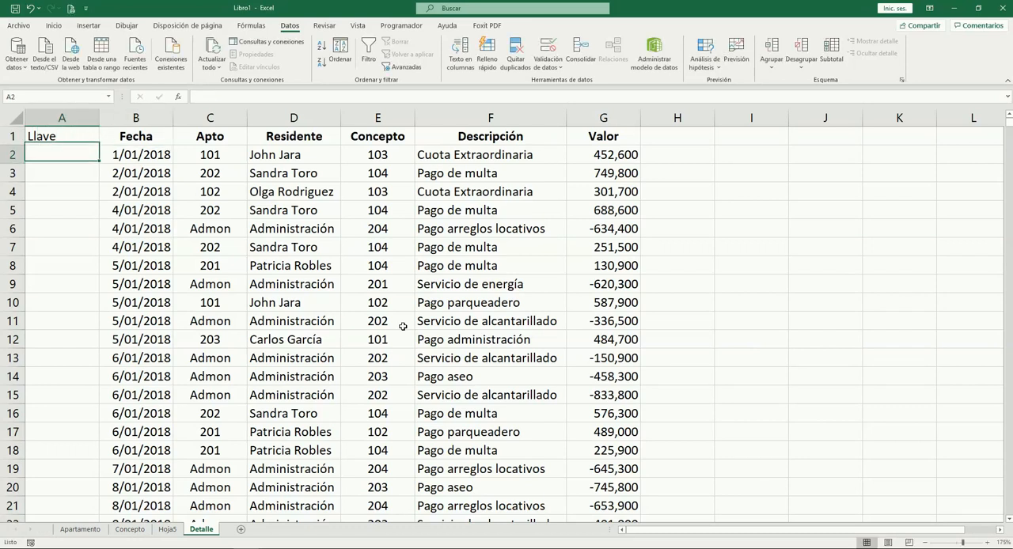
Check the Apto codes on the Apartamento sheet, and look over the first record's fields back on Detalle
{"action": "left_click", "coordinate": [80, 528]}
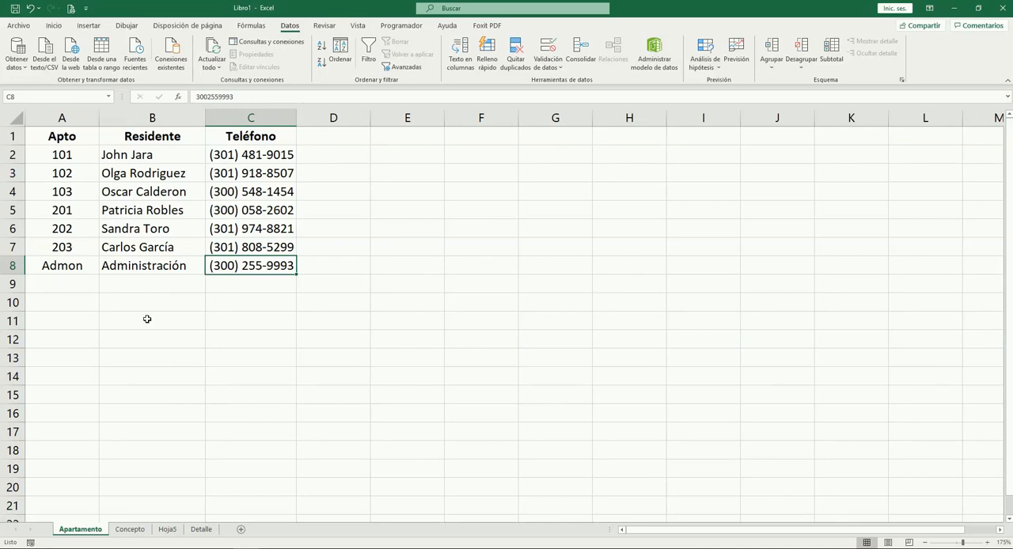
{"action": "left_click", "coordinate": [200, 530]}
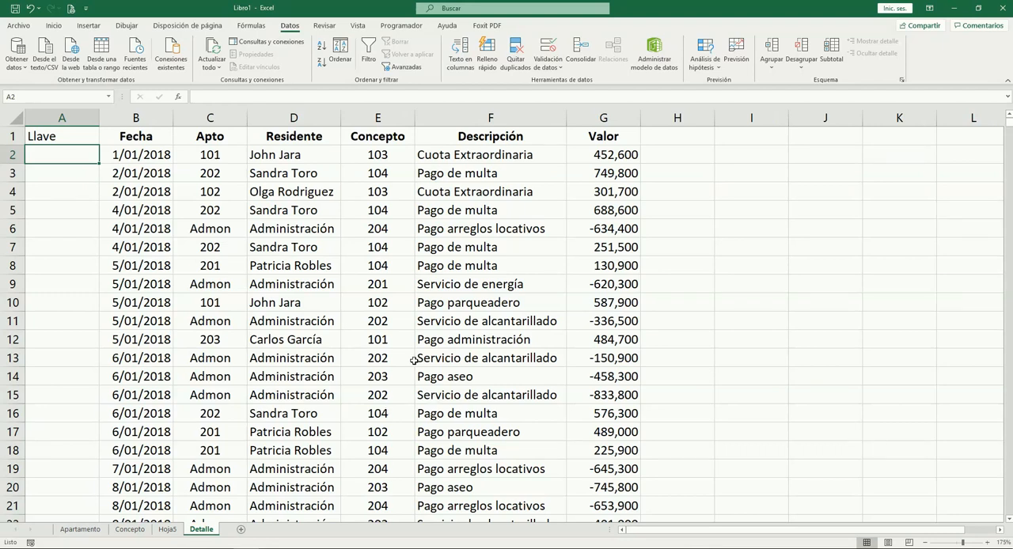
{"action": "key", "text": "Right"}
{"action": "key", "text": "Right"}
{"action": "key", "text": "Right"}
{"action": "key", "text": "Right"}
{"action": "key", "text": "Left"}
{"action": "key", "text": "Left"}
{"action": "key", "text": "Left"}
{"action": "key", "text": "Left"}
Enter the formula =B2&"-"&C2 in cell A2 to join the date and apartment into a key
{"action": "type", "text": "="}
{"action": "key", "text": "Right"}
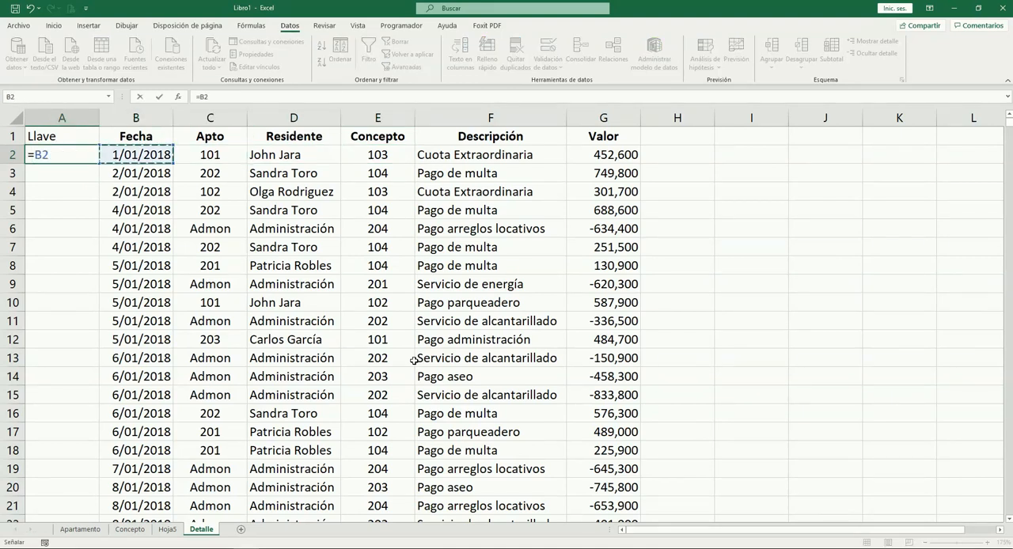
{"action": "type", "text": "&"}
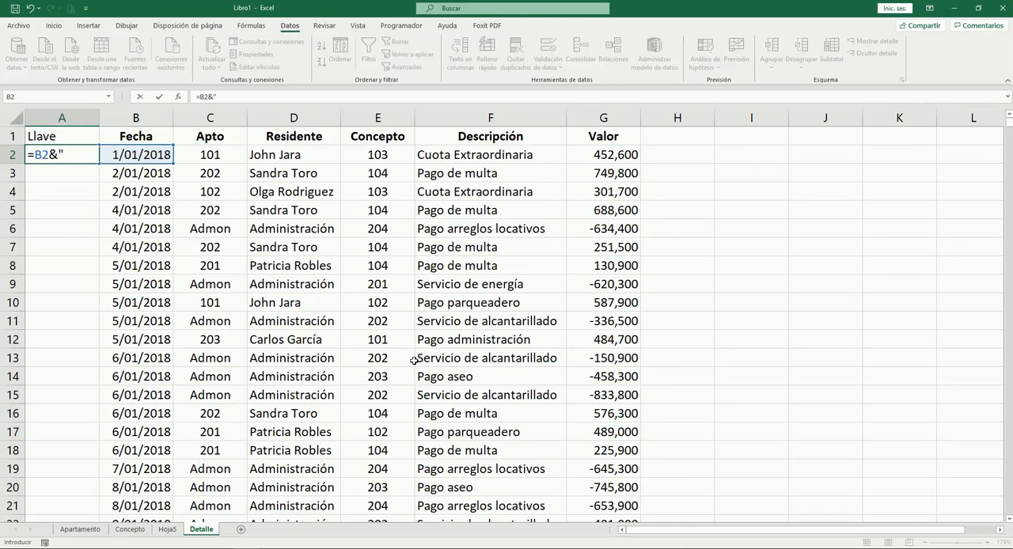
{"action": "type", "text": "\"-\"&"}
{"action": "key", "text": "Right"}
{"action": "key", "text": "Right"}
{"action": "key", "text": "Right"}
{"action": "key", "text": "Left"}
{"action": "key", "text": "Tab"}
{"action": "key", "text": "Left"}
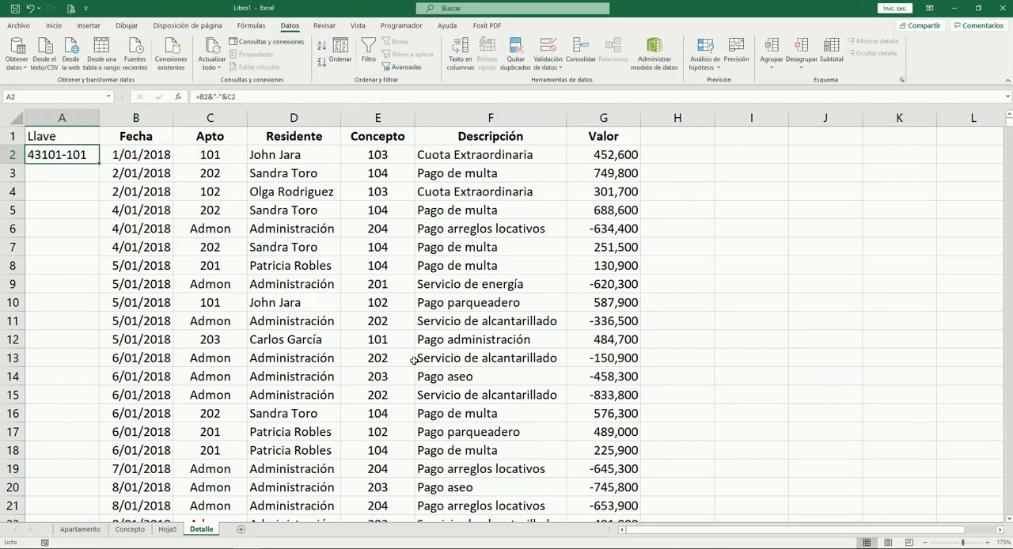
Copy the key formula from A2 into cells A3:A6
{"action": "key", "text": "ctrl+c"}
{"action": "key", "text": "Down"}
{"action": "key", "text": "shift+Down"}
{"action": "key", "text": "shift+Down"}
{"action": "key", "text": "shift+Down"}
{"action": "key", "text": "ctrl+v"}
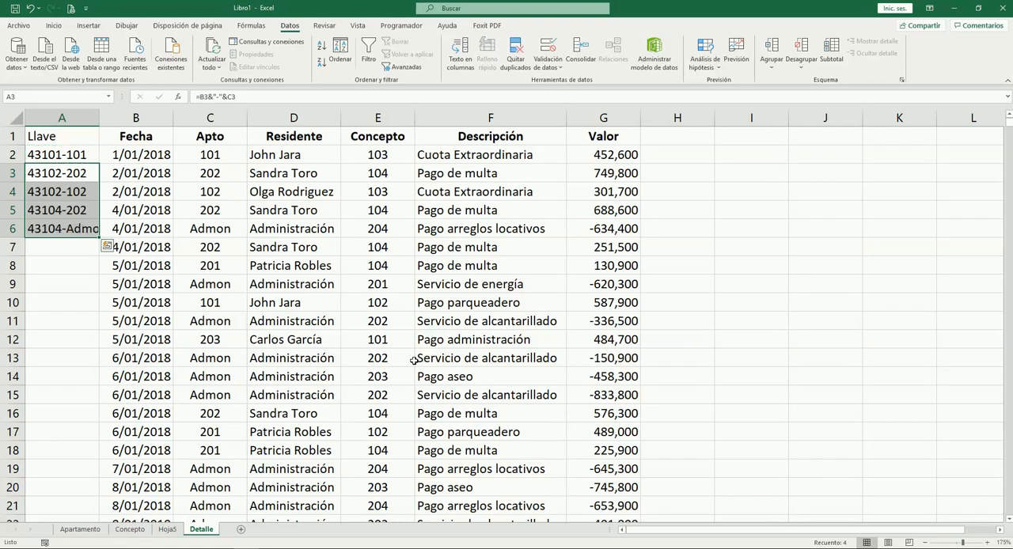
Check the generated keys down to row 6 and copy the key formula from A6 into A7
{"action": "key", "text": "Up"}
{"action": "key", "text": "Down"}
{"action": "key", "text": "Down"}
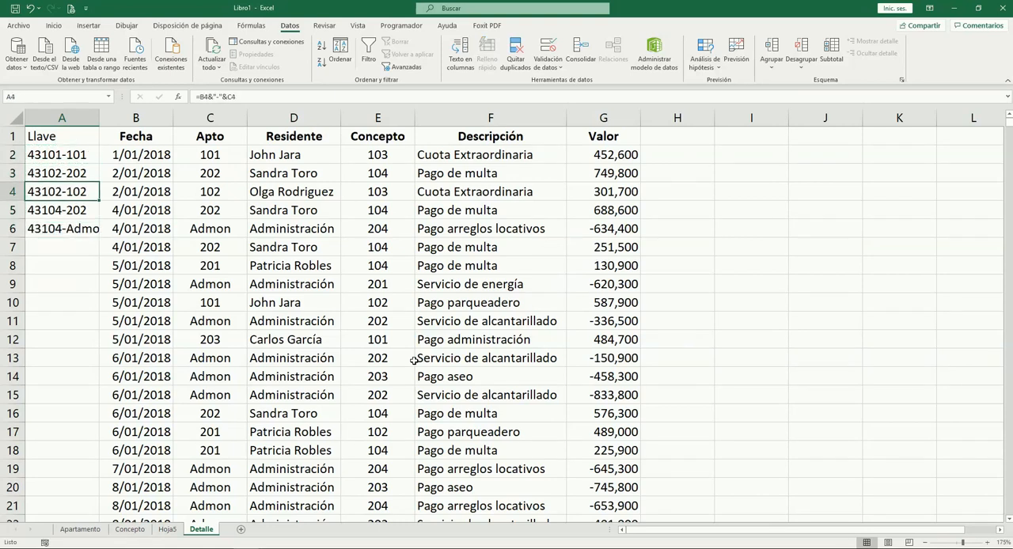
{"action": "key", "text": "Down"}
{"action": "key", "text": "Down"}
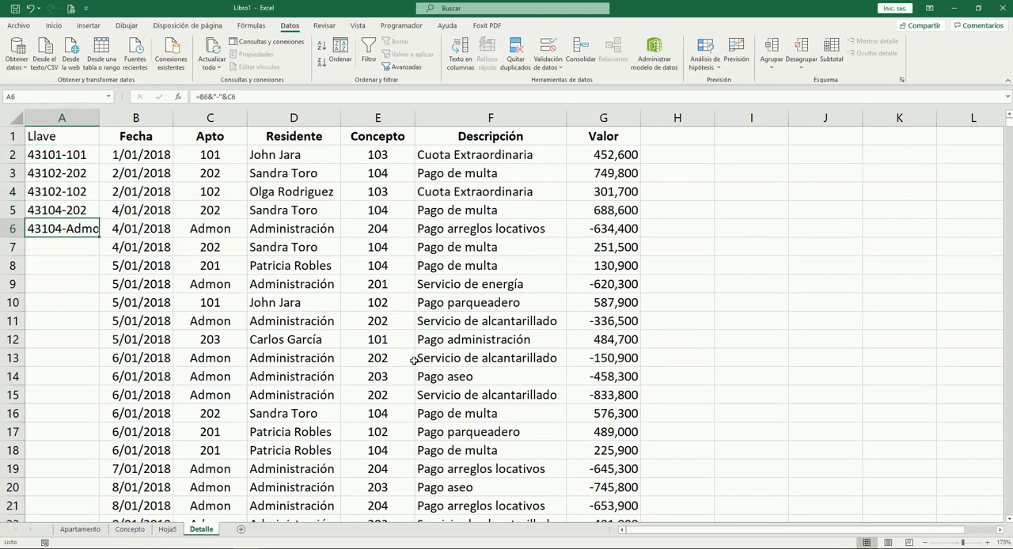
{"action": "key", "text": "ctrl+c"}
{"action": "key", "text": "Down"}
{"action": "key", "text": "Return"}
Compare the Fecha and Apto of rows 5 and 7 with their keys in the Llave column
{"action": "key", "text": "Right"}
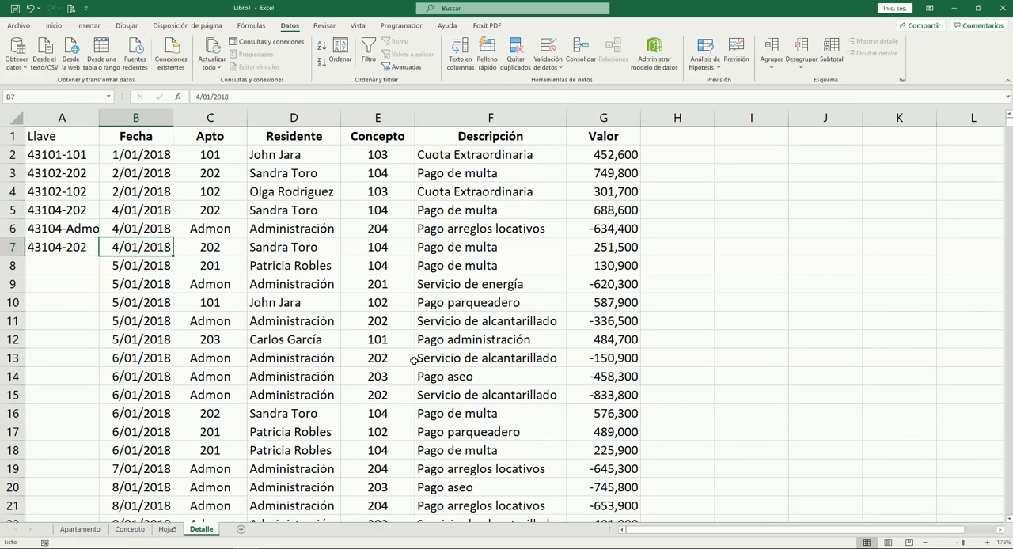
{"action": "key", "text": "Right"}
{"action": "key", "text": "Up"}
{"action": "key", "text": "Up"}
{"action": "key", "text": "Left"}
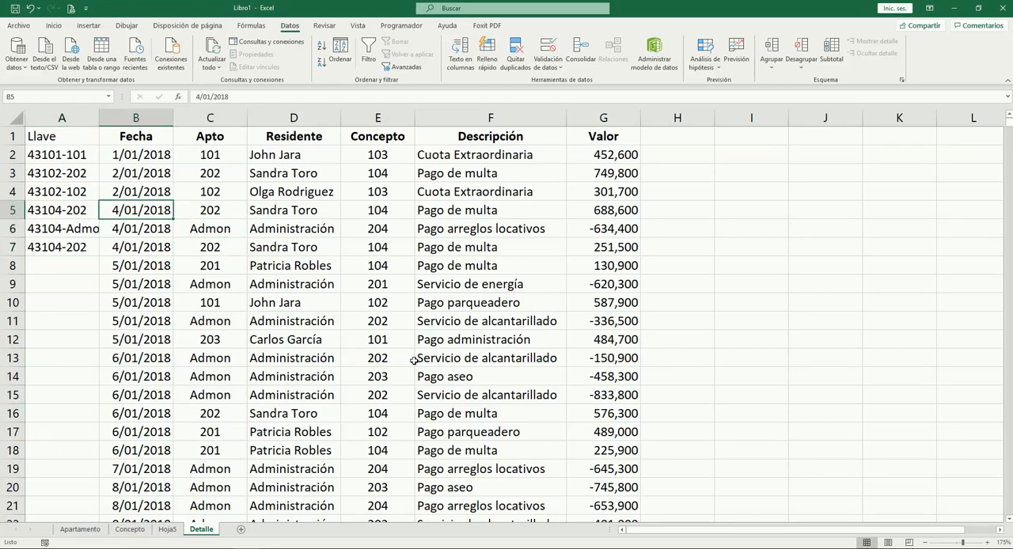
{"action": "key", "text": "Left"}
{"action": "key", "text": "Down"}
{"action": "key", "text": "Down"}
Highlight the duplicate keys in cells A5 and A7 with a yellow fill
{"action": "key", "text": "Up"}
{"action": "key", "text": "Up"}
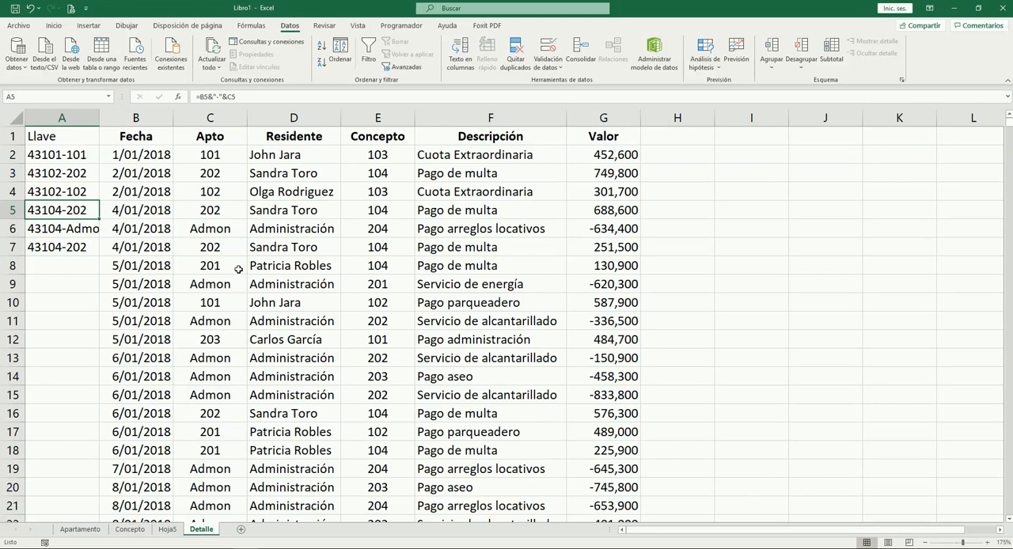
{"action": "left_click", "coordinate": [53, 26]}
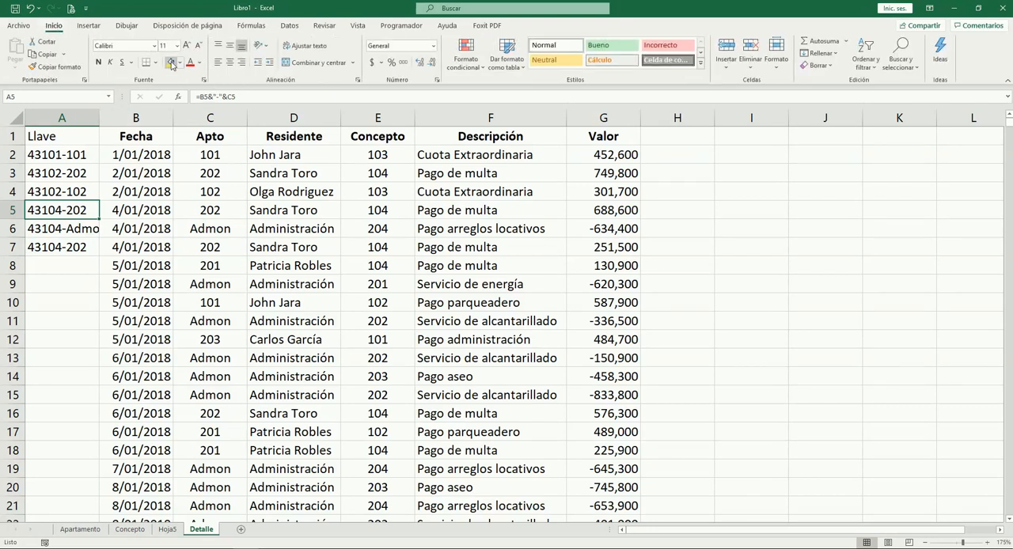
{"action": "left_click", "coordinate": [171, 62]}
{"action": "left_click", "coordinate": [85, 245]}
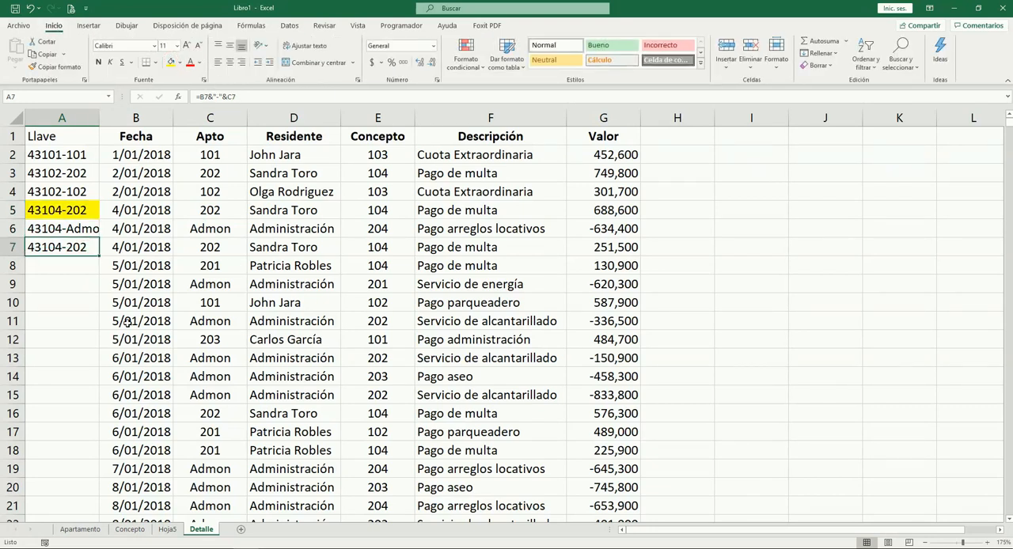
{"action": "key", "text": "F4"}
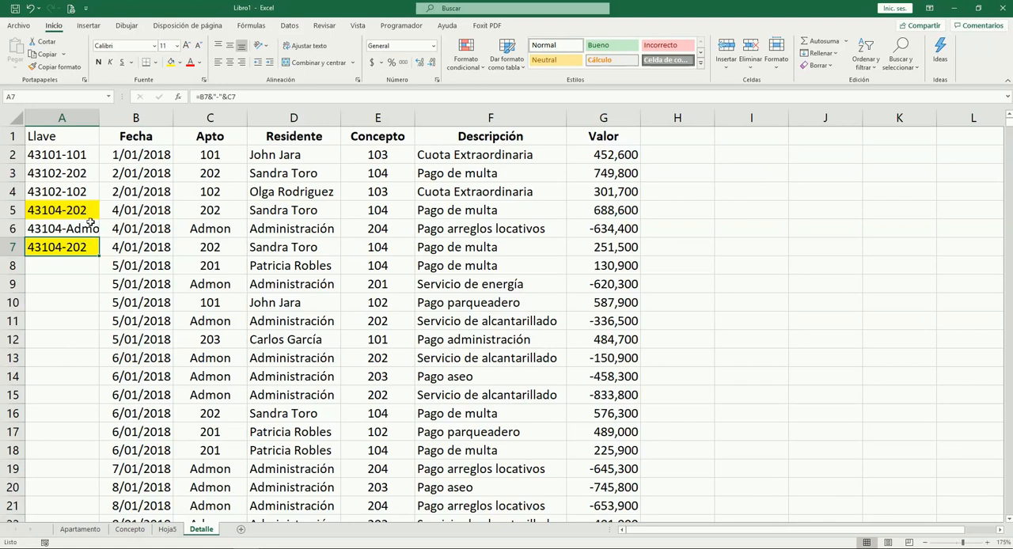
Compare the Fecha, Apto and Residente values of rows 5 and 7
{"action": "left_click", "coordinate": [224, 211]}
{"action": "key", "text": "Left"}
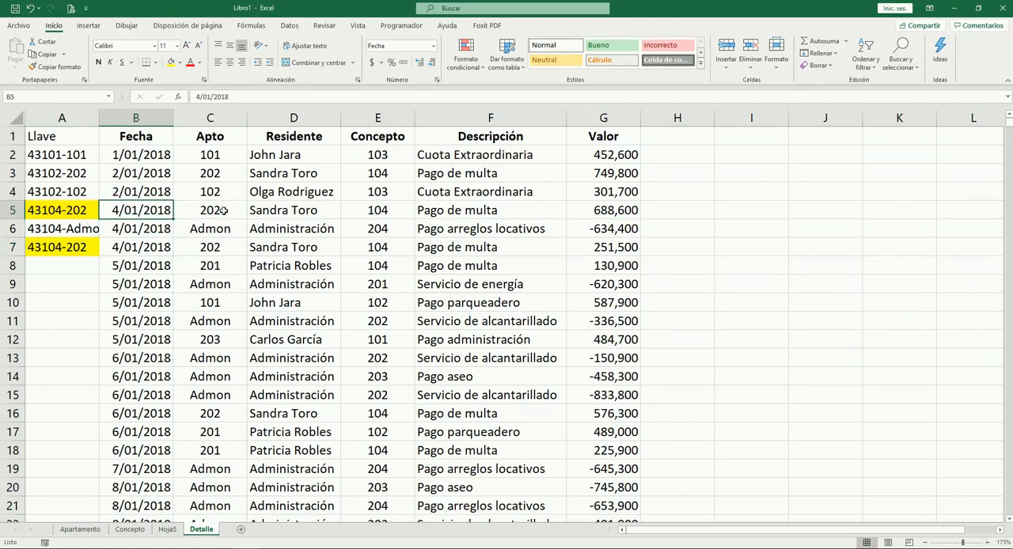
{"action": "key", "text": "Right"}
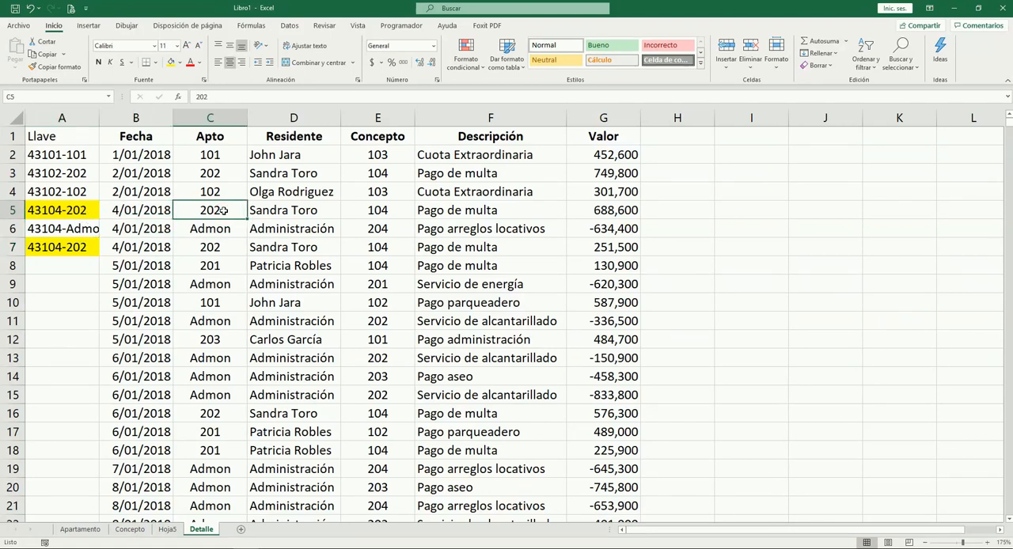
{"action": "key", "text": "Right"}
{"action": "key", "text": "Left"}
{"action": "key", "text": "Left"}
{"action": "key", "text": "Right"}
{"action": "key", "text": "Down"}
{"action": "key", "text": "Up"}
{"action": "key", "text": "Down"}
{"action": "key", "text": "Down"}
{"action": "key", "text": "Right"}
{"action": "key", "text": "Up"}
{"action": "key", "text": "Up"}
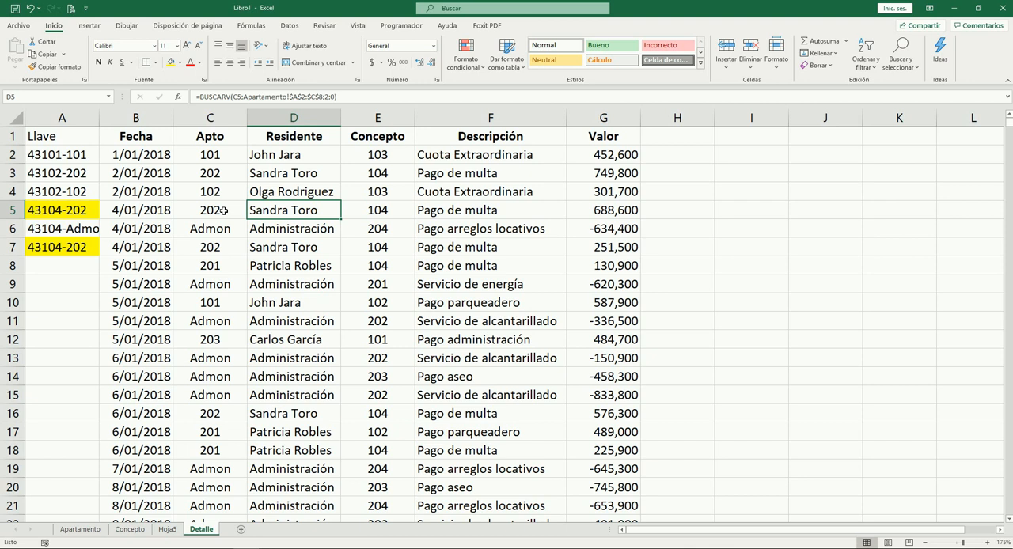
{"action": "key", "text": "Left"}
{"action": "key", "text": "Down"}
{"action": "key", "text": "Down"}
{"action": "key", "text": "Right"}
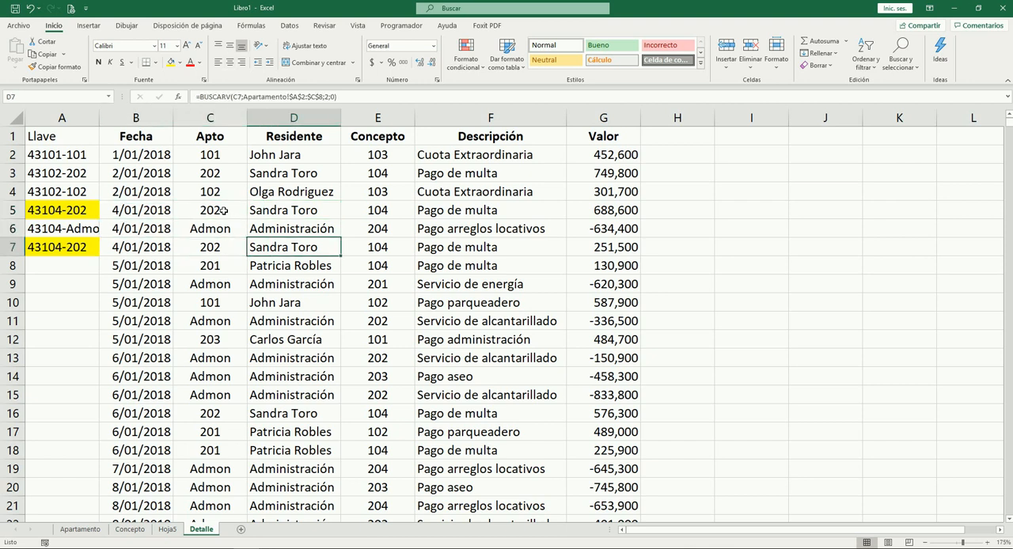
Compare the Valor amounts of rows 5 and 7
{"action": "key", "text": "Right"}
{"action": "key", "text": "Right"}
{"action": "key", "text": "Right"}
{"action": "key", "text": "Up"}
{"action": "key", "text": "Up"}
{"action": "key", "text": "Down"}
{"action": "key", "text": "Down"}
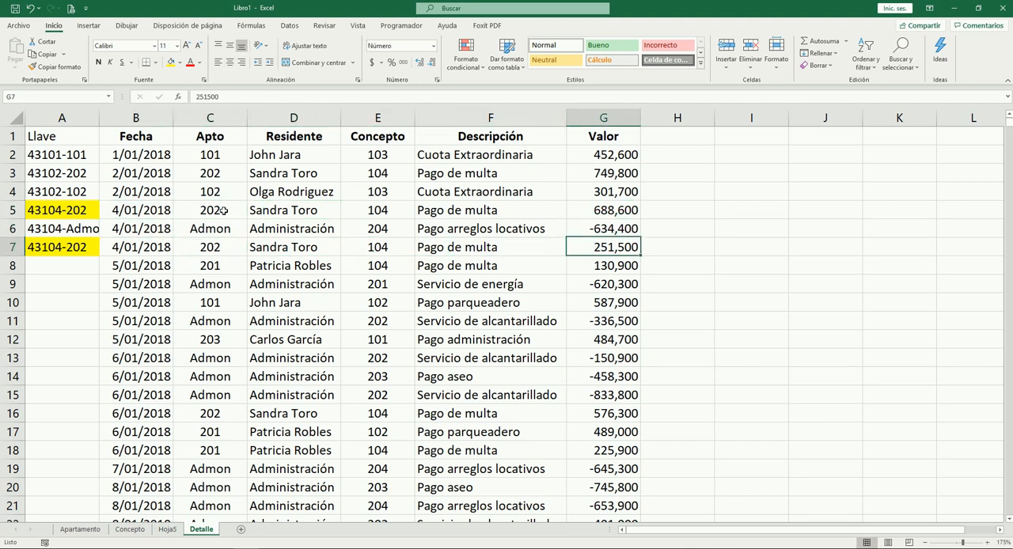
Compare the Concepto codes and Descripción of rows 5 and 7
{"action": "key", "text": "Left"}
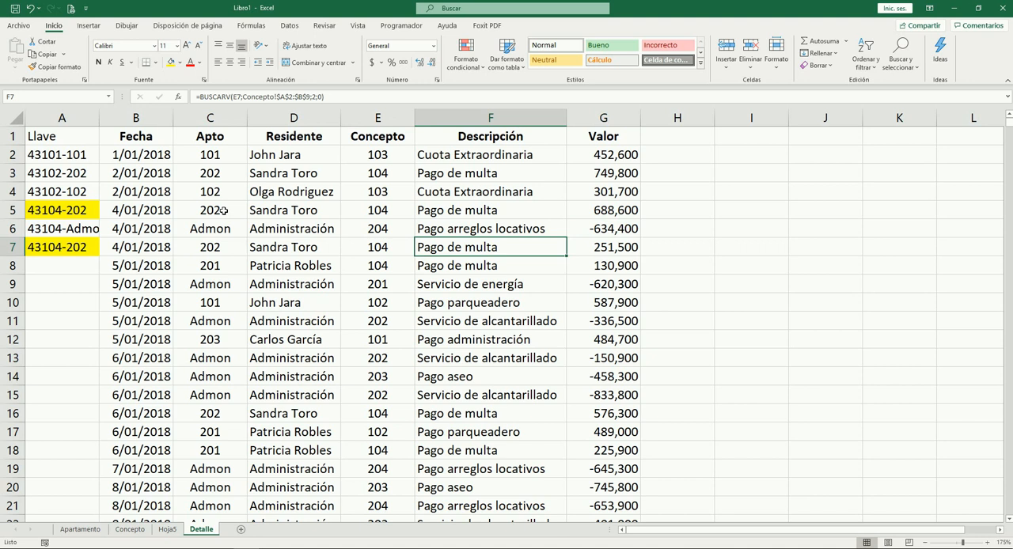
{"action": "key", "text": "Left"}
{"action": "key", "text": "Up"}
{"action": "key", "text": "Up"}
{"action": "key", "text": "Down"}
{"action": "key", "text": "Down"}
{"action": "key", "text": "Up"}
{"action": "key", "text": "Up"}
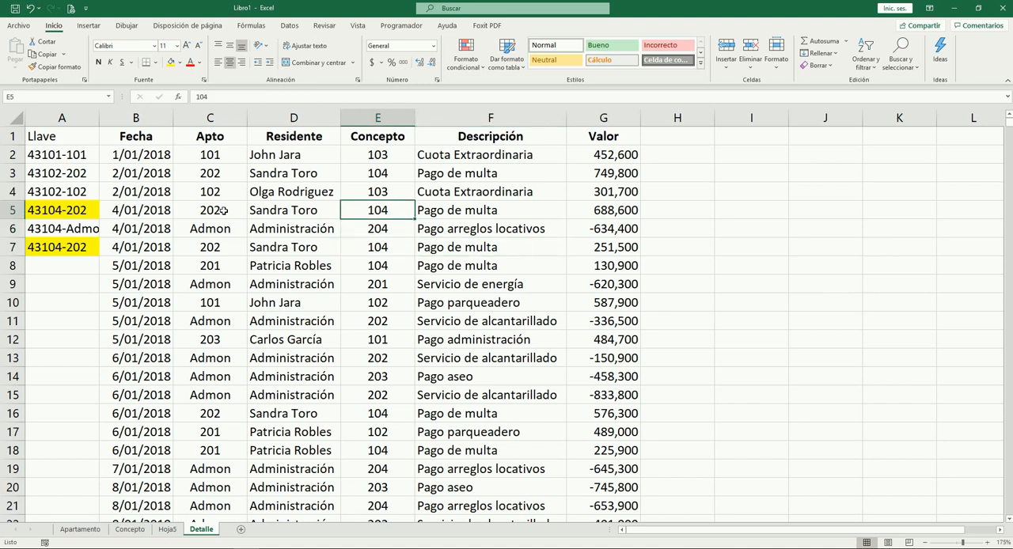
{"action": "key", "text": "Down"}
{"action": "key", "text": "Down"}
{"action": "key", "text": "Up"}
{"action": "key", "text": "Up"}
{"action": "key", "text": "Right"}
{"action": "key", "text": "Left"}
Set the Concepto code in cell E7 to 101
{"action": "key", "text": "Down"}
{"action": "key", "text": "Down"}
{"action": "key", "text": "Down"}
{"action": "key", "text": "Up"}
{"action": "type", "text": "101"}
{"action": "key", "text": "Right"}
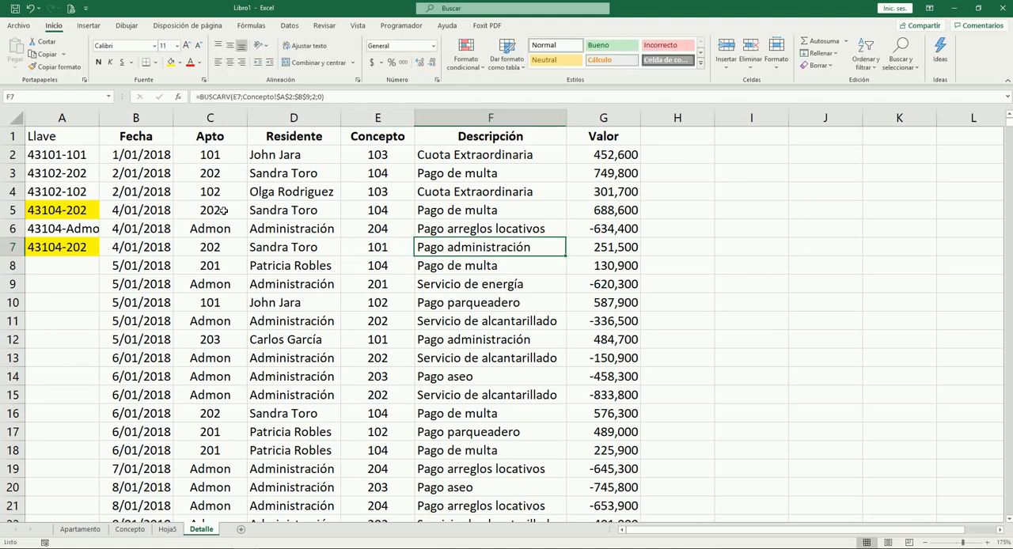
Compare the Concepto in E5 with the new code in E7
{"action": "key", "text": "Left"}
{"action": "key", "text": "Up"}
{"action": "key", "text": "Up"}
{"action": "key", "text": "Down"}
{"action": "key", "text": "Down"}
{"action": "key", "text": "Up"}
{"action": "key", "text": "Up"}
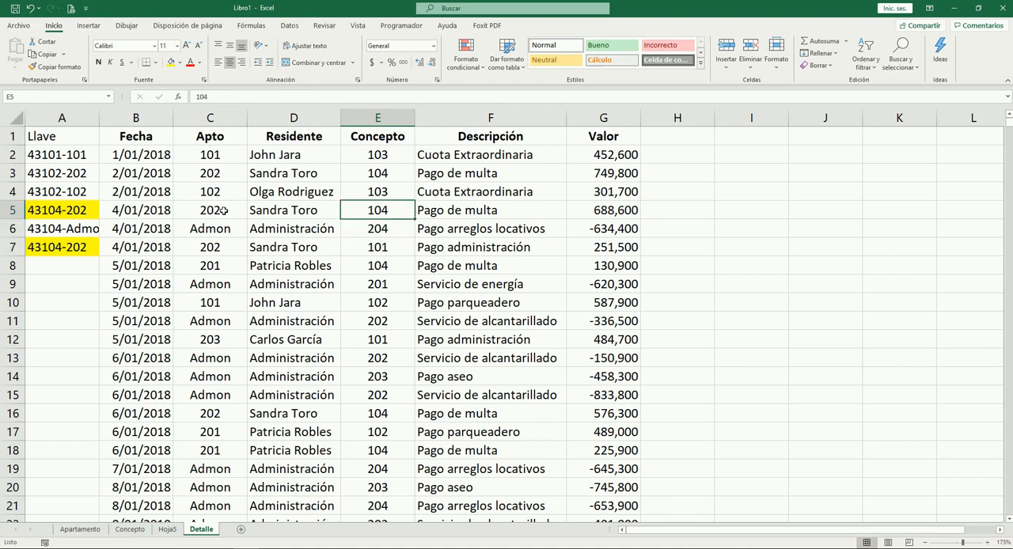
{"action": "key", "text": "Down"}
{"action": "key", "text": "Down"}
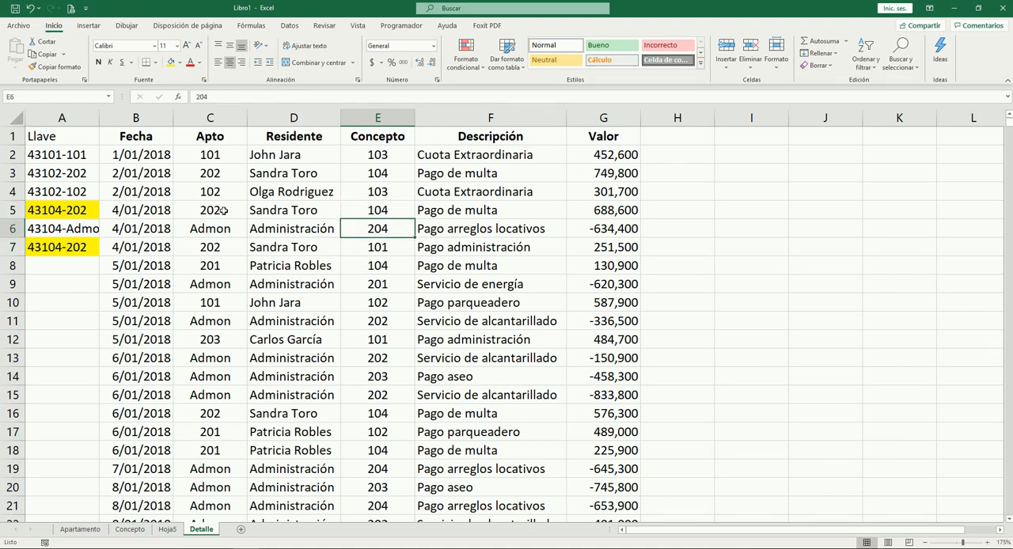
Compare the highlighted Llave values in A5 and A7 with the Fecha and Apto they join
{"action": "key", "text": "Left"}
{"action": "key", "text": "Left"}
{"action": "key", "text": "Left"}
{"action": "key", "text": "Up"}
{"action": "key", "text": "Up"}
{"action": "key", "text": "Left"}
{"action": "key", "text": "Down"}
{"action": "key", "text": "Down"}
{"action": "key", "text": "Up"}
{"action": "key", "text": "Up"}
{"action": "key", "text": "Up"}
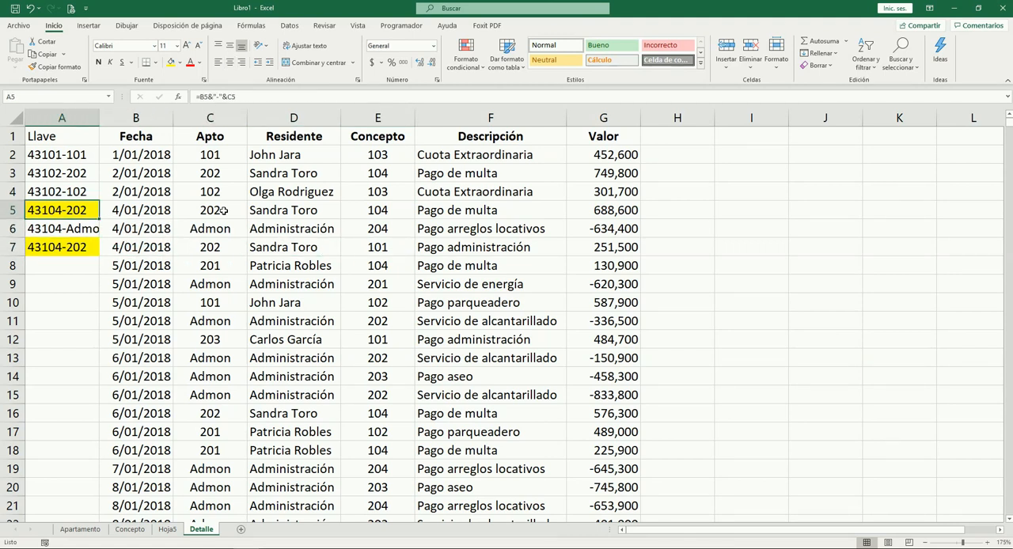
{"action": "key", "text": "Right"}
Undo the Concepto change in cell E7
{"action": "key", "text": "Right"}
{"action": "key", "text": "Right"}
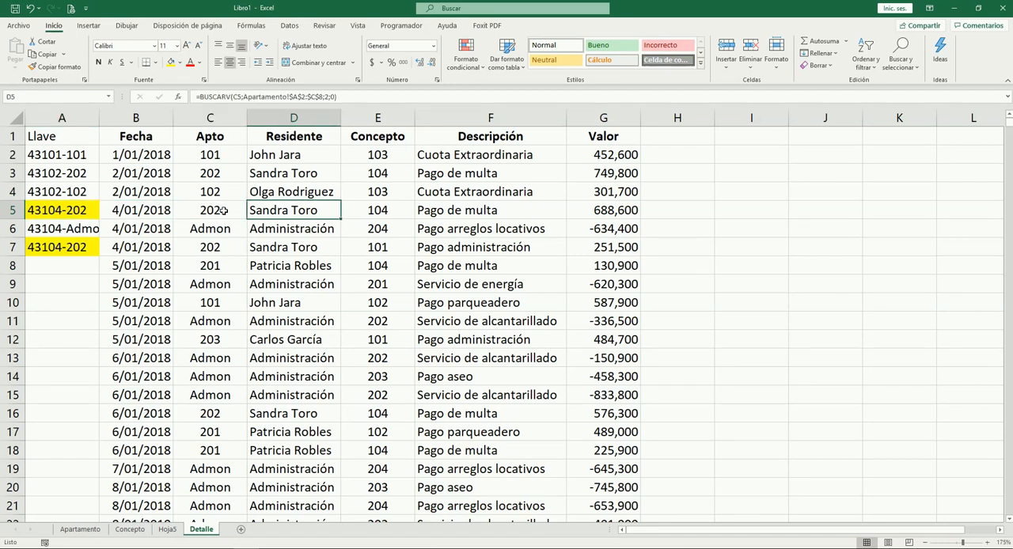
{"action": "key", "text": "Right"}
{"action": "key", "text": "Down"}
{"action": "key", "text": "Right"}
Compare the Concepto and Apto of rows 5 and 7 again
{"action": "key", "text": "Down"}
{"action": "key", "text": "ctrl+z"}
{"action": "key", "text": "Up"}
{"action": "key", "text": "Up"}
{"action": "key", "text": "Down"}
{"action": "key", "text": "Down"}
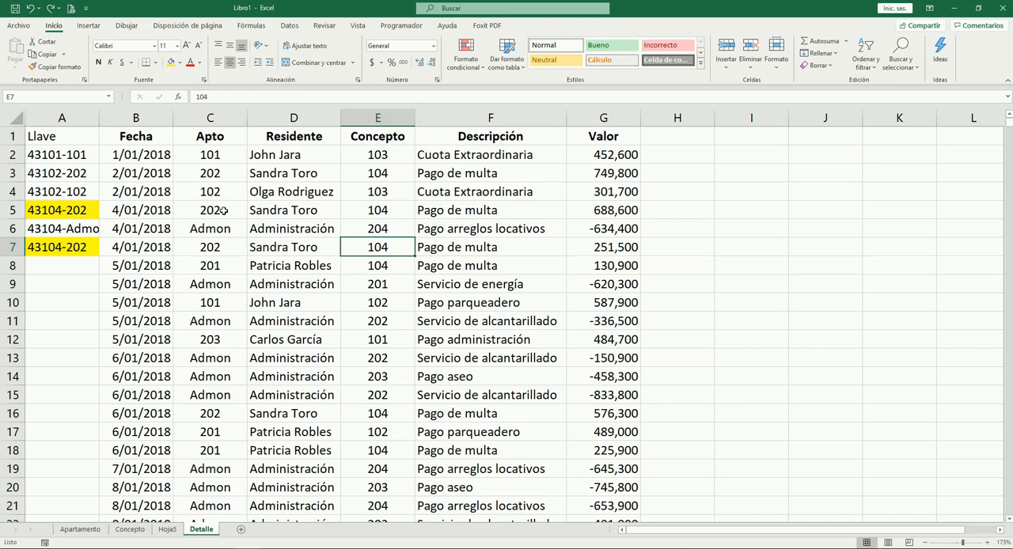
{"action": "key", "text": "Up"}
{"action": "key", "text": "Up"}
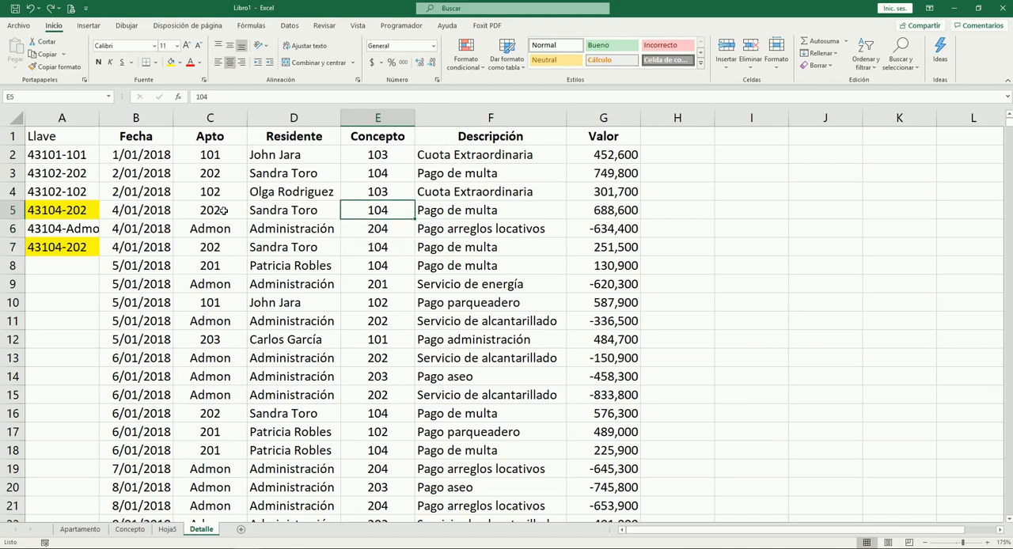
{"action": "key", "text": "Left"}
Review row 7 across its Fecha, Apto, Concepto and Valor to see which field could distinguish the key
{"action": "key", "text": "Left"}
{"action": "key", "text": "Down"}
{"action": "key", "text": "Down"}
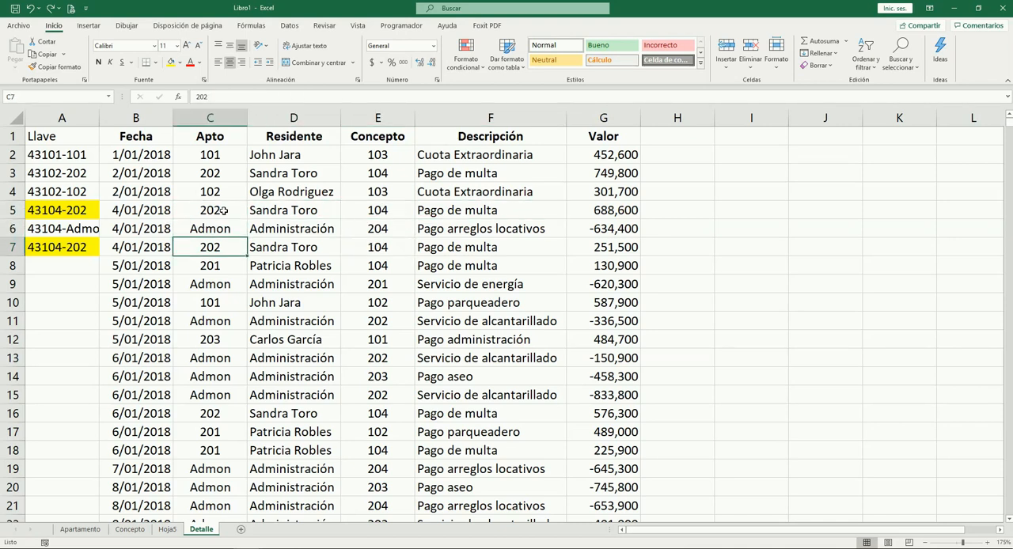
{"action": "key", "text": "Right"}
{"action": "key", "text": "Right"}
{"action": "key", "text": "Right"}
{"action": "key", "text": "Right"}
Extend the key formula in A2 to =B2&"-"&C2&"-"&E2 so that it includes the Concepto
{"action": "key", "text": "Left"}
{"action": "key", "text": "Left"}
{"action": "key", "text": "Left"}
{"action": "key", "text": "Left"}
{"action": "key", "text": "Left"}
{"action": "key", "text": "Right"}
{"action": "key", "text": "Right"}
{"action": "key", "text": "Right"}
{"action": "type", "text": "101"}
{"action": "key", "text": "Right"}
{"action": "key", "text": "Left"}
{"action": "key", "text": "Left"}
{"action": "key", "text": "Left"}
{"action": "key", "text": "Left"}
{"action": "key", "text": "Left"}
{"action": "key", "text": "Up"}
{"action": "key", "text": "Up"}
{"action": "key", "text": "Up"}
{"action": "key", "text": "Up"}
{"action": "key", "text": "Up"}
{"action": "key", "text": "F2"}
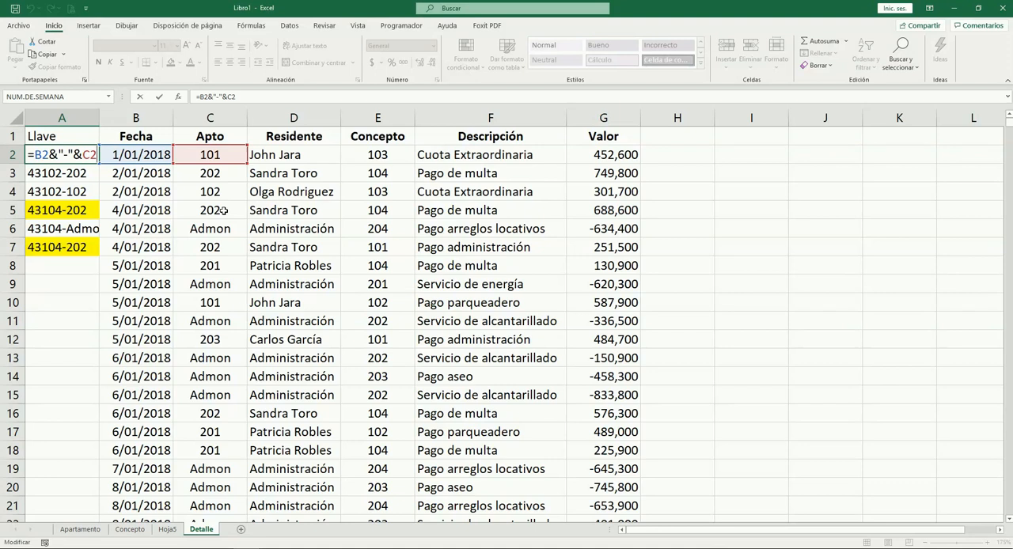
{"action": "type", "text": "&\"-"}
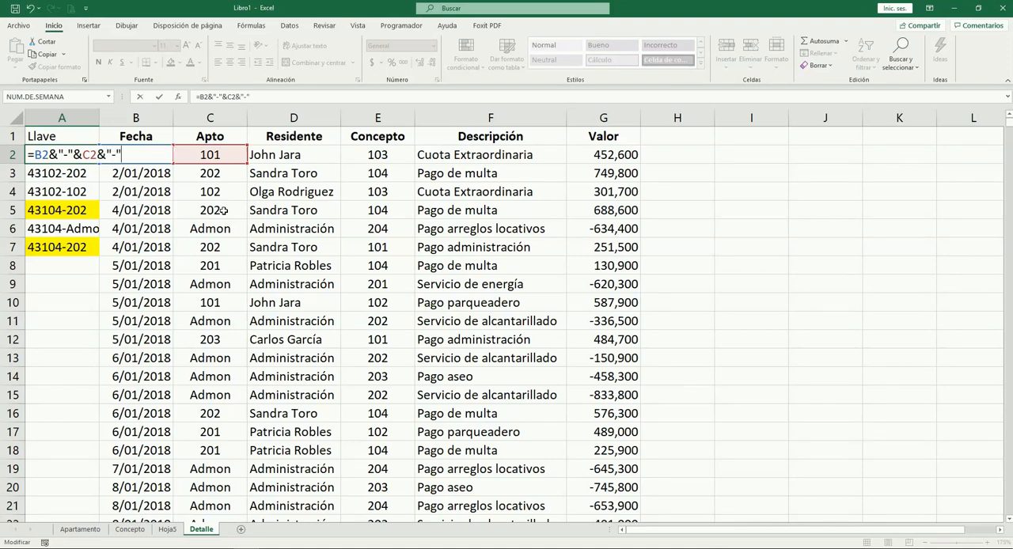
{"action": "type", "text": "\"&"}
{"action": "key", "text": "Right"}
{"action": "key", "text": "Right"}
{"action": "key", "text": "Right"}
{"action": "key", "text": "Right"}
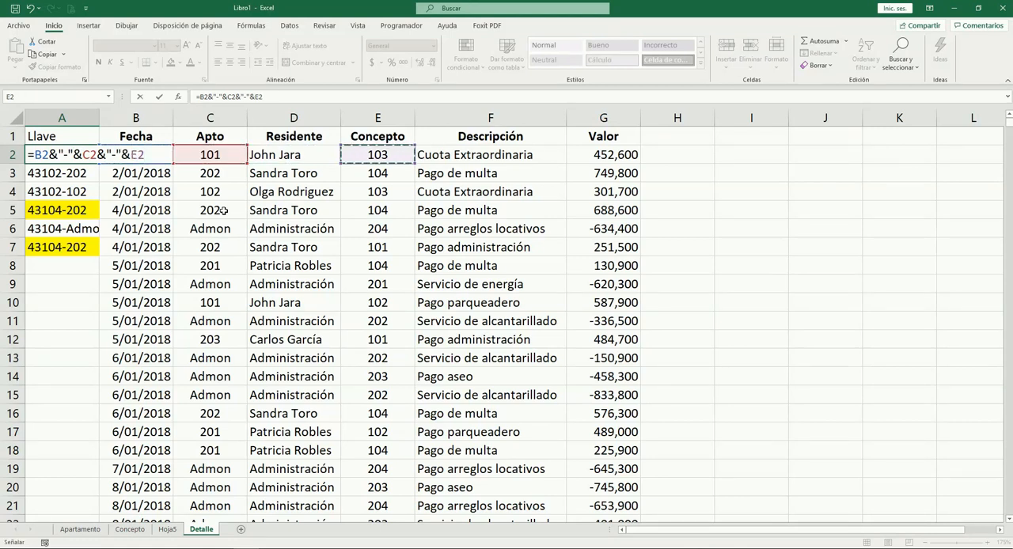
{"action": "key", "text": "ctrl+Return"}
Autofit the width of column A to the key in A2 and open the A2 formula for editing
{"action": "key", "text": "alt+o"}
{"action": "key", "text": "o"}
{"action": "key", "text": "i"}
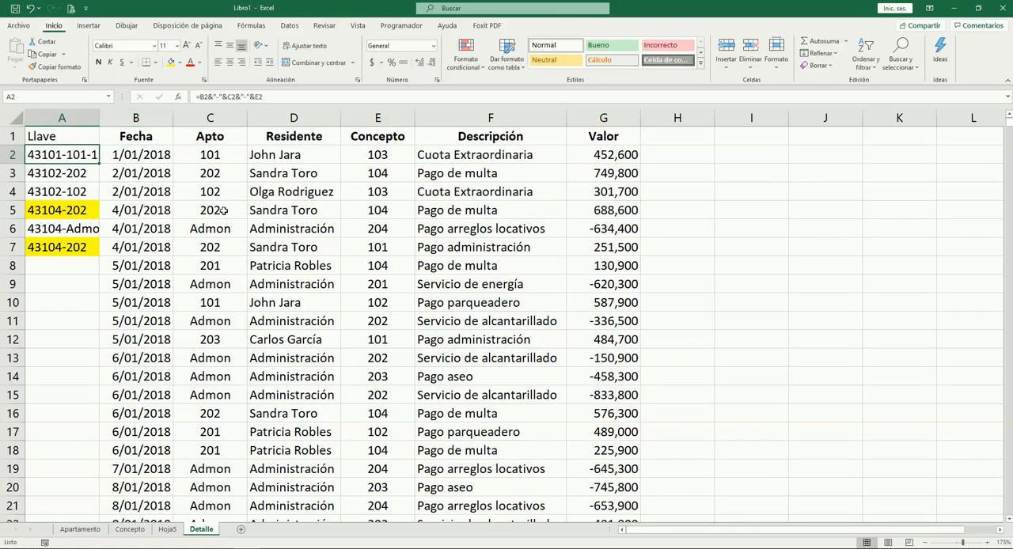
{"action": "key", "text": "F2"}
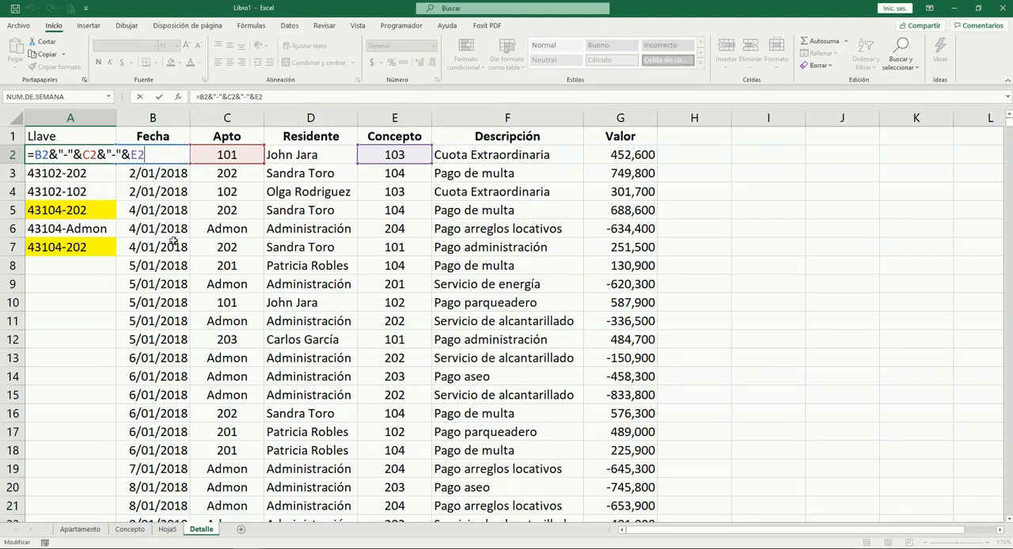
Fill the extended key formula from A2 down to A7 and autofit the width of column A
{"action": "key", "text": "ctrl+Return"}
{"action": "left_click_drag", "start_coordinate": [117, 164], "coordinate": [115, 247]}
{"action": "left_click", "coordinate": [103, 286]}
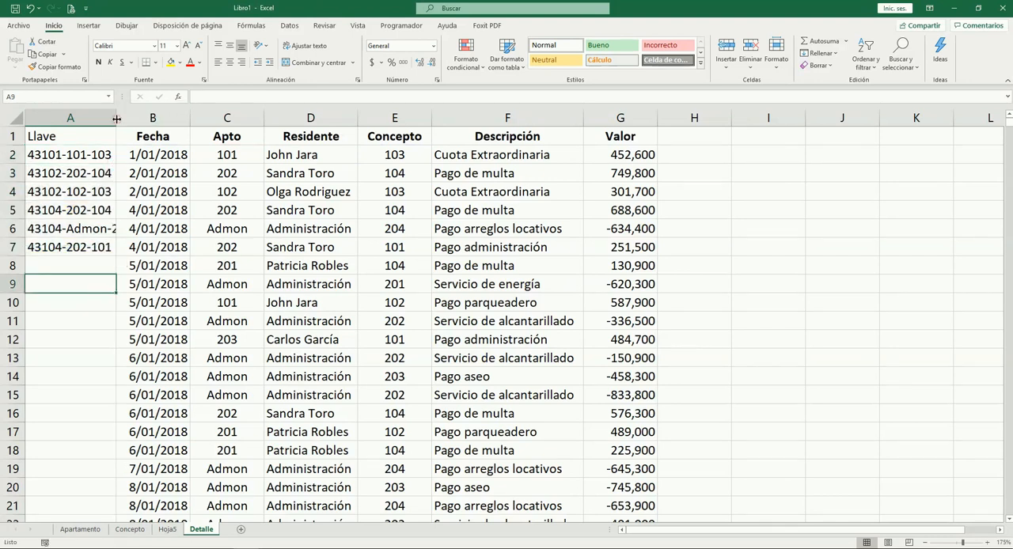
{"action": "double_click", "coordinate": [116, 118]}
Compare the Apto, Residente, Concepto and Descripción of rows 5 and 7
{"action": "left_click", "coordinate": [188, 226]}
{"action": "key", "text": "Right"}
{"action": "key", "text": "Right"}
{"action": "key", "text": "Right"}
{"action": "key", "text": "Right"}
{"action": "key", "text": "Left"}
{"action": "key", "text": "Left"}
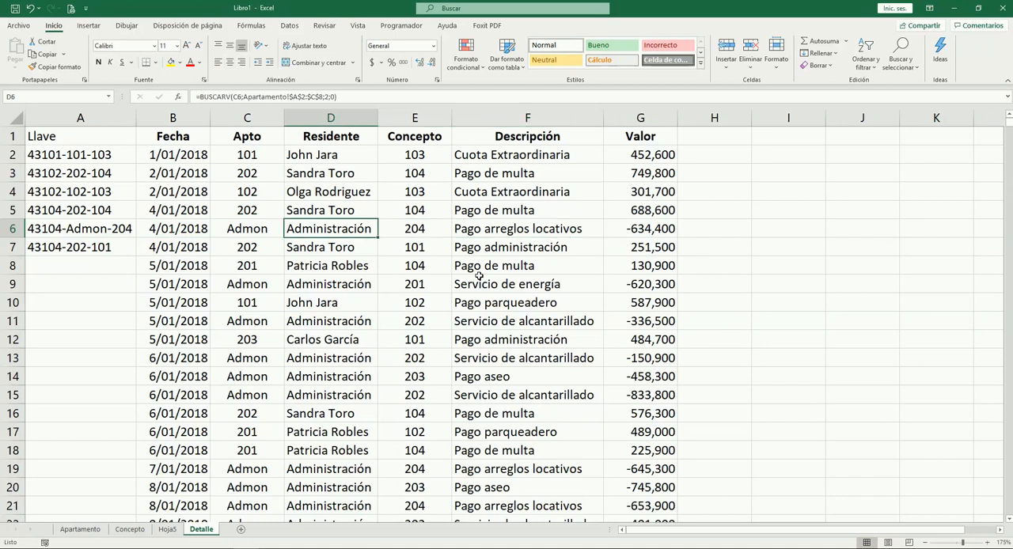
{"action": "key", "text": "Right"}
{"action": "key", "text": "Up"}
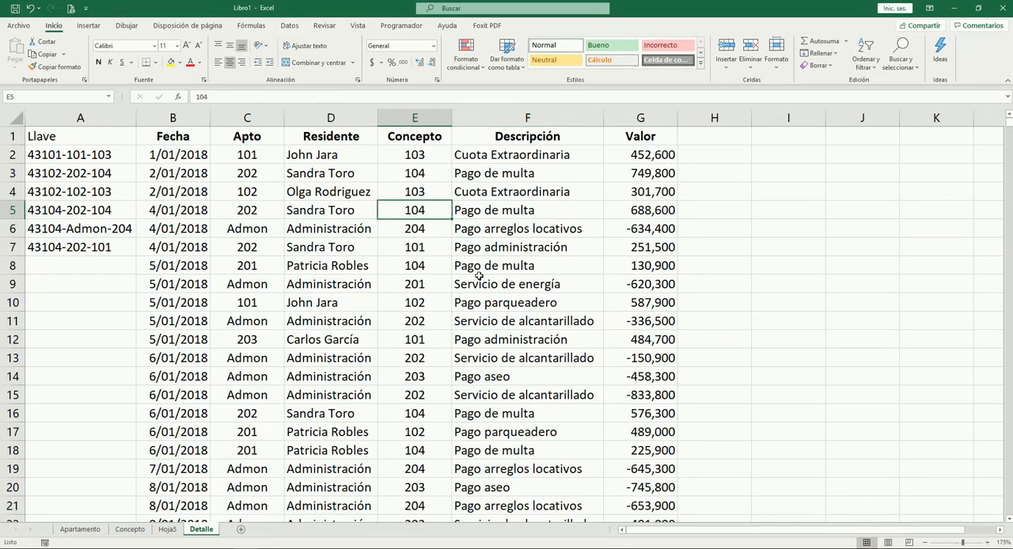
{"action": "key", "text": "Left"}
{"action": "key", "text": "Left"}
{"action": "key", "text": "Down"}
{"action": "key", "text": "Down"}
{"action": "key", "text": "Right"}
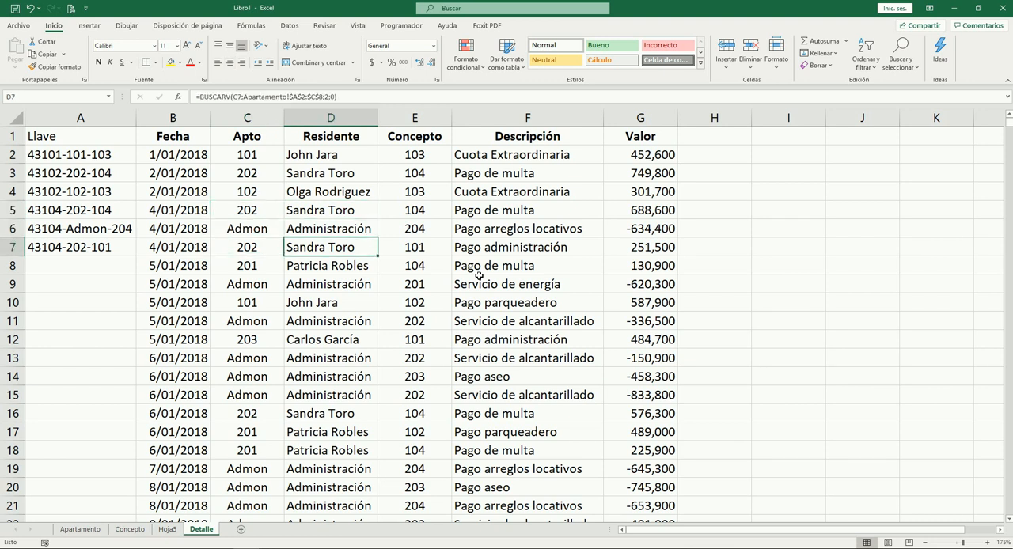
{"action": "key", "text": "Right"}
{"action": "key", "text": "Up"}
{"action": "key", "text": "Up"}
{"action": "key", "text": "Right"}
{"action": "key", "text": "Down"}
{"action": "key", "text": "Down"}
{"action": "key", "text": "Left"}
{"action": "key", "text": "Up"}
{"action": "key", "text": "Up"}
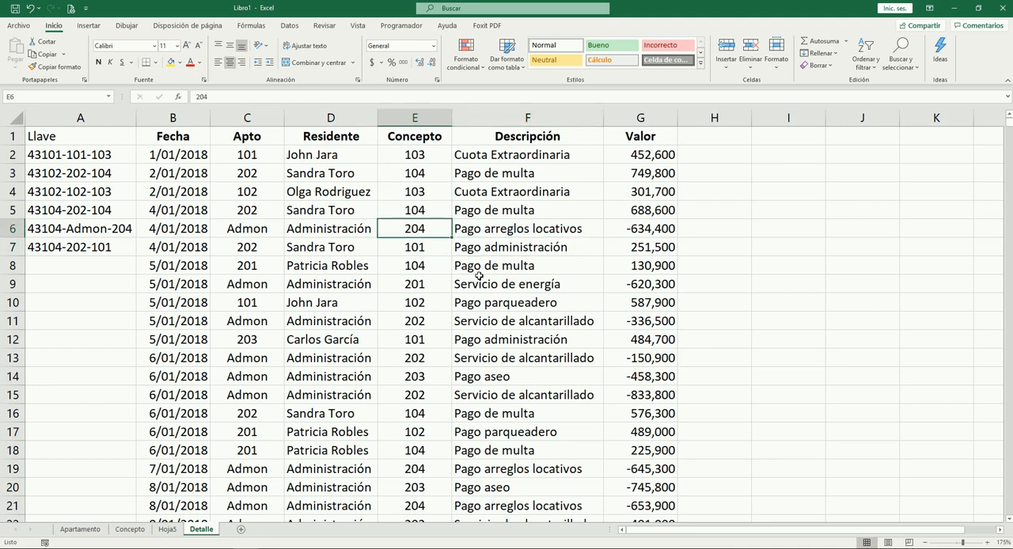
Set the Concepto of row 7 to 104
{"action": "key", "text": "Left"}
{"action": "key", "text": "Left"}
{"action": "key", "text": "Left"}
{"action": "key", "text": "Left"}
{"action": "key", "text": "Down"}
{"action": "key", "text": "Right"}
{"action": "key", "text": "Right"}
{"action": "key", "text": "Right"}
{"action": "key", "text": "Down"}
{"action": "key", "text": "Right"}
{"action": "type", "text": "104"}
{"action": "key", "text": "Right"}
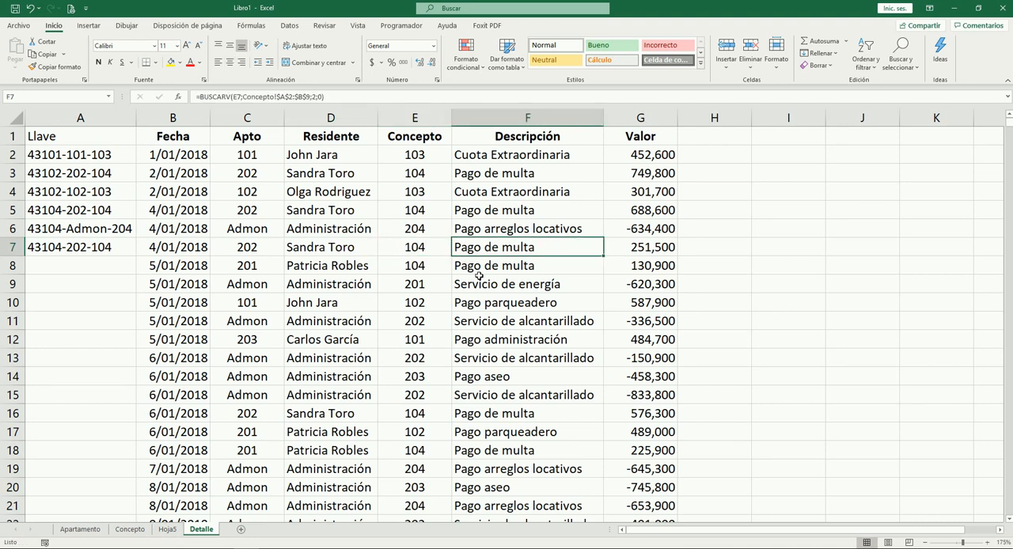
Compare the Llave values in A5 and A7
{"action": "key", "text": "Left"}
{"action": "key", "text": "Left"}
{"action": "key", "text": "Left"}
{"action": "key", "text": "Left"}
{"action": "key", "text": "Left"}
{"action": "key", "text": "Up"}
{"action": "key", "text": "Up"}
{"action": "key", "text": "Down"}
{"action": "key", "text": "Down"}
{"action": "key", "text": "Up"}
{"action": "key", "text": "Up"}
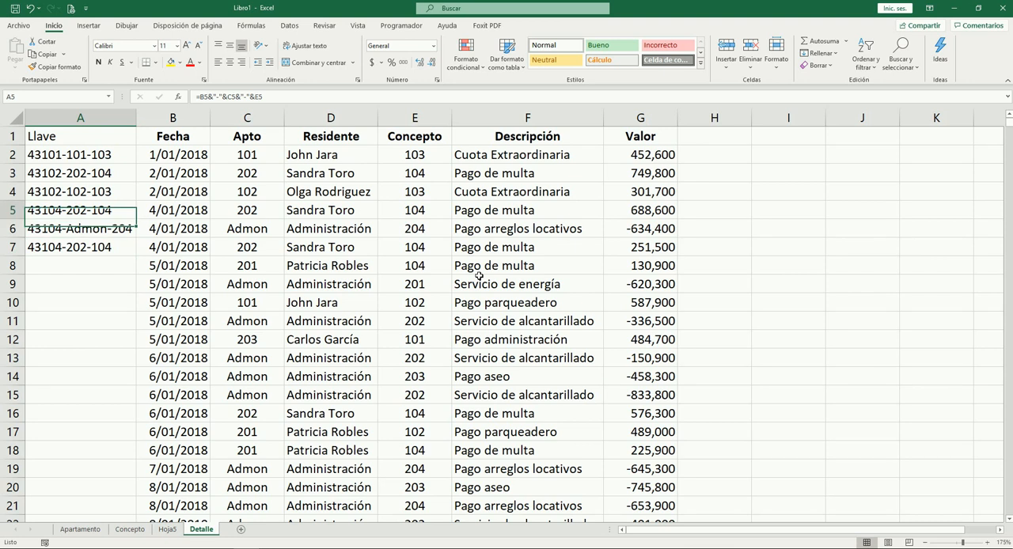
{"action": "key", "text": "Down"}
{"action": "key", "text": "Down"}
{"action": "key", "text": "Up"}
{"action": "key", "text": "Up"}
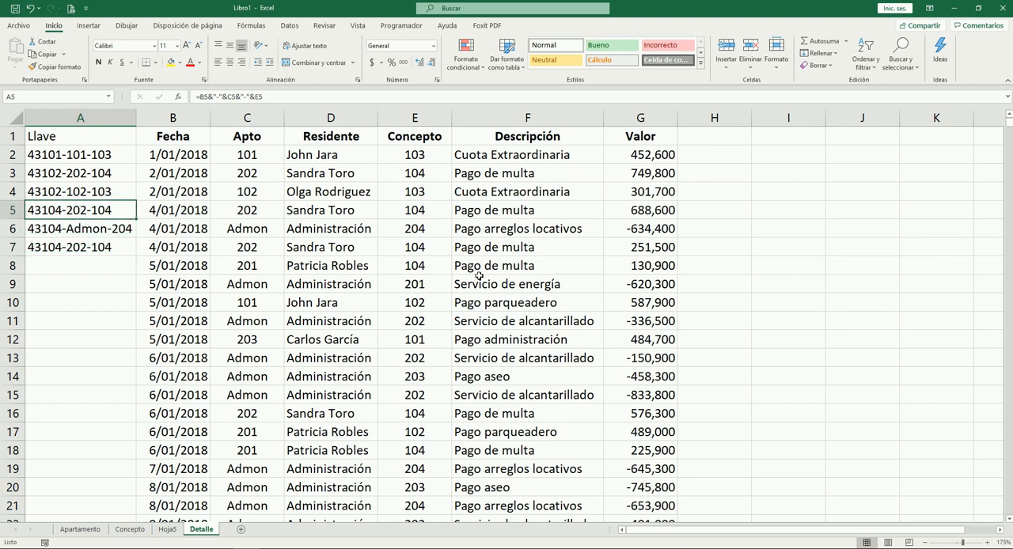
Review row 5 across its fields up to Valor for something that could distinguish the record
{"action": "key", "text": "Right"}
{"action": "key", "text": "Right"}
{"action": "key", "text": "Right"}
{"action": "key", "text": "Right"}
{"action": "key", "text": "Right"}
{"action": "key", "text": "Right"}
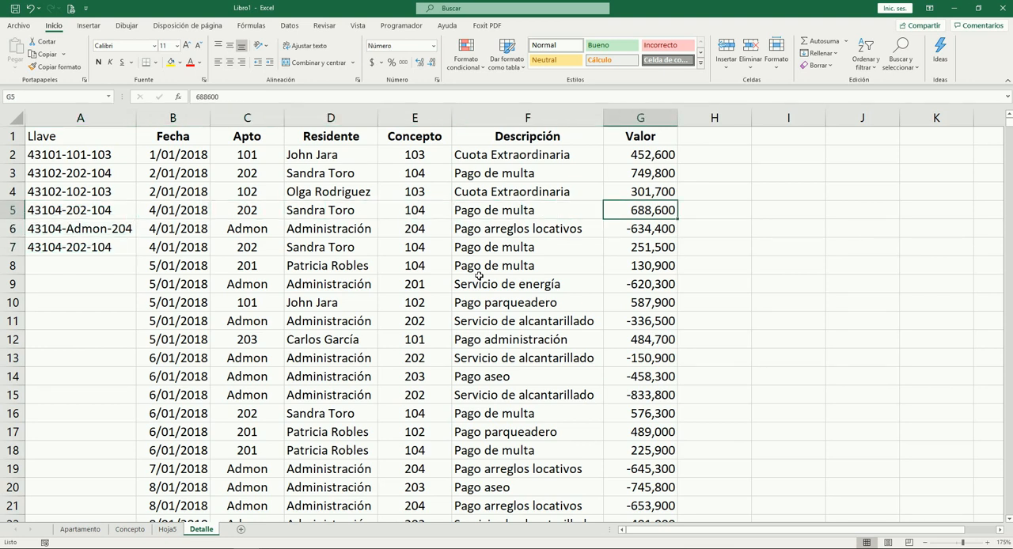
{"action": "key", "text": "Left"}
{"action": "key", "text": "Left"}
{"action": "key", "text": "Right"}
{"action": "key", "text": "Right"}
{"action": "key", "text": "Left"}
{"action": "key", "text": "Right"}
Compare the Valor of rows 5 and 7 and review the remaining fields of row 7
{"action": "key", "text": "Down"}
{"action": "key", "text": "Down"}
{"action": "key", "text": "Up"}
{"action": "key", "text": "Up"}
{"action": "key", "text": "Down"}
{"action": "key", "text": "Down"}
{"action": "key", "text": "Left"}
{"action": "key", "text": "Left"}
{"action": "key", "text": "Left"}
{"action": "key", "text": "Left"}
{"action": "key", "text": "Left"}
{"action": "key", "text": "Left"}
{"action": "key", "text": "Right"}
Insert a narrow column between Descripción and Valor with the header "No."
{"action": "key", "text": "Right"}
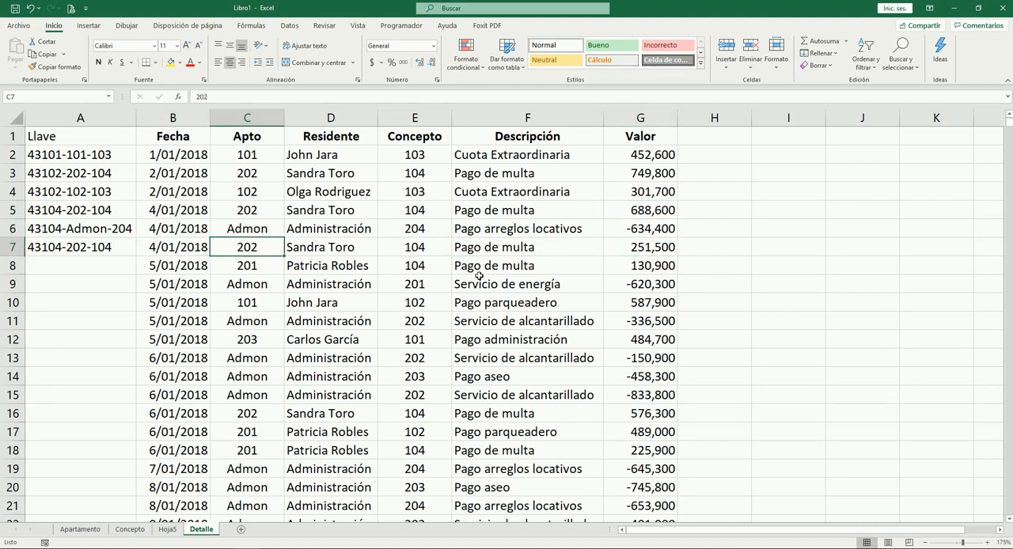
{"action": "key", "text": "Up"}
{"action": "key", "text": "Right"}
{"action": "key", "text": "Right"}
{"action": "key", "text": "Right"}
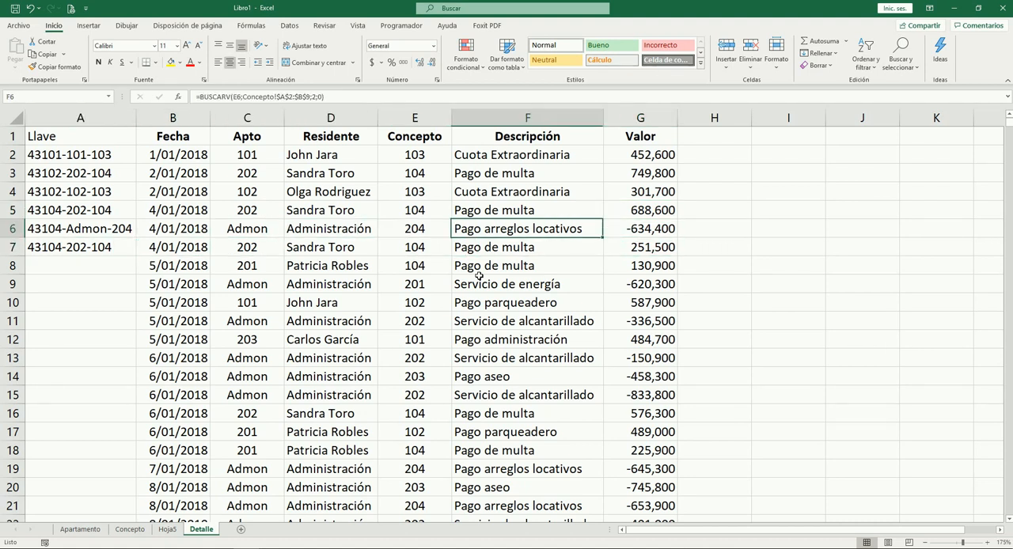
{"action": "key", "text": "Right"}
{"action": "key", "text": "Left"}
{"action": "key", "text": "Left"}
{"action": "key", "text": "Right"}
{"action": "key", "text": "Right"}
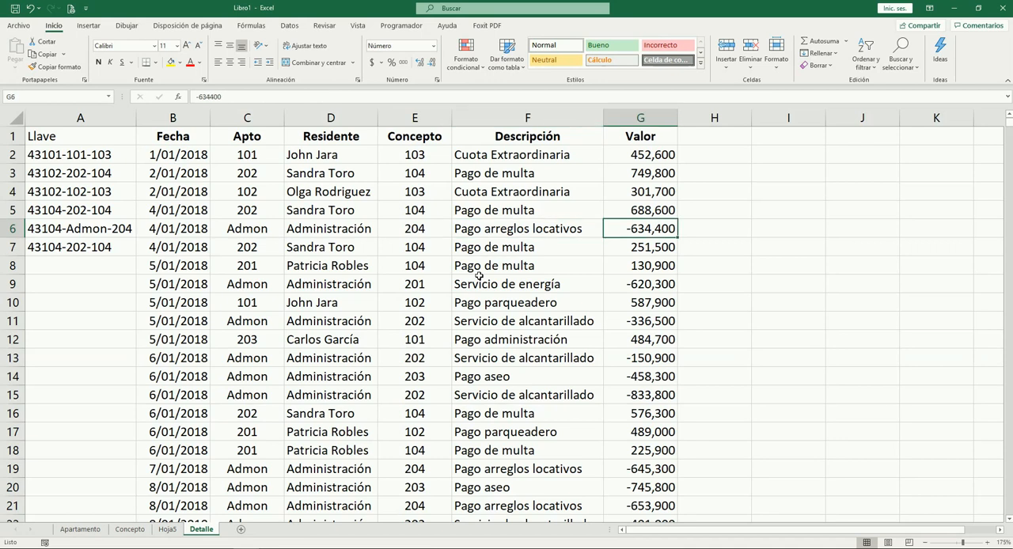
{"action": "key", "text": "ctrl+space"}
{"action": "key", "text": "ctrl+plus"}
{"action": "key", "text": "ctrl+Up"}
{"action": "type", "text": "No."}
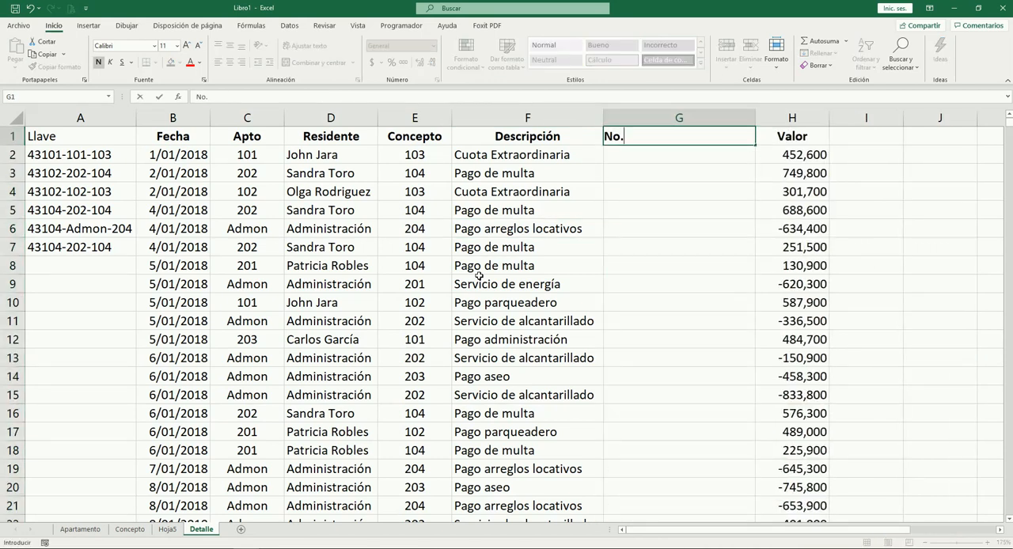
{"action": "key", "text": "Tab"}
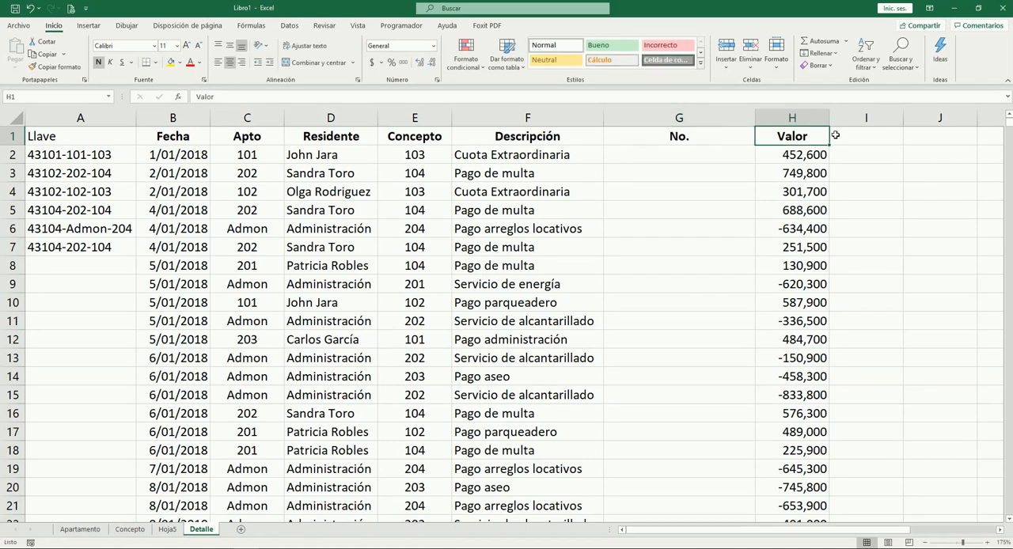
{"action": "left_click_drag", "start_coordinate": [755, 121], "coordinate": [635, 146]}
Enter 1 in the No. column for the record in row 5
{"action": "left_click", "coordinate": [613, 243]}
{"action": "key", "text": "Left"}
{"action": "key", "text": "Left"}
{"action": "key", "text": "Up"}
{"action": "key", "text": "Up"}
{"action": "key", "text": "Up"}
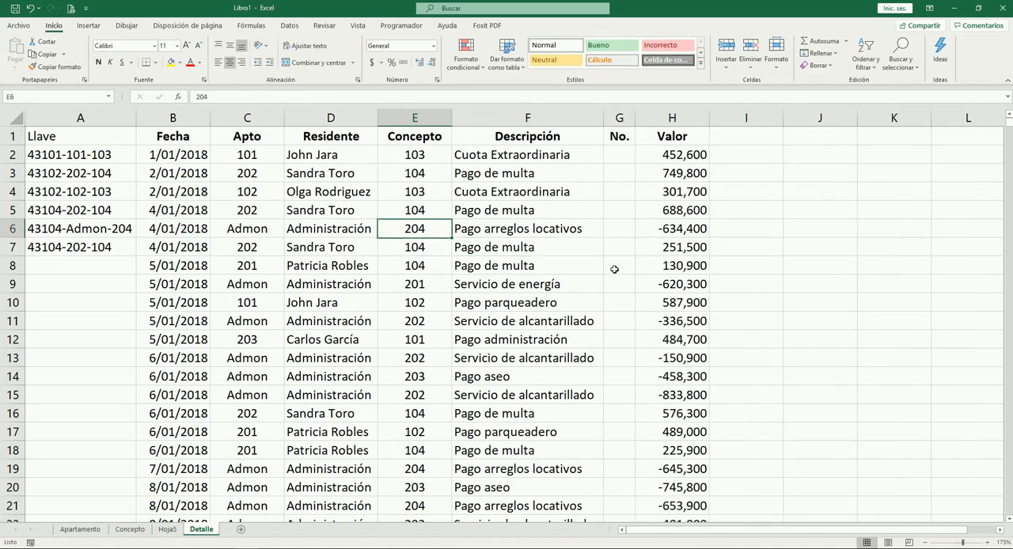
{"action": "key", "text": "Down"}
{"action": "key", "text": "Right"}
{"action": "key", "text": "Right"}
{"action": "type", "text": "1"}
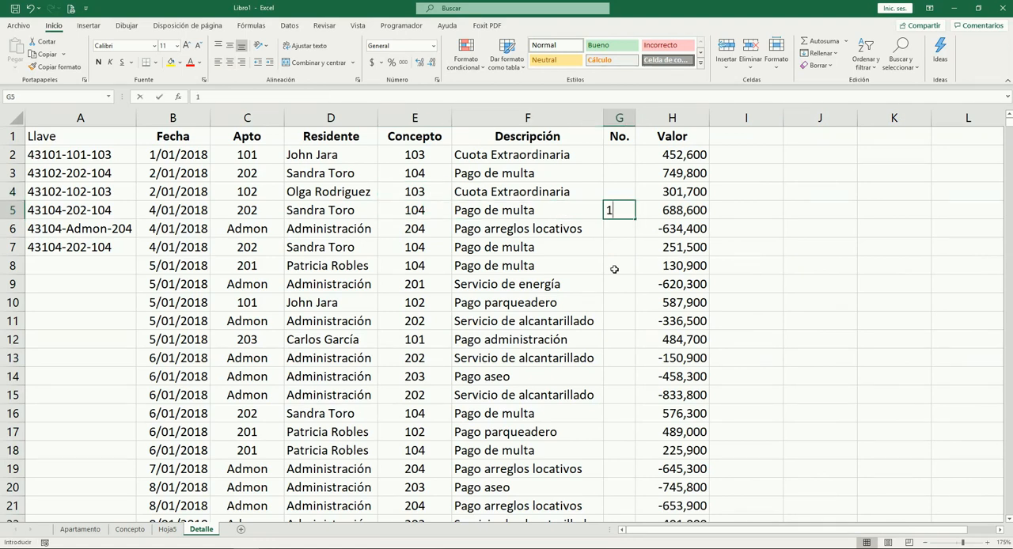
{"action": "key", "text": "Down"}
{"action": "key", "text": "Down"}
Enter 2 in the No. column for the record in row 7
{"action": "key", "text": "Left"}
{"action": "key", "text": "Left"}
{"action": "key", "text": "Left"}
{"action": "key", "text": "Right"}
{"action": "key", "text": "Right"}
{"action": "key", "text": "Right"}
{"action": "key", "text": "Right"}
{"action": "key", "text": "Left"}
{"action": "type", "text": "2"}
{"action": "key", "text": "Up"}
{"action": "key", "text": "Up"}
{"action": "key", "text": "Up"}
{"action": "key", "text": "Up"}
{"action": "key", "text": "Up"}
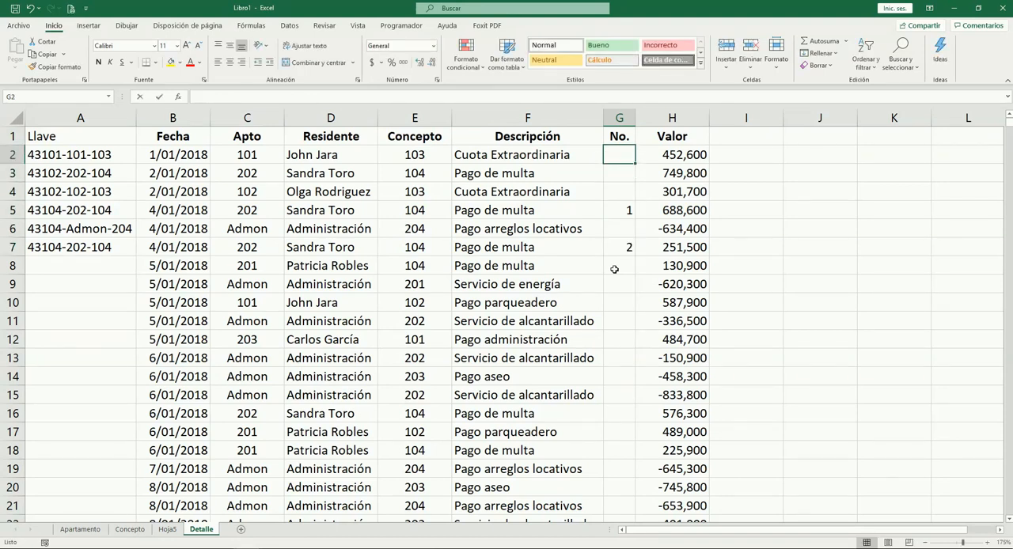
Enter 1 in the No. column for rows 2, 3, 4 and 6
{"action": "type", "text": "1"}
{"action": "key", "text": "Return"}
{"action": "type", "text": "1"}
{"action": "key", "text": "Return"}
{"action": "type", "text": "1"}
{"action": "key", "text": "Return"}
{"action": "key", "text": "Return"}
Enter 1 in the No. column for rows 8, 9 and 10
{"action": "type", "text": "1"}
{"action": "key", "text": "Return"}
{"action": "key", "text": "Return"}
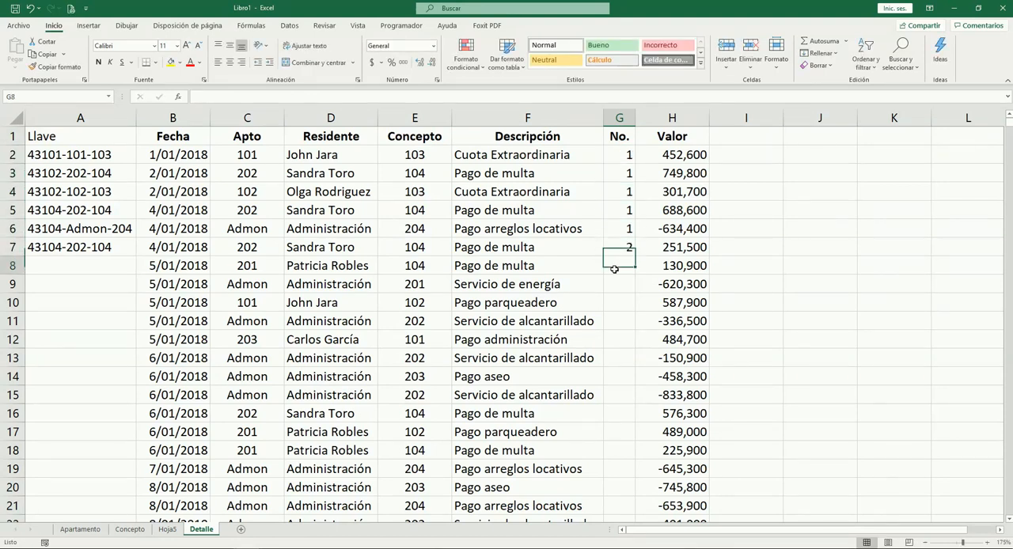
{"action": "type", "text": "1"}
{"action": "key", "text": "Return"}
{"action": "key", "text": "Return"}
{"action": "type", "text": "1"}
{"action": "key", "text": "Up"}
{"action": "key", "text": "Up"}
{"action": "key", "text": "Up"}
{"action": "key", "text": "Down"}
{"action": "key", "text": "Down"}
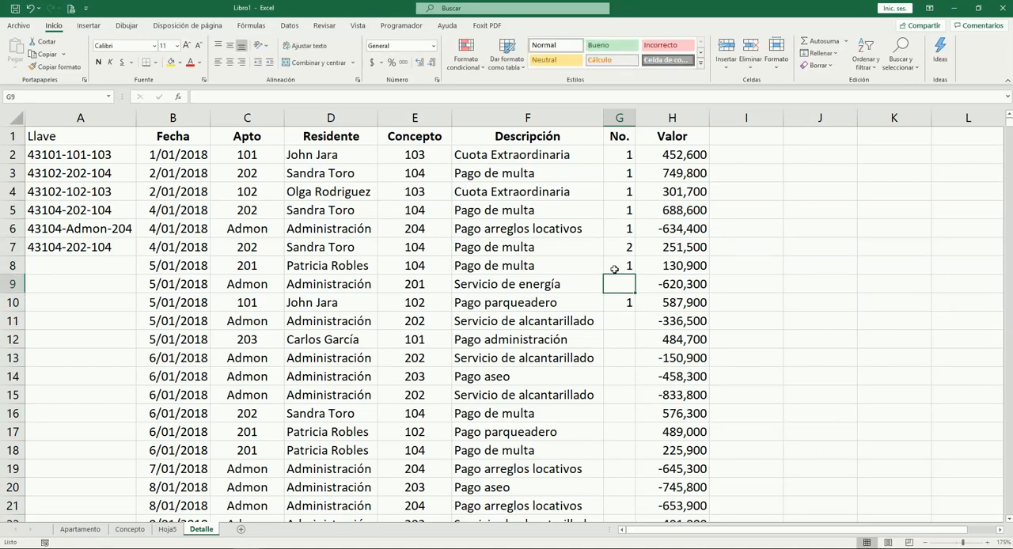
{"action": "type", "text": "1"}
{"action": "key", "text": "Up"}
{"action": "key", "text": "Up"}
{"action": "key", "text": "Up"}
{"action": "key", "text": "Up"}
Extend the Llave formula in A5 by appending &"-"&G5 so the key includes the No. value
{"action": "key", "text": "Left"}
{"action": "key", "text": "Left"}
{"action": "key", "text": "Left"}
{"action": "key", "text": "Left"}
{"action": "key", "text": "Left"}
{"action": "key", "text": "Left"}
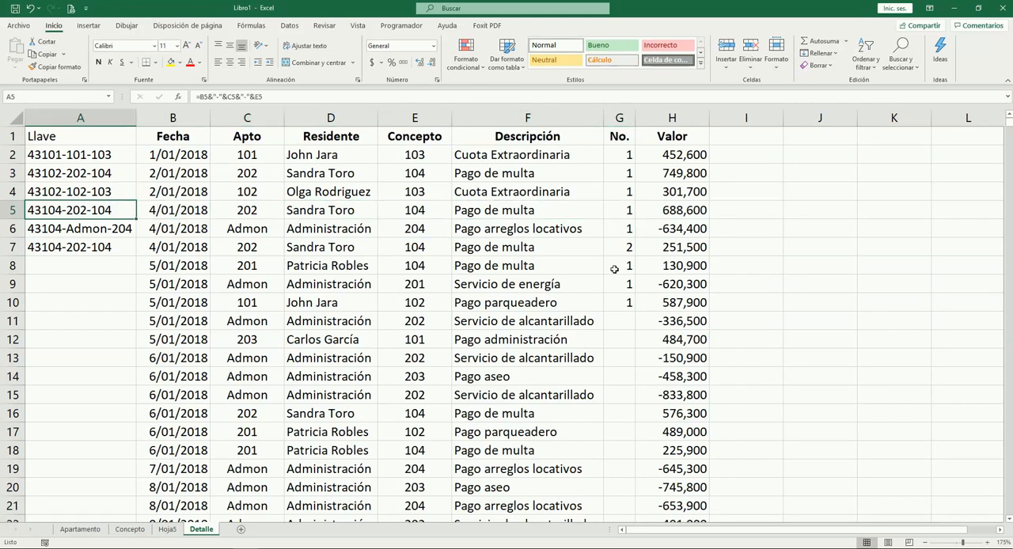
{"action": "key", "text": "F2"}
{"action": "type", "text": "&\"-"}
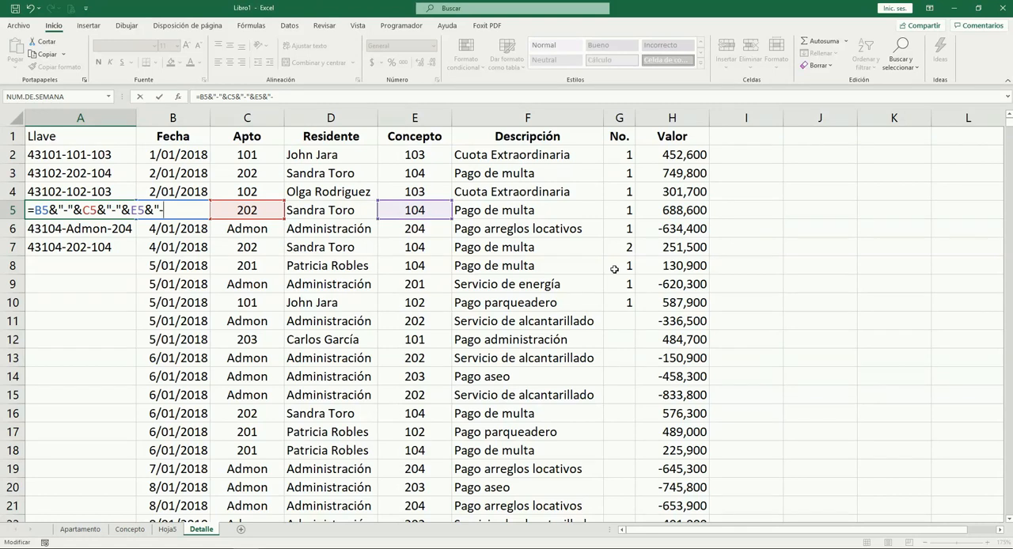
{"action": "type", "text": "\"&"}
{"action": "key", "text": "Right"}
{"action": "key", "text": "Right"}
{"action": "key", "text": "Right"}
{"action": "key", "text": "Right"}
{"action": "key", "text": "Right"}
{"action": "key", "text": "Right"}
{"action": "key", "text": "Right"}
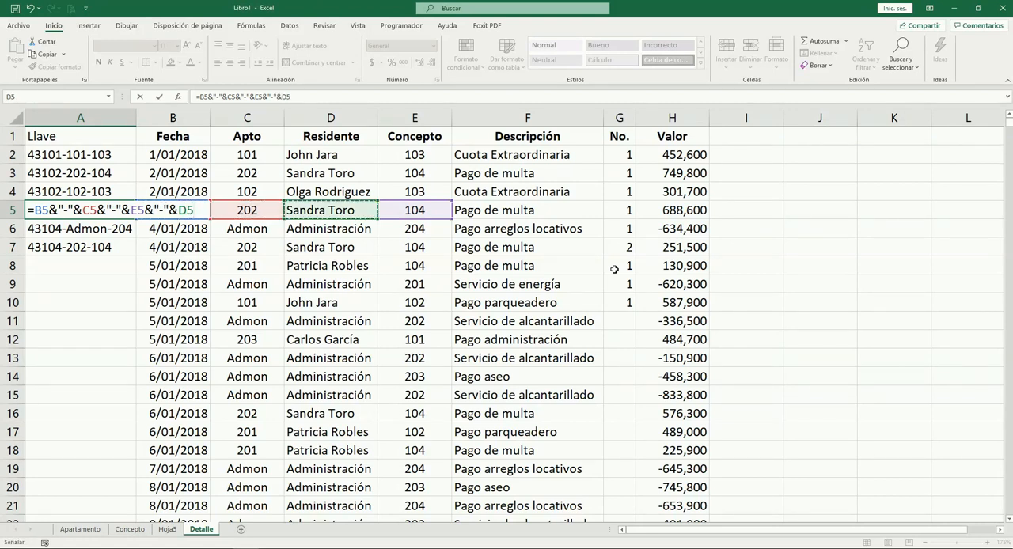
{"action": "key", "text": "Left"}
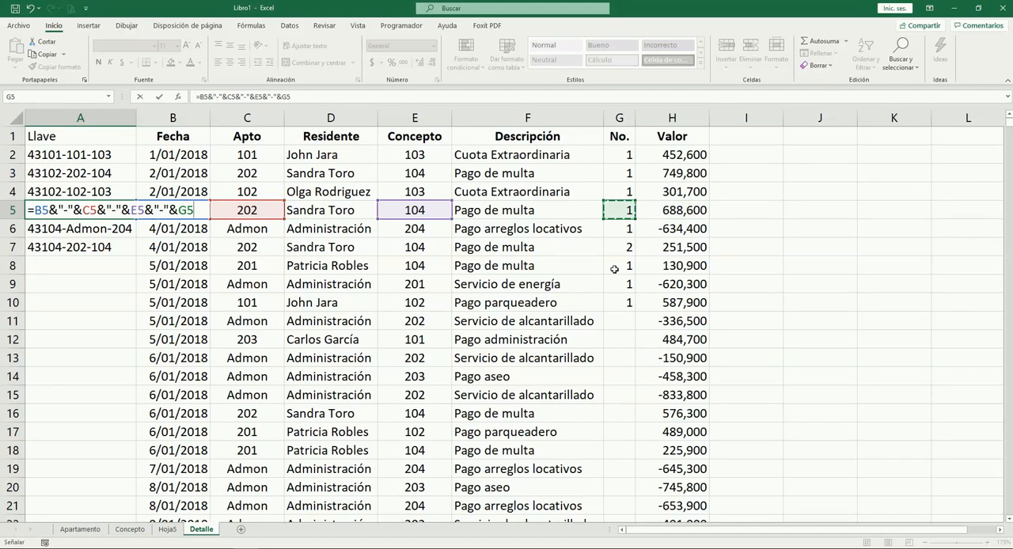
{"action": "key", "text": "Tab"}
{"action": "key", "text": "Left"}
Copy the extended Llave formula from A5 into A6:A8
{"action": "key", "text": "ctrl+c"}
{"action": "key", "text": "Down"}
{"action": "key", "text": "shift+Down"}
{"action": "key", "text": "shift+Down"}
{"action": "key", "text": "ctrl+v"}
{"action": "key", "text": "Escape"}
Autofit the Llave column width to the key in A6
{"action": "key", "text": "Up"}
{"action": "key", "text": "Up"}
{"action": "key", "text": "Up"}
{"action": "key", "text": "Down"}
{"action": "key", "text": "Down"}
{"action": "key", "text": "Down"}
{"action": "key", "text": "alt+f"}
{"action": "key", "text": "c"}
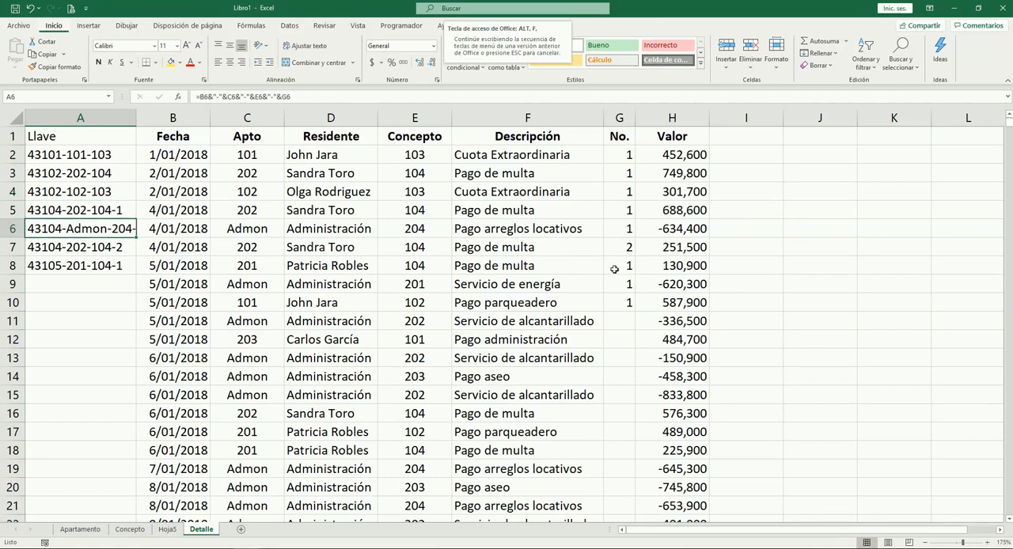
{"action": "key", "text": "a"}
Copy the extended Llave formula into the rows above, A2 through A4
{"action": "key", "text": "ctrl+c"}
{"action": "key", "text": "Up"}
{"action": "key", "text": "shift+Up"}
{"action": "key", "text": "shift+Up"}
{"action": "key", "text": "shift+Up"}
{"action": "key", "text": "ctrl+v"}
{"action": "key", "text": "Escape"}
Fill the Llave formula from A8 down to the last record in A1001
{"action": "key", "text": "ctrl+Down"}
{"action": "key", "text": "Down"}
{"action": "key", "text": "Up"}
{"action": "key", "text": "ctrl+c"}
{"action": "key", "text": "Right"}
{"action": "key", "text": "ctrl+Down"}
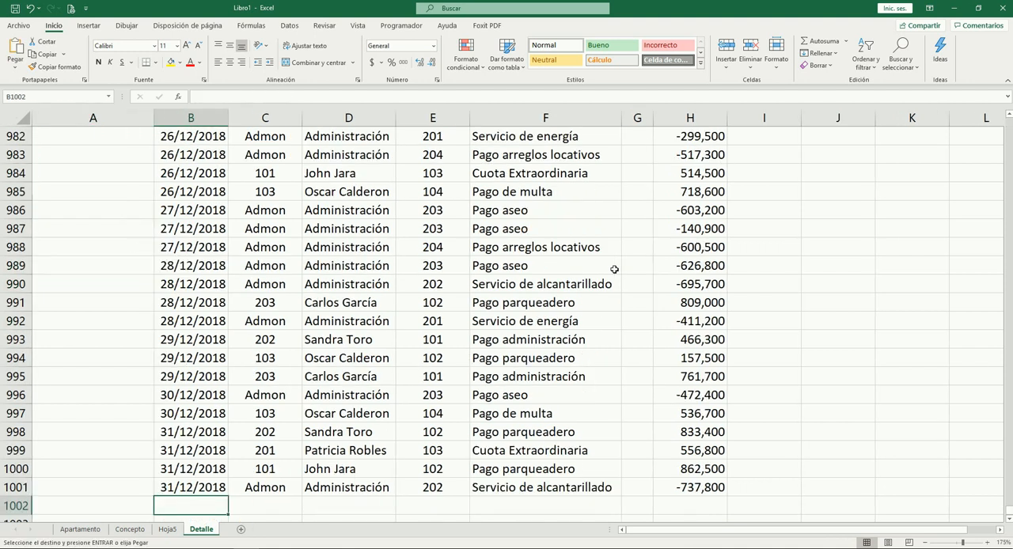
{"action": "key", "text": "Left"}
{"action": "key", "text": "ctrl+shift+Up"}
{"action": "key", "text": "shift+Down"}
{"action": "key", "text": "ctrl+v"}
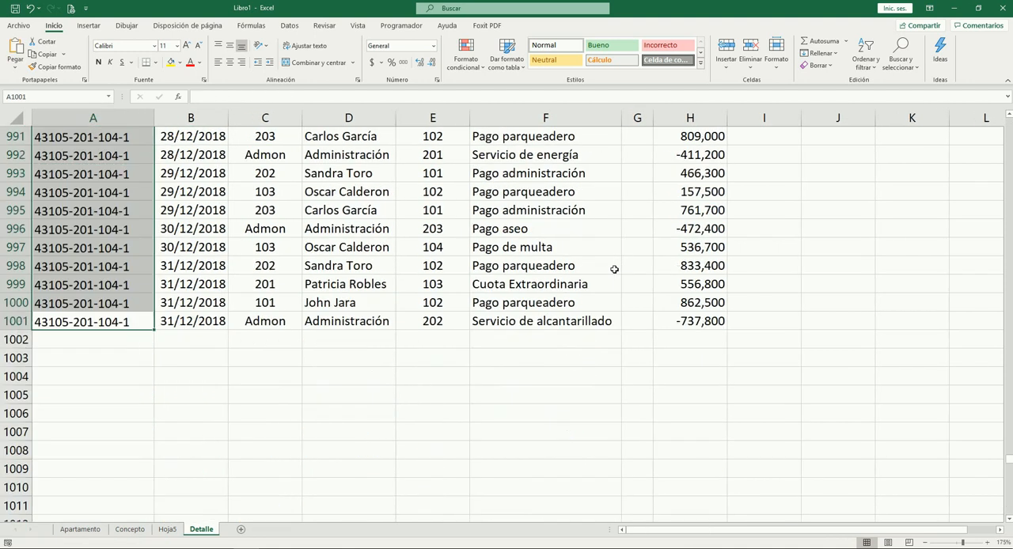
{"action": "key", "text": "Escape"}
Examine the Llave keys in the last and first records for the No. part at the end
{"action": "key", "text": "Up"}
{"action": "key", "text": "Up"}
{"action": "key", "text": "Up"}
{"action": "key", "text": "Up"}
{"action": "key", "text": "ctrl+Home"}
{"action": "key", "text": "Down"}
{"action": "key", "text": "Down"}
{"action": "key", "text": "Down"}
{"action": "key", "text": "Down"}
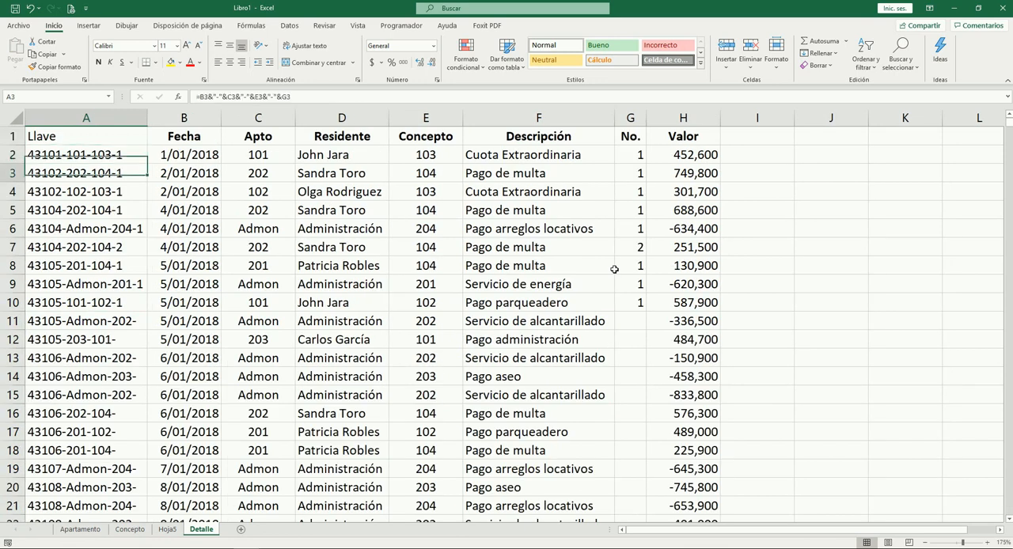
{"action": "key", "text": "Down"}
{"action": "key", "text": "Down"}
{"action": "key", "text": "Down"}
{"action": "key", "text": "Down"}
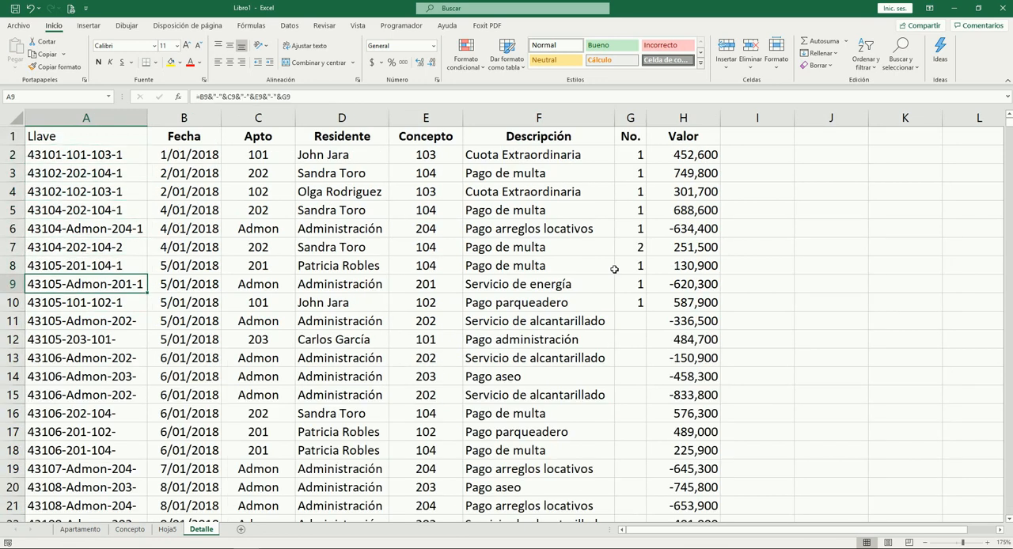
{"action": "key", "text": "ctrl+space"}
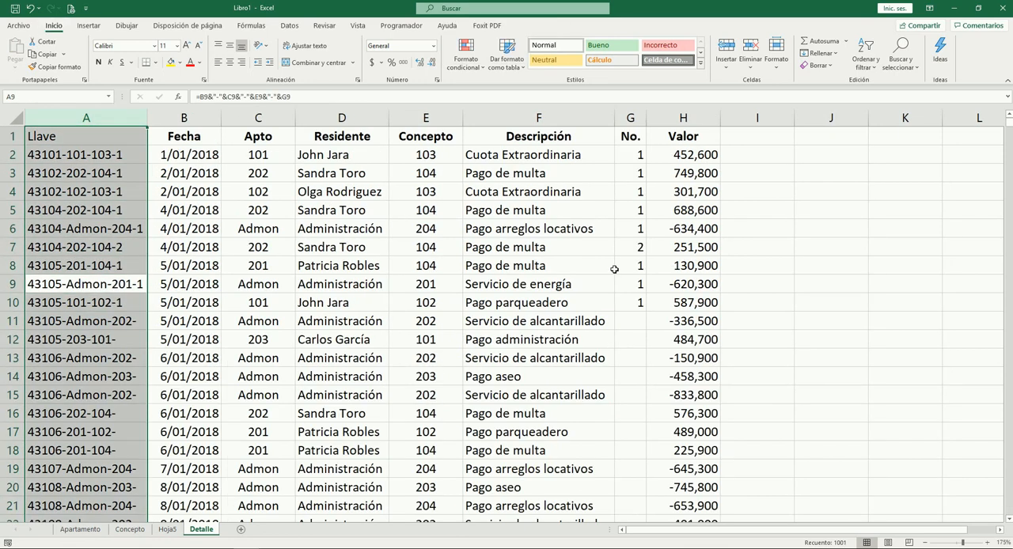
{"action": "key", "text": "Down"}
{"action": "key", "text": "Down"}
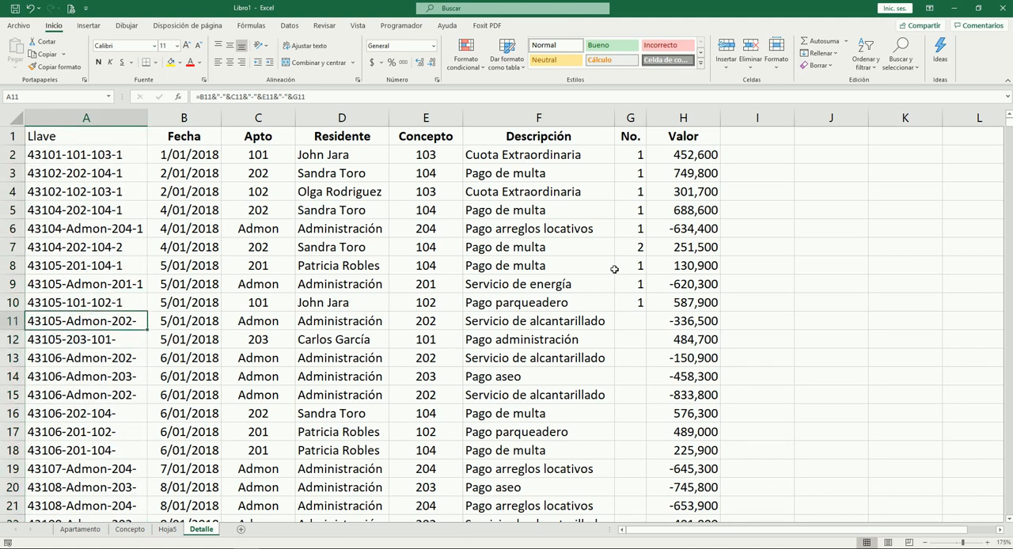
Copy the value 1 from G10 down the No. column to the last record in row 1001
{"action": "key", "text": "Right"}
{"action": "key", "text": "Right"}
{"action": "key", "text": "Right"}
{"action": "key", "text": "Right"}
{"action": "key", "text": "Right"}
{"action": "key", "text": "Up"}
{"action": "key", "text": "Right"}
{"action": "key", "text": "ctrl+c"}
{"action": "key", "text": "Down"}
{"action": "key", "text": "Left"}
{"action": "key", "text": "ctrl+Down"}
{"action": "key", "text": "Right"}
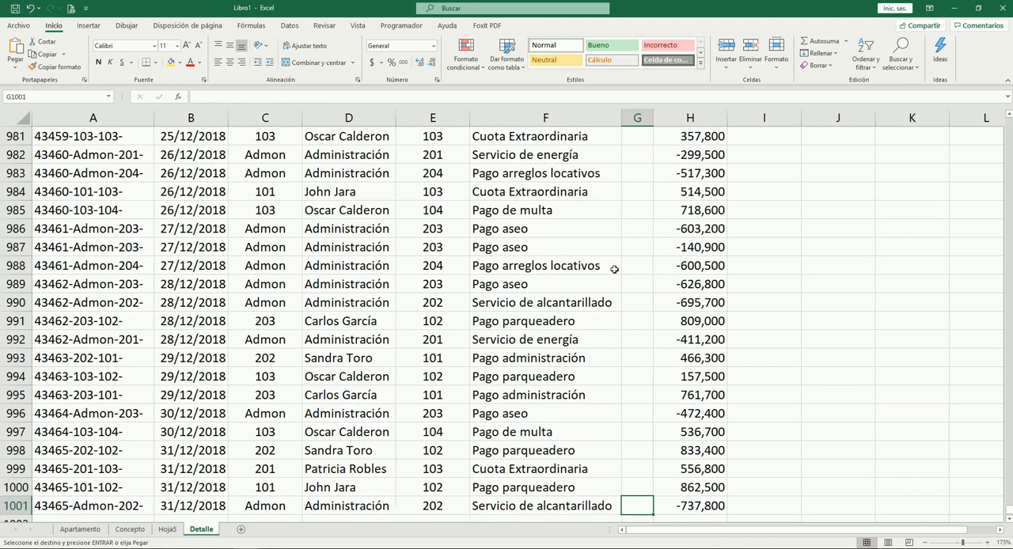
{"action": "key", "text": "ctrl+shift+Up"}
{"action": "key", "text": "Return"}
{"action": "key", "text": "Up"}
{"action": "key", "text": "Up"}
{"action": "key", "text": "Up"}
{"action": "key", "text": "Up"}
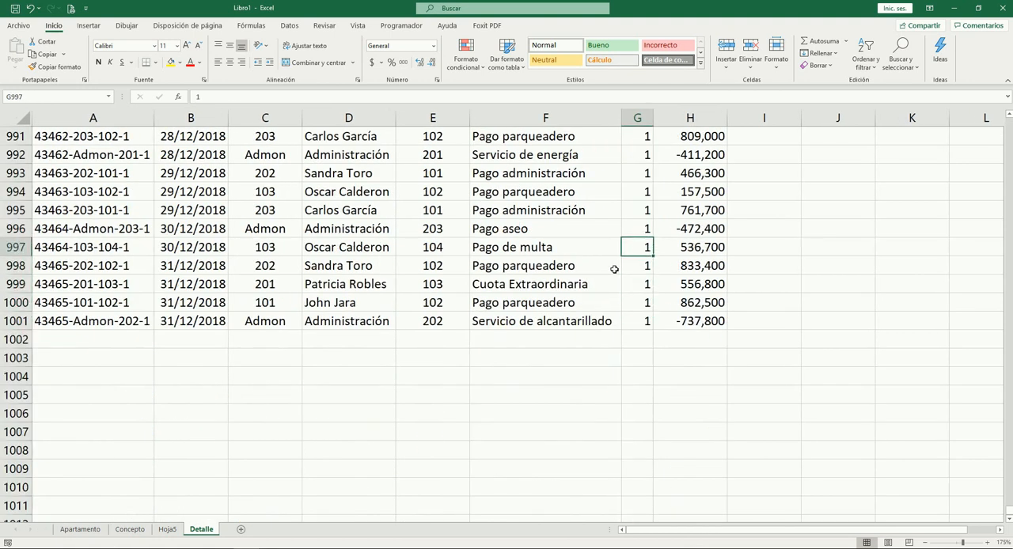
Compare the Llave, Fecha, Apto, Concepto and No. values of the records in rows 5 to 8
{"action": "key", "text": "ctrl+Up"}
{"action": "key", "text": "Down"}
{"action": "key", "text": "Down"}
{"action": "key", "text": "Down"}
{"action": "key", "text": "Down"}
{"action": "key", "text": "Down"}
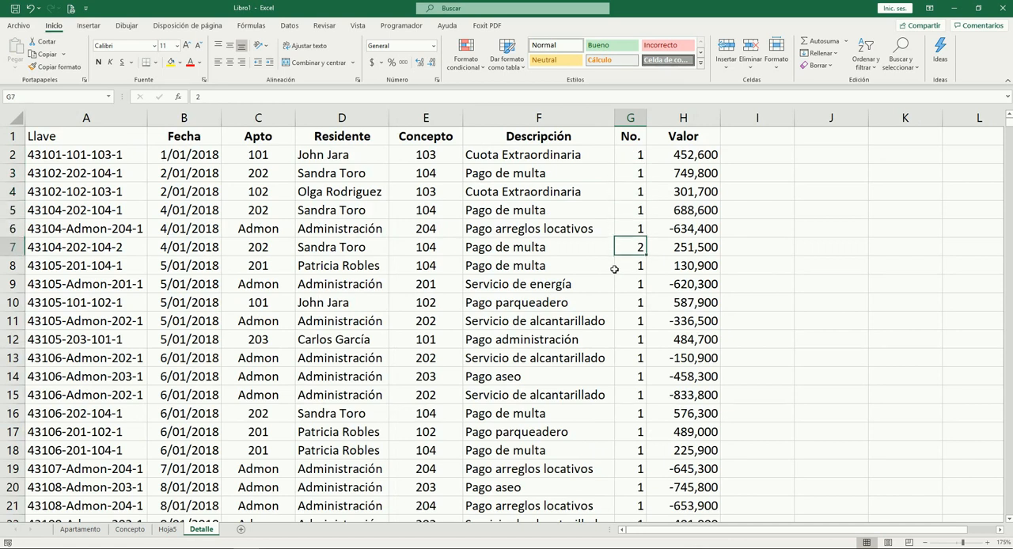
{"action": "key", "text": "Down"}
{"action": "key", "text": "Left"}
{"action": "key", "text": "Left"}
{"action": "key", "text": "Up"}
{"action": "key", "text": "Up"}
{"action": "key", "text": "Up"}
{"action": "key", "text": "Down"}
{"action": "key", "text": "Left"}
{"action": "key", "text": "Left"}
{"action": "key", "text": "Left"}
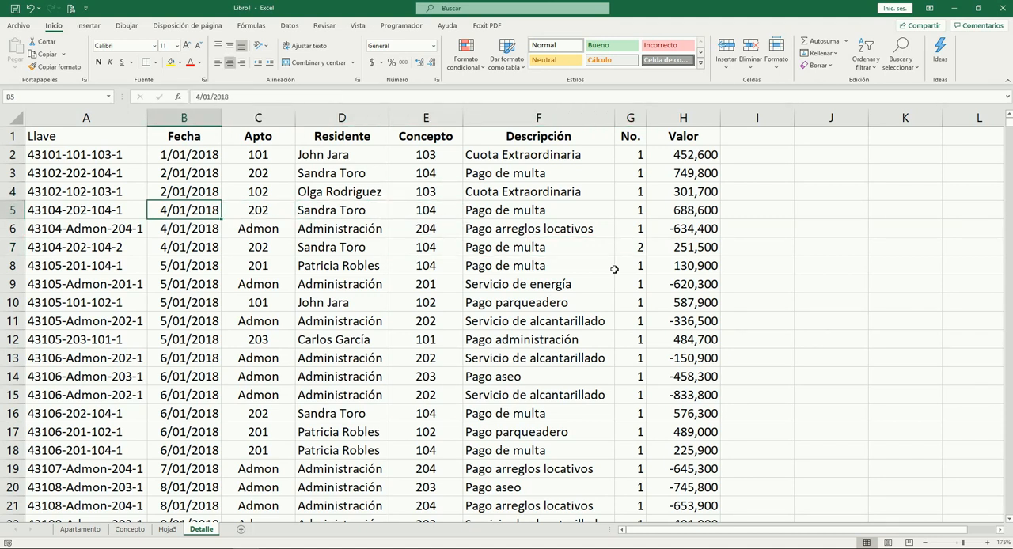
{"action": "key", "text": "Right"}
{"action": "key", "text": "Down"}
{"action": "key", "text": "Down"}
{"action": "key", "text": "Down"}
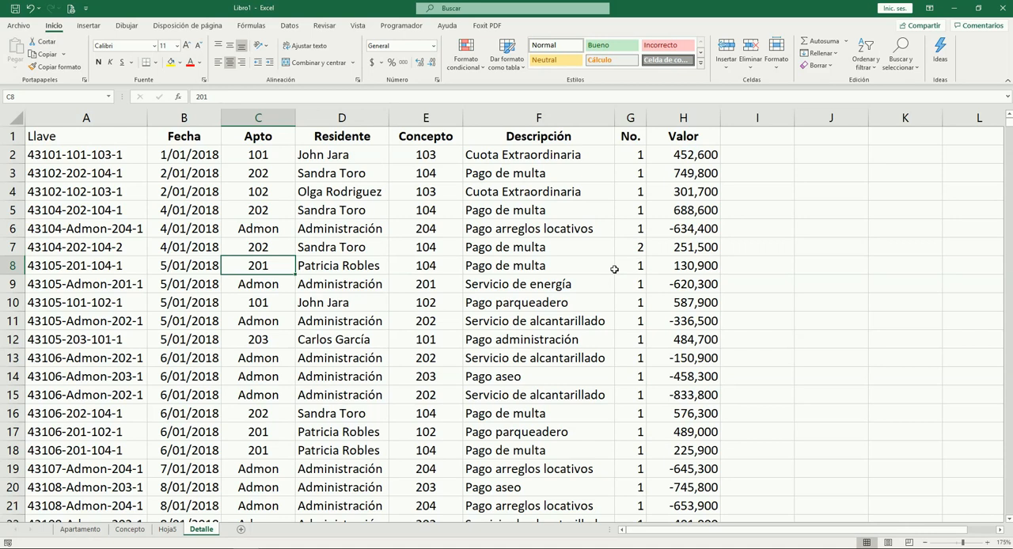
{"action": "key", "text": "Left"}
{"action": "key", "text": "Left"}
{"action": "key", "text": "Up"}
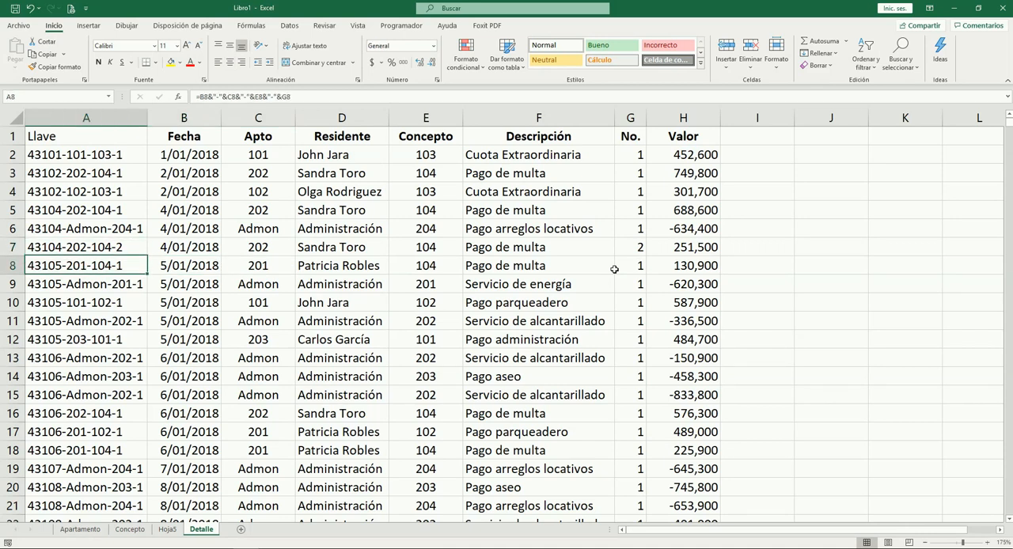
{"action": "key", "text": "Up"}
{"action": "key", "text": "Up"}
{"action": "key", "text": "Up"}
{"action": "key", "text": "Up"}
{"action": "key", "text": "Up"}
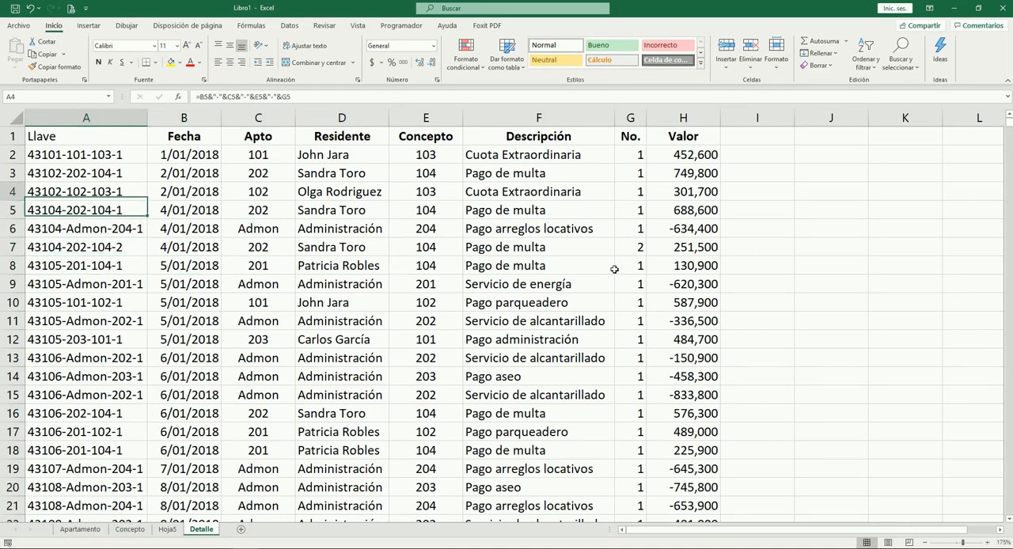
Make the Llave header in A1 bold and centered
{"action": "key", "text": "Up"}
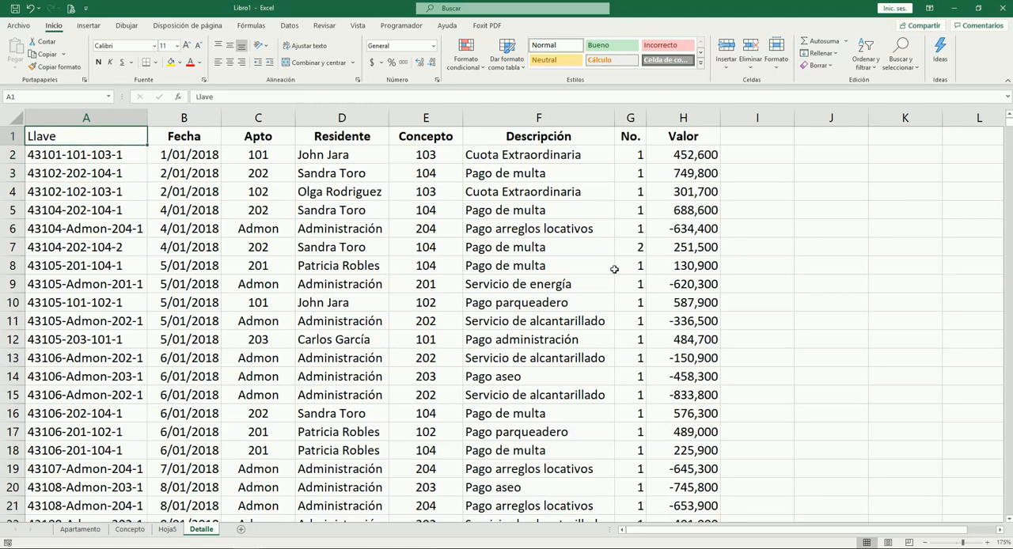
{"action": "key", "text": "ctrl+n"}
{"action": "key", "text": "alt+o"}
{"action": "key", "text": "a"}
{"action": "key", "text": "c"}
{"action": "key", "text": "Down"}
{"action": "key", "text": "Right"}
{"action": "key", "text": "Right"}
{"action": "key", "text": "Right"}
{"action": "key", "text": "Right"}
{"action": "key", "text": "Right"}
{"action": "key", "text": "Right"}
{"action": "key", "text": "Right"}
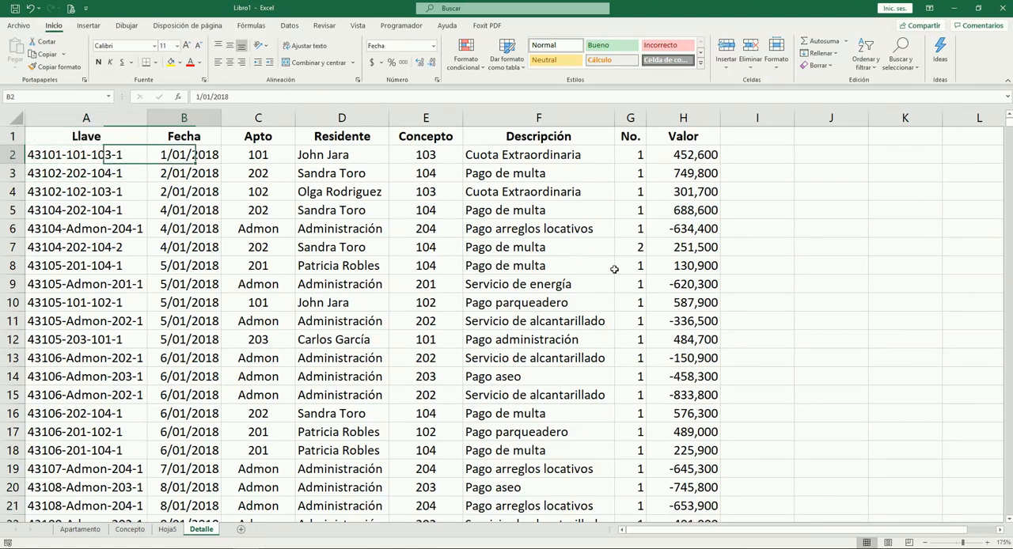
{"action": "key", "text": "Down"}
{"action": "key", "text": "Down"}
{"action": "key", "text": "Down"}
{"action": "key", "text": "Up"}
{"action": "key", "text": "Up"}
{"action": "key", "text": "Up"}
{"action": "key", "text": "Right"}
{"action": "key", "text": "Right"}
{"action": "key", "text": "Right"}
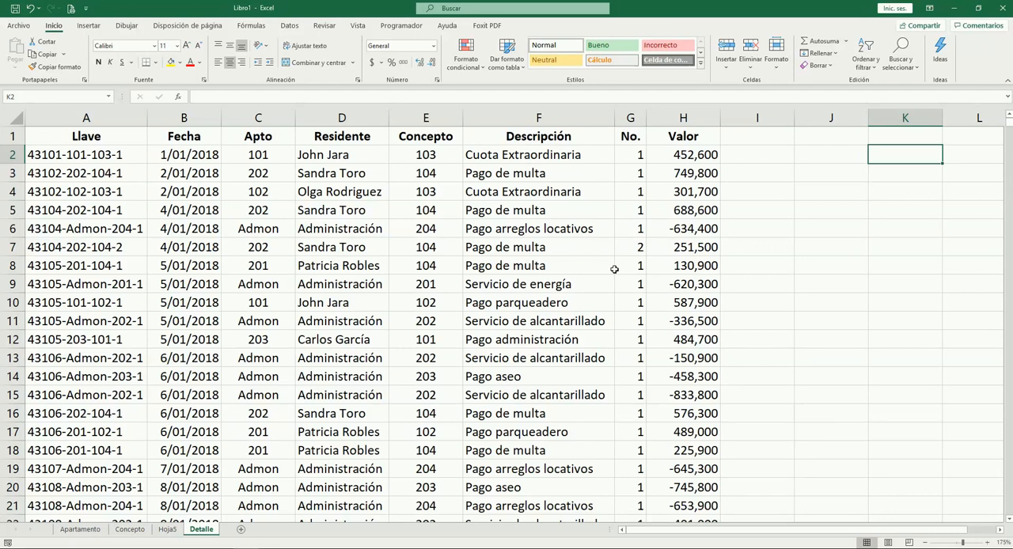
{"action": "key", "text": "Left"}
{"action": "key", "text": "Left"}
{"action": "key", "text": "Left"}
{"action": "key", "text": "Left"}
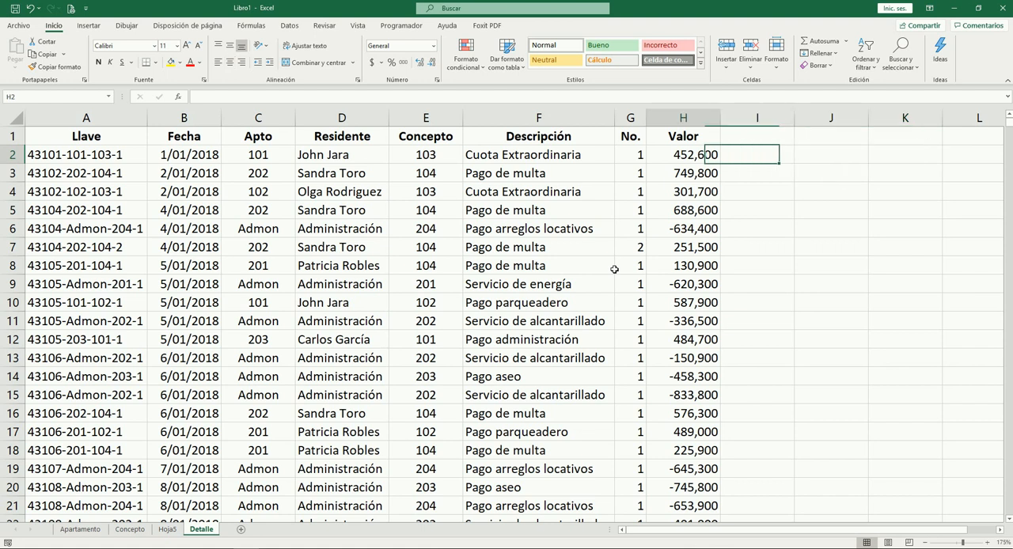
{"action": "key", "text": "Down"}
{"action": "key", "text": "Down"}
{"action": "key", "text": "Down"}
{"action": "key", "text": "Down"}
{"action": "key", "text": "Down"}
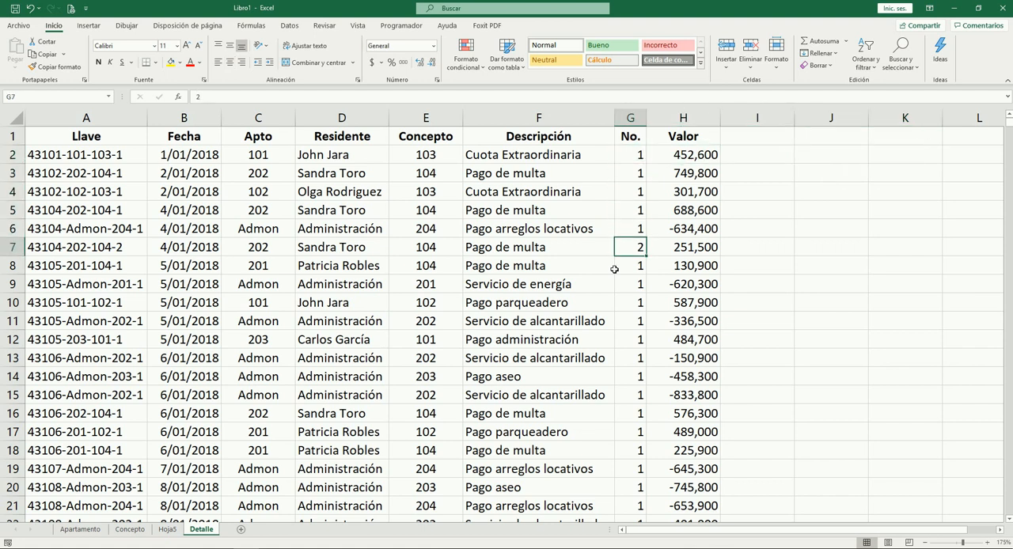
{"action": "key", "text": "Down"}
{"action": "key", "text": "Down"}
{"action": "key", "text": "Down"}
{"action": "key", "text": "Right"}
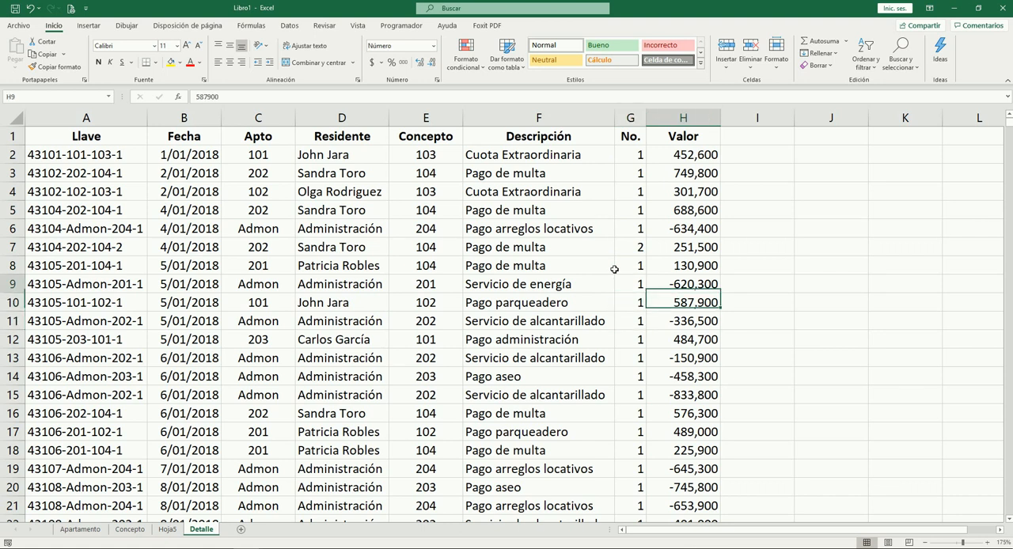
{"action": "key", "text": "Up"}
{"action": "key", "text": "Right"}
{"action": "key", "text": "Right"}
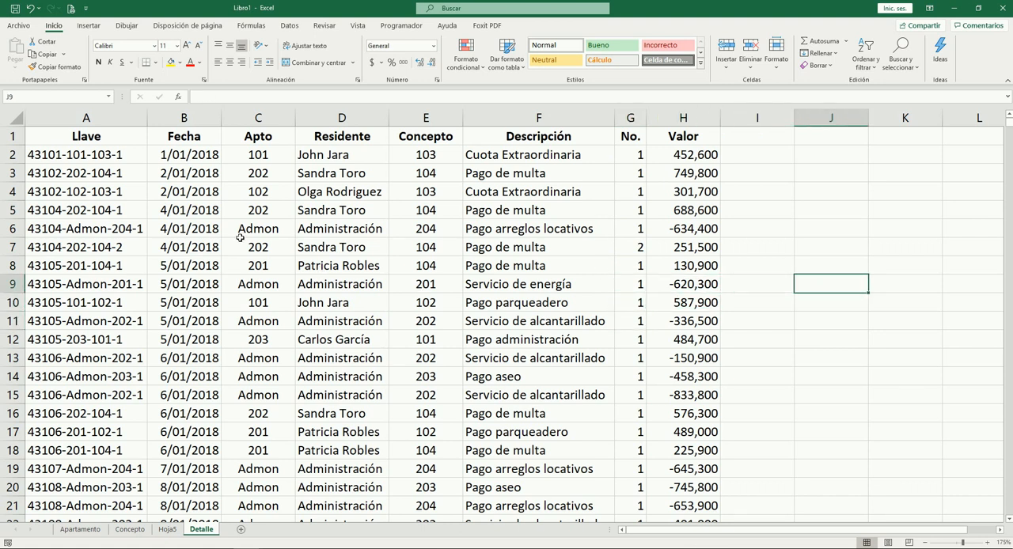
Examine the record in row 7 from Fecha to Valor, the empty cells beside it and the surrounding records
{"action": "left_click_drag", "start_coordinate": [207, 247], "coordinate": [694, 252]}
{"action": "left_click", "coordinate": [687, 250]}
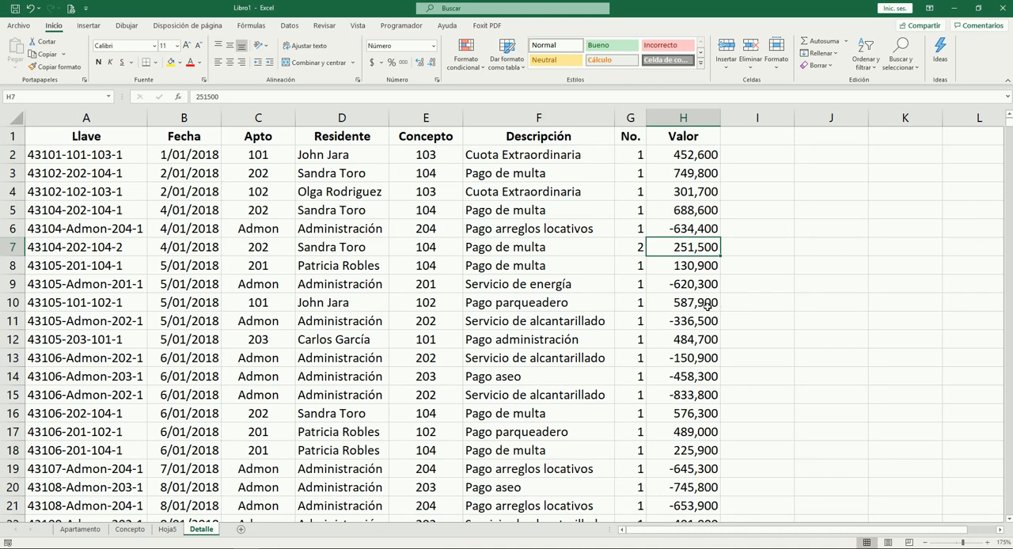
{"action": "left_click_drag", "start_coordinate": [747, 246], "coordinate": [889, 252]}
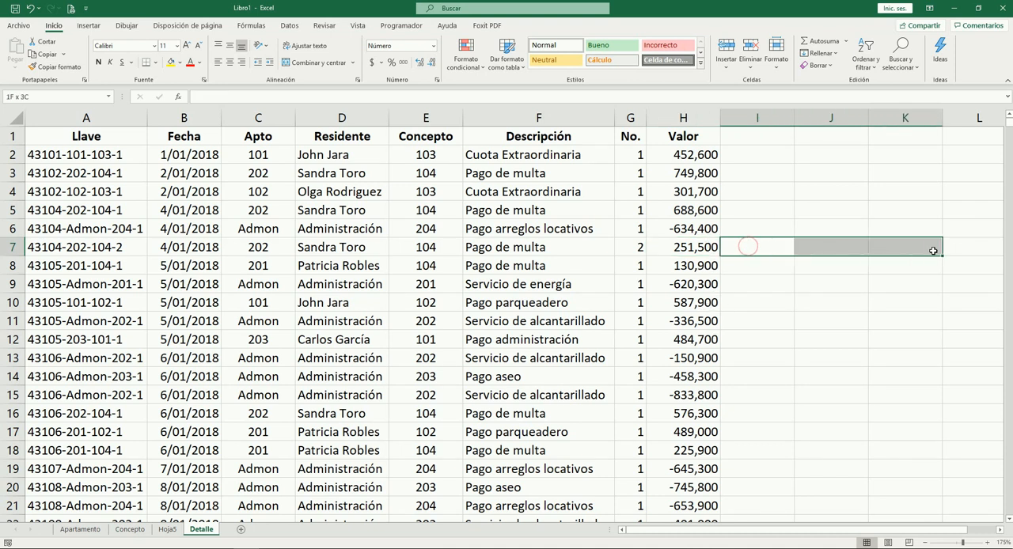
{"action": "left_click", "coordinate": [775, 137]}
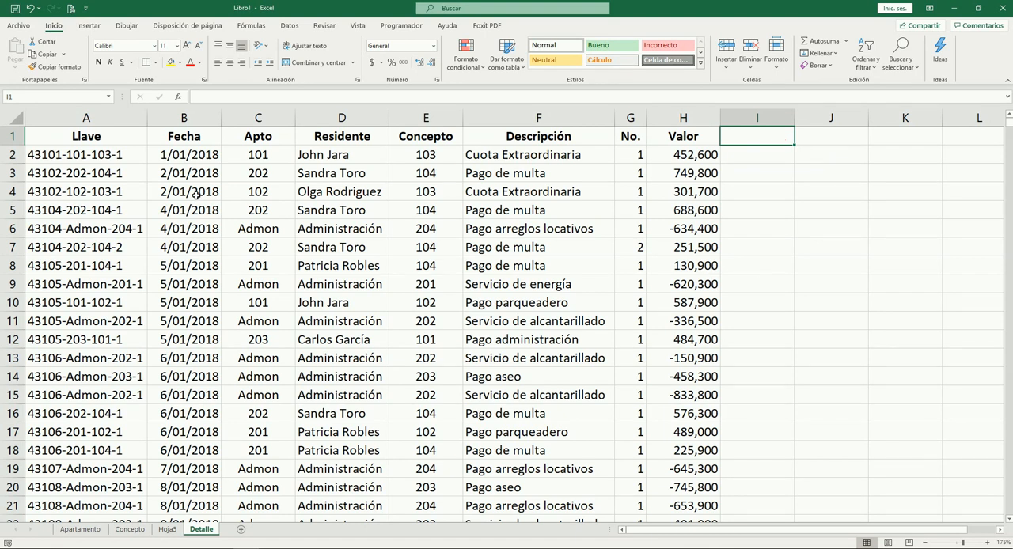
{"action": "scroll", "coordinate": [106, 221], "scroll_direction": "down", "scroll_amount": 5}
{"action": "scroll", "coordinate": [107, 212], "scroll_direction": "up", "scroll_amount": 5}
{"action": "scroll", "coordinate": [182, 242], "scroll_direction": "down", "scroll_amount": 3}
{"action": "scroll", "coordinate": [167, 261], "scroll_direction": "up", "scroll_amount": 3}
Examine the apartment codes in the Apto column of the Apartamento sheet
{"action": "left_click", "coordinate": [81, 529]}
{"action": "left_click_drag", "start_coordinate": [87, 160], "coordinate": [82, 269]}
{"action": "left_click", "coordinate": [190, 324]}
{"action": "left_click_drag", "start_coordinate": [78, 165], "coordinate": [79, 266]}
{"action": "left_click", "coordinate": [296, 340]}
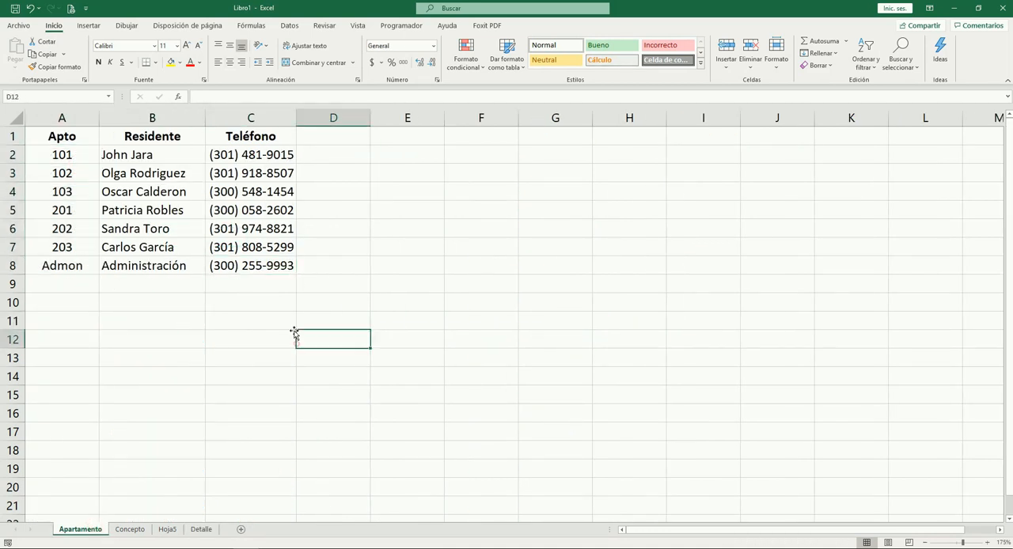
Return to the Detalle sheet and inspect the Llave keys in rows 2 and 12
{"action": "left_click", "coordinate": [200, 530]}
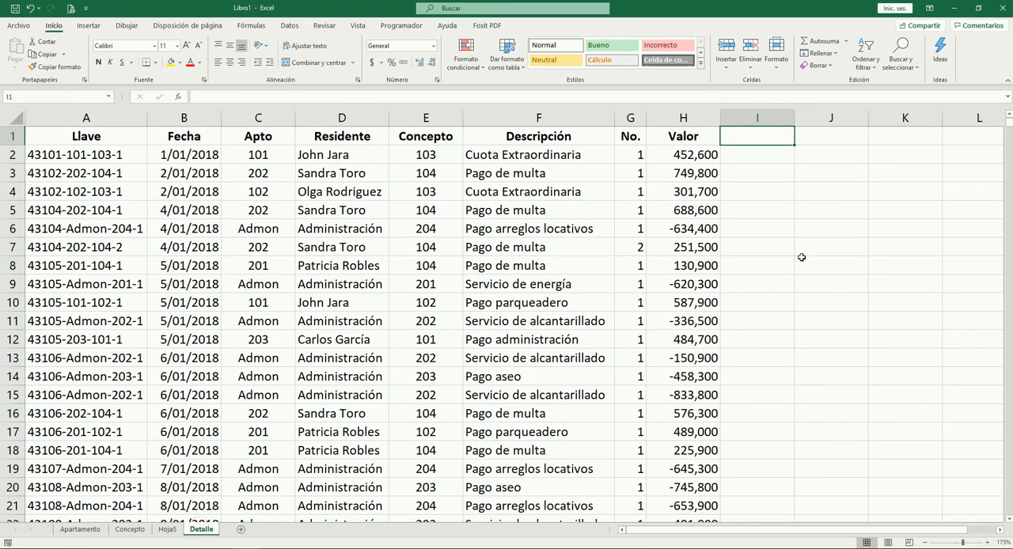
{"action": "left_click", "coordinate": [828, 228]}
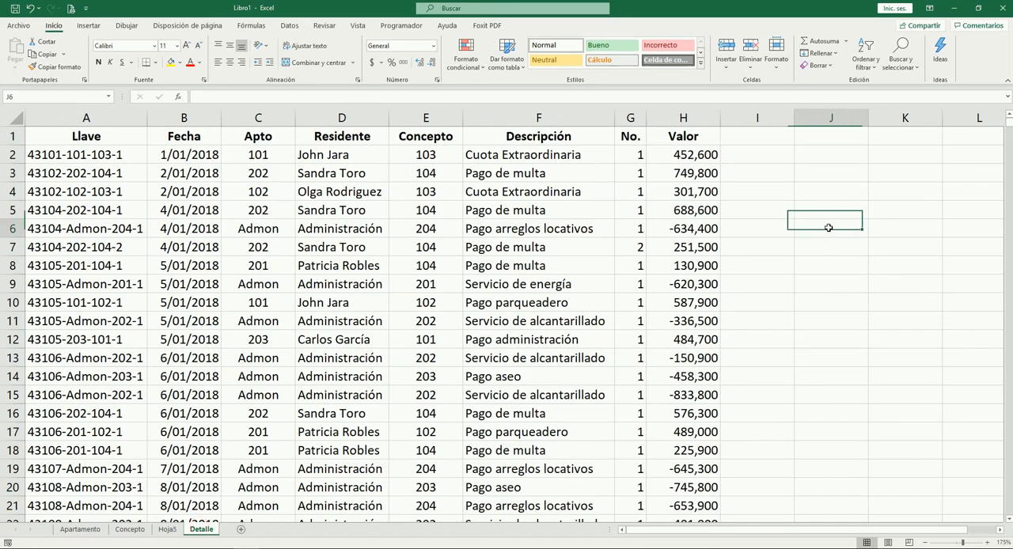
{"action": "left_click", "coordinate": [116, 154]}
{"action": "left_click", "coordinate": [109, 340]}
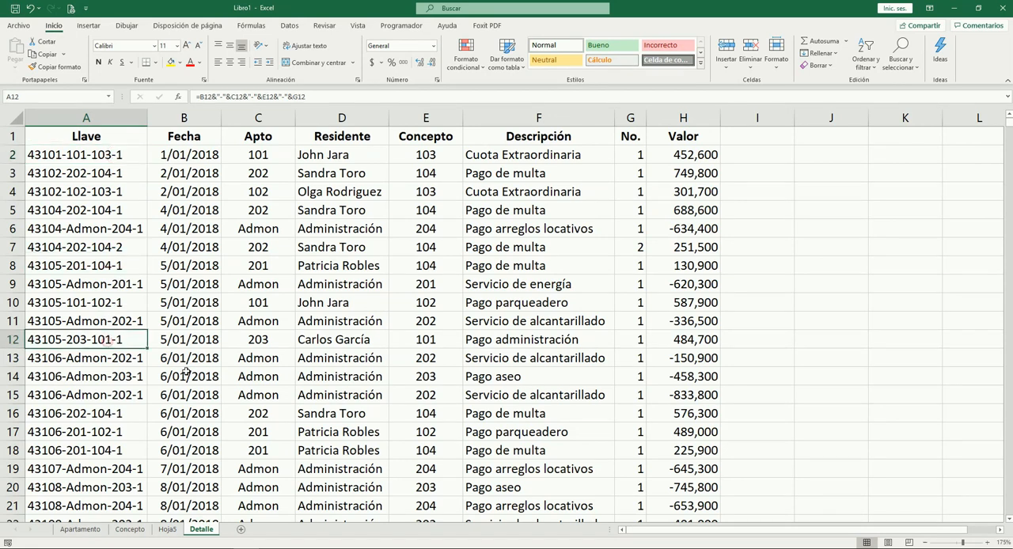
Copy the Llave key from A12 and paste it into J7 as a value only
{"action": "key", "text": "ctrl+c"}
{"action": "key", "text": "Right"}
{"action": "key", "text": "Right"}
{"action": "key", "text": "Right"}
{"action": "key", "text": "Right"}
{"action": "key", "text": "Right"}
{"action": "key", "text": "Right"}
{"action": "key", "text": "Right"}
{"action": "key", "text": "Up"}
{"action": "key", "text": "Right"}
{"action": "key", "text": "Up"}
{"action": "key", "text": "Right"}
{"action": "key", "text": "Up"}
{"action": "key", "text": "Up"}
{"action": "key", "text": "Up"}
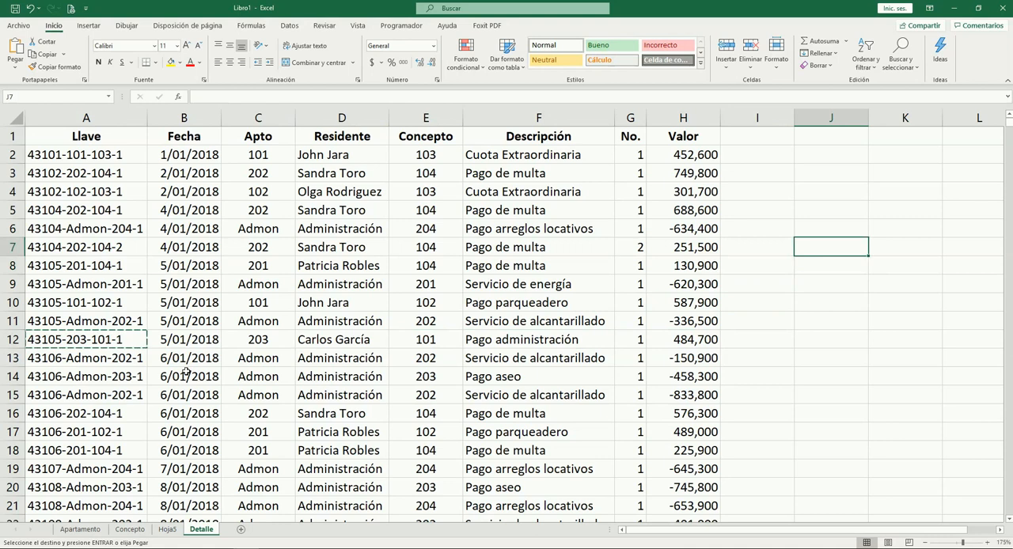
{"action": "key", "text": "alt+o"}
{"action": "key", "text": "v"}
{"action": "key", "text": "v"}
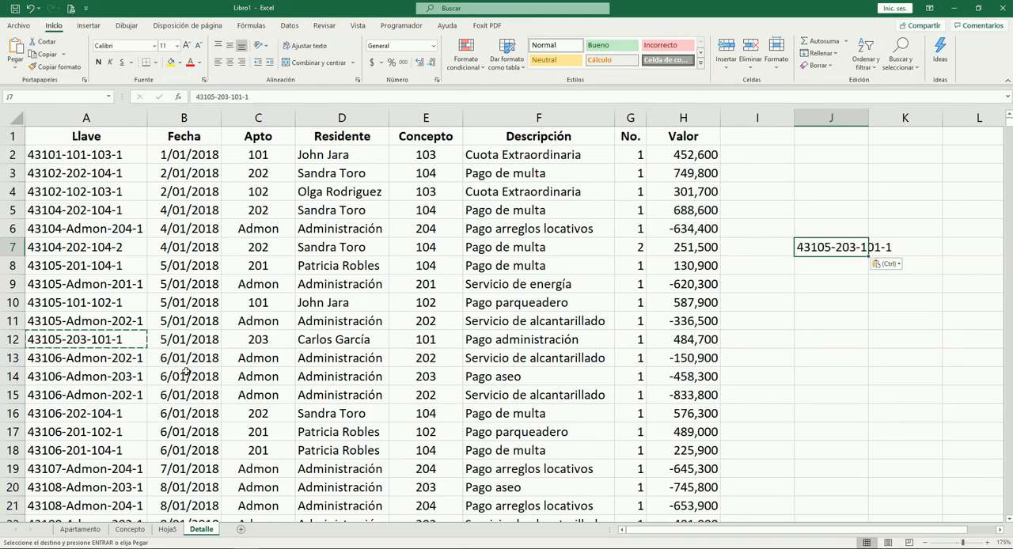
Start a BUSCARV formula in J9 with the key in J7 as the lookup value
{"action": "key", "text": "Down"}
{"action": "key", "text": "Down"}
{"action": "type", "text": "=bu"}
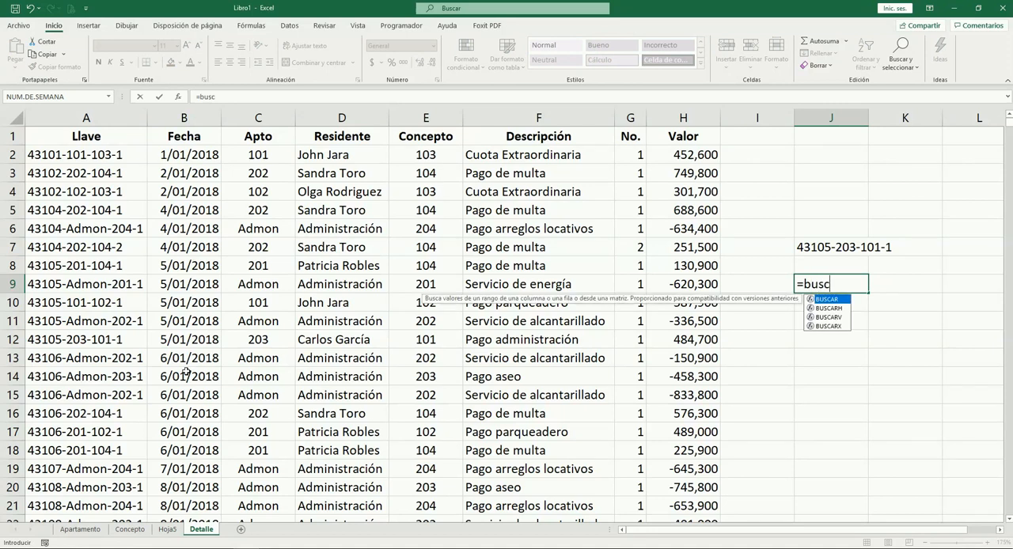
{"action": "type", "text": "sc"}
{"action": "key", "text": "Down"}
{"action": "key", "text": "Down"}
{"action": "key", "text": "Tab"}
{"action": "key", "text": "Up"}
{"action": "key", "text": "Up"}
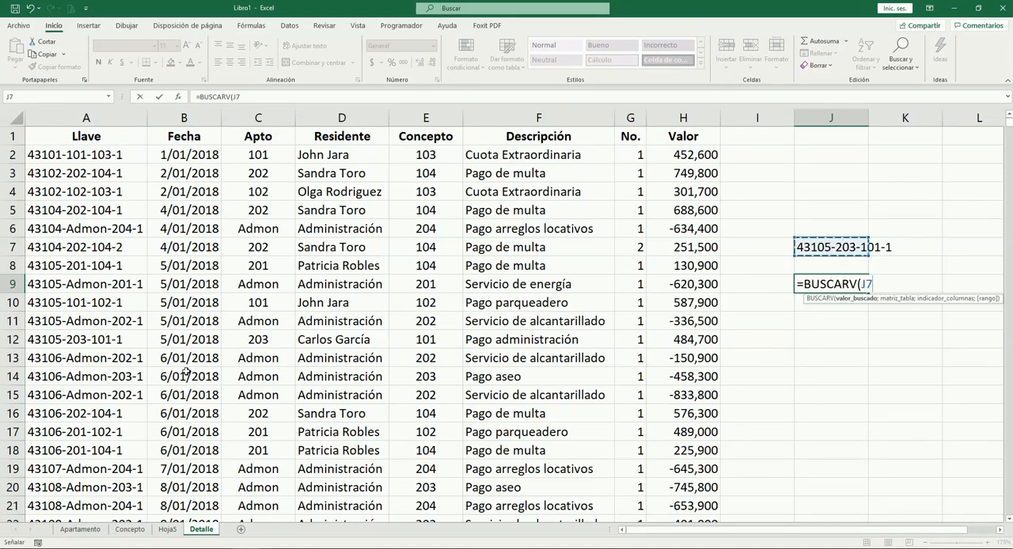
Set the BUSCARV table range to A1:H1001, covering all columns from Llave to Valor
{"action": "type", "text": ";"}
{"action": "key", "text": "Left"}
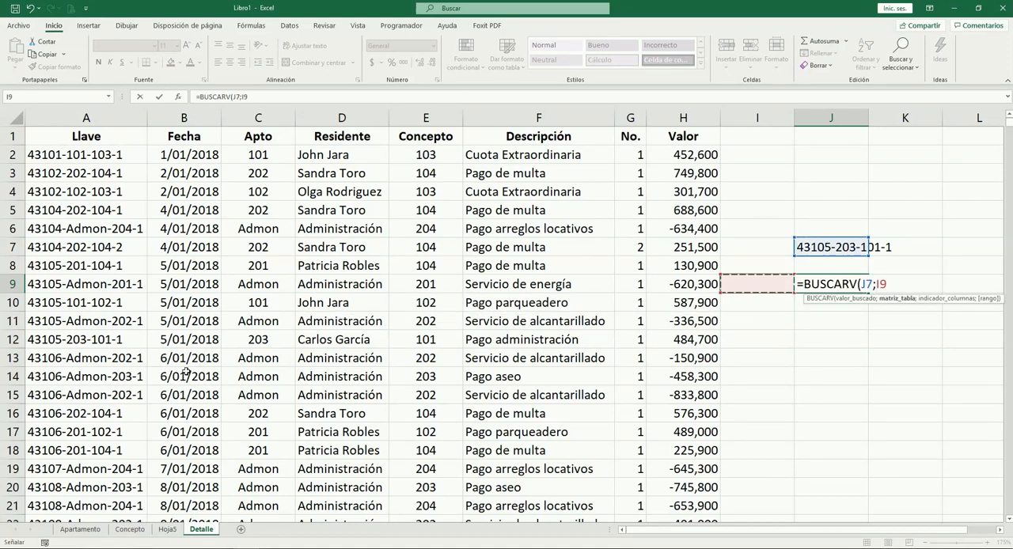
{"action": "key", "text": "Left"}
{"action": "key", "text": "Left"}
{"action": "key", "text": "Left"}
{"action": "key", "text": "Left"}
{"action": "key", "text": "Left"}
{"action": "key", "text": "Left"}
{"action": "key", "text": "Left"}
{"action": "key", "text": "Left"}
{"action": "key", "text": "Up"}
{"action": "key", "text": "Up"}
{"action": "key", "text": "Up"}
{"action": "key", "text": "Up"}
{"action": "key", "text": "Up"}
{"action": "key", "text": "Up"}
{"action": "key", "text": "Up"}
{"action": "key", "text": "Up"}
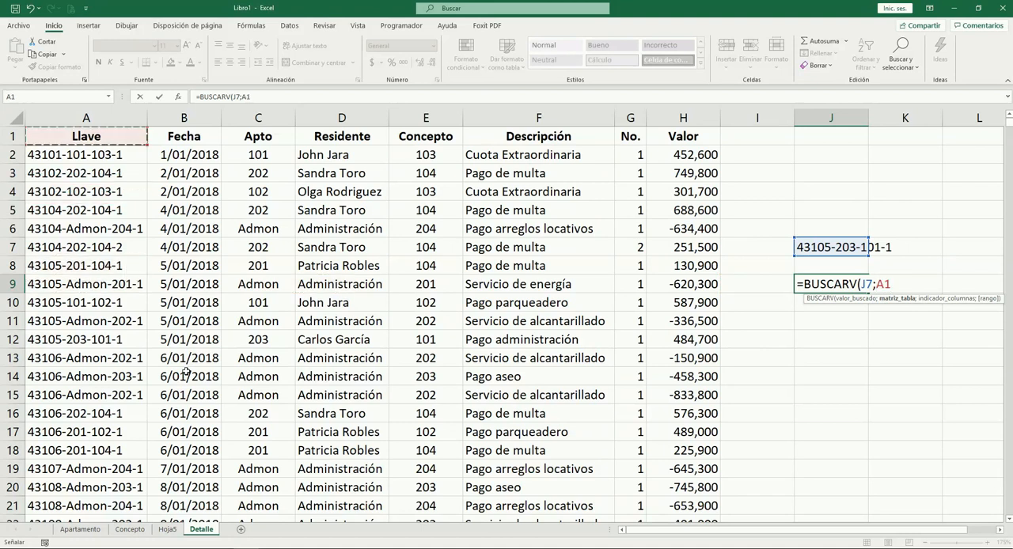
{"action": "key", "text": "shift+Right"}
{"action": "key", "text": "shift+Right"}
{"action": "key", "text": "shift+Right"}
{"action": "key", "text": "shift+Right"}
{"action": "key", "text": "shift+Right"}
{"action": "key", "text": "shift+Right"}
{"action": "key", "text": "shift+Right"}
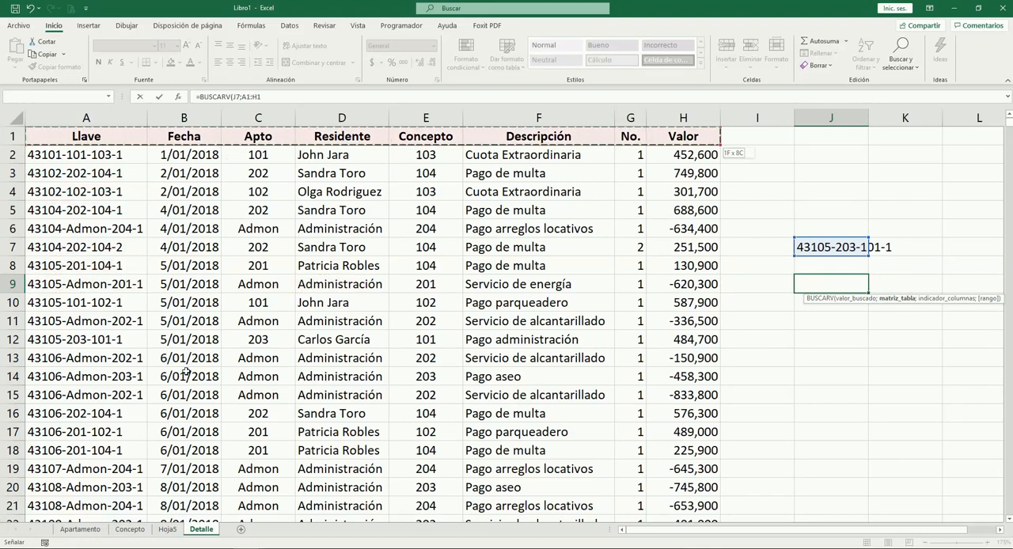
{"action": "key", "text": "ctrl+shift+Down"}
{"action": "type", "text": ";"}
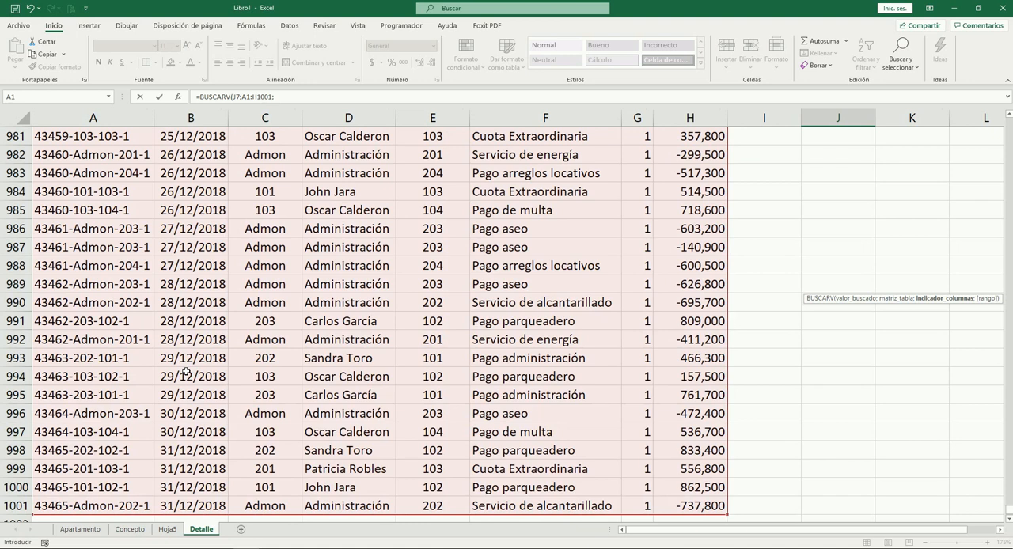
{"action": "left_click_drag", "start_coordinate": [1003, 503], "coordinate": [1010, 118]}
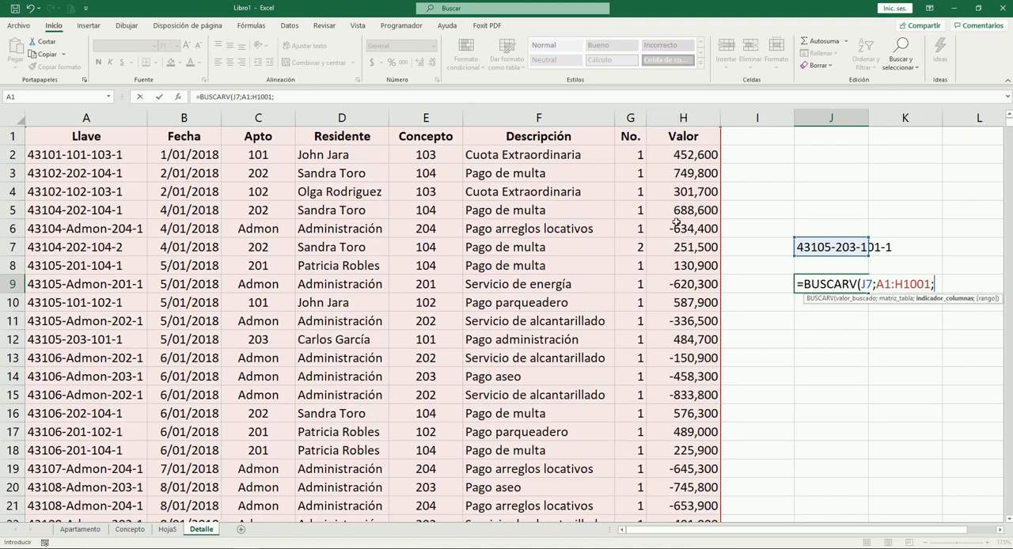
Complete the BUSCARV formula in J9 with column 8 and exact match 0, and apply the thousands-separated number format
{"action": "type", "text": ";0)"}
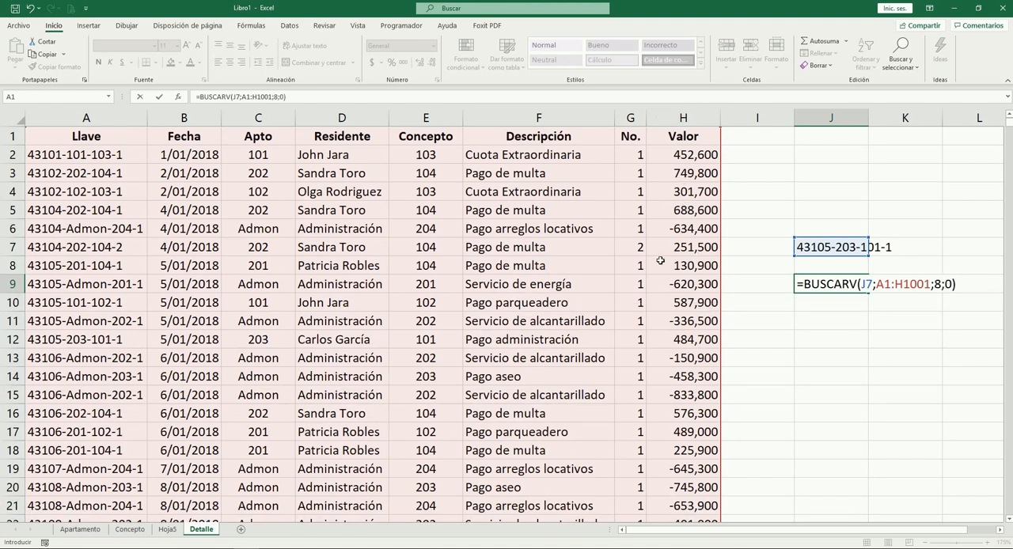
{"action": "key", "text": "ctrl+Return"}
{"action": "key", "text": "ctrl+shift+1"}
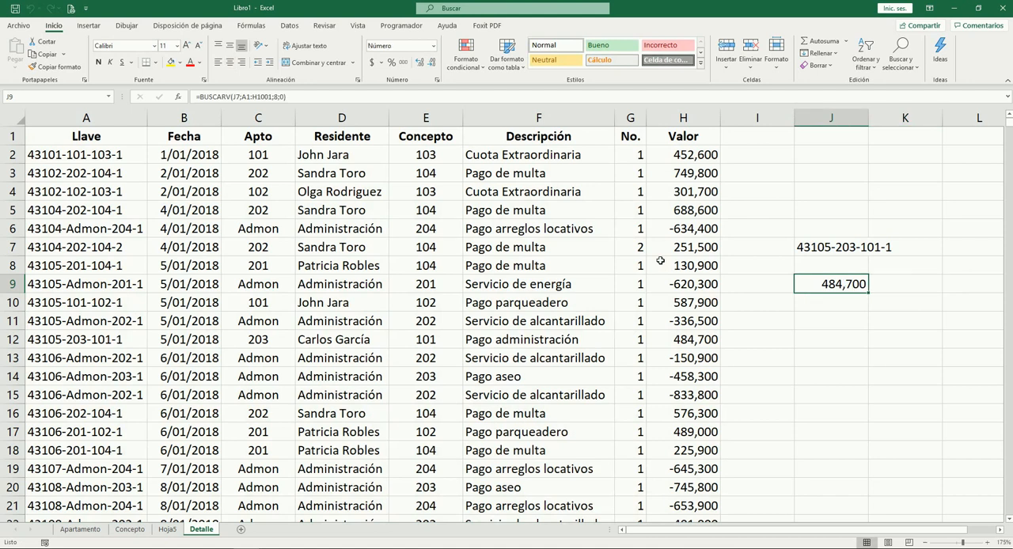
Fill the Valor cell H12 and the lookup result in J9 with yellow to highlight the matching amounts
{"action": "left_click", "coordinate": [828, 250]}
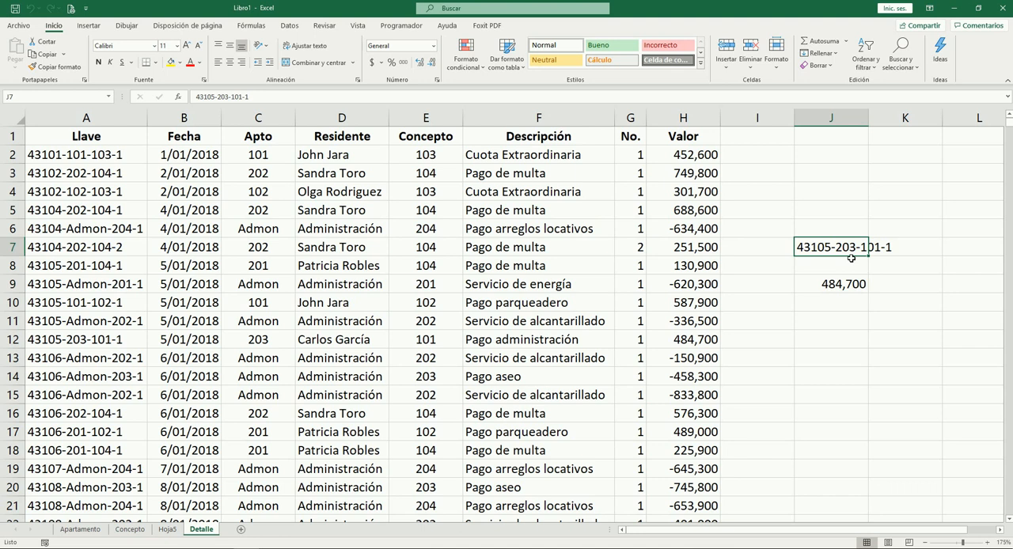
{"action": "left_click", "coordinate": [800, 261]}
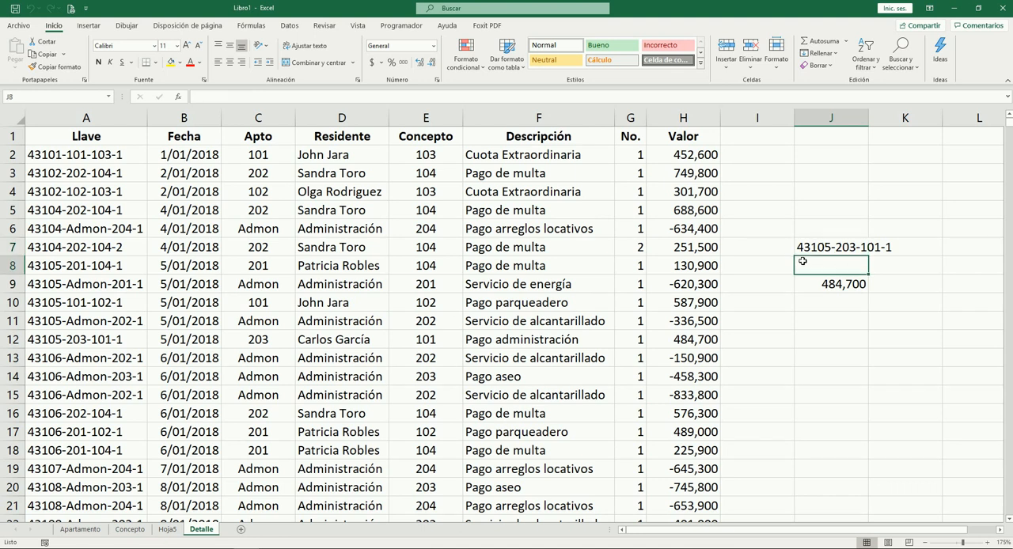
{"action": "left_click", "coordinate": [66, 337]}
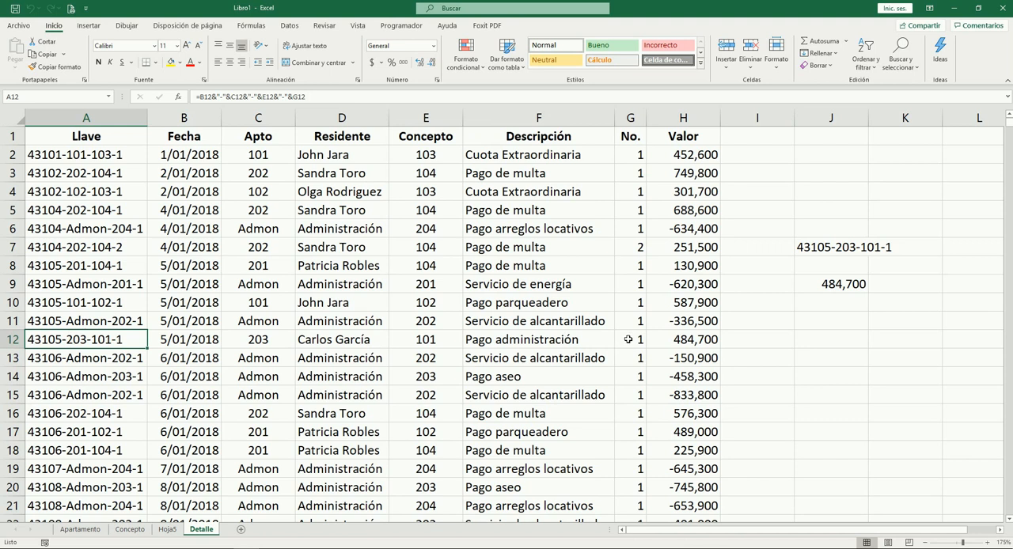
{"action": "left_click", "coordinate": [679, 339]}
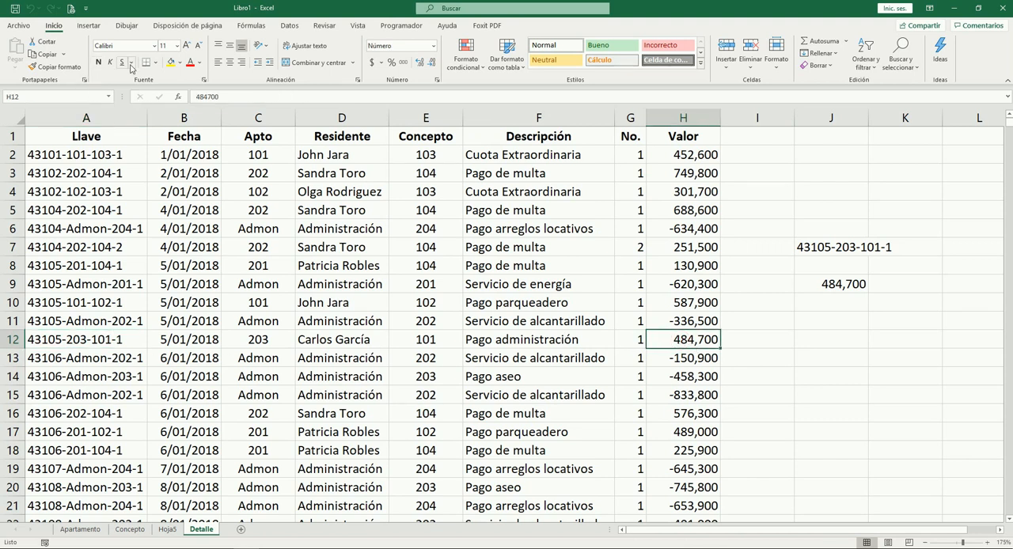
{"action": "left_click", "coordinate": [170, 62]}
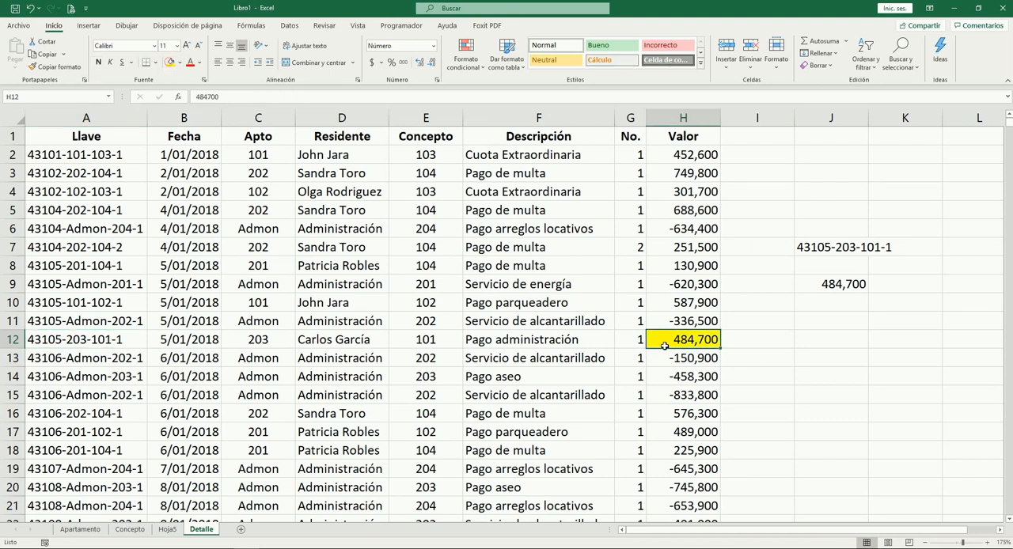
{"action": "left_click", "coordinate": [837, 285]}
{"action": "left_click", "coordinate": [170, 62]}
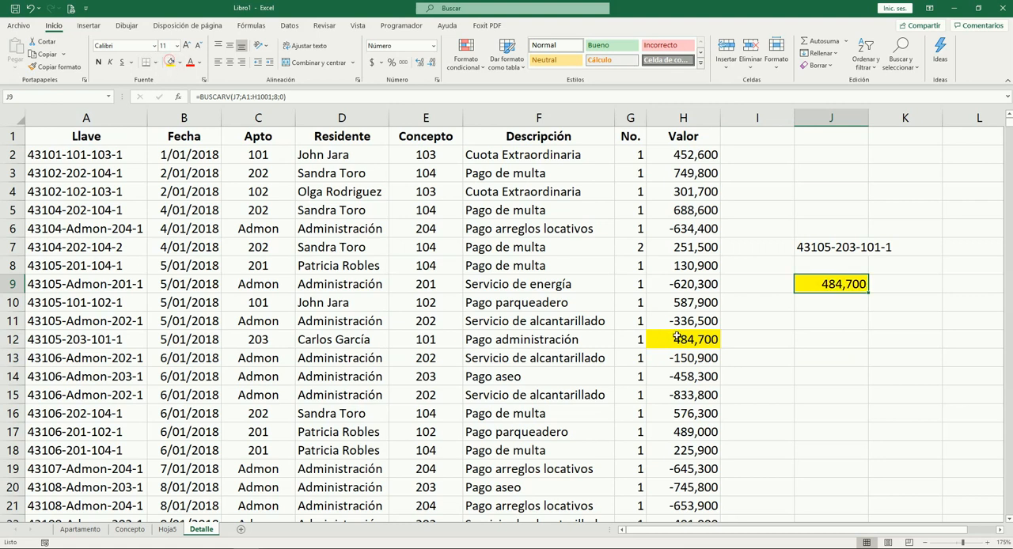
{"action": "left_click", "coordinate": [835, 378]}
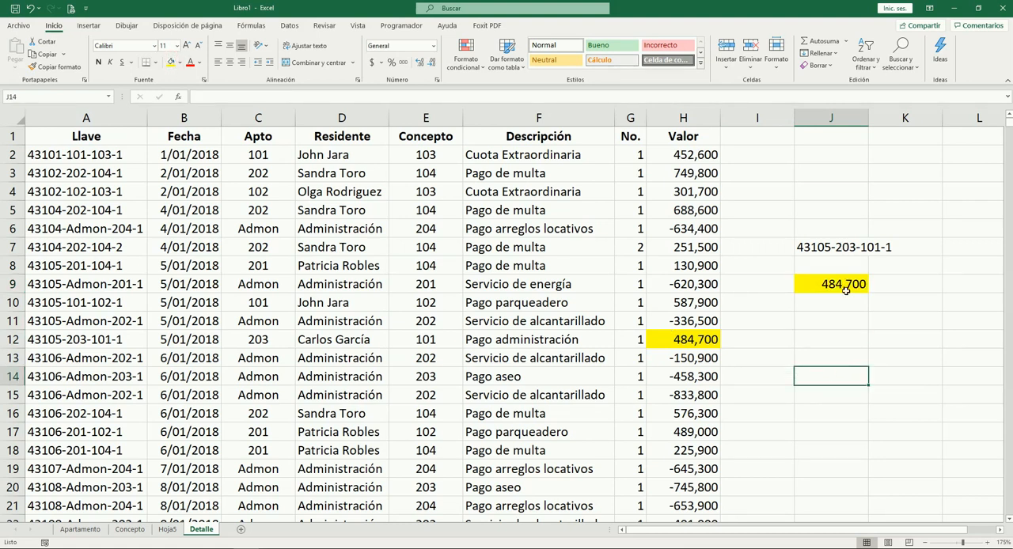
Widen column J so the whole key in J7 fits in its cell
{"action": "left_click", "coordinate": [832, 287]}
{"action": "left_click", "coordinate": [841, 251]}
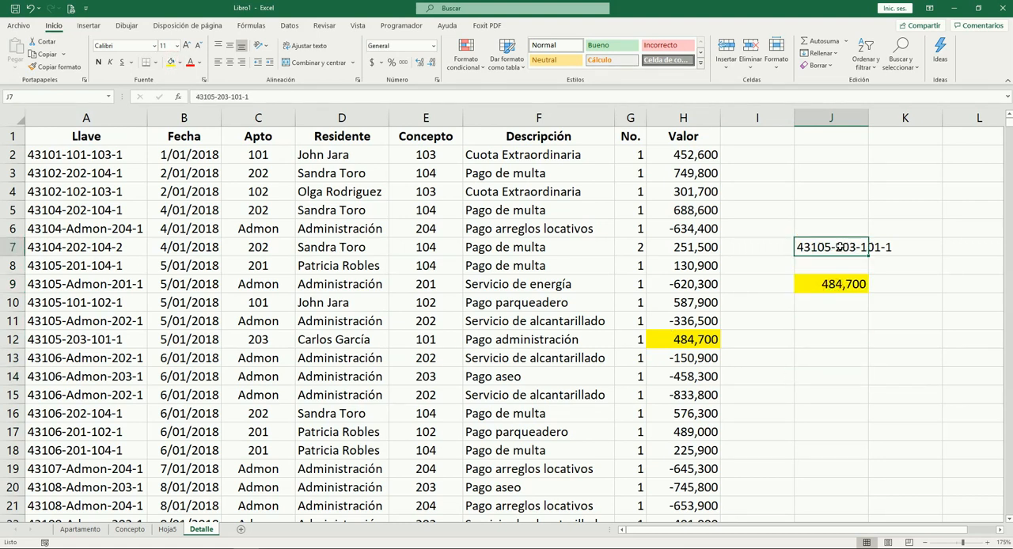
{"action": "left_click_drag", "start_coordinate": [868, 120], "coordinate": [897, 120]}
Compare the record in row 12, from Llave to Valor, with the BUSCARV result in J9
{"action": "left_click_drag", "start_coordinate": [95, 338], "coordinate": [683, 342]}
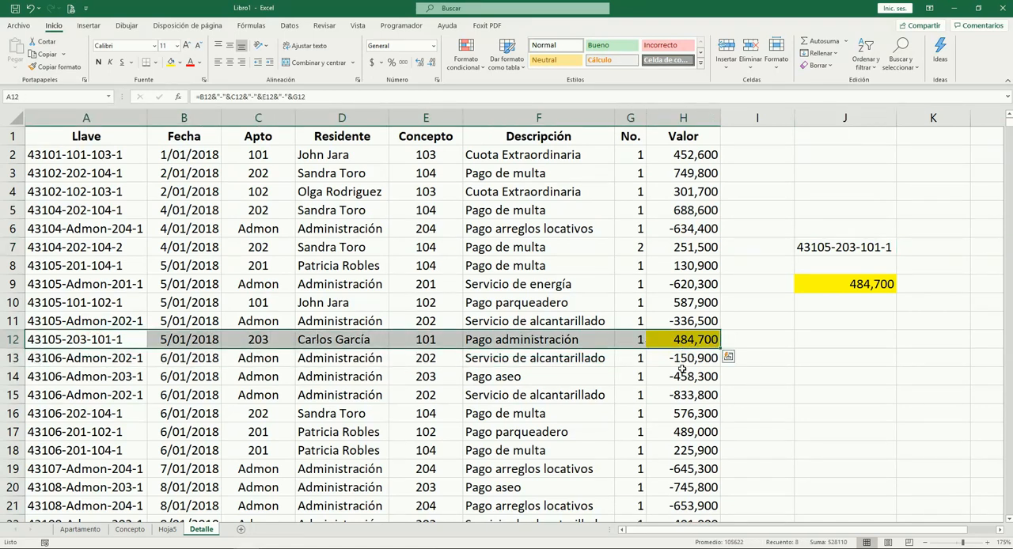
{"action": "left_click", "coordinate": [245, 366]}
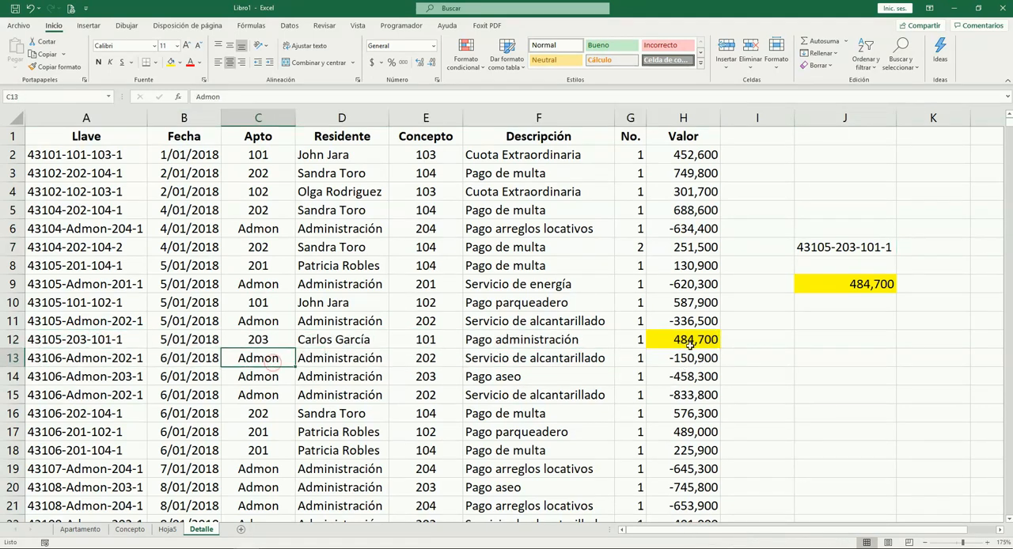
{"action": "left_click", "coordinate": [691, 353]}
{"action": "left_click", "coordinate": [694, 342]}
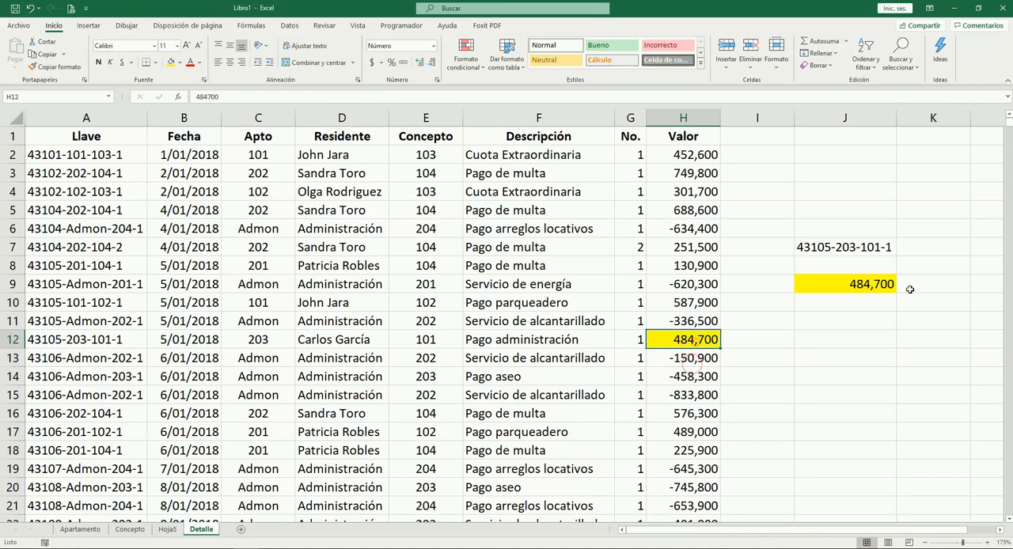
{"action": "left_click", "coordinate": [862, 286]}
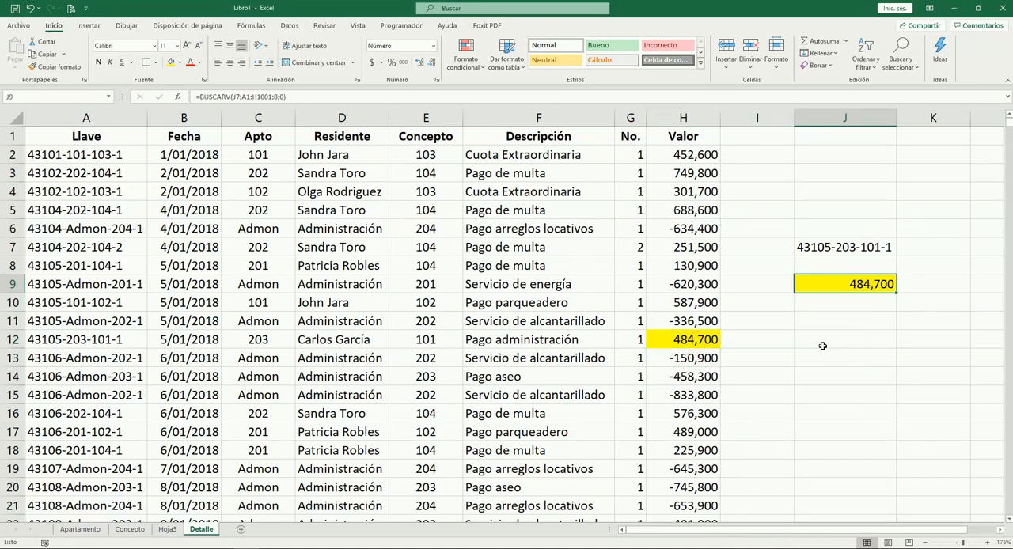
{"action": "left_click", "coordinate": [862, 246]}
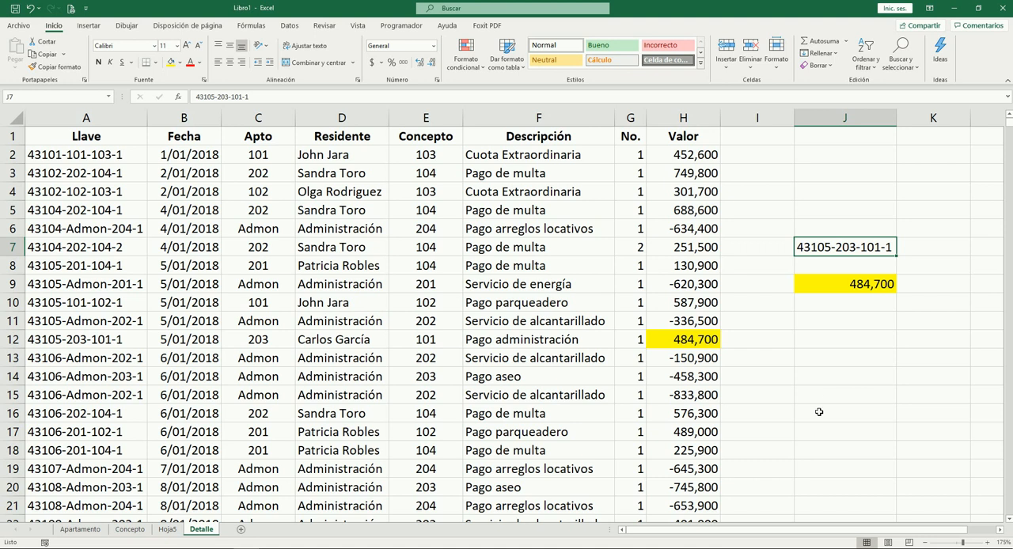
{"action": "key", "text": "BackSpace"}
{"action": "key", "text": "BackSpace"}
{"action": "key", "text": "BackSpace"}
{"action": "key", "text": "BackSpace"}
{"action": "key", "text": "BackSpace"}
{"action": "key", "text": "BackSpace"}
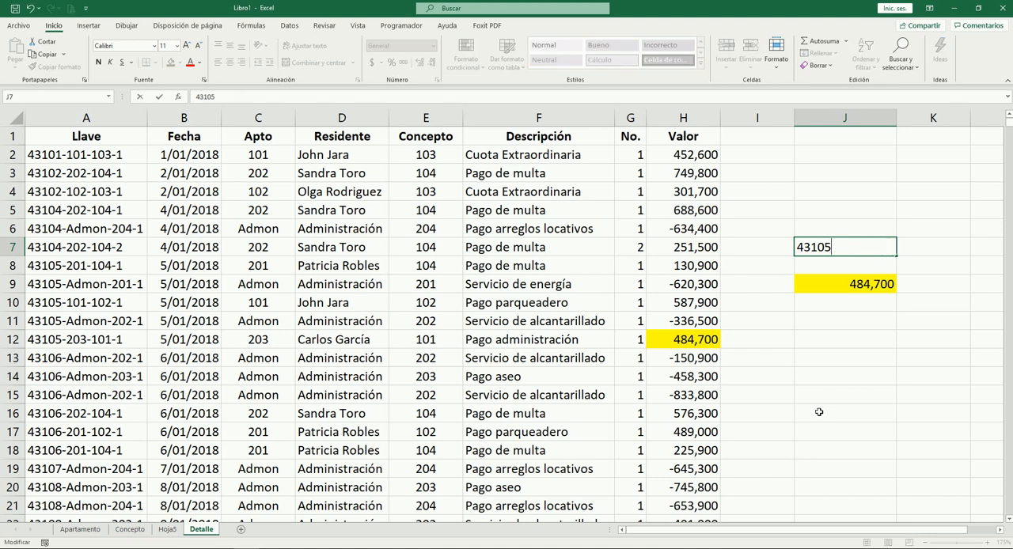
{"action": "key", "text": "Escape"}
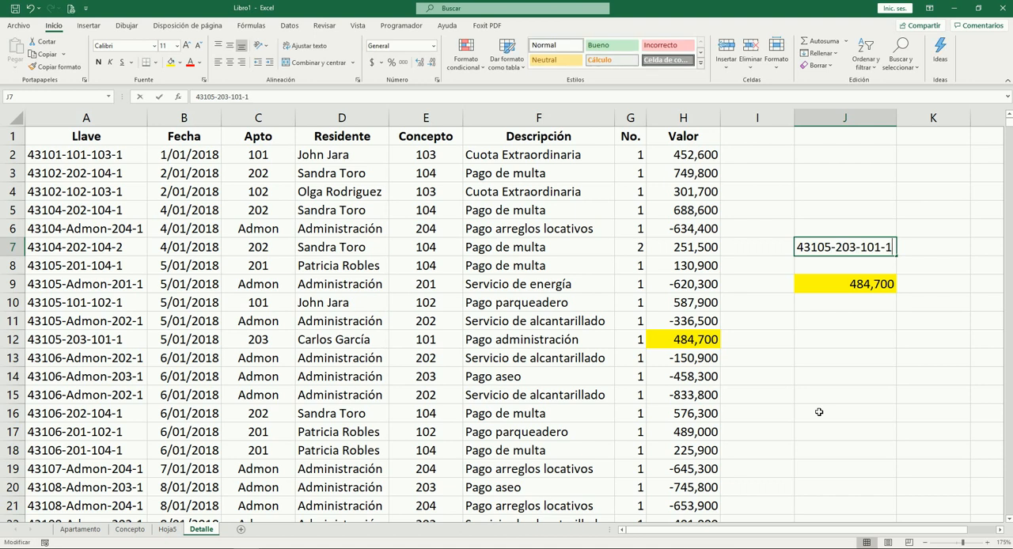
Shorten the lookup key in J7 to 43105-203 to test the BUSCARV formula with an incomplete key
{"action": "key", "text": "BackSpace"}
{"action": "key", "text": "BackSpace"}
{"action": "key", "text": "BackSpace"}
{"action": "key", "text": "BackSpace"}
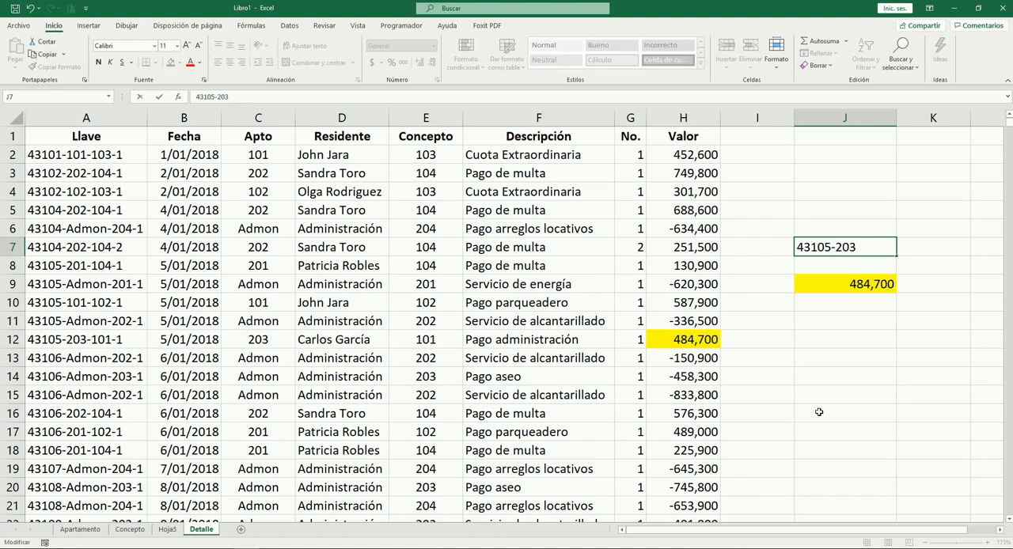
{"action": "key", "text": "Tab"}
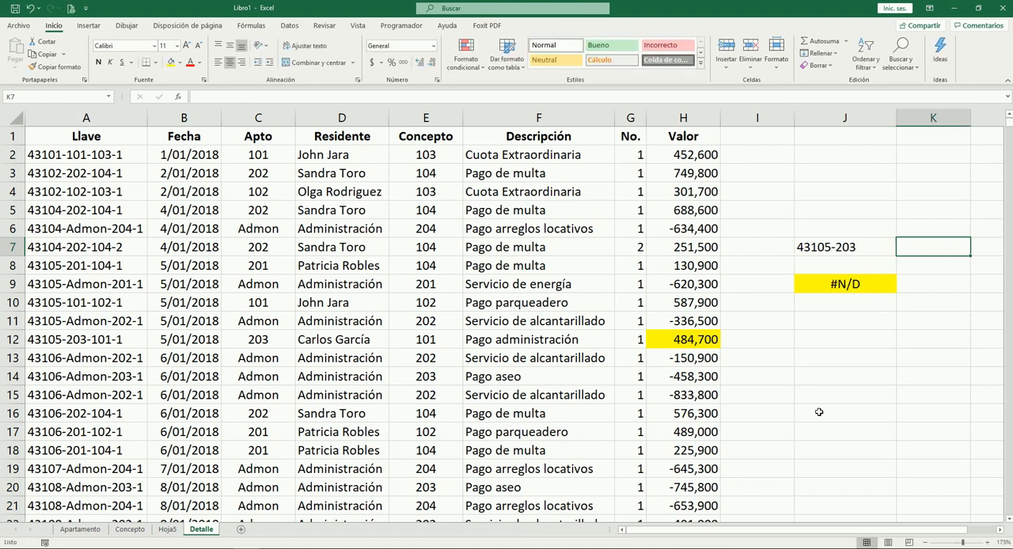
{"action": "key", "text": "Left"}
{"action": "key", "text": "Down"}
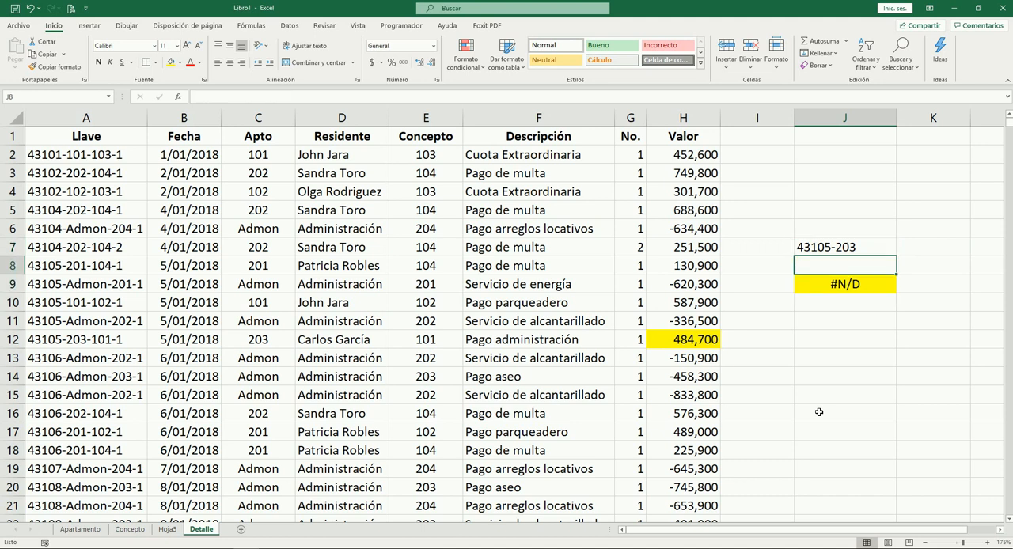
Examine the Llave column from row 2 down past row 32, checking for the shortened key
{"action": "key", "text": "Left"}
{"action": "key", "text": "Left"}
{"action": "key", "text": "Left"}
{"action": "key", "text": "Left"}
{"action": "key", "text": "Left"}
{"action": "key", "text": "Left"}
{"action": "key", "text": "Left"}
{"action": "key", "text": "Left"}
{"action": "key", "text": "Left"}
{"action": "key", "text": "Up"}
{"action": "key", "text": "Up"}
{"action": "key", "text": "Up"}
{"action": "key", "text": "Up"}
{"action": "key", "text": "Up"}
{"action": "key", "text": "Up"}
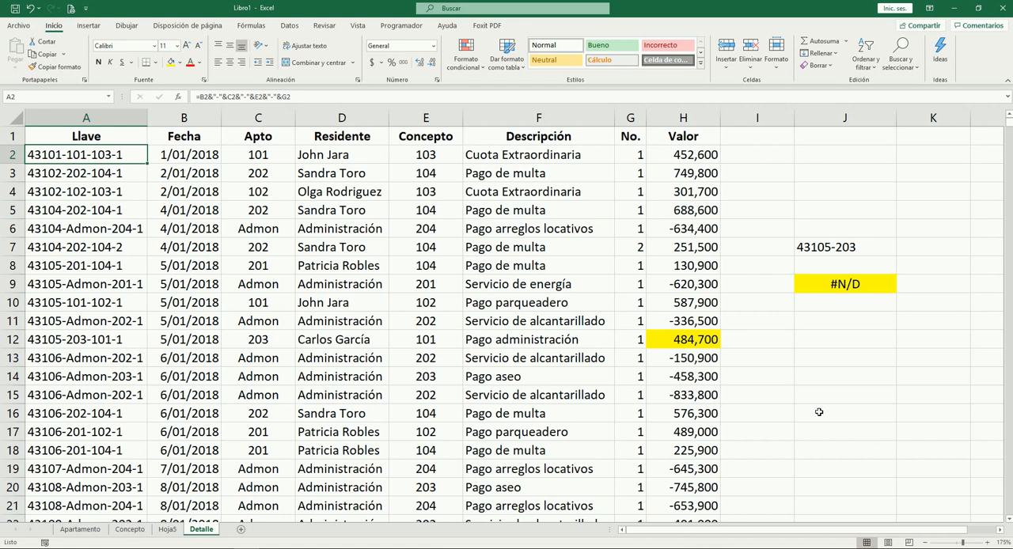
{"action": "key", "text": "Down"}
{"action": "key", "text": "Down"}
{"action": "key", "text": "Down"}
{"action": "key", "text": "Down"}
{"action": "key", "text": "Down"}
{"action": "key", "text": "Down"}
{"action": "key", "text": "Down"}
{"action": "key", "text": "Down"}
{"action": "key", "text": "Down"}
{"action": "key", "text": "Down"}
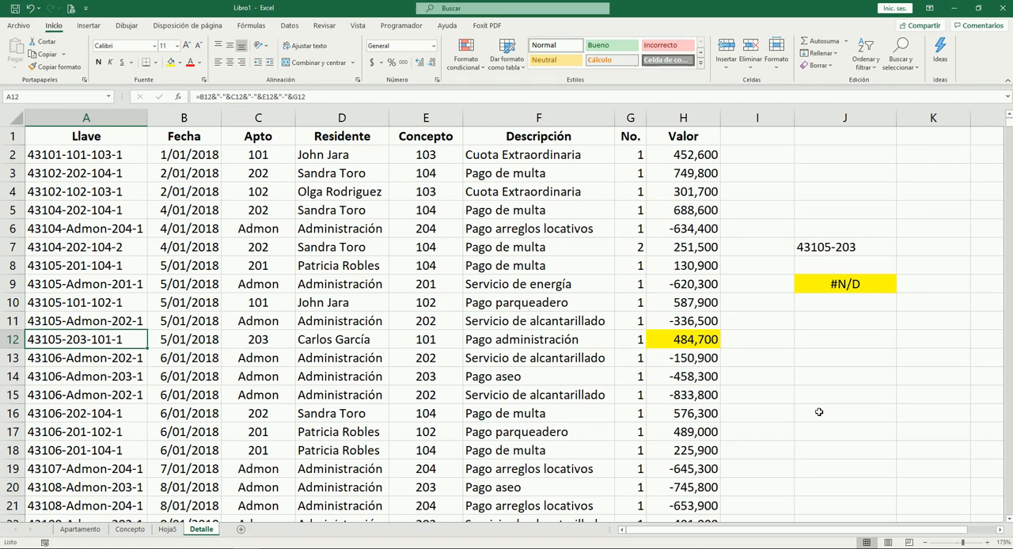
{"action": "key", "text": "Down"}
{"action": "key", "text": "Down"}
{"action": "key", "text": "Down"}
{"action": "key", "text": "Down"}
{"action": "key", "text": "Down"}
{"action": "key", "text": "Down"}
{"action": "key", "text": "Down"}
{"action": "key", "text": "Down"}
{"action": "key", "text": "Down"}
{"action": "key", "text": "Down"}
{"action": "key", "text": "Down"}
{"action": "key", "text": "Down"}
{"action": "key", "text": "Down"}
{"action": "key", "text": "Down"}
{"action": "key", "text": "Down"}
{"action": "key", "text": "Down"}
{"action": "key", "text": "Down"}
{"action": "key", "text": "Down"}
{"action": "key", "text": "Down"}
{"action": "key", "text": "Down"}
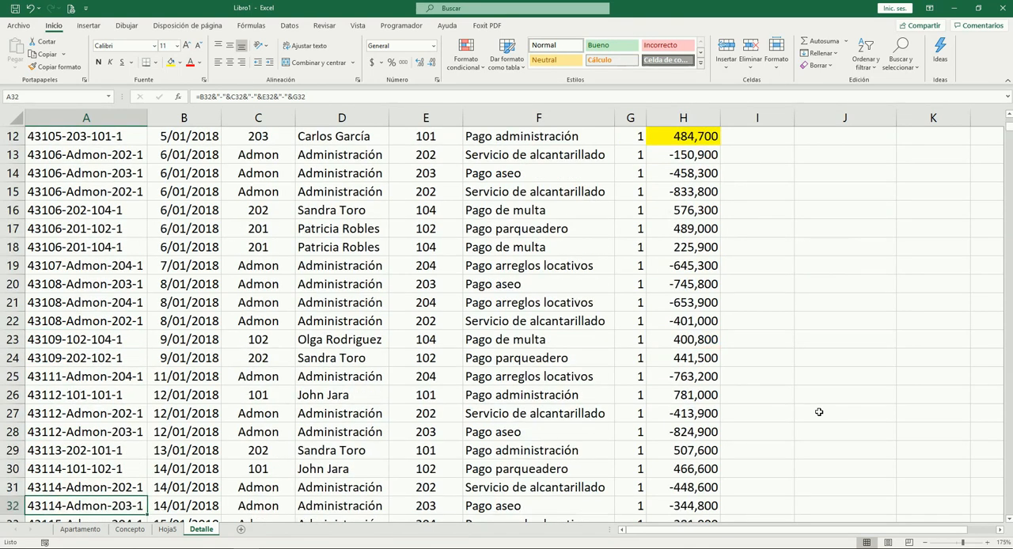
{"action": "key", "text": "Down"}
{"action": "key", "text": "Down"}
{"action": "key", "text": "Down"}
{"action": "key", "text": "Up"}
{"action": "key", "text": "Up"}
{"action": "key", "text": "Up"}
{"action": "key", "text": "Up"}
{"action": "key", "text": "Up"}
{"action": "key", "text": "Up"}
{"action": "key", "text": "Up"}
{"action": "key", "text": "Up"}
{"action": "key", "text": "Up"}
{"action": "key", "text": "Up"}
{"action": "key", "text": "Up"}
{"action": "key", "text": "Up"}
{"action": "key", "text": "Up"}
{"action": "key", "text": "Up"}
{"action": "key", "text": "Up"}
{"action": "key", "text": "Up"}
{"action": "key", "text": "Up"}
{"action": "key", "text": "Up"}
{"action": "key", "text": "Up"}
{"action": "key", "text": "Up"}
{"action": "key", "text": "Up"}
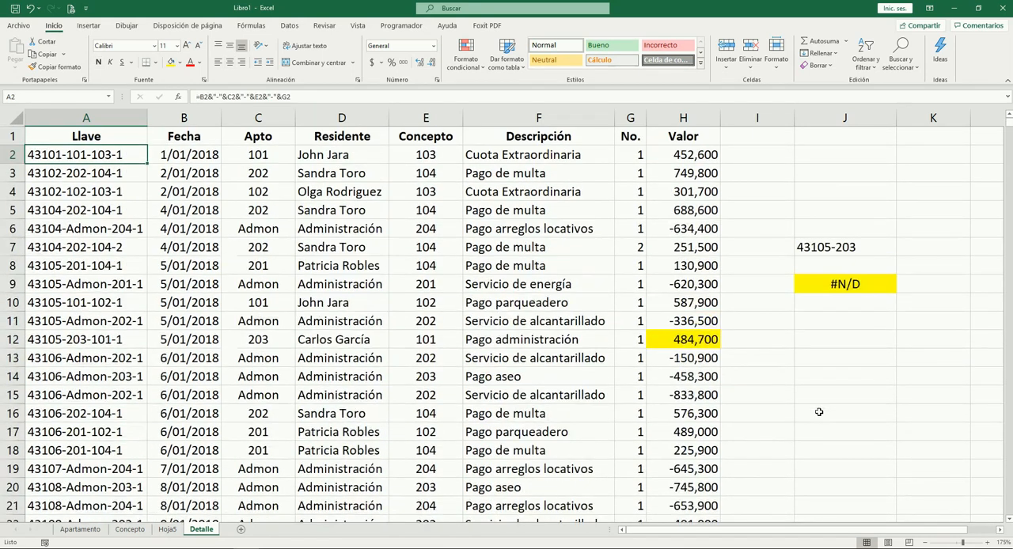
Undo the shortening of the lookup key in J7 and check the result in J9
{"action": "key", "text": "Down"}
{"action": "key", "text": "Down"}
{"action": "key", "text": "Down"}
{"action": "key", "text": "Down"}
{"action": "key", "text": "Down"}
{"action": "key", "text": "Right"}
{"action": "key", "text": "Right"}
{"action": "key", "text": "Right"}
{"action": "key", "text": "Right"}
{"action": "key", "text": "Right"}
{"action": "key", "text": "Right"}
{"action": "key", "text": "Right"}
{"action": "key", "text": "Right"}
{"action": "key", "text": "Right"}
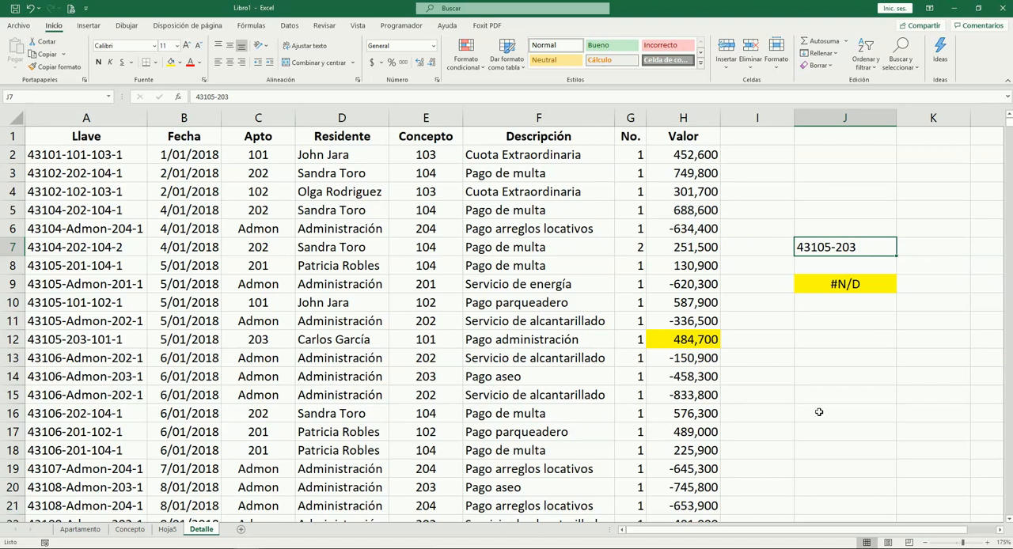
{"action": "key", "text": "ctrl+z"}
{"action": "key", "text": "Down"}
{"action": "key", "text": "Down"}
{"action": "key", "text": "Up"}
{"action": "key", "text": "Up"}
{"action": "key", "text": "Up"}
{"action": "key", "text": "Down"}
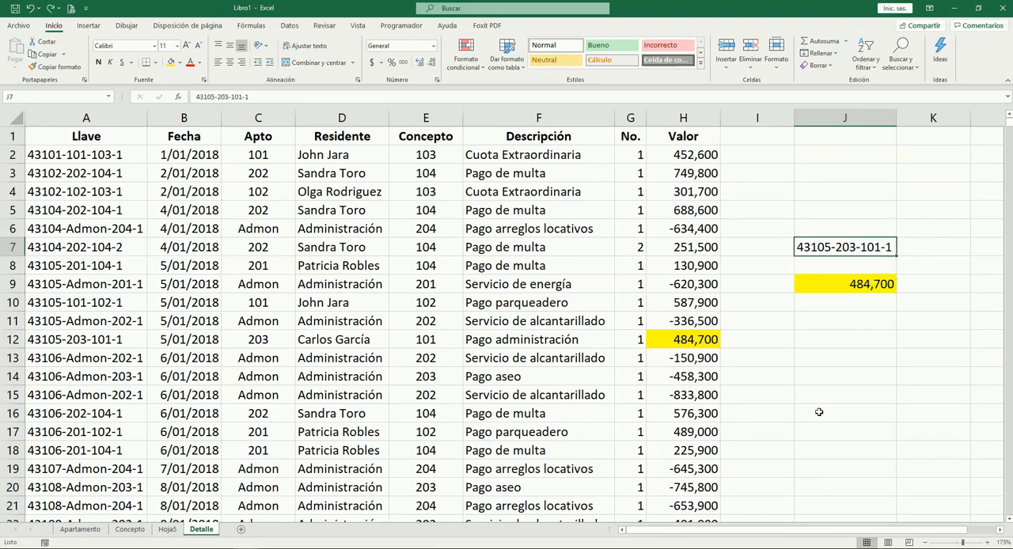
Review the pivot summaries on the Hoja5 sheet from its first cell
{"action": "key", "text": "Down"}
{"action": "key", "text": "Down"}
{"action": "key", "text": "ctrl+Page_Up"}
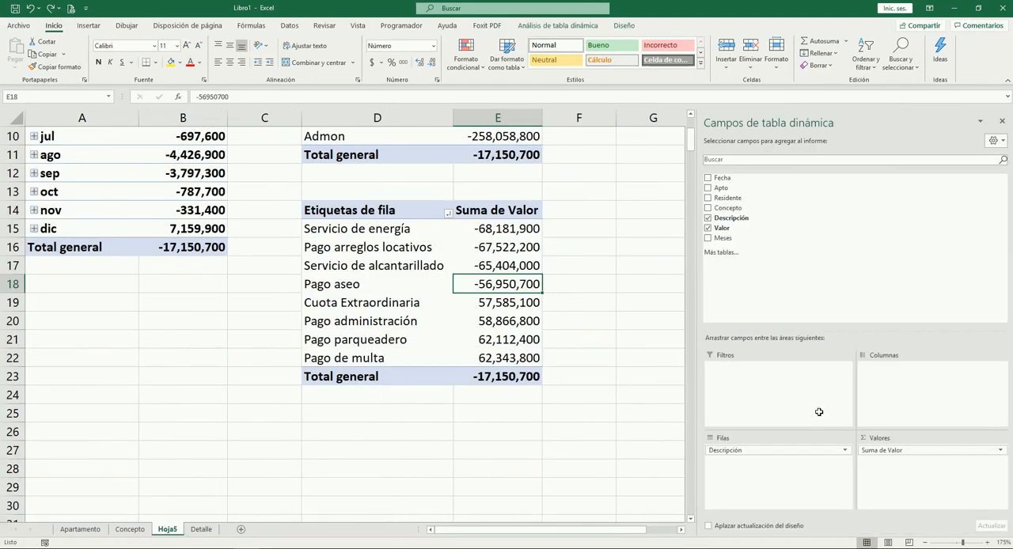
{"action": "key", "text": "ctrl+Home"}
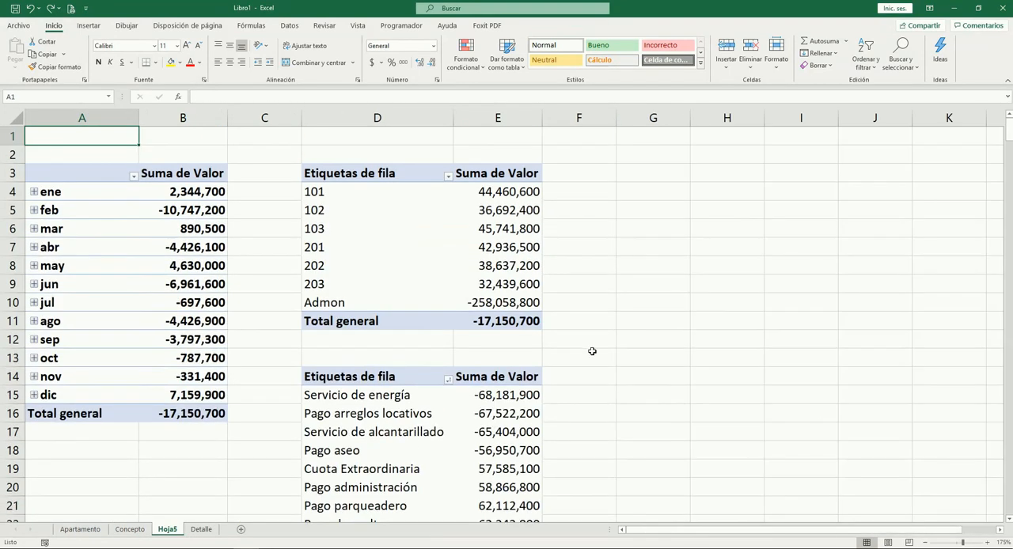
Examine the list of codes and descriptions in A2:B9 of the Concepto sheet
{"action": "left_click", "coordinate": [130, 529]}
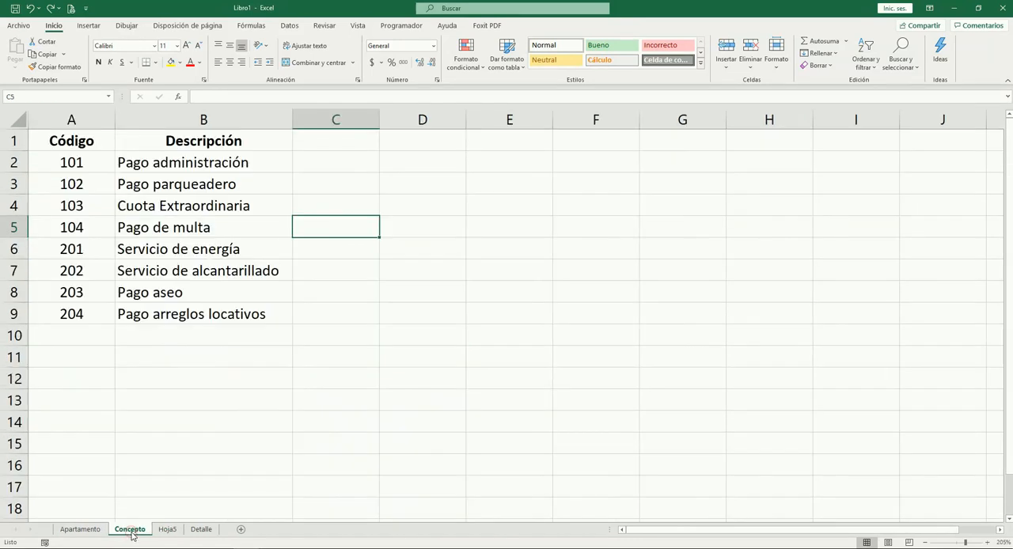
{"action": "left_click", "coordinate": [287, 369]}
{"action": "left_click_drag", "start_coordinate": [95, 163], "coordinate": [215, 315]}
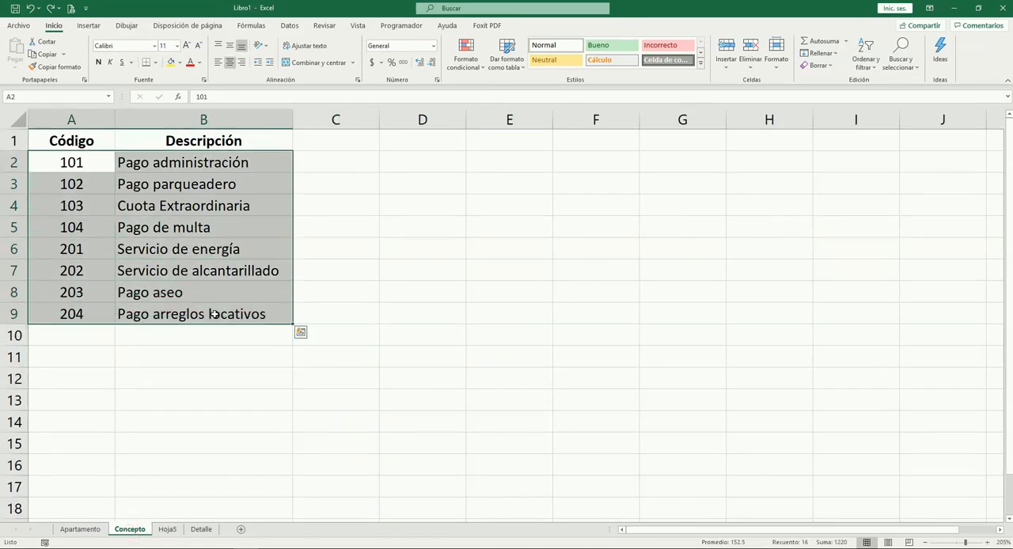
{"action": "left_click", "coordinate": [198, 350]}
{"action": "left_click_drag", "start_coordinate": [88, 163], "coordinate": [213, 317]}
{"action": "left_click", "coordinate": [252, 364]}
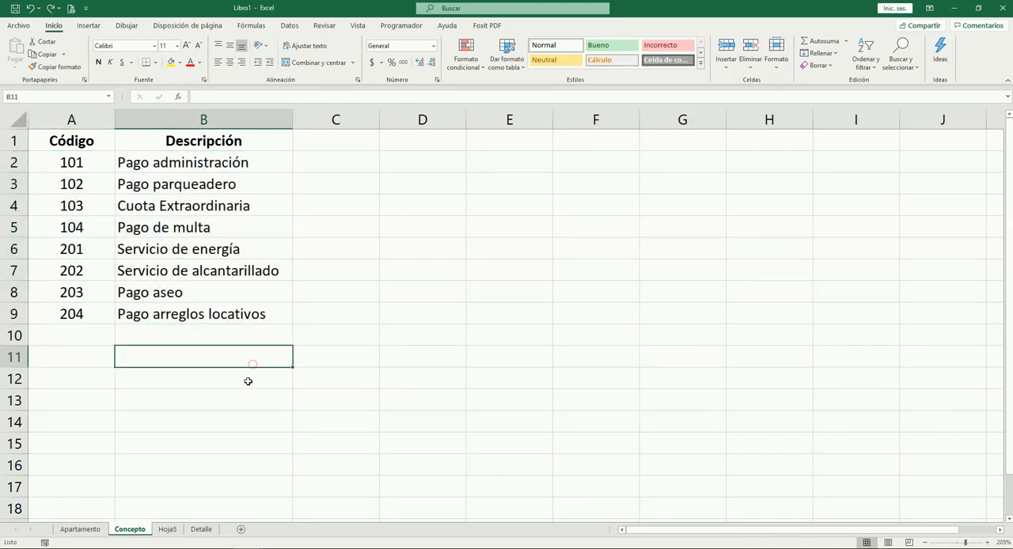
Examine the Fecha, Apto and Concepto columns of the records on the Detalle sheet
{"action": "left_click", "coordinate": [167, 529]}
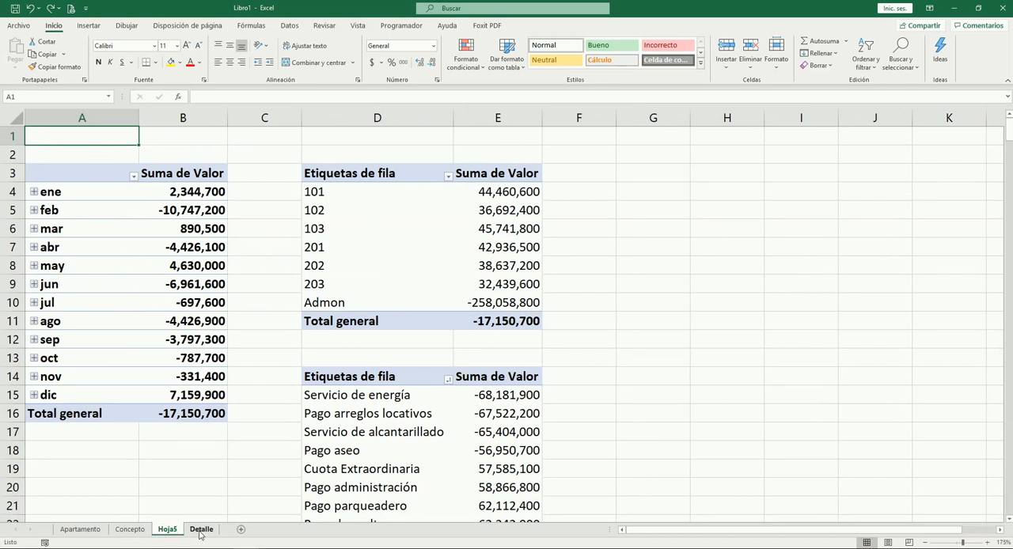
{"action": "left_click", "coordinate": [199, 529]}
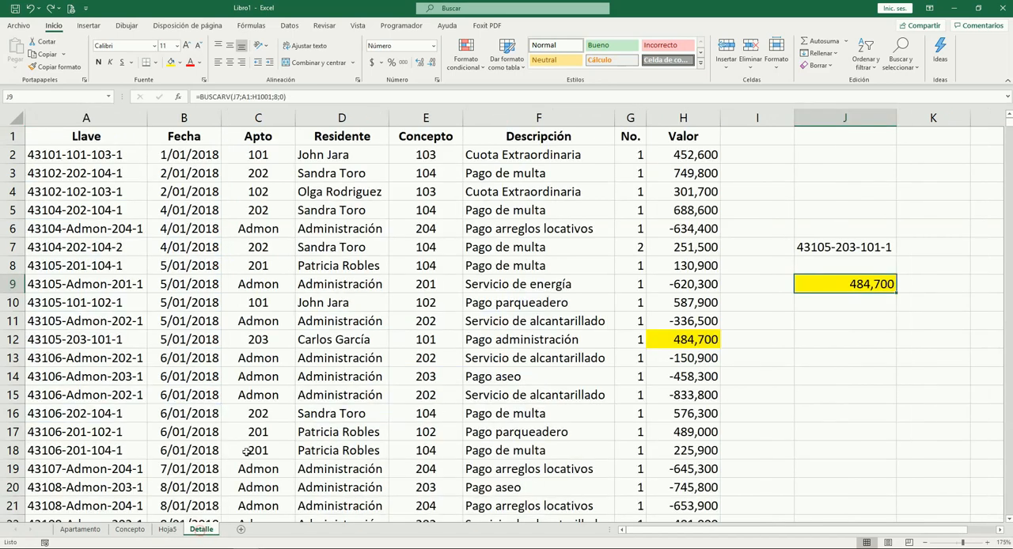
{"action": "left_click", "coordinate": [192, 176]}
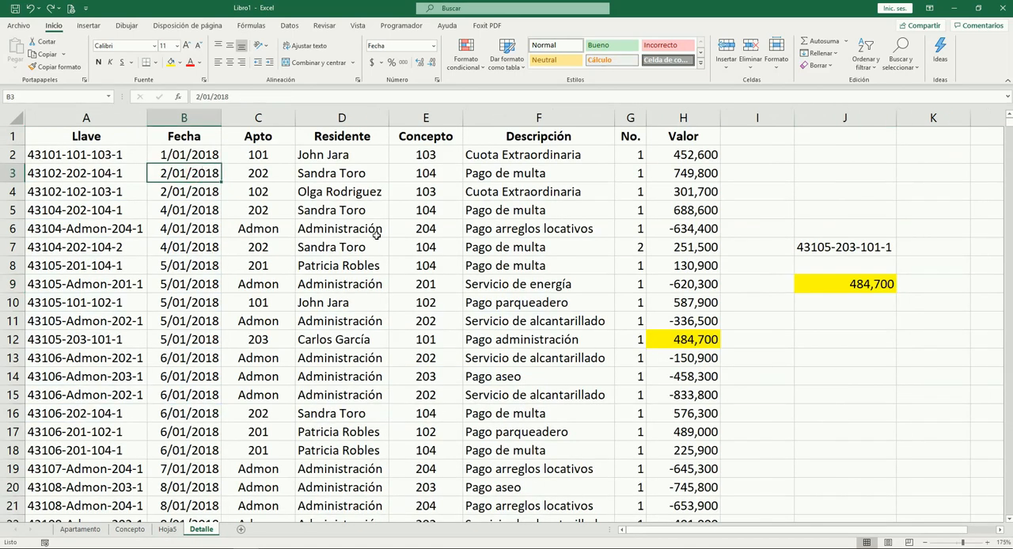
{"action": "left_click", "coordinate": [198, 282]}
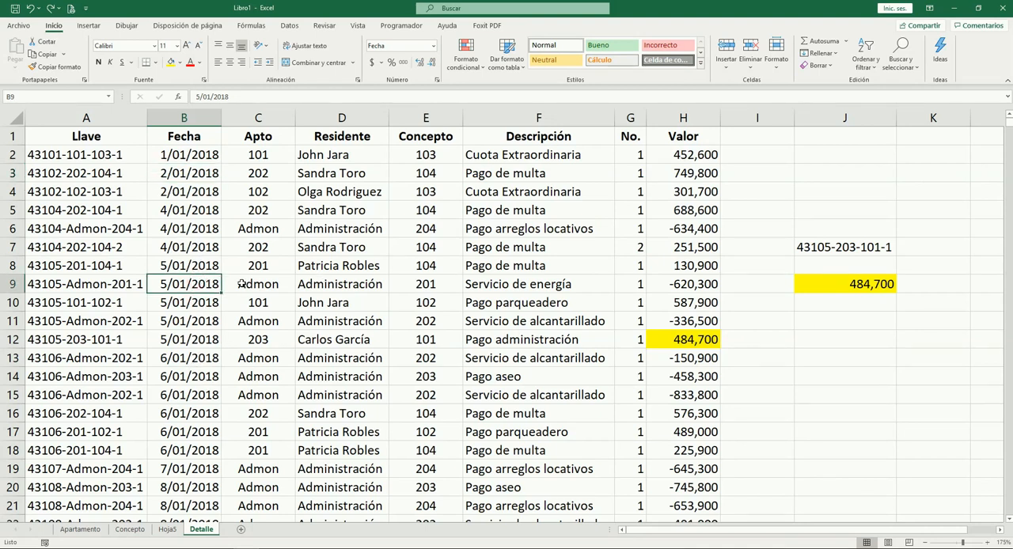
{"action": "left_click", "coordinate": [284, 179]}
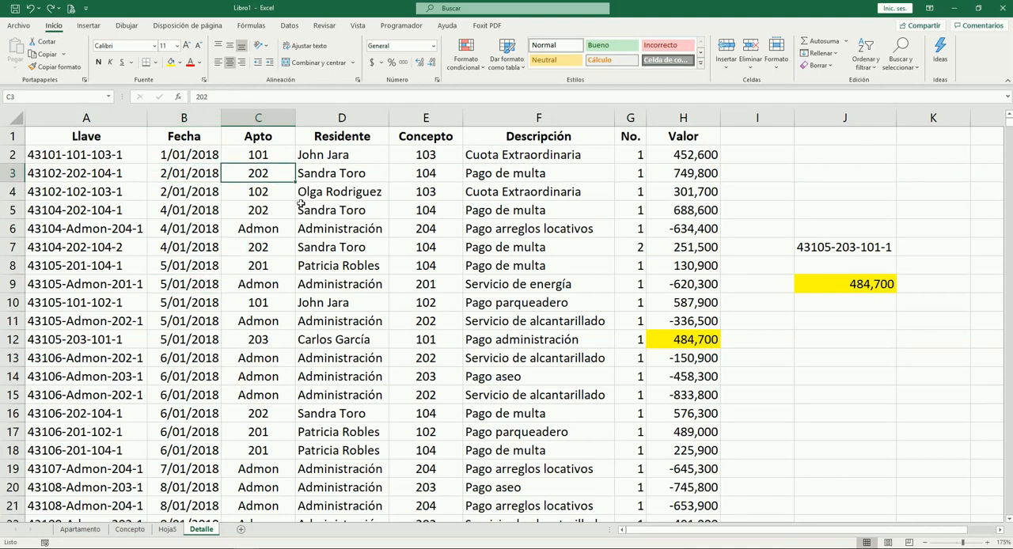
{"action": "left_click", "coordinate": [444, 207]}
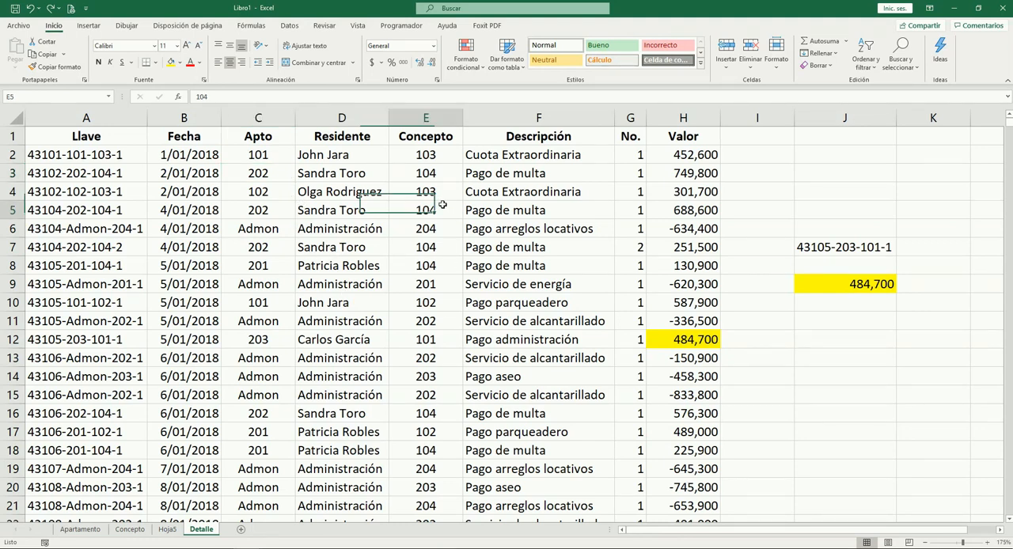
{"action": "left_click", "coordinate": [427, 319]}
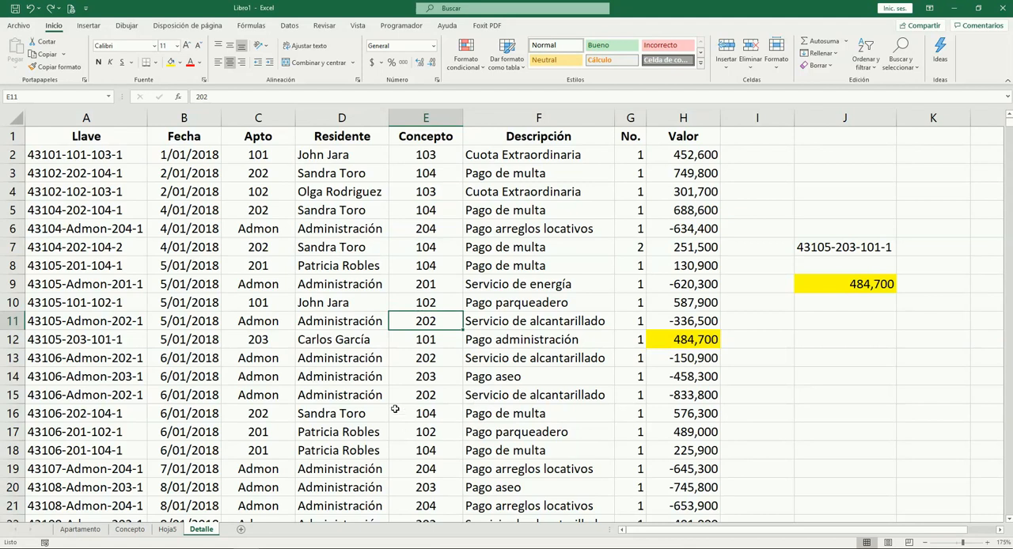
{"action": "scroll", "coordinate": [383, 340], "scroll_direction": "down", "scroll_amount": 3}
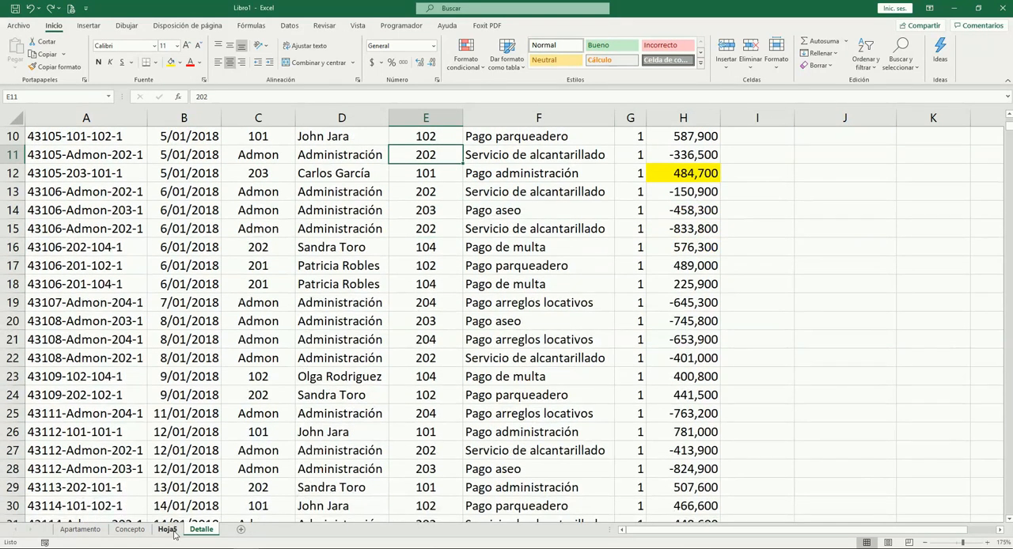
Return to the Concepto sheet and compare the 100-series codes with the 200-series codes and their descriptions
{"action": "left_click", "coordinate": [170, 530]}
{"action": "left_click", "coordinate": [130, 530]}
{"action": "left_click", "coordinate": [210, 208]}
{"action": "left_click_drag", "start_coordinate": [225, 248], "coordinate": [317, 249]}
{"action": "left_click", "coordinate": [434, 357]}
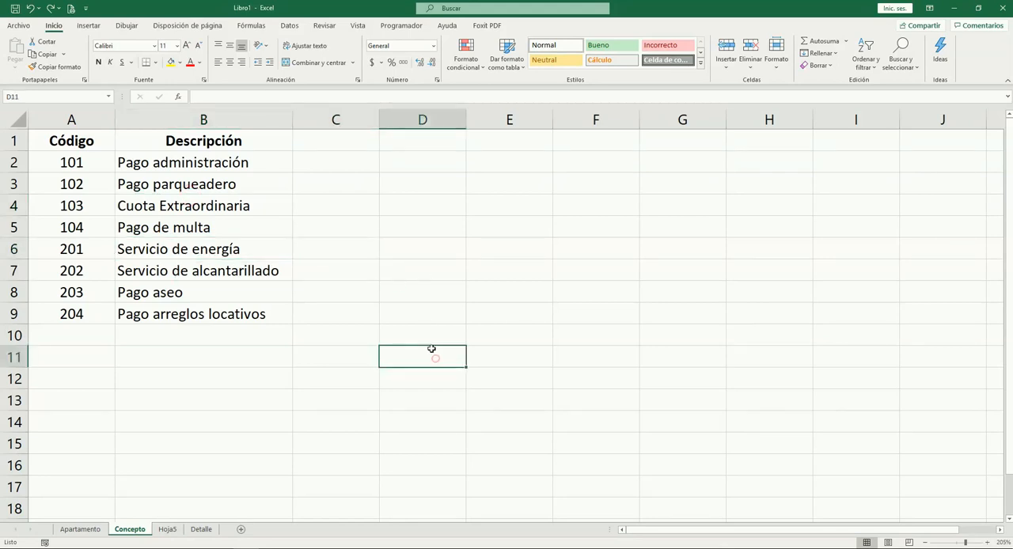
{"action": "left_click", "coordinate": [80, 163]}
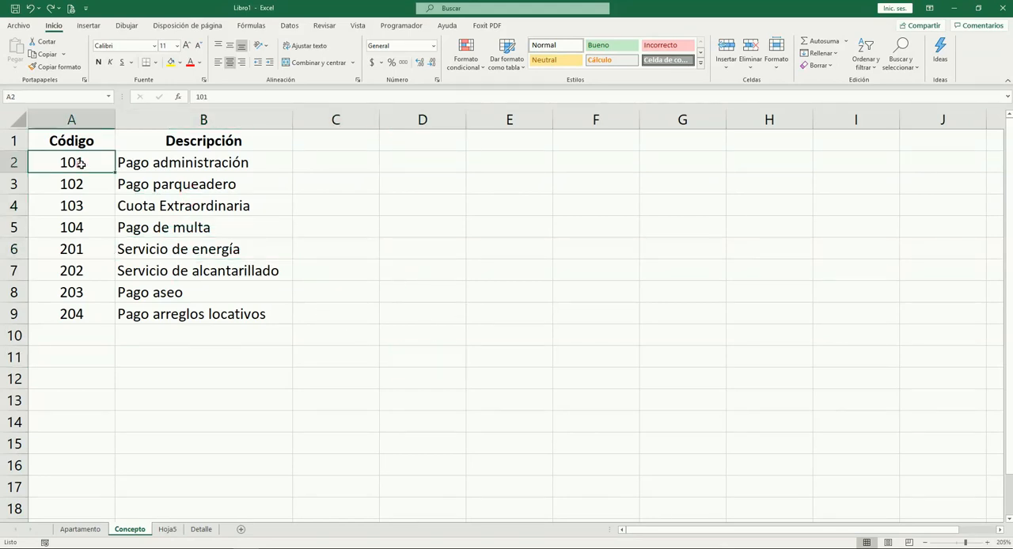
{"action": "left_click", "coordinate": [101, 274]}
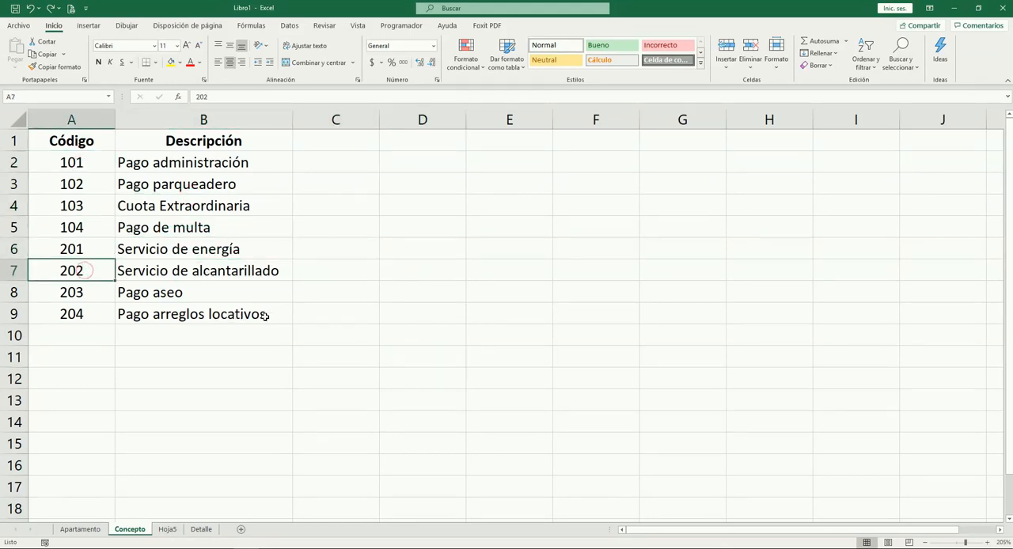
Check the resident list on the Apartamento sheet, and return to cell A1 of the Detalle sheet
{"action": "left_click", "coordinate": [88, 529]}
{"action": "left_click", "coordinate": [355, 287]}
{"action": "scroll", "coordinate": [298, 318], "scroll_direction": "up", "scroll_amount": 1, "text": "ctrl"}
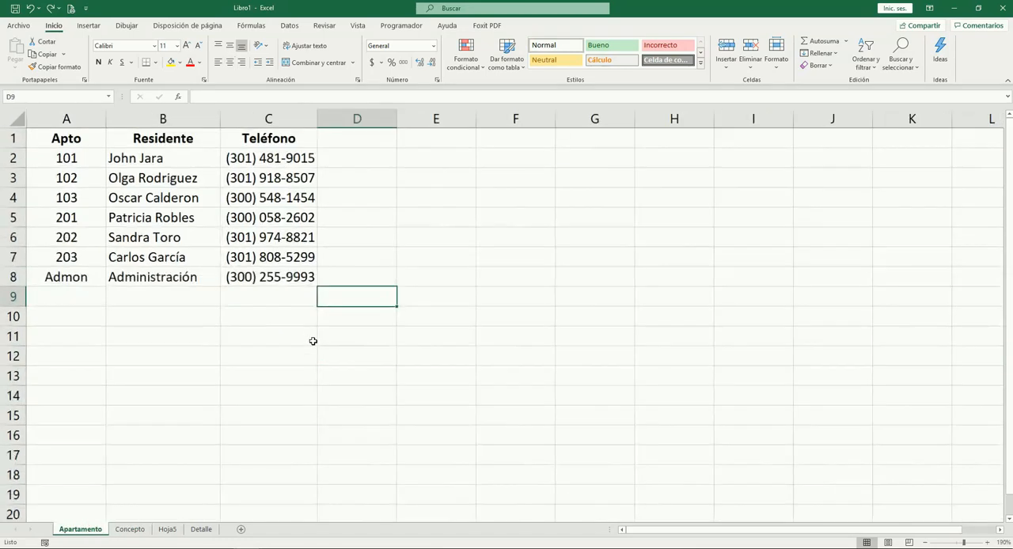
{"action": "left_click", "coordinate": [201, 528]}
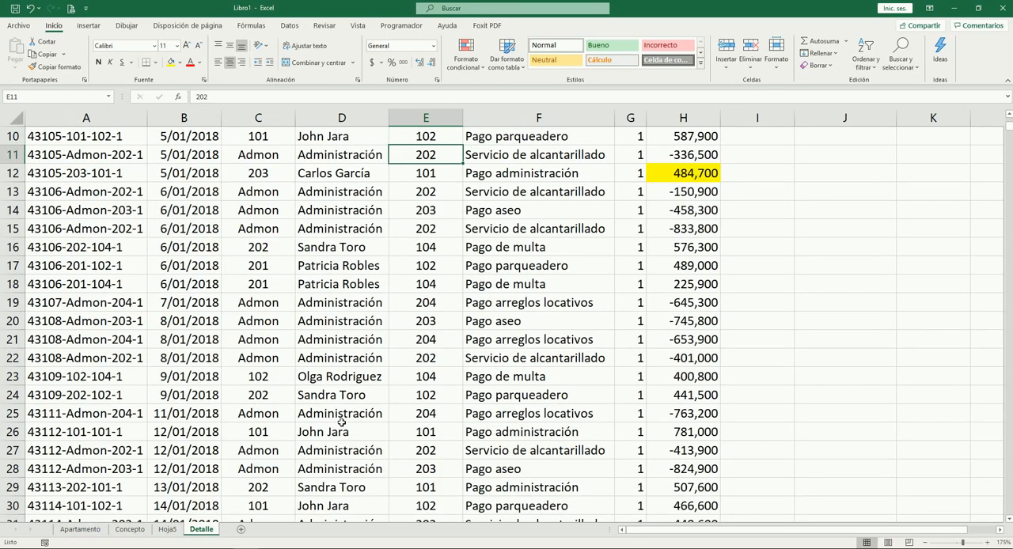
{"action": "key", "text": "ctrl+Home"}
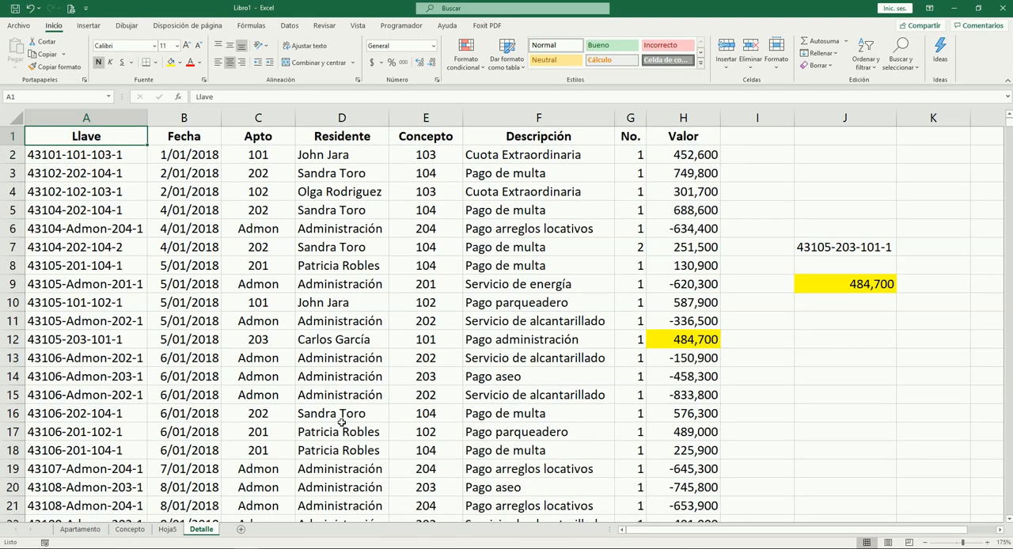